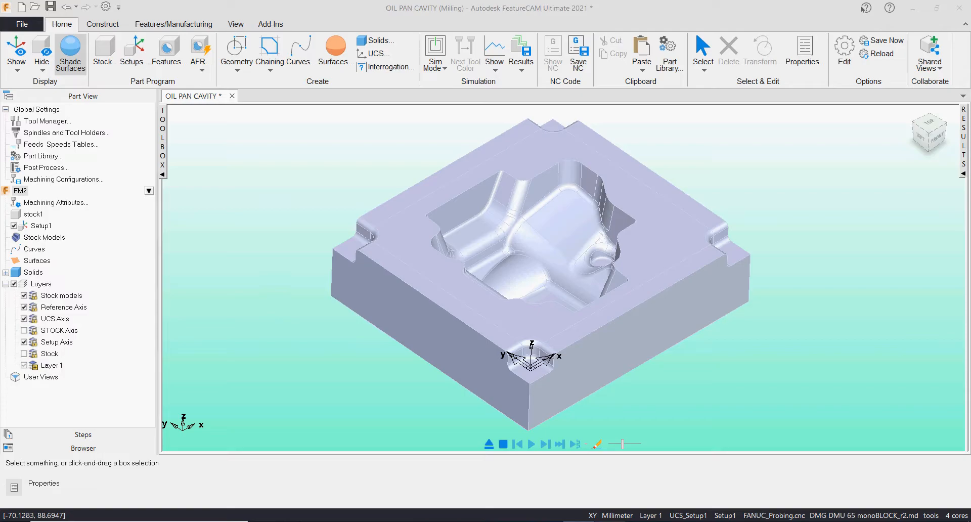
Switch to Fusion 360 and examine the OIL PAN CAVITY model and the job status
key(alt+Tab)
shift+middle_drag(540, 263, 524, 297)
middle_drag(635, 329, 638, 350)
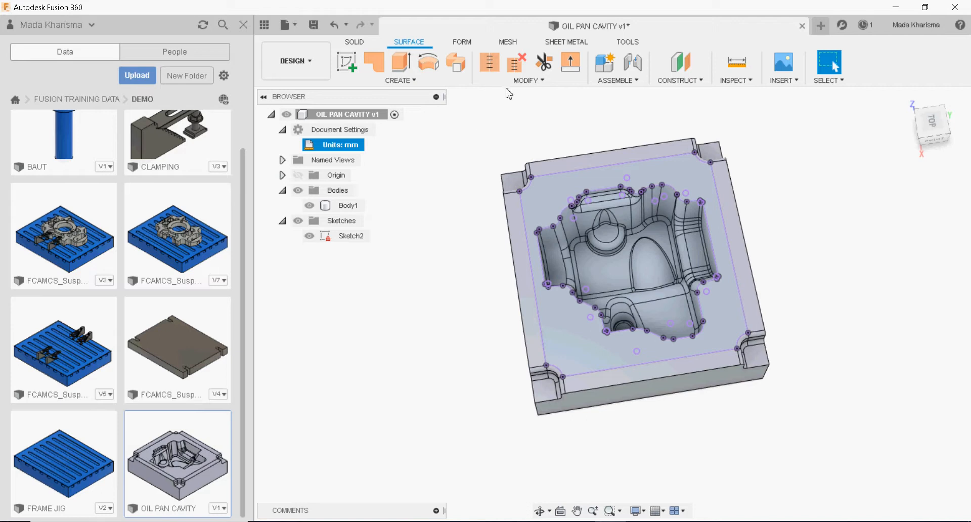
click(869, 31)
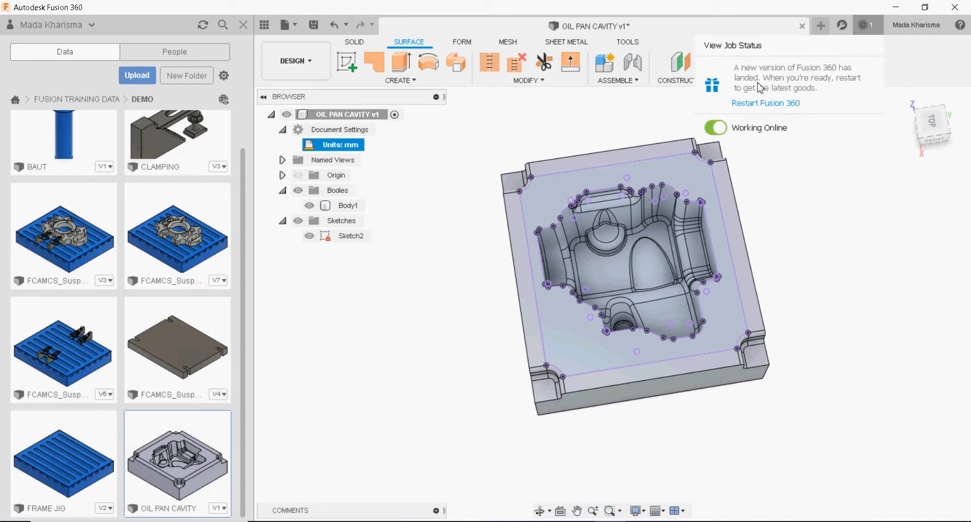
click(917, 75)
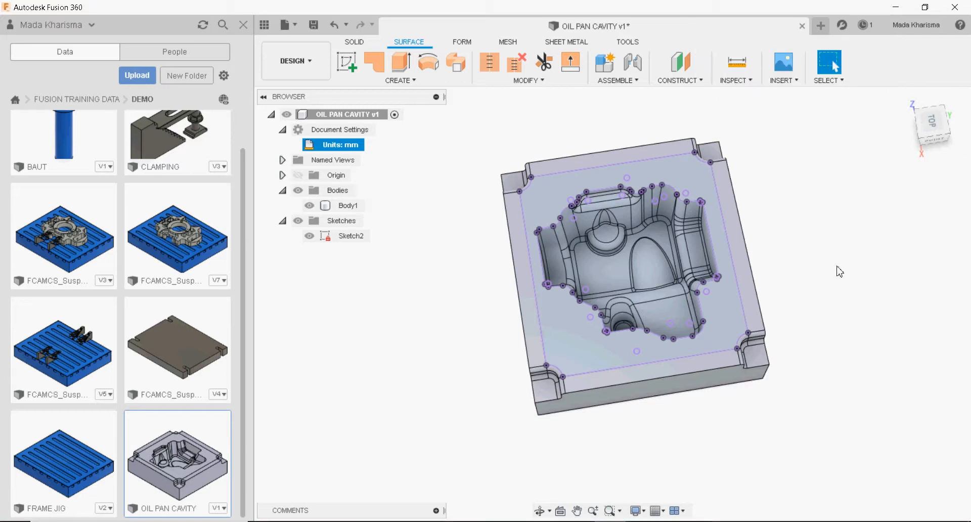
mouse_move(840, 266)
middle_down()
mouse_move(846, 256)
mouse_move(830, 271)
middle_up()
click(683, 234)
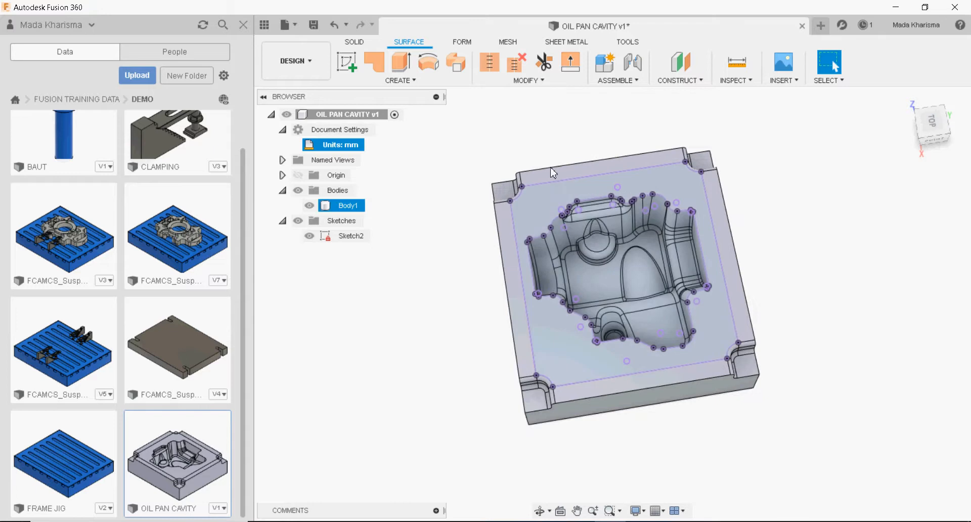
Look through the Solid, Surface, Form, Mesh, Sheet Metal and Tools toolsets of the design workspace
click(357, 44)
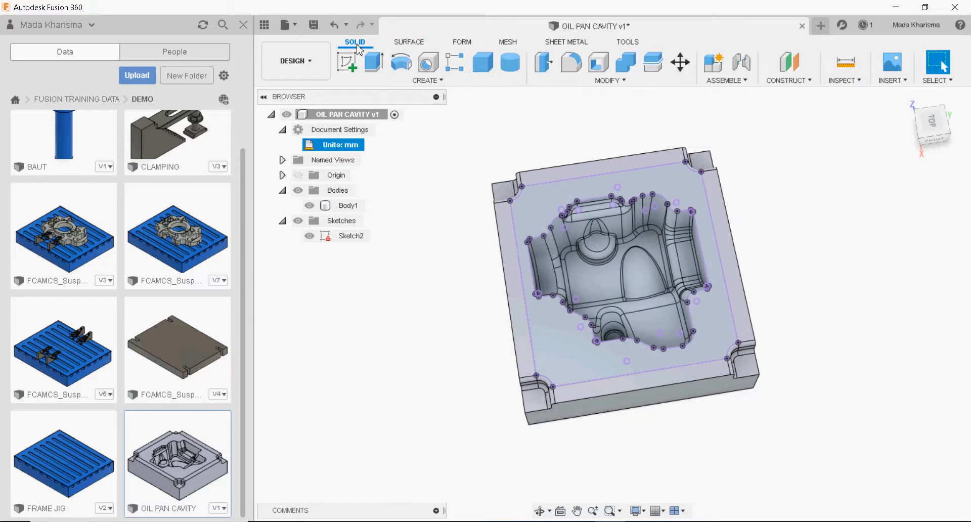
click(415, 44)
click(462, 44)
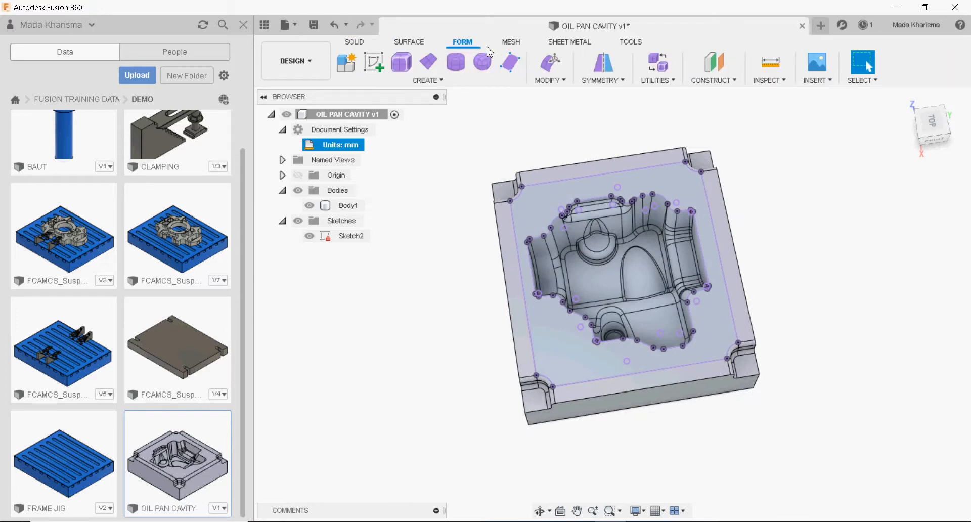
click(504, 51)
click(566, 45)
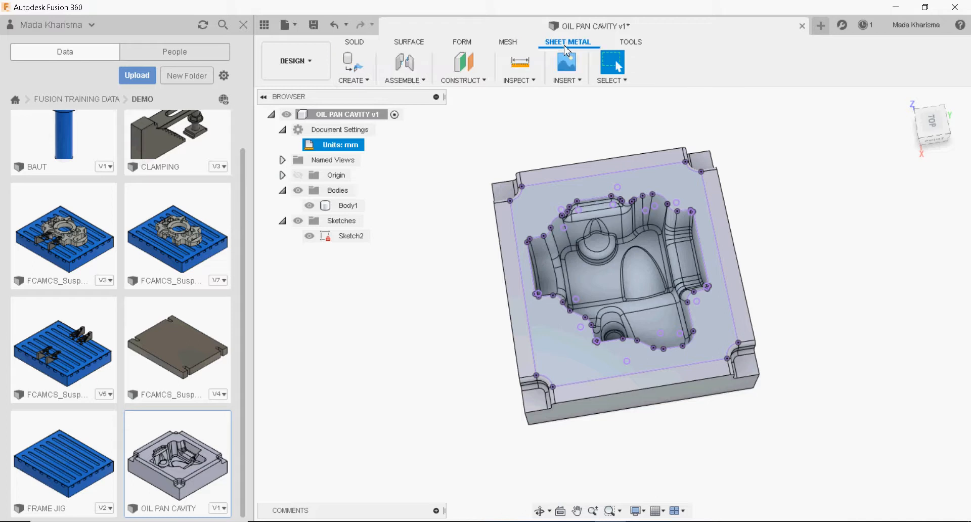
click(622, 44)
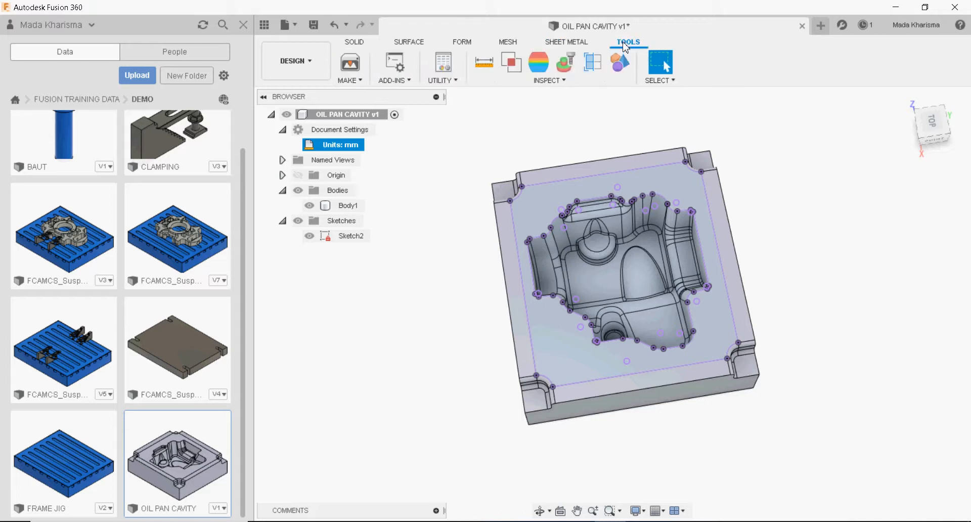
click(356, 42)
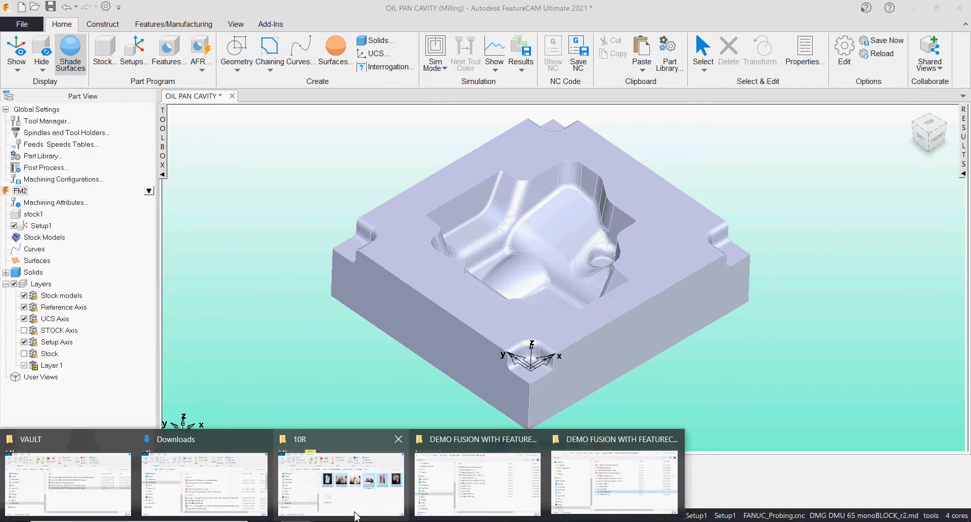
Switch to File Explorer and view the synced files in the DELCAM TEAM project folder DEMO FUSION WITH FEATURECAM
click(524, 487)
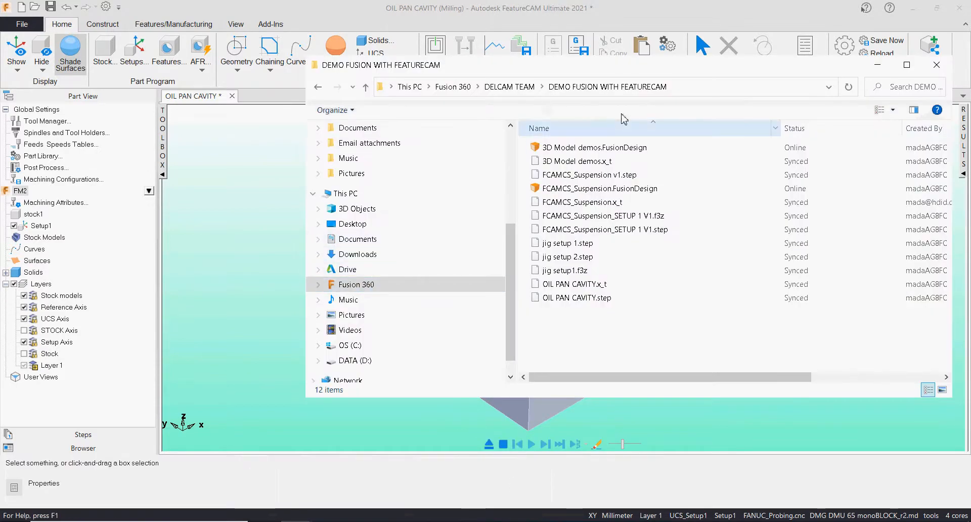
click(521, 94)
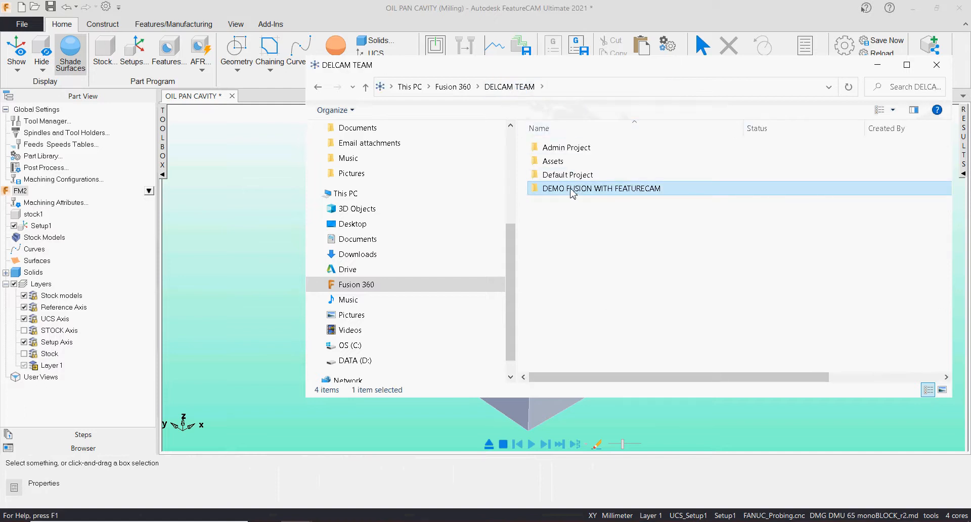
double_click(577, 190)
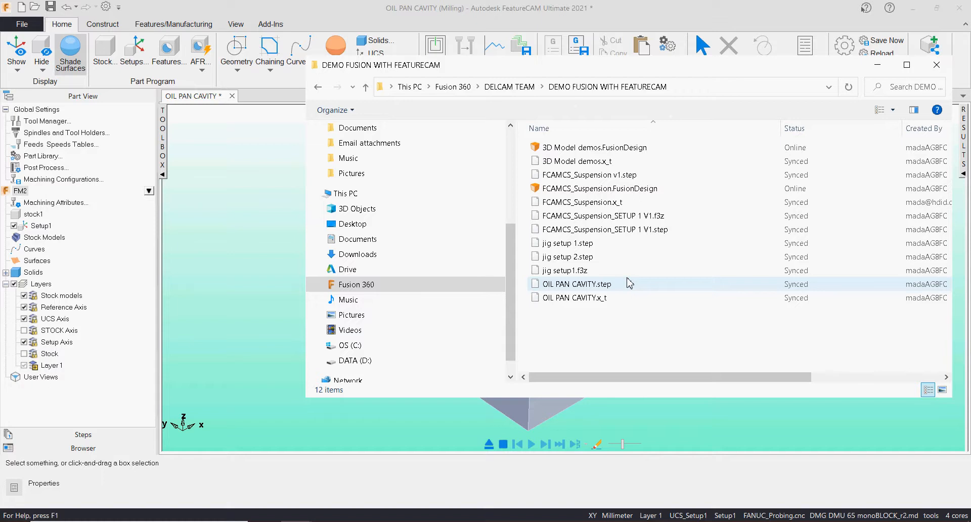
click(273, 281)
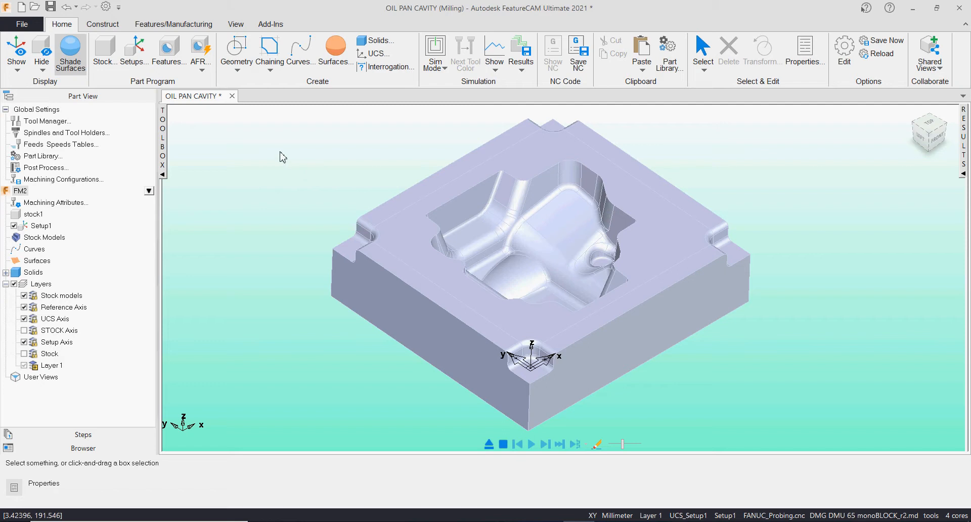
Create a new Mill document in FeatureCAM with millimeter units, cancelling the stock dimensions wizard
click(22, 25)
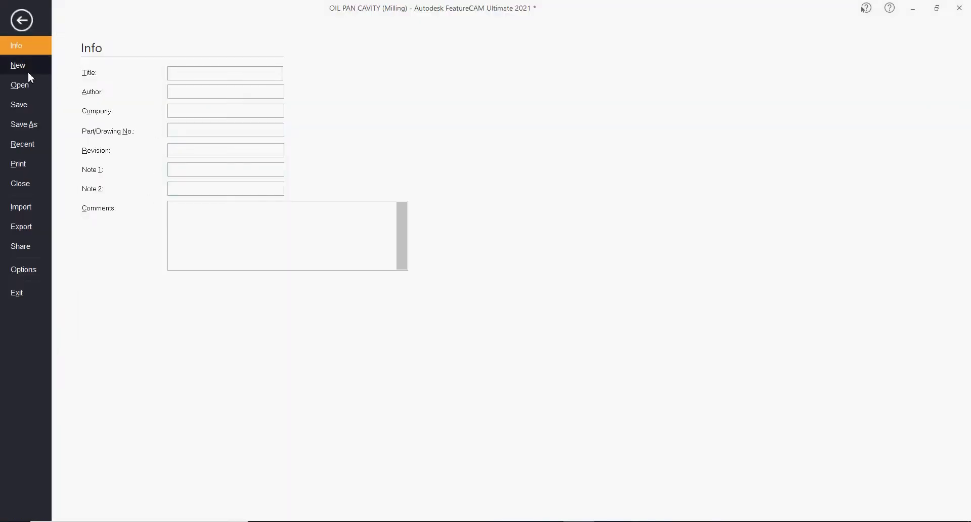
click(28, 71)
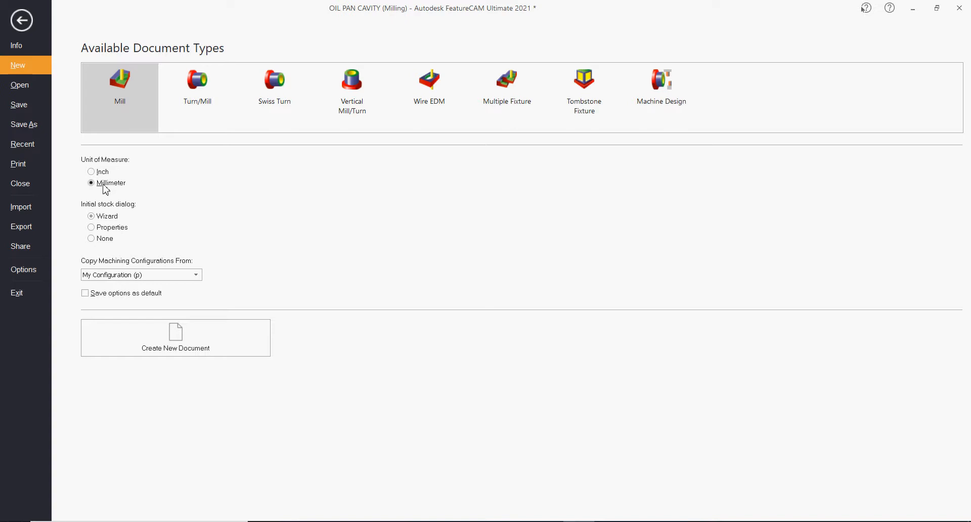
click(182, 332)
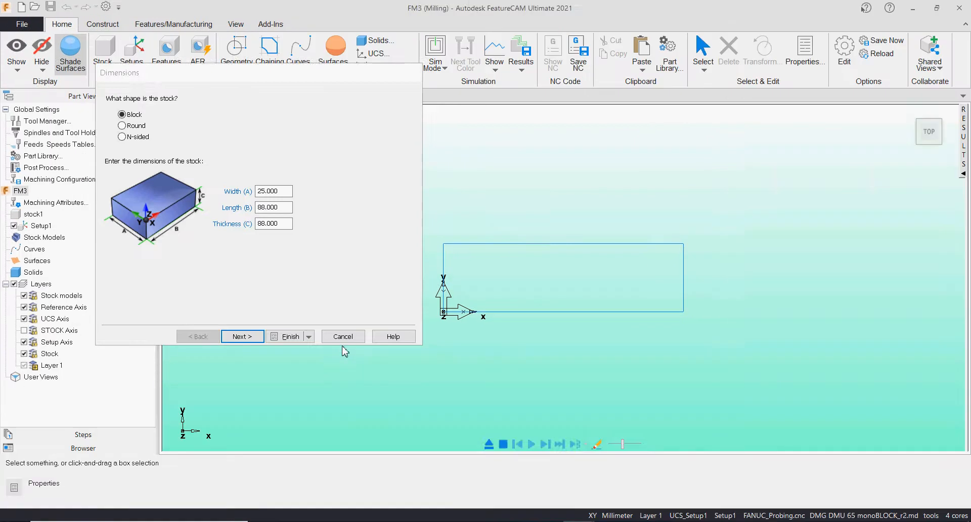
click(342, 336)
Import OIL PAN CAVITY.step from the Fusion 360 drive's DELCAM TEAM project folder DEMO FUSION WITH FEATURECAM
click(21, 24)
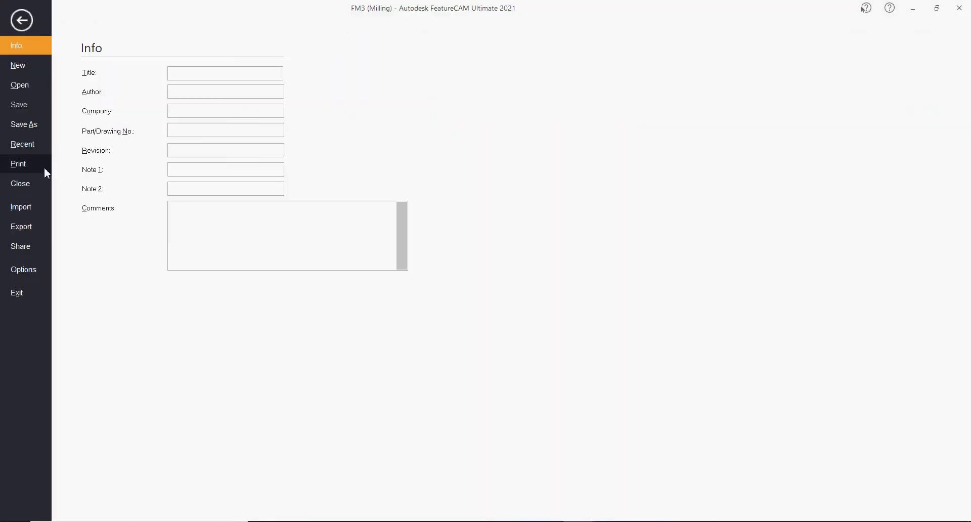
click(23, 208)
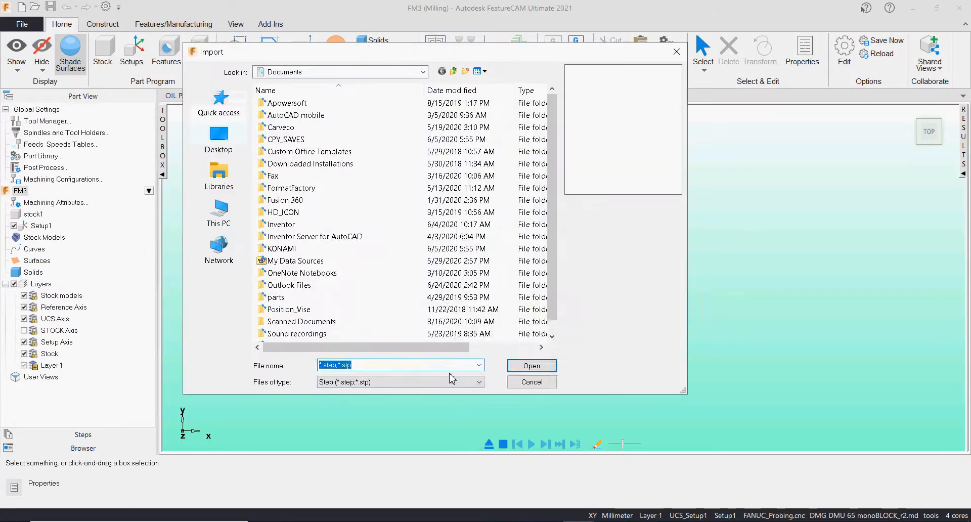
click(458, 382)
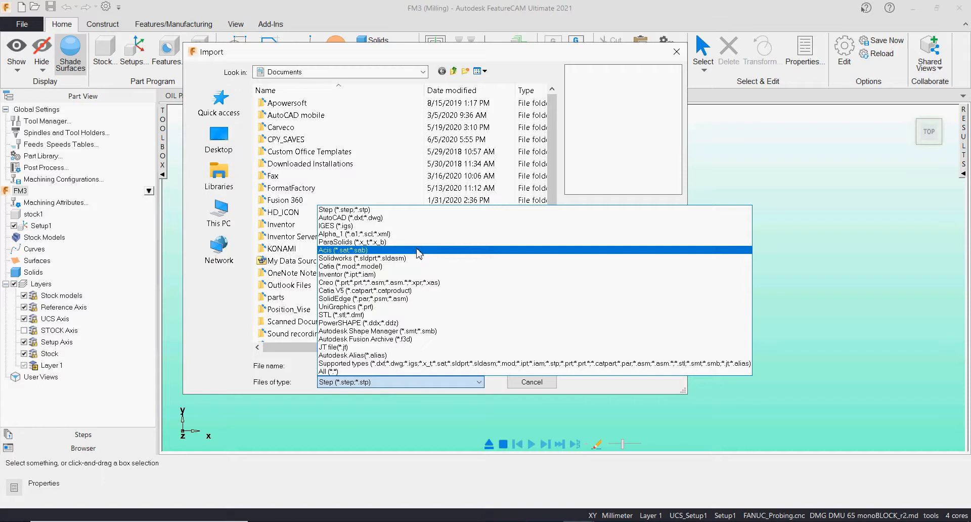
click(220, 208)
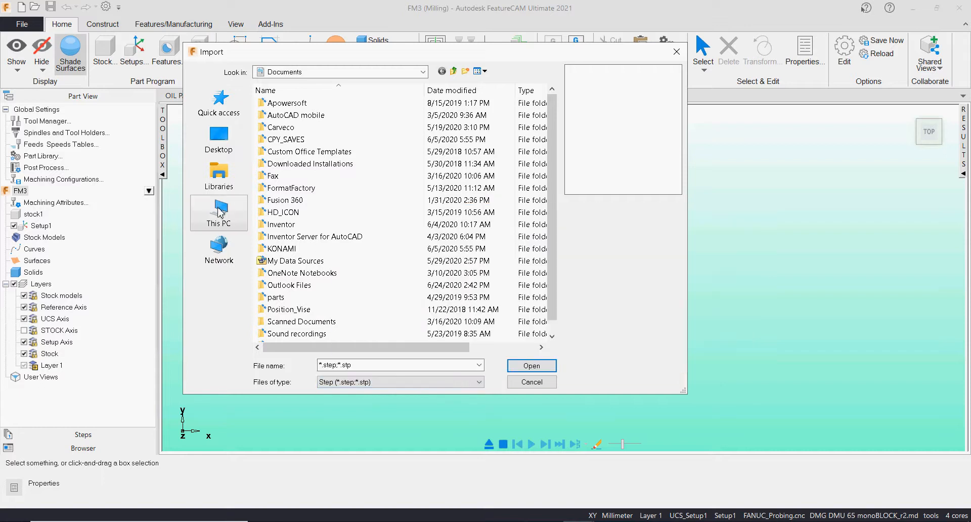
click(221, 209)
double_click(440, 133)
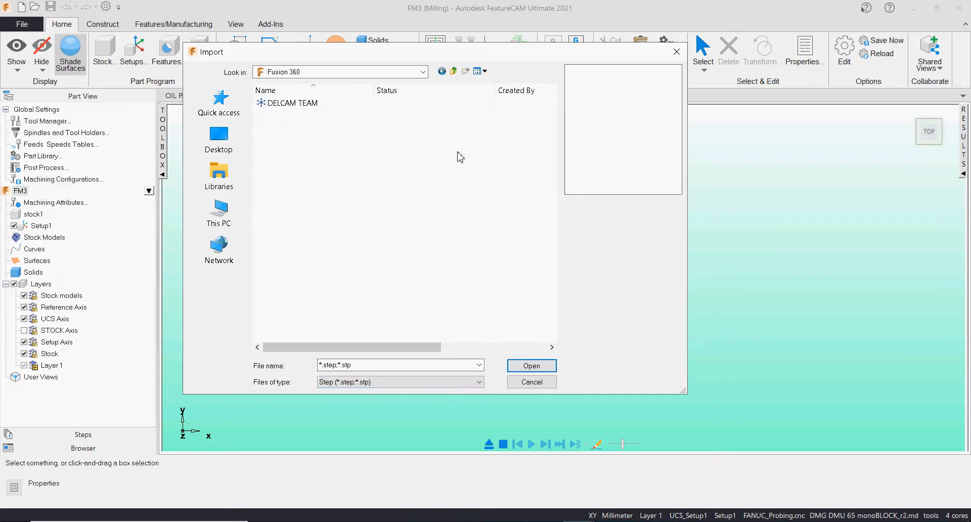
click(273, 105)
double_click(294, 105)
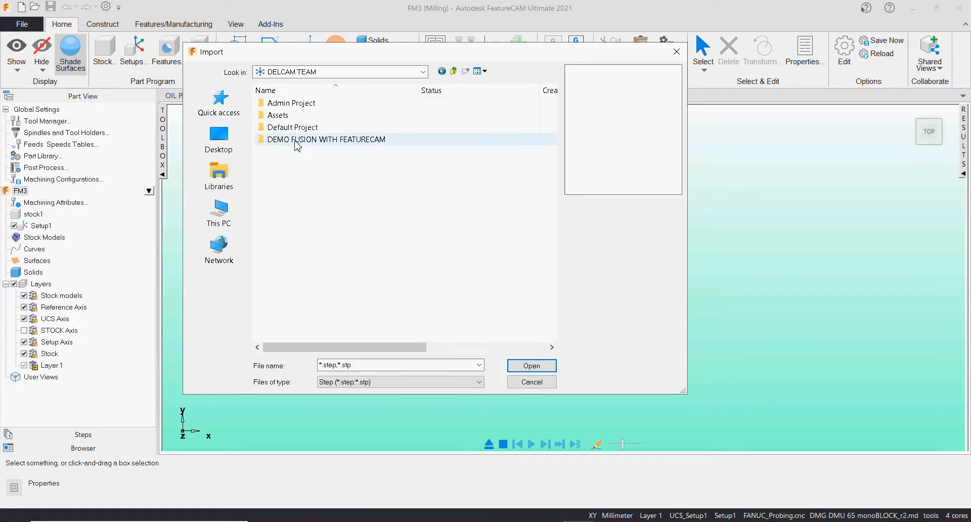
click(303, 145)
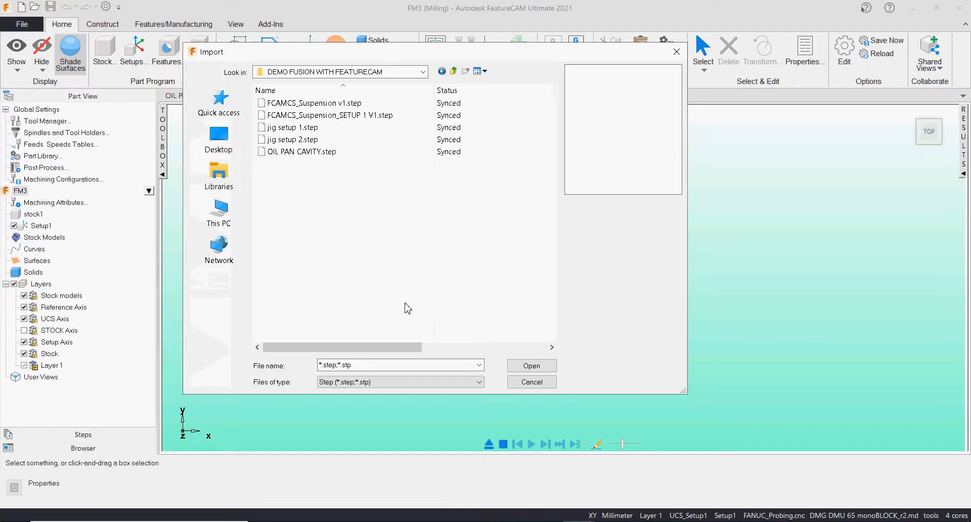
click(336, 154)
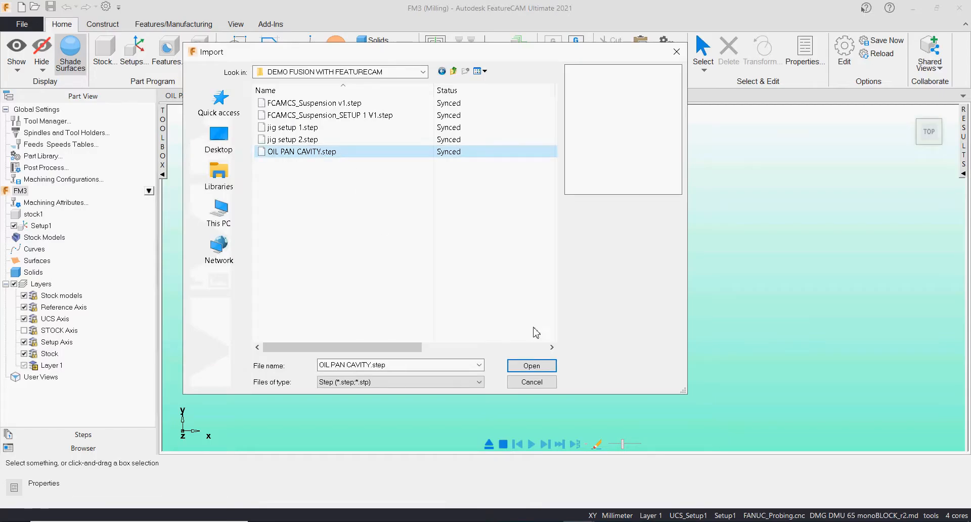
click(532, 366)
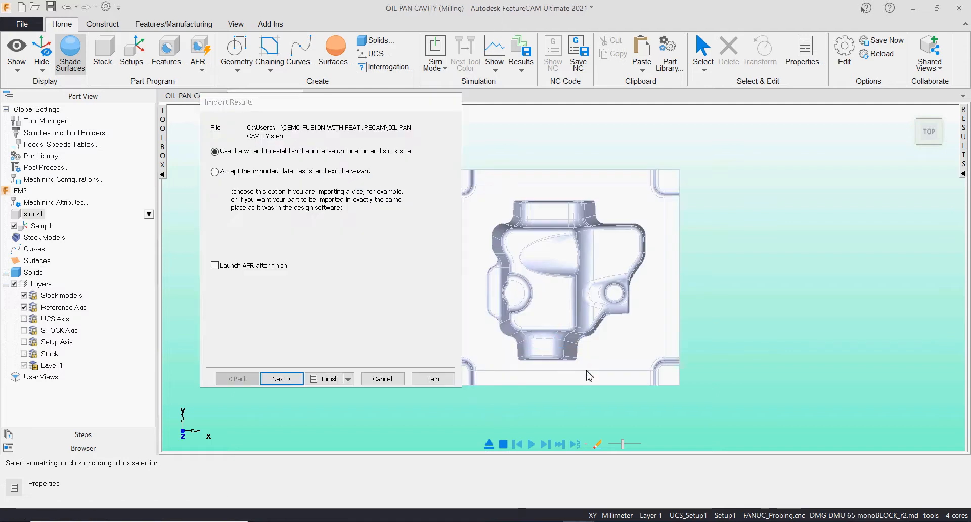
Inspect the imported part and proceed with the wizard to establish the initial setup location and stock size
middle_drag(585, 374, 753, 294)
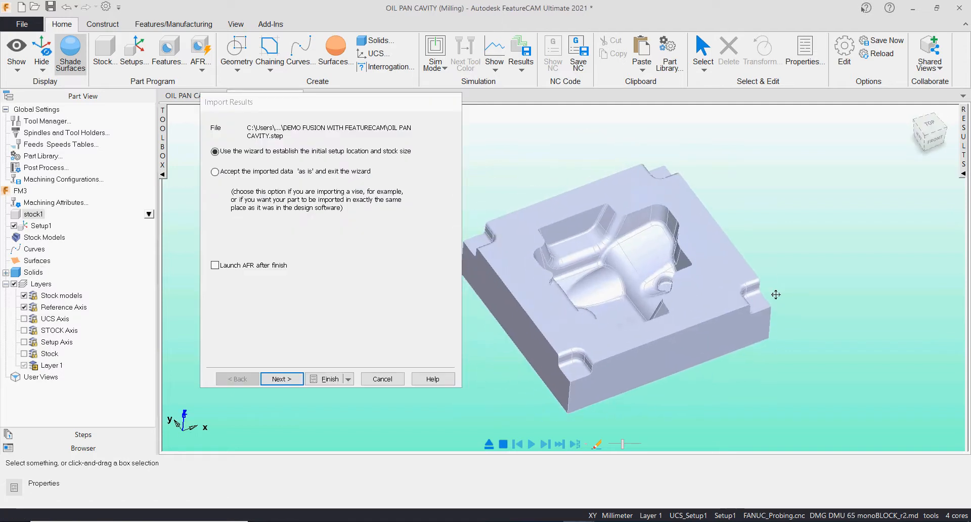
scroll(642, 313, up, 2)
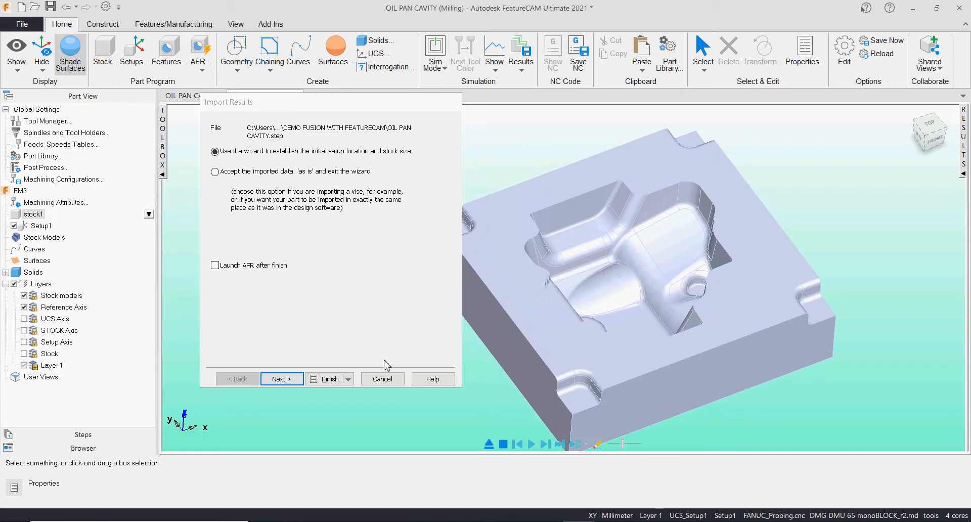
click(282, 380)
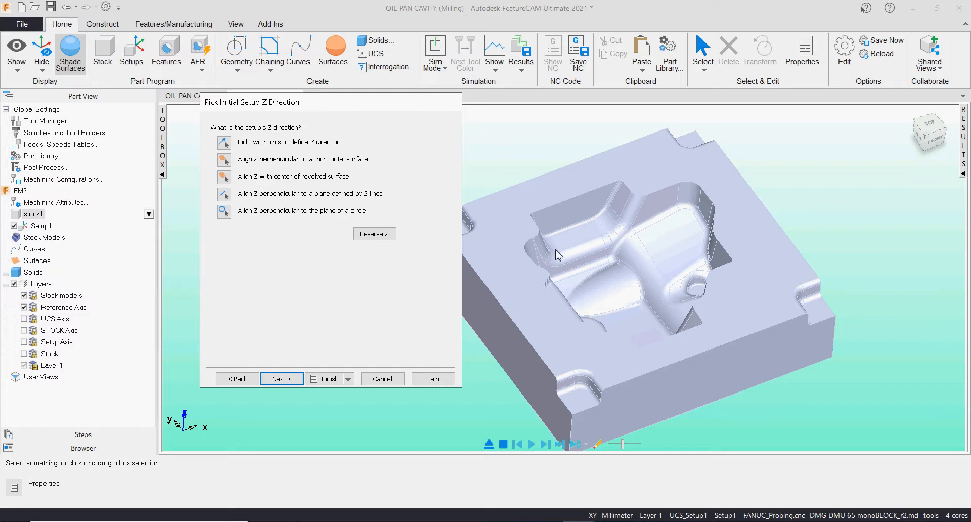
Define the setup's Z direction with two points on the block's near vertical corner edge and reverse it to point upward
middle_drag(630, 314, 668, 306)
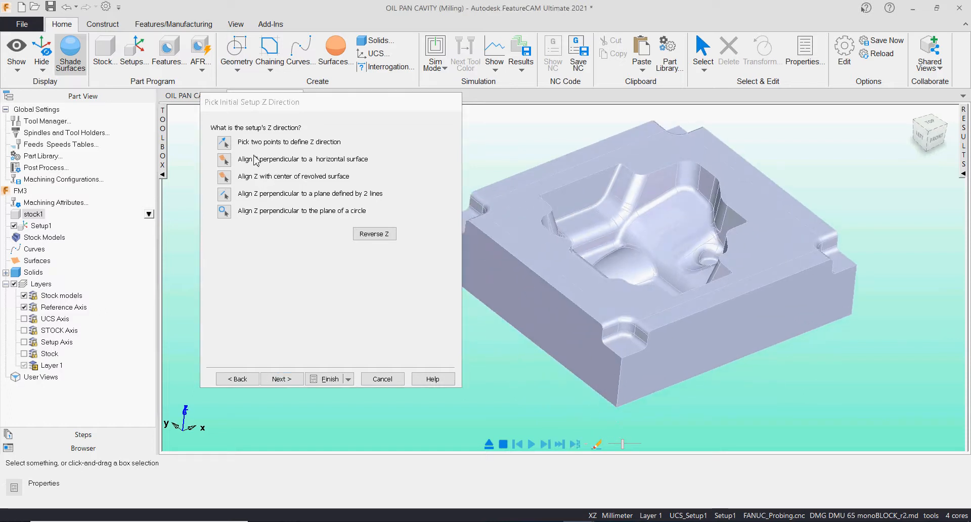
click(226, 146)
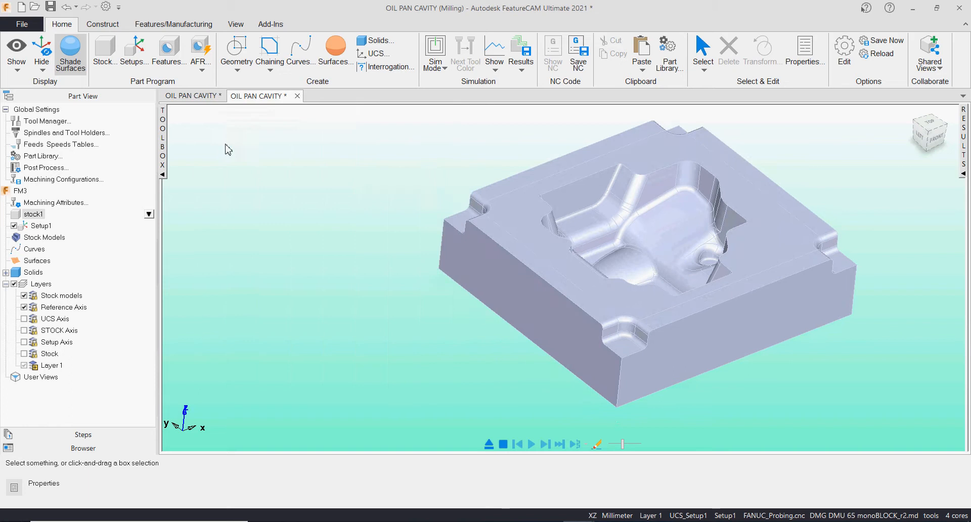
click(620, 405)
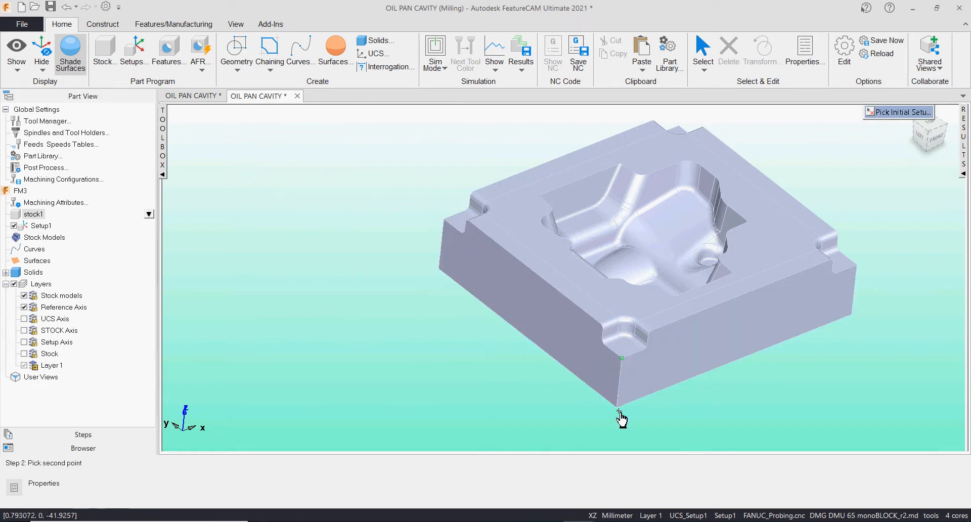
click(703, 405)
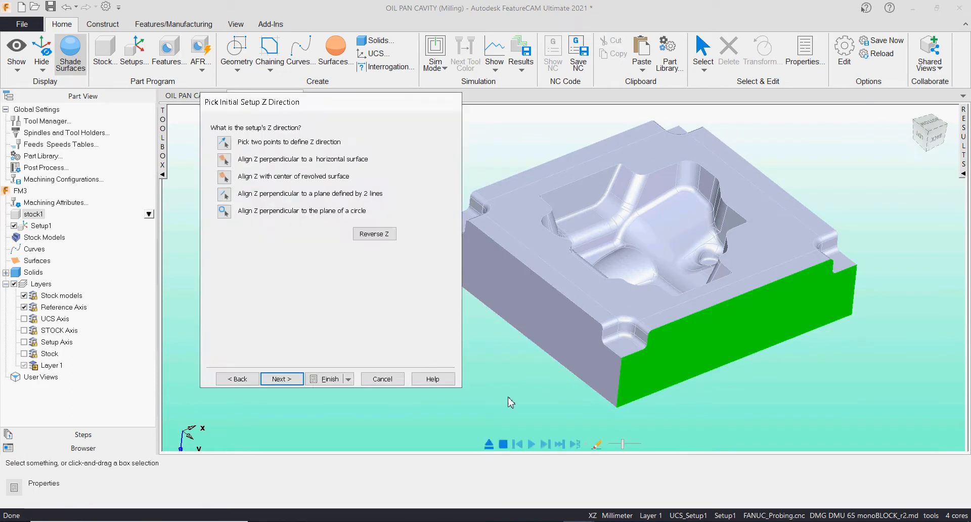
click(373, 237)
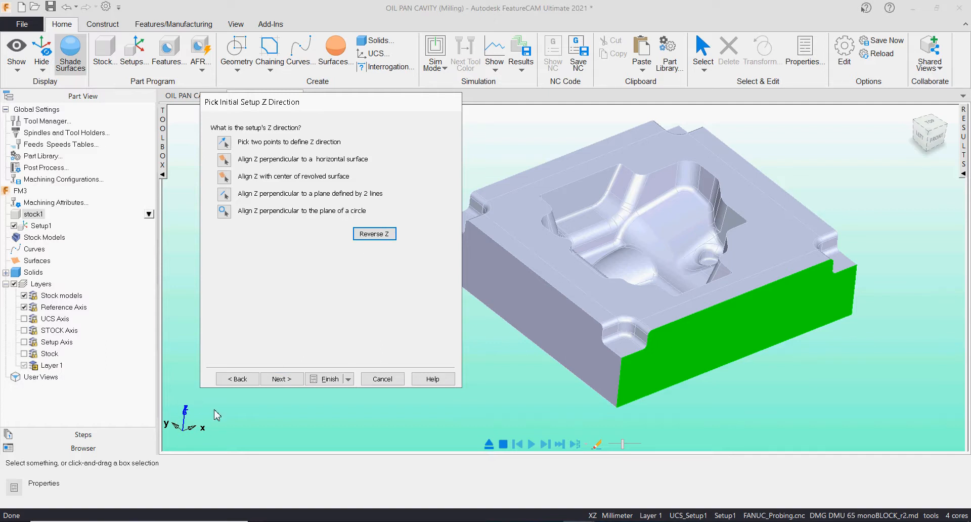
key(super+plus)
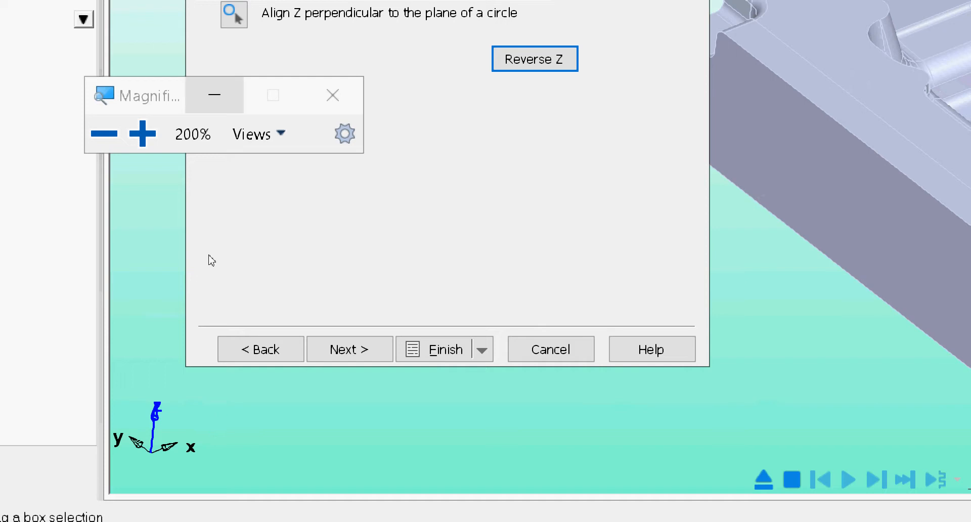
key(super+minus)
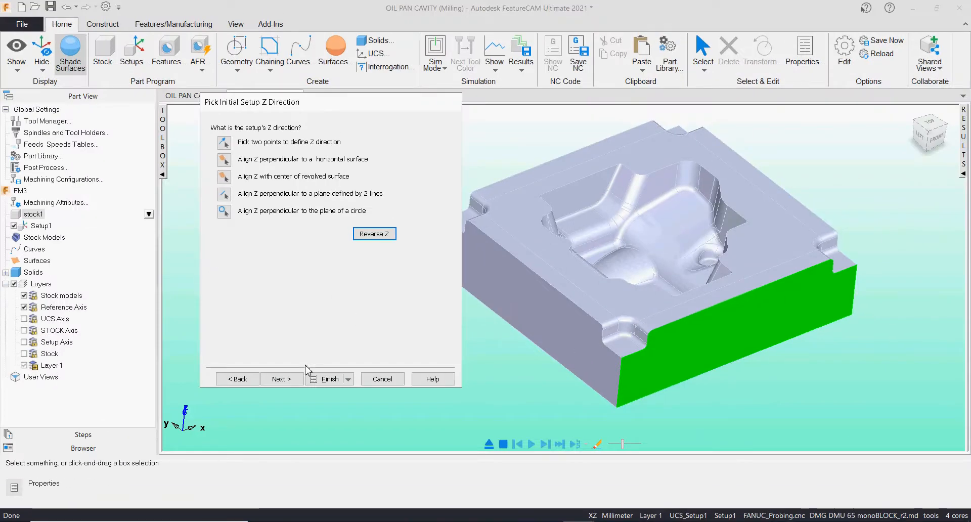
Align the setup's Z direction perpendicular to the block's flat top surface around the cavity and proceed to the X orientation
click(253, 165)
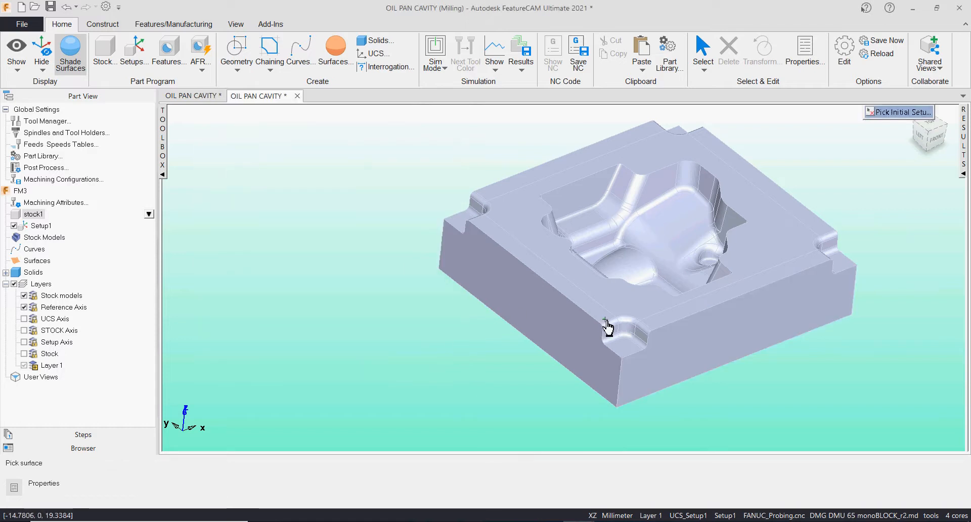
click(626, 303)
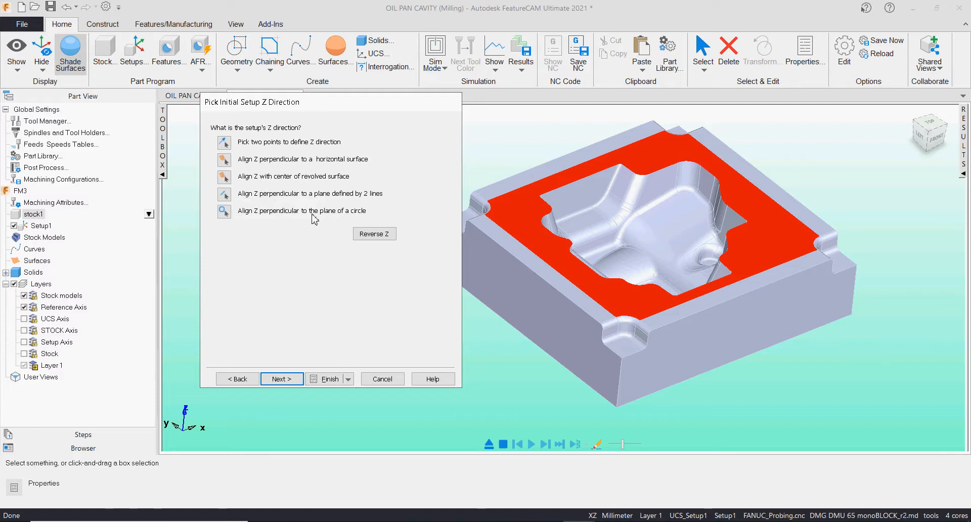
click(295, 383)
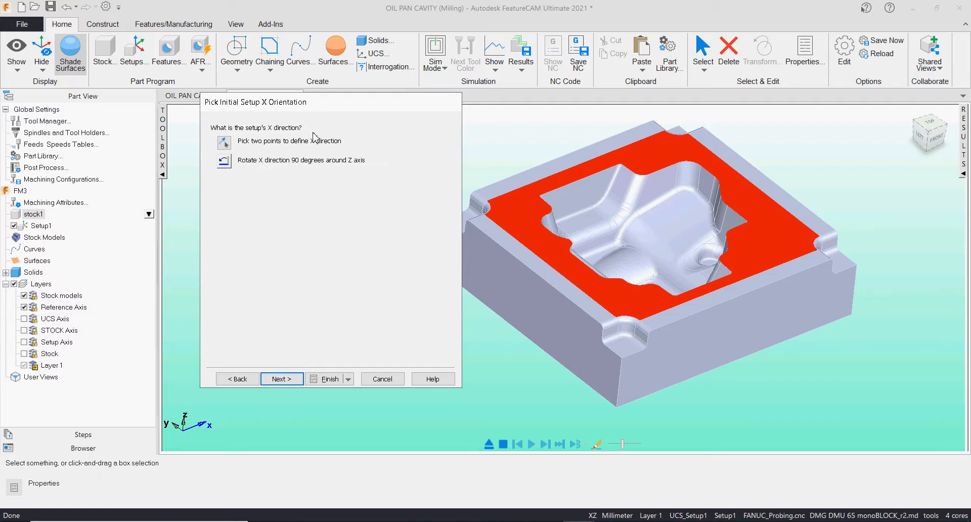
Rotate the setup's X direction 90 degrees around the Z axis, checking it from the top view, and accept the orientation
click(929, 124)
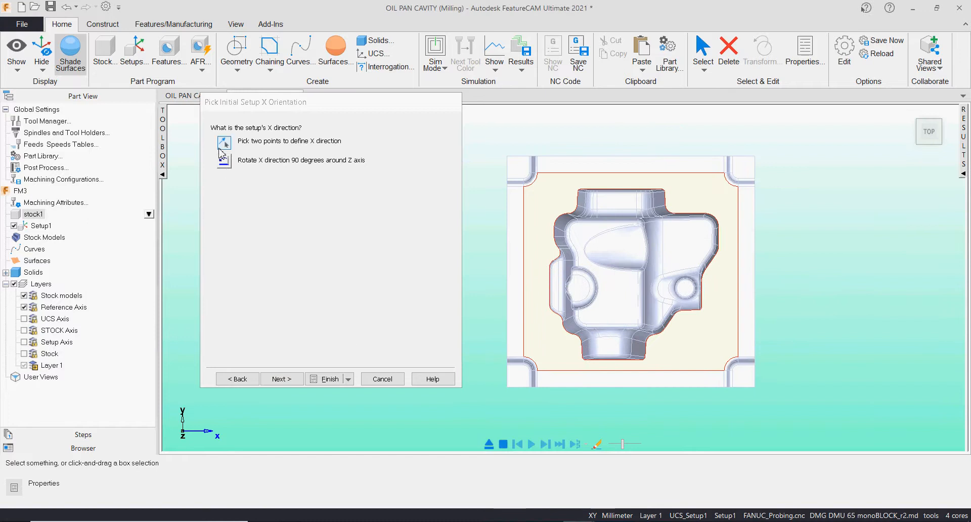
click(224, 162)
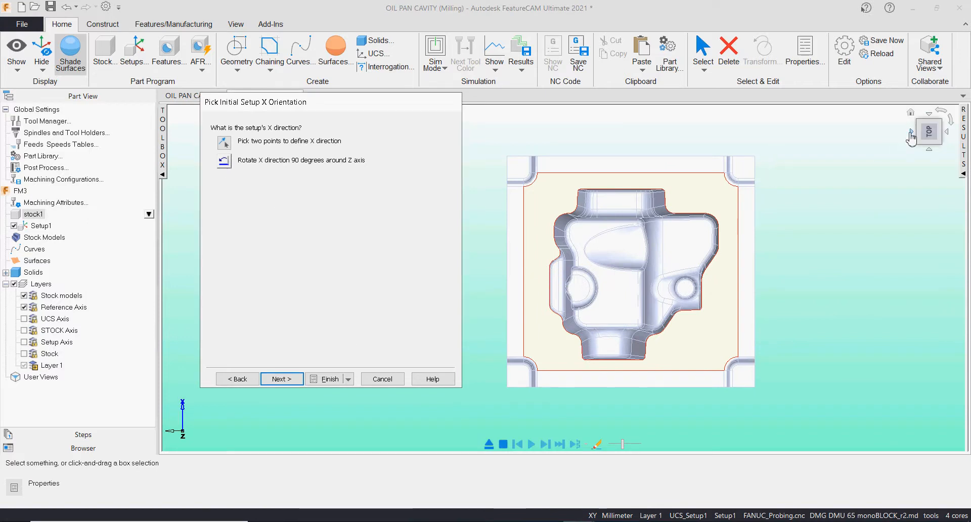
click(911, 114)
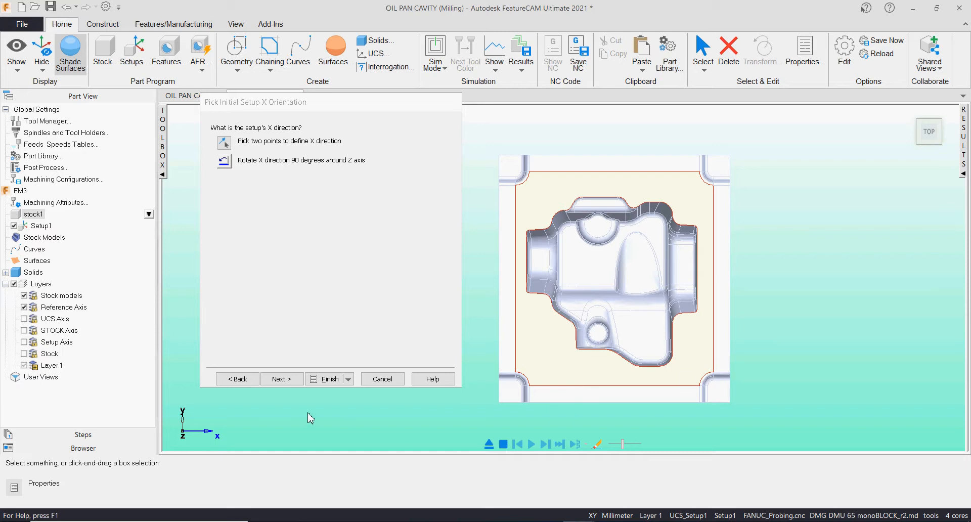
click(286, 379)
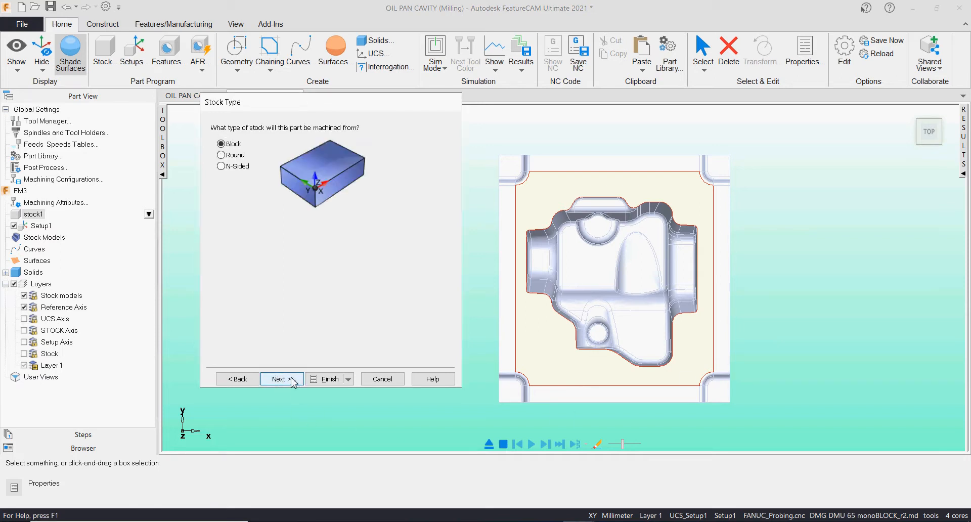
Compare the Round and N-Sided stock types, choose Block, and proceed to the stock dimensions
click(233, 156)
click(236, 166)
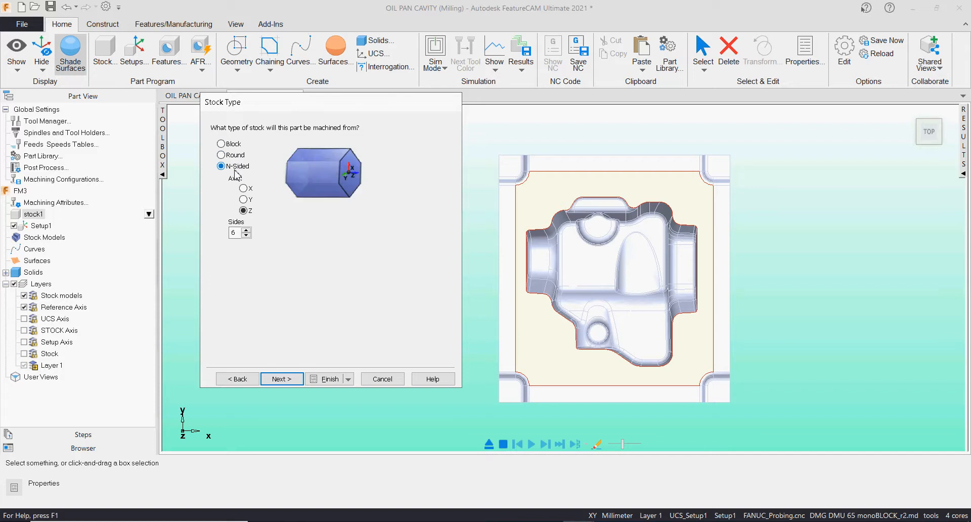
click(226, 144)
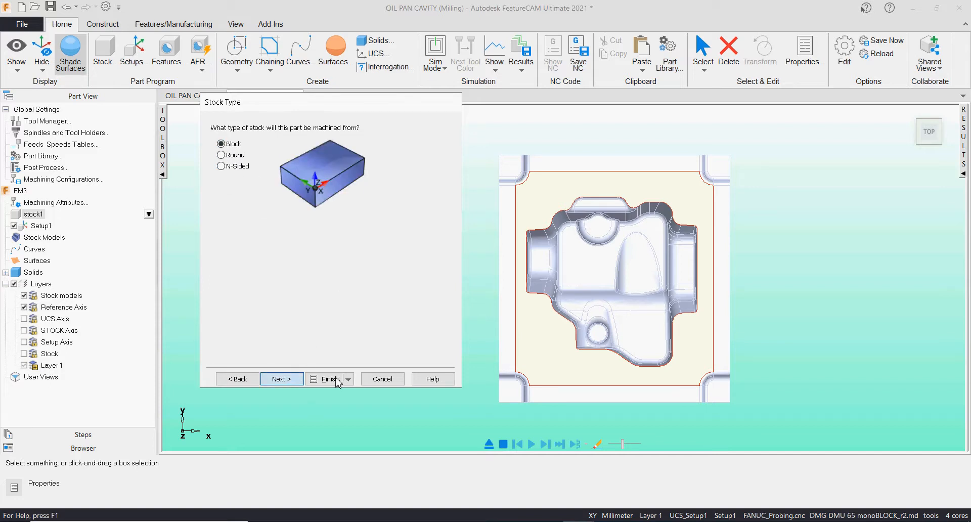
click(294, 380)
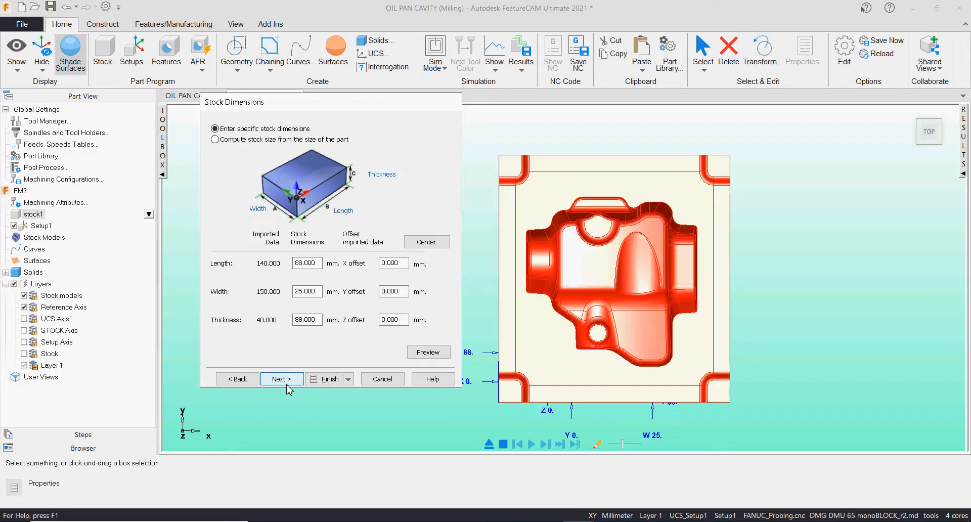
Compute the stock size from the size of the part with 0 mm extra stock on all sides and proceed to the setup location
click(222, 142)
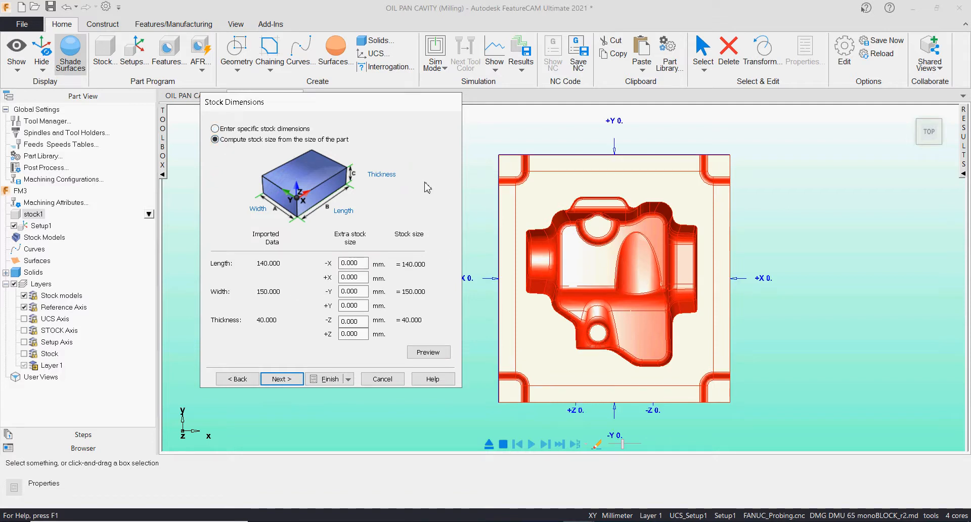
middle_drag(662, 352, 720, 301)
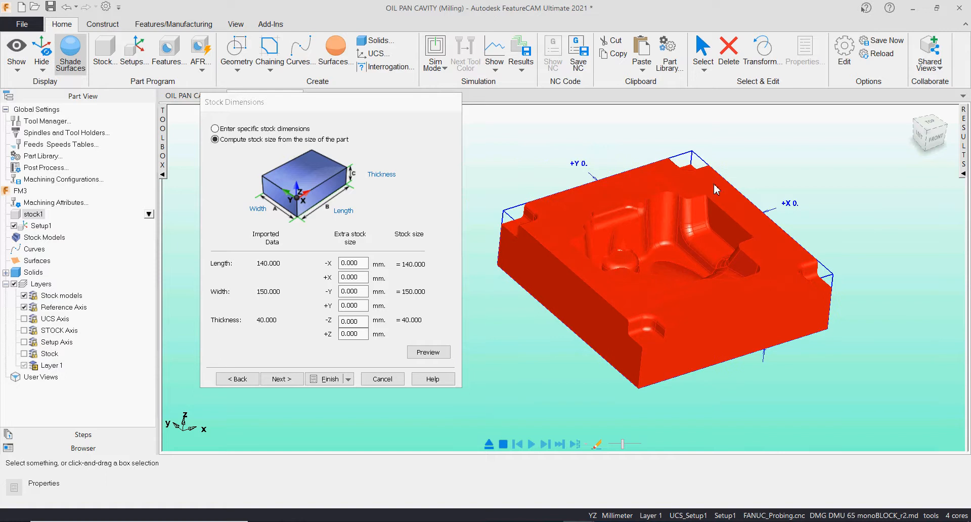
click(353, 264)
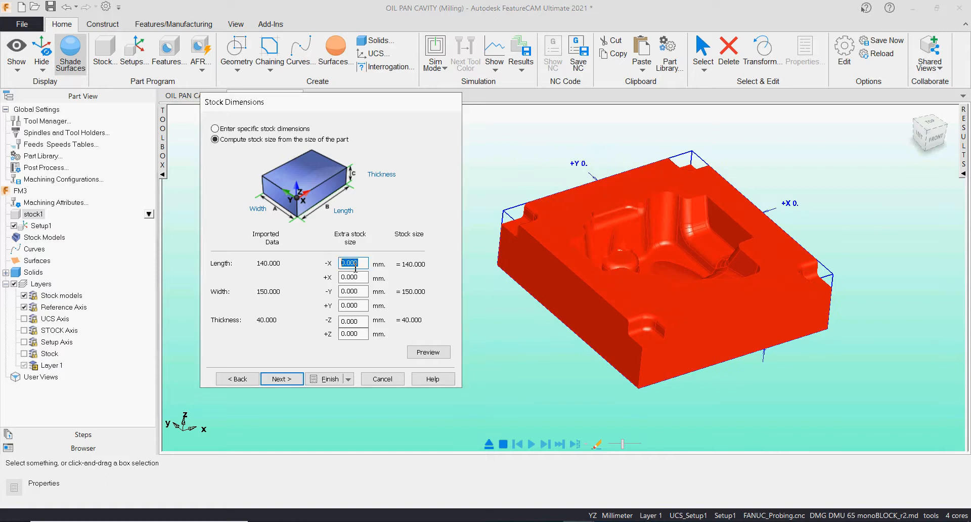
click(360, 277)
key(Tab)
key(Tab)
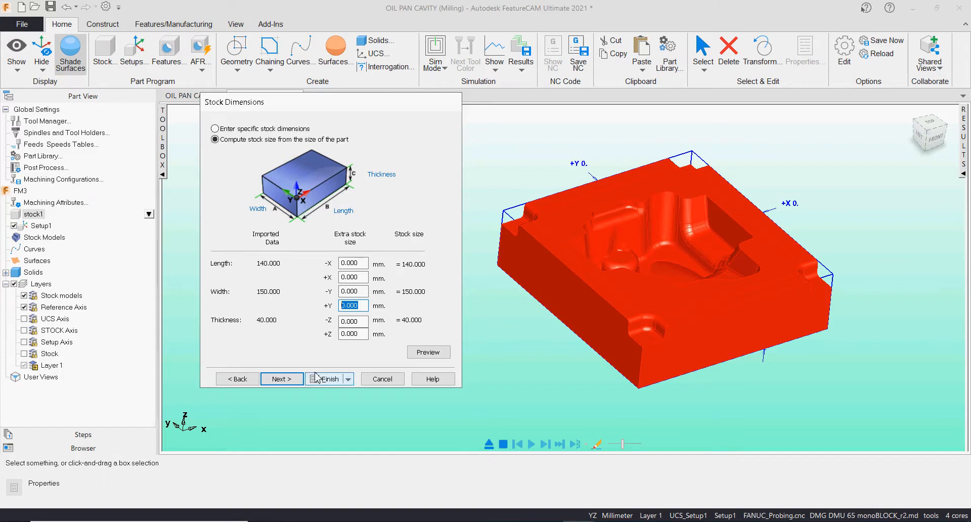
click(285, 379)
click(301, 383)
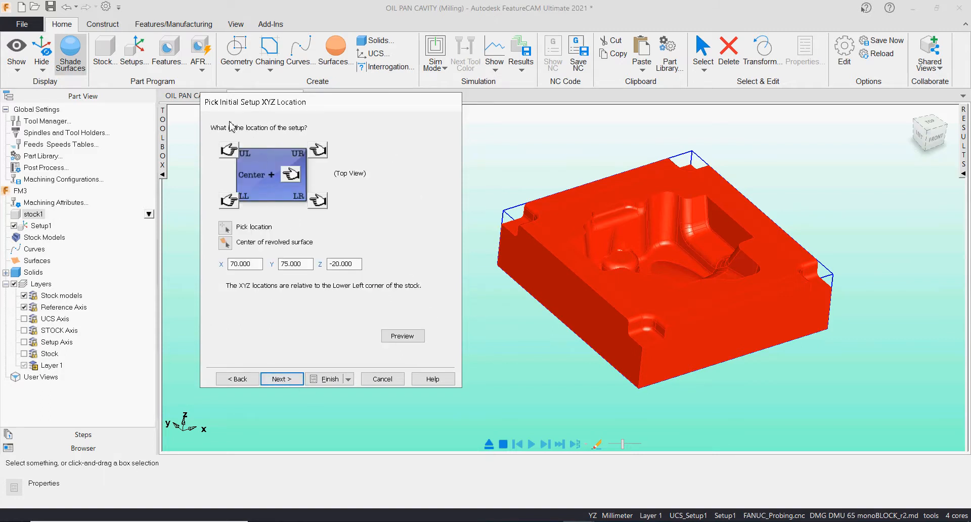
Compare the stock's corner locations and place the setup origin at the center of the stock's top, at X 70, Y 75, Z 0
click(228, 150)
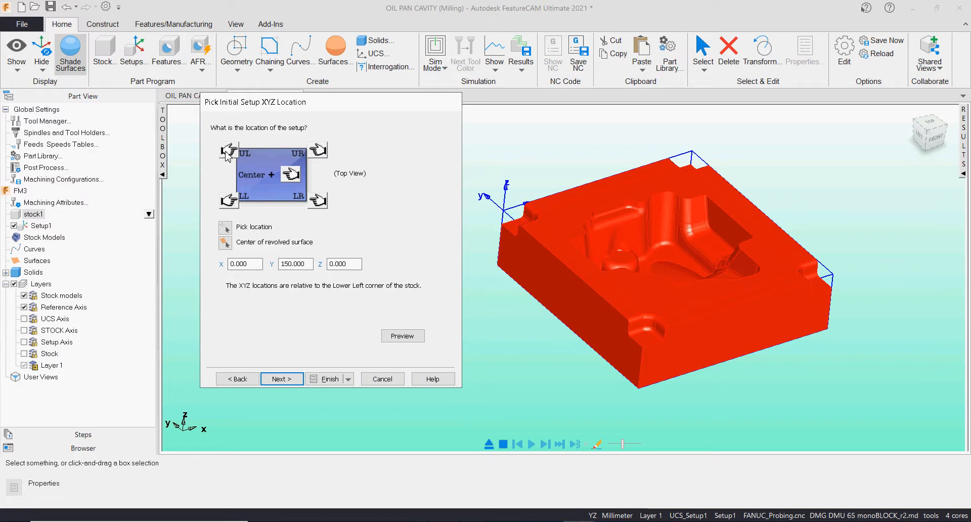
click(320, 152)
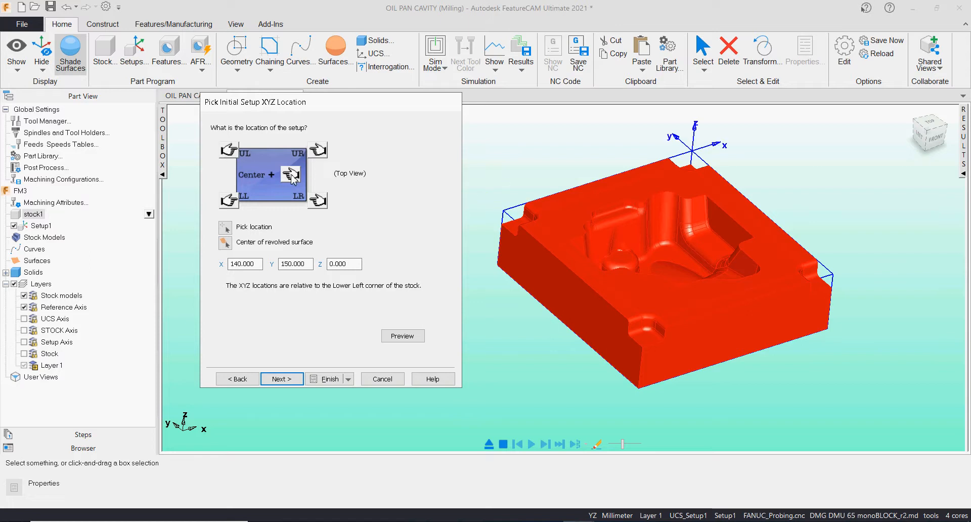
click(291, 175)
click(319, 202)
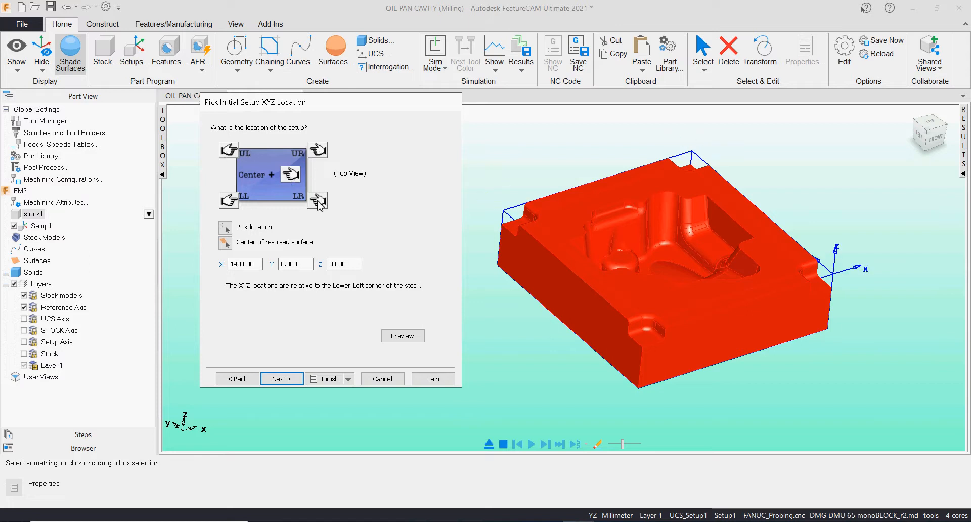
click(230, 201)
click(291, 175)
click(283, 380)
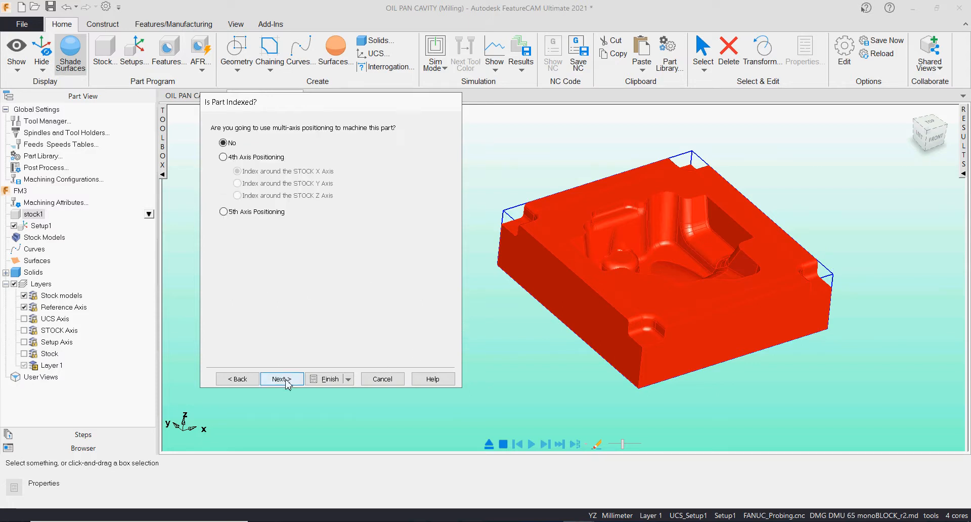
click(247, 381)
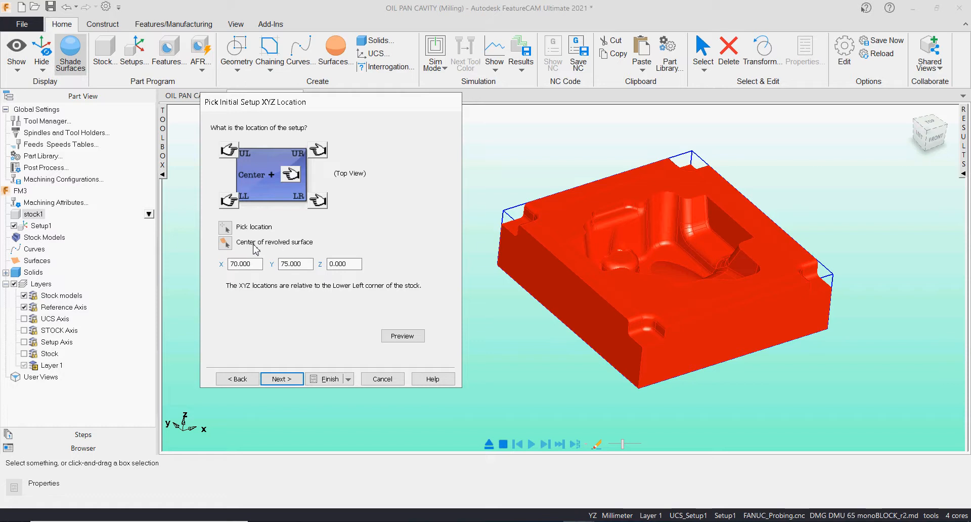
click(285, 381)
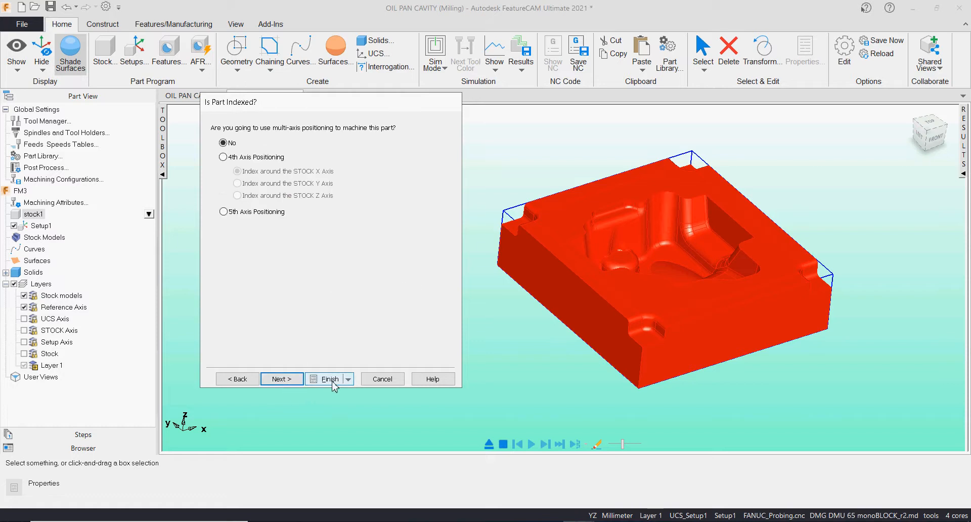
Finish the wizard with multi-axis positioning set to No and inspect the resulting stock and setup axes
click(348, 379)
click(349, 395)
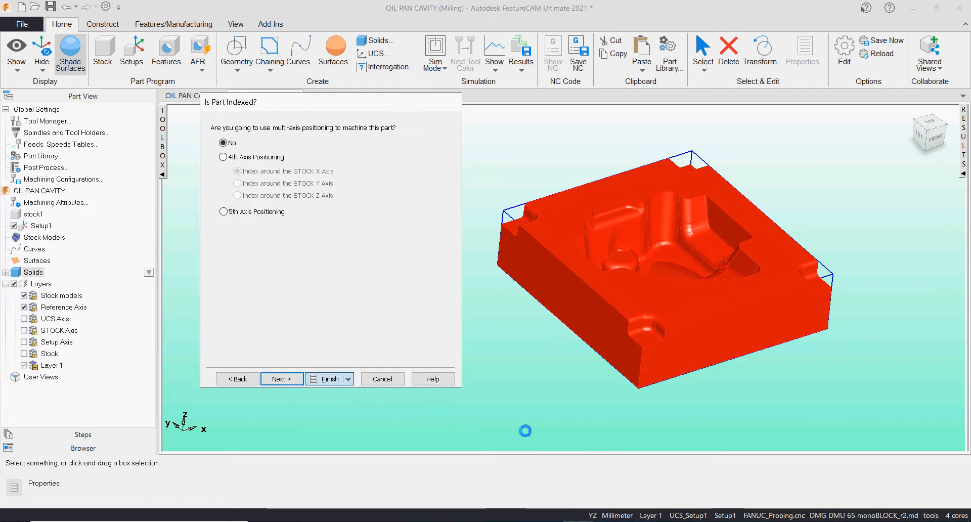
middle_drag(569, 432, 481, 319)
click(373, 232)
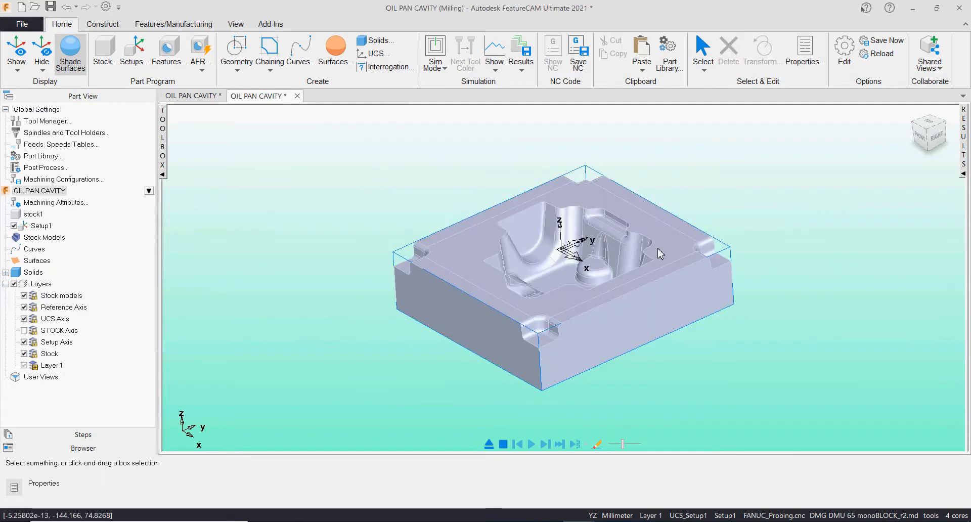
scroll(661, 256, up, 4)
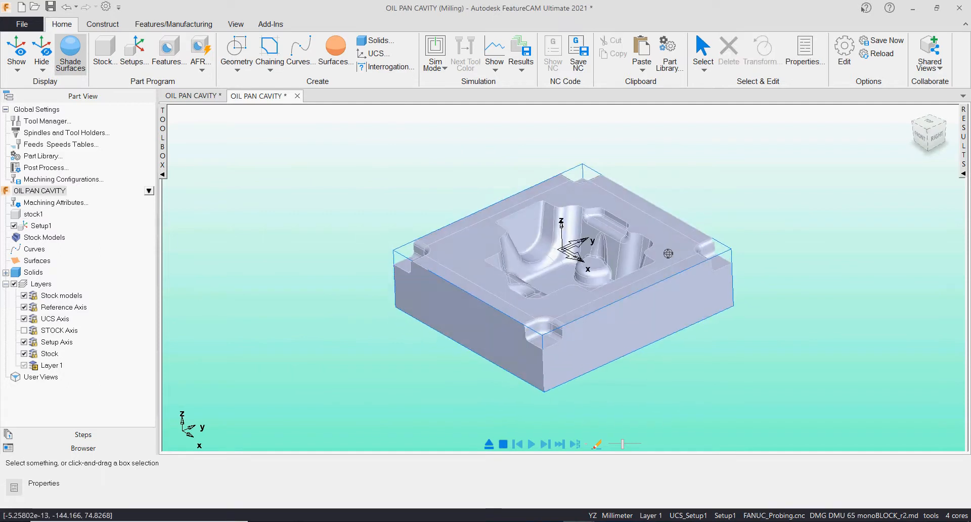
shift+middle_drag(687, 257, 651, 261)
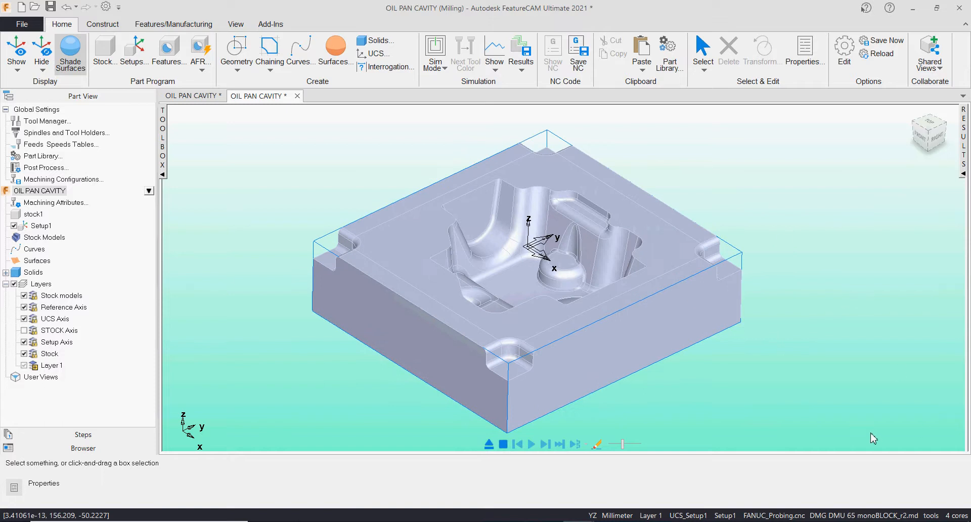
Review the available tool cribs, then examine the 4 mm end mill and the tool groups of the tools crib in the Tool Manager
click(941, 515)
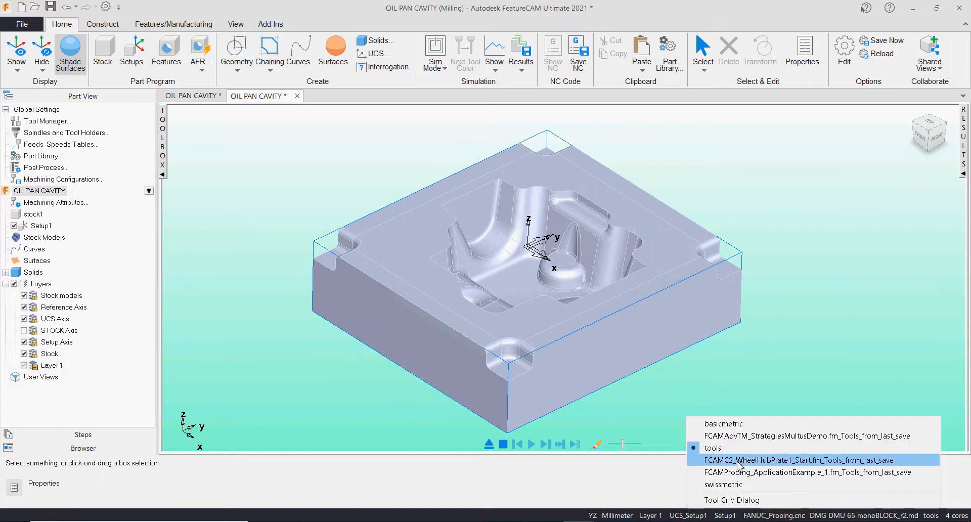
click(827, 296)
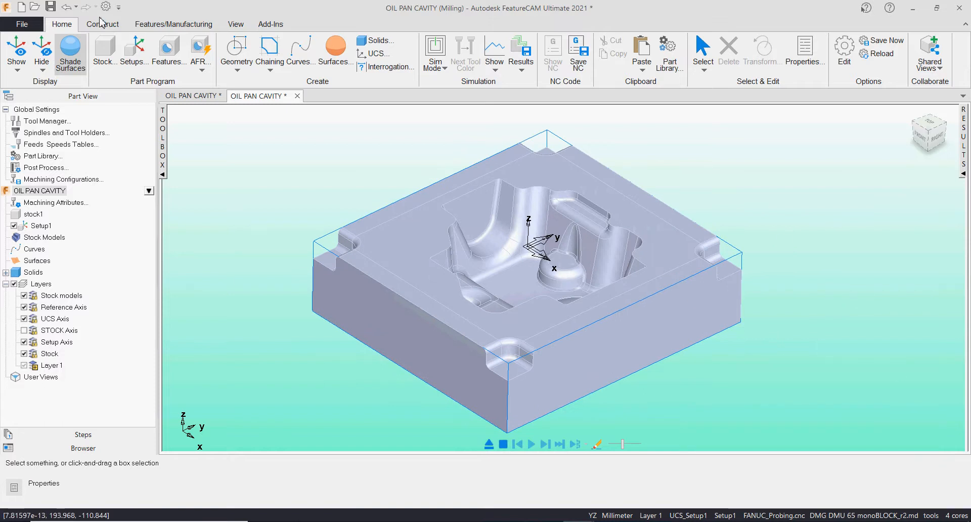
scroll(458, 60, down, 2)
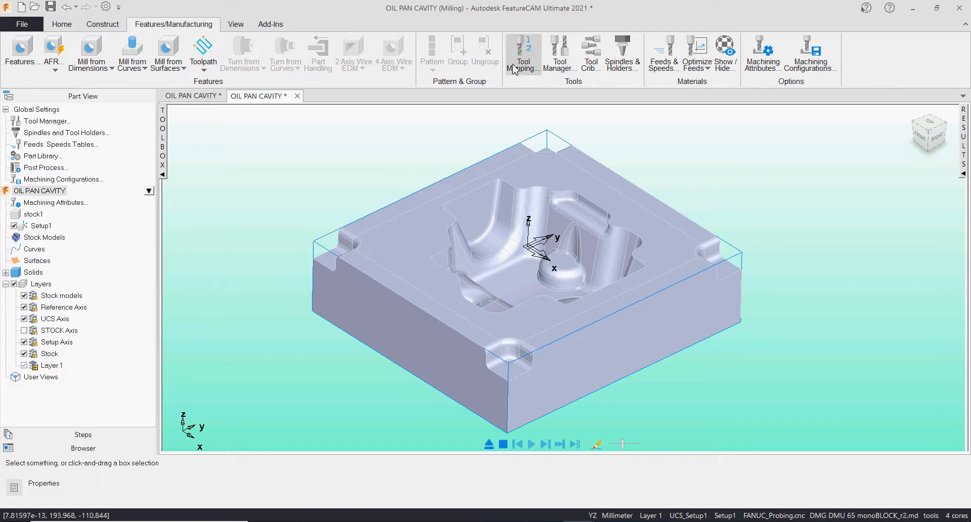
click(559, 60)
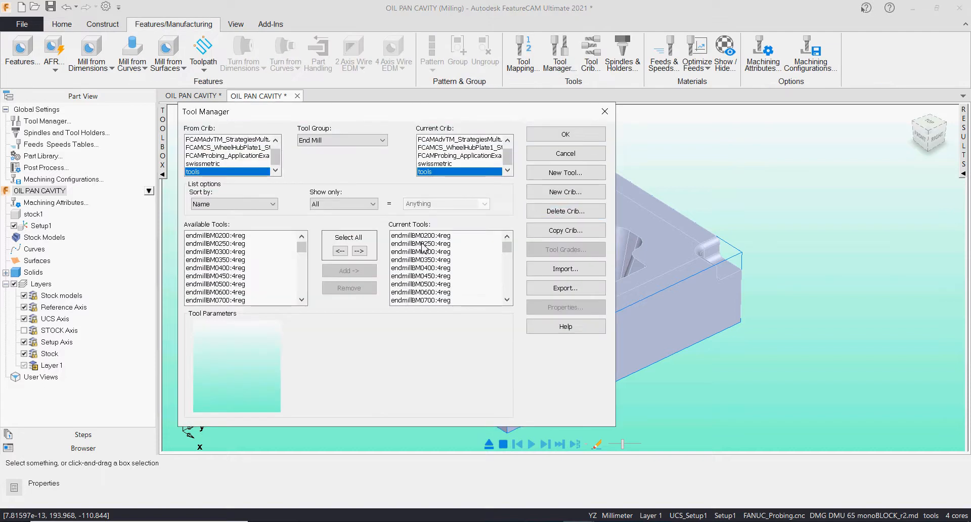
click(432, 267)
click(370, 144)
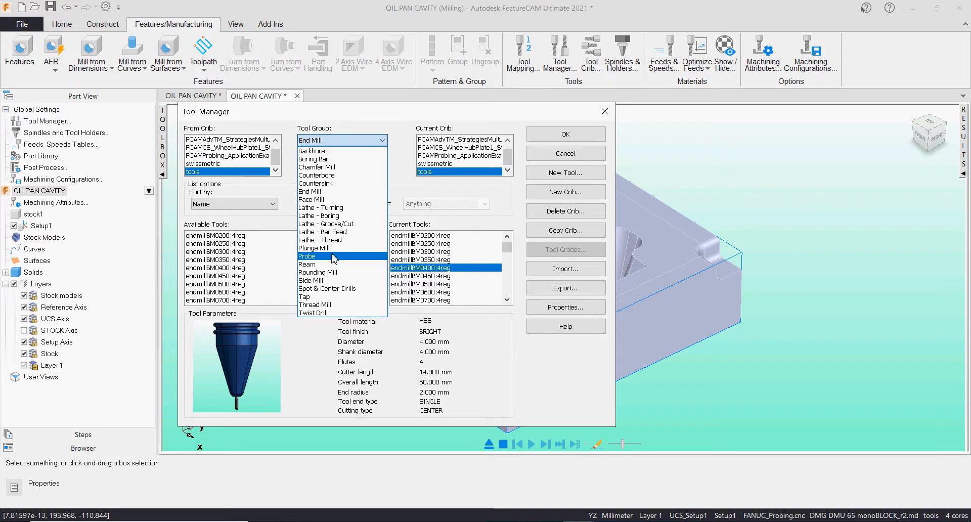
click(478, 119)
click(606, 111)
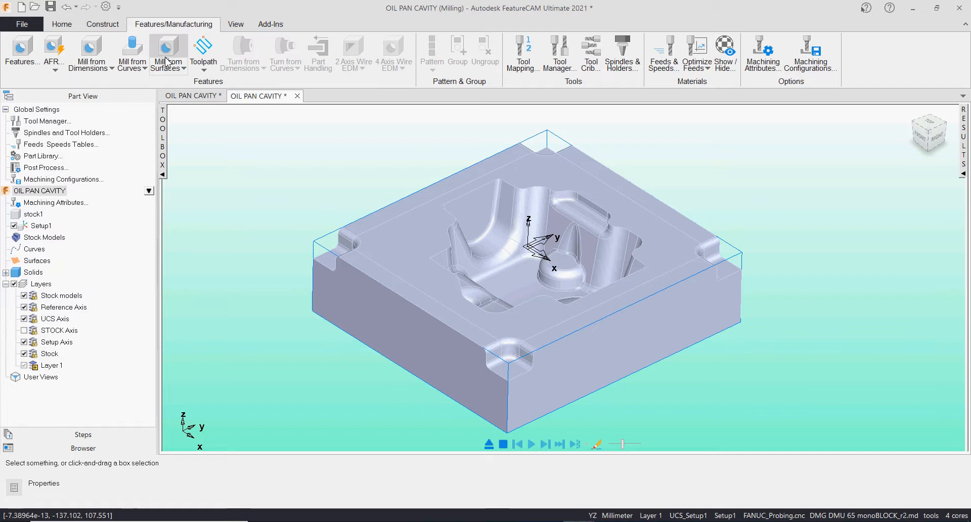
Start a new feature of the Surface Milling type and proceed to its part surfaces
click(59, 24)
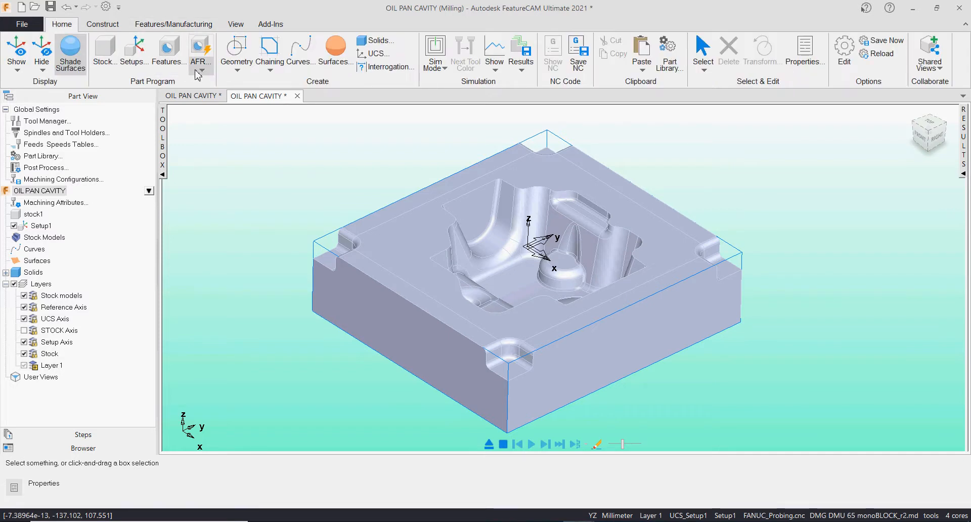
click(174, 49)
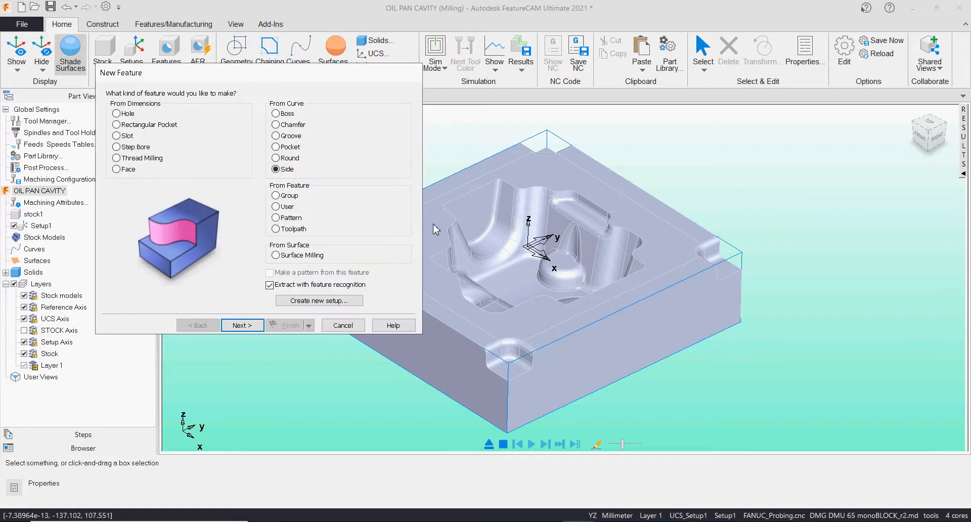
middle_drag(517, 254, 542, 259)
click(299, 255)
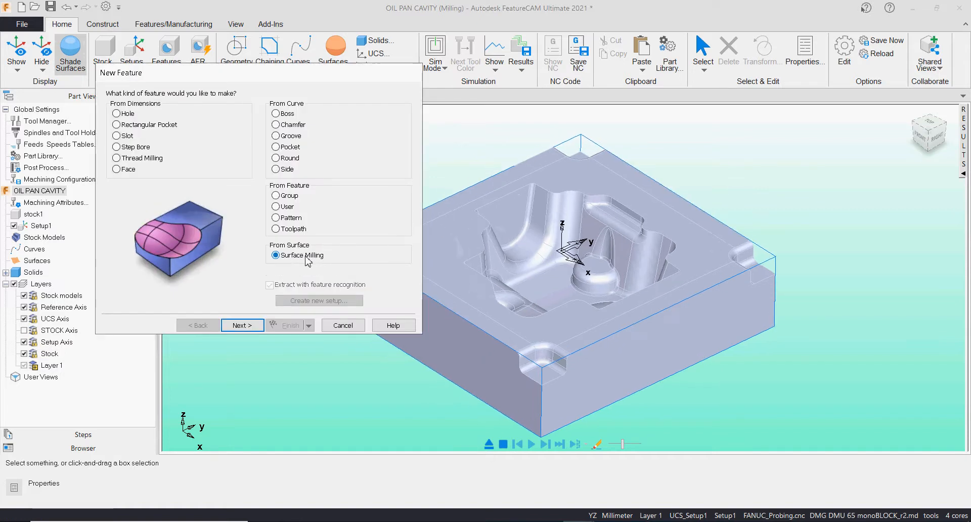
click(238, 324)
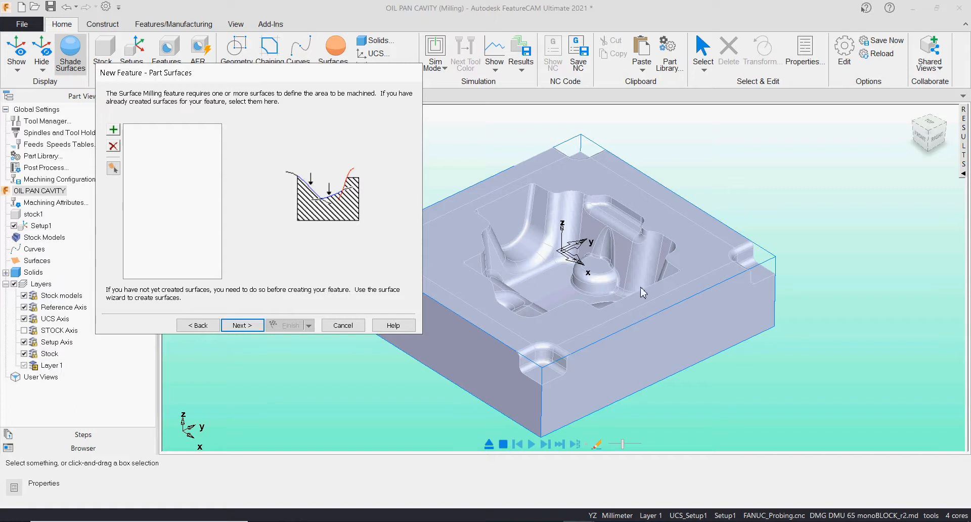
Select all surfaces of the cavity block from the top view and add them as the feature's part surfaces
click(935, 130)
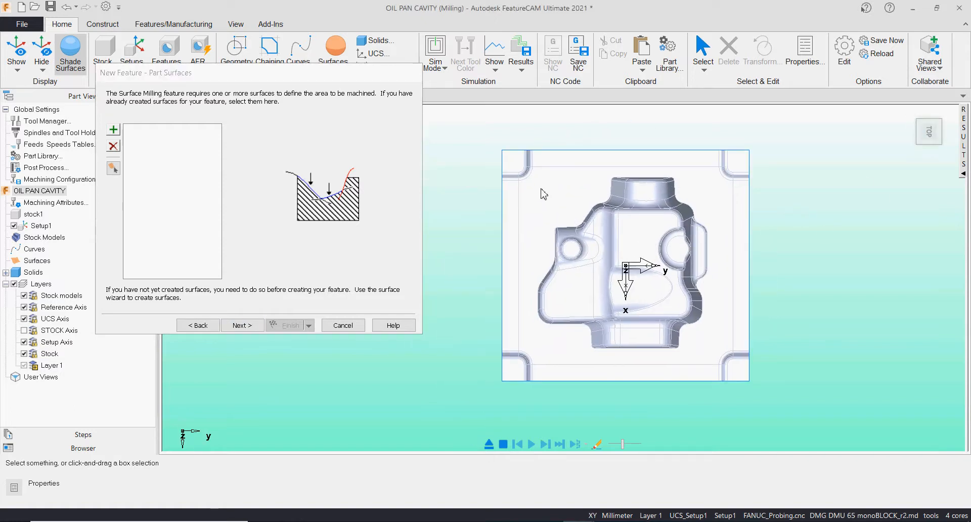
click(722, 366)
click(759, 352)
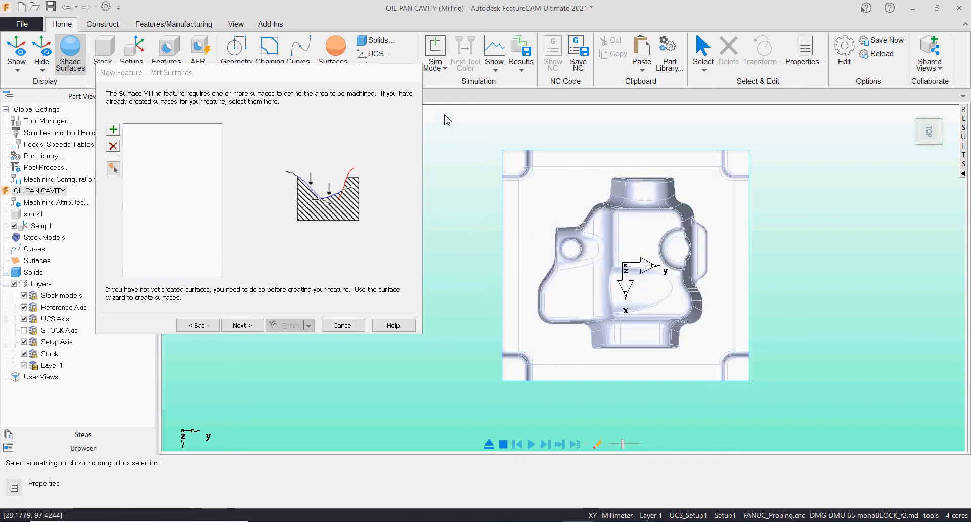
drag(445, 115, 799, 394)
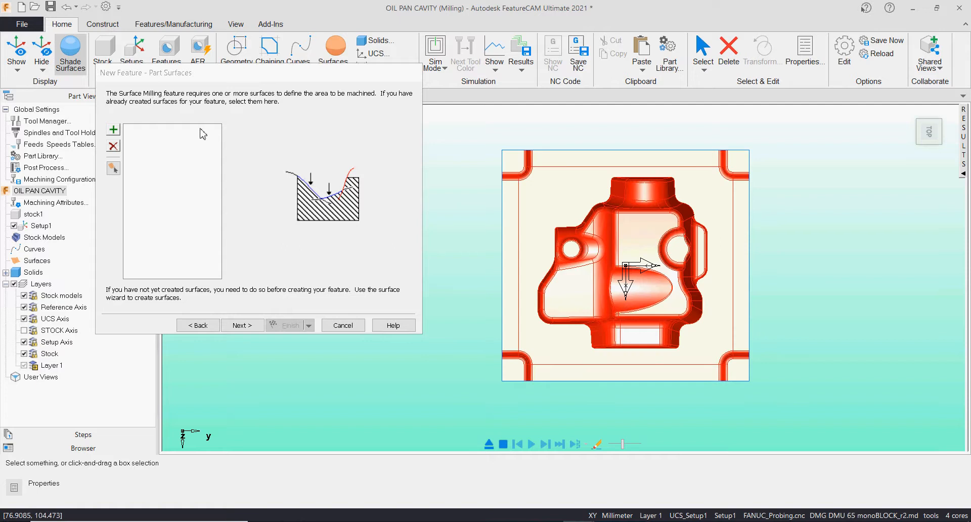
click(114, 130)
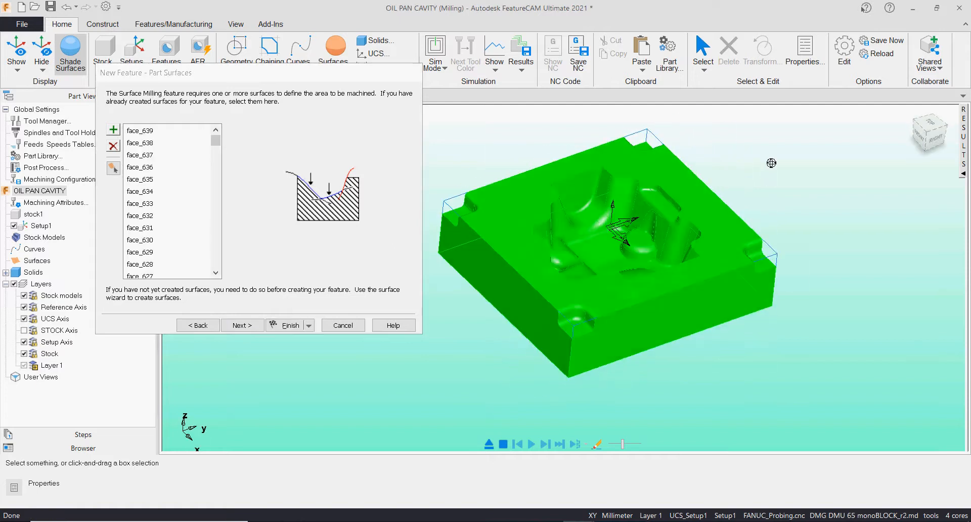
Proceed to the strategy definition and choose a single operation for the feature
click(253, 329)
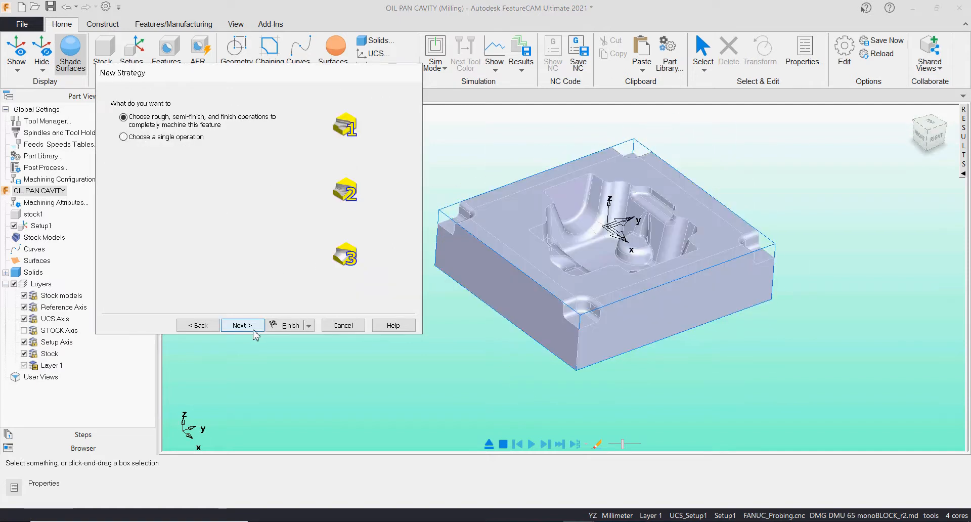
click(141, 137)
click(241, 326)
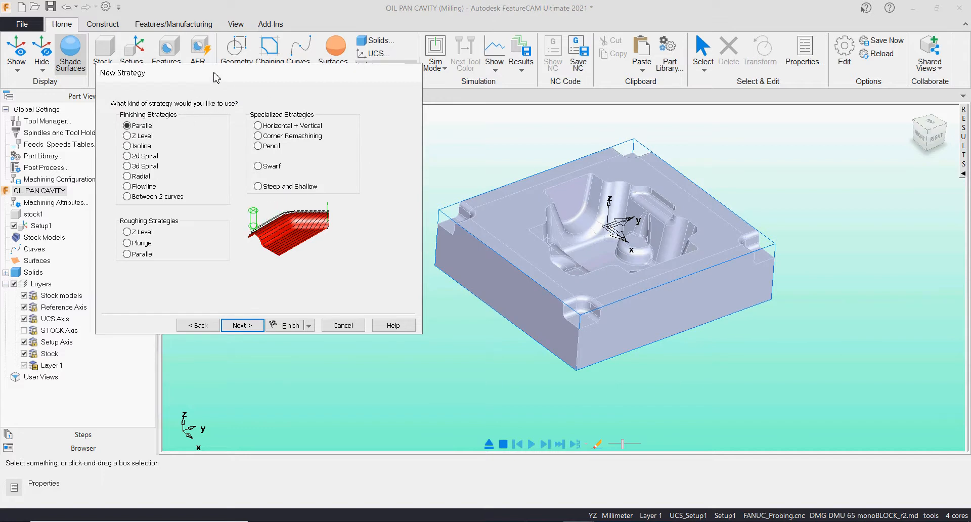
Compare the previews of the finishing strategies, from Parallel and Z Level through Isoline and the spirals to Between 2 curves
drag(211, 77, 279, 86)
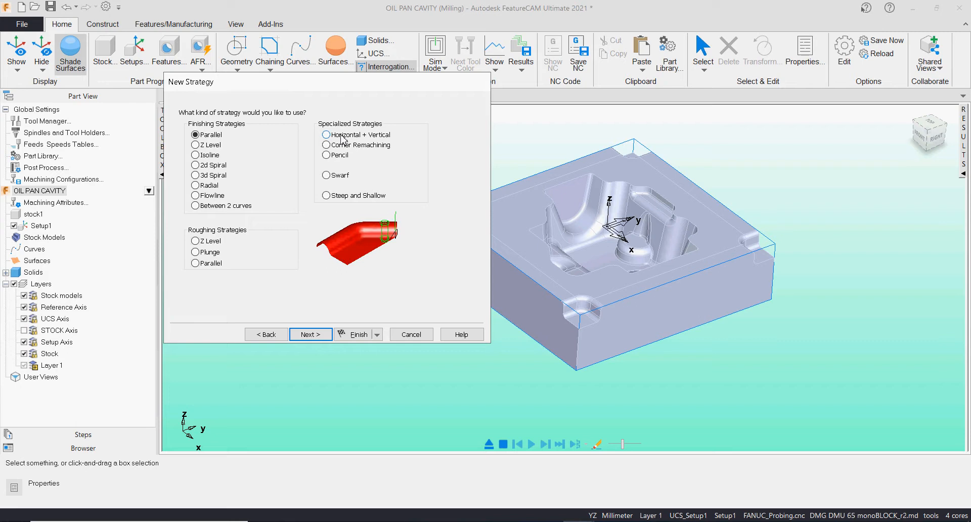
click(207, 147)
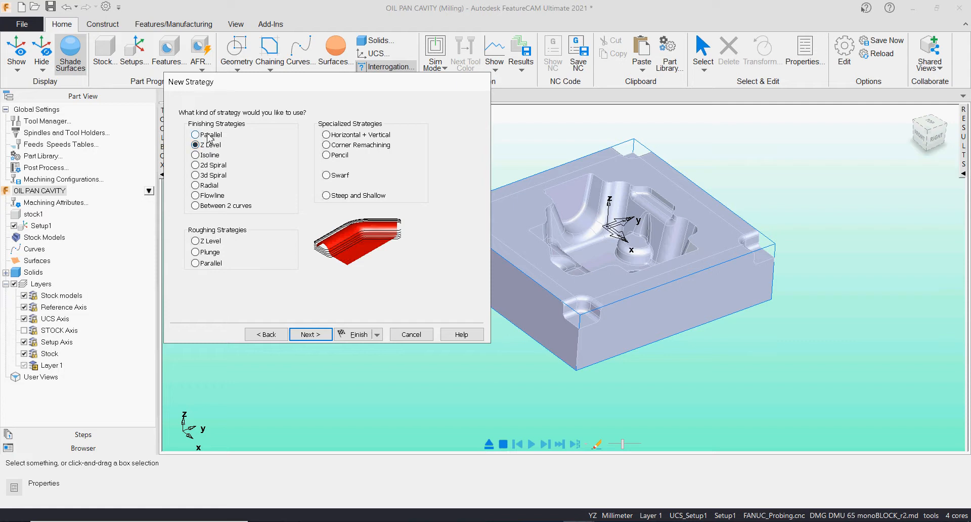
click(210, 135)
click(206, 146)
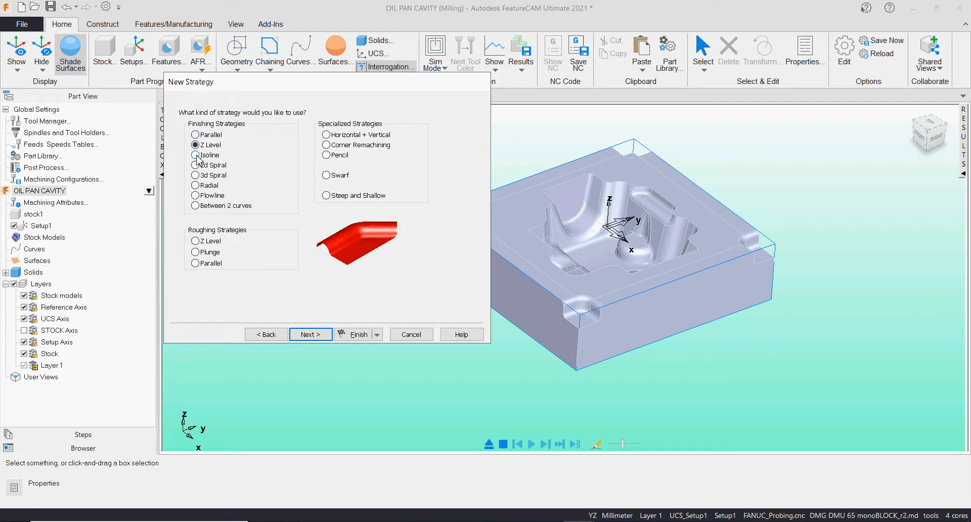
click(196, 155)
click(211, 165)
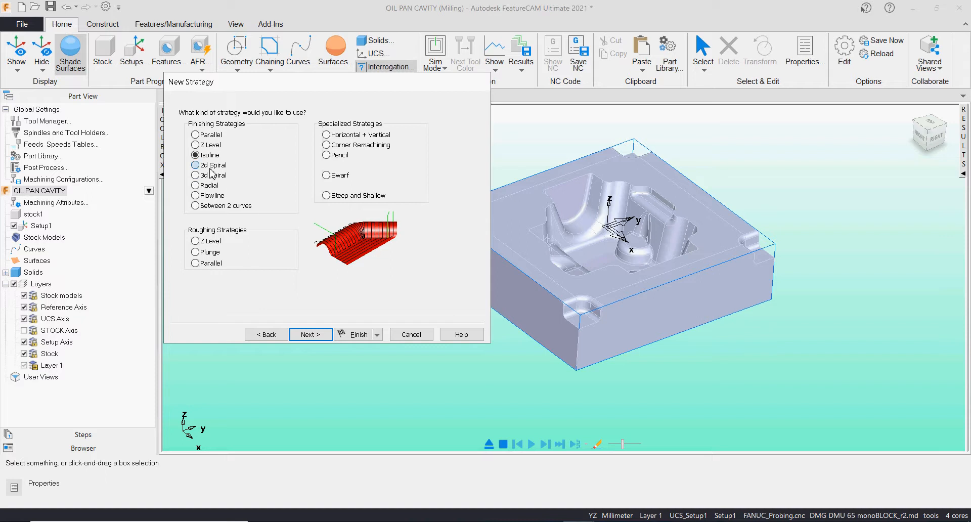
click(207, 176)
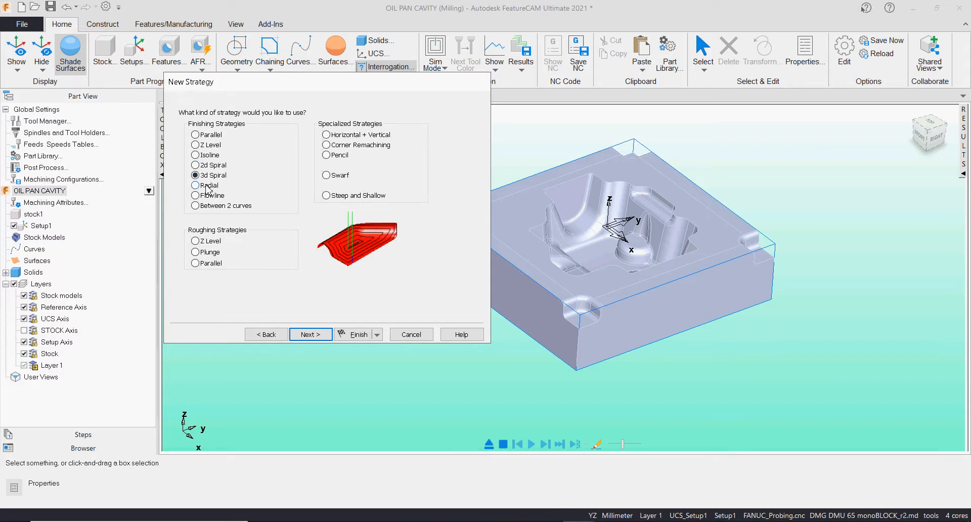
click(207, 186)
click(209, 196)
click(209, 205)
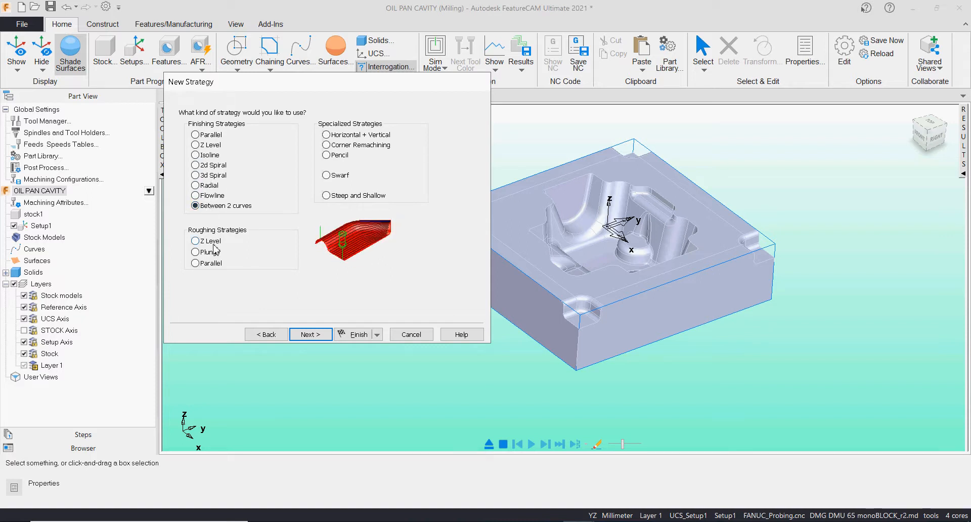
Compare the previews of the roughing strategies and of the specialized strategies, including Horizontal + Vertical, Pencil, and Steep and Shallow
click(197, 242)
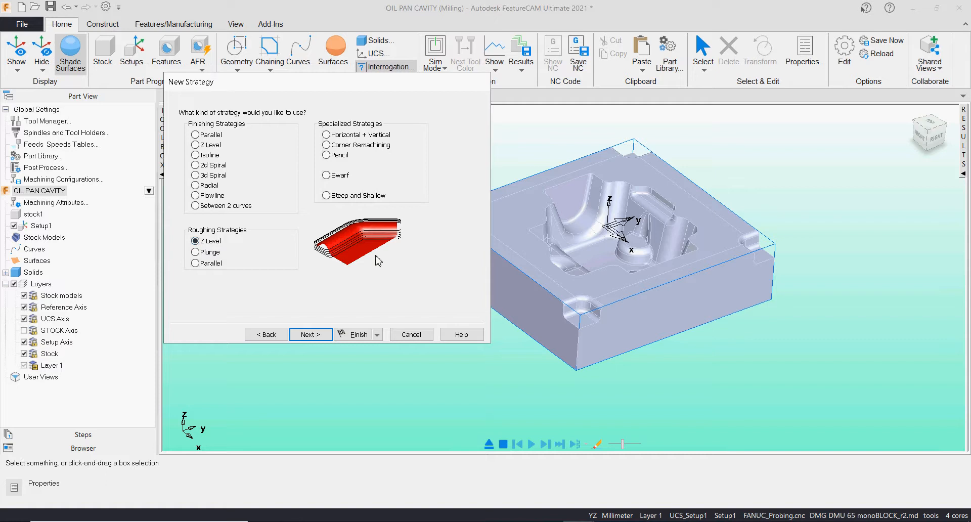
click(198, 252)
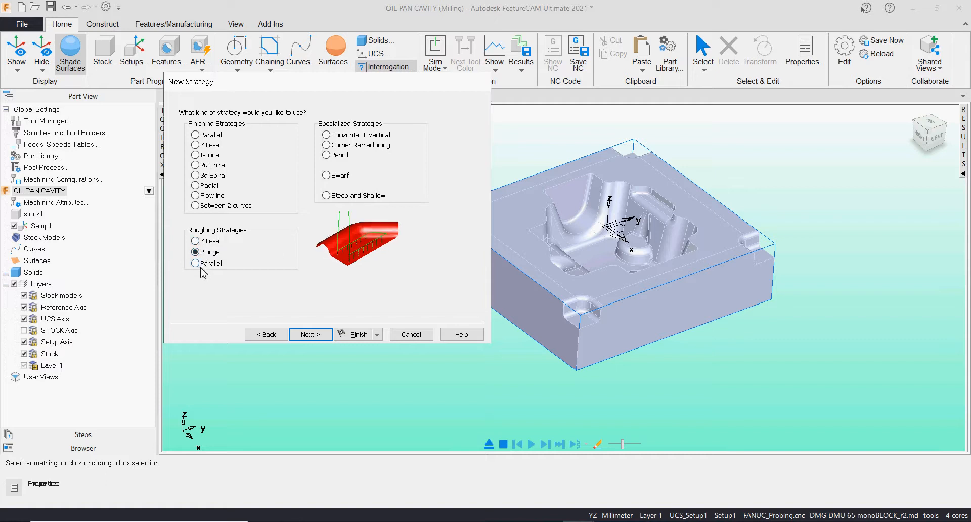
click(197, 263)
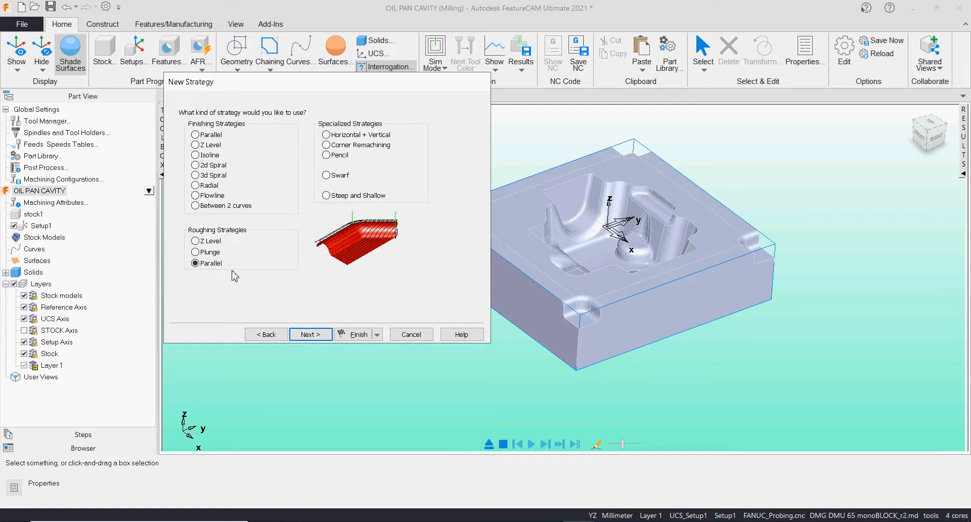
click(330, 136)
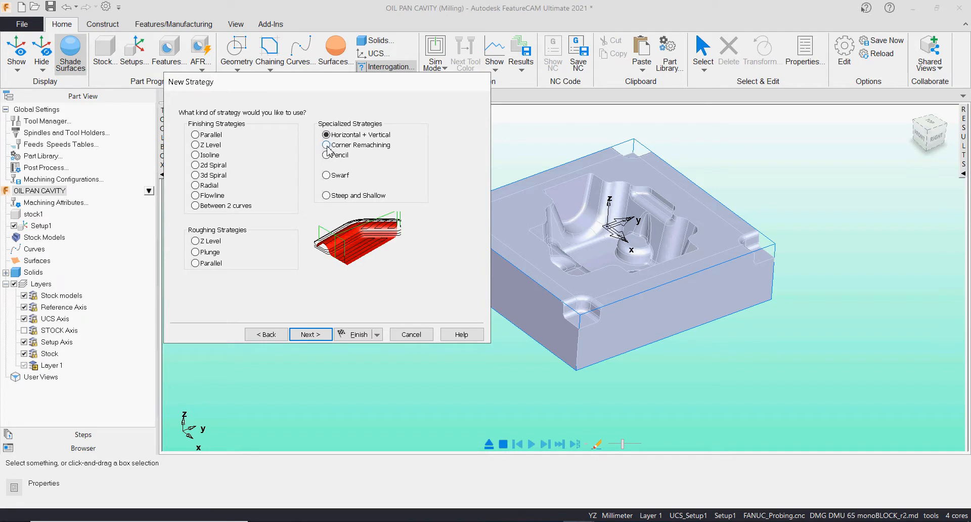
click(327, 146)
click(326, 154)
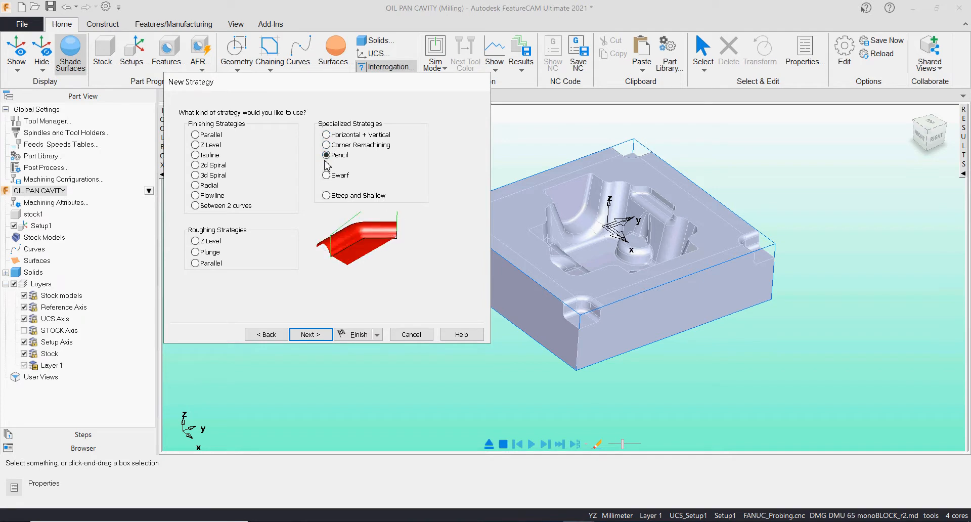
click(327, 195)
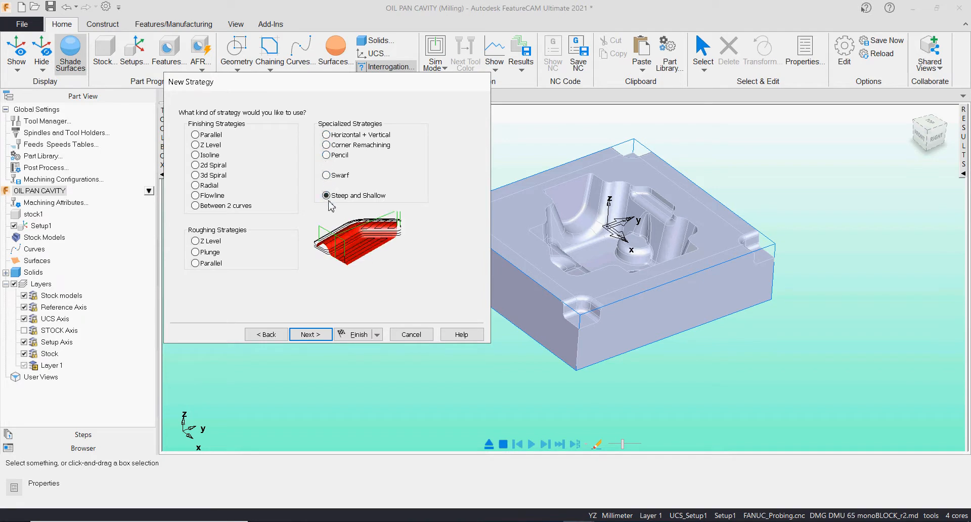
Choose the Z Level roughing strategy and proceed to its strategy options
click(207, 242)
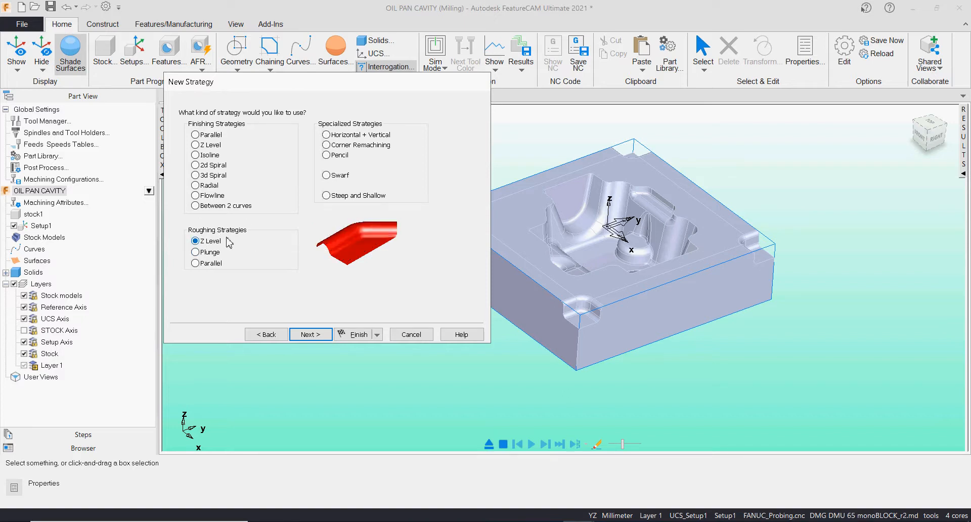
click(310, 334)
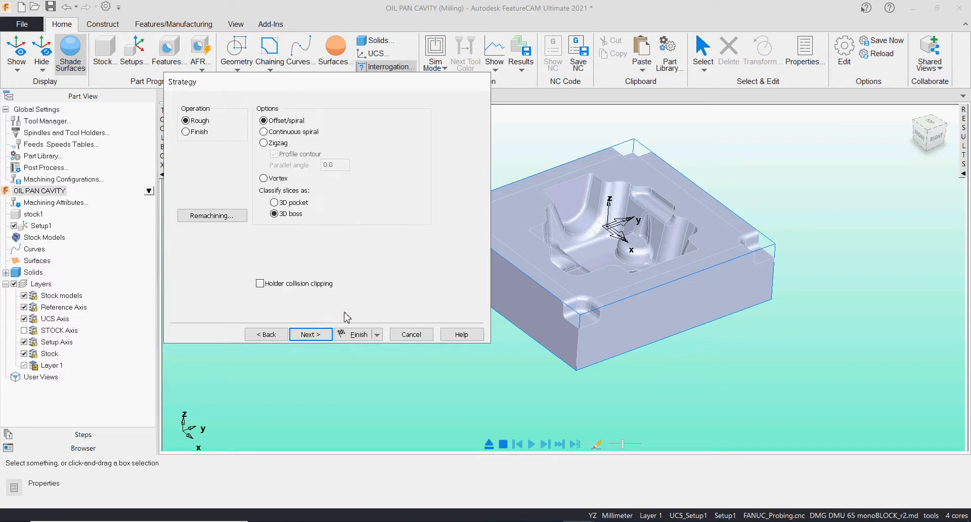
drag(280, 87, 304, 100)
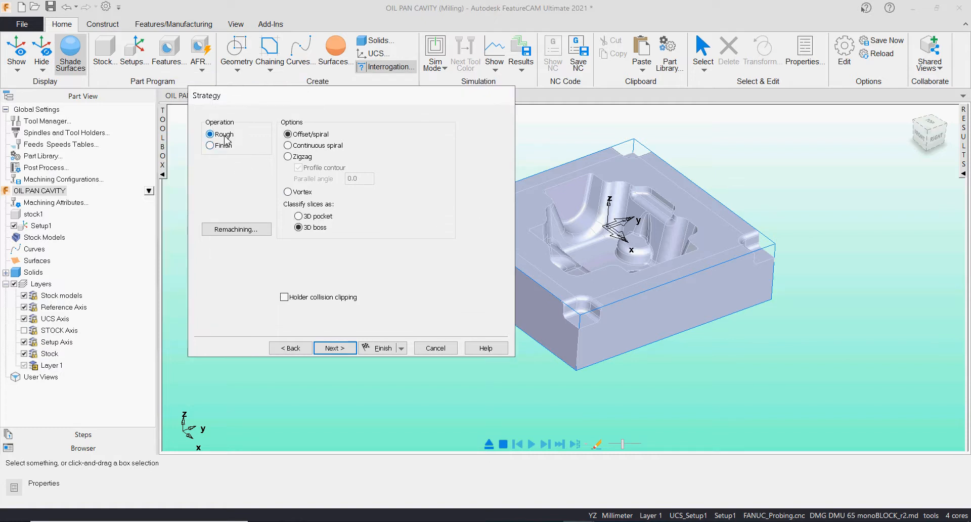
Review the Z-level roughing options Continuous spiral, Zigzag with its profile contour and parallel angle, and Vortex
click(295, 146)
click(299, 157)
click(301, 136)
click(305, 148)
click(302, 158)
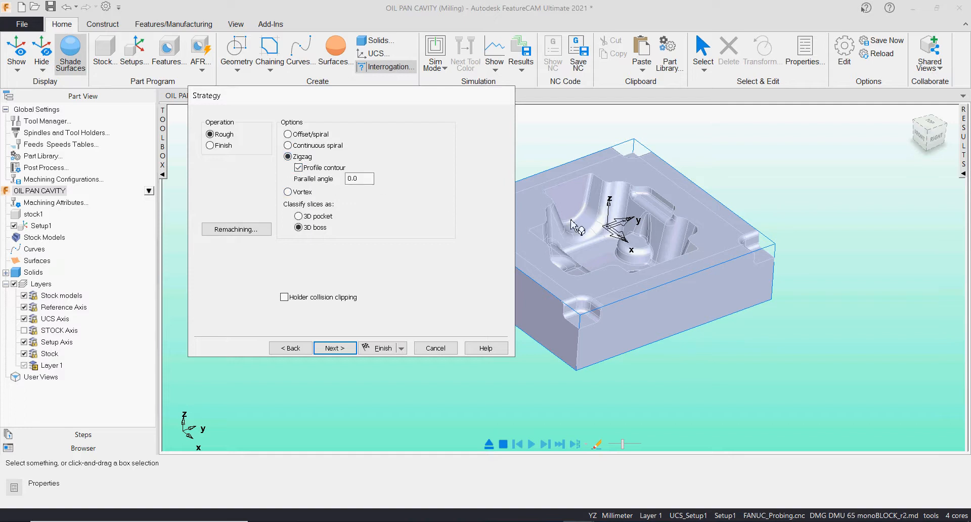
double_click(369, 183)
click(298, 192)
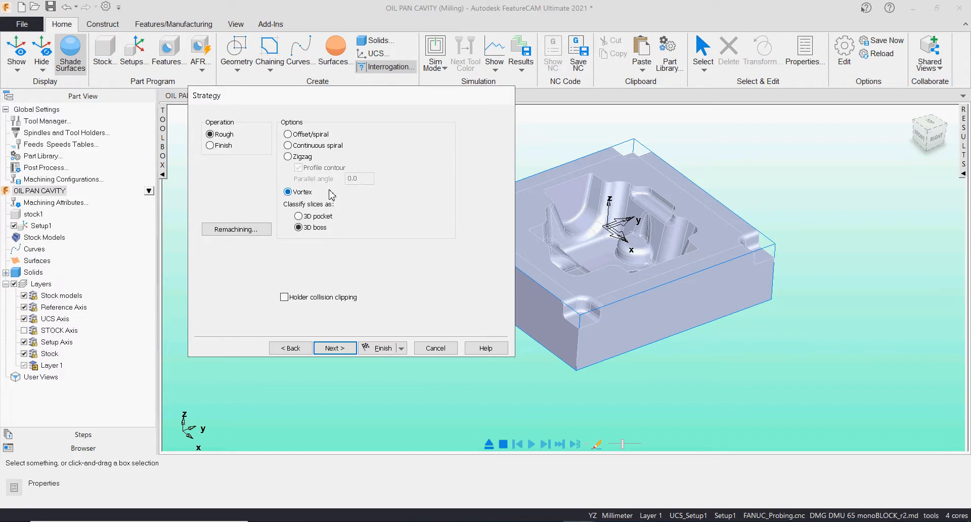
Set the roughing option to Offset/spiral and classify the slices as 3D pocket
click(289, 135)
scroll(610, 246, up, 3)
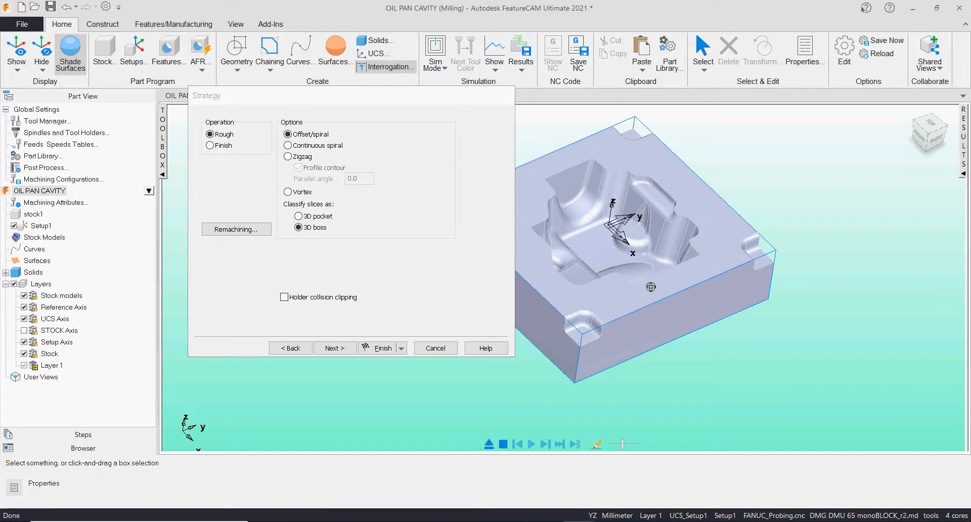
click(298, 217)
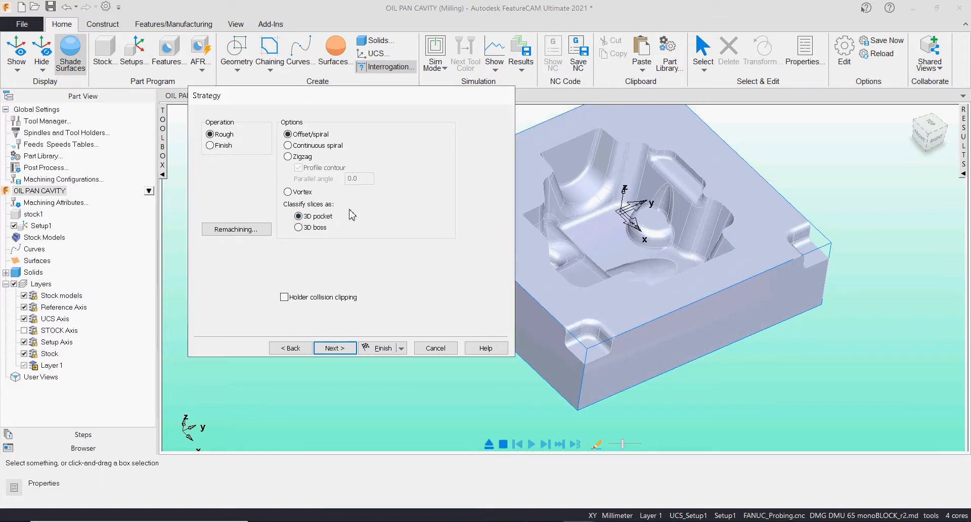
middle_drag(582, 282, 638, 305)
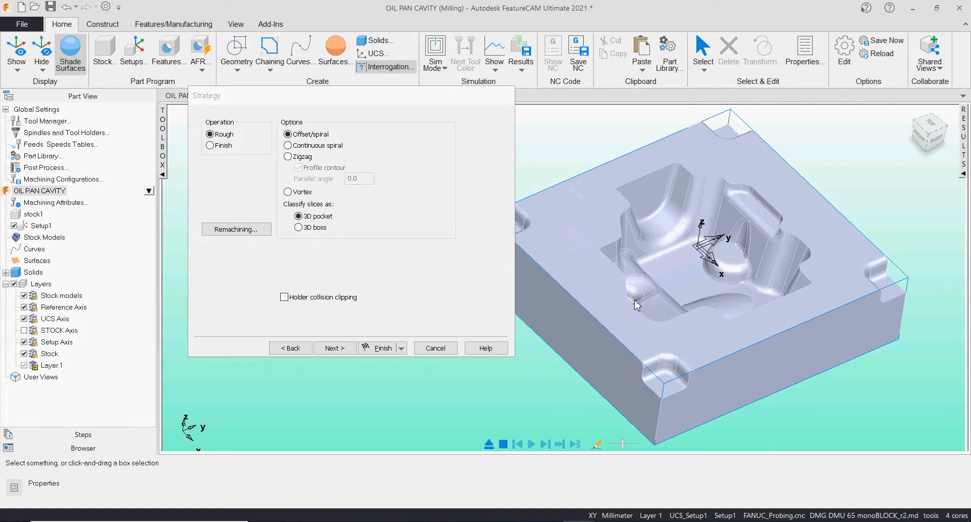
Set the roughing remachining to multiple tool diameters of 32, 16 and 10 mm and proceed to the feature's operations list
click(238, 229)
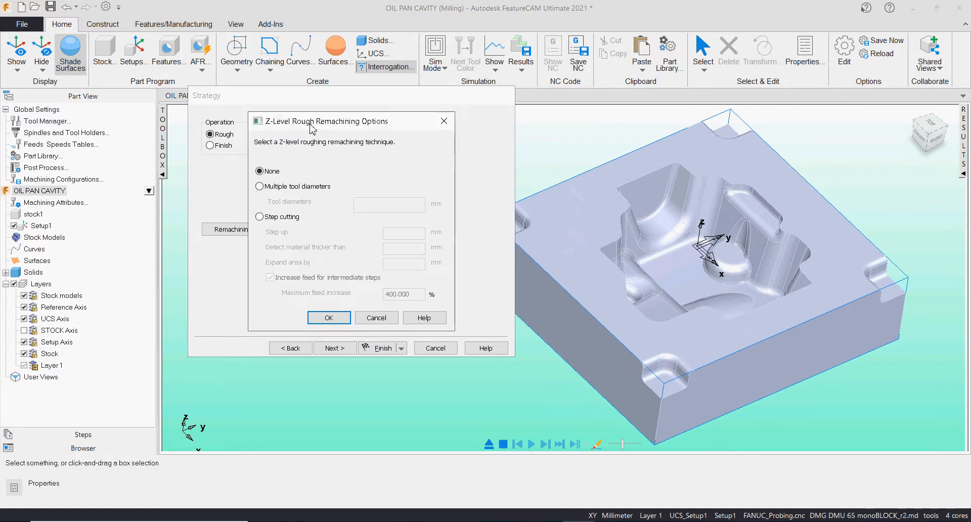
drag(313, 128, 427, 115)
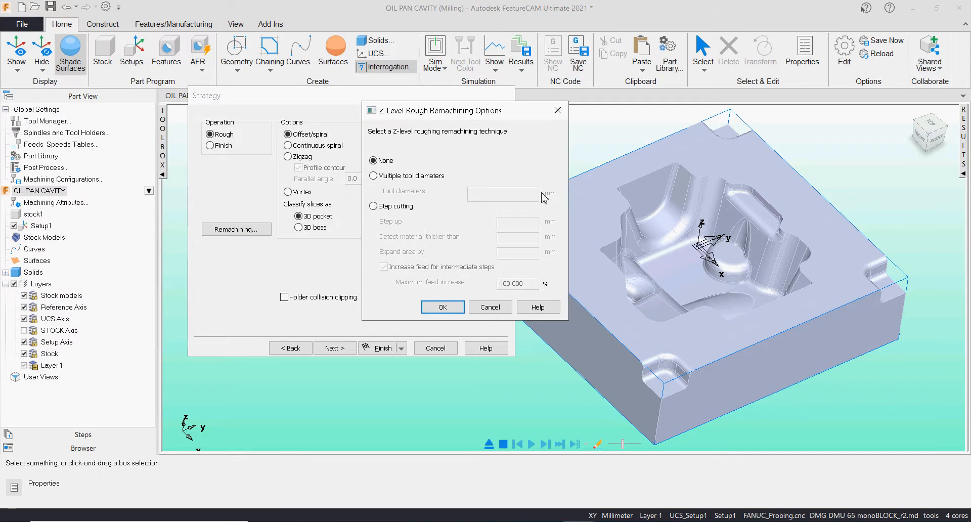
click(396, 177)
click(475, 193)
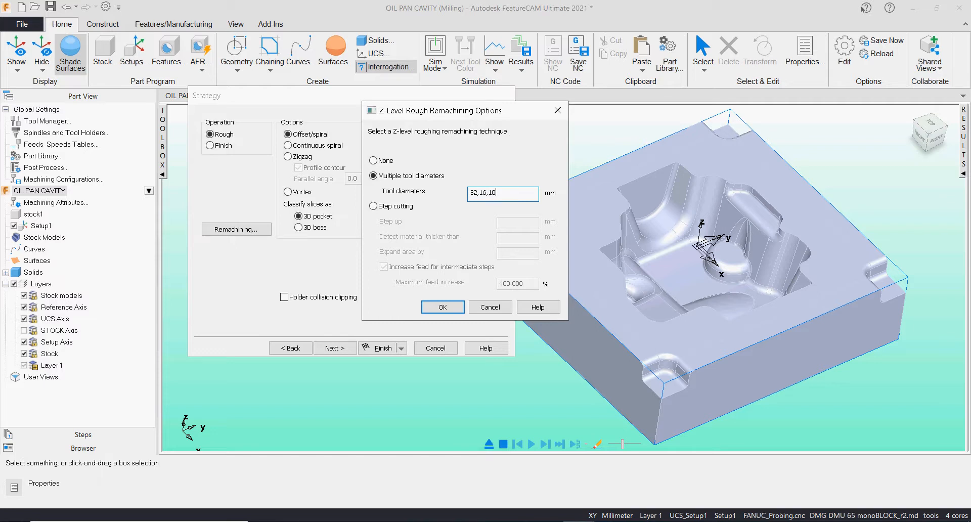
click(443, 307)
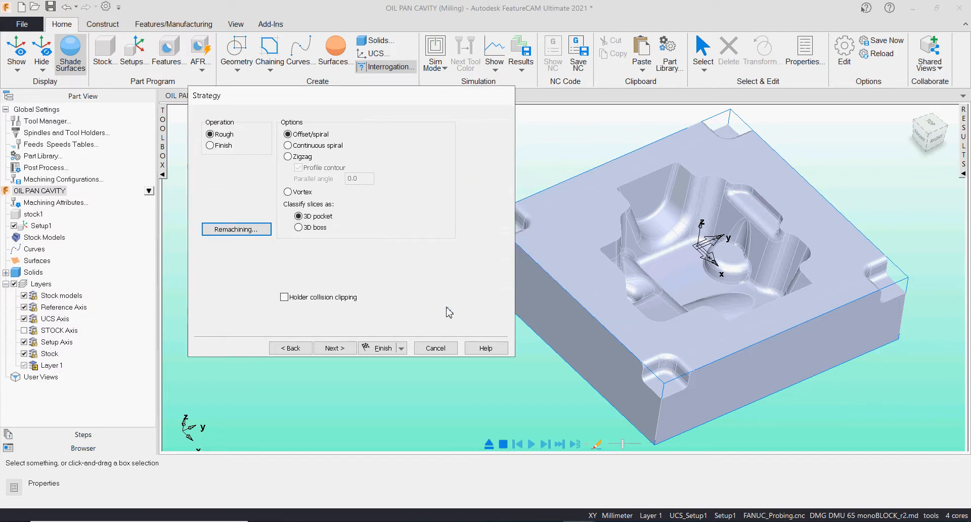
click(349, 350)
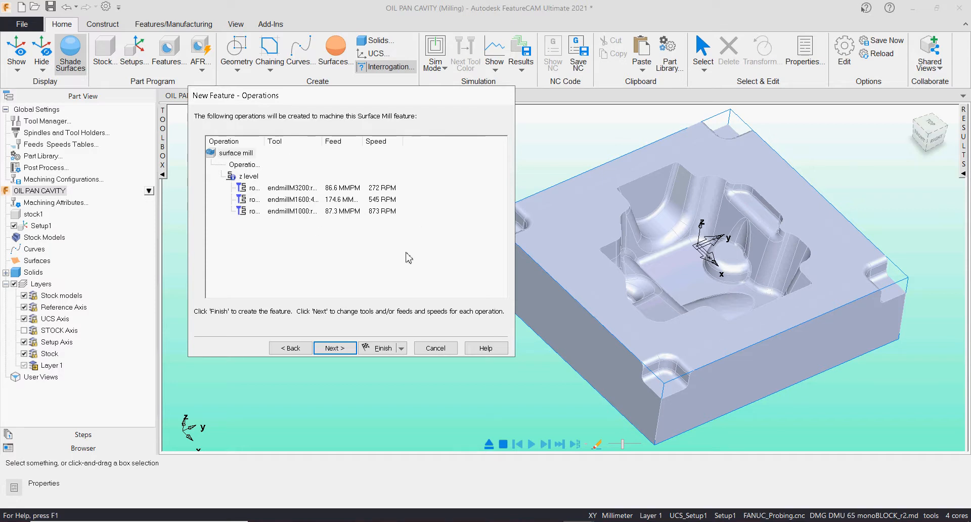
Accept the default tool, feed and speed for the first roughing operation, then finish the Surface Mill feature and open its properties
click(335, 348)
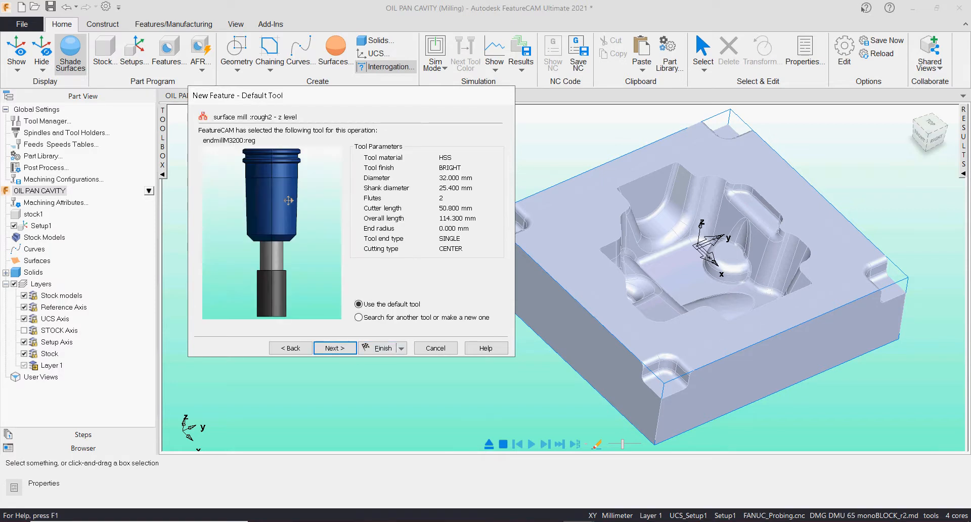
click(351, 349)
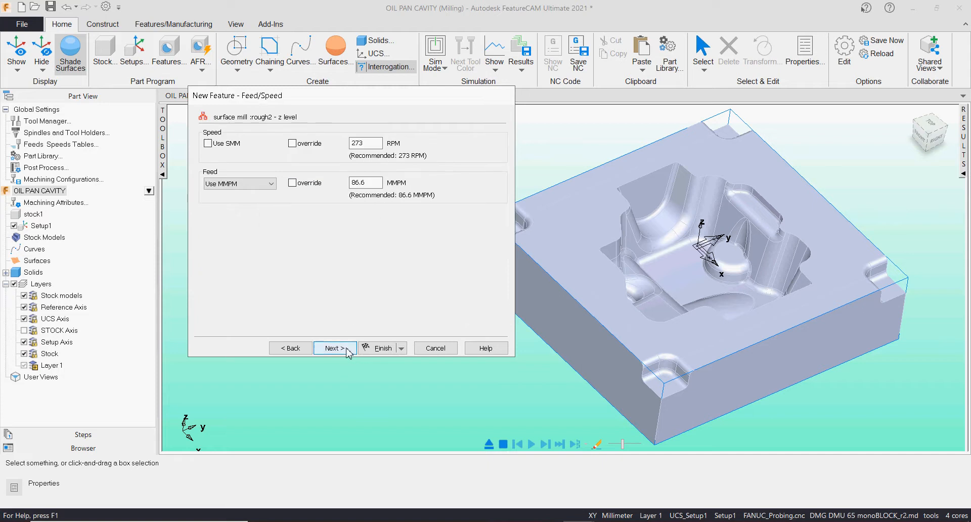
click(347, 349)
click(347, 349)
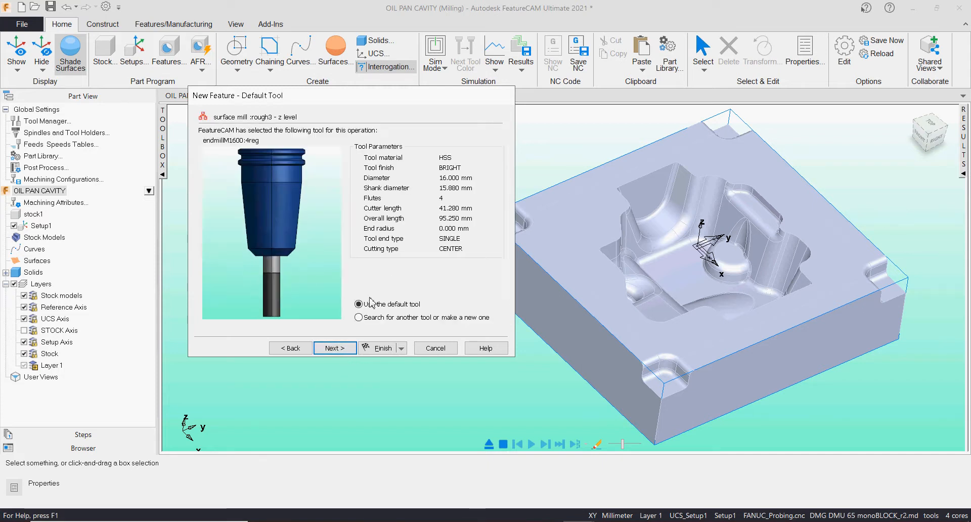
click(402, 348)
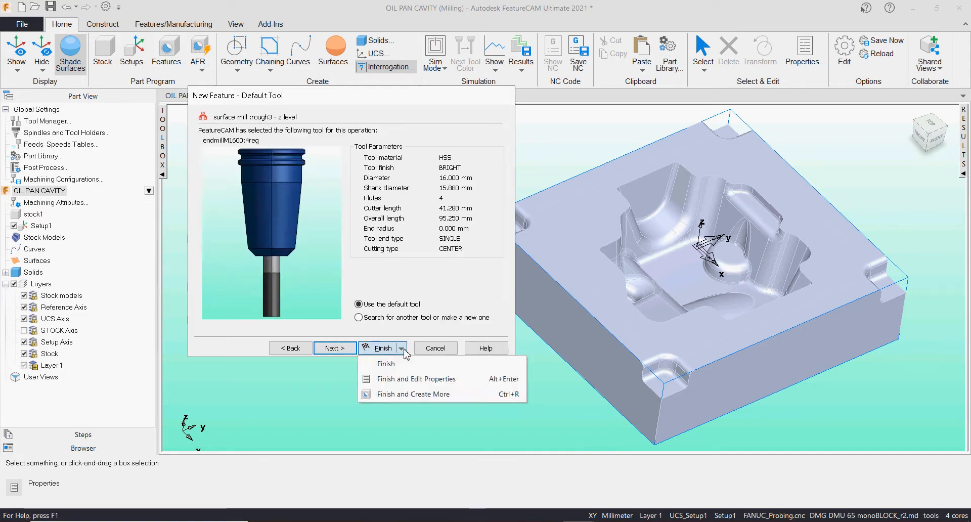
click(417, 379)
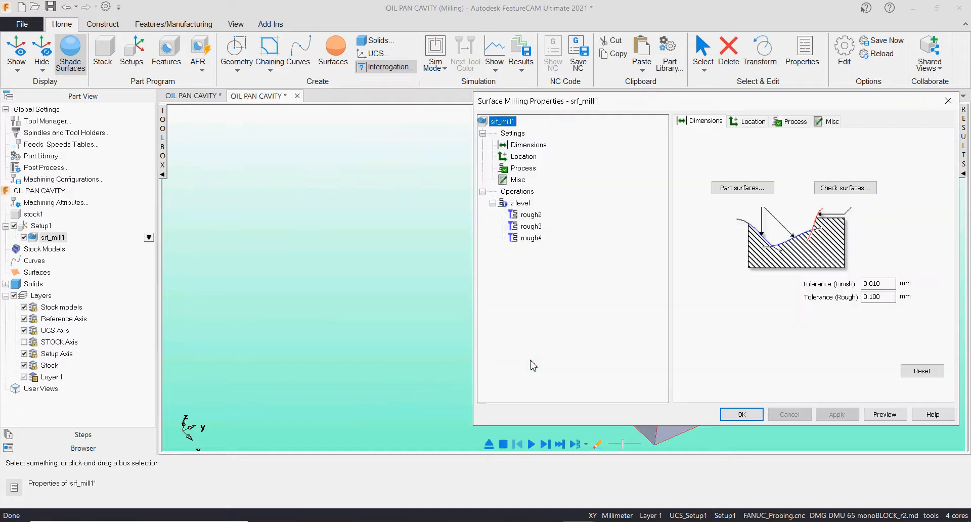
drag(650, 99, 259, 84)
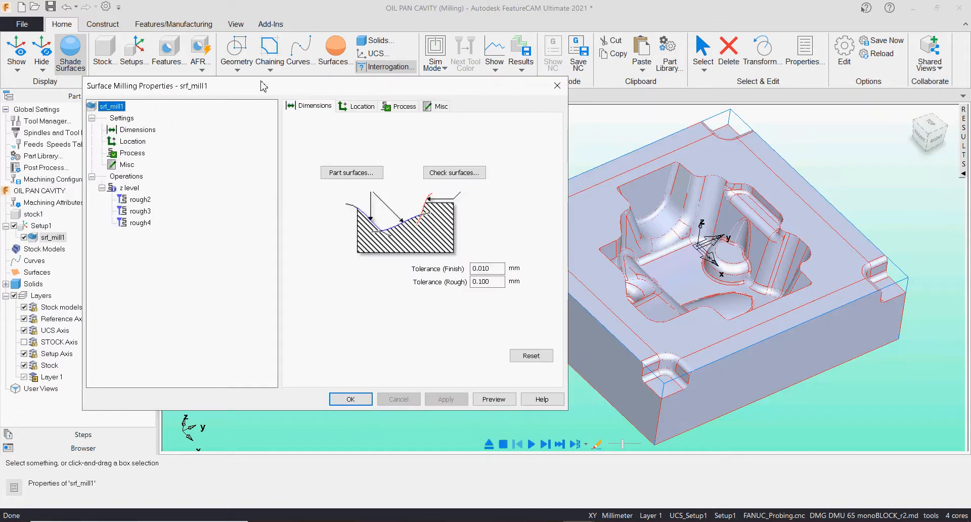
Check the tools of the roughing operations and set the Z increment of rough2 to 3 mm
click(140, 211)
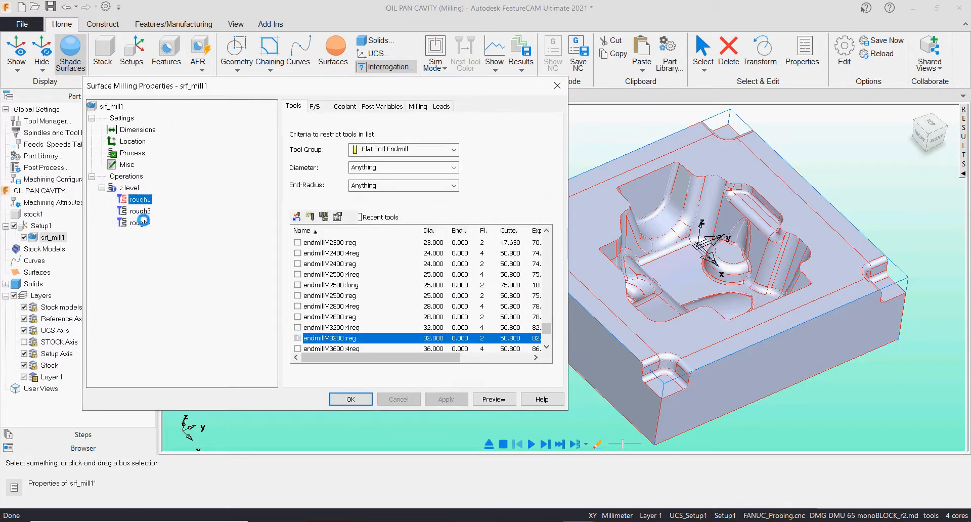
click(144, 222)
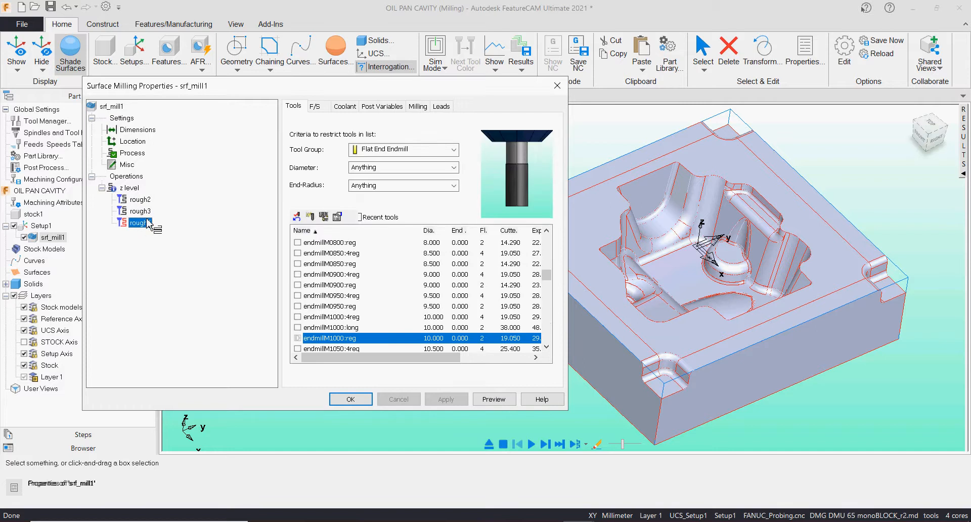
click(143, 200)
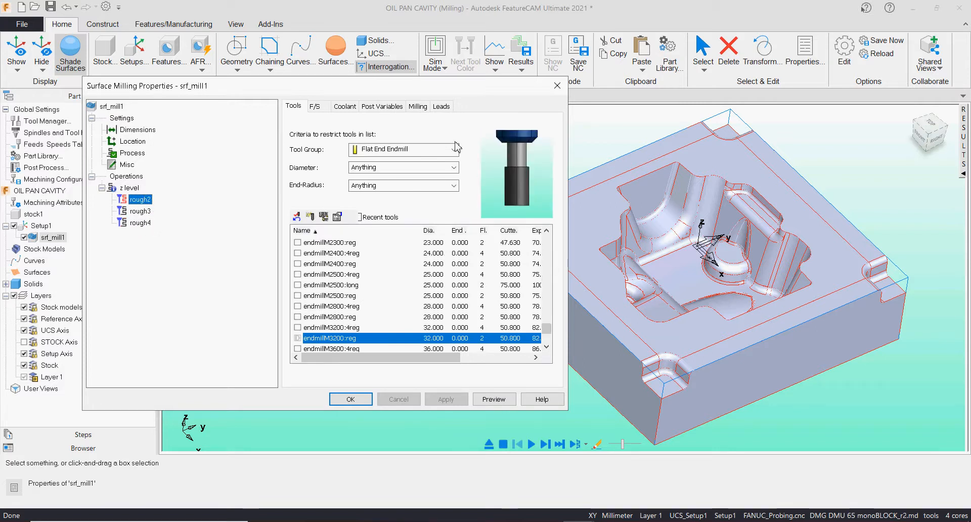
click(419, 106)
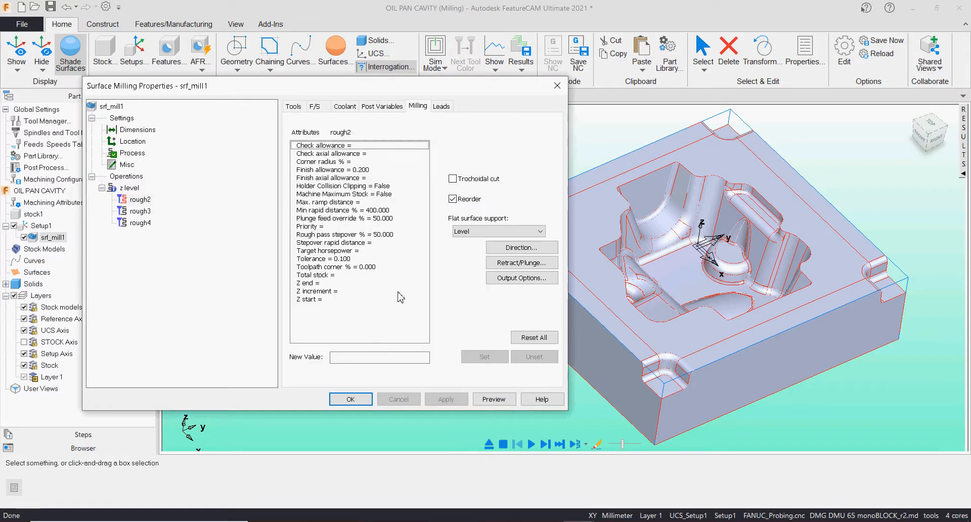
click(351, 292)
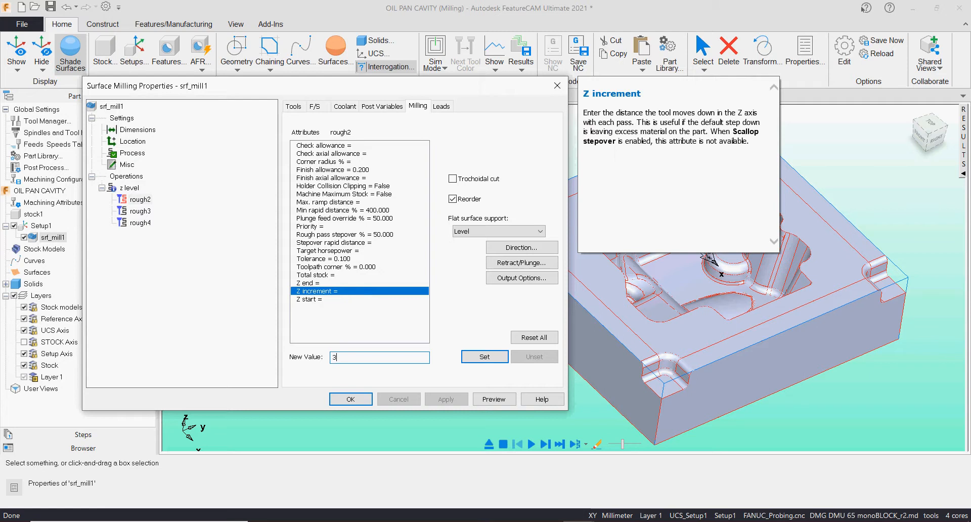
click(485, 357)
click(446, 399)
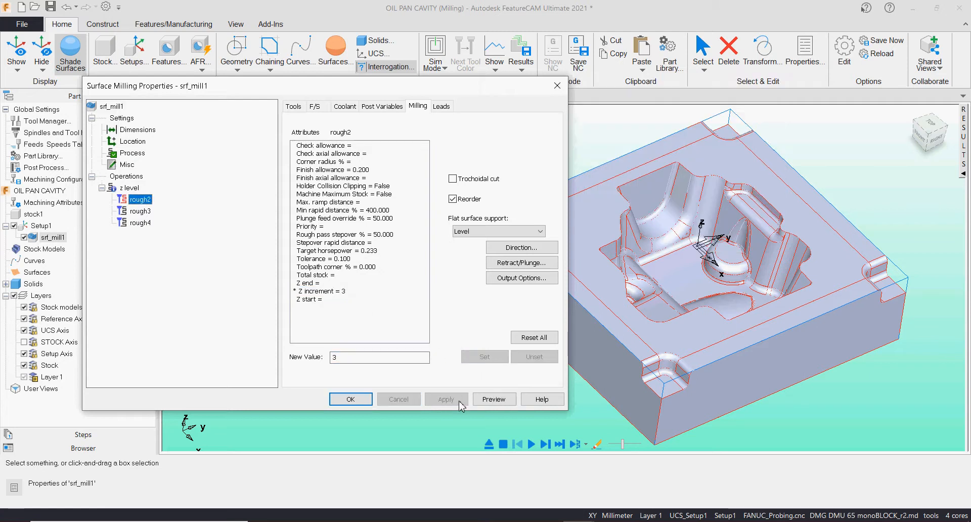
Set the Z increment of the rough3 operation to 1 mm
click(140, 211)
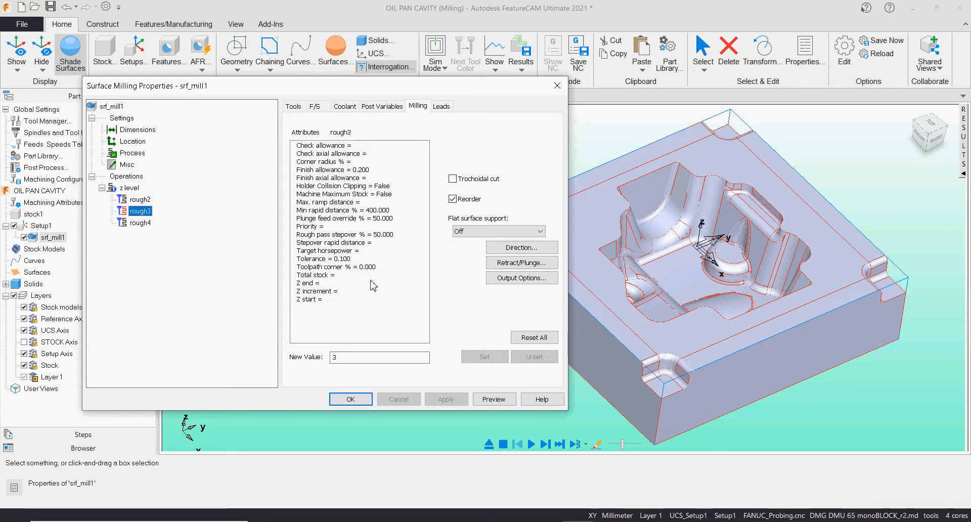
click(347, 293)
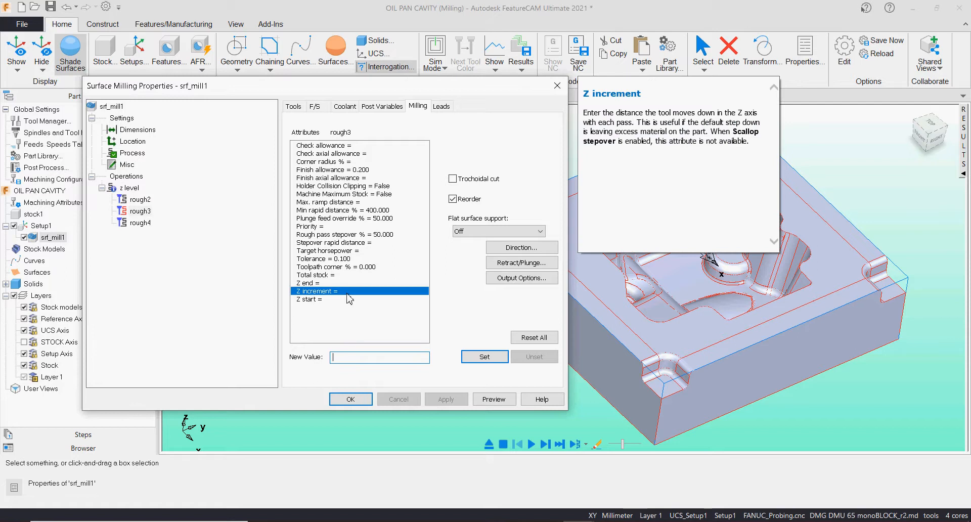
text(1)
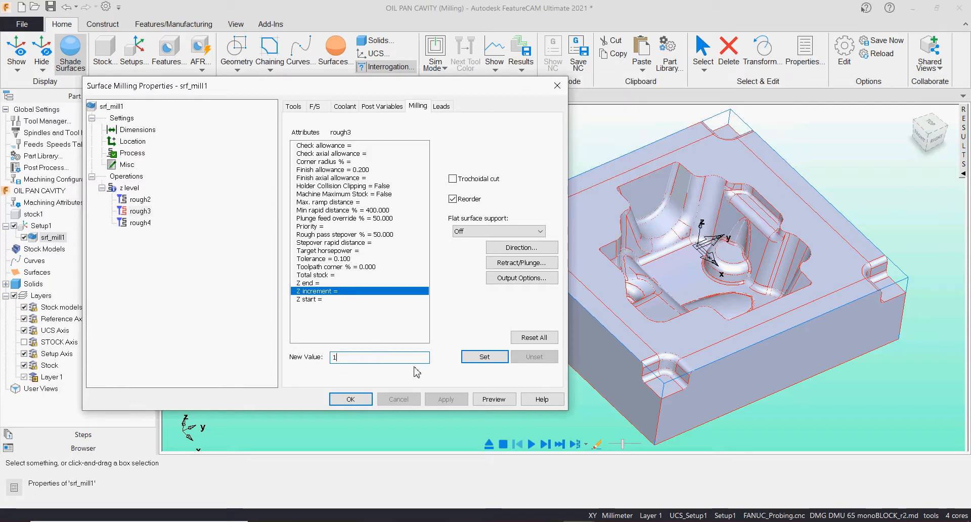
click(468, 357)
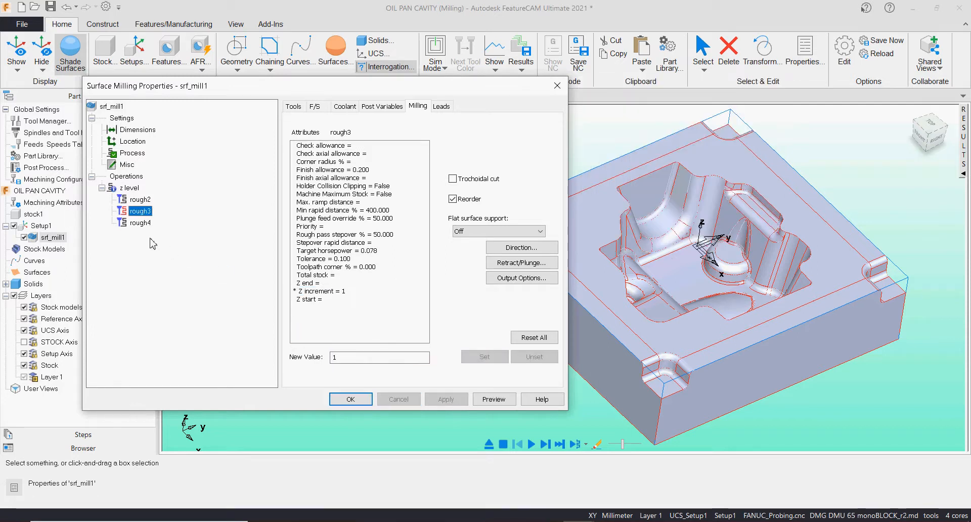
Set the Z increment of the rough4 operation to 0.5 mm and close the Surface Milling properties
click(140, 223)
click(354, 291)
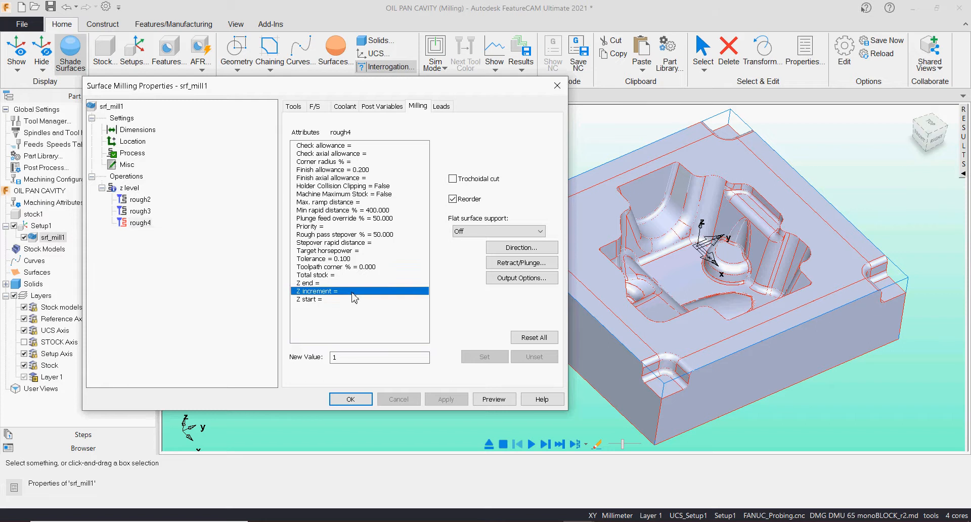
click(484, 357)
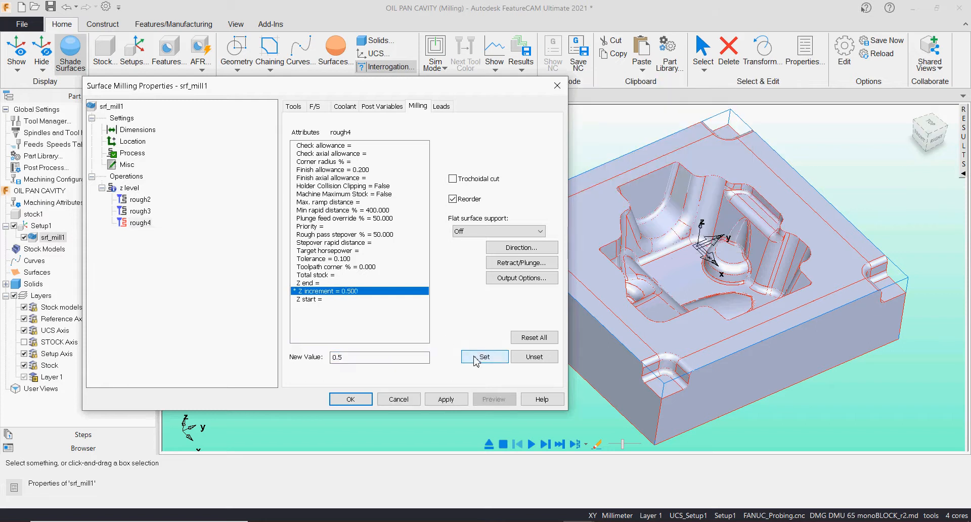
click(446, 400)
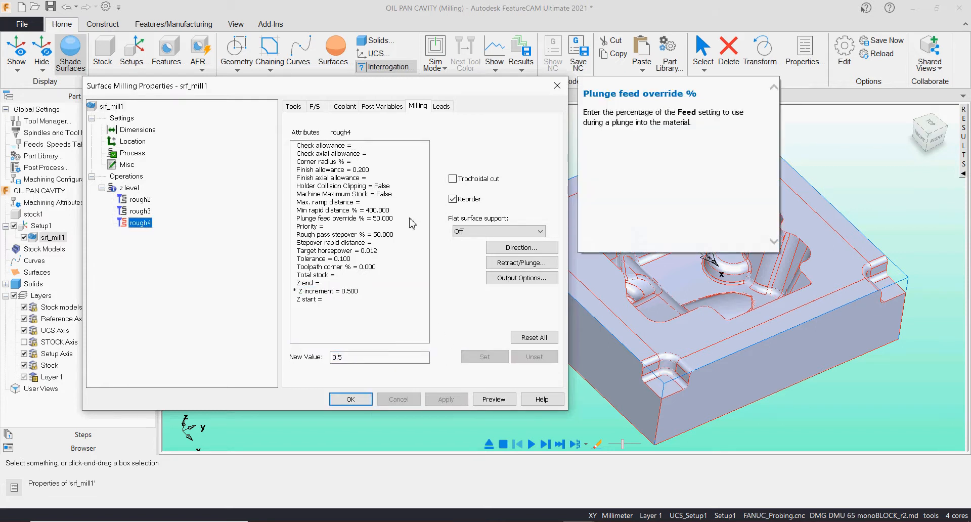
click(350, 399)
click(363, 382)
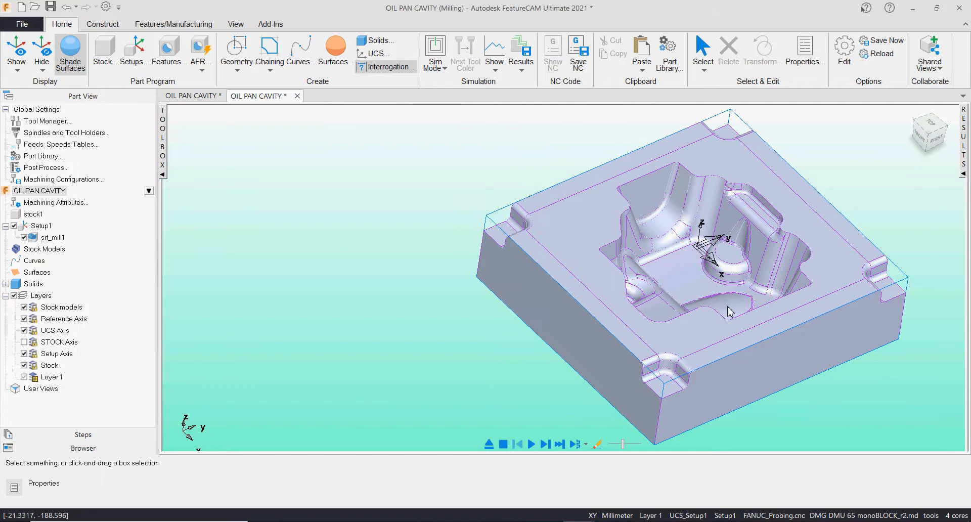
Review the available materials in the properties of stock1 and close them without changing the material
middle_drag(729, 308, 628, 313)
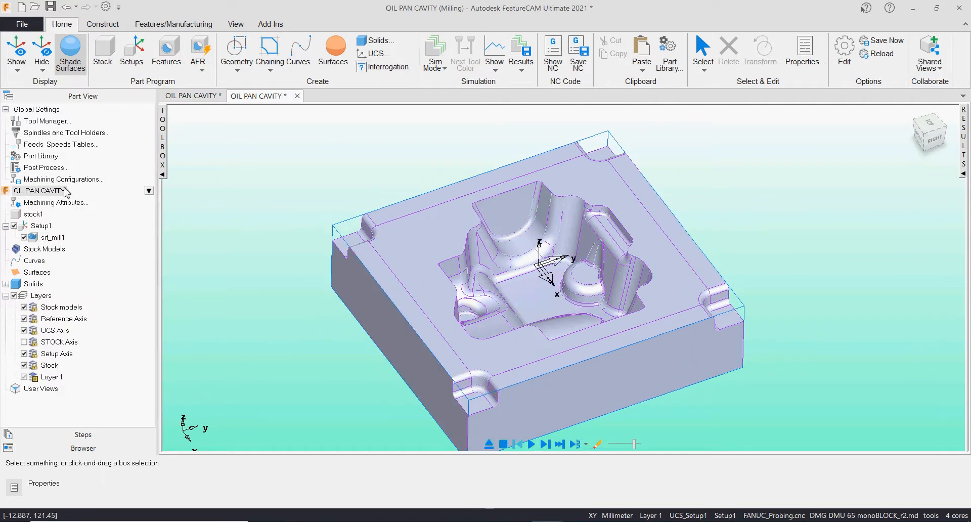
click(41, 216)
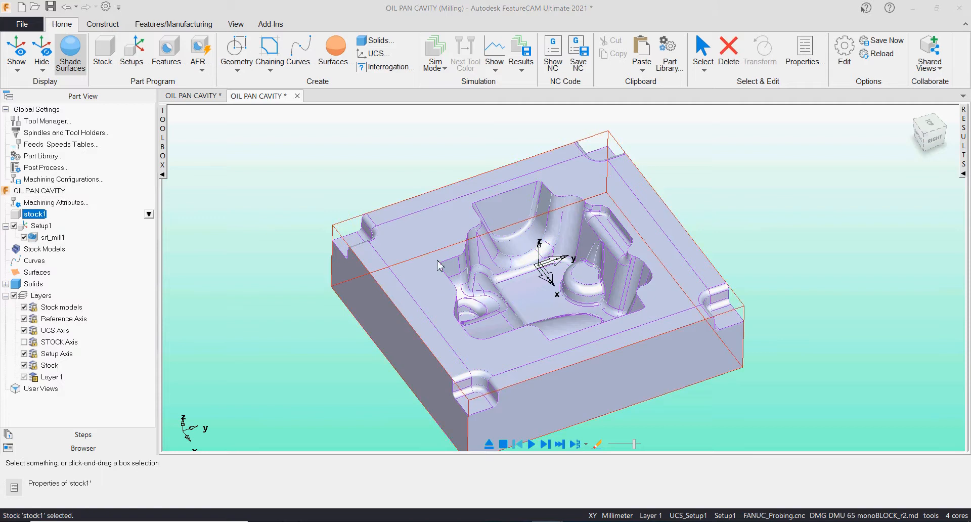
double_click(524, 221)
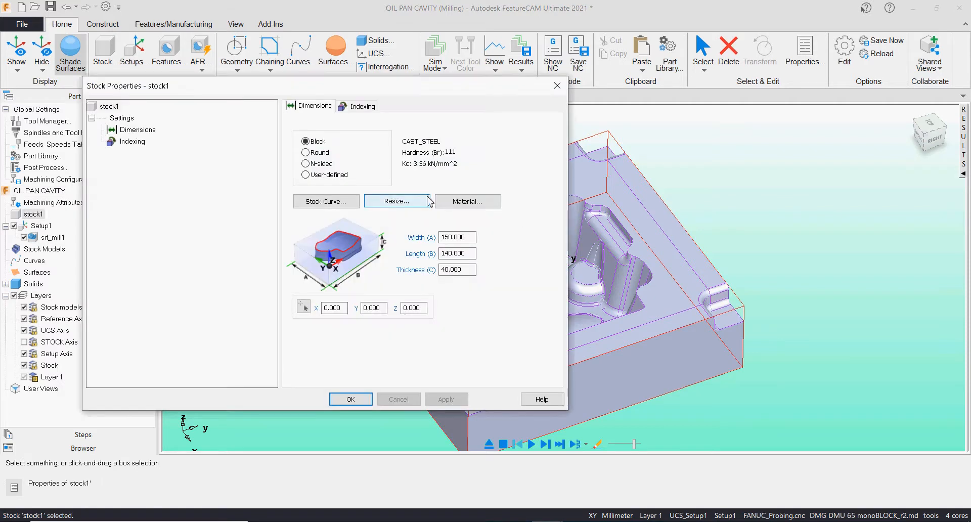
click(468, 201)
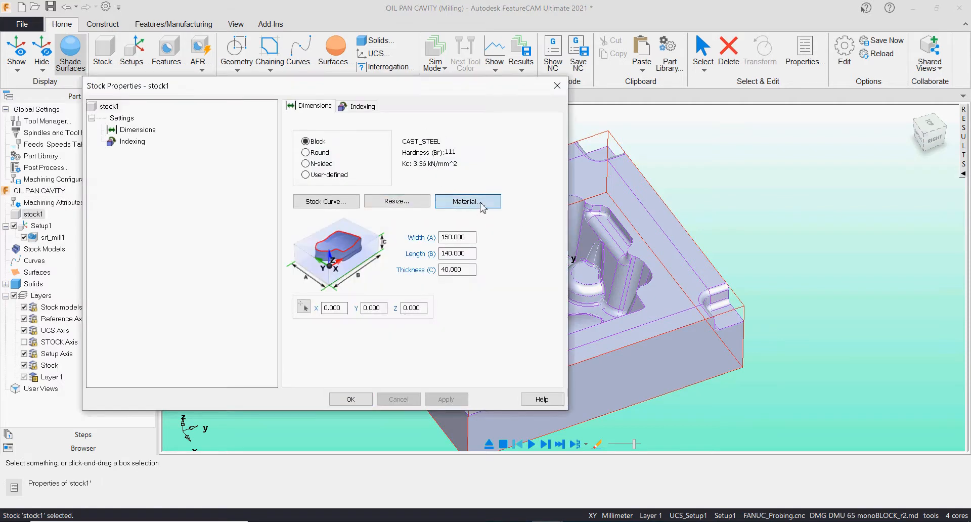
click(414, 207)
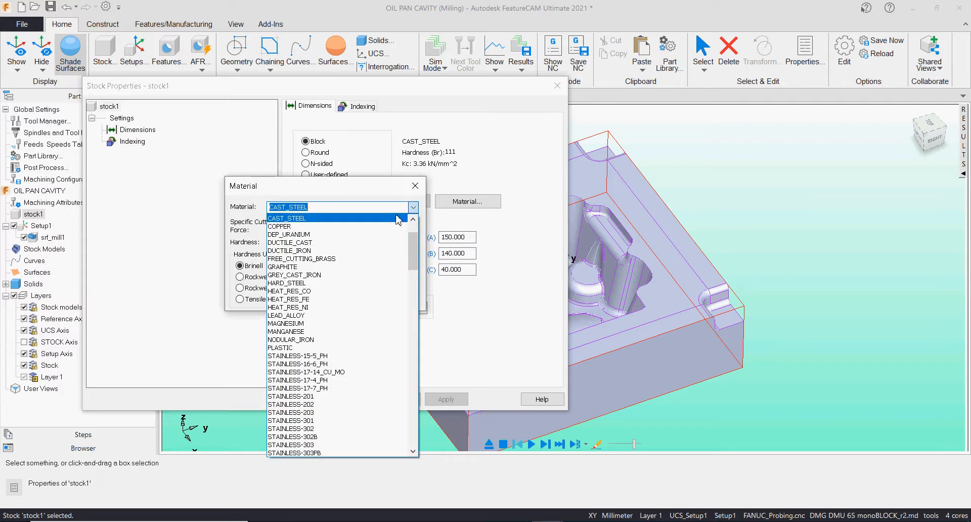
click(337, 218)
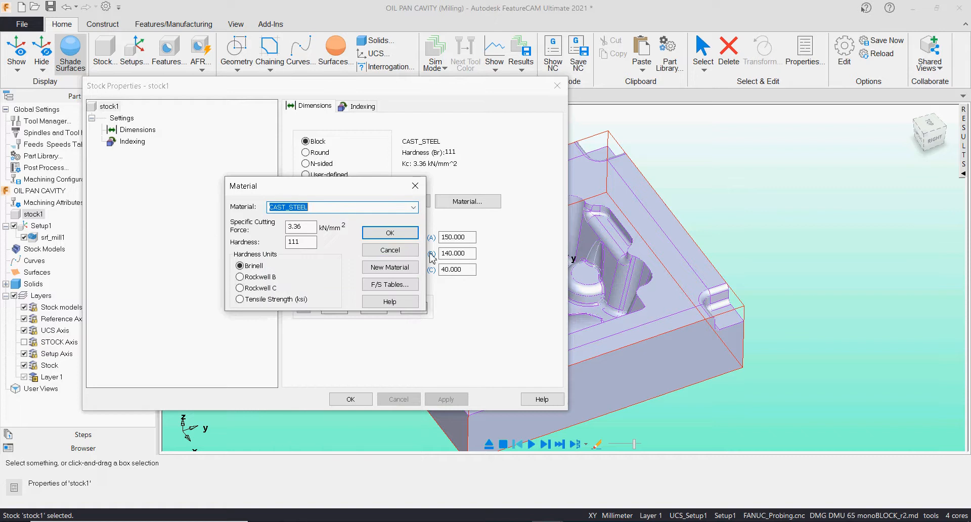
click(398, 250)
click(352, 399)
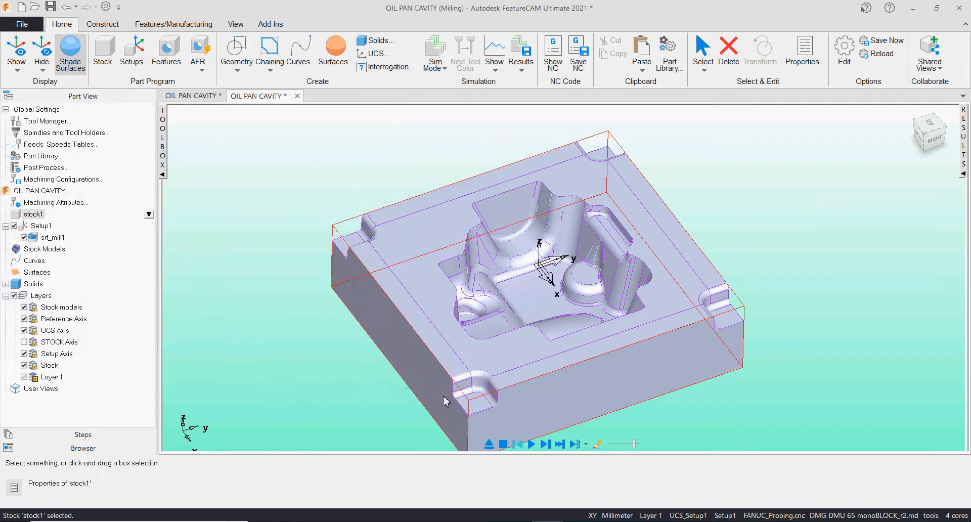
Check the feeds, speeds and tools of the z-level roughing passes in the operation list
click(891, 266)
click(967, 157)
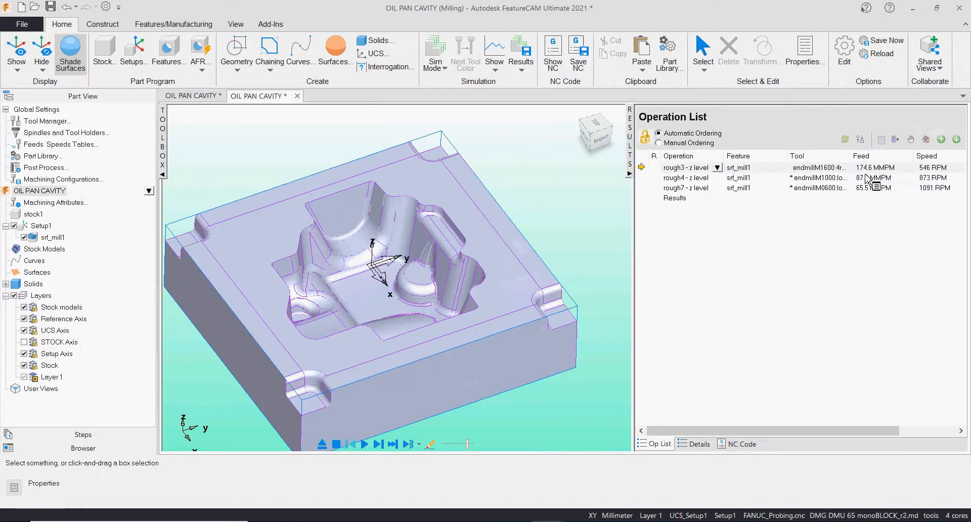
click(629, 174)
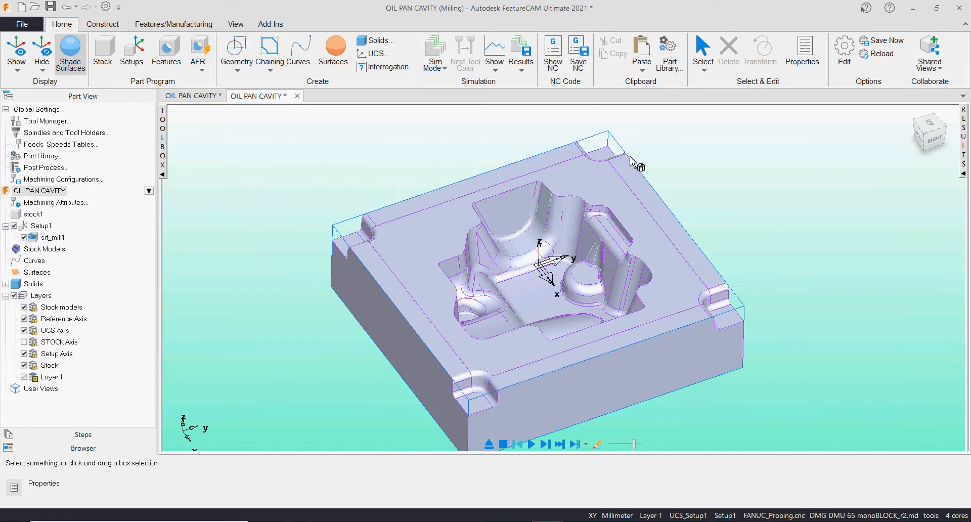
Start a solid material-removal simulation of the srf_mill1 roughing at a reduced playback speed
click(450, 74)
click(446, 166)
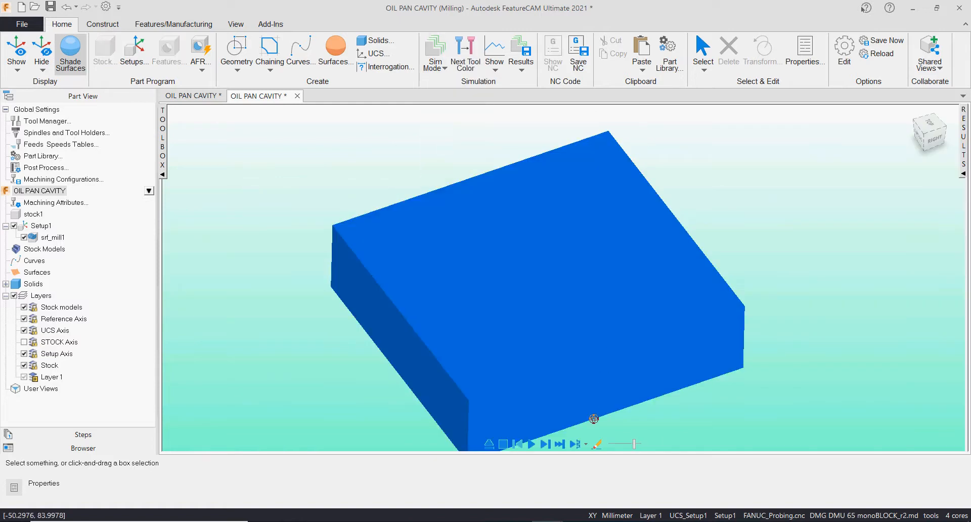
drag(634, 444, 621, 444)
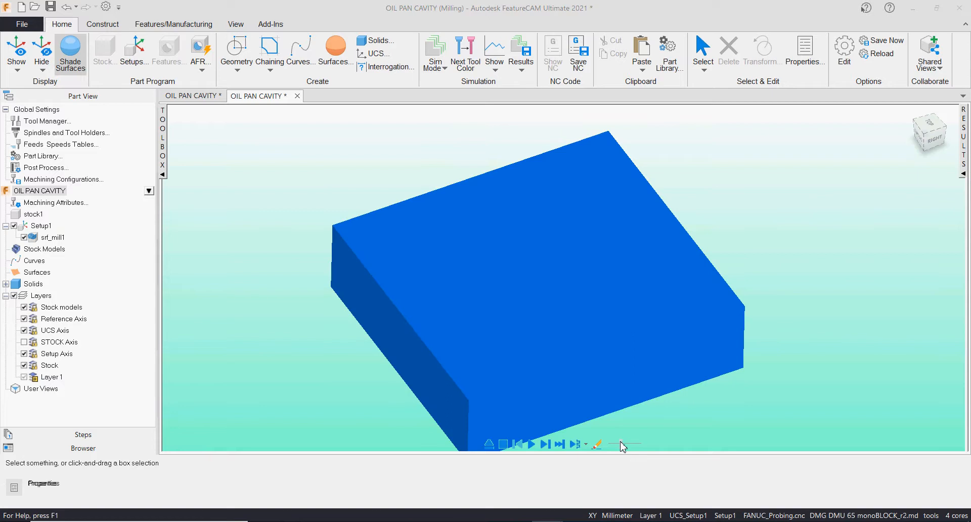
click(577, 445)
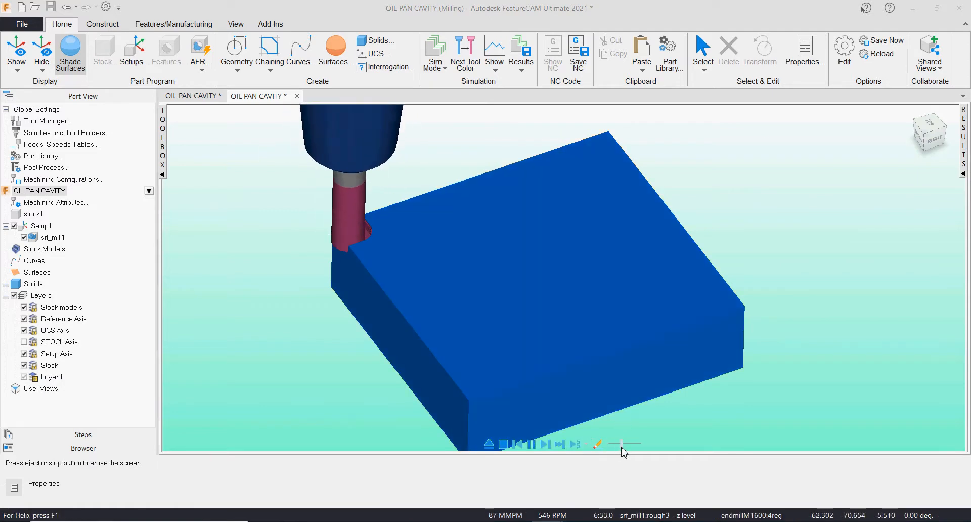
Raise the simulation speed slightly and examine the stepped cavity walls up close while the roughing runs
drag(621, 444, 625, 444)
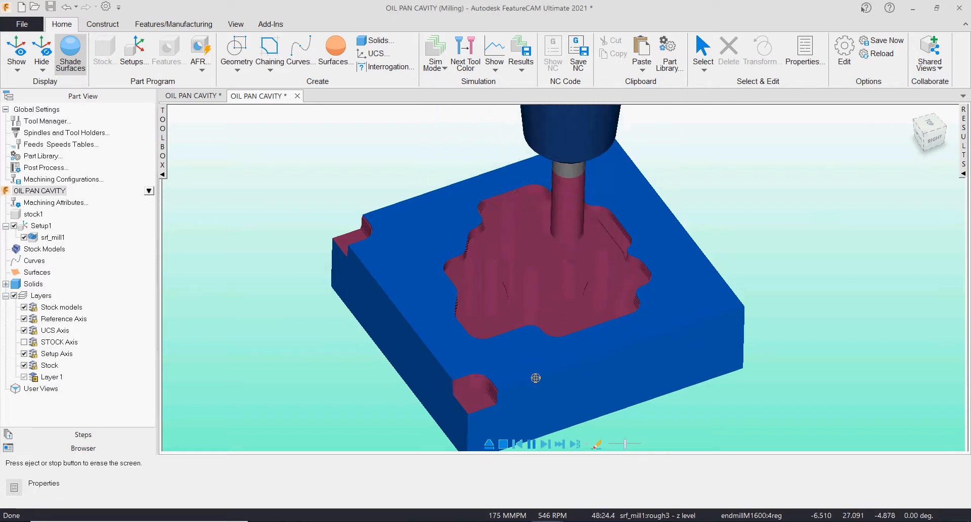
scroll(535, 378, up, 6)
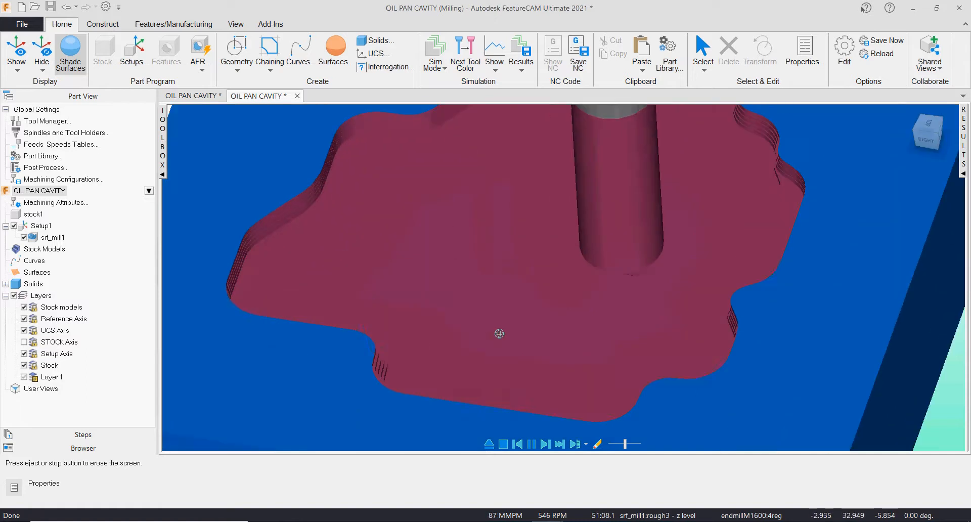
middle_drag(500, 334, 728, 368)
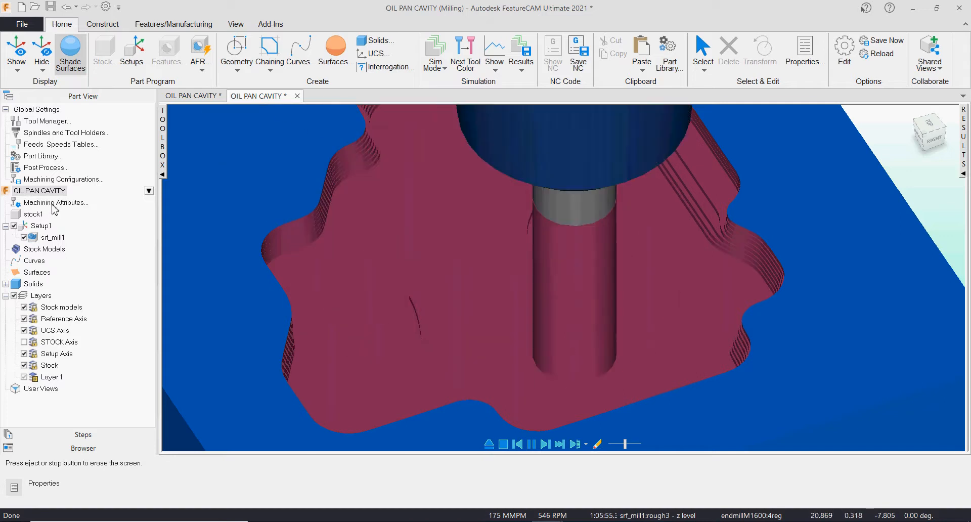
Examine the stepped cavity from several angles while the rough3 z-level pass runs to its end
scroll(328, 271, down, 5)
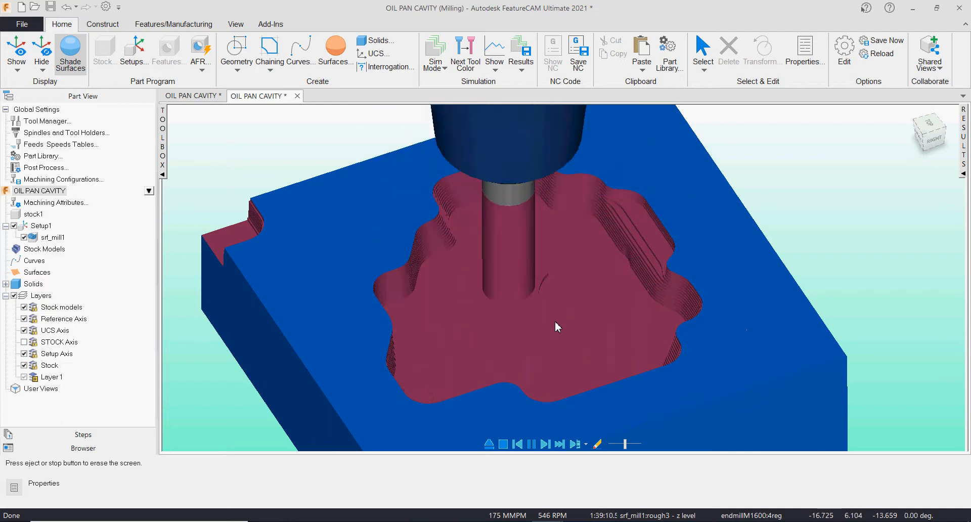
middle_drag(555, 352, 485, 332)
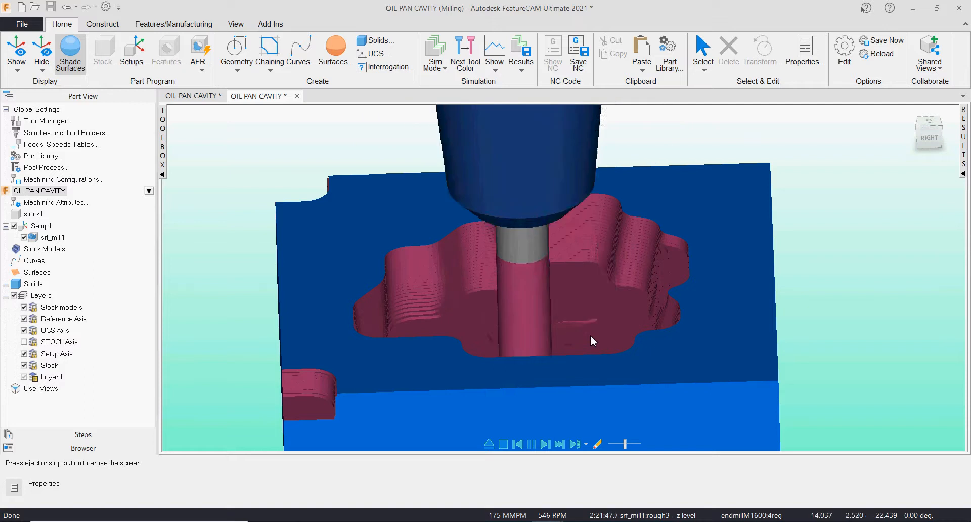
middle_drag(585, 354, 639, 377)
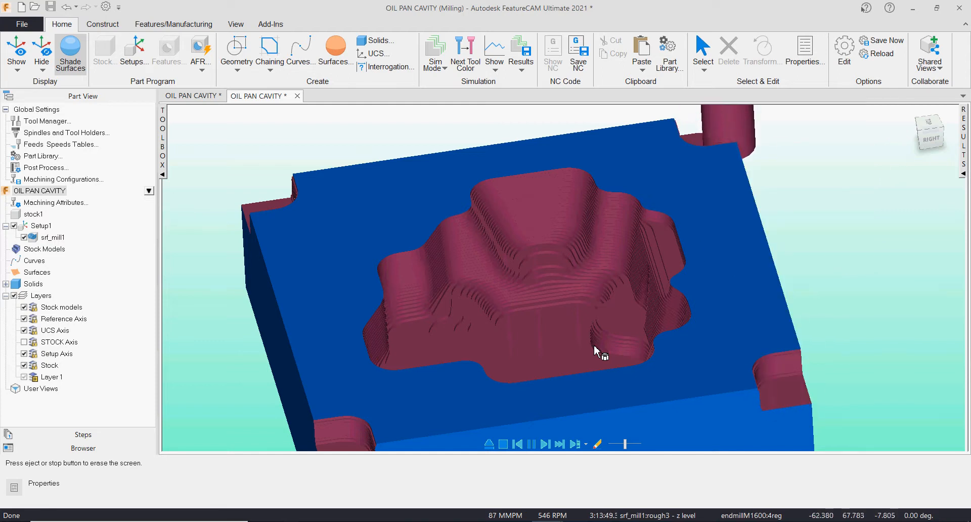
middle_drag(663, 343, 700, 342)
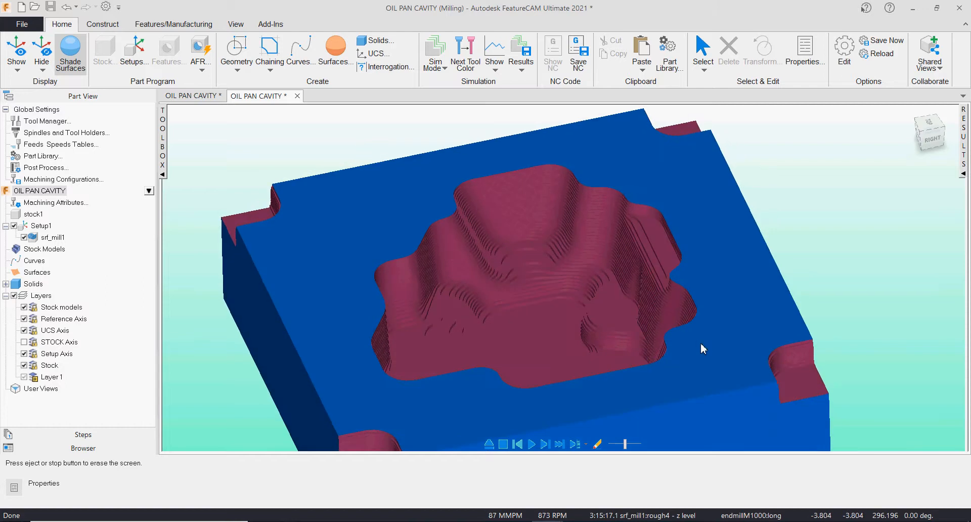
scroll(683, 316, down, 2)
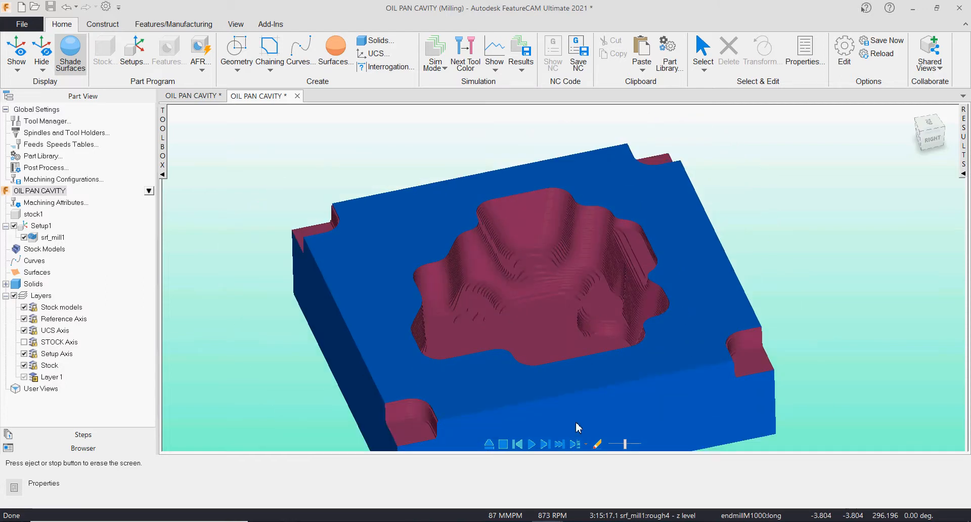
Continue the simulation into the rough4 z-level operation and raise the playback speed slightly
click(574, 444)
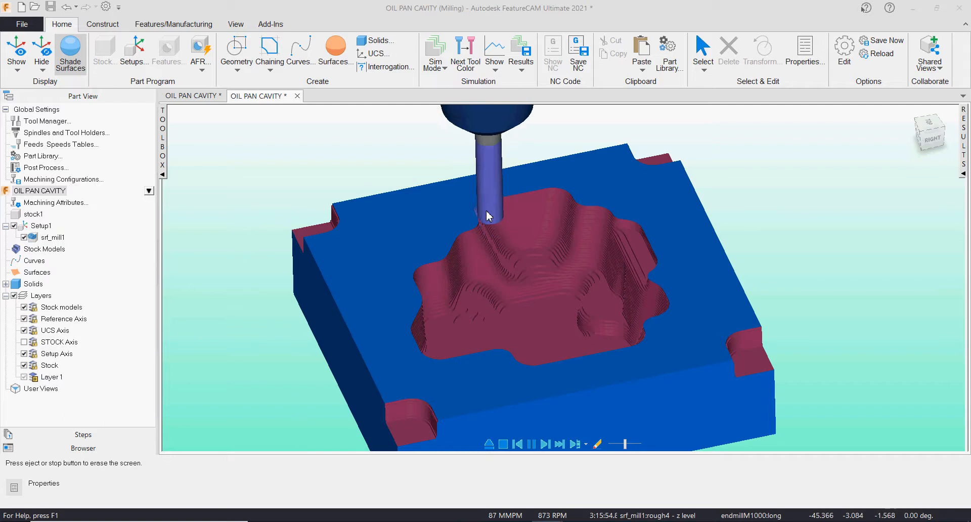
scroll(487, 211, up, 3)
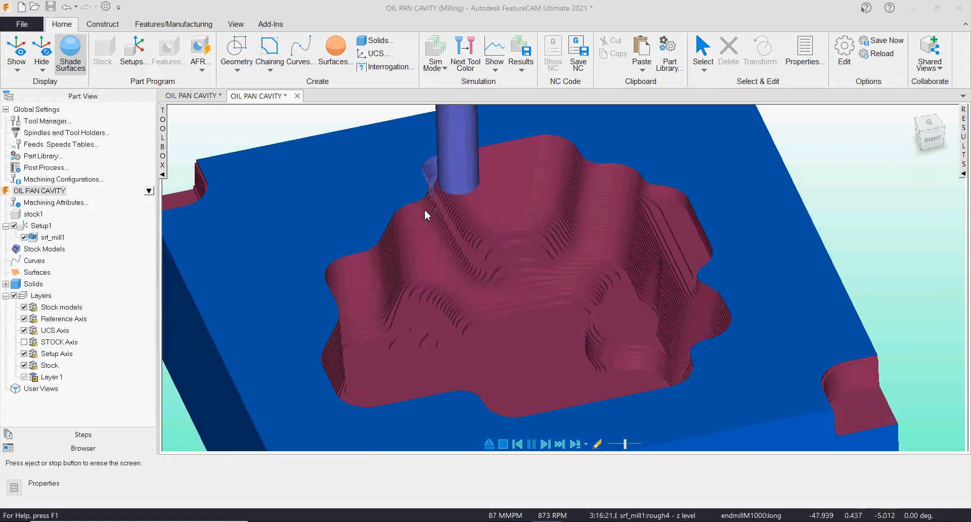
middle_drag(583, 314, 556, 278)
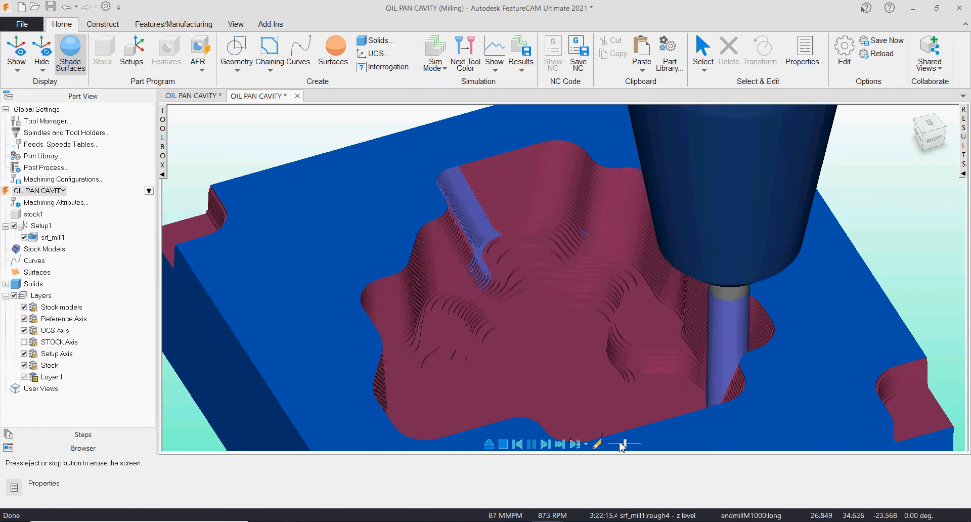
drag(623, 444, 630, 444)
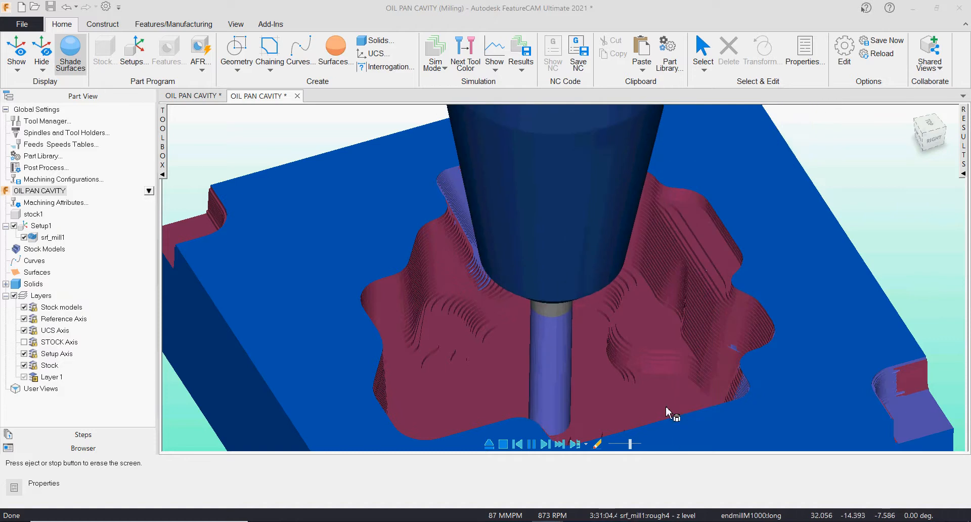
Examine the cavity from all sides while the rough4 and rough7 remachining passes are simulated
scroll(651, 348, down, 2)
middle_drag(653, 345, 370, 335)
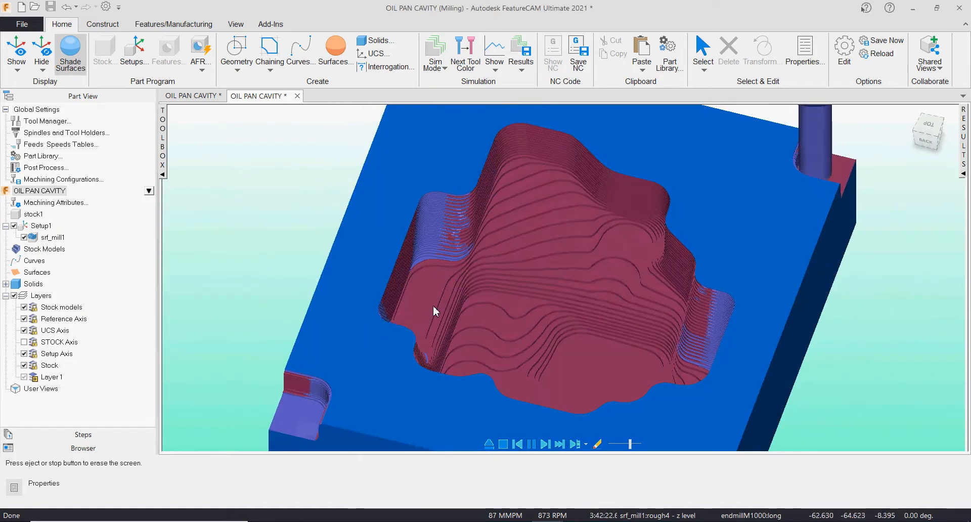
middle_drag(535, 329, 869, 344)
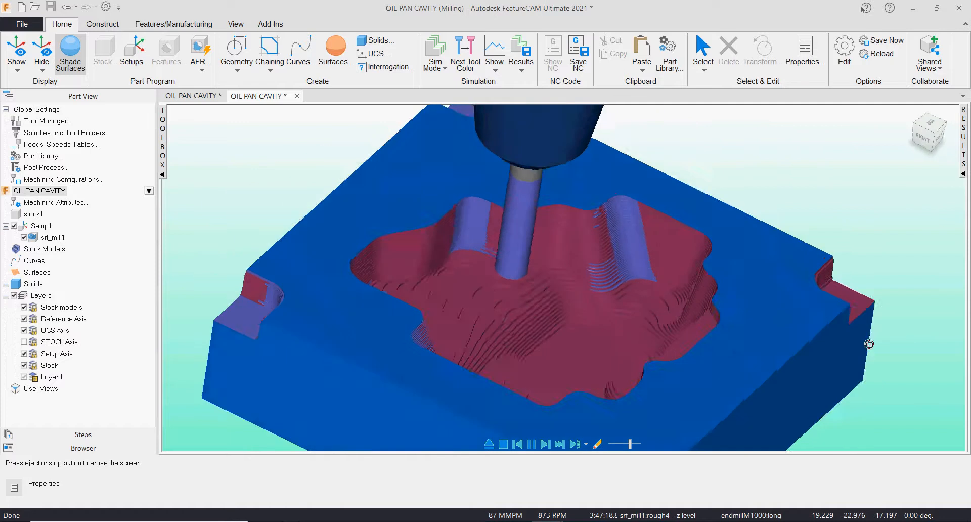
middle_drag(556, 338, 560, 385)
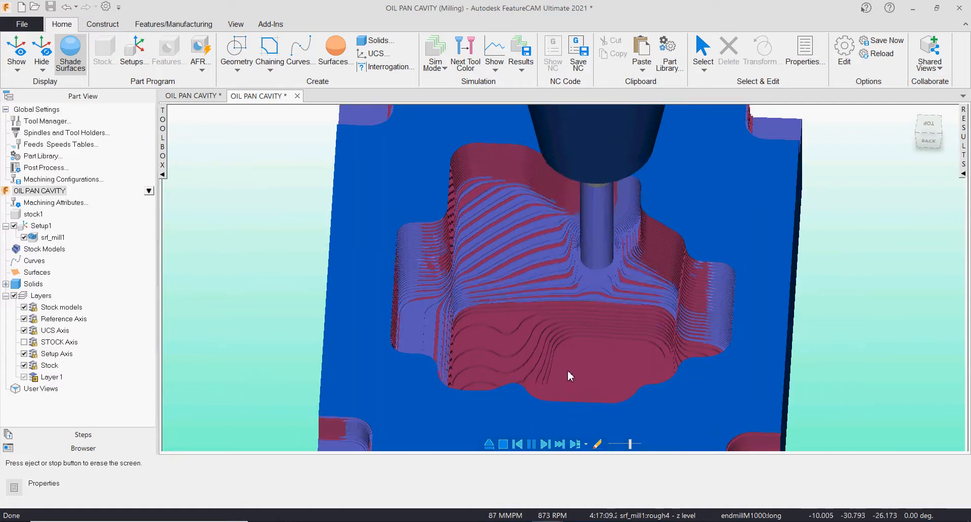
middle_drag(597, 329, 689, 339)
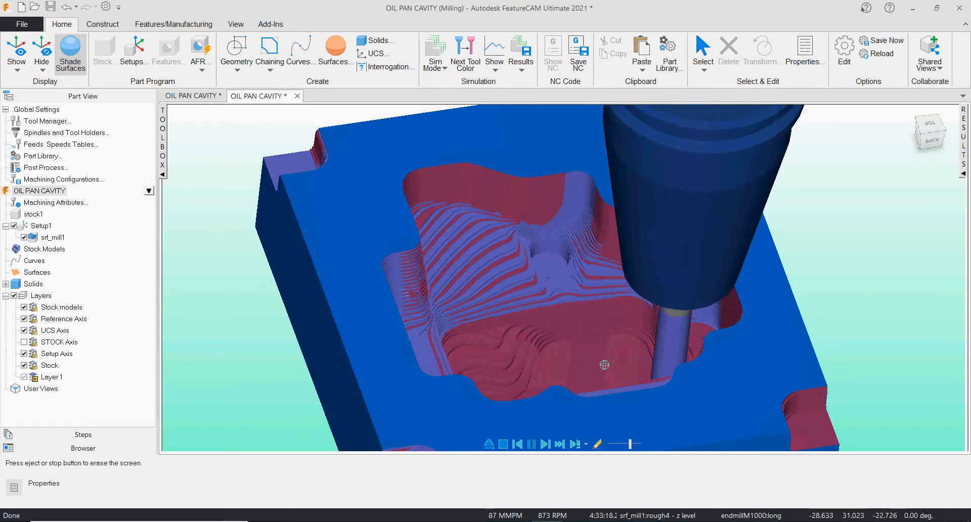
middle_drag(605, 365, 793, 366)
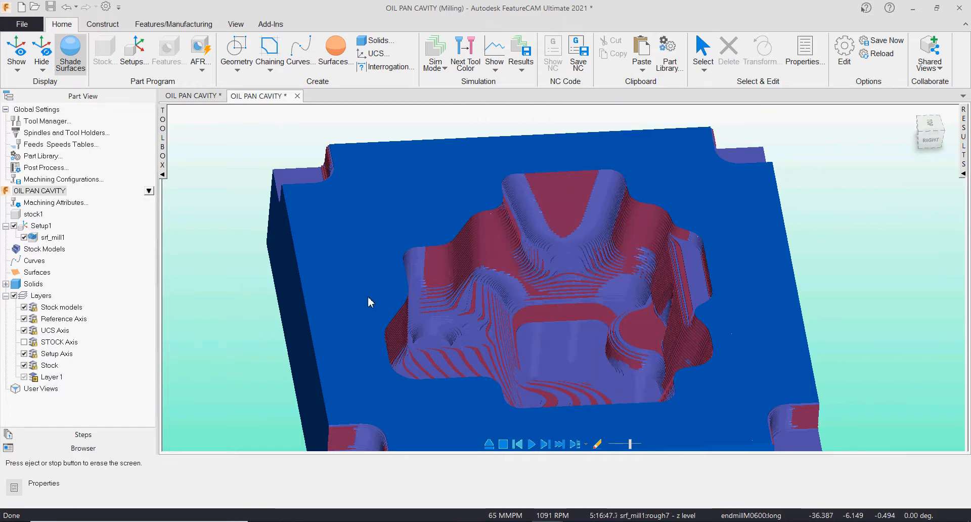
middle_drag(371, 302, 384, 319)
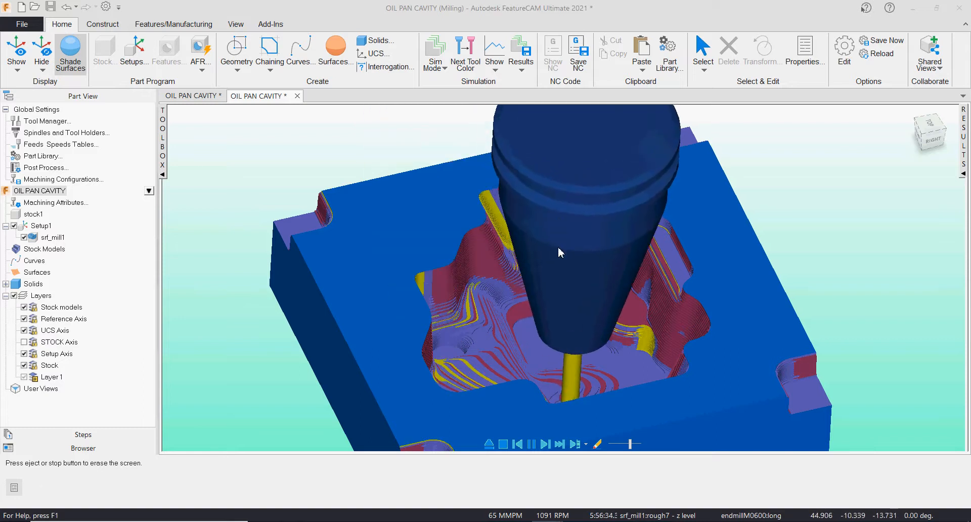
middle_drag(558, 354, 550, 336)
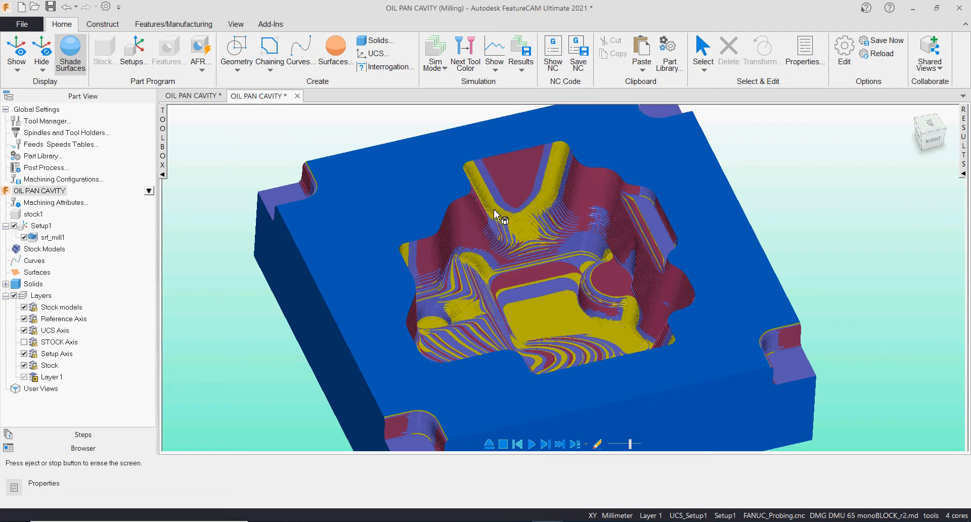
Review the manufacturing details of the roughing operations and the beginning of the generated NC code
click(965, 169)
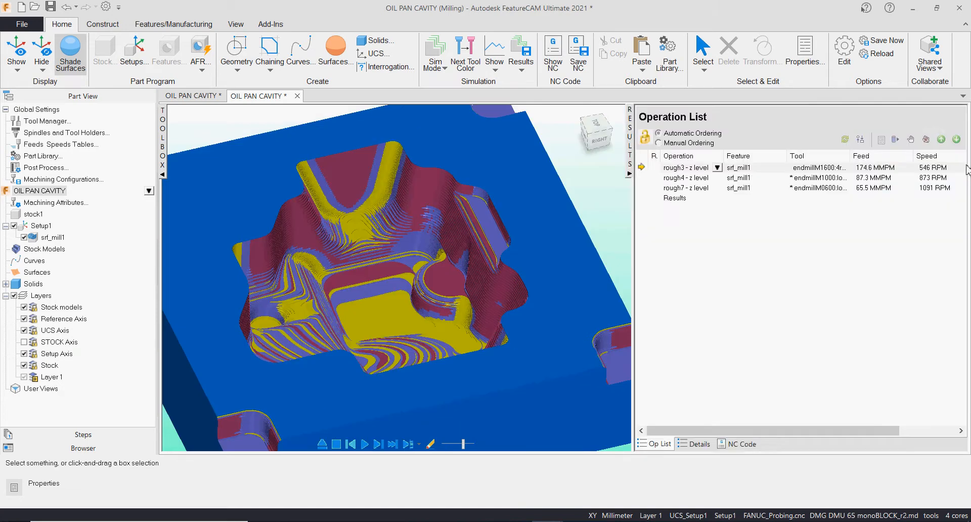
click(694, 445)
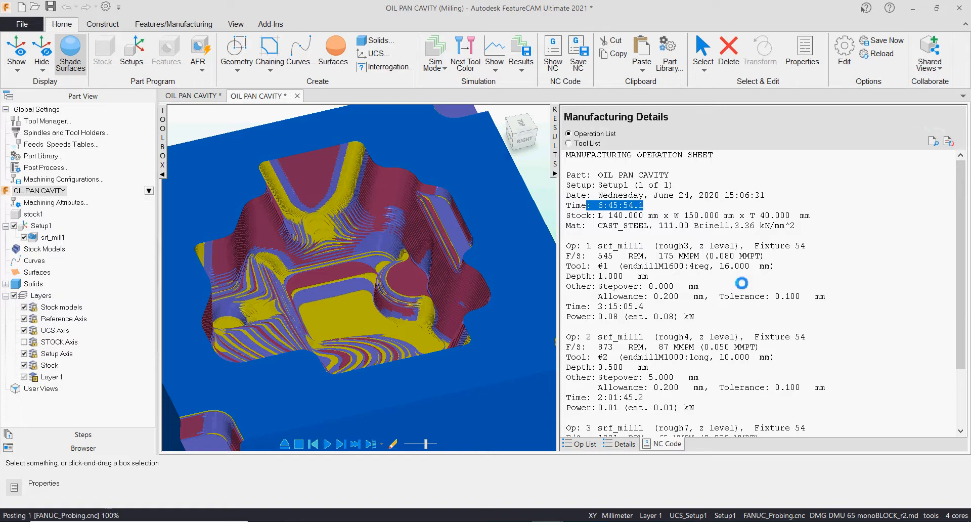
scroll(725, 248, down, 3)
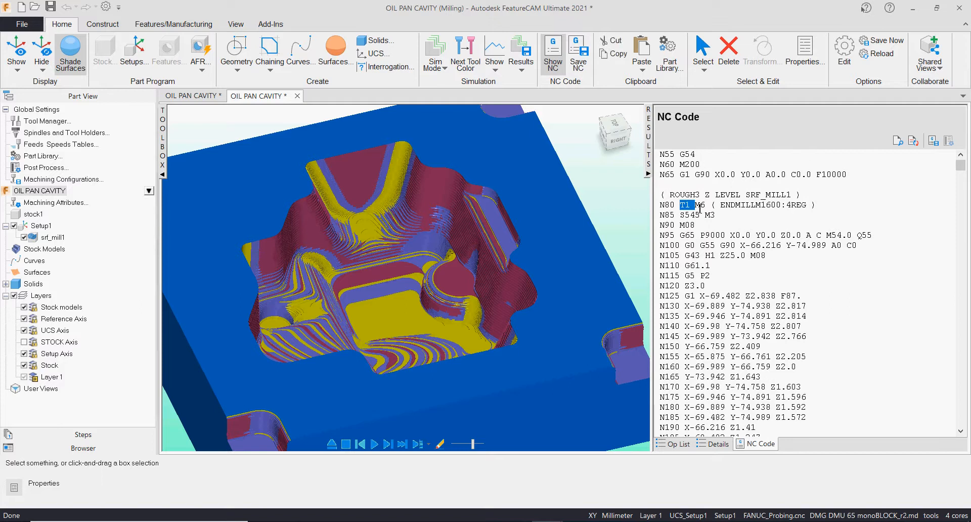
scroll(706, 212, down, 11)
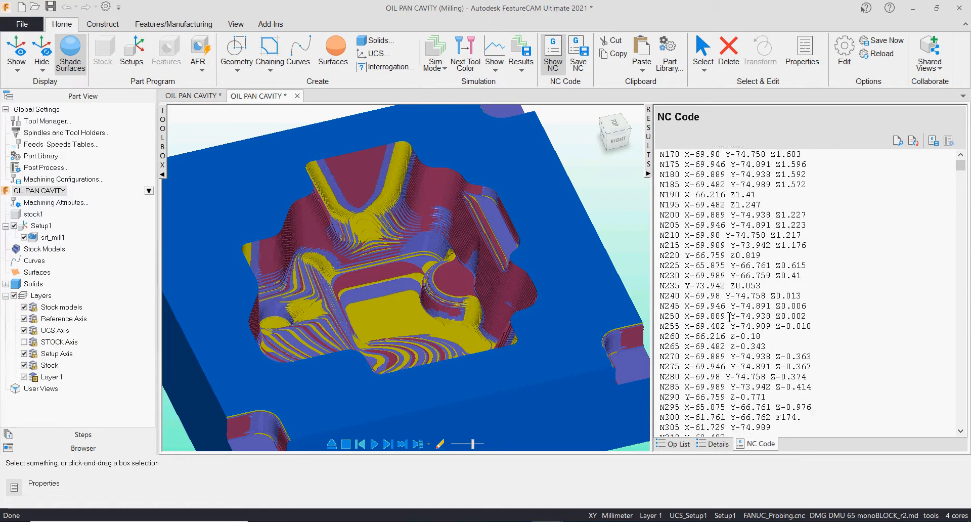
scroll(729, 329, down, 9)
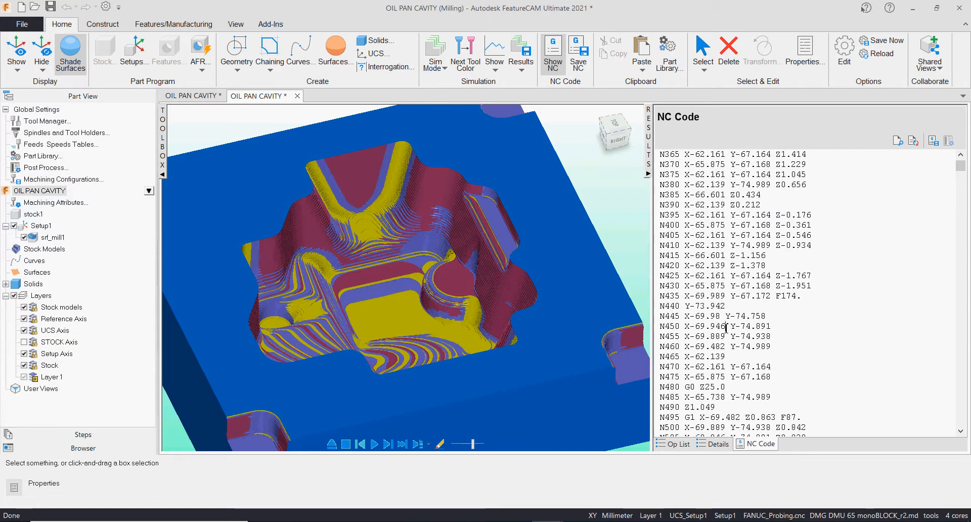
Search the NC code for the T2 tool change, inspect the code around and beyond it, and close the search
key(ctrl+f)
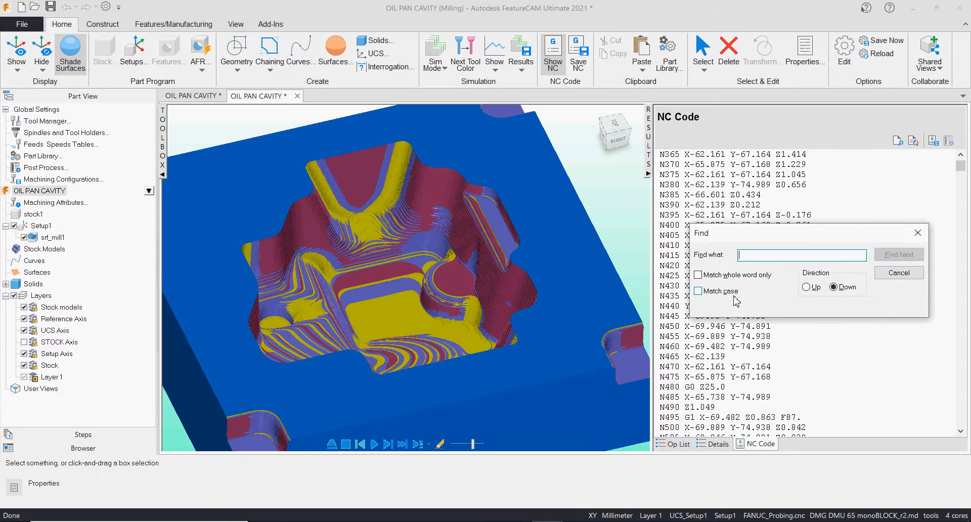
click(891, 255)
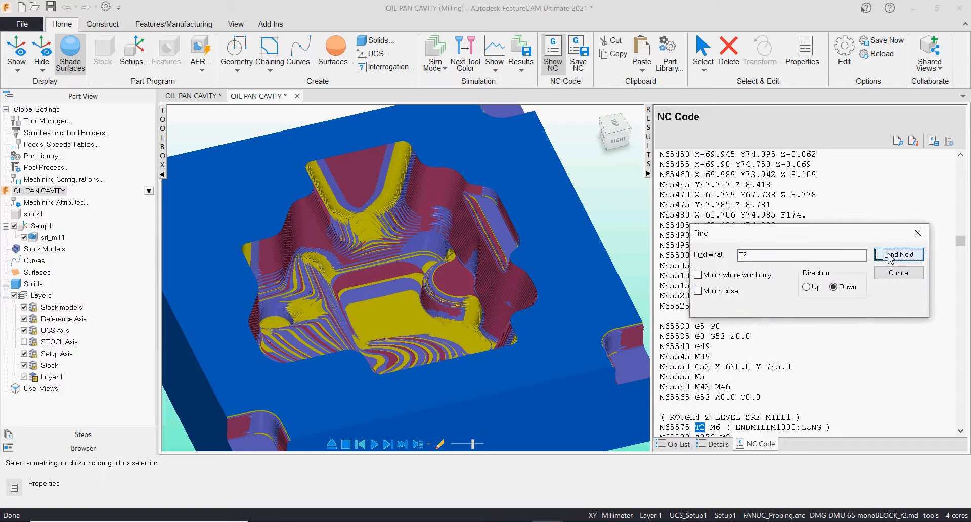
scroll(739, 379, down, 2)
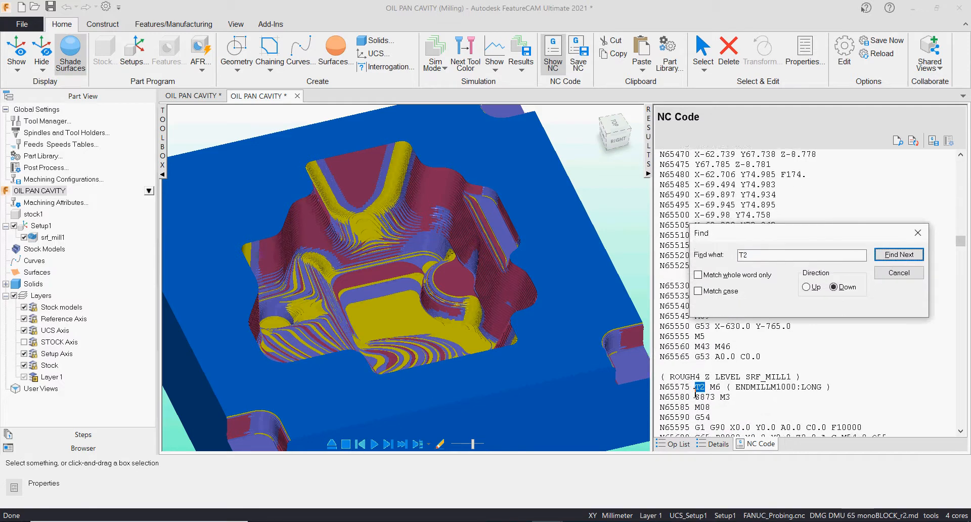
scroll(724, 388, down, 1)
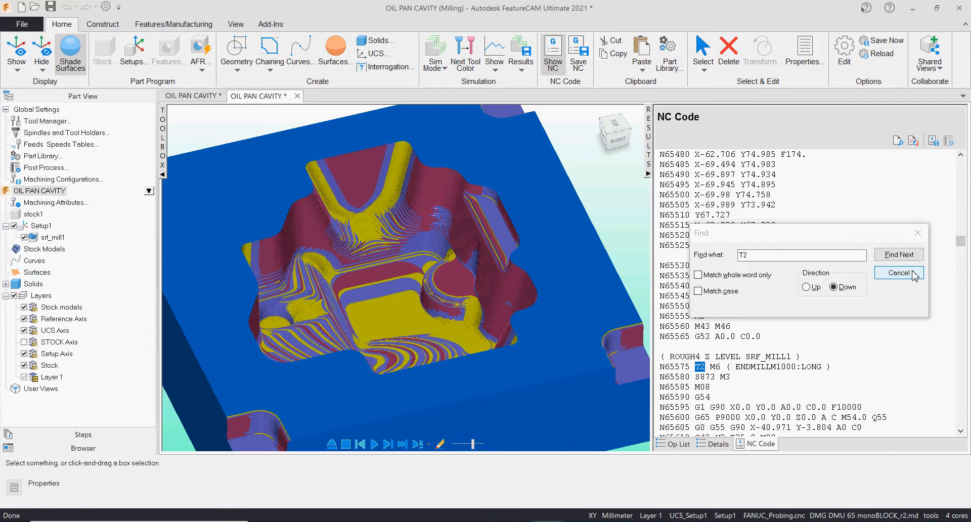
drag(962, 248, 952, 348)
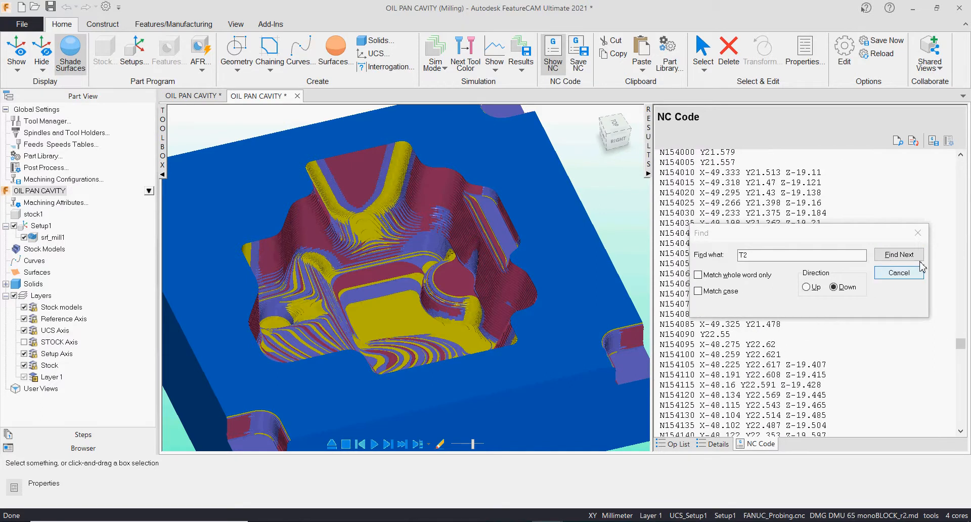
click(899, 273)
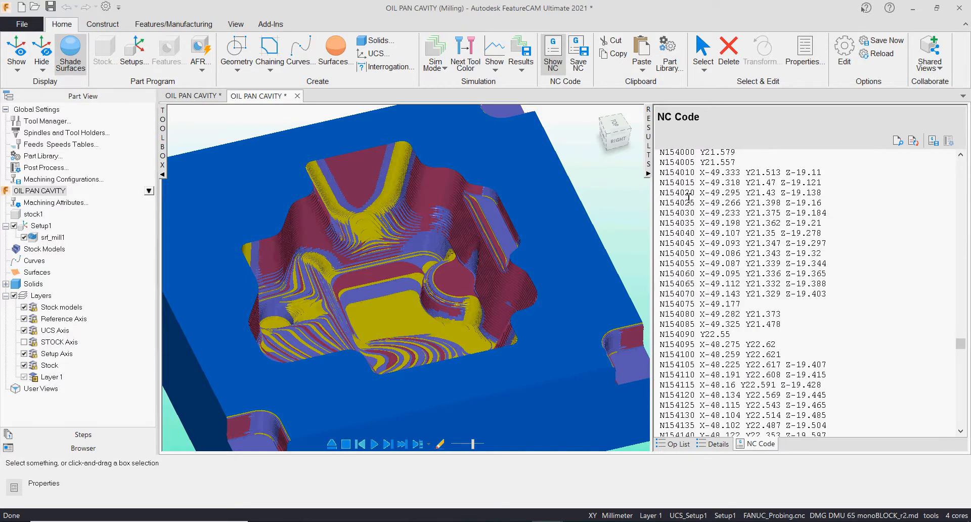
Close the results, stop the simulation and disable the srf_mill1 feature in Setup1
click(649, 174)
click(503, 444)
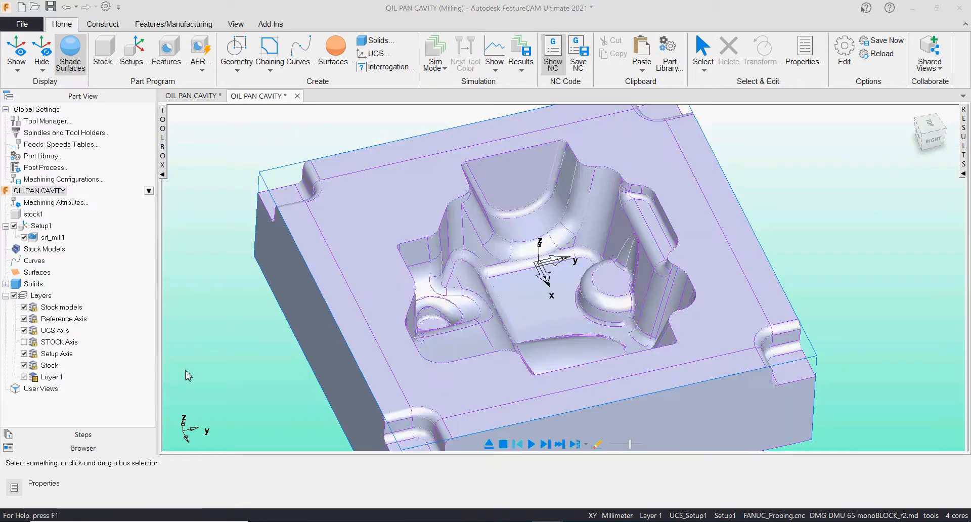
middle_drag(487, 334, 492, 335)
click(29, 238)
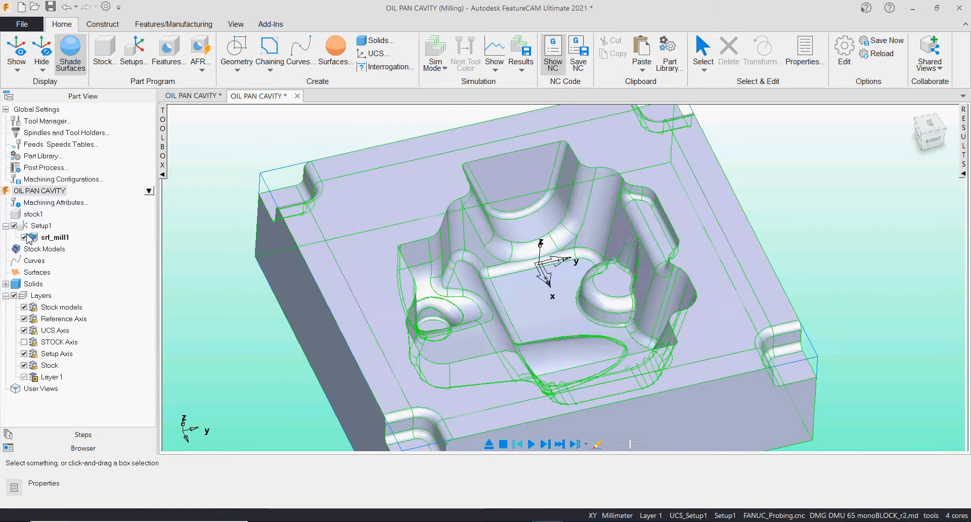
click(24, 238)
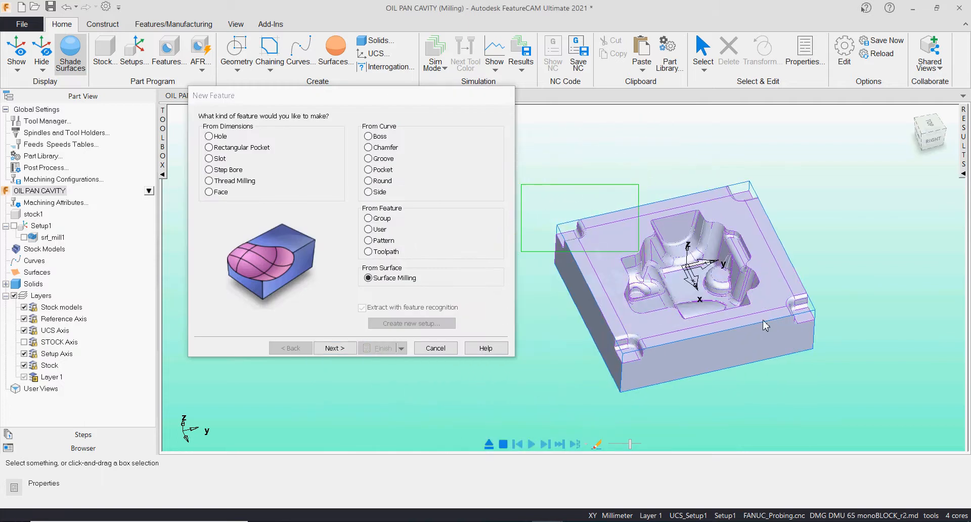
Select all faces of the cavity block and assign them as part surfaces of the new Surface Milling feature
click(765, 325)
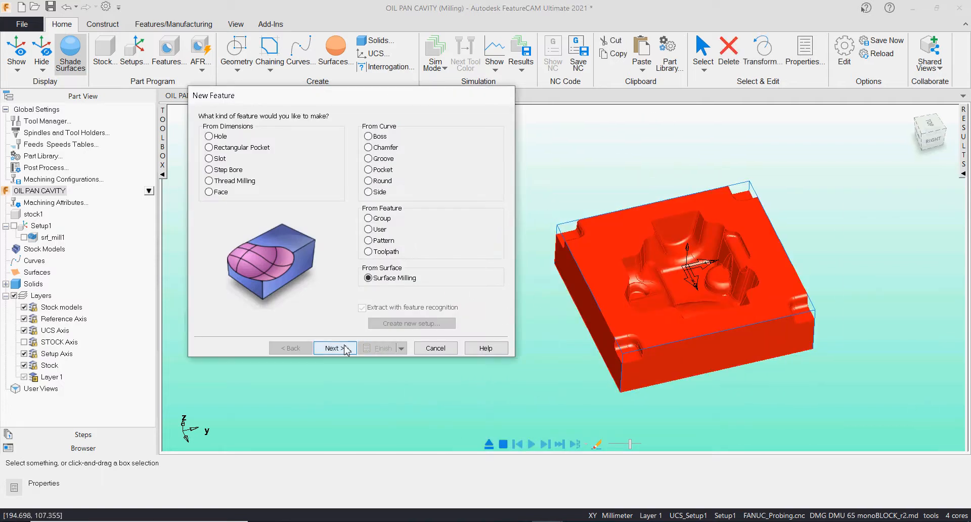
key(Return)
click(209, 154)
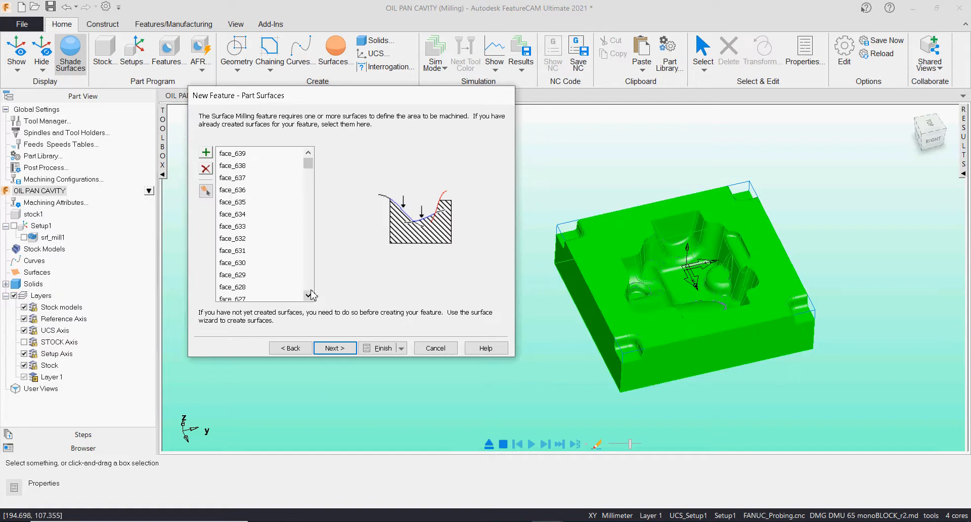
click(324, 350)
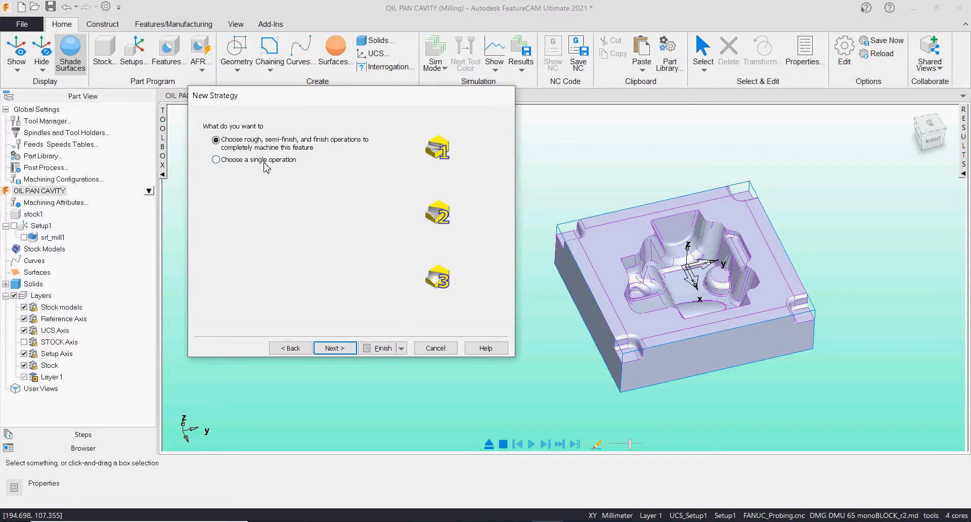
Choose a single Z Level roughing operation with the Vortex option and slices classified as 3D pocket
click(337, 348)
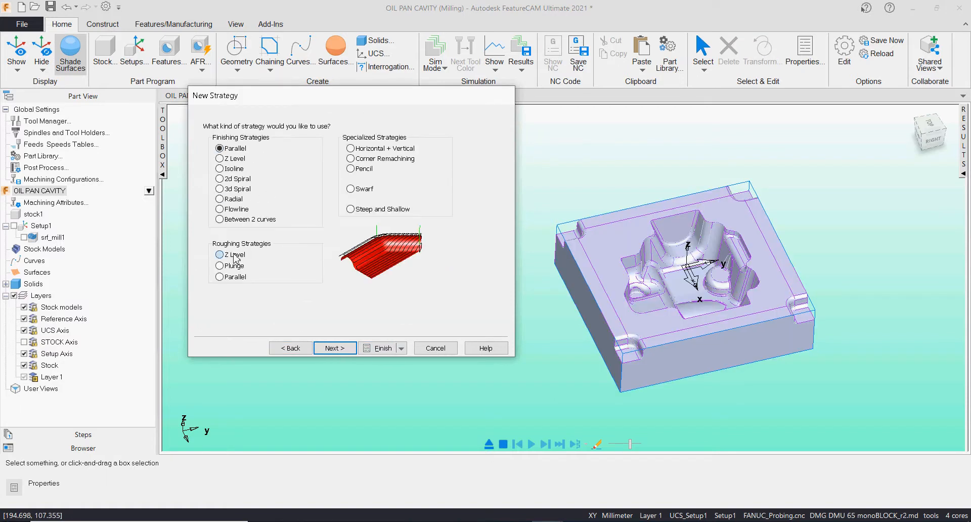
click(329, 349)
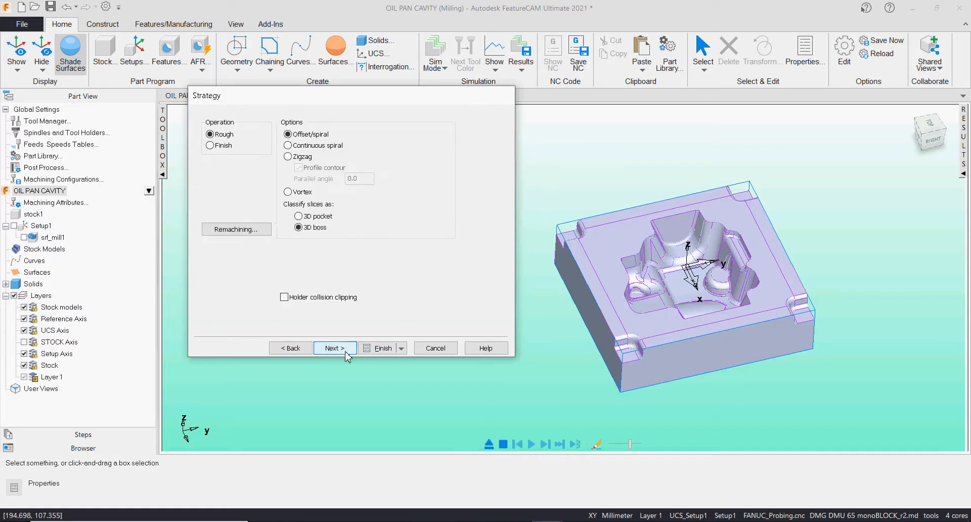
click(257, 229)
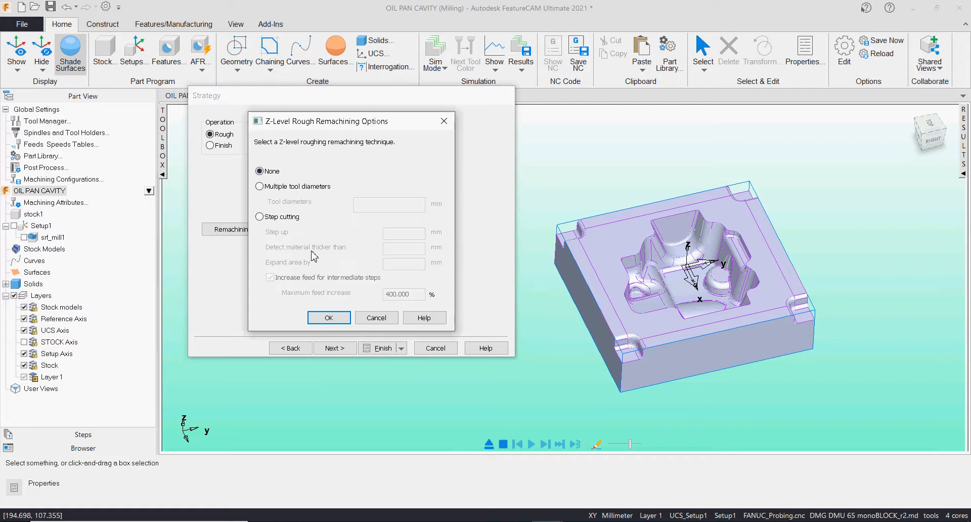
click(329, 318)
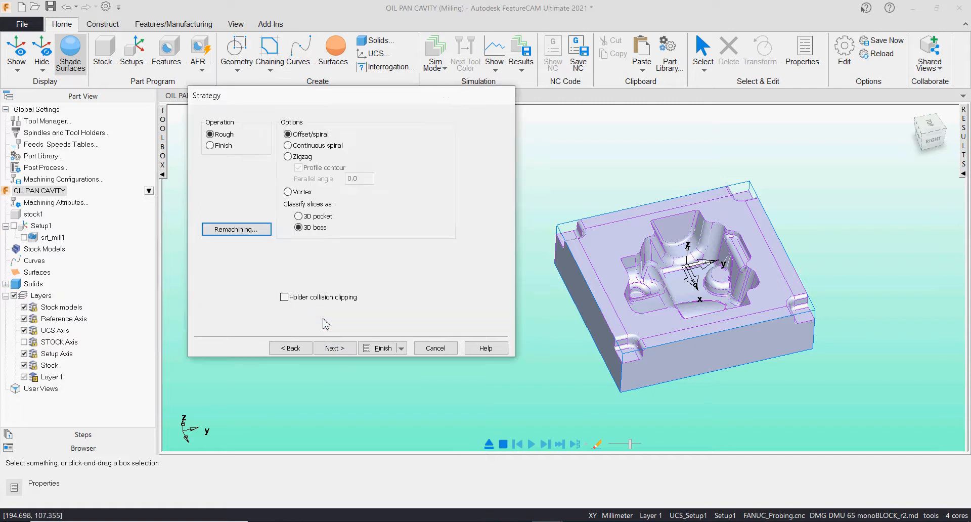
click(317, 218)
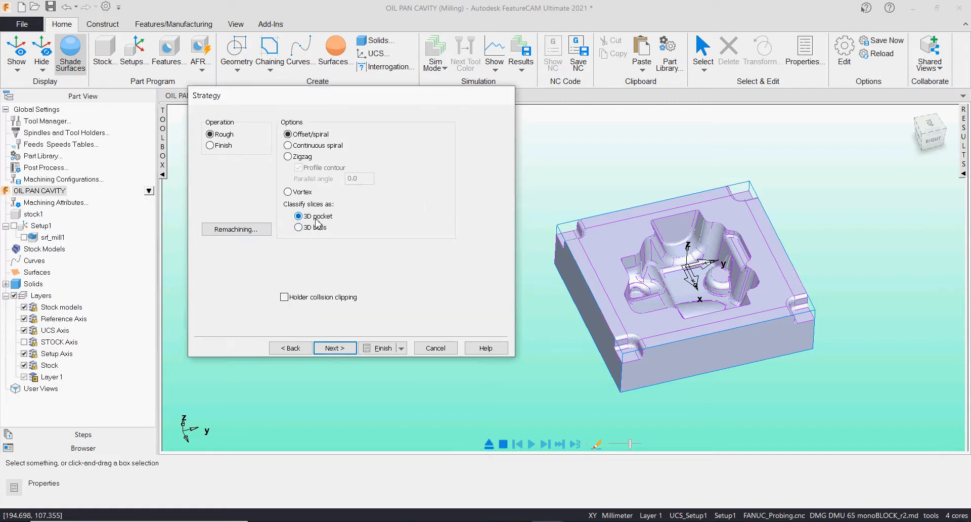
click(337, 348)
click(305, 348)
Set roughing remachining to Step cutting with 2 mm step up, 0.5 mm material detection thickness and 0.5 mm area expansion
click(236, 229)
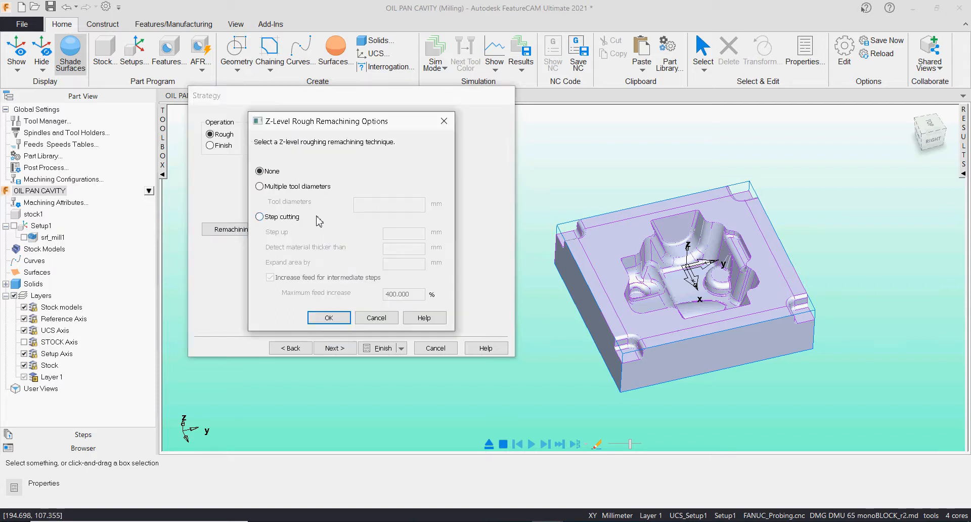
click(260, 217)
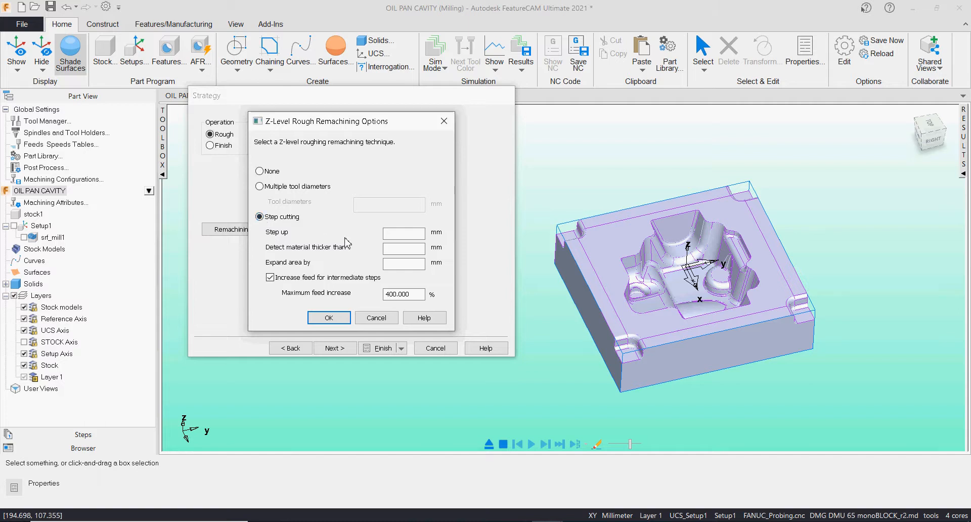
click(388, 233)
click(399, 247)
text(0.5)
click(408, 263)
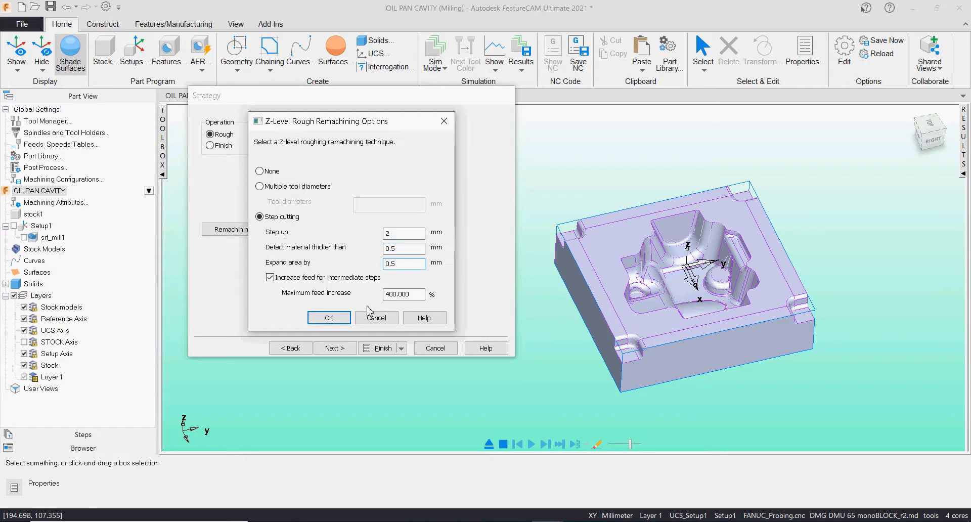
drag(412, 295, 384, 295)
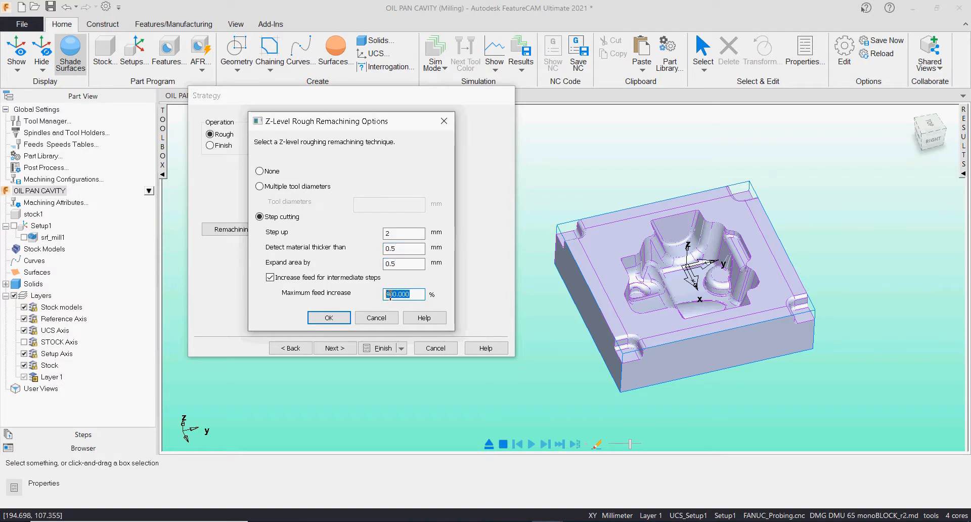
click(329, 317)
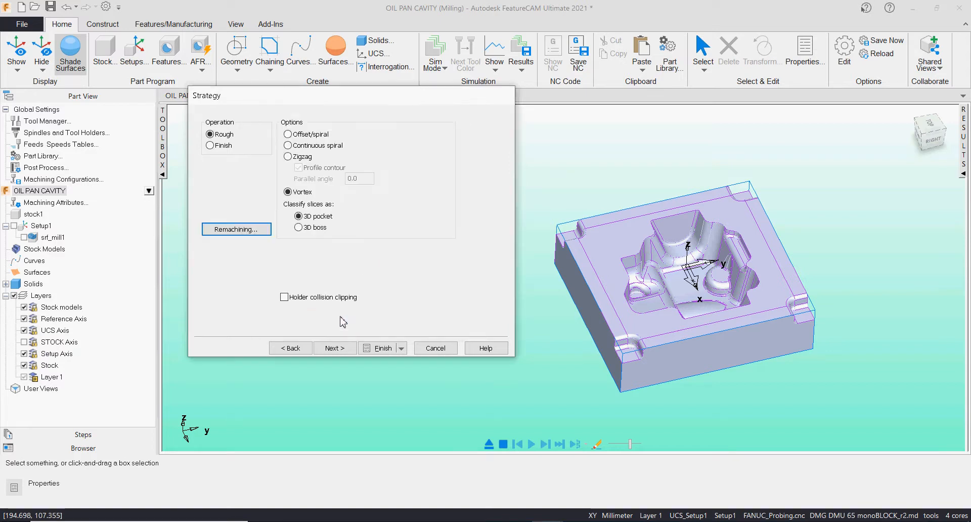
Filter the flat end mills to 16 mm diameter in the tool search and finish creating the surface milling feature
click(341, 348)
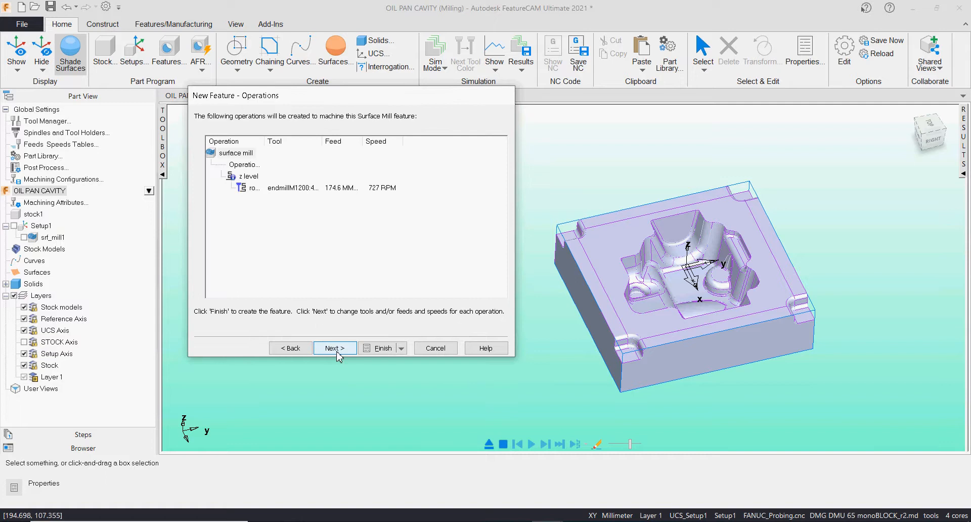
click(338, 348)
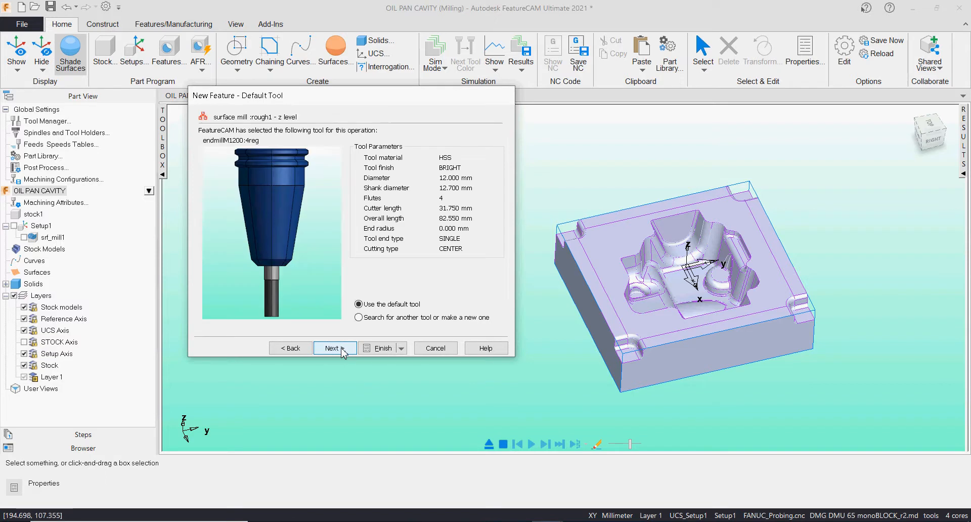
click(358, 318)
click(354, 349)
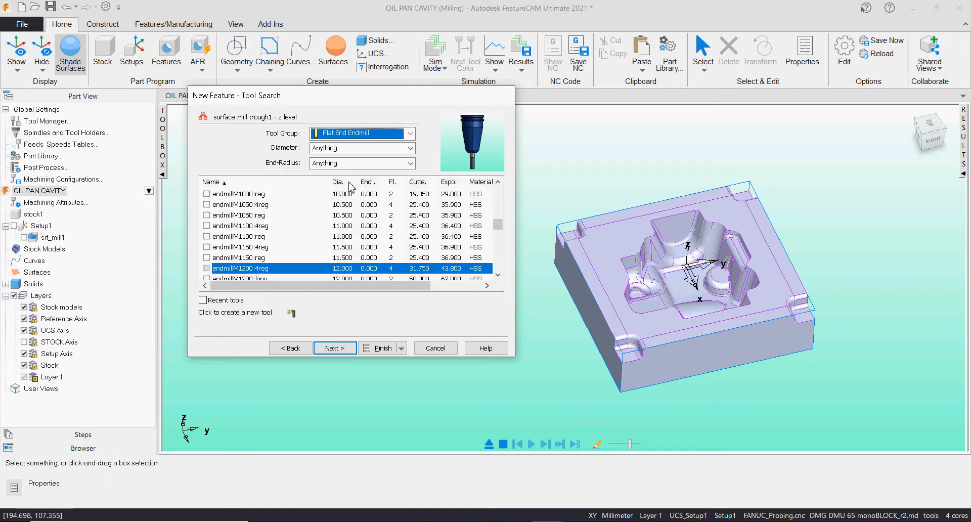
click(355, 149)
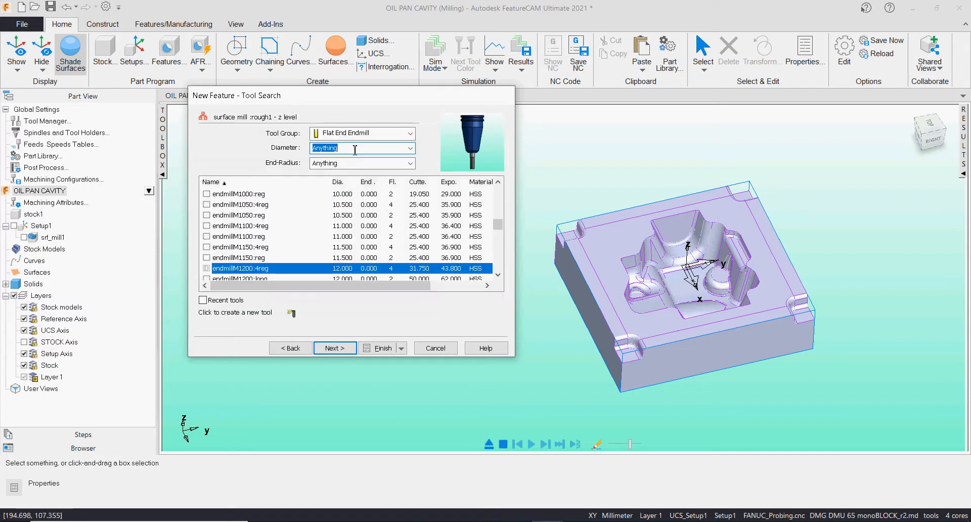
text(16)
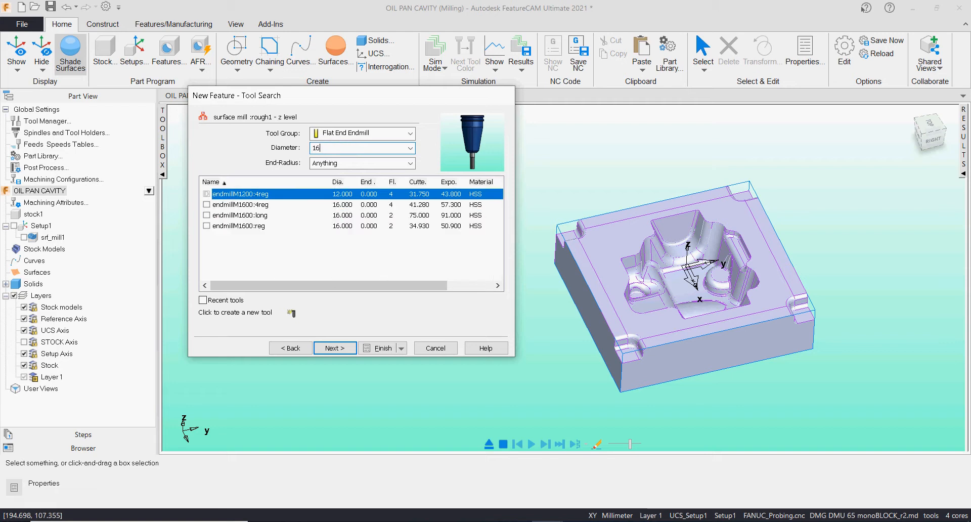
click(335, 348)
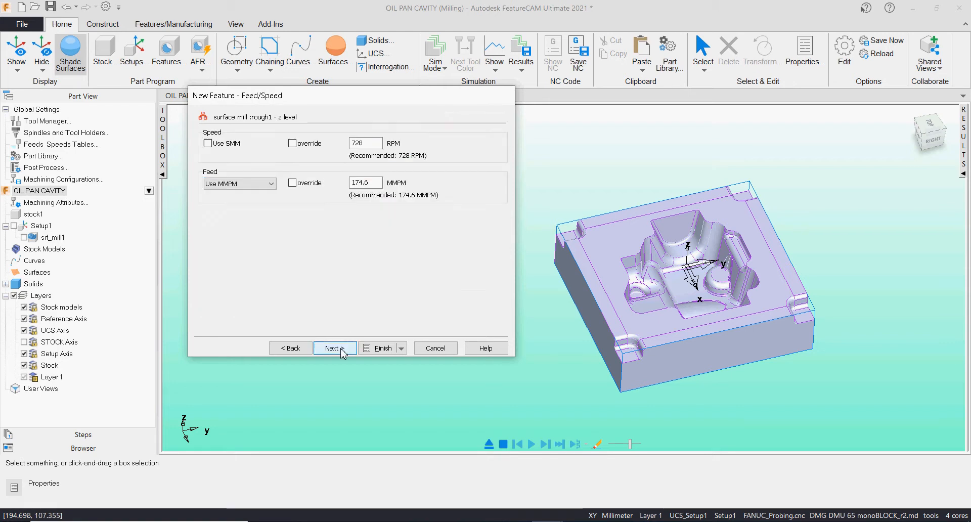
click(344, 350)
click(376, 348)
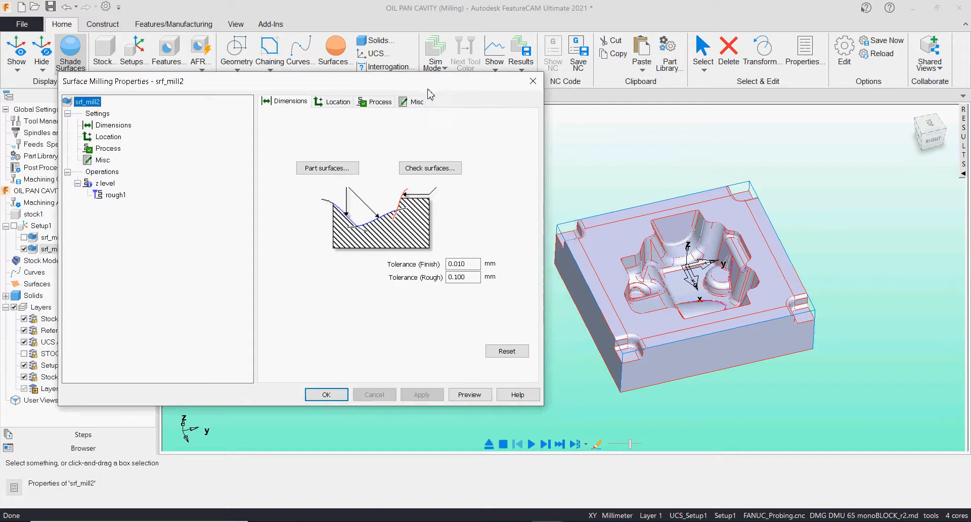
Set the Z increment of srf_mill2's rough1 operation to 36
click(116, 196)
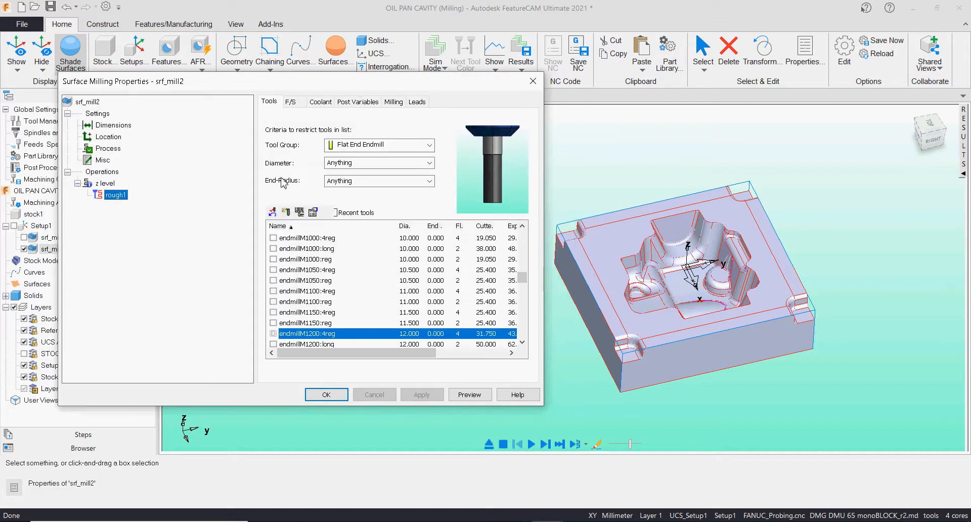
click(393, 103)
click(308, 302)
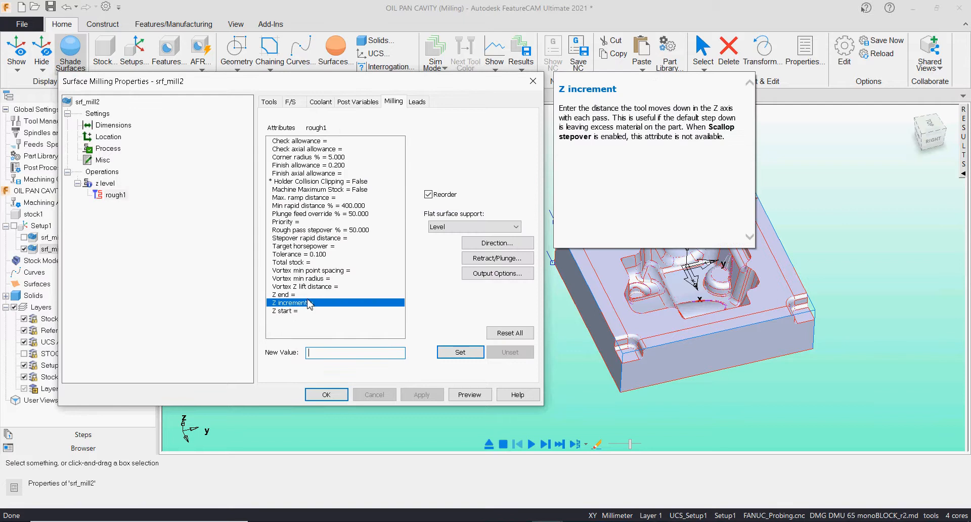
text(36)
key(Return)
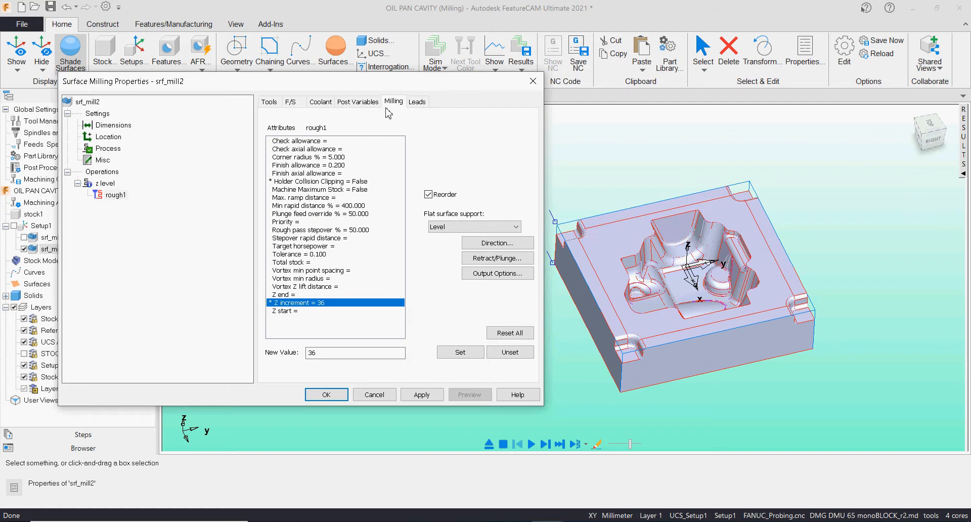
Set rough1's rough pass stepover to 10 % and accept the surface milling properties
mouse_move(294, 241)
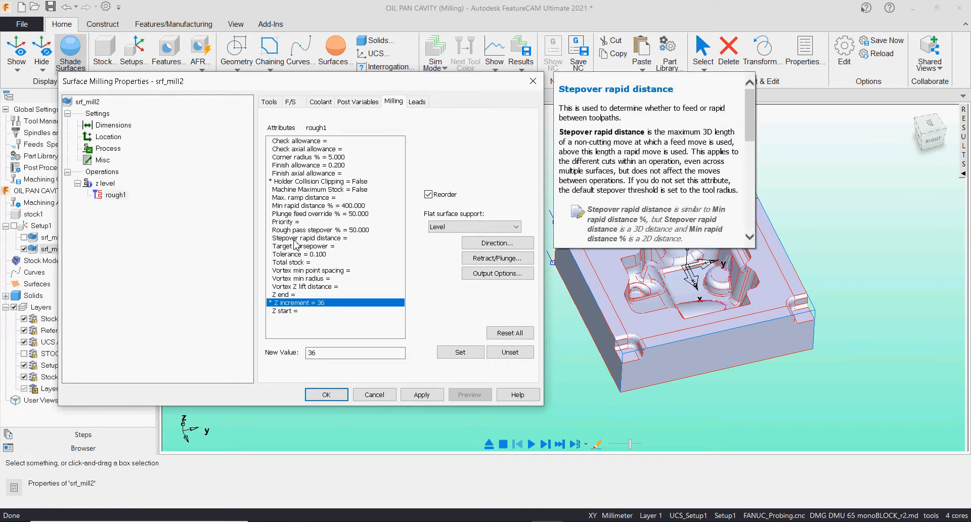
click(316, 231)
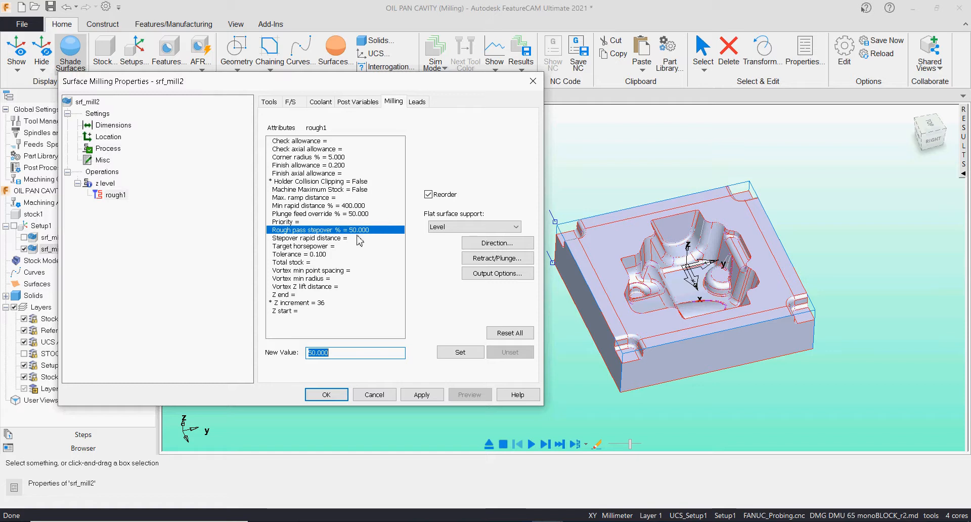
mouse_move(345, 235)
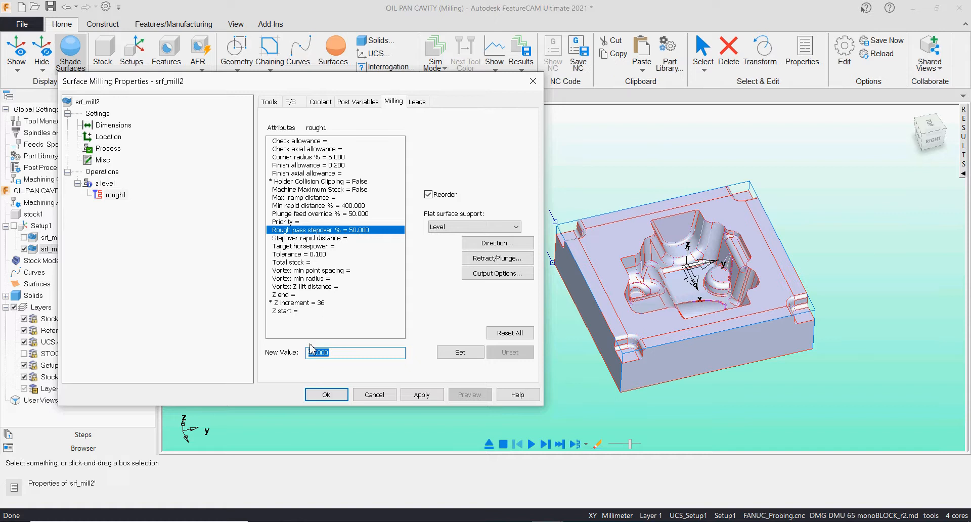
text(10)
click(448, 352)
click(421, 395)
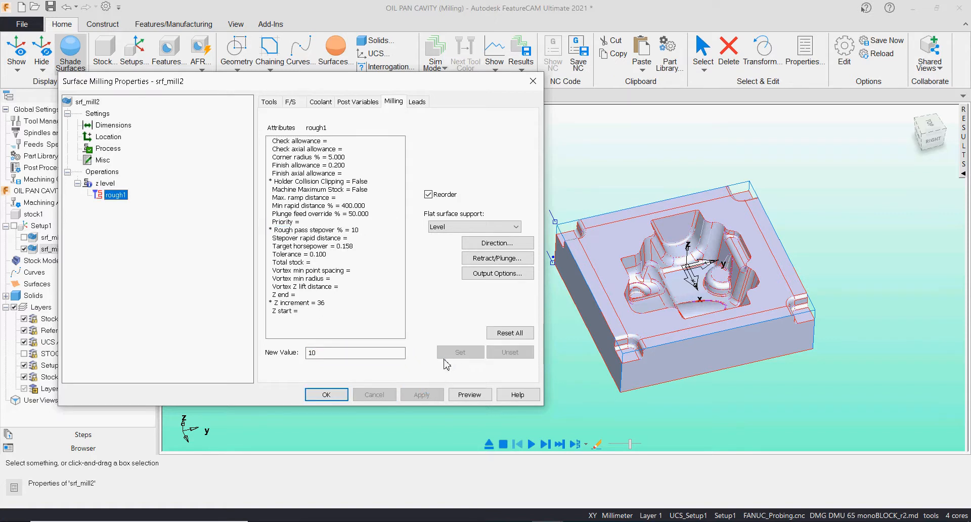
mouse_move(364, 177)
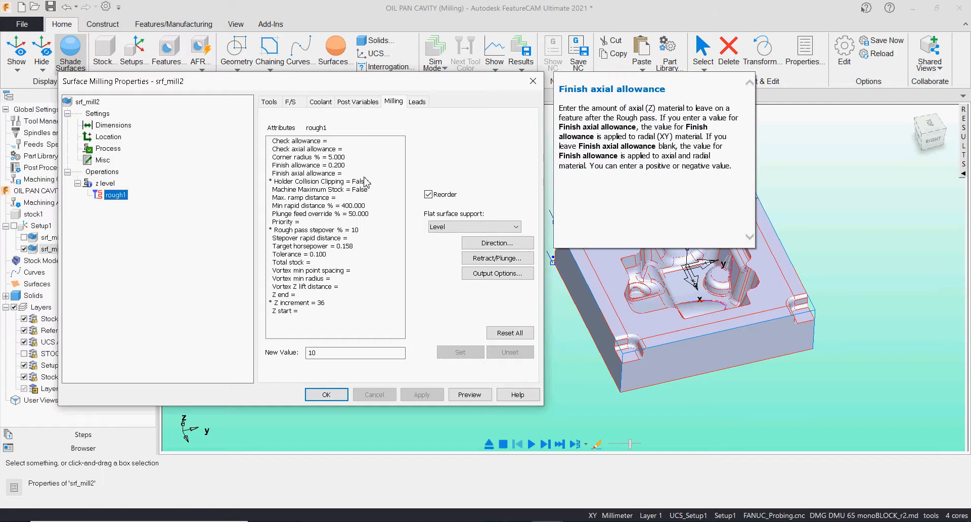
click(417, 102)
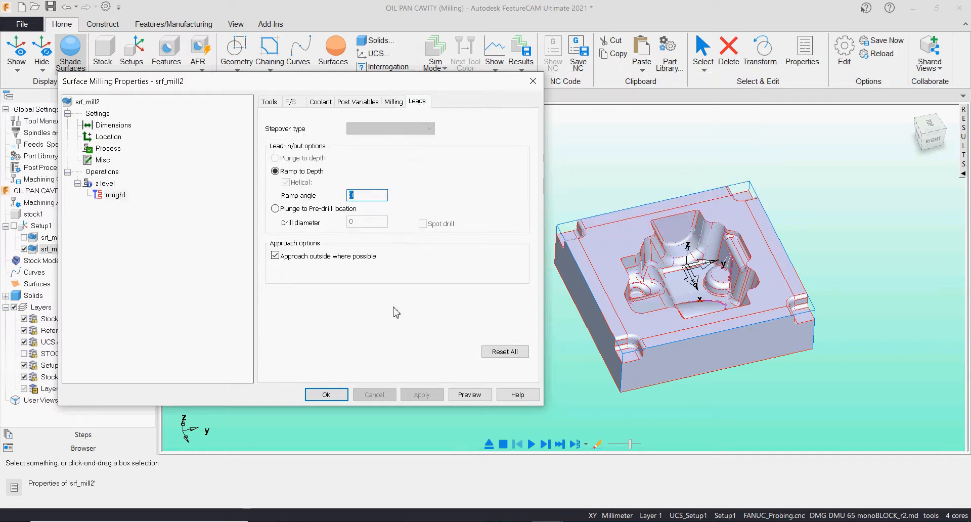
click(326, 394)
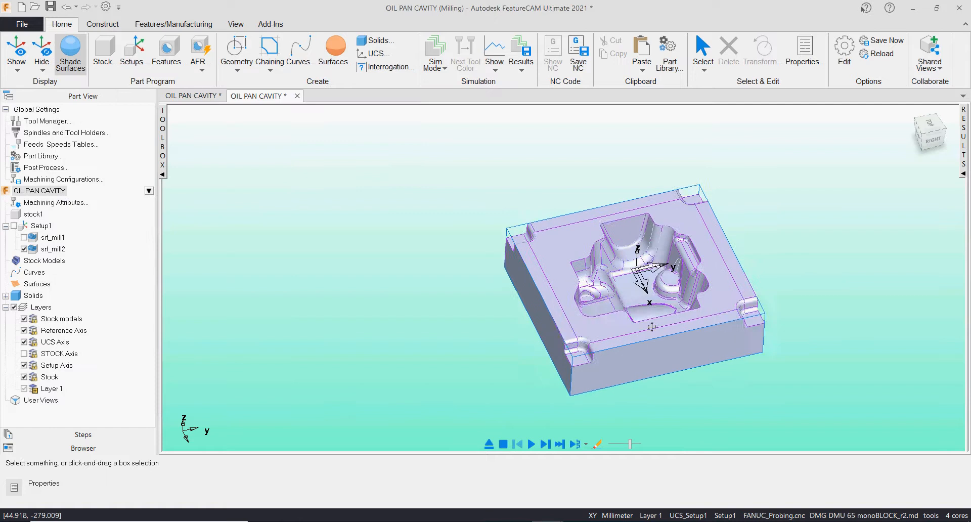
Run the 3D simulation of srf_mill2 at a higher speed and examine the roughed cavity
scroll(652, 327, up, 5)
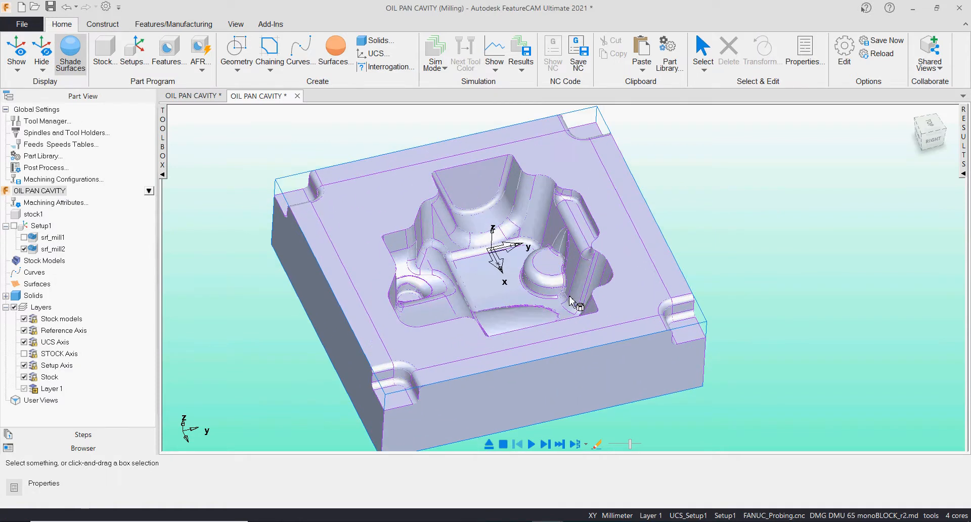
click(532, 443)
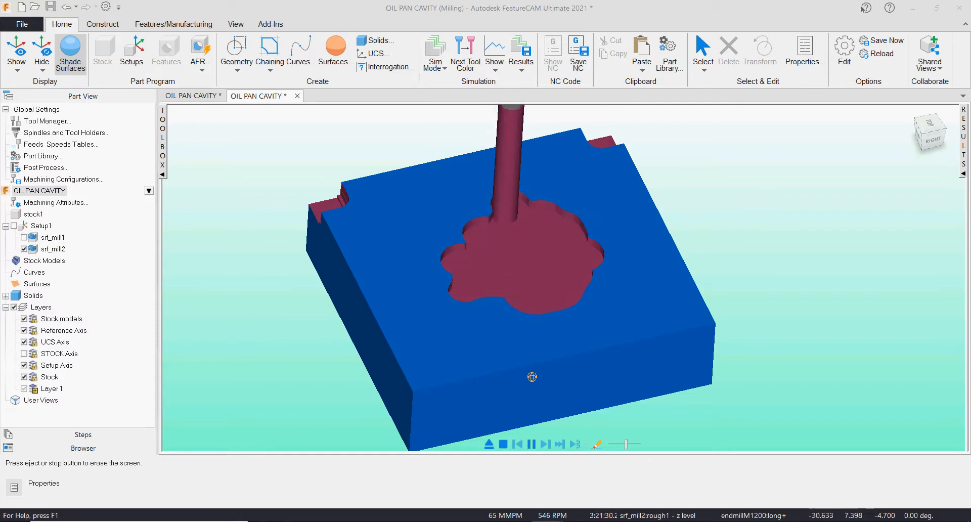
drag(626, 446, 634, 445)
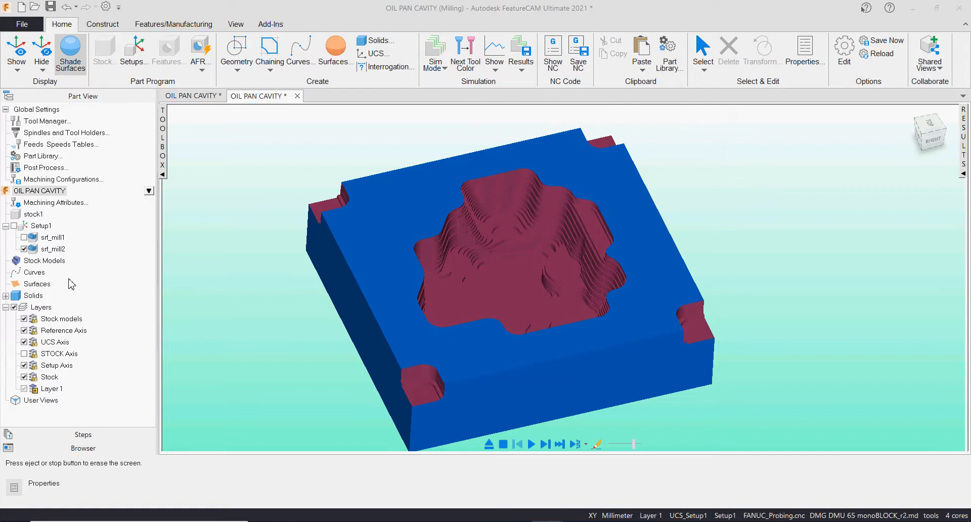
middle_drag(522, 302, 529, 274)
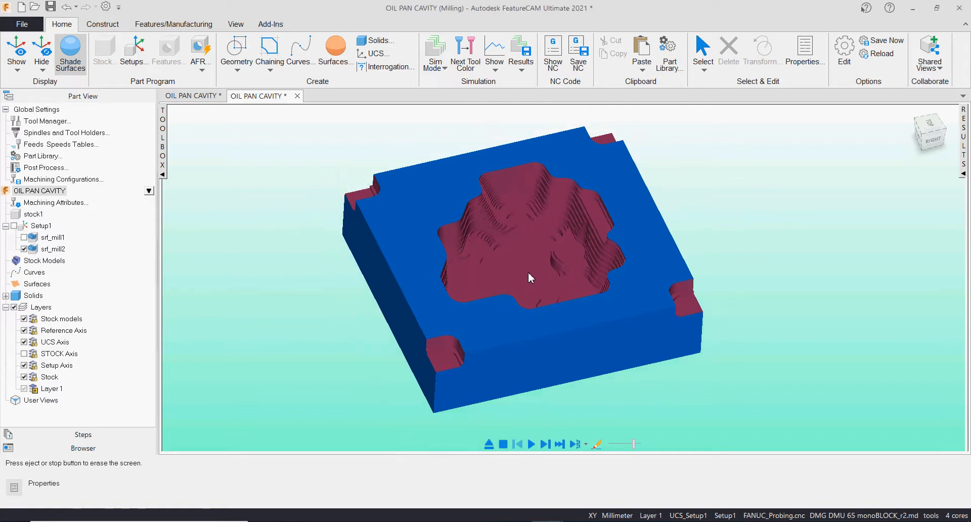
Start a new stock model named program R with a step size of 0.1 and a tolerance of 0.02
click(6, 296)
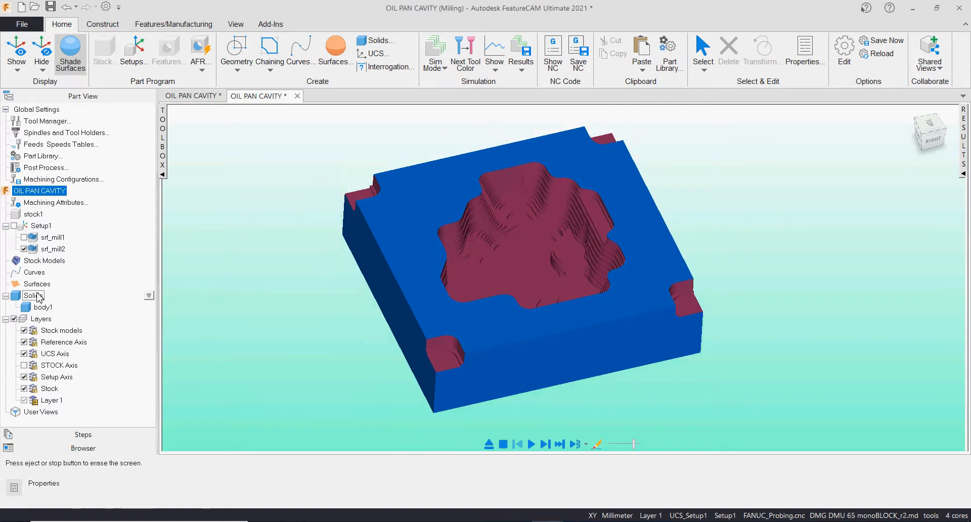
click(44, 260)
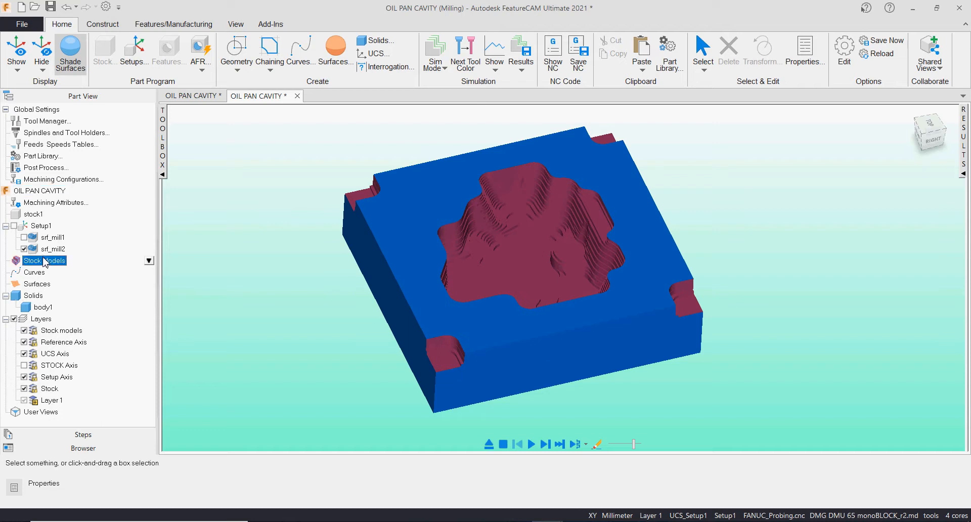
click(149, 261)
click(187, 274)
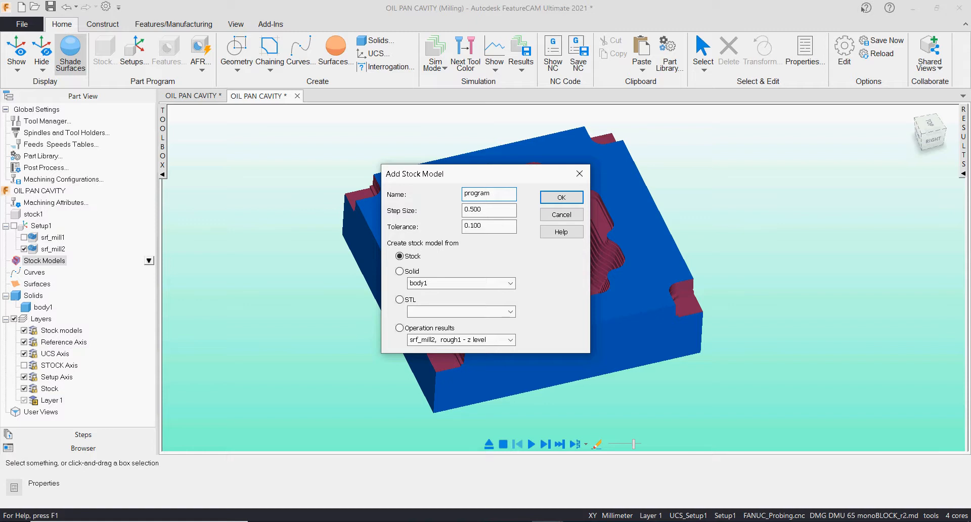
drag(498, 209, 473, 223)
click(493, 225)
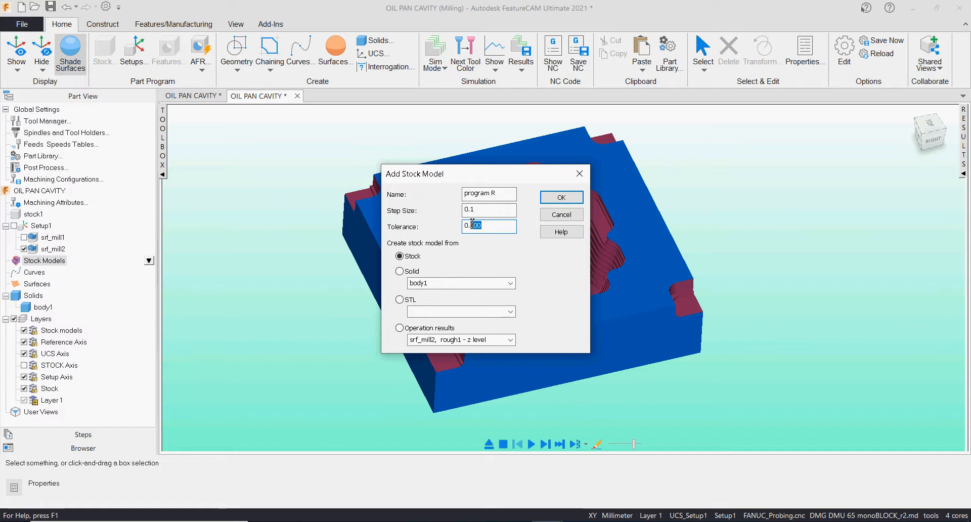
text(02)
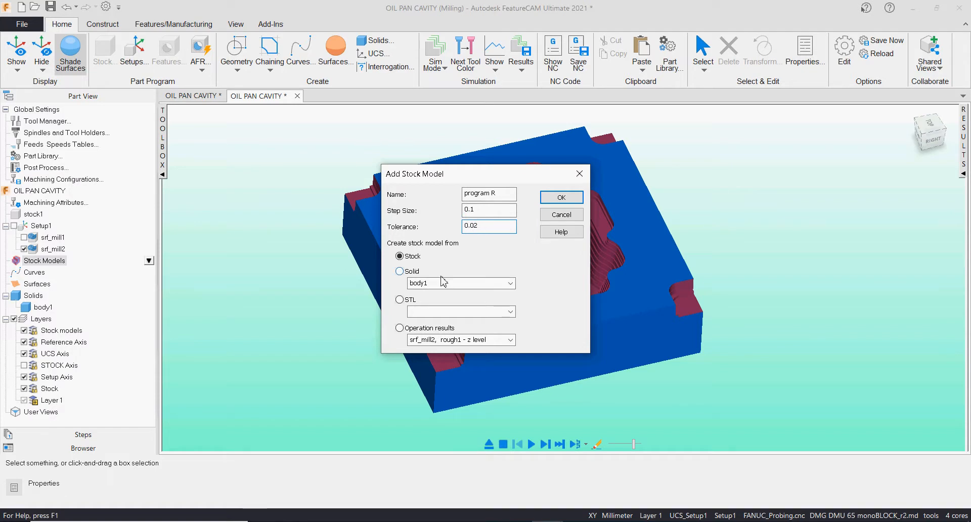
Create the stock model from the operation results of srf_mill2's rough1 Z-level operation and accept it
click(399, 328)
click(510, 340)
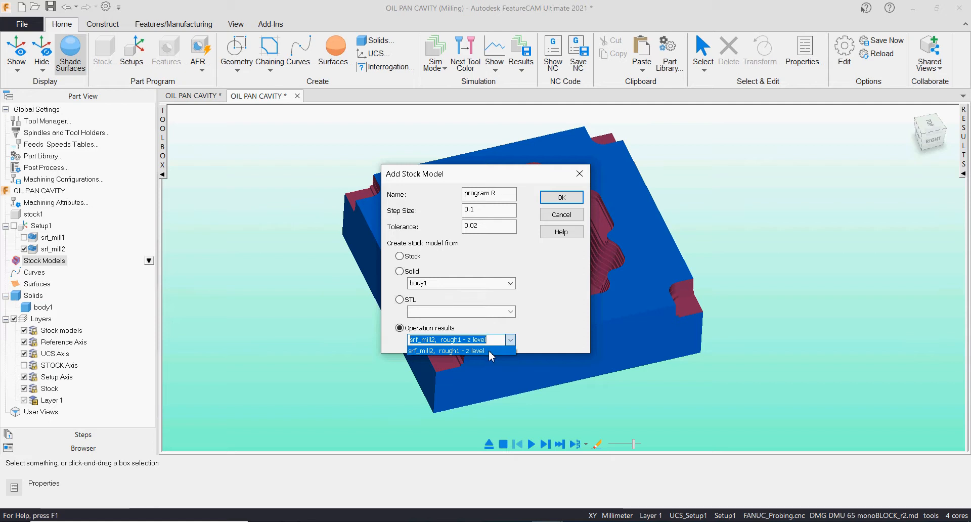
click(446, 351)
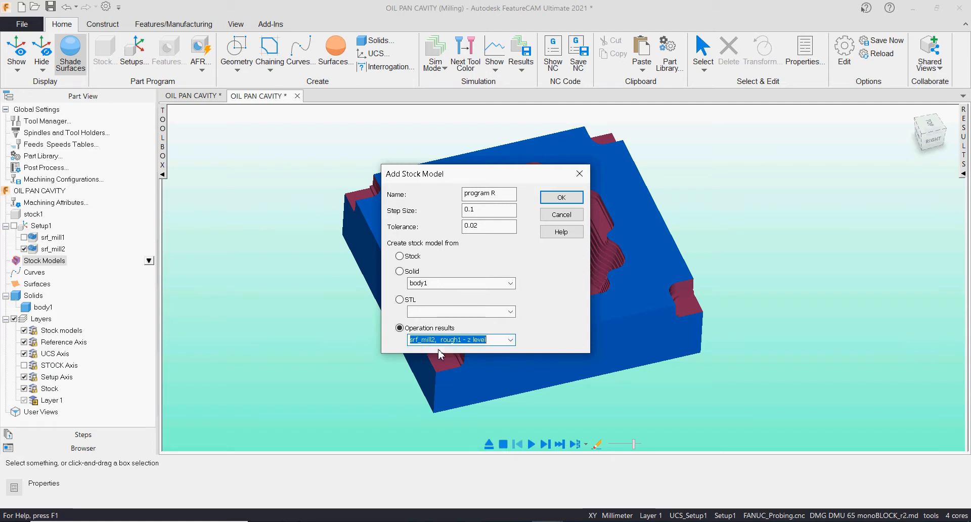
click(562, 197)
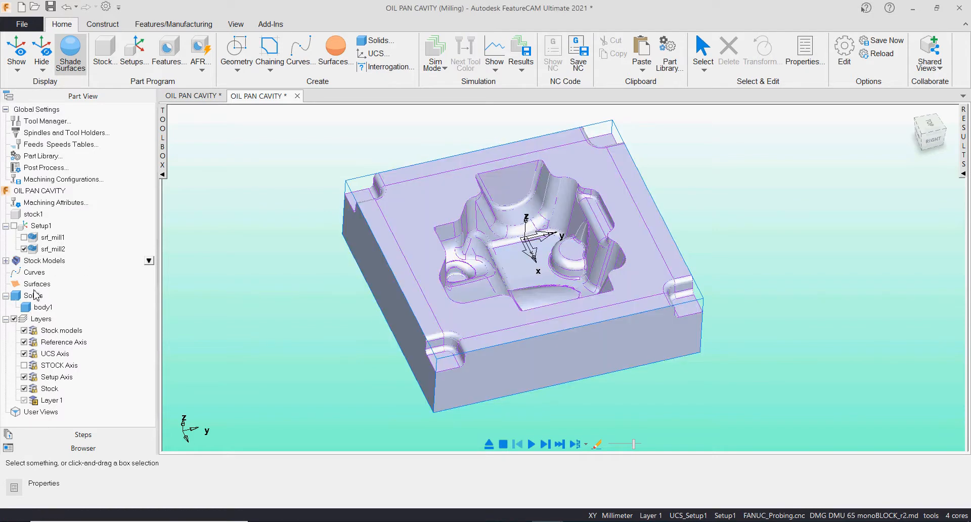
Recompute the program R stock model
click(6, 261)
click(43, 273)
right_click(41, 276)
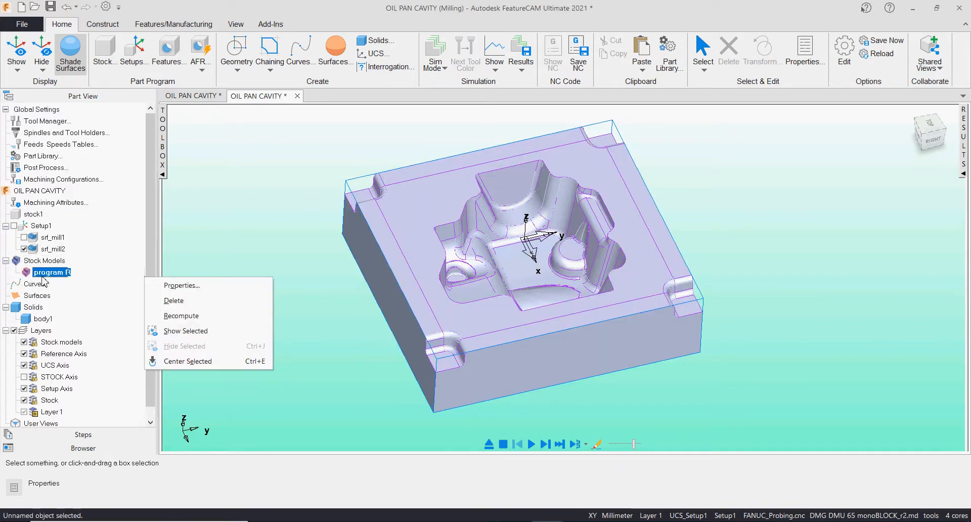
click(195, 316)
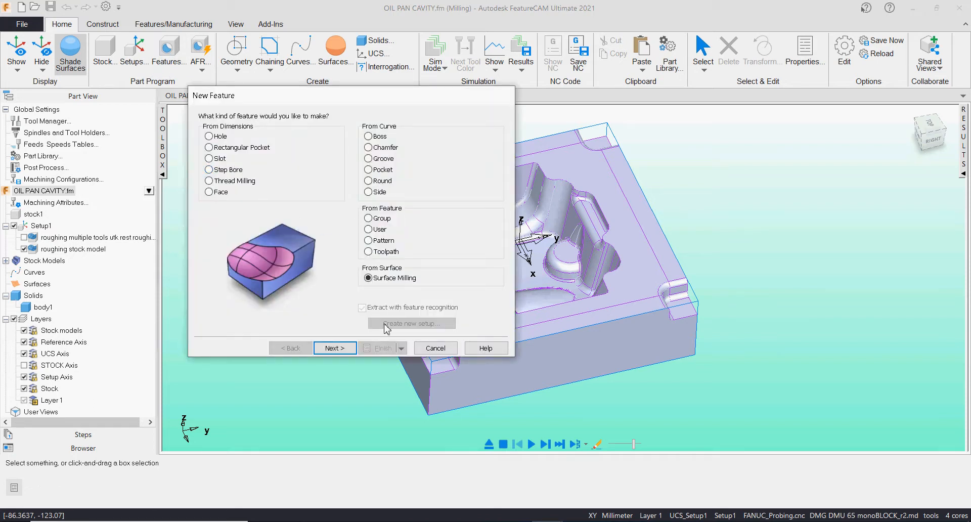
Start a Surface Milling feature and add all surfaces of the oil pan cavity block as its part surfaces
click(347, 349)
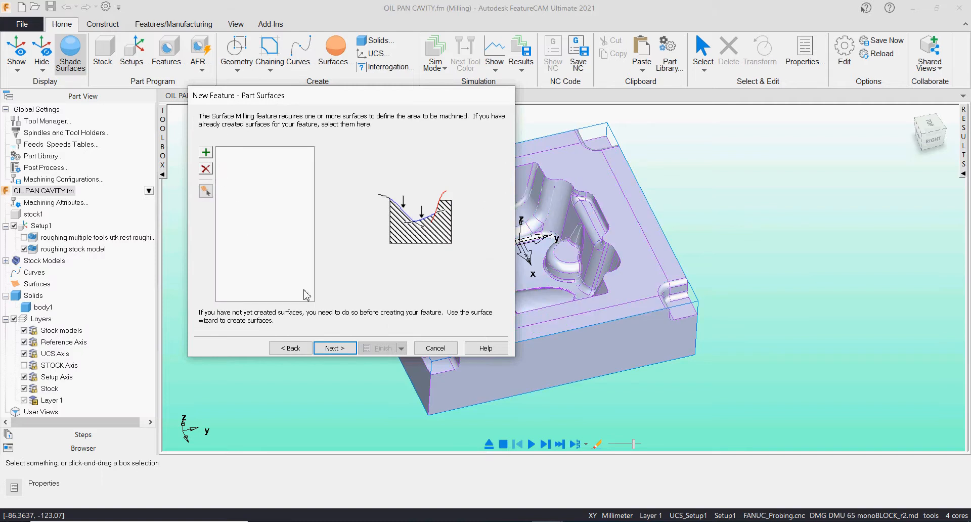
scroll(834, 379, down, 4)
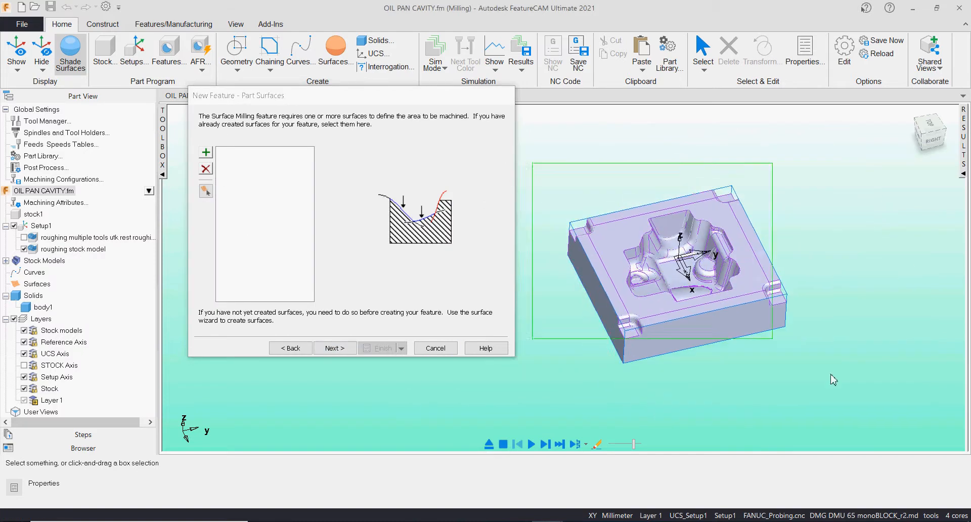
drag(830, 374, 892, 418)
click(209, 156)
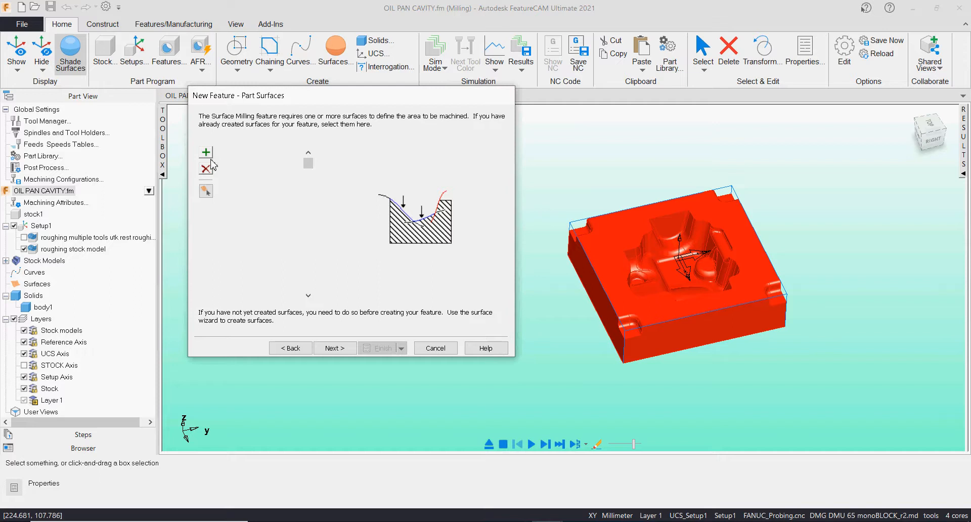
Define the feature as a single Z Level roughing operation with the Offset/spiral option
click(336, 348)
click(258, 160)
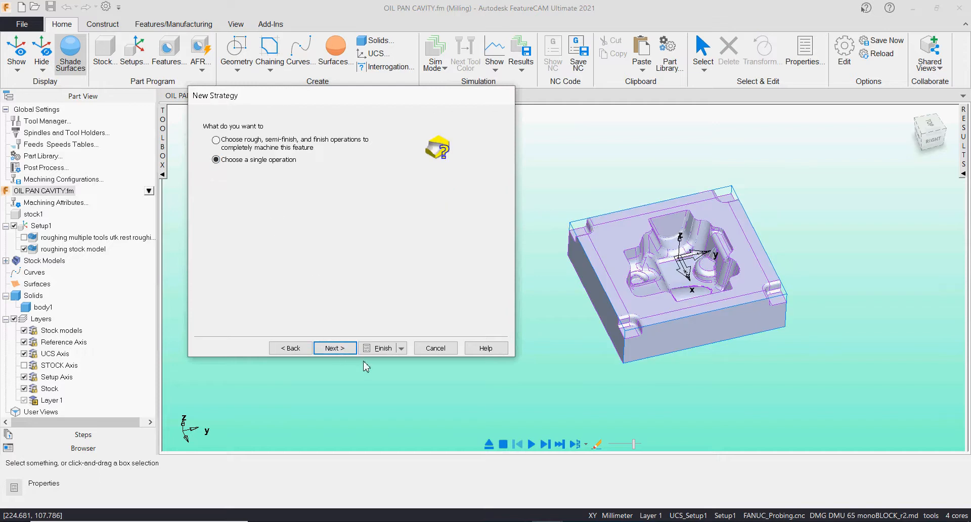
click(331, 348)
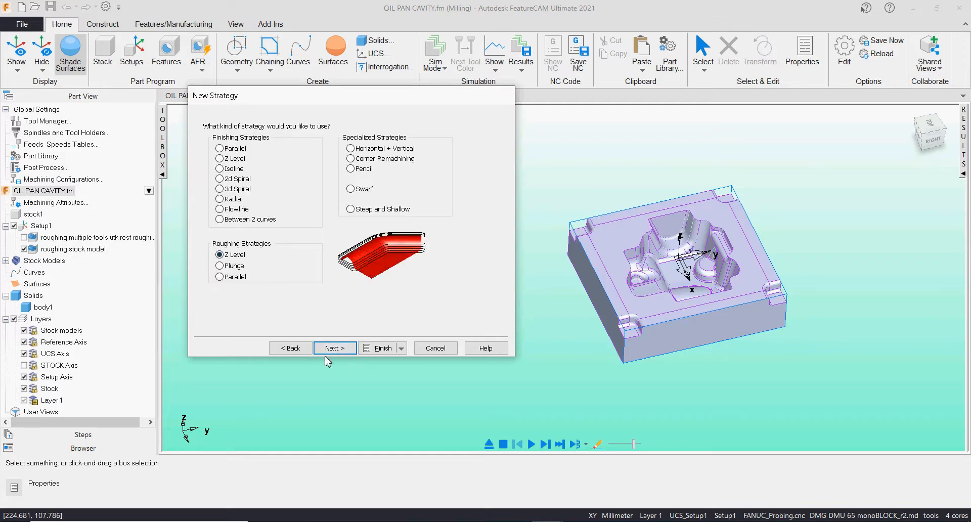
click(332, 349)
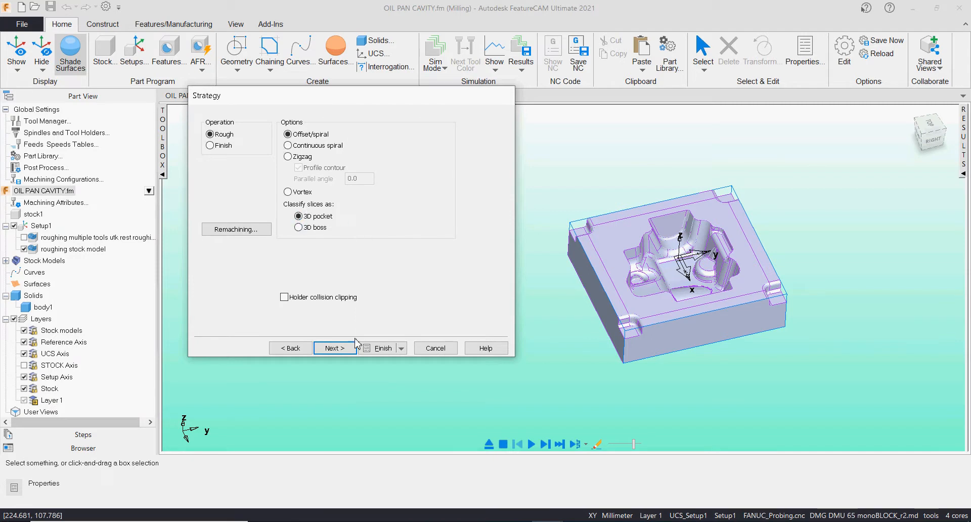
click(334, 348)
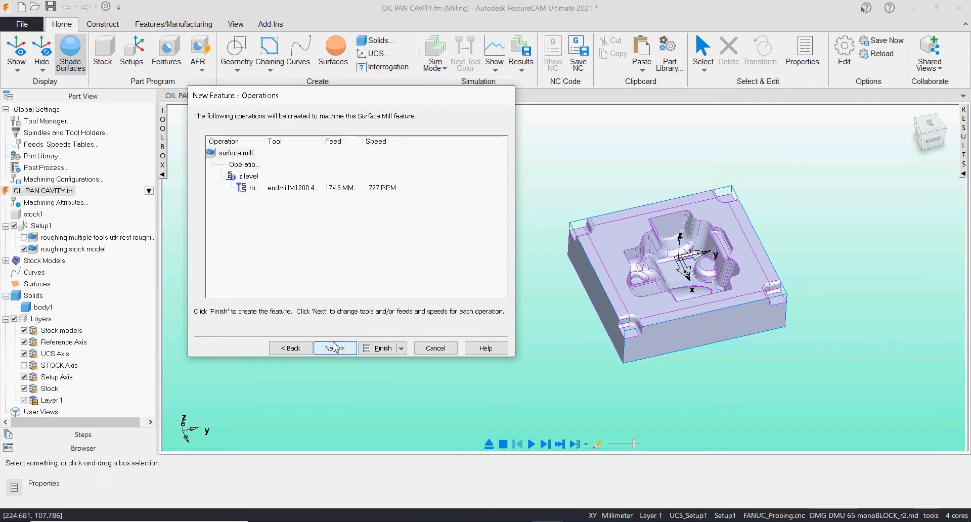
Search the flat end mills for 10 mm diameter, choose endmillM1000:long, and finish creating the feature
click(334, 348)
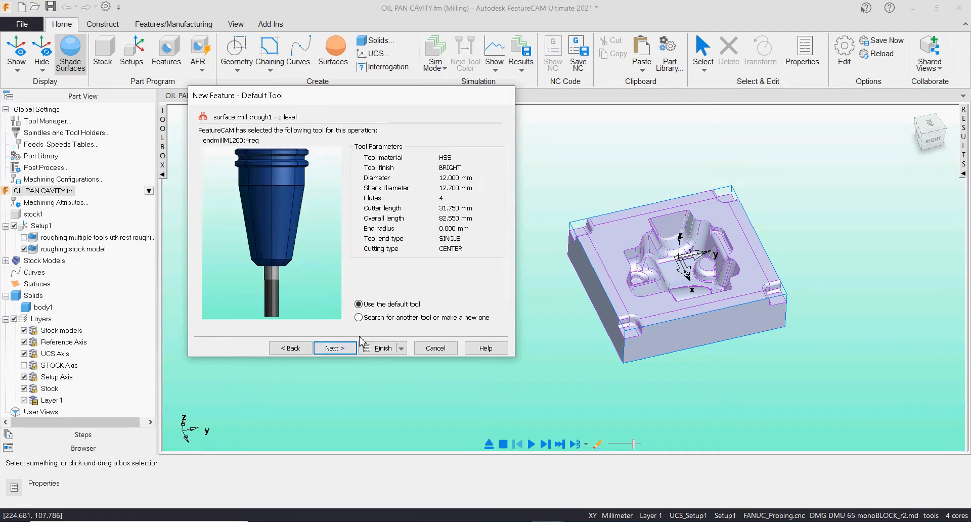
click(358, 318)
click(334, 348)
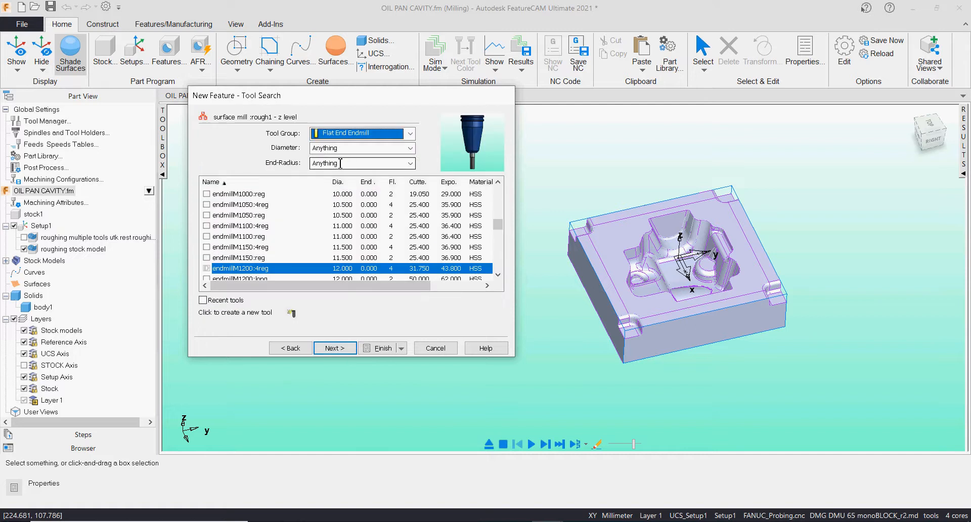
click(355, 148)
text(10)
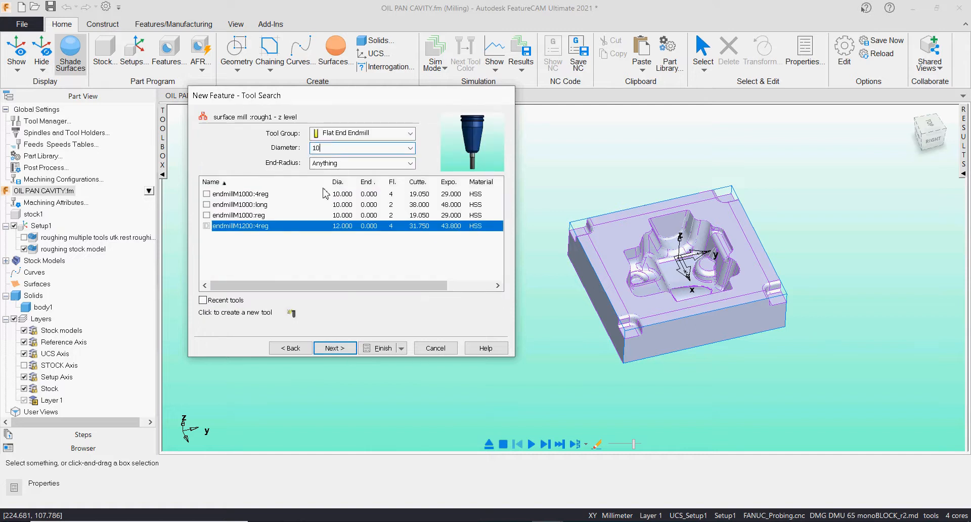
click(243, 216)
click(245, 206)
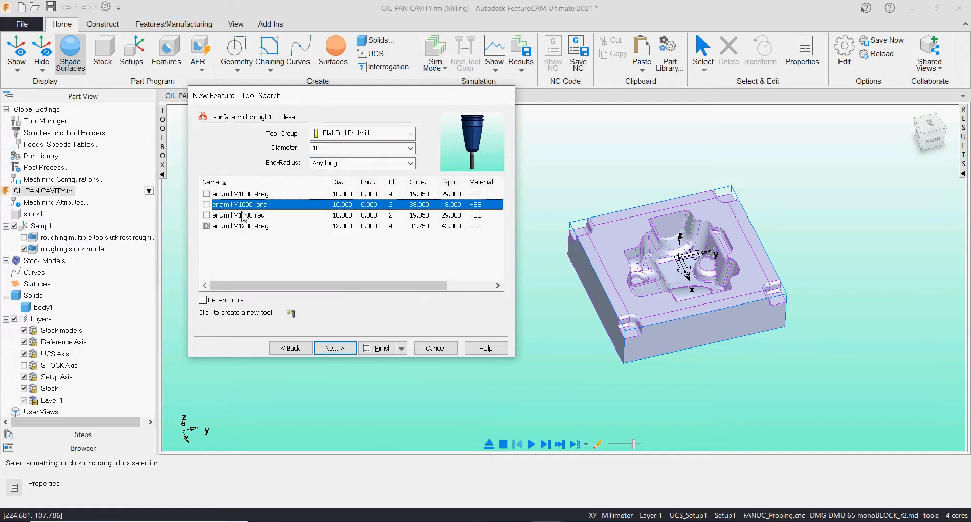
click(334, 348)
click(381, 348)
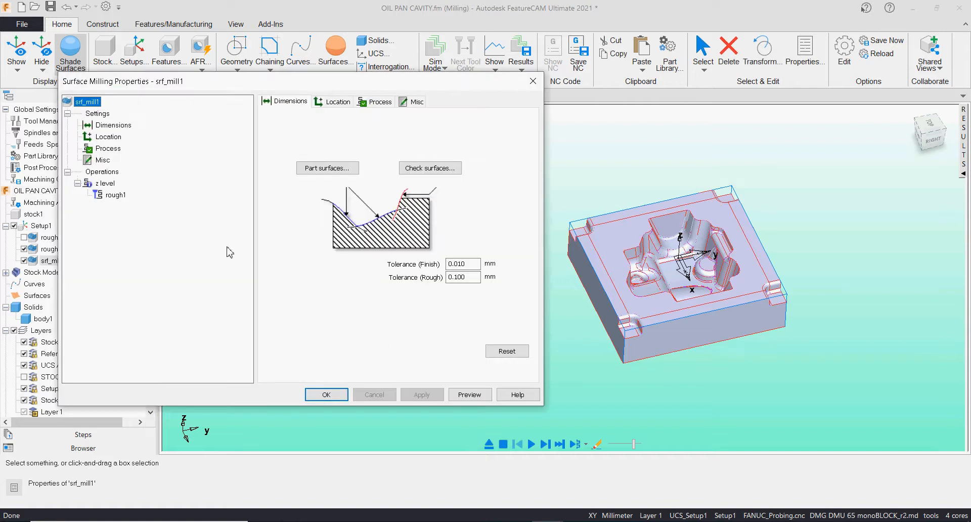
Set the Z-level operation of srf_mill1 to clip material removal with the solid model body1
click(105, 183)
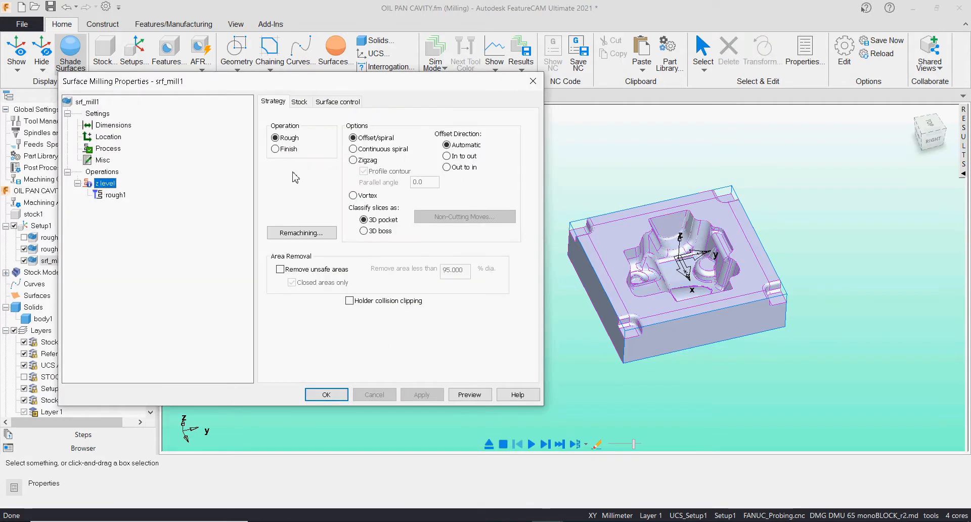
click(299, 103)
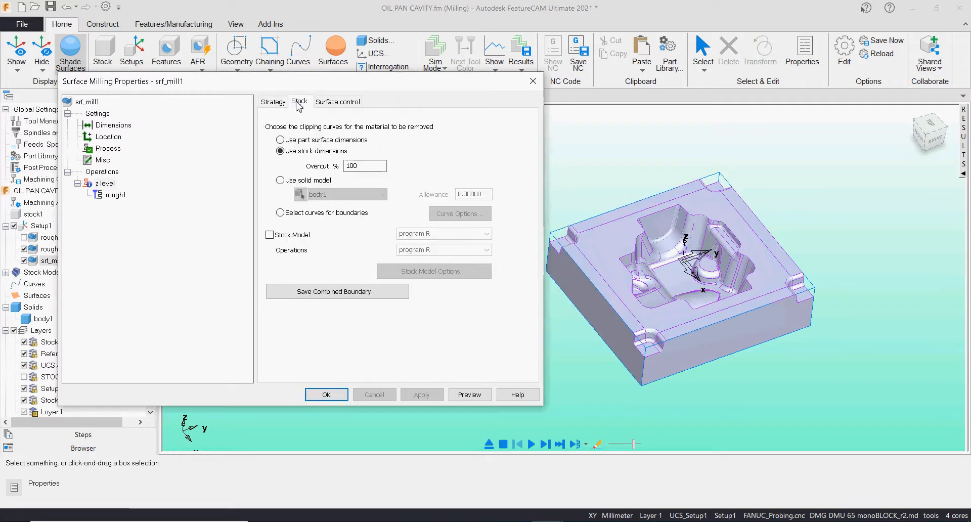
click(281, 180)
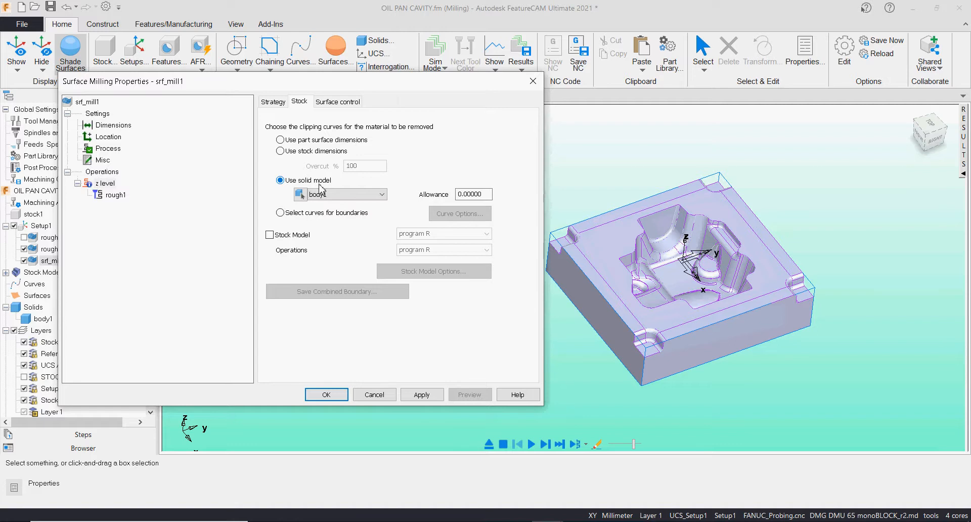
click(322, 194)
click(328, 204)
Enable the stock model program R for the Z-level operation and choose srf_mill2:m-1 as its source operation
click(292, 236)
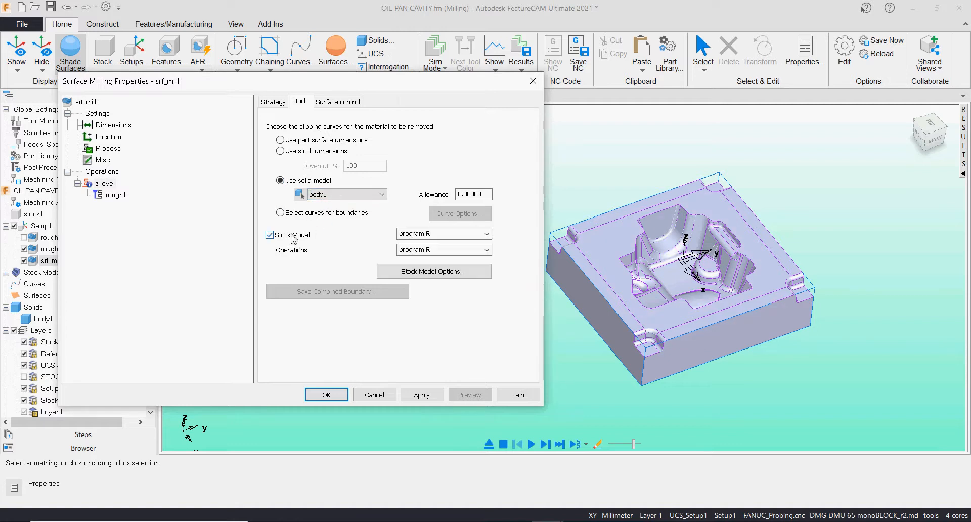
click(471, 238)
click(487, 233)
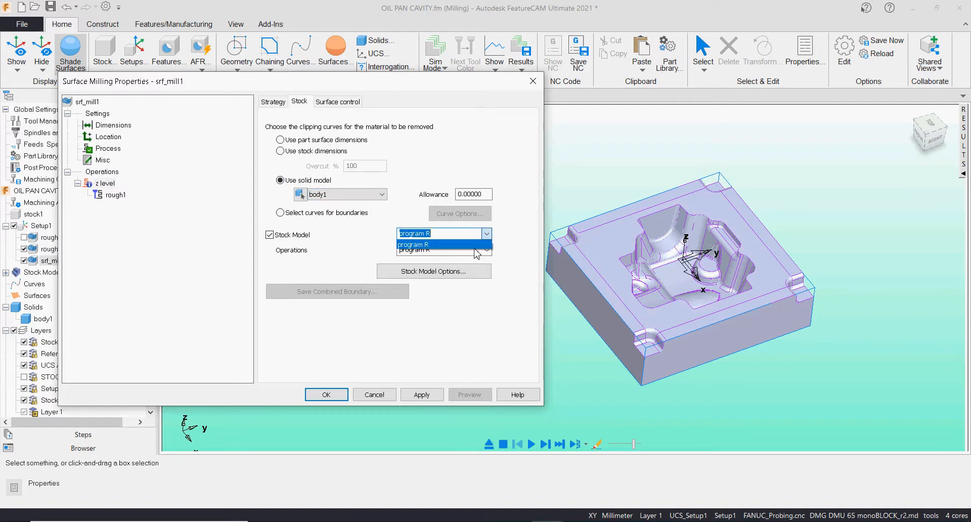
click(457, 245)
click(487, 250)
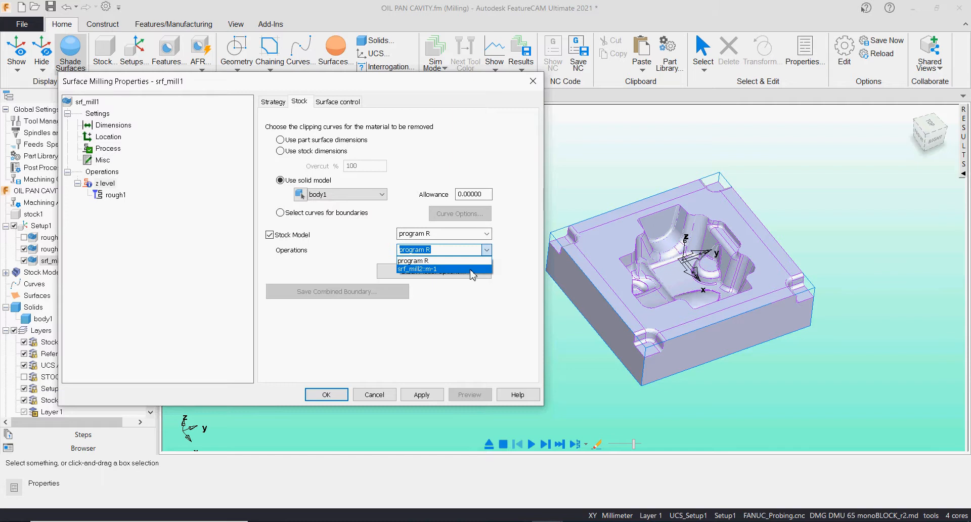
click(444, 269)
Set the stock model to detect material thicker than 0.5, set the solid model allowance to 0.2, and accept the milling properties
click(441, 273)
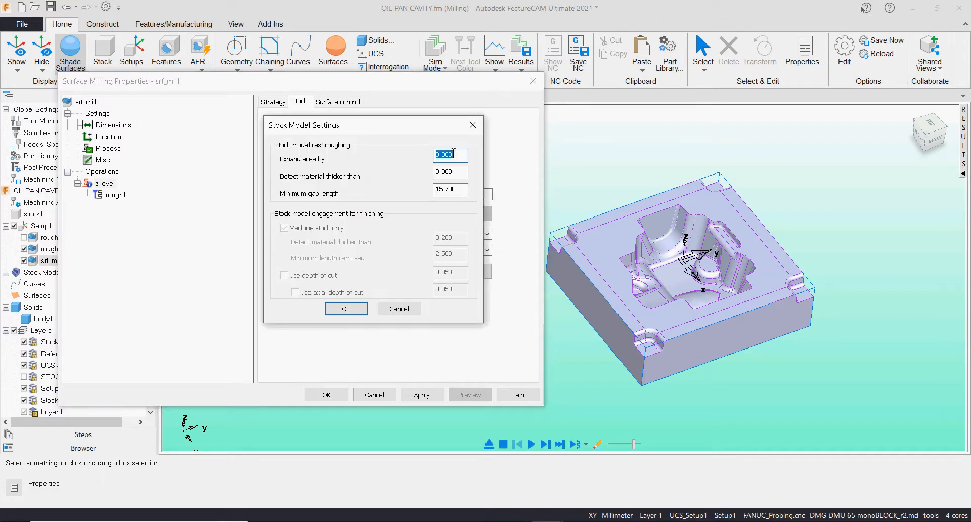
key(Tab)
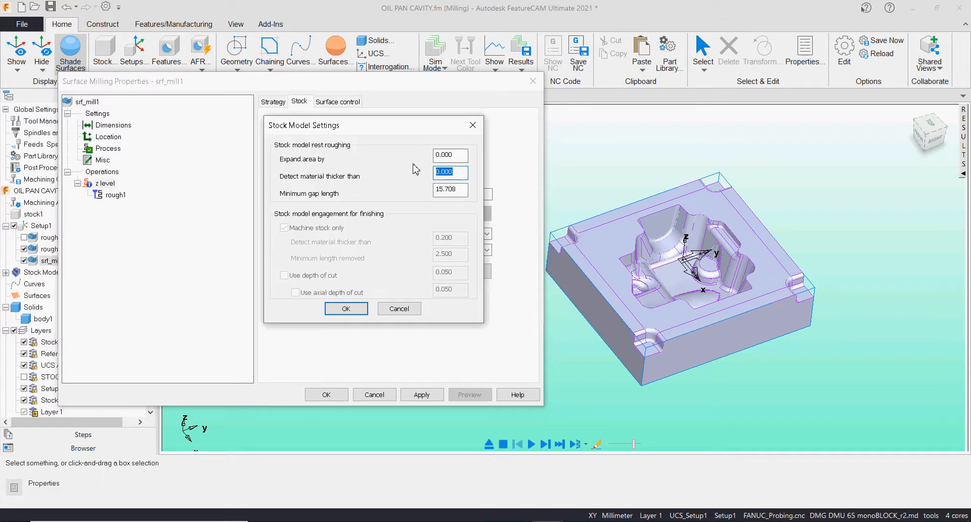
drag(455, 158, 432, 158)
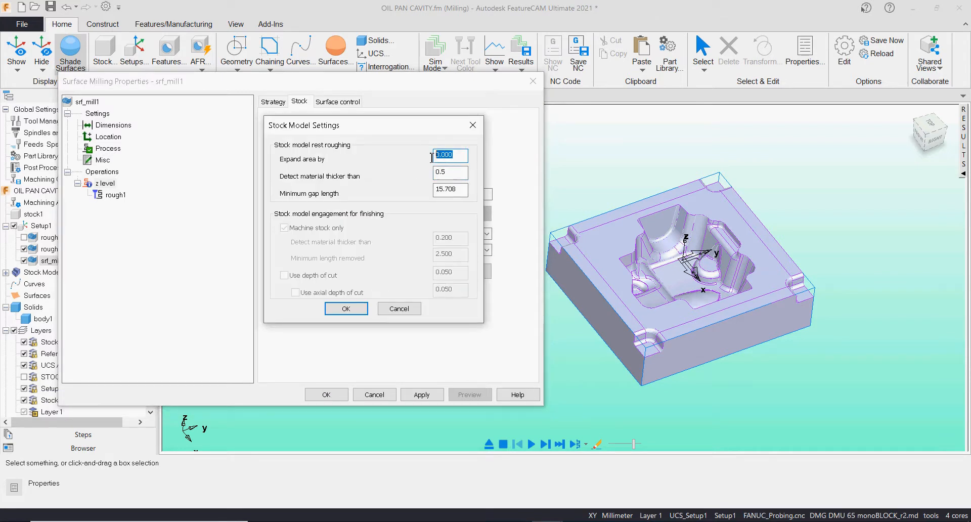
click(346, 309)
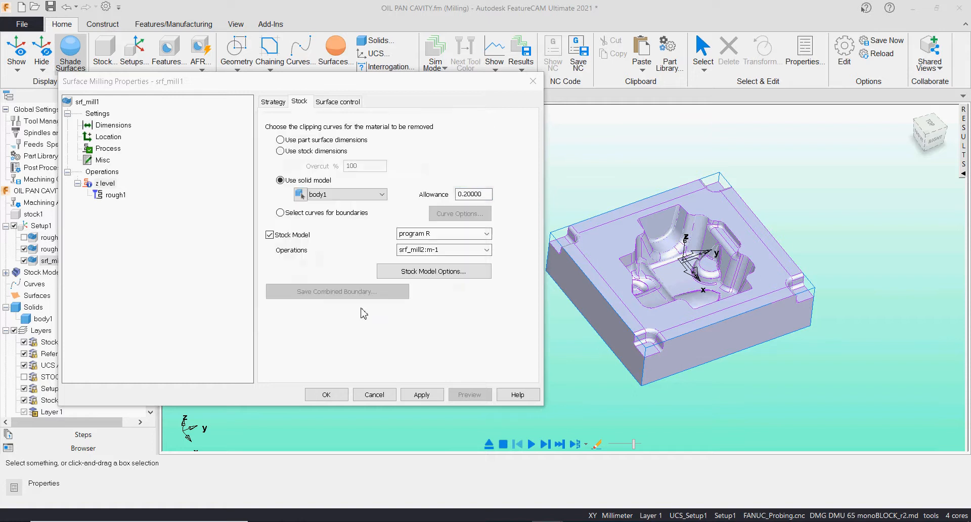
click(421, 395)
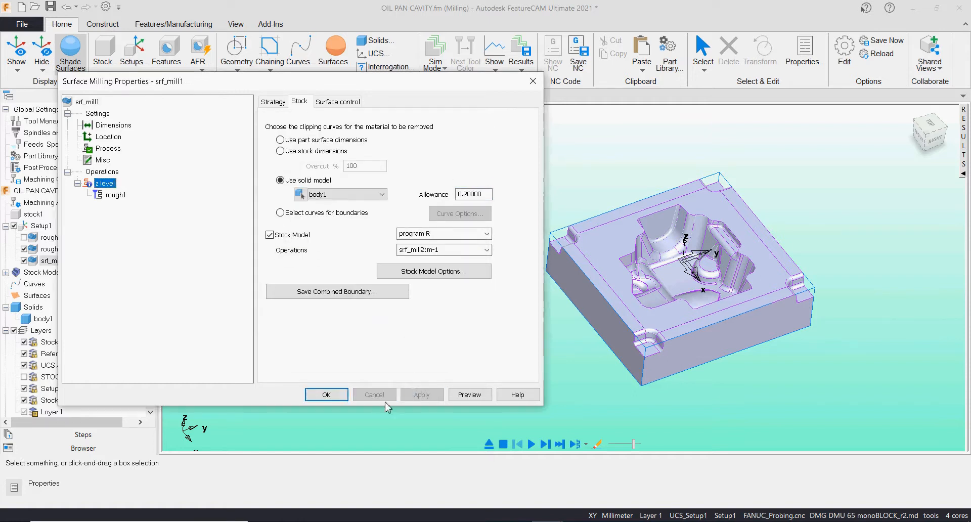
click(332, 398)
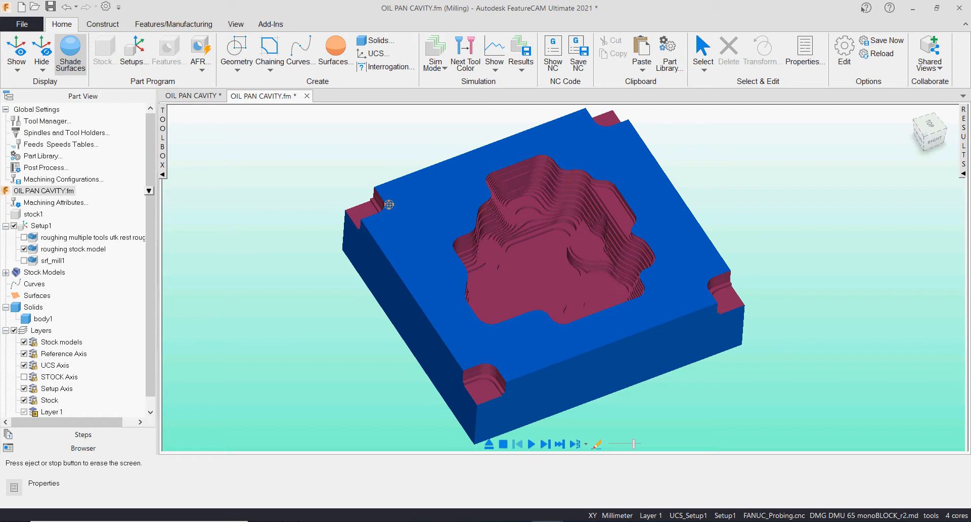
Use the simulation results as the starting point, then exclude the roughing stock model feature and include srf_mill1
click(521, 70)
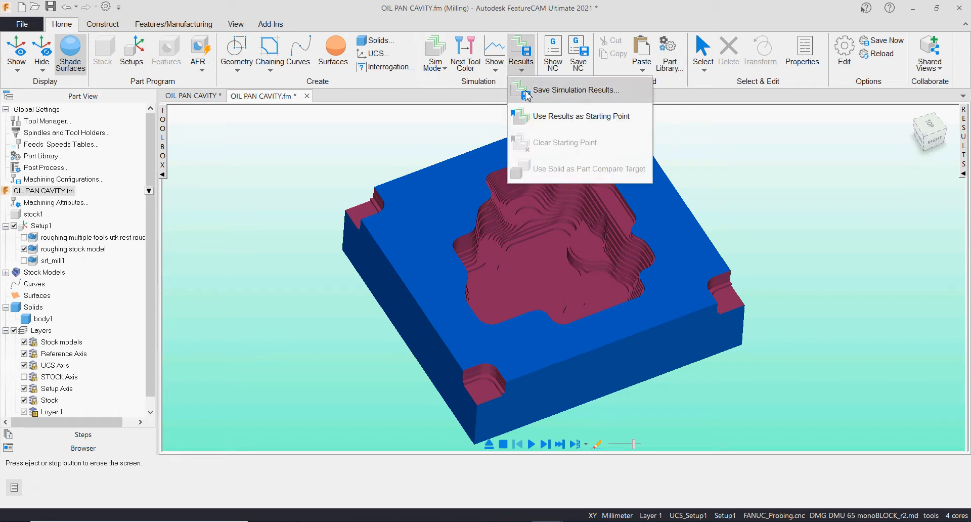
click(540, 116)
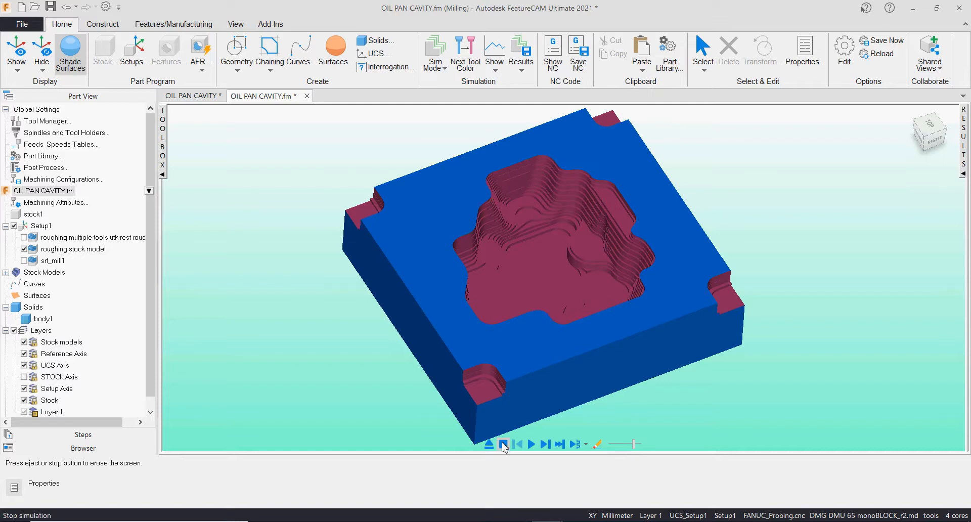
click(24, 248)
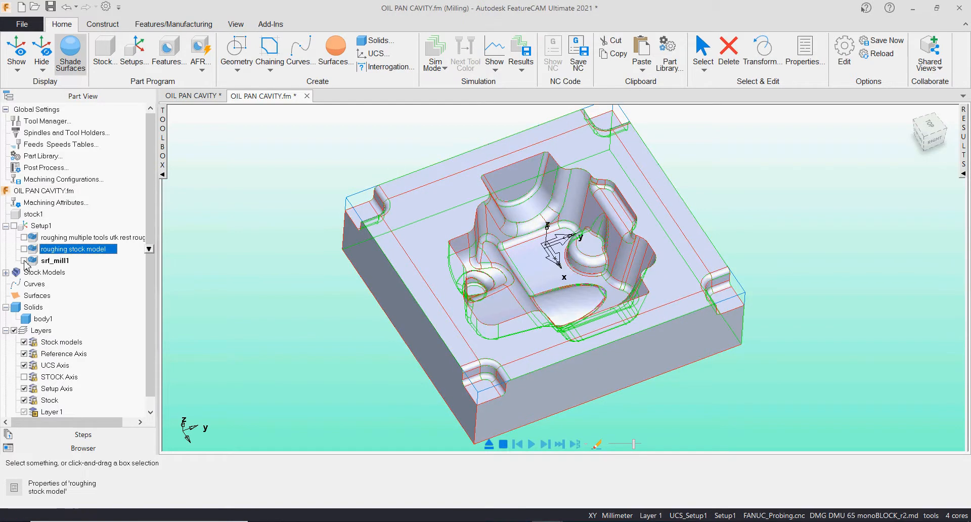
click(24, 261)
Review the stock settings of srf_mill1's Z-level operation, including its solid model boundary and stock model source
double_click(56, 260)
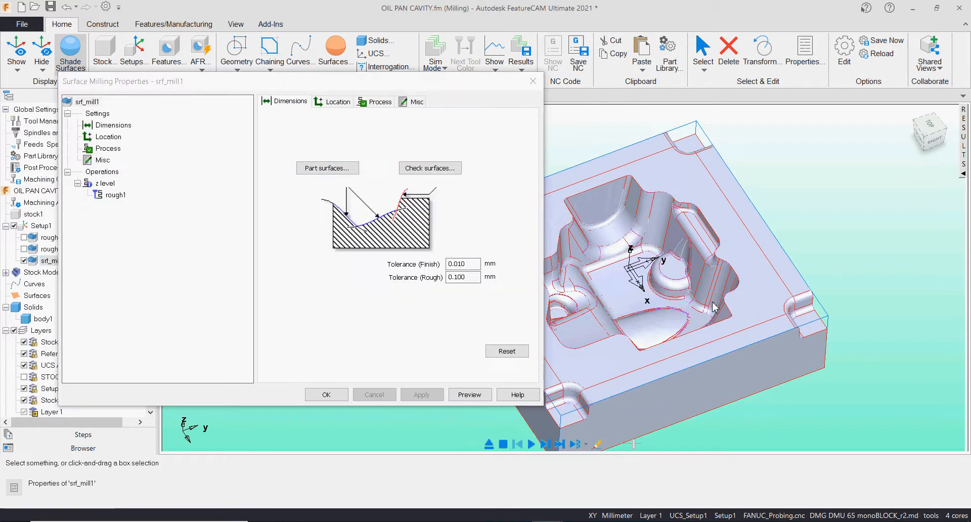
click(110, 195)
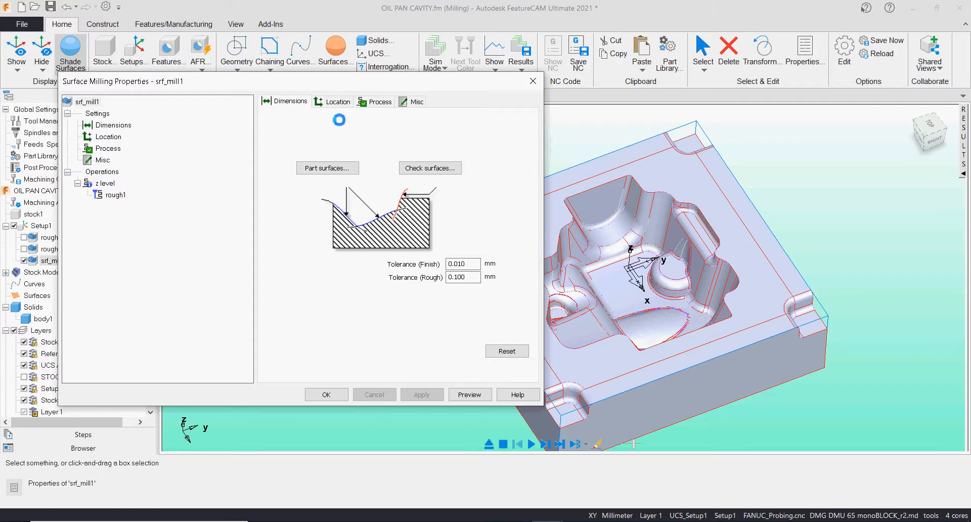
click(105, 184)
click(306, 103)
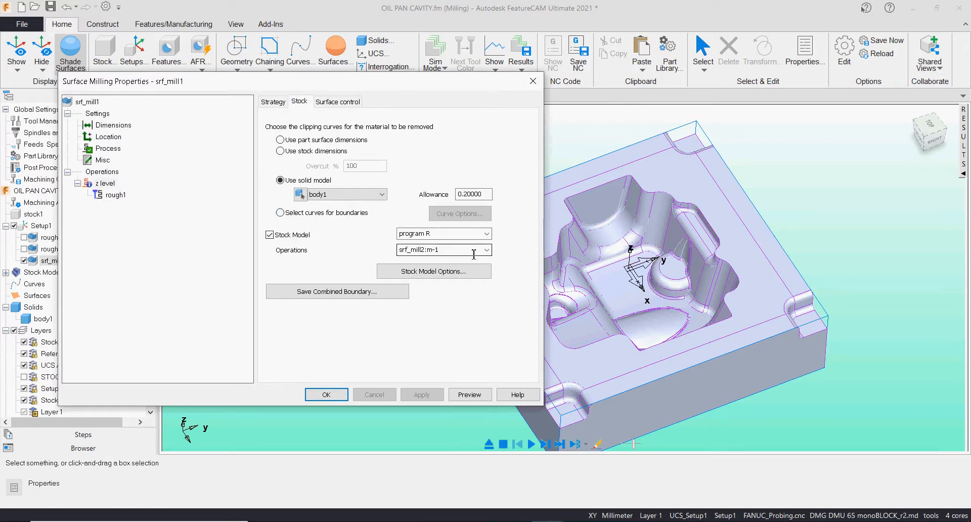
click(342, 400)
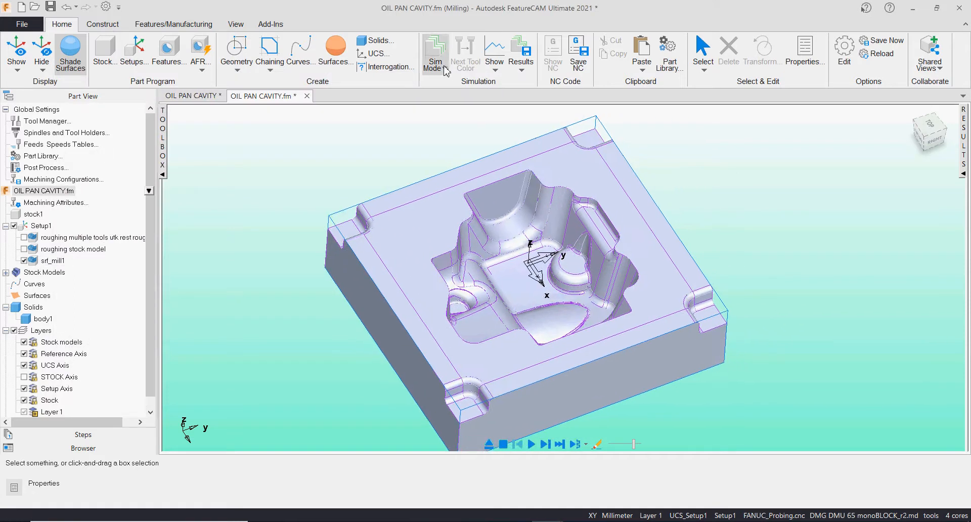
Rename the srf_mill1 feature as rest 10
click(53, 261)
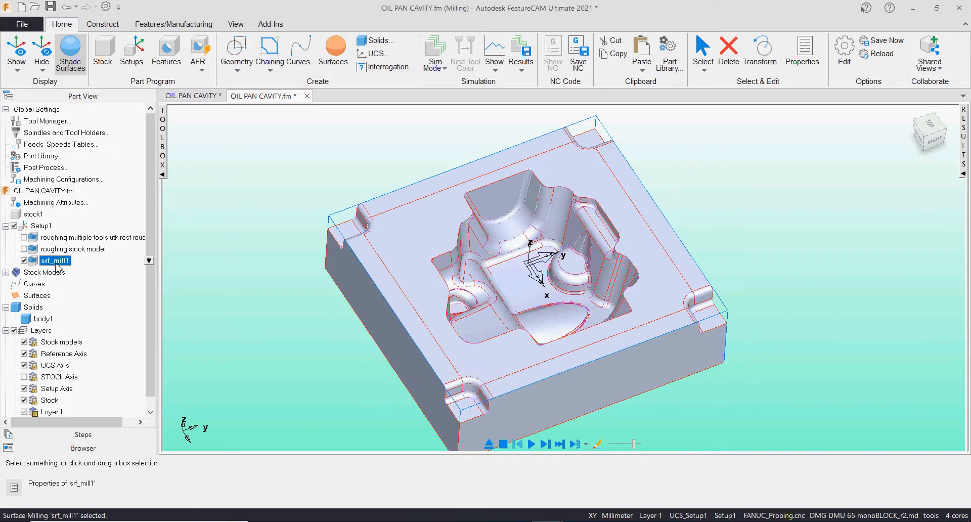
key(F2)
text(res)
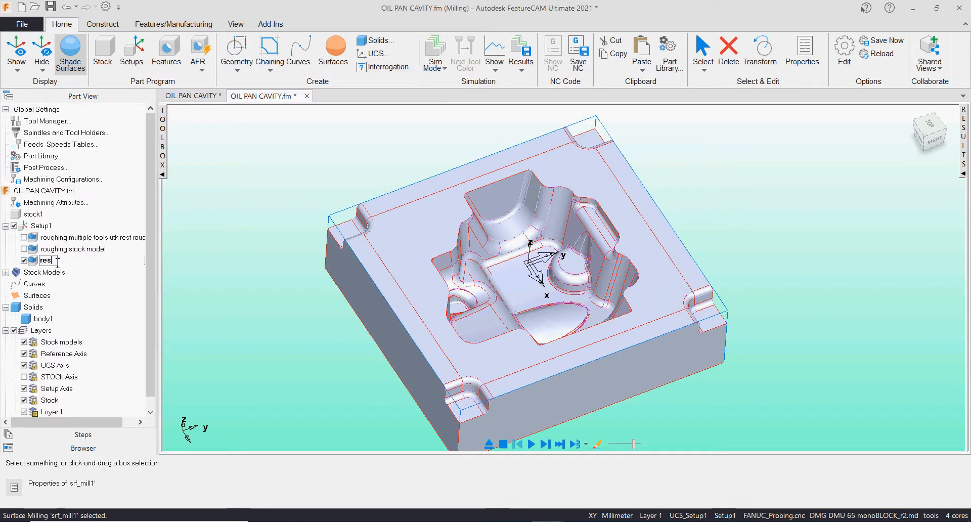
text(t)
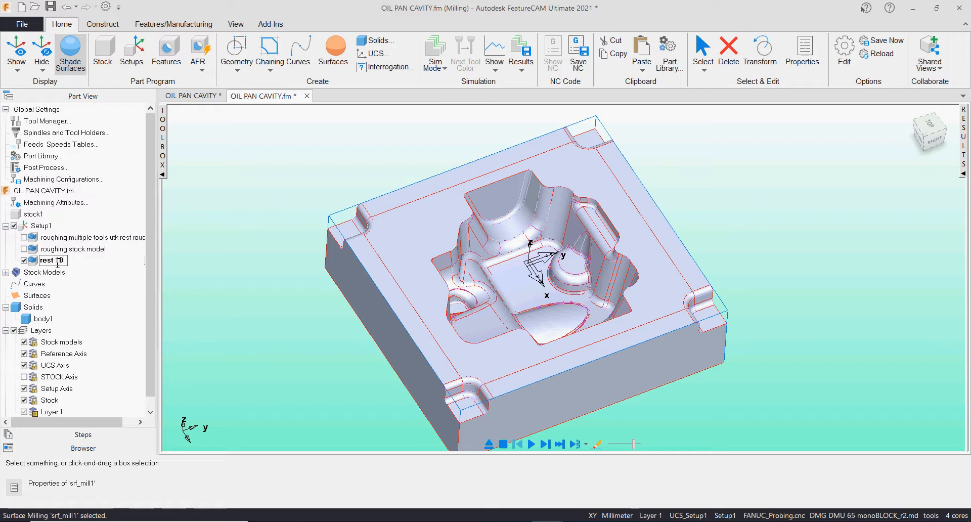
text( 10)
key(Return)
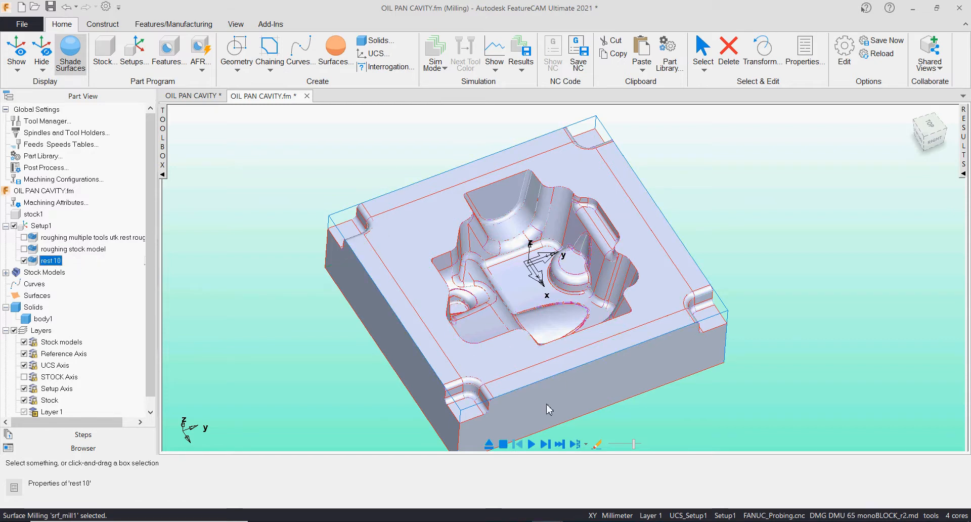
Advance the rest 10 simulation to the tool's first moves and change the simulation tool color to teal
click(545, 445)
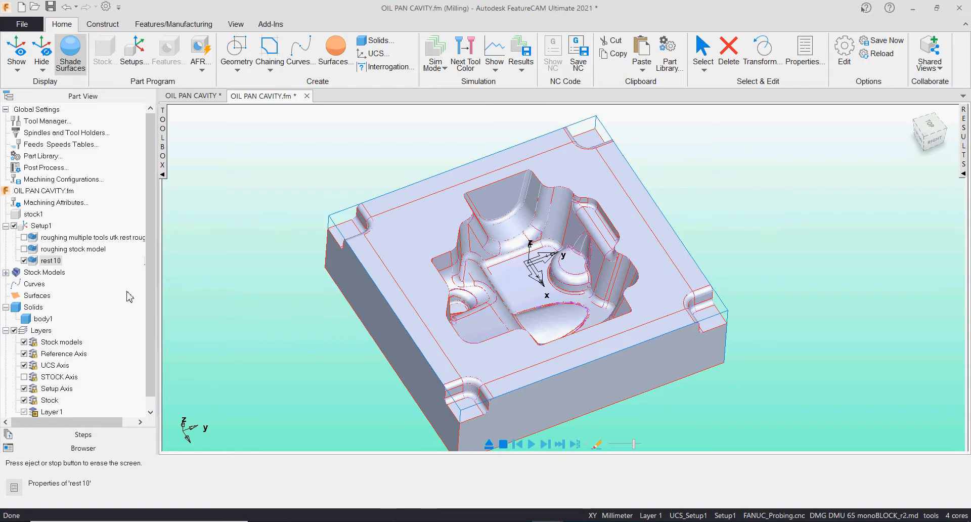
middle_drag(516, 343, 502, 332)
scroll(501, 333, down, 1)
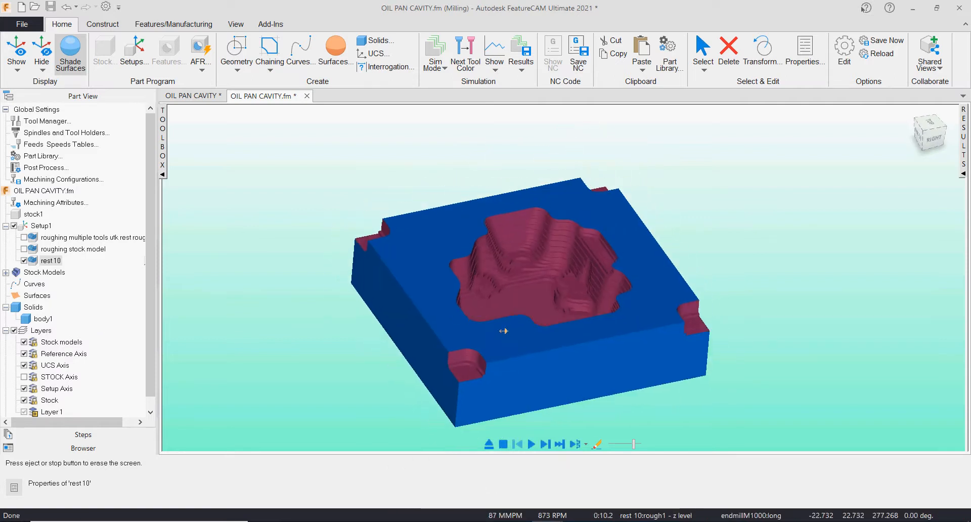
scroll(579, 358, up, 1)
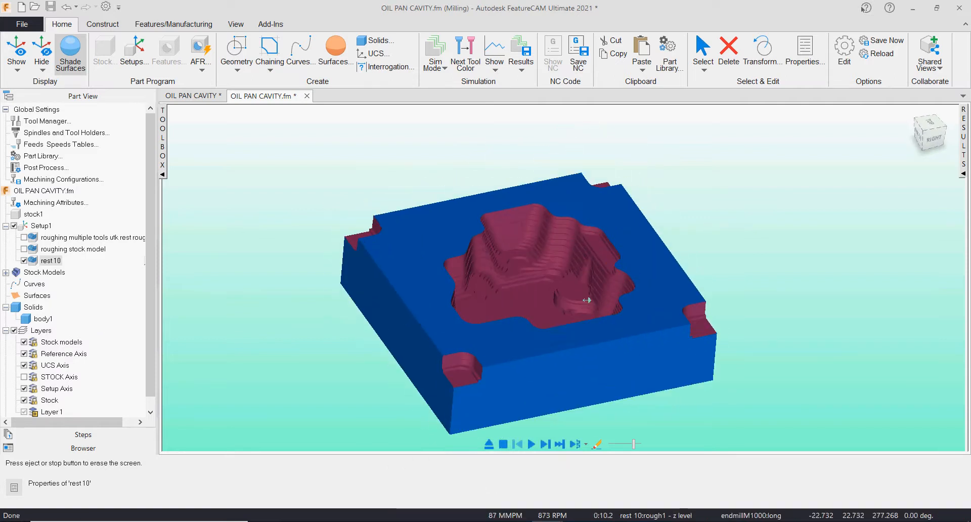
click(545, 445)
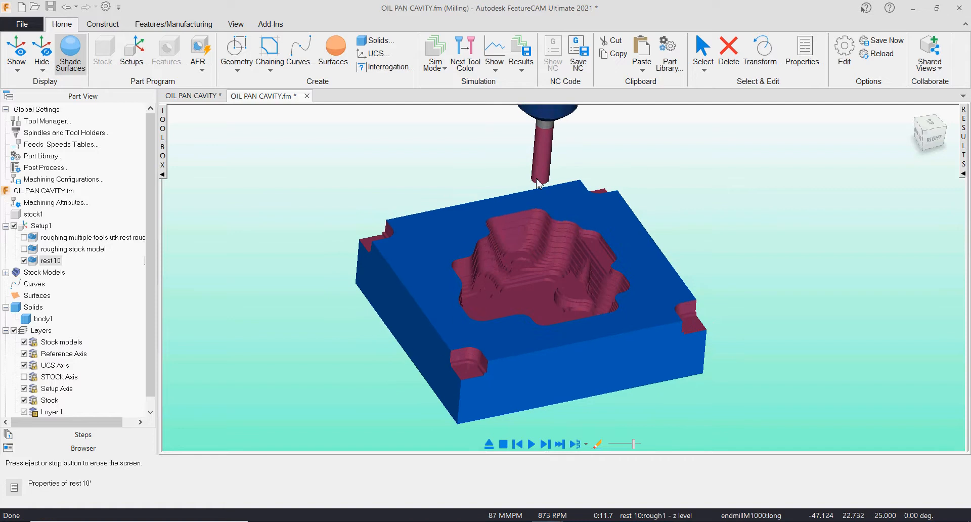
click(464, 56)
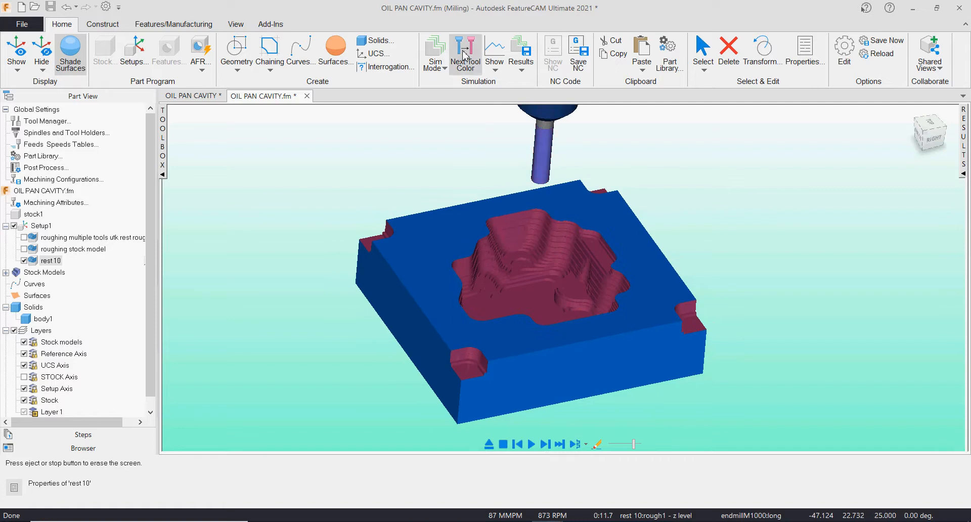
click(469, 54)
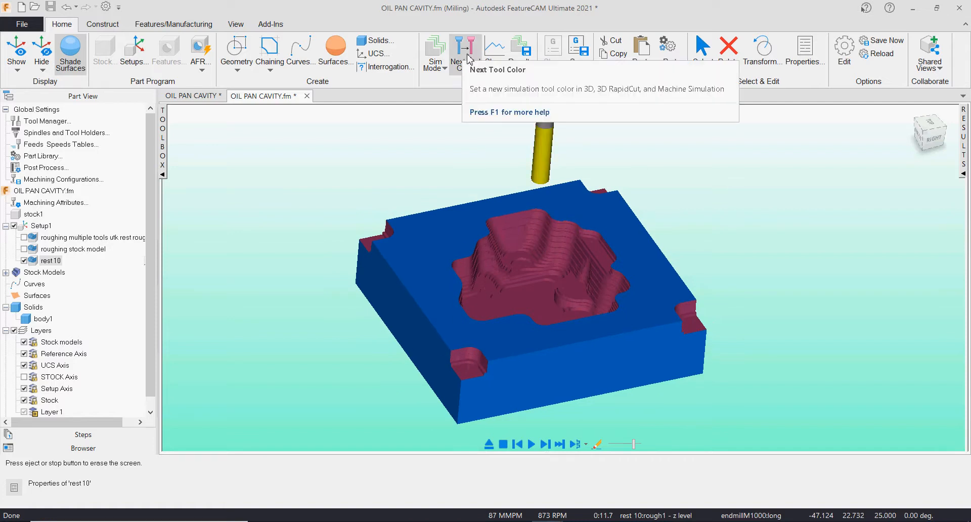
click(468, 53)
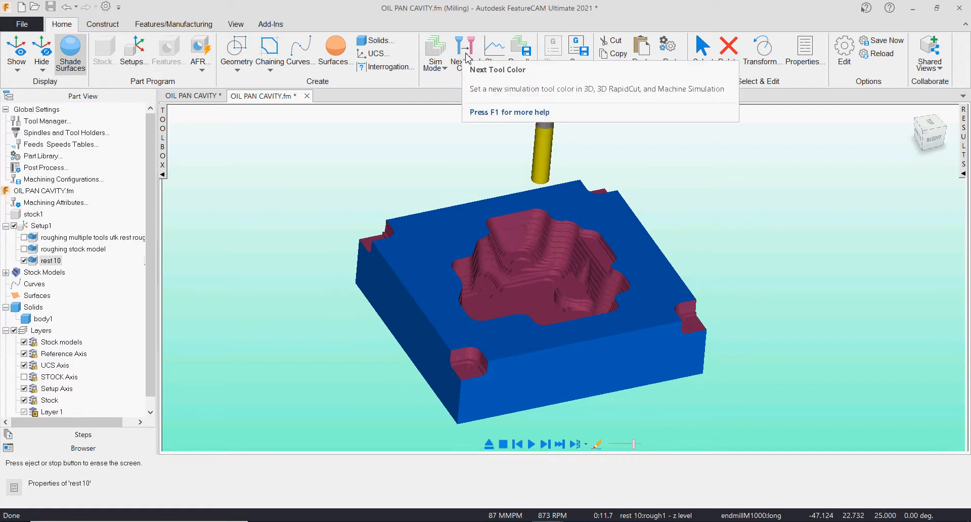
Play the rest 10 simulation to the end, slowing the playback partway and raising it back to full speed
click(531, 444)
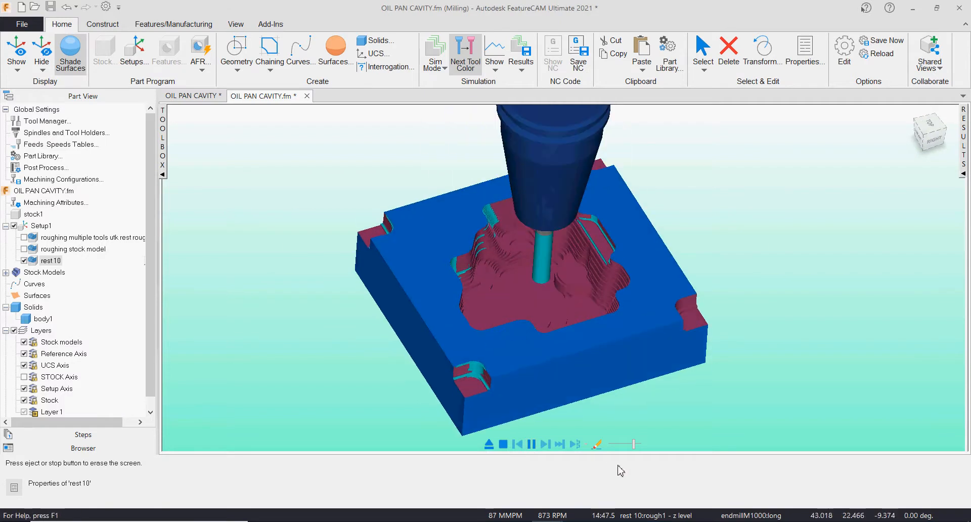
drag(634, 444, 617, 449)
scroll(530, 368, up, 2)
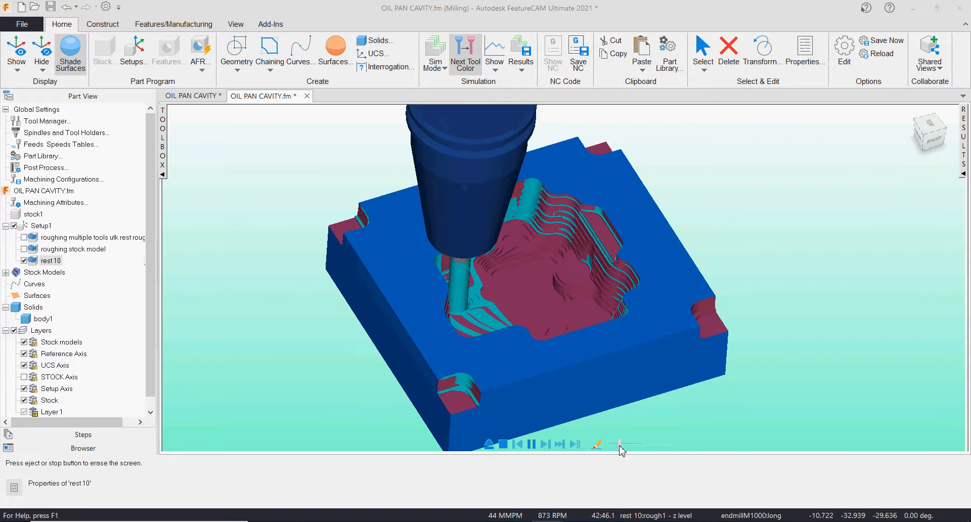
drag(618, 450, 639, 450)
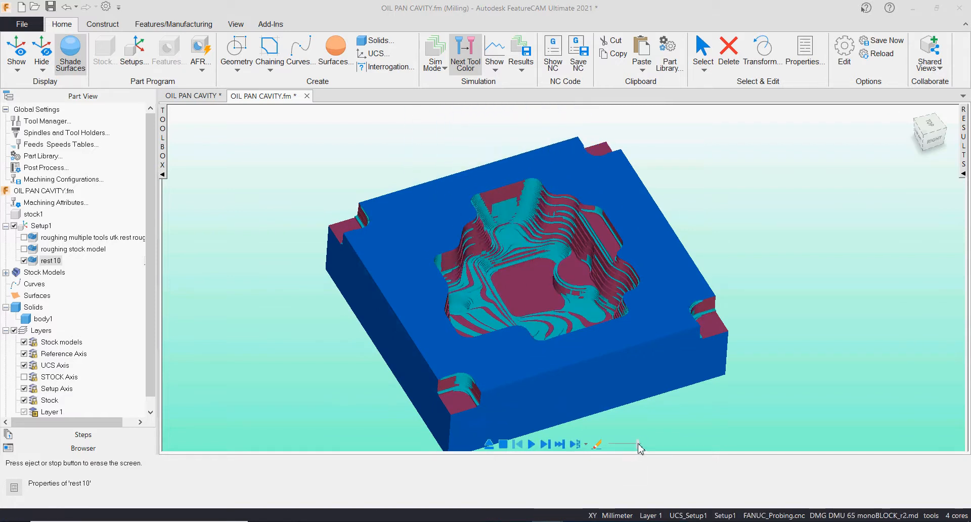
Use the rest 10 simulation results as the new starting point and stop the simulation
click(521, 63)
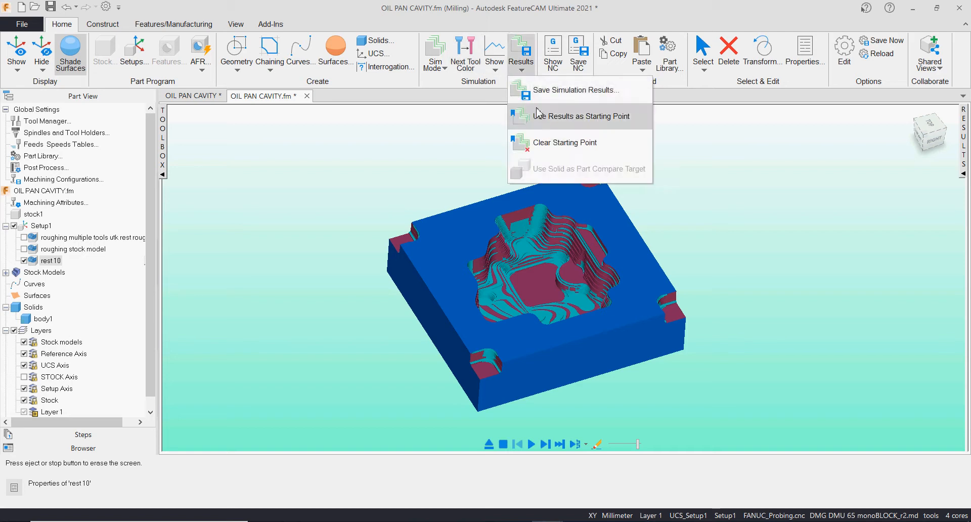
click(540, 116)
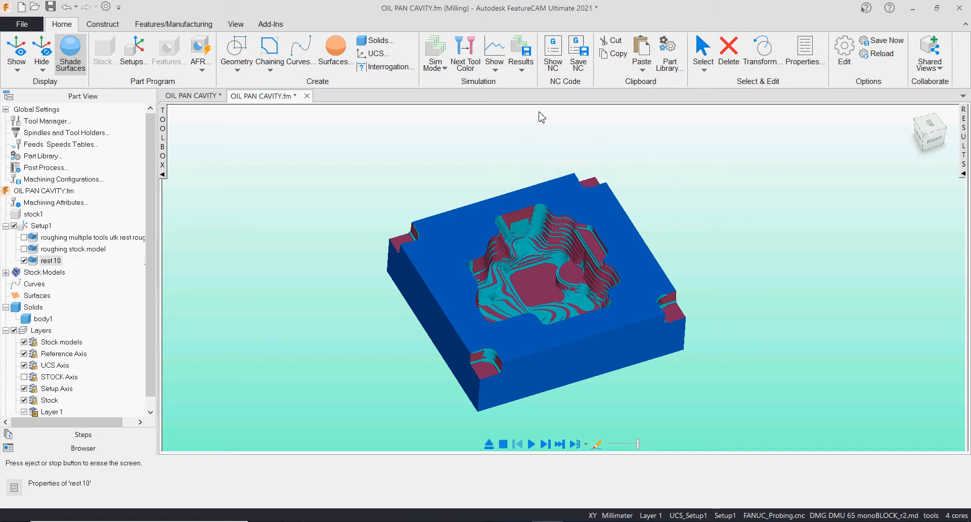
click(503, 443)
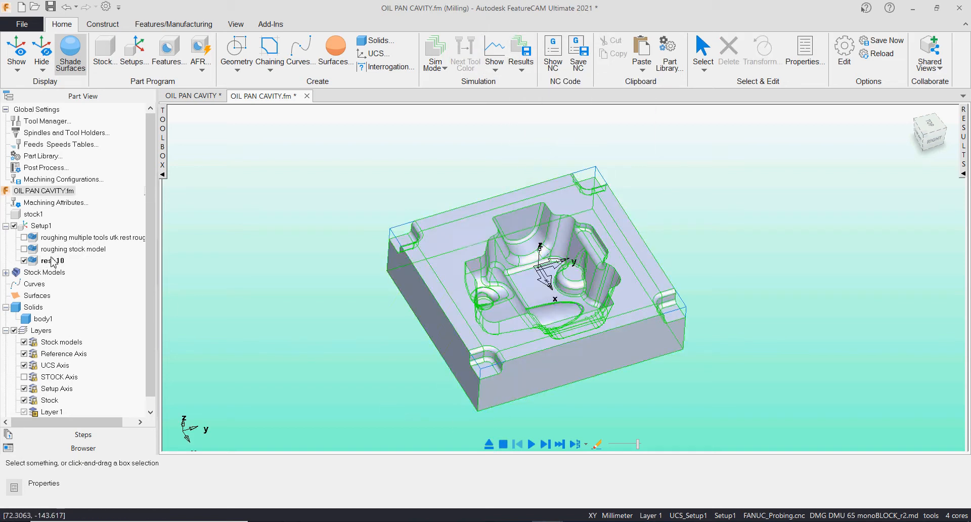
Add the rest 10 rough1 - z level operation to the program R stock model and accept its properties
click(5, 273)
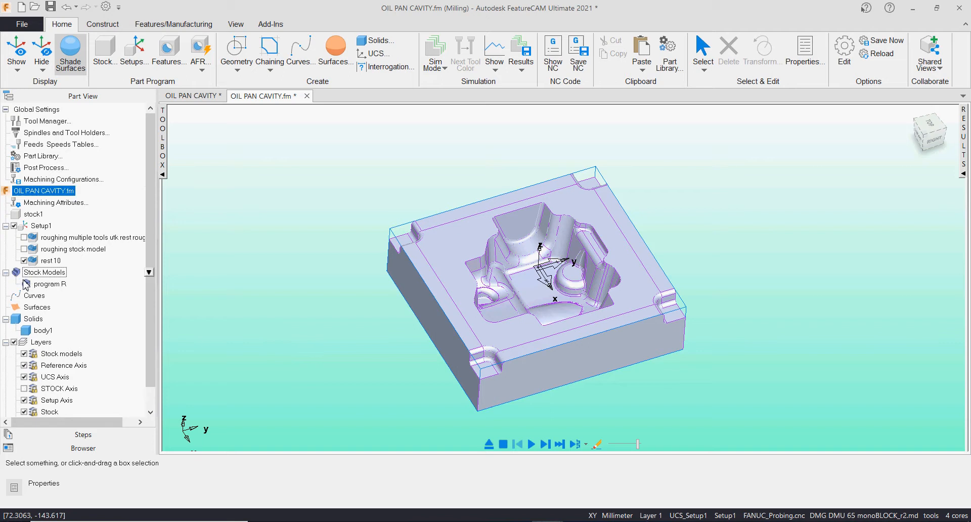
click(49, 284)
right_click(146, 289)
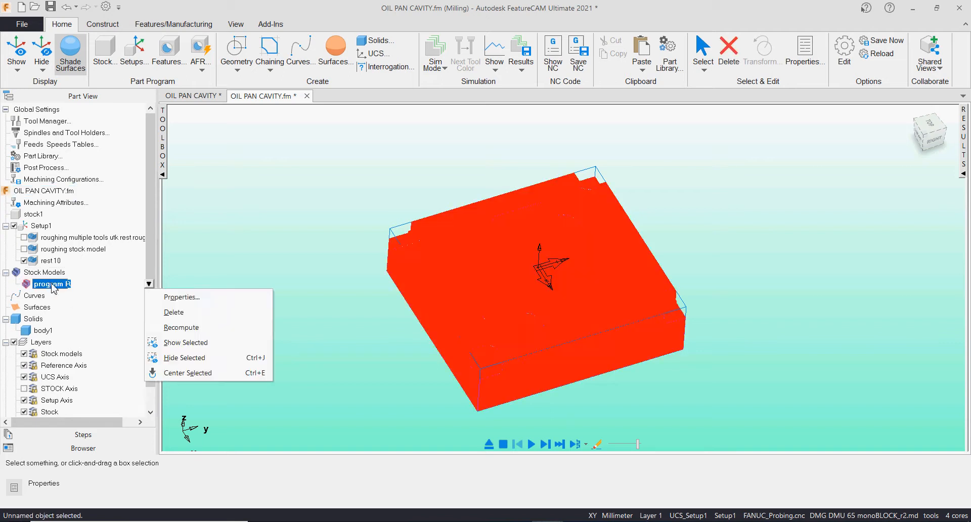
click(193, 299)
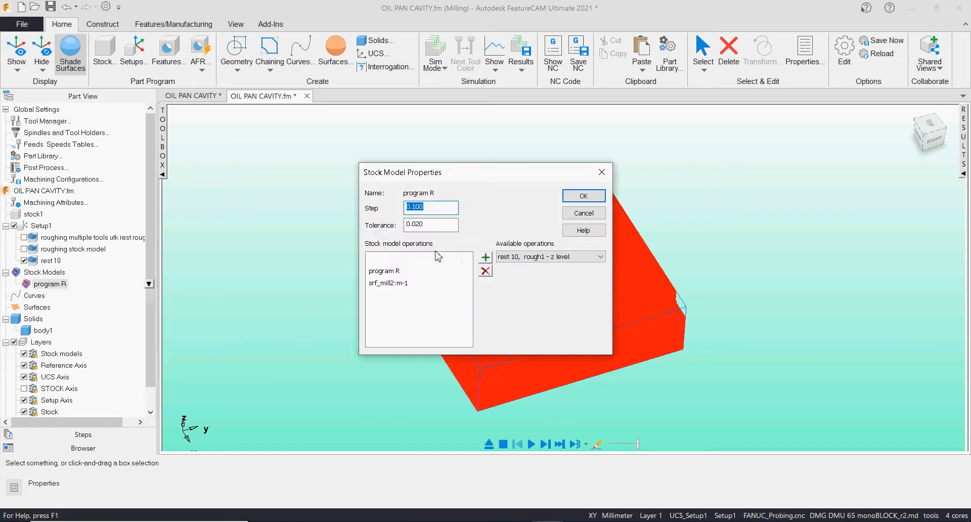
click(529, 257)
click(529, 267)
click(486, 257)
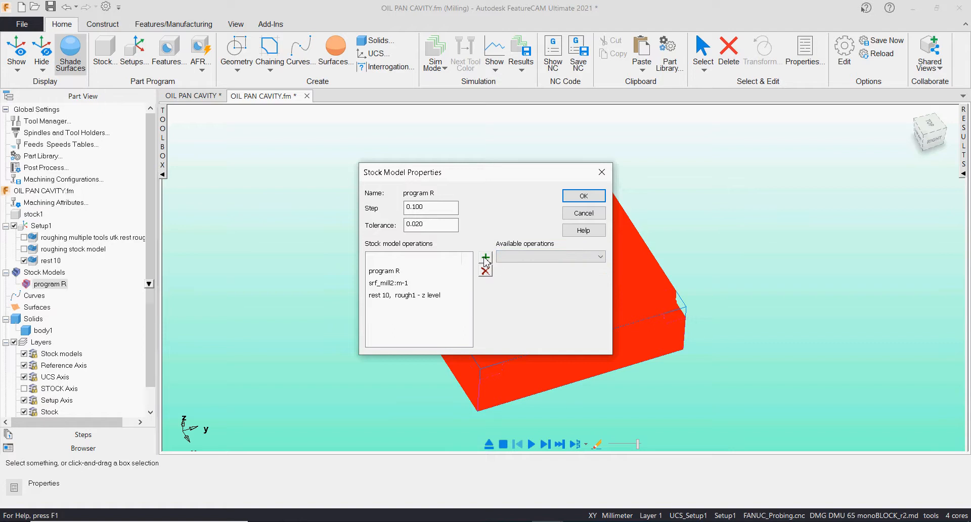
click(589, 197)
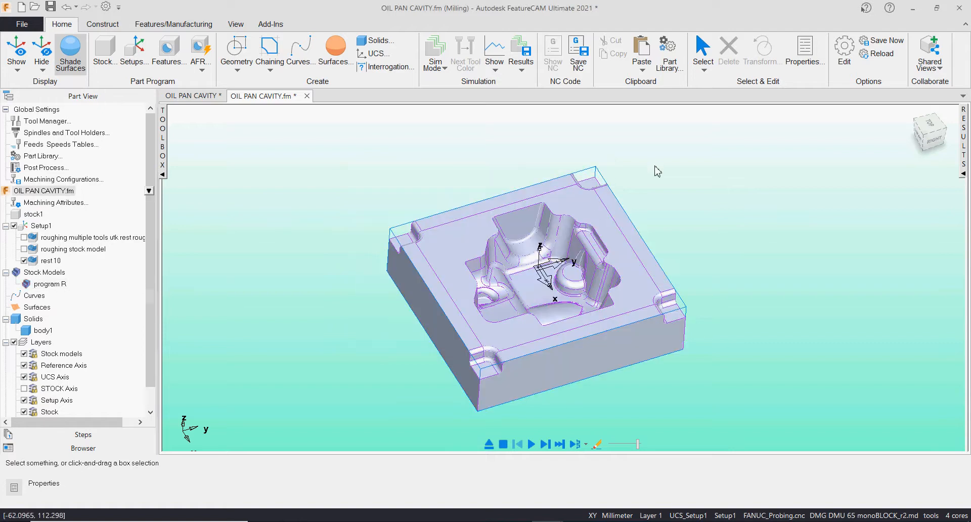
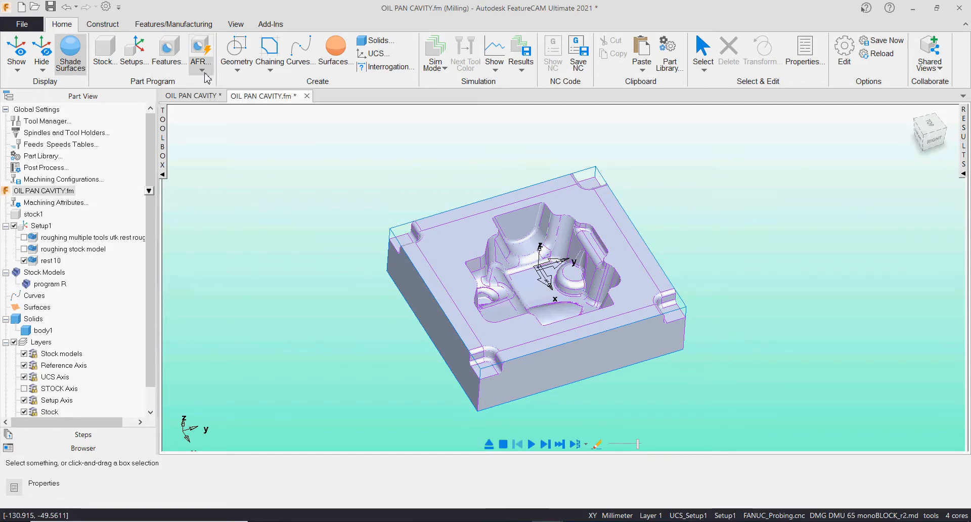
double_click(36, 262)
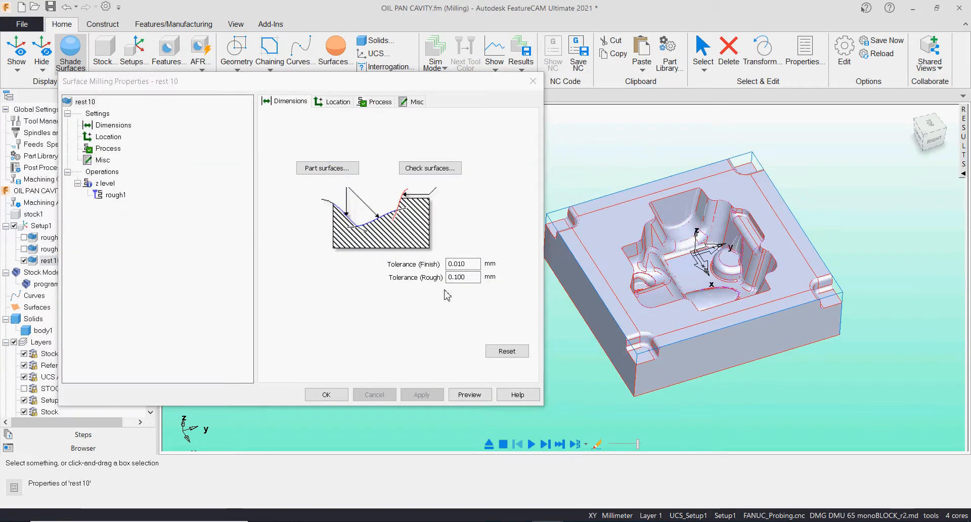
click(326, 394)
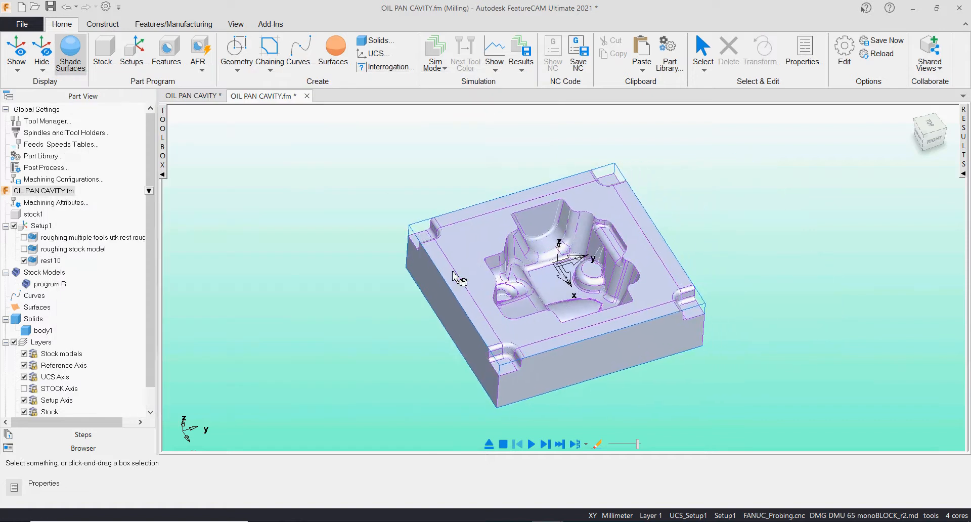
Start a new Surface Milling feature and use the whole oil pan cavity solid for its part surfaces
click(169, 50)
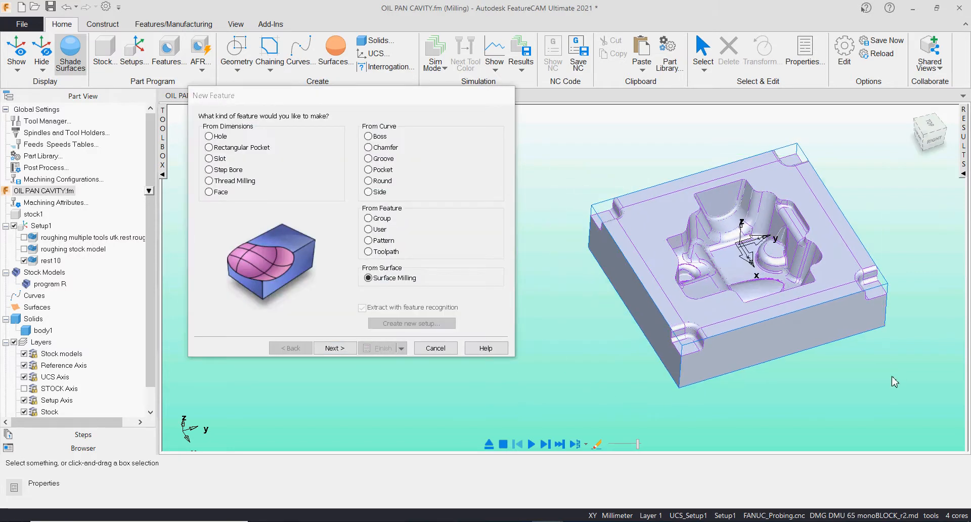
click(680, 301)
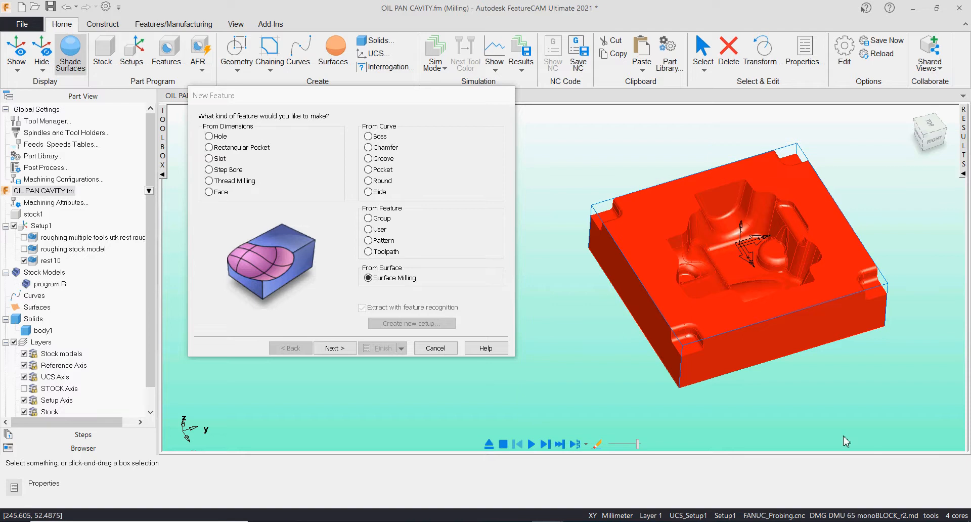
click(348, 348)
click(345, 349)
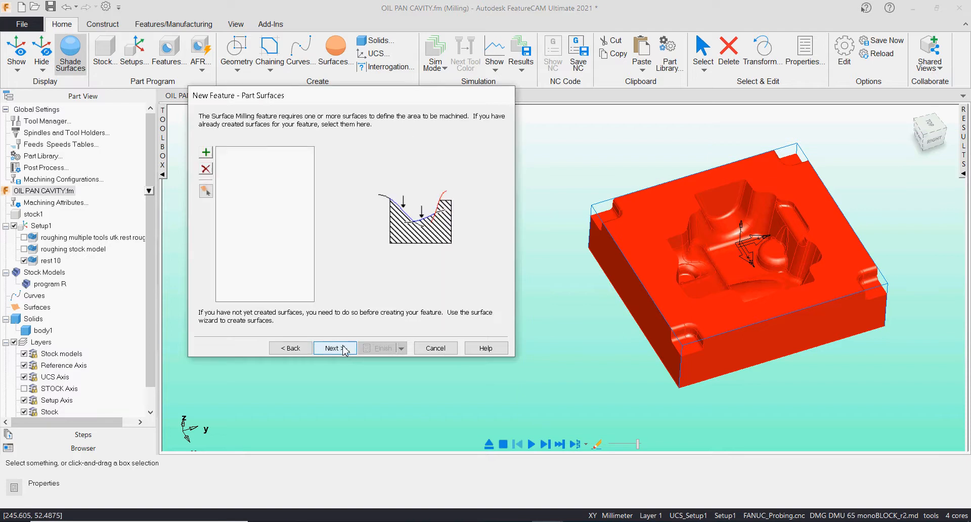
click(330, 348)
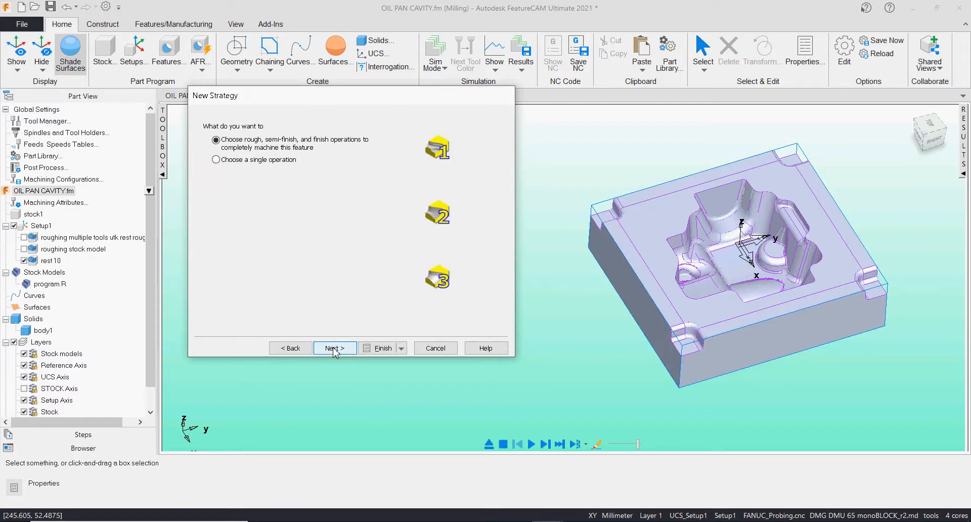
Choose a single Z Level roughing operation with slices classified as 3D pocket, and finish the feature with its properties open
click(260, 161)
click(335, 348)
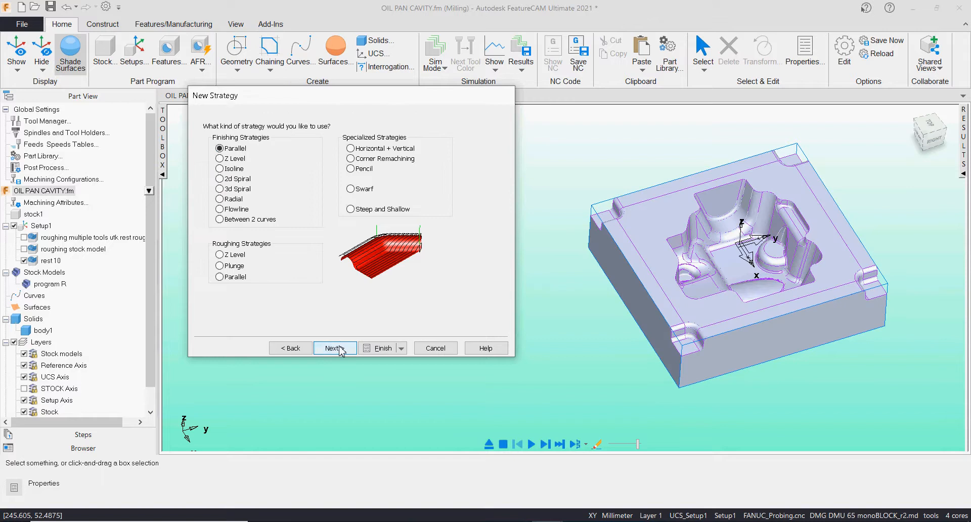
click(335, 348)
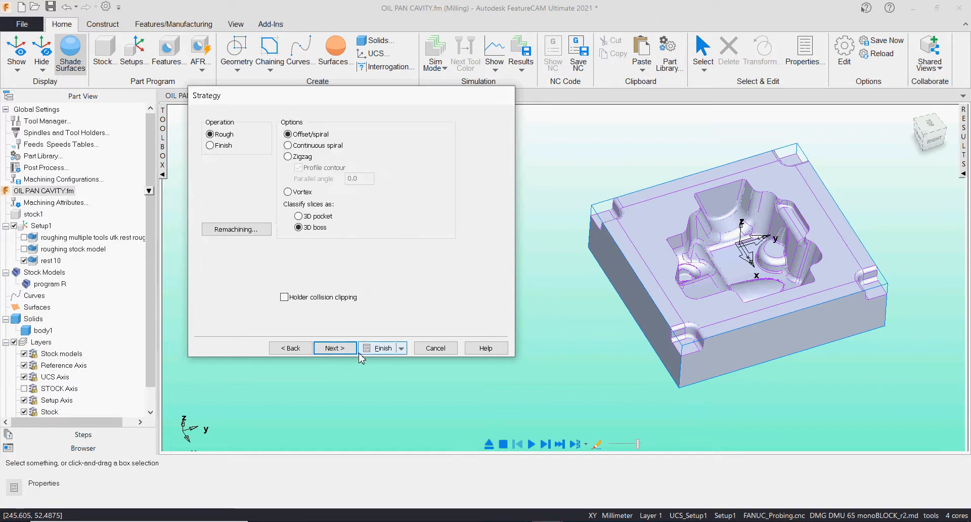
click(334, 349)
click(291, 348)
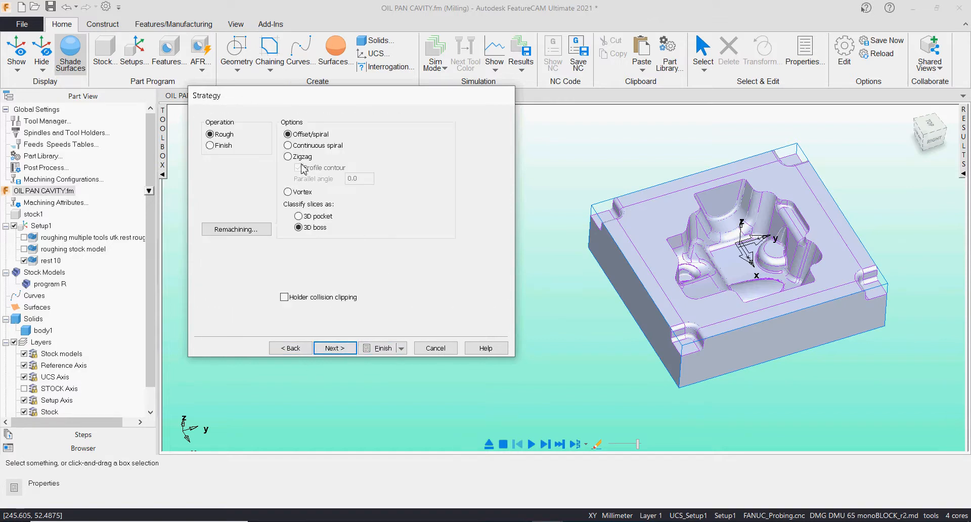
click(304, 216)
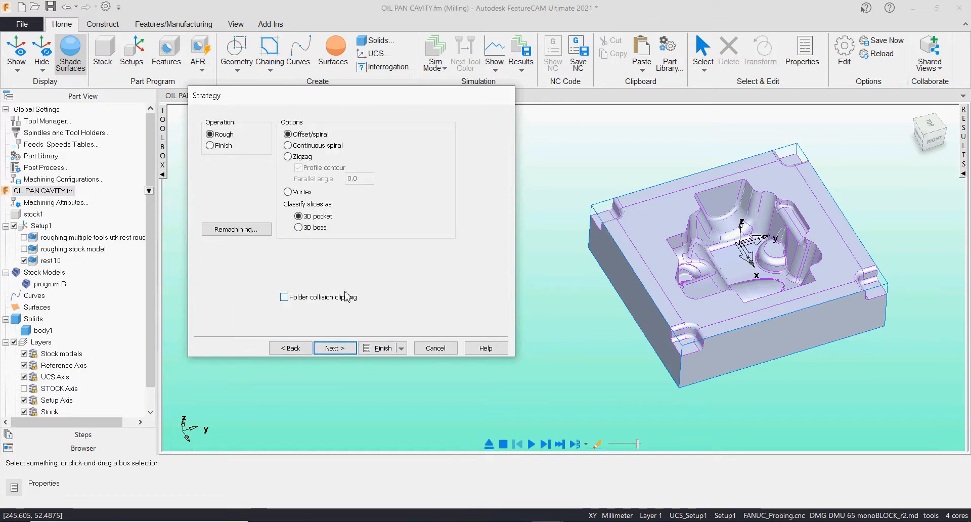
click(349, 350)
click(401, 348)
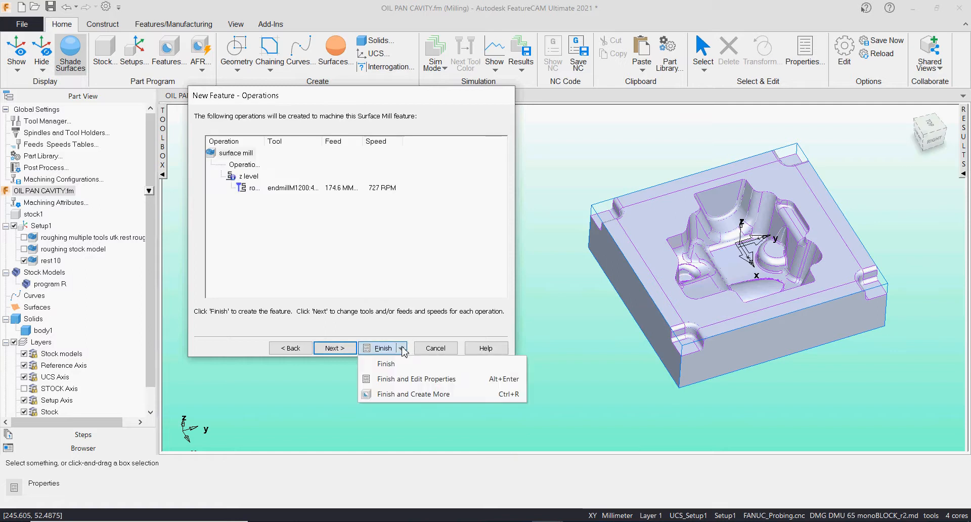
click(415, 379)
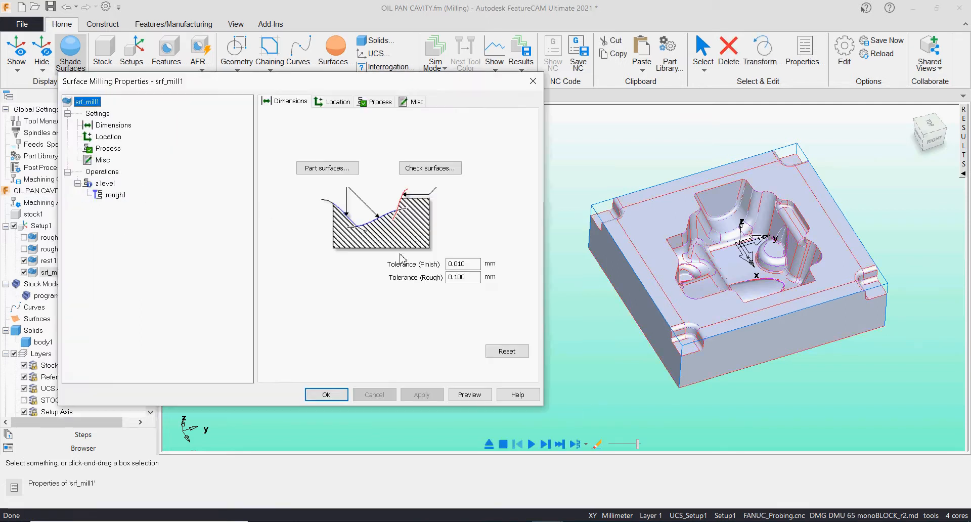
Limit the z level operation to stock model program R at operation rest 10, rough1 - z level, and apply it
click(105, 183)
click(300, 101)
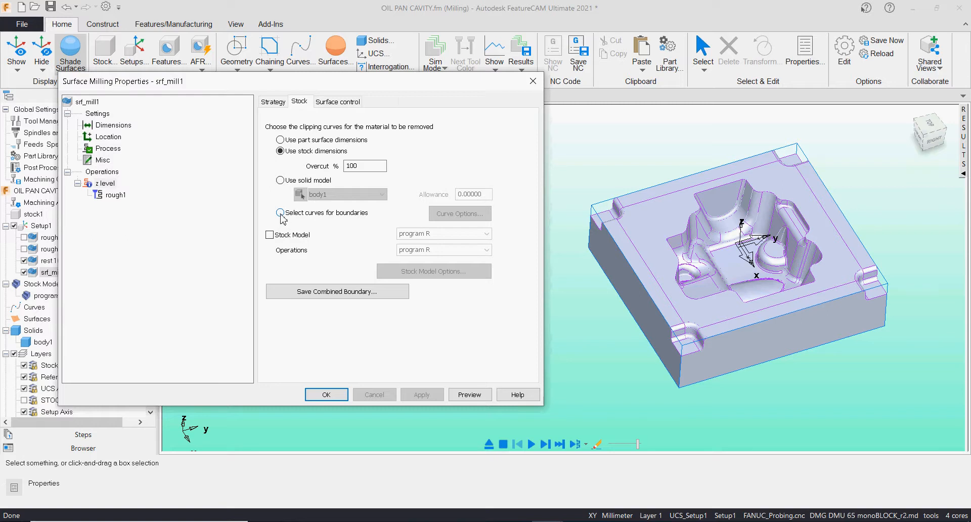
click(269, 235)
click(486, 250)
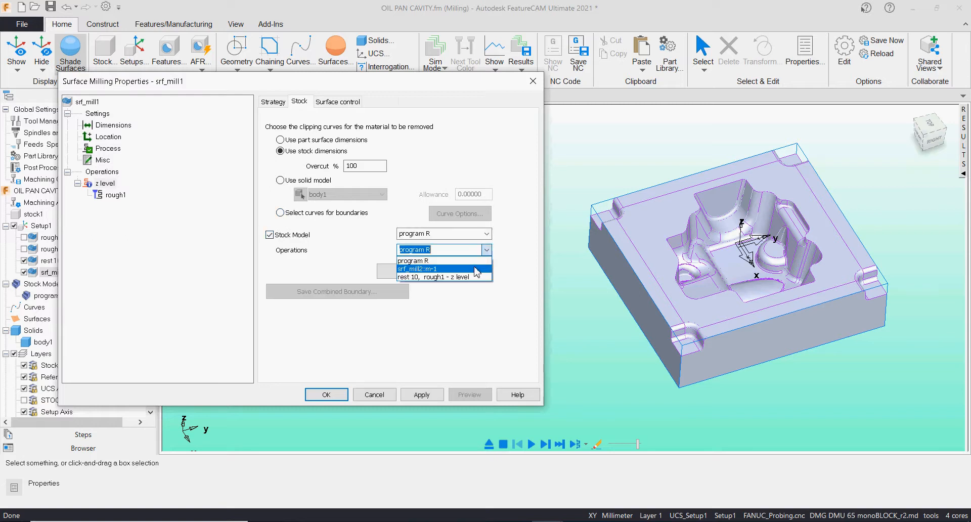
click(471, 277)
click(436, 395)
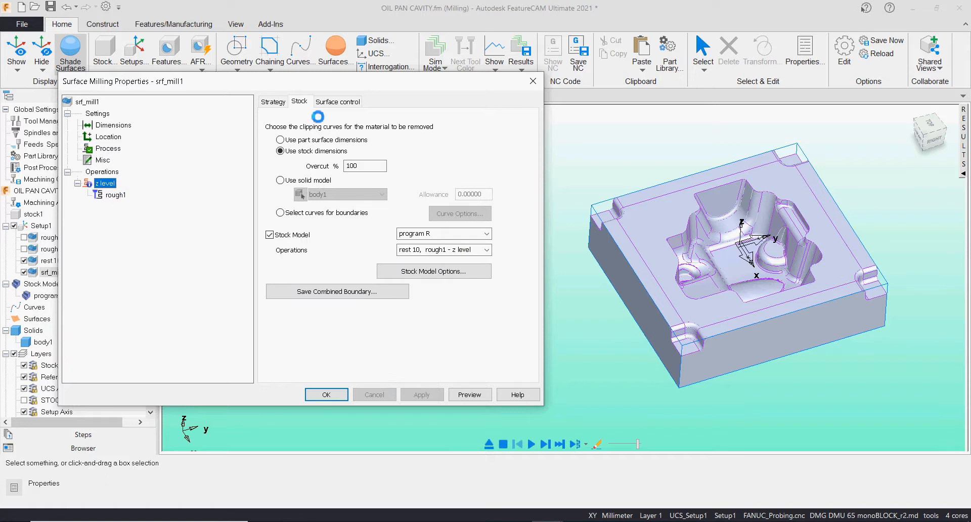
Filter the rough1 flat end mills to diameter 6 and assign the endmillM0600:long tool
click(371, 162)
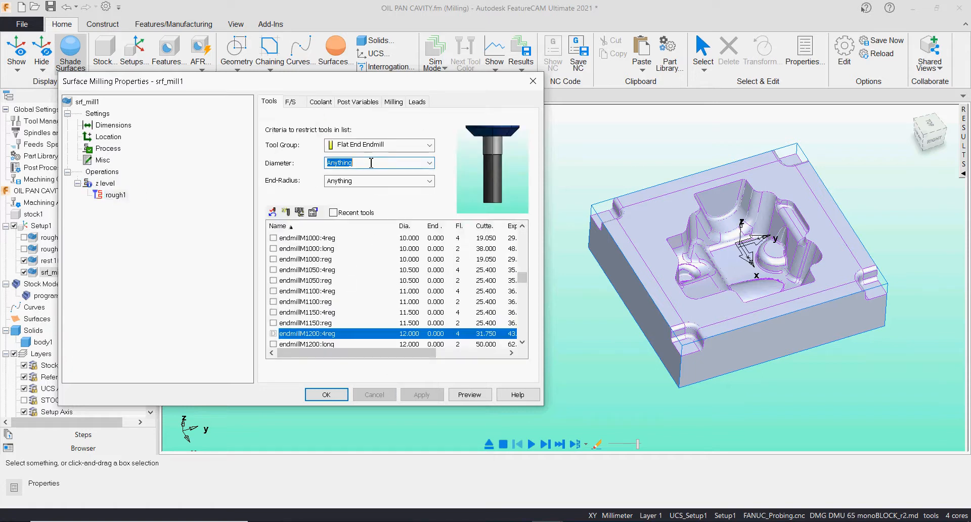
text(6)
click(346, 260)
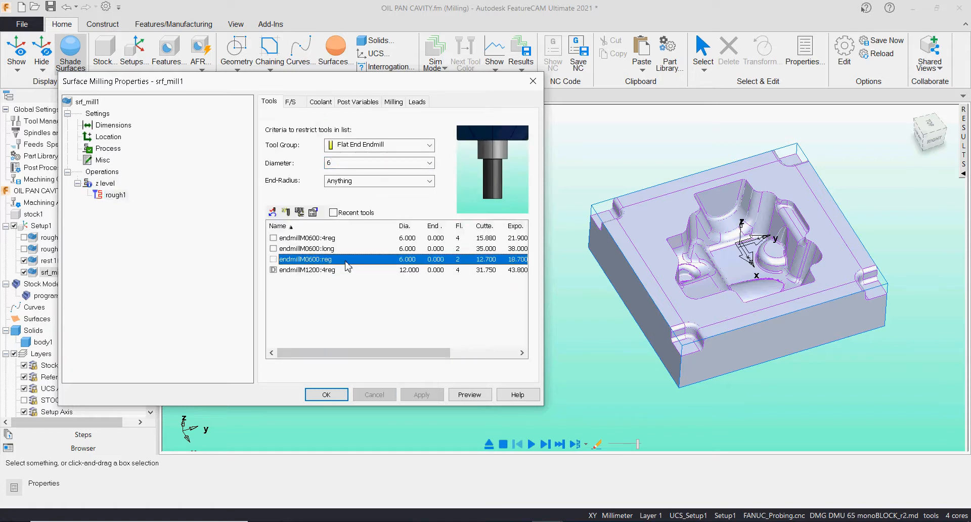
click(337, 238)
click(332, 250)
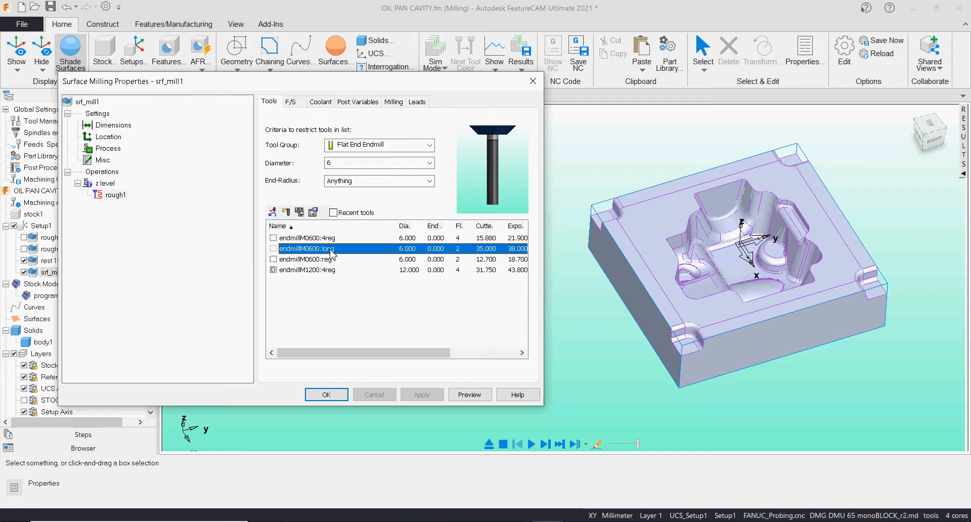
click(273, 248)
click(422, 394)
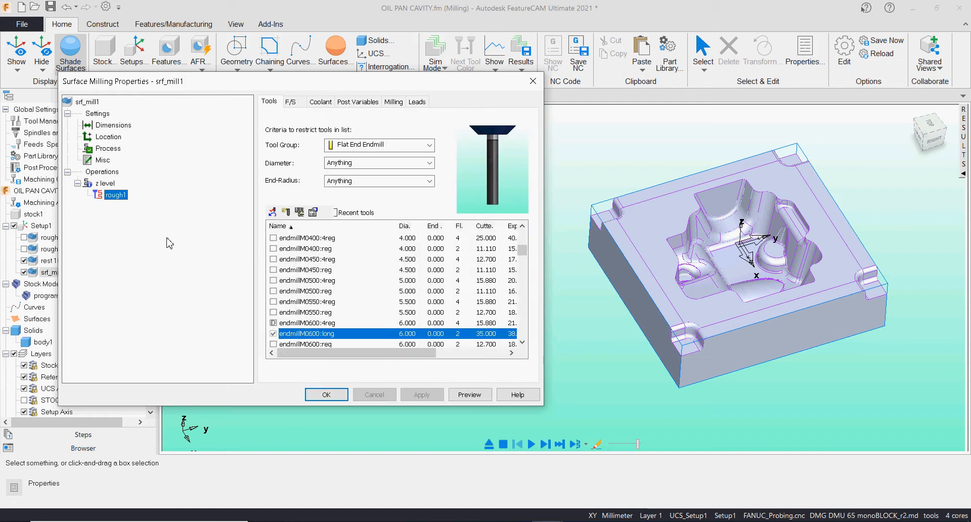
Set the rough1 milling attribute Z increment to 0.5 mm
click(394, 101)
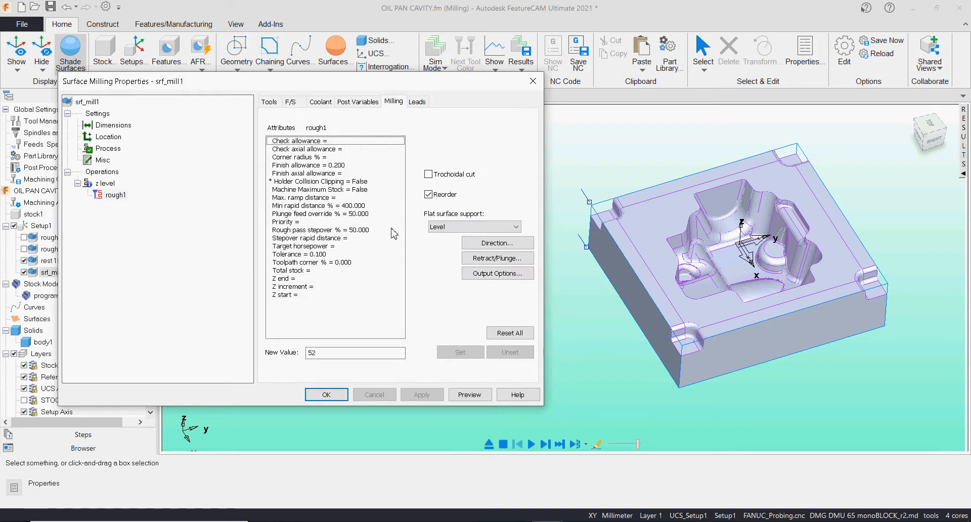
mouse_move(392, 229)
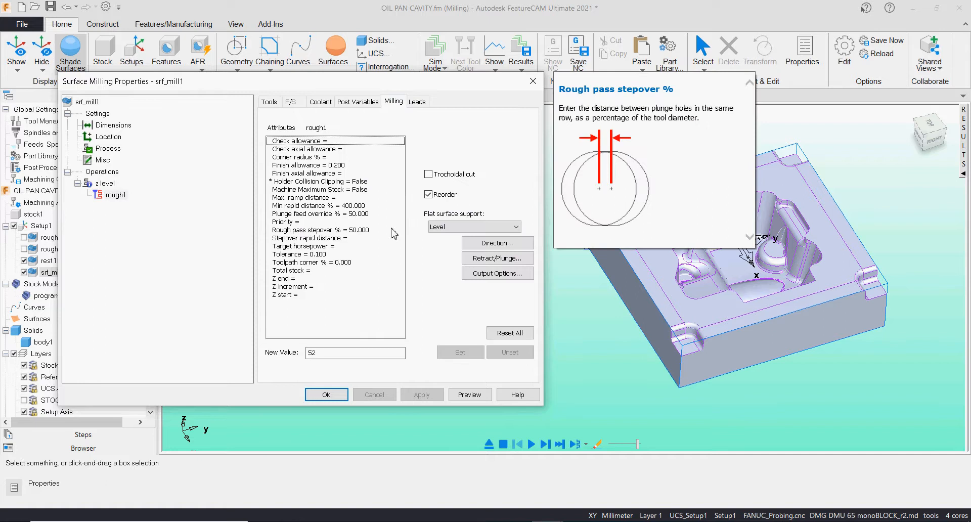
click(370, 214)
click(325, 286)
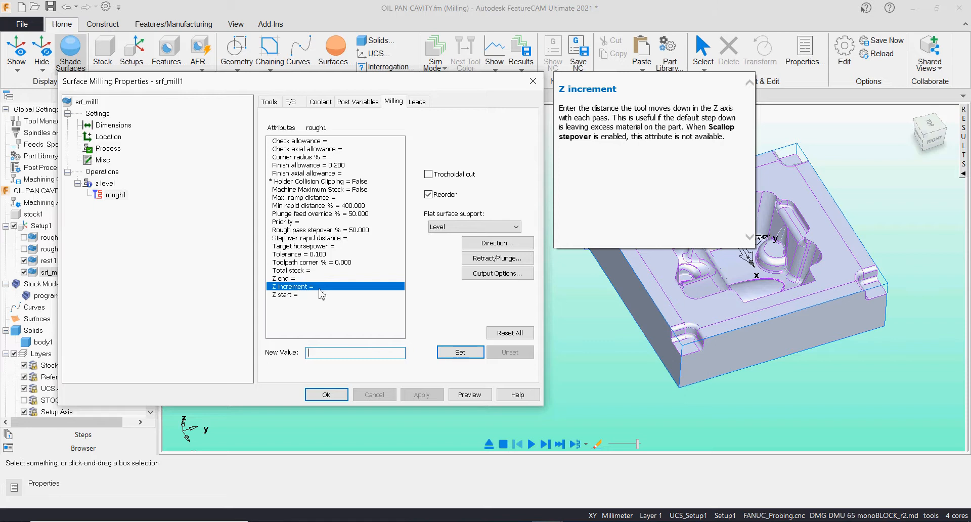
text(0.5)
click(463, 353)
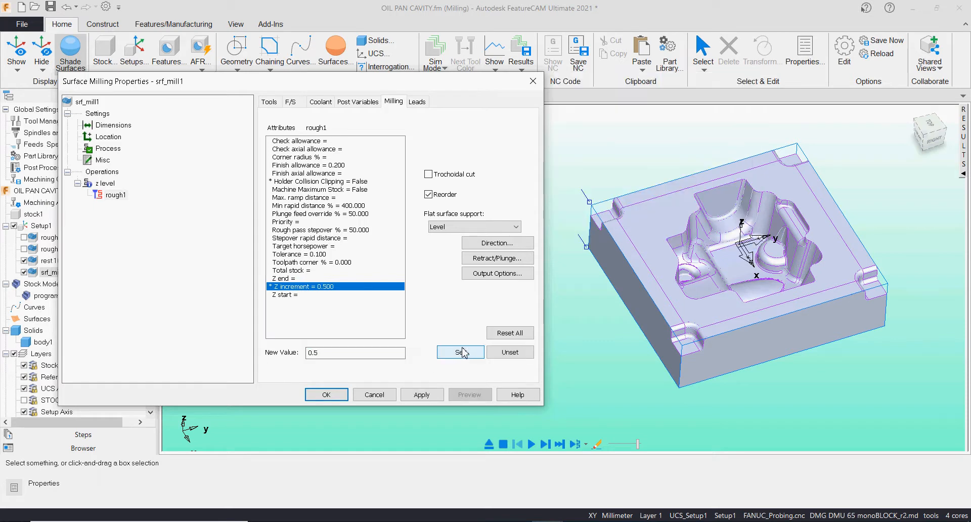
Set the rough1 Z start by picking a point on the block's top edge
click(302, 296)
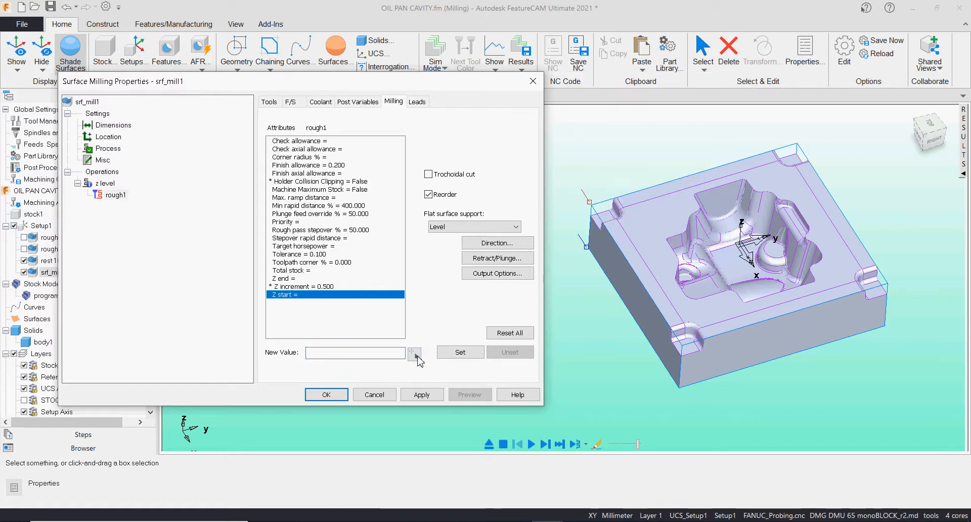
click(416, 354)
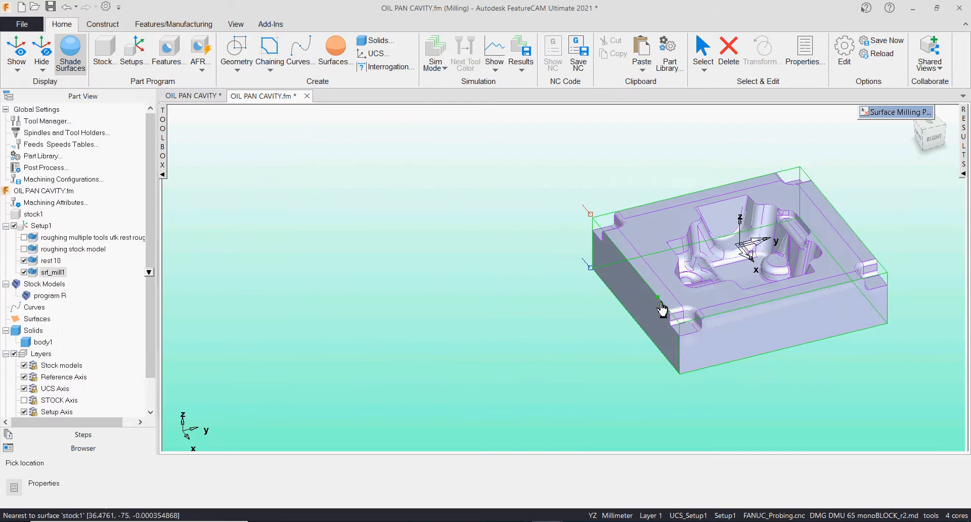
click(663, 310)
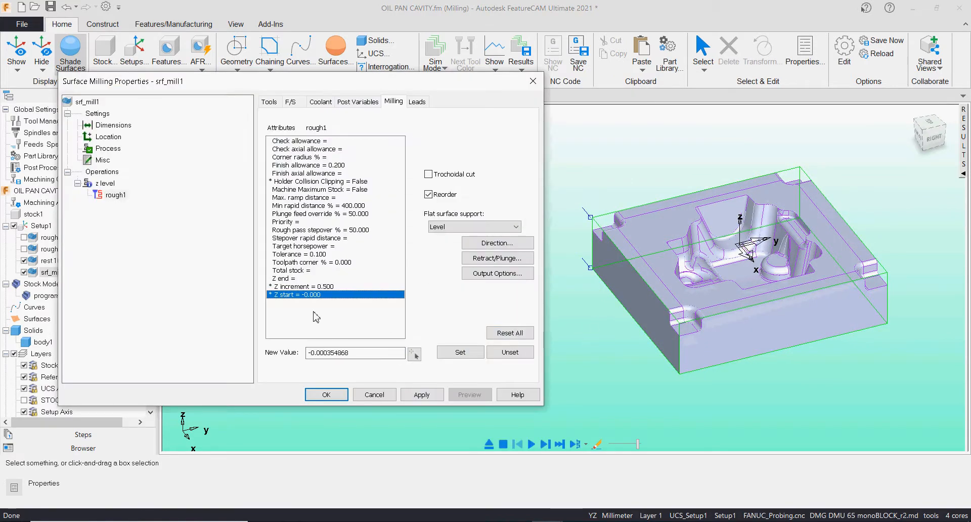
Try setting the rough1 Z end to -25.6228 from a point picked in the small round recess of the cavity
click(304, 279)
click(415, 355)
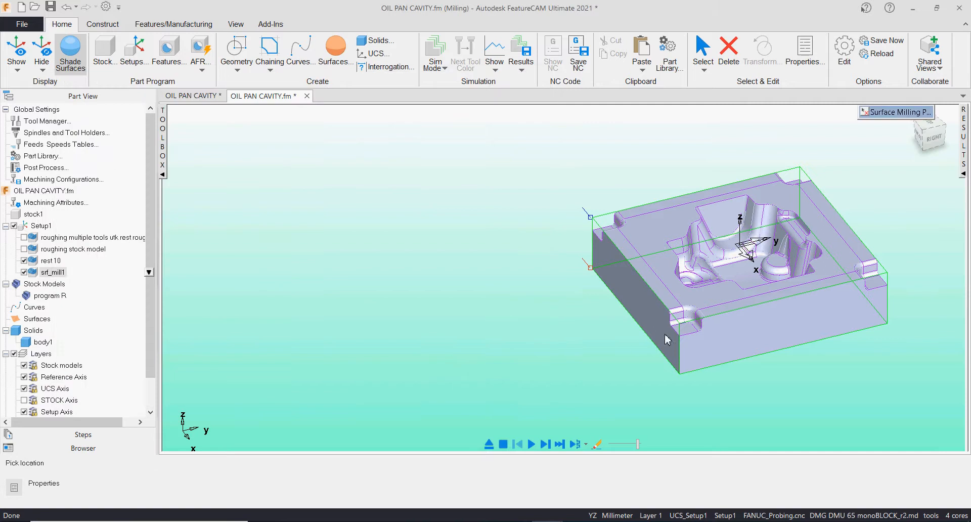
scroll(754, 253, up, 5)
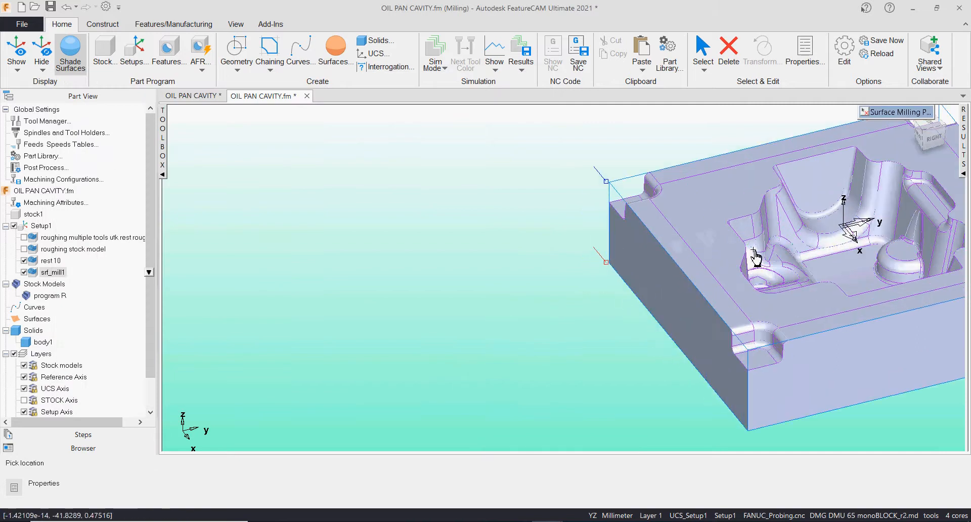
middle_drag(757, 253, 726, 302)
scroll(718, 306, up, 5)
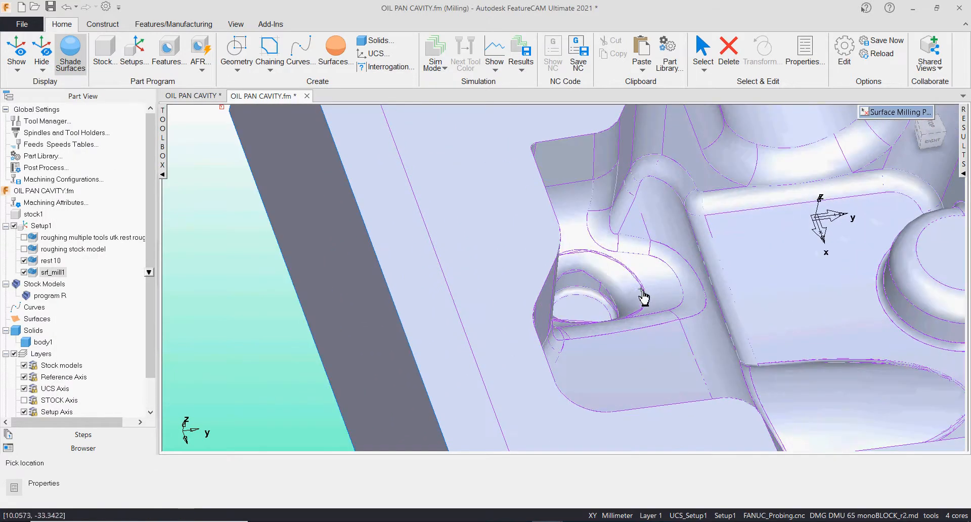
click(593, 305)
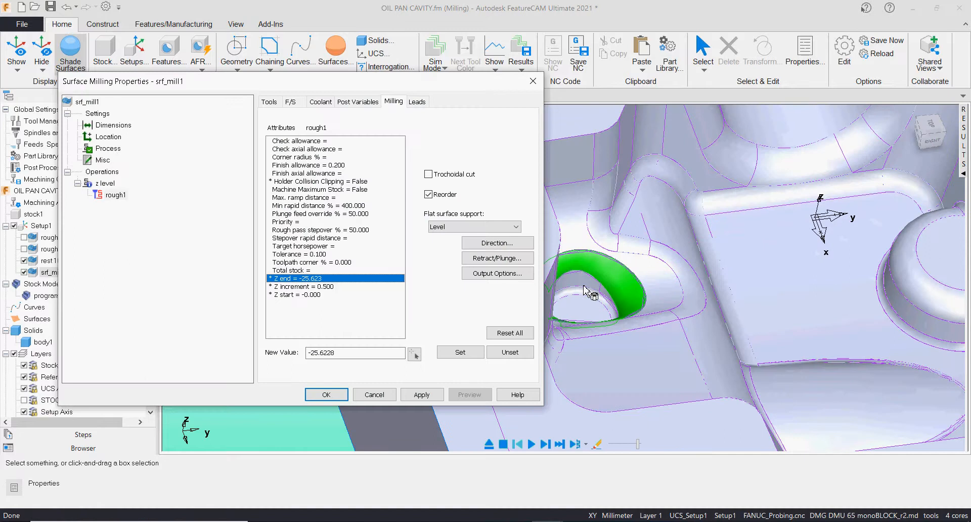
middle_drag(660, 430, 728, 421)
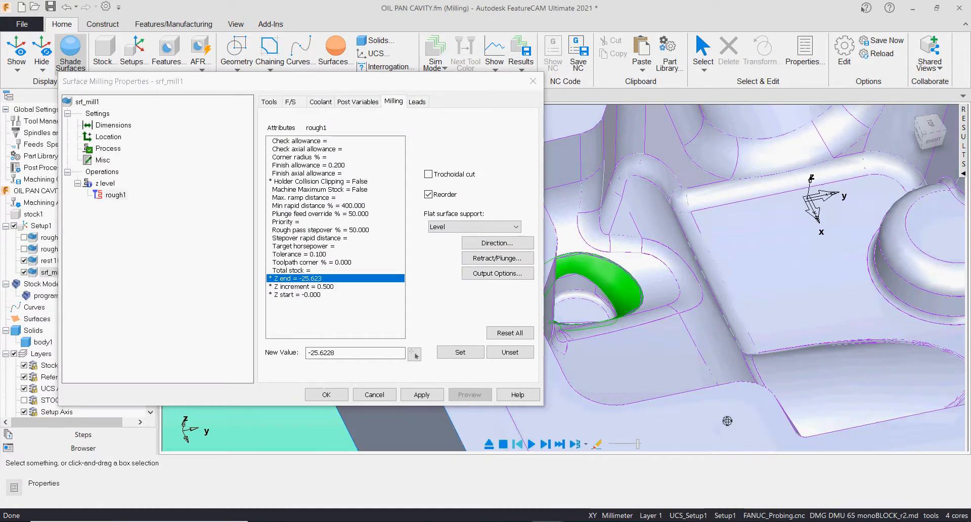
Pick the rough1 Z end again at the stock's lower corner and confirm the new value
click(415, 354)
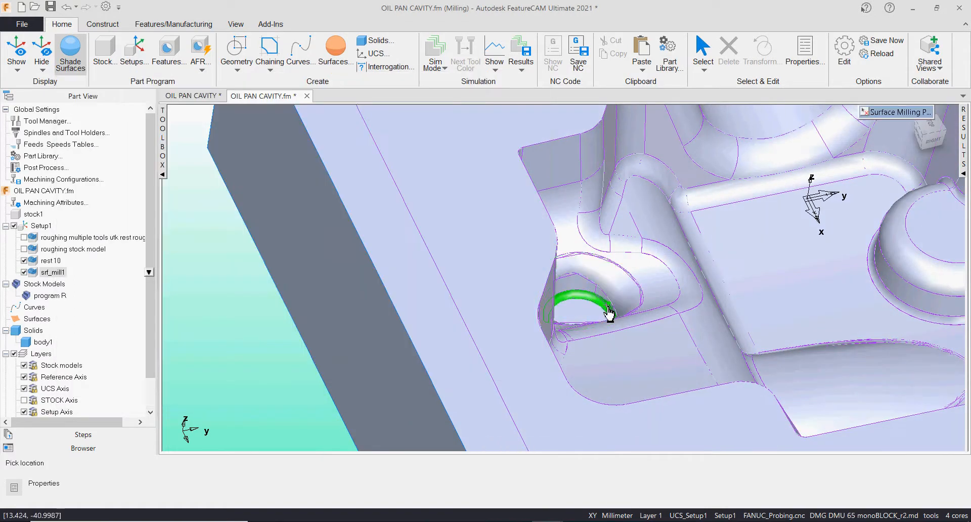
scroll(597, 354, down, 5)
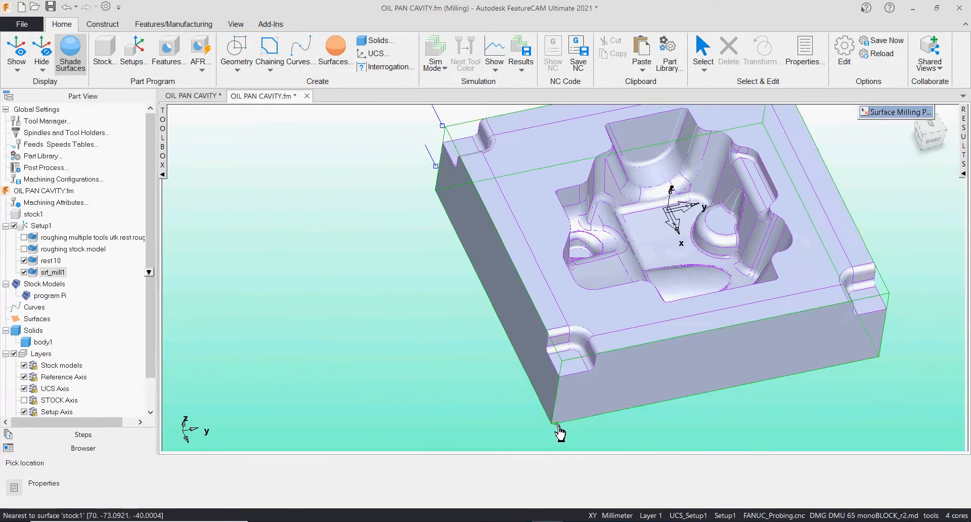
click(554, 424)
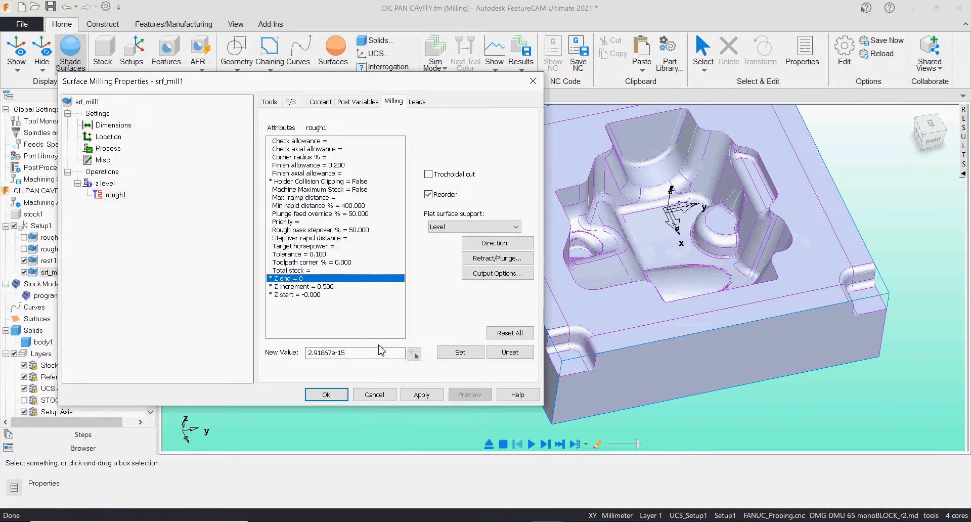
click(447, 353)
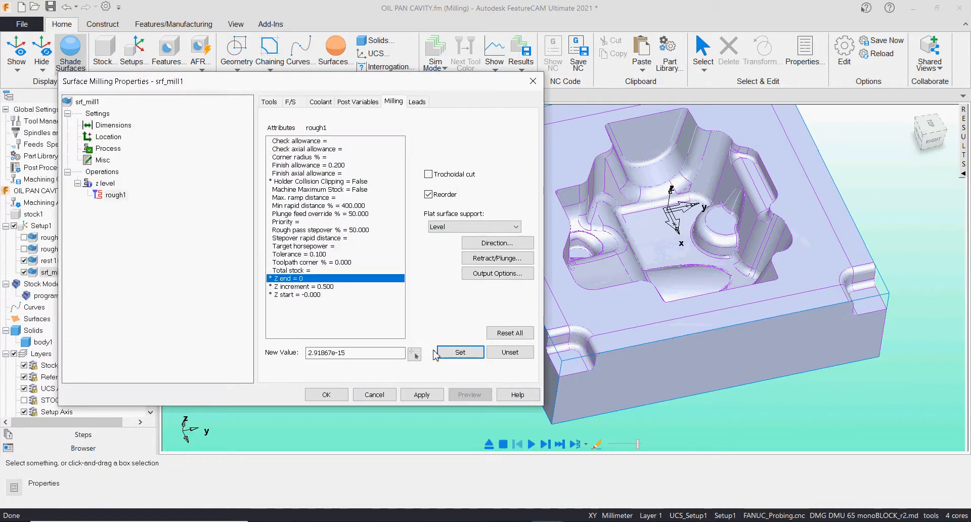
key(Return)
Open the rest 6 feature's properties and set the rough1 milling attribute Z increment to 0.5 mm
click(38, 273)
double_click(38, 274)
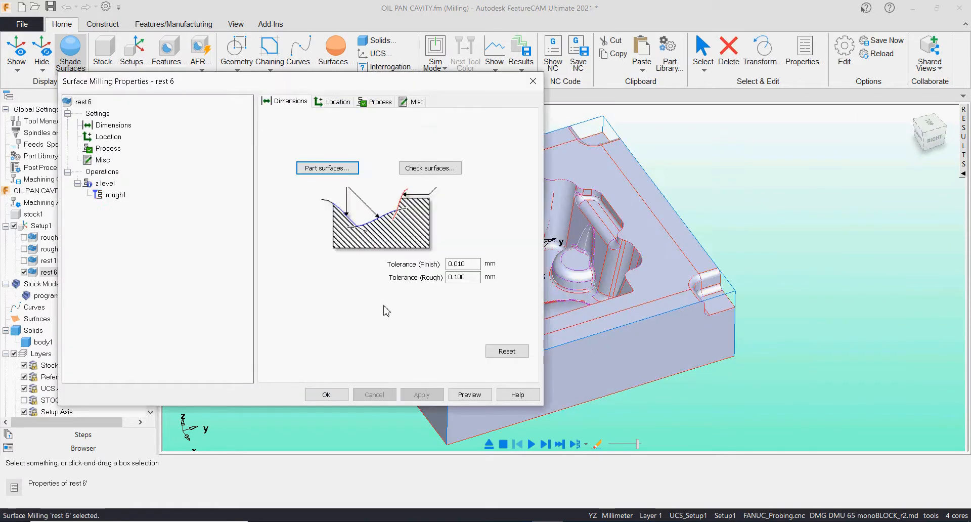
drag(385, 81, 528, 117)
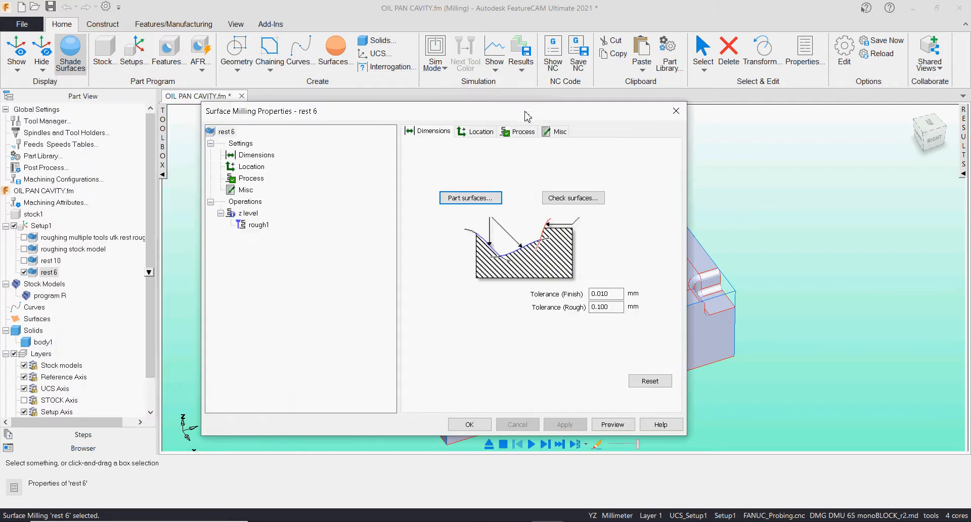
click(255, 226)
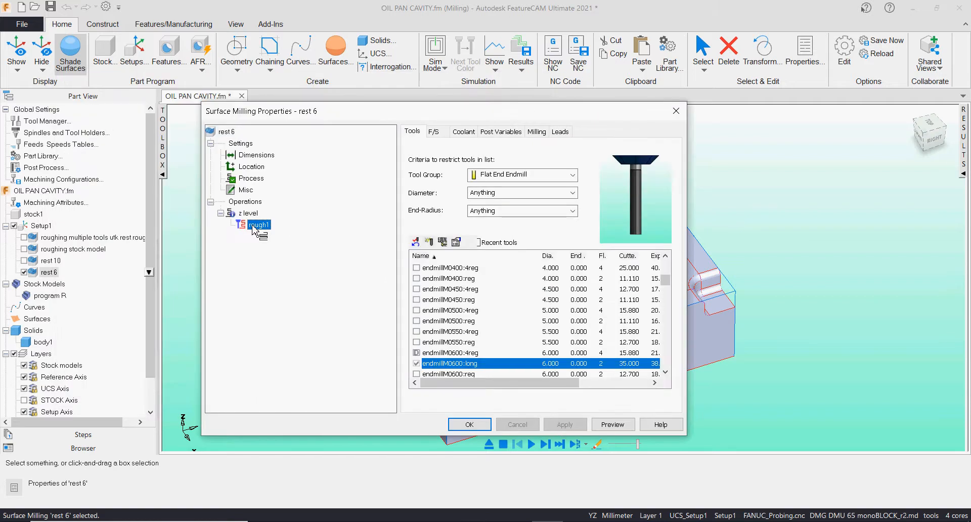
click(535, 134)
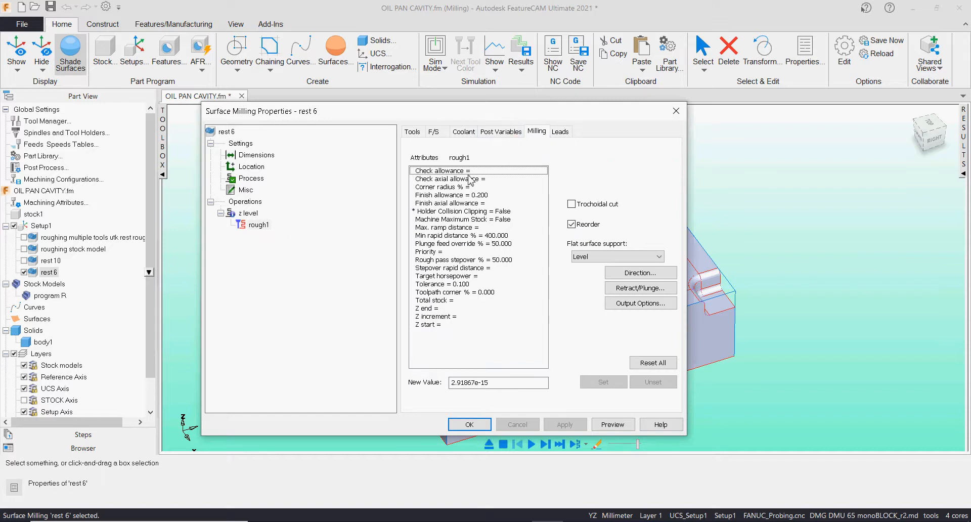
click(505, 260)
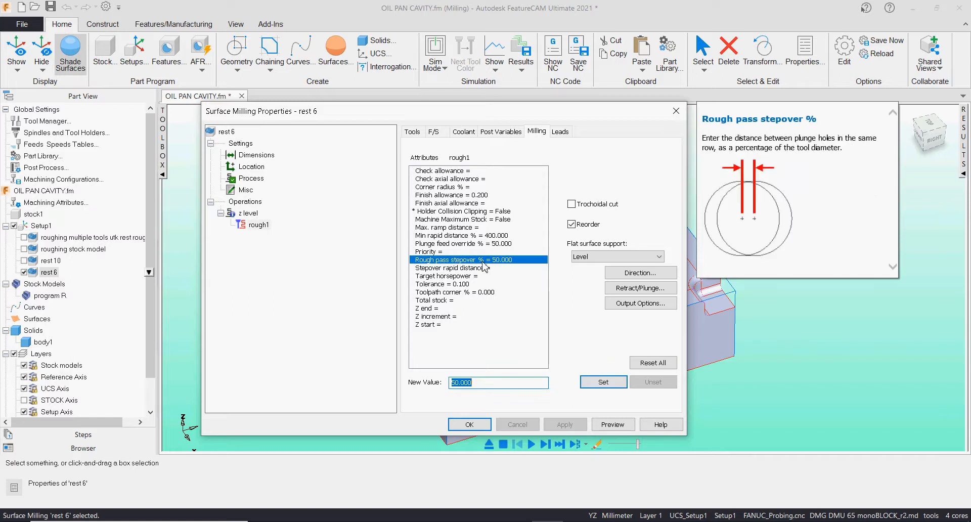
click(452, 317)
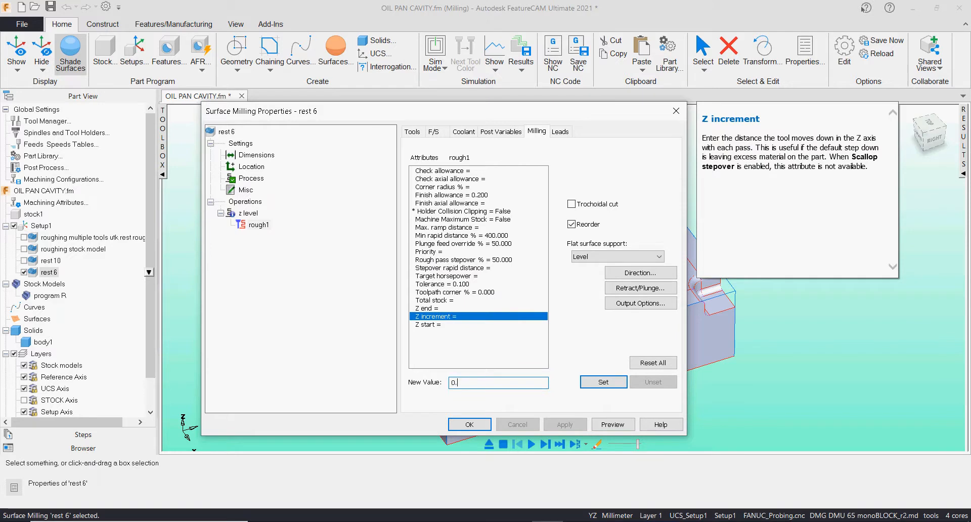
click(602, 382)
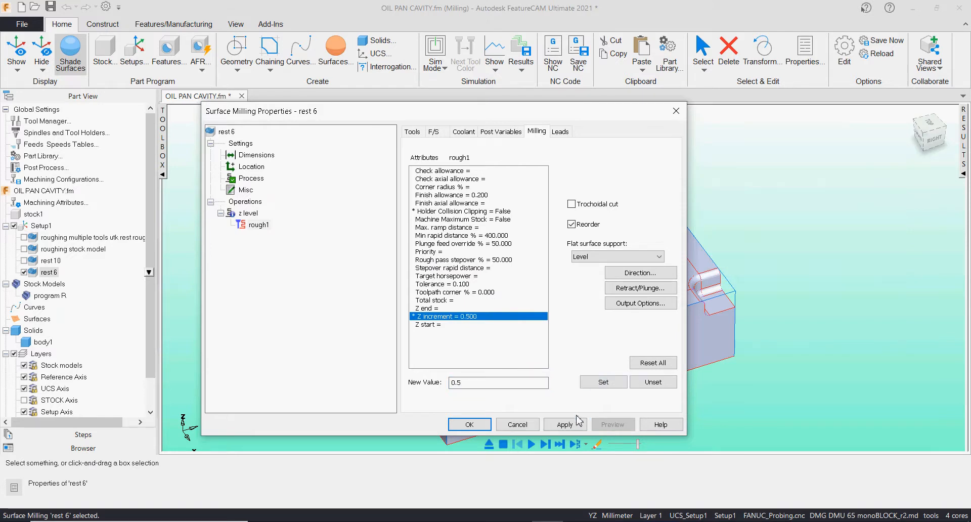
click(441, 325)
middle_drag(730, 348, 832, 344)
click(429, 309)
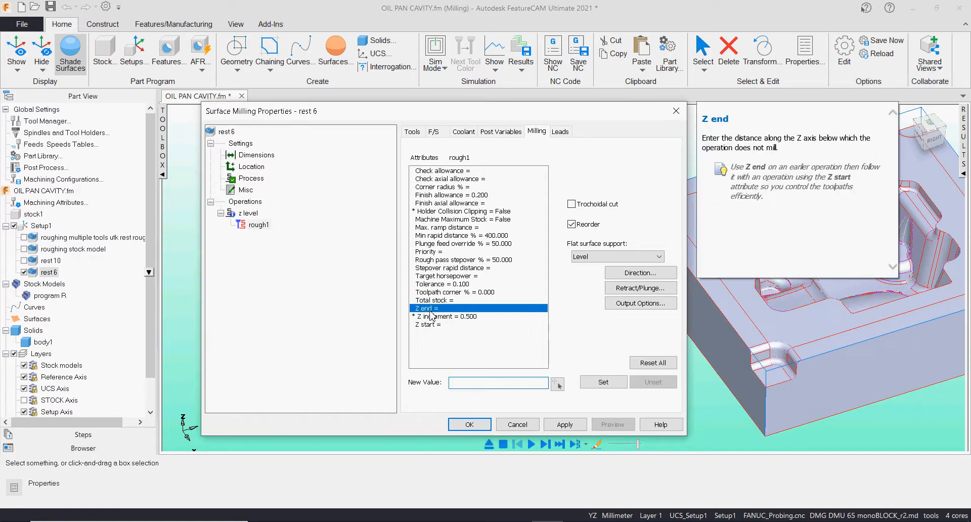
Set the rough1 cut direction of rest 6 to Unidirectional with Climb Mill
drag(480, 110, 402, 91)
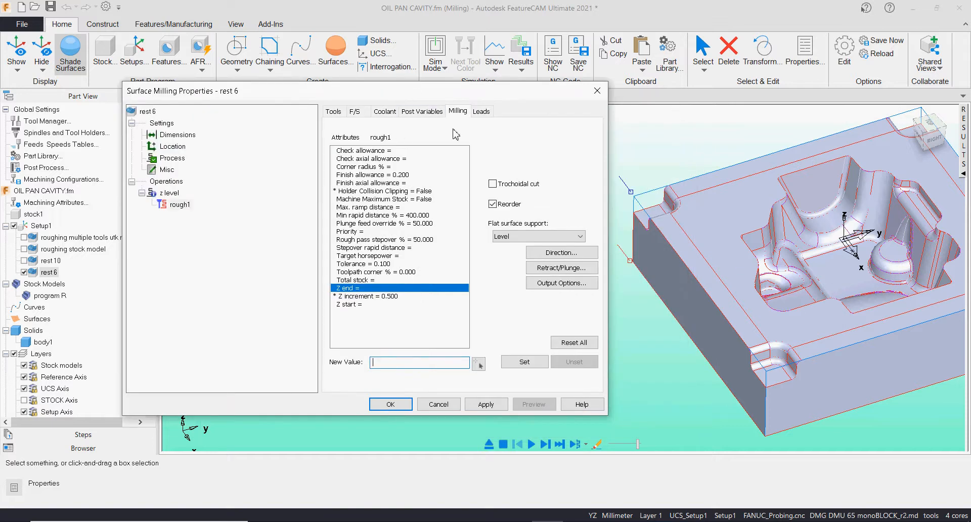
click(551, 248)
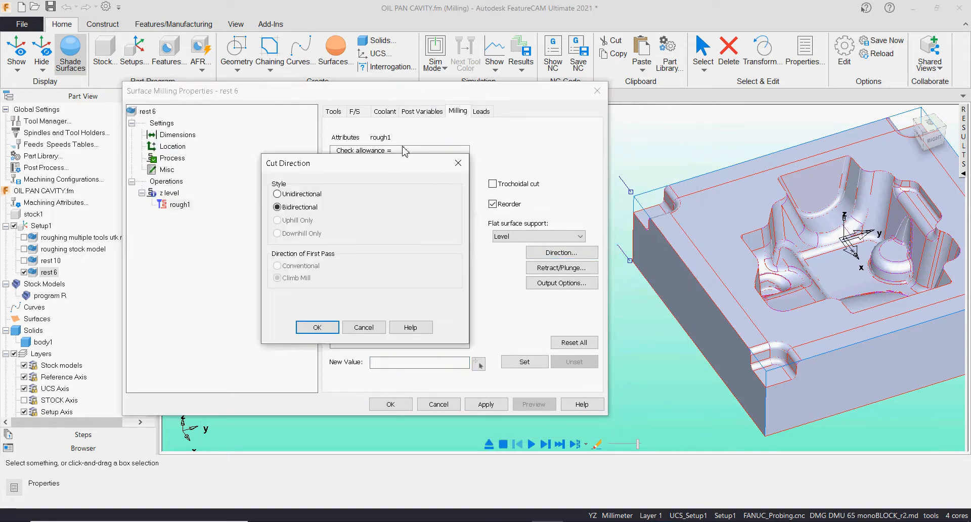
drag(383, 161, 469, 147)
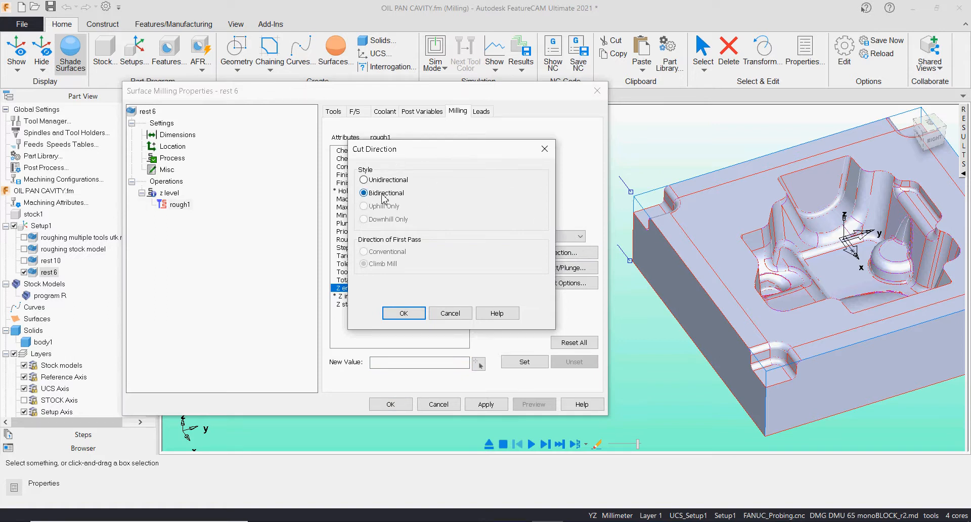
click(375, 182)
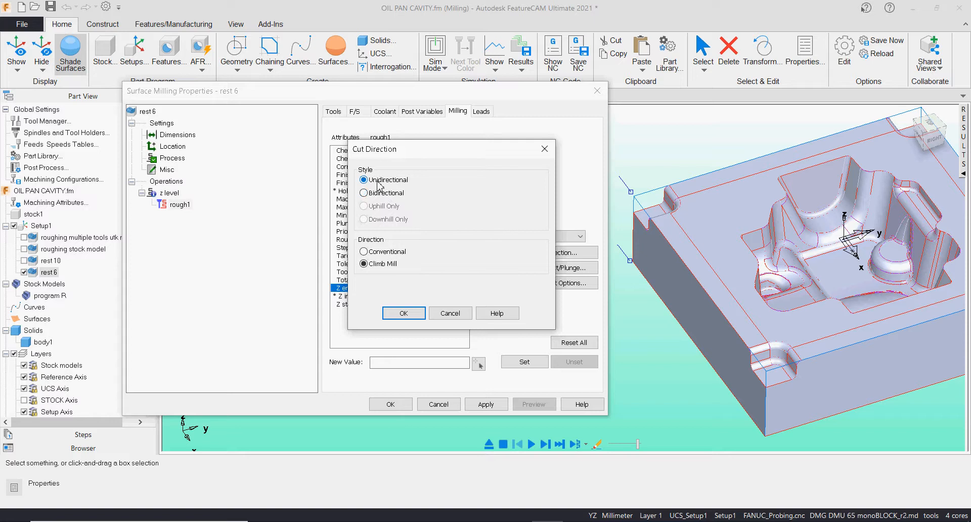
click(376, 253)
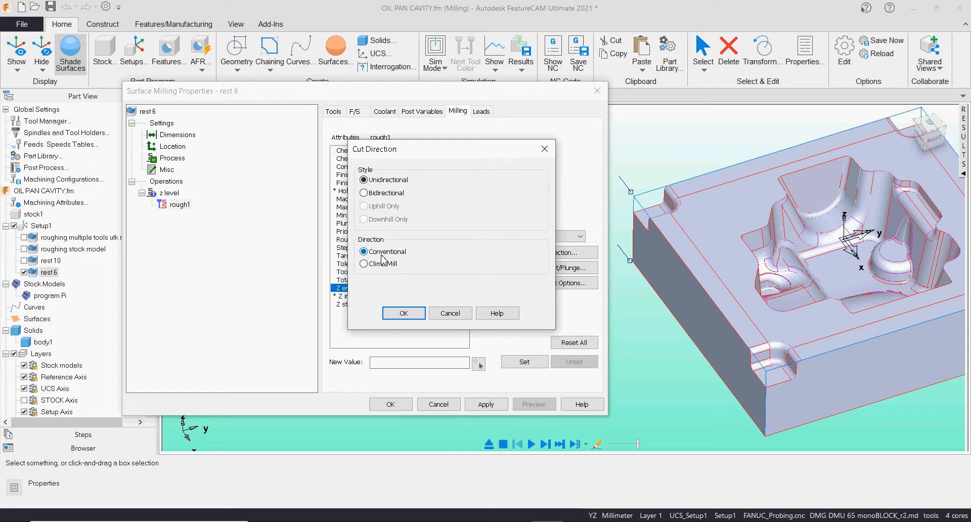
click(381, 265)
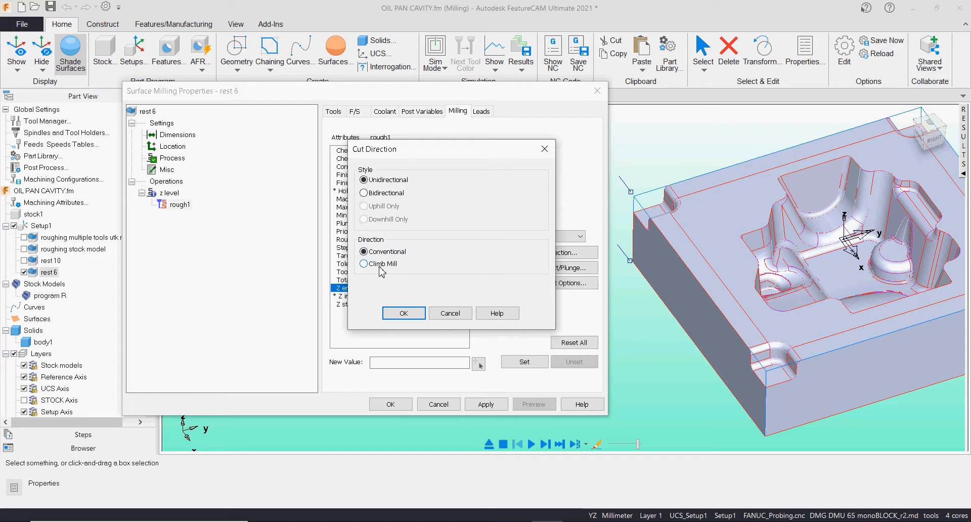
click(410, 314)
Set rough1's Z rapid plane to 100 and plunge clearance to 5, with Retract to plunge clearance as the retract option
click(551, 268)
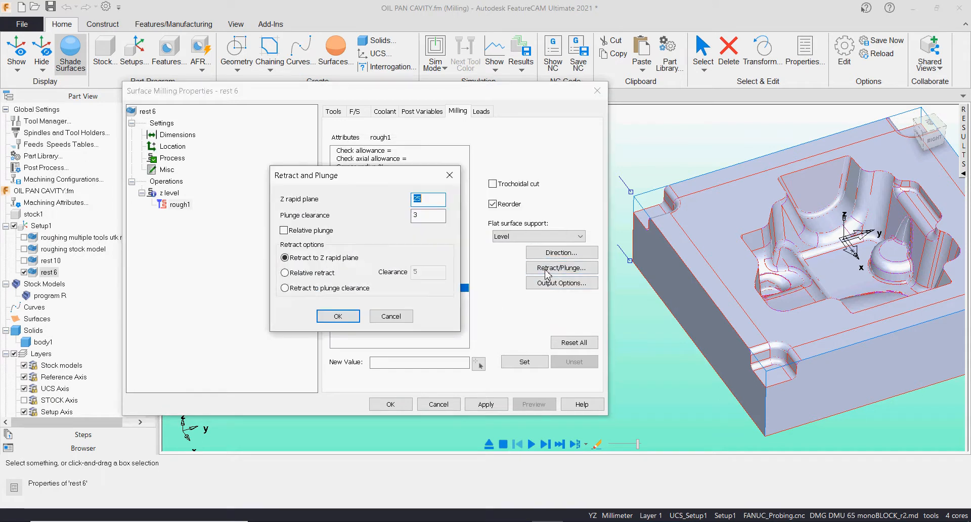
drag(379, 187, 497, 195)
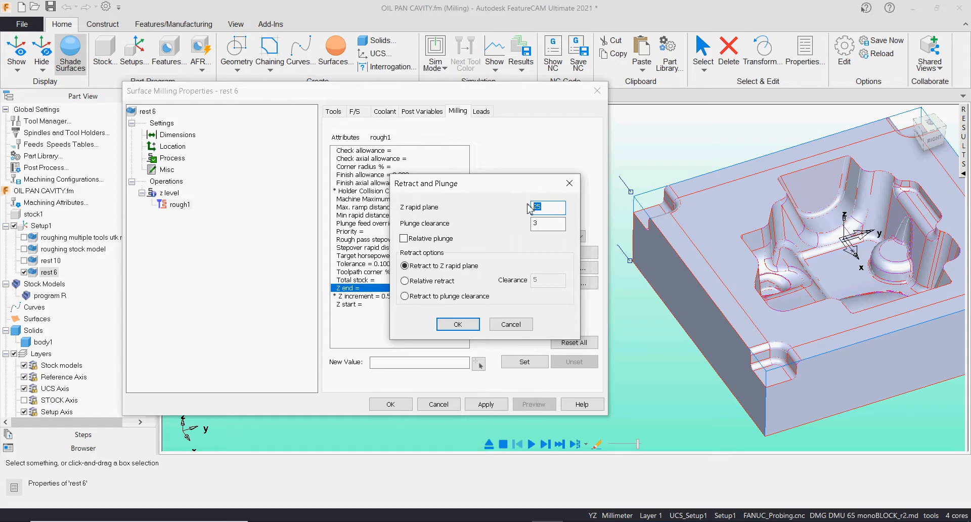
text(100)
click(550, 224)
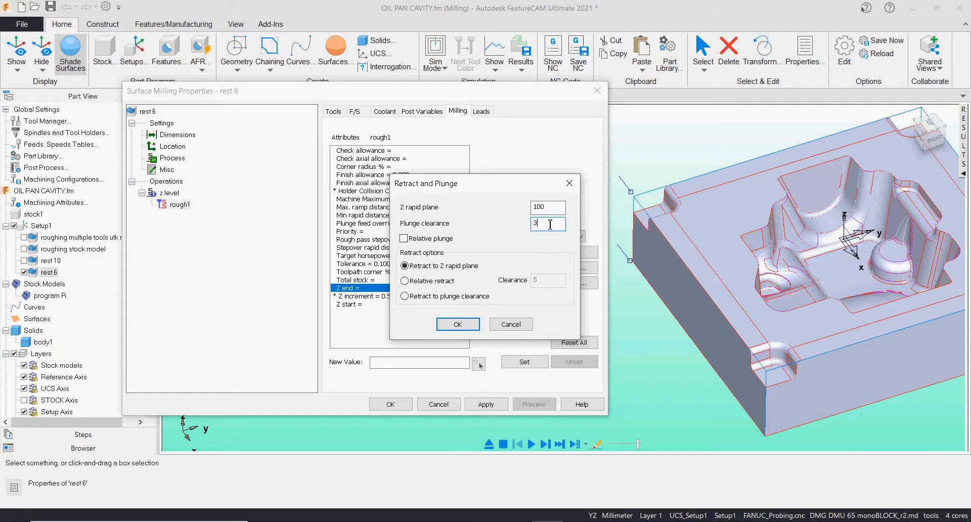
click(406, 281)
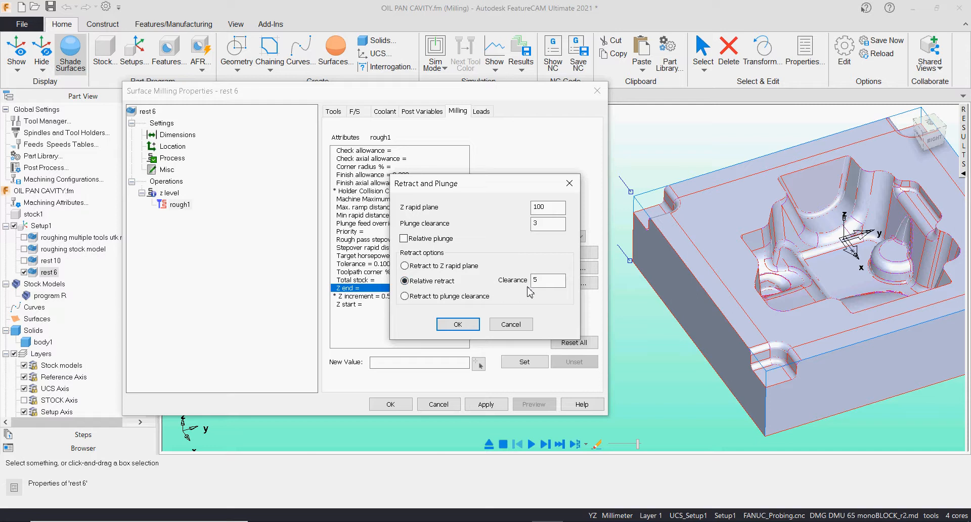
drag(538, 280, 526, 277)
drag(546, 207, 527, 206)
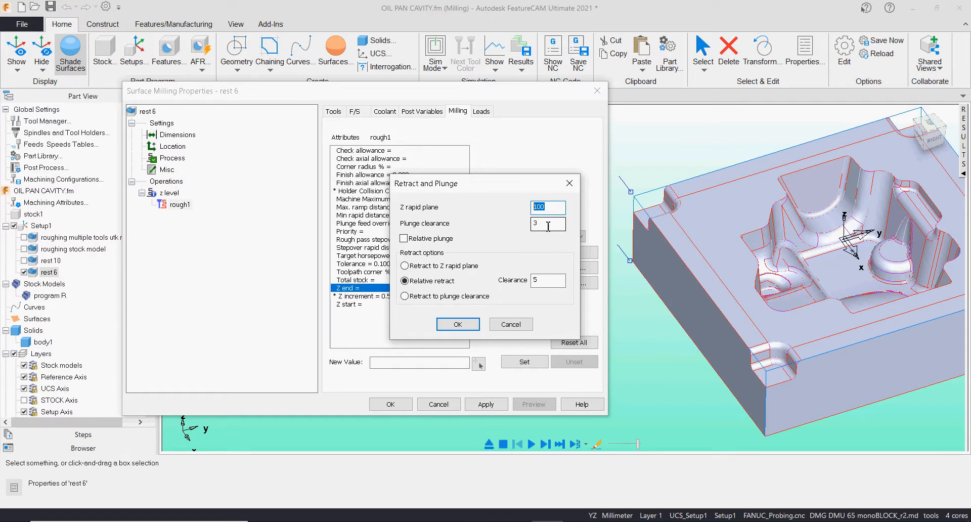
click(439, 298)
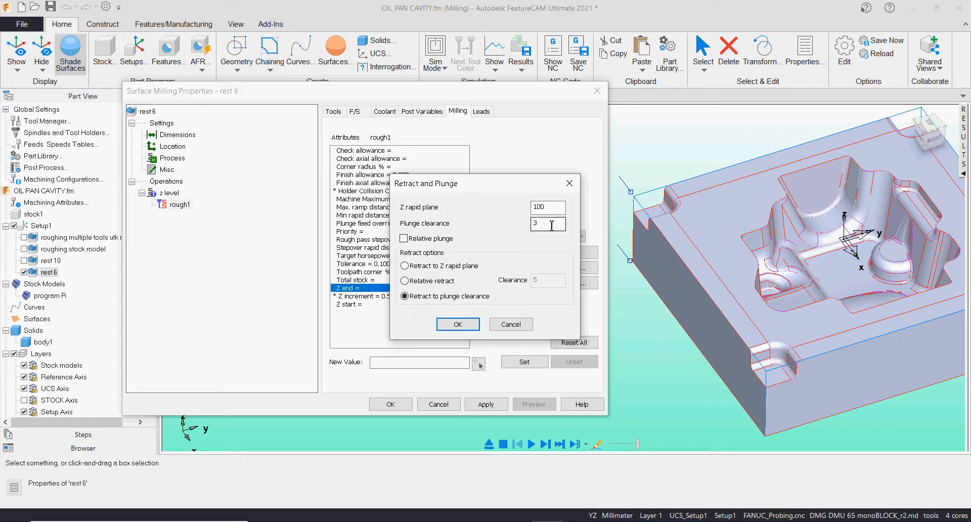
double_click(536, 223)
text(5)
click(458, 324)
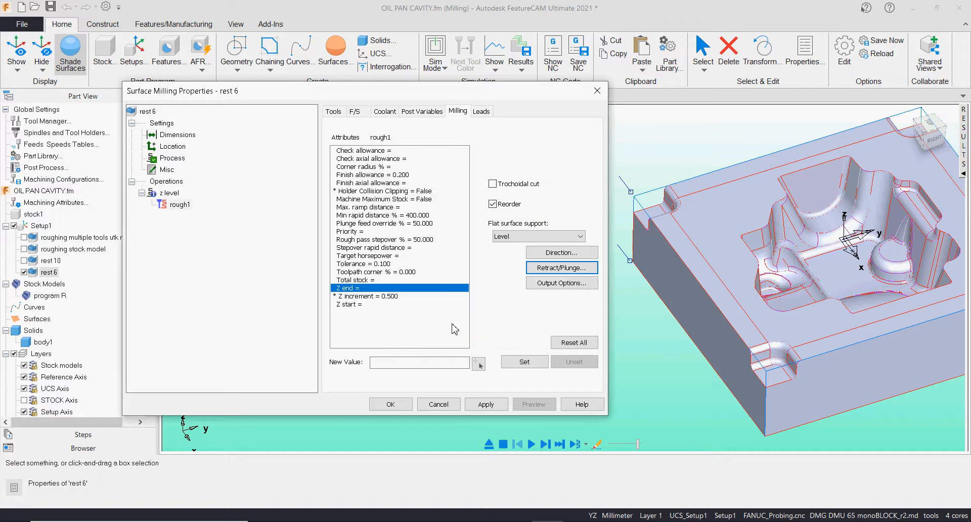
click(562, 282)
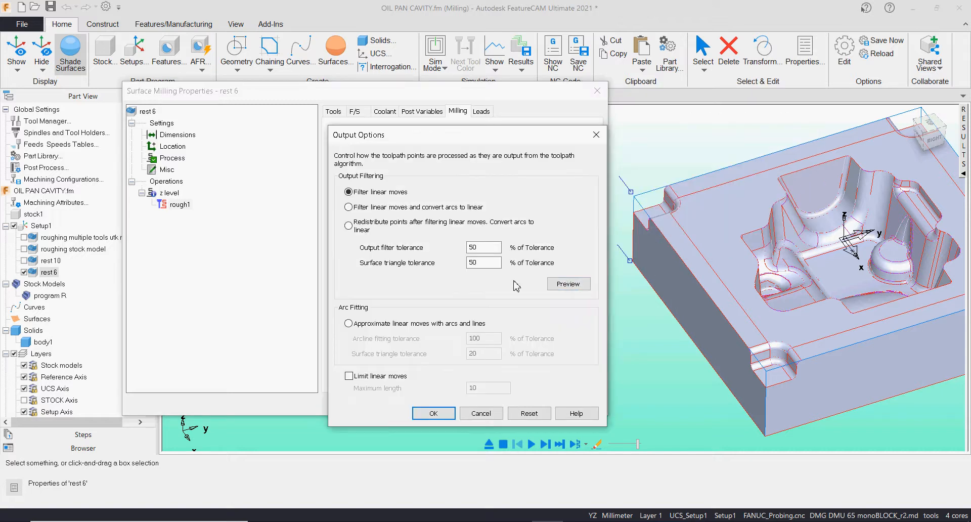
drag(475, 140, 443, 82)
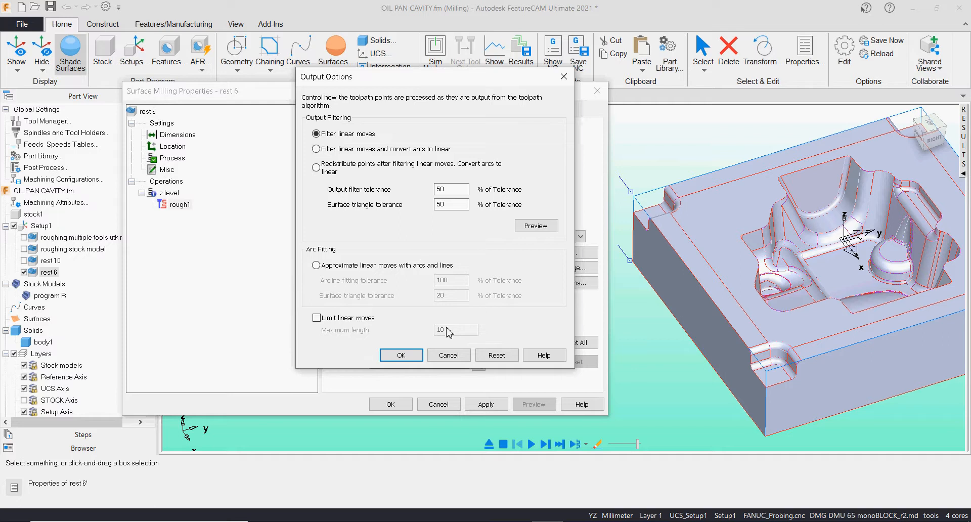
click(322, 267)
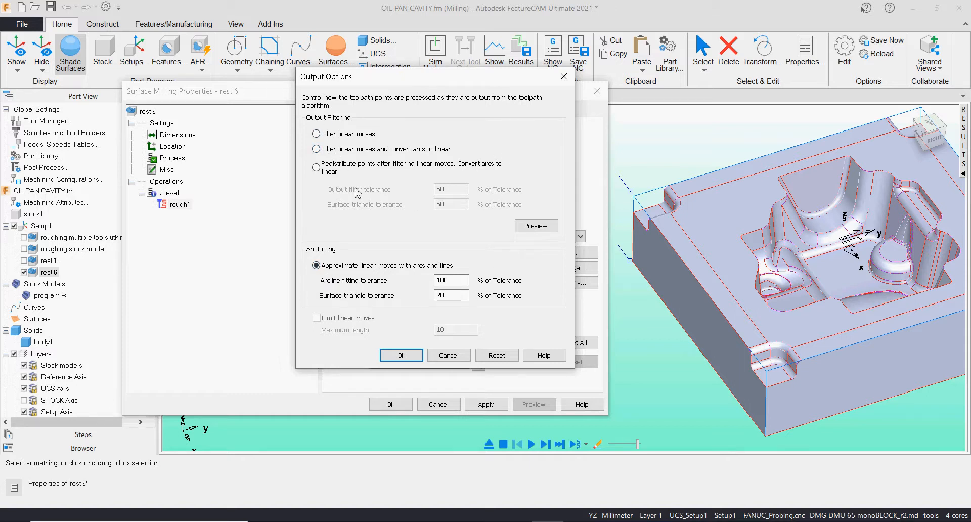
click(317, 134)
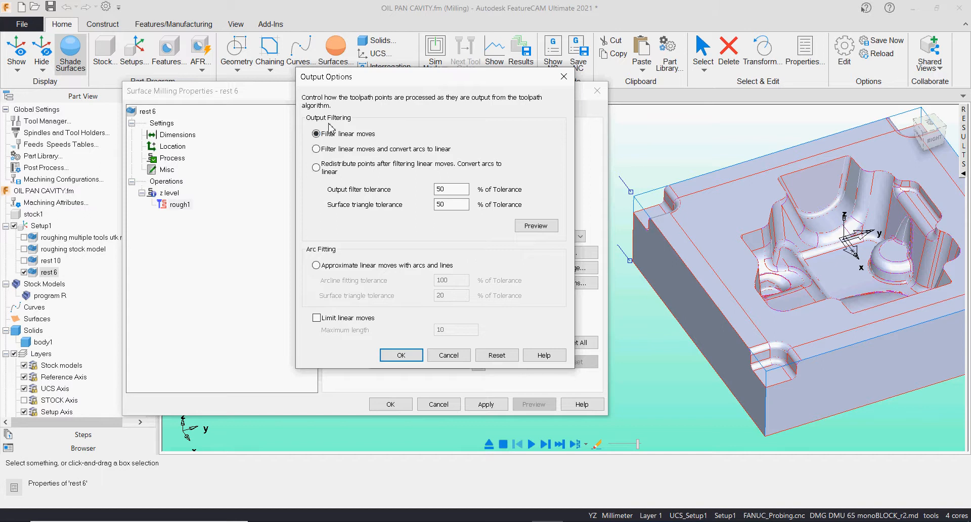
click(448, 355)
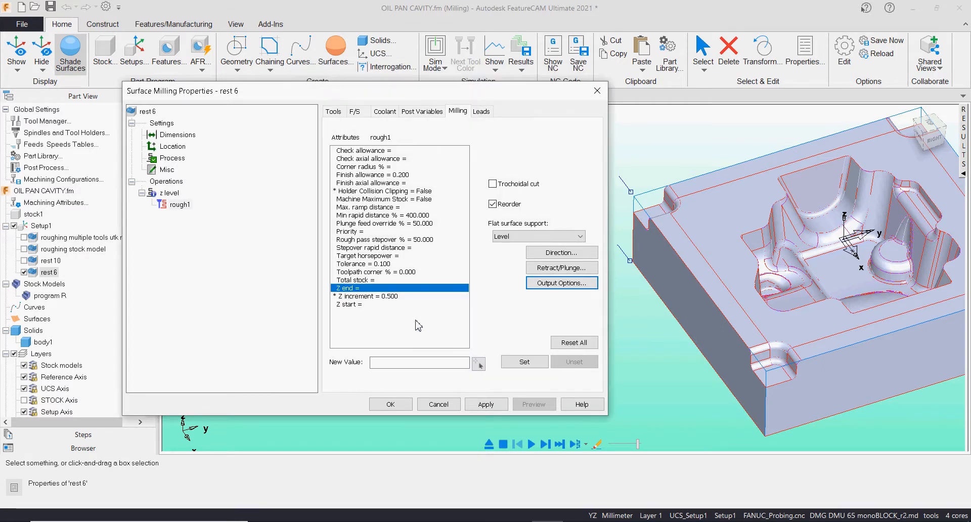
Choose Level as the flat surface support for rough1 and select its Finish allowance attribute
click(535, 237)
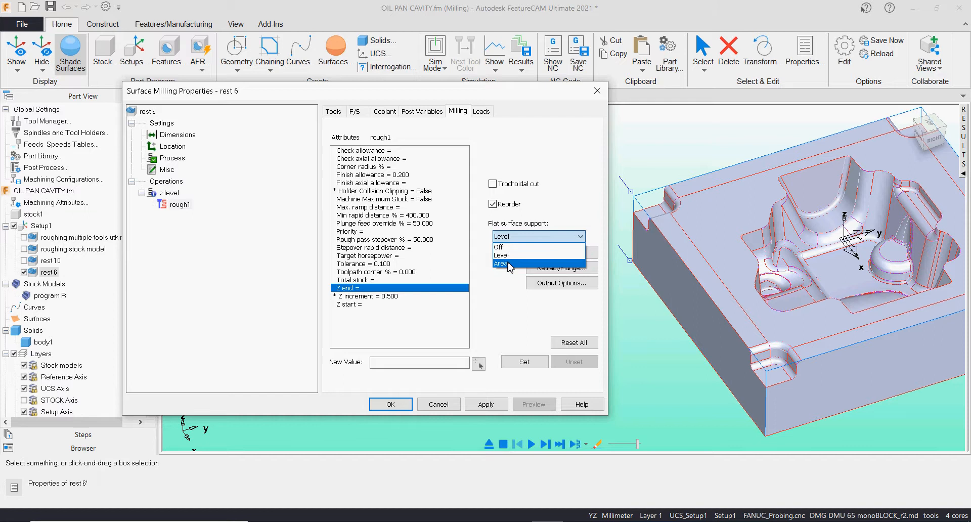
click(515, 257)
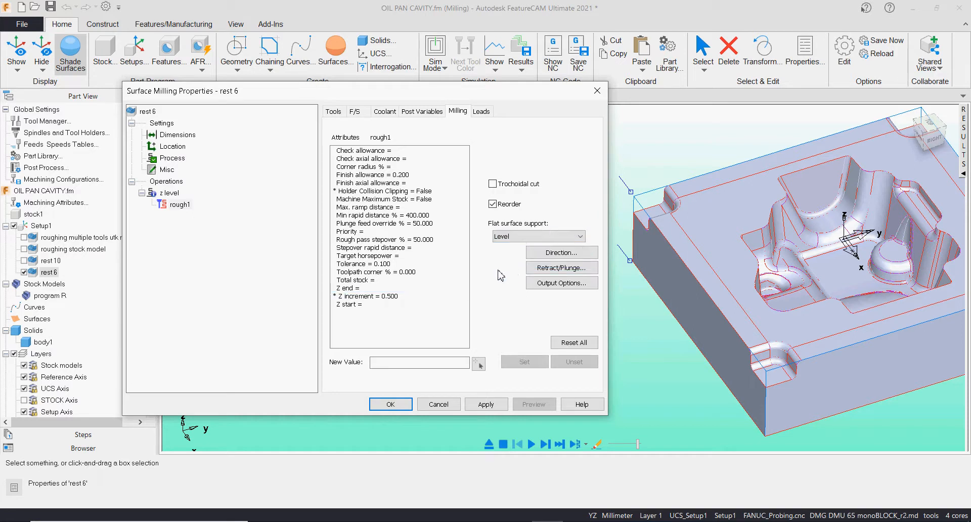
click(372, 175)
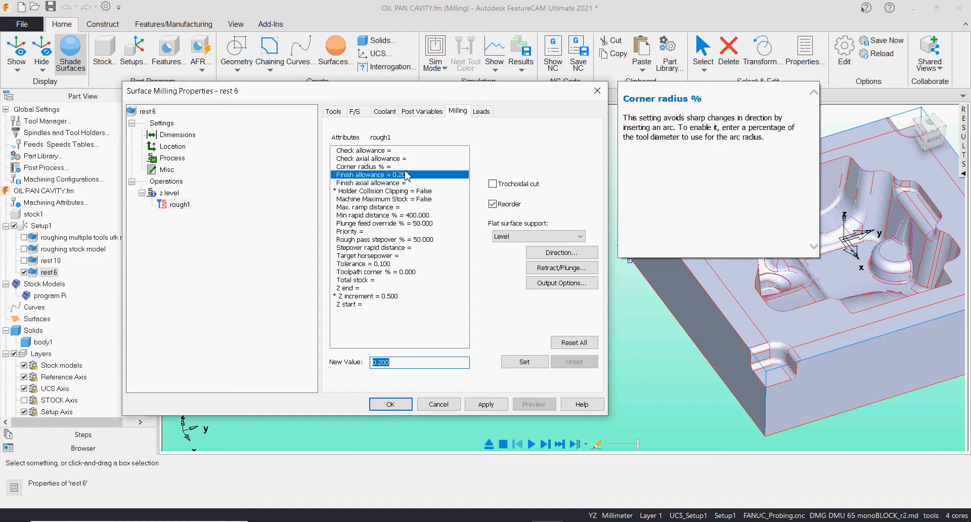
Set the rough1 stepover type to Direct in the lead settings and select the ramp angle value
click(481, 112)
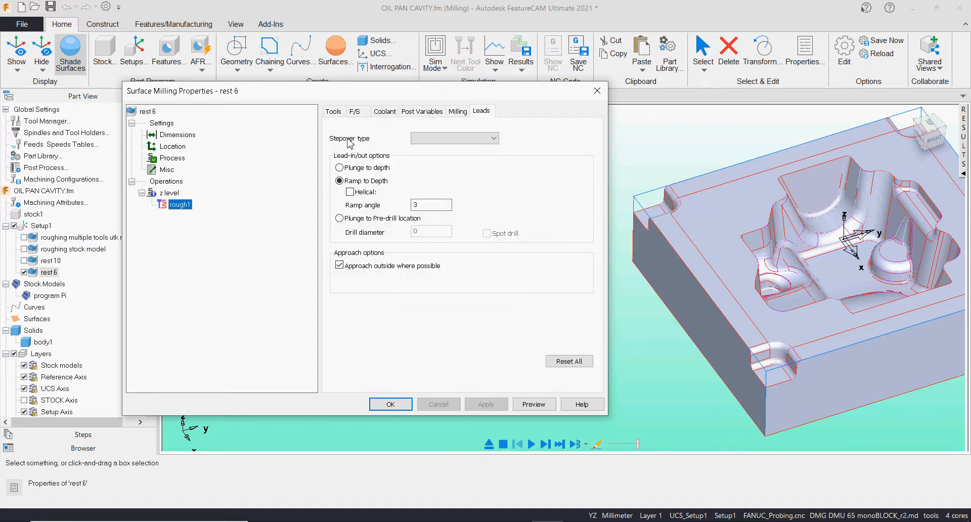
click(476, 139)
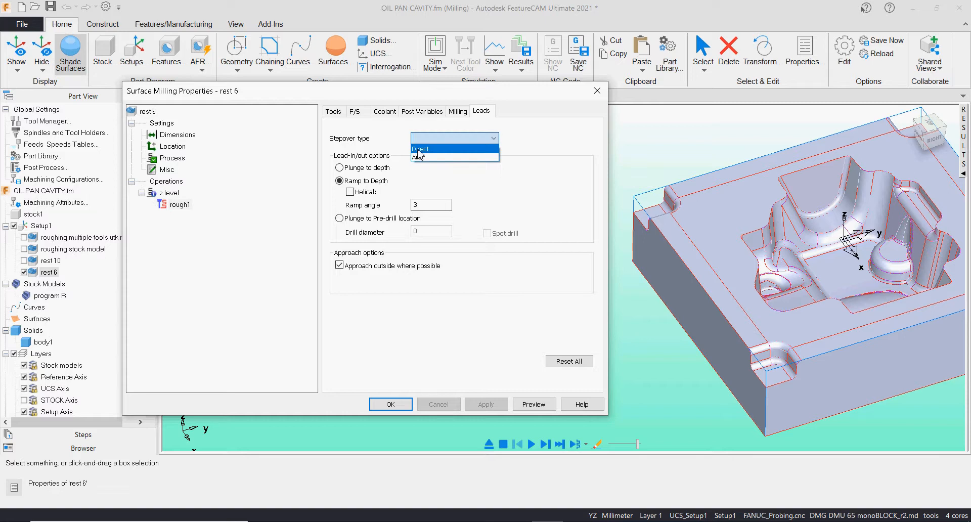
click(434, 149)
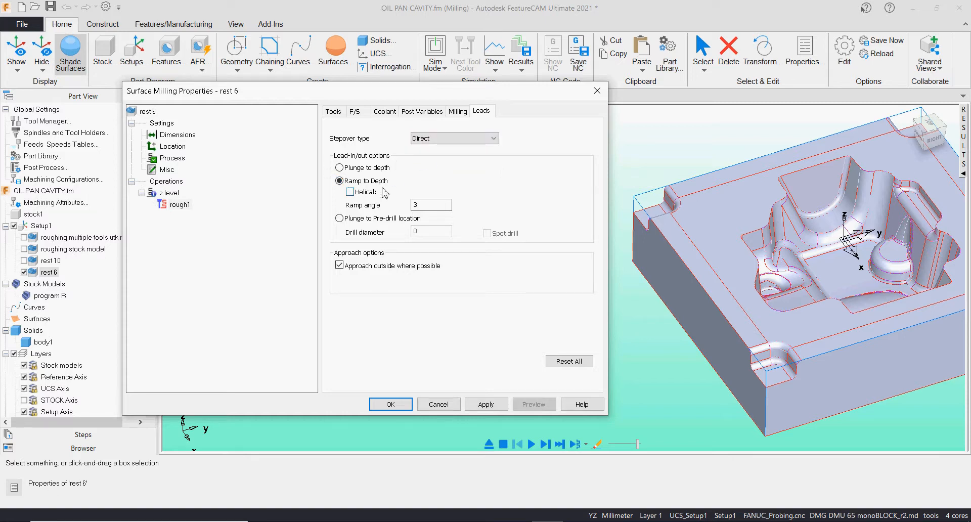
click(416, 205)
drag(419, 205, 403, 204)
Review the Z rapid plane, plunge clearance and retract option of rough1 without changing them
click(458, 111)
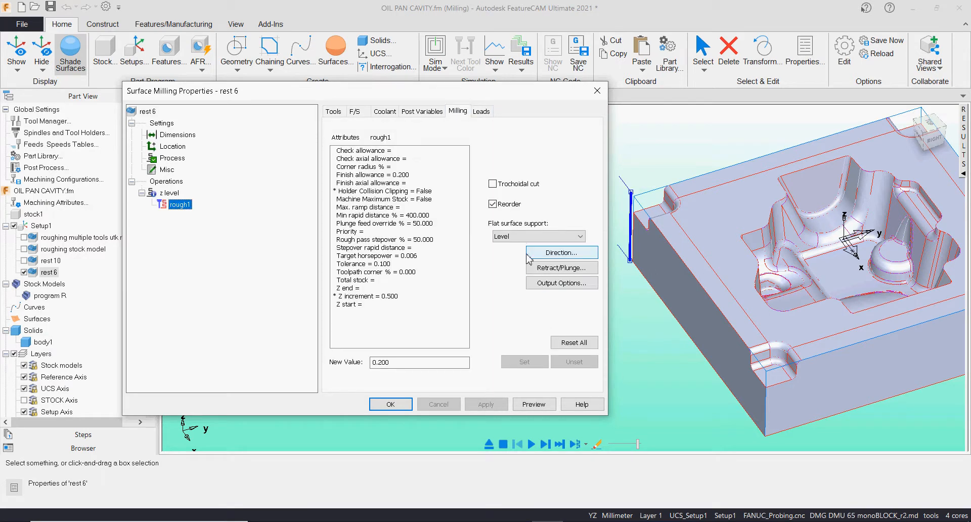
click(560, 268)
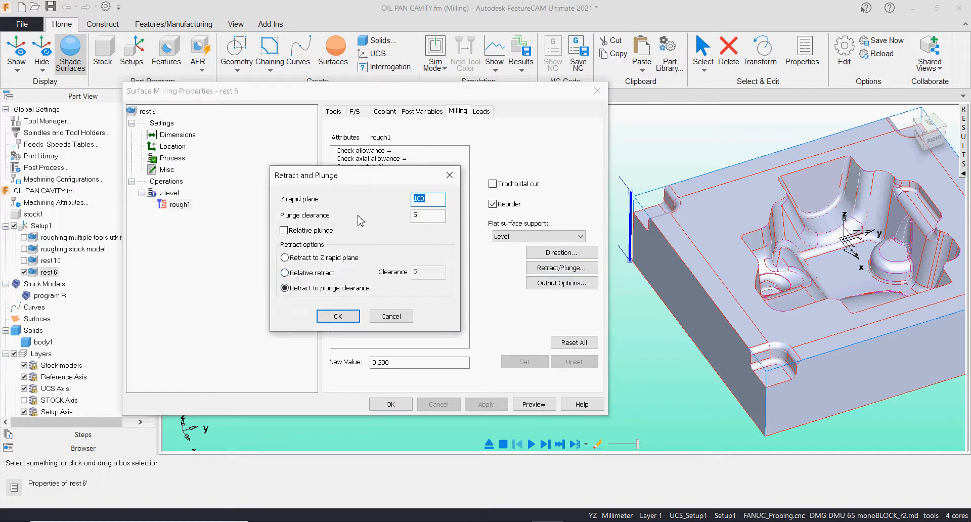
click(390, 316)
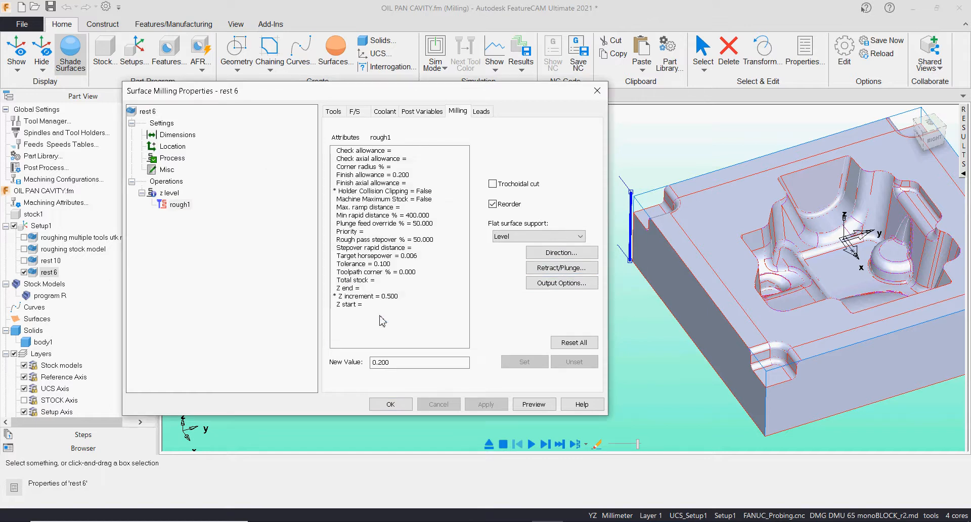
Try Plunge to Pre-drill location as rough1's lead-in option, and return to Ramp to Depth with a ramp angle of 3
click(480, 112)
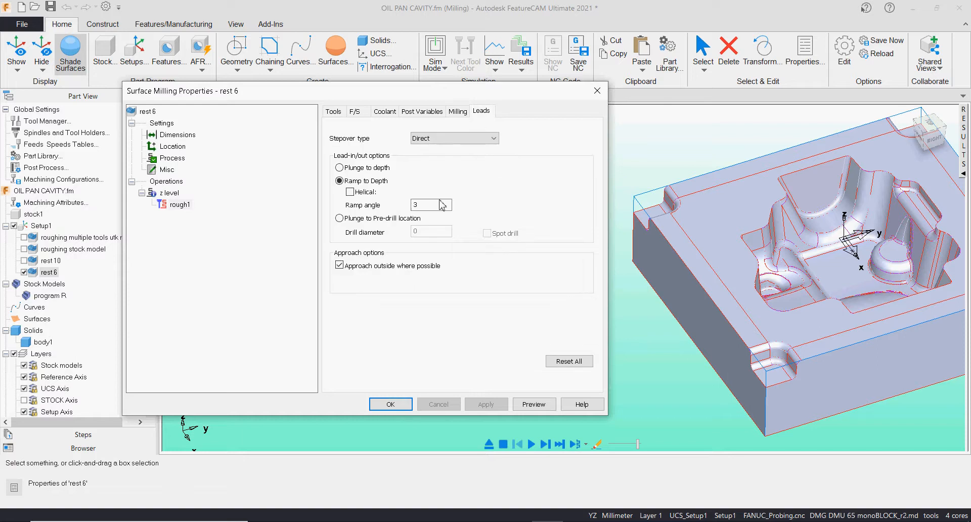
double_click(419, 204)
click(353, 220)
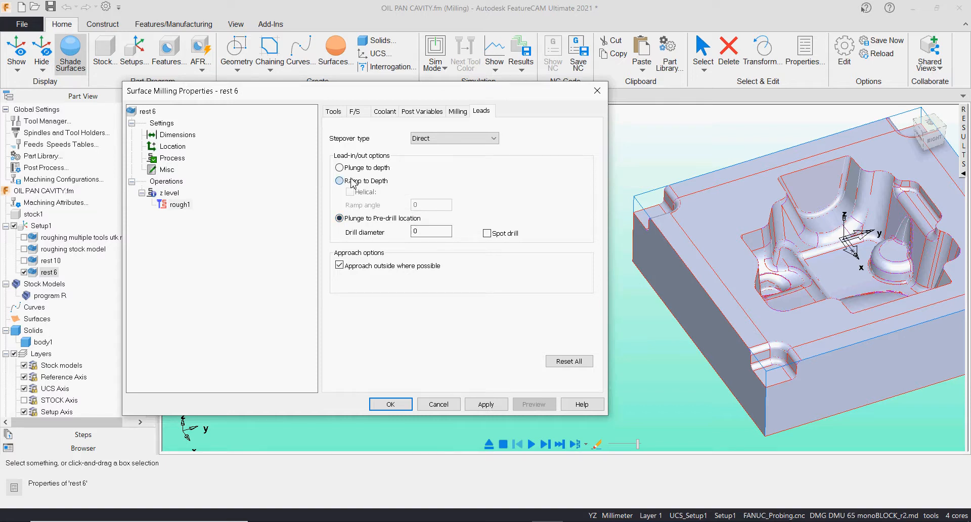
click(352, 181)
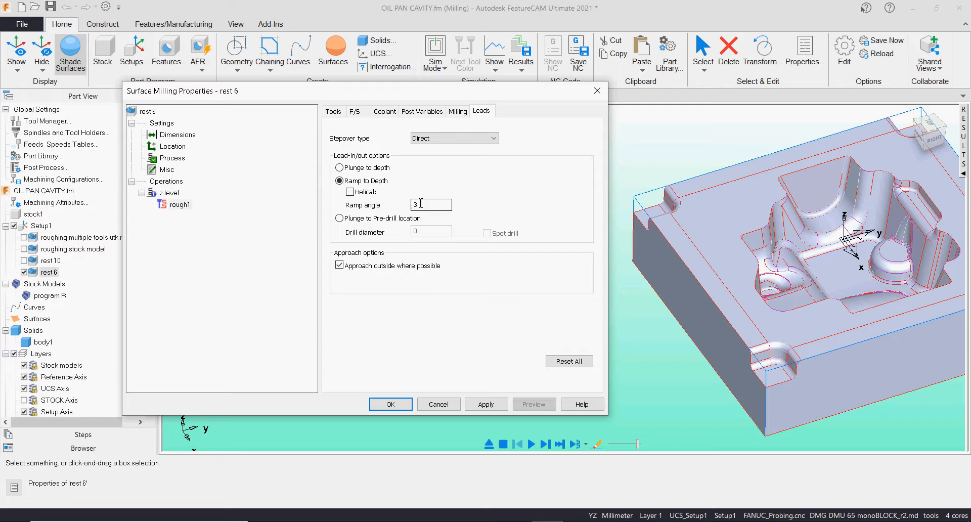
Examine the miscellaneous settings of rest 6, including 3D cutter comp, and the z level operation's strategy, stock and surface control settings
click(166, 170)
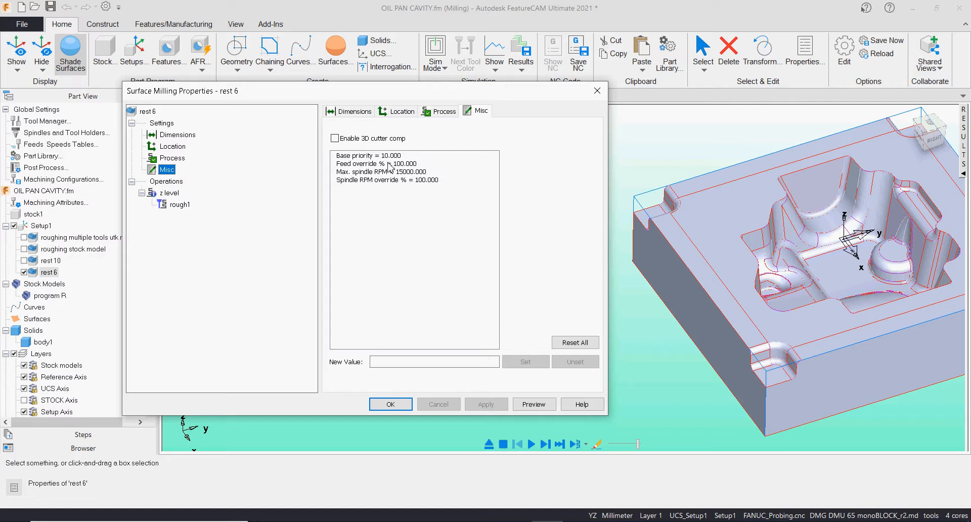
click(338, 139)
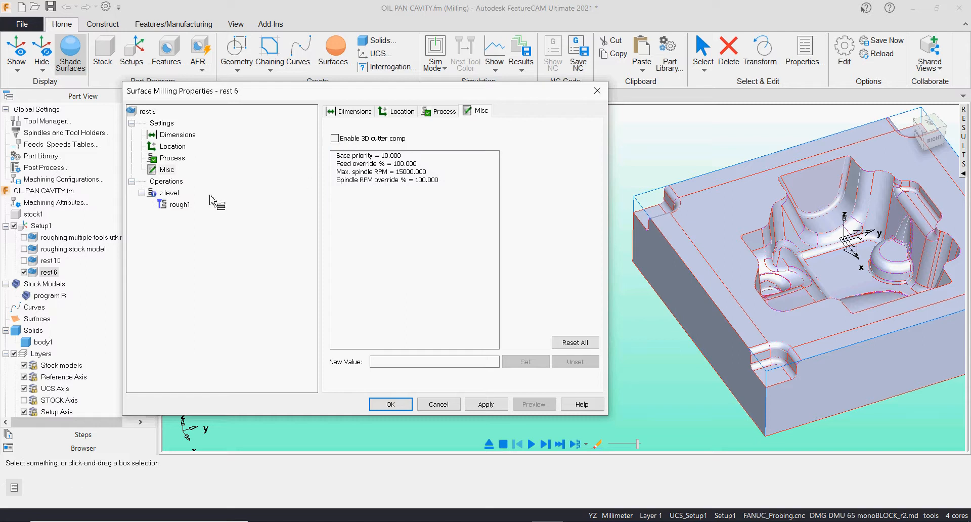
click(163, 195)
drag(161, 197, 169, 197)
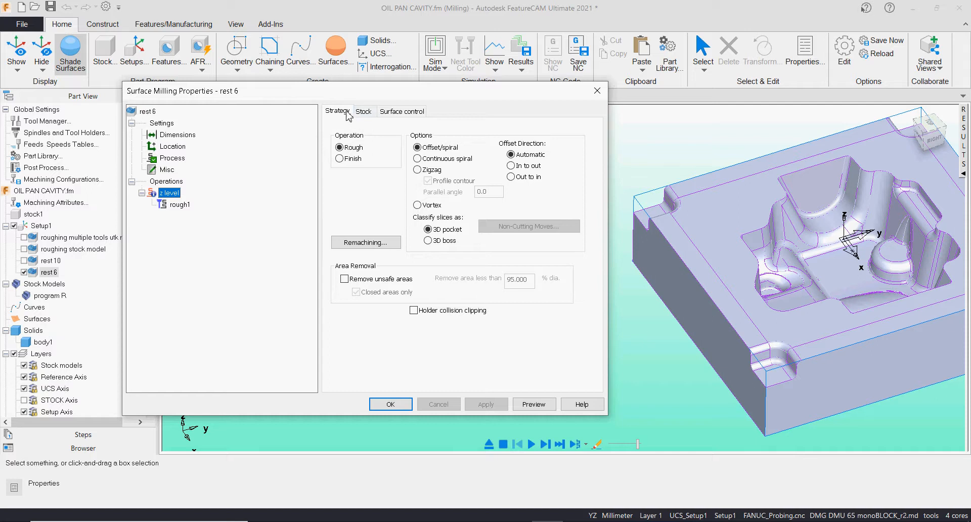
click(364, 113)
click(402, 112)
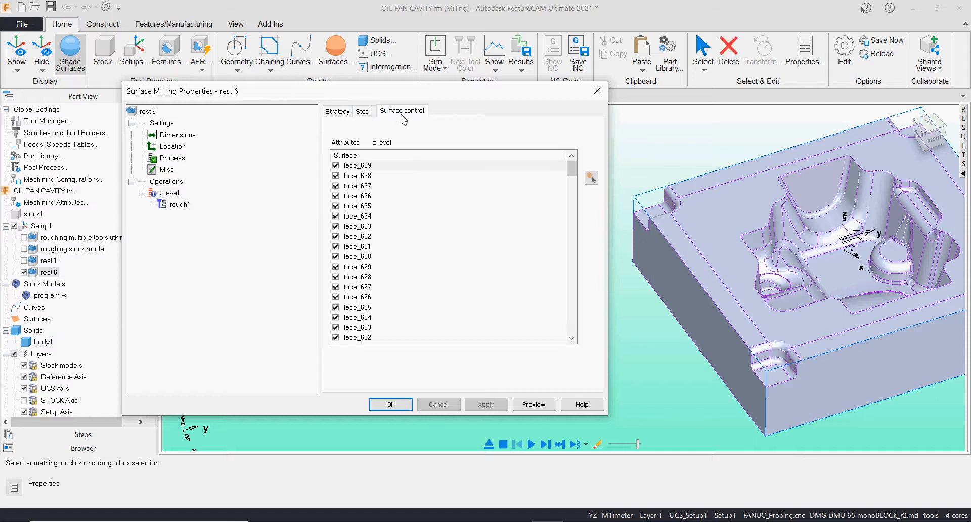
click(340, 112)
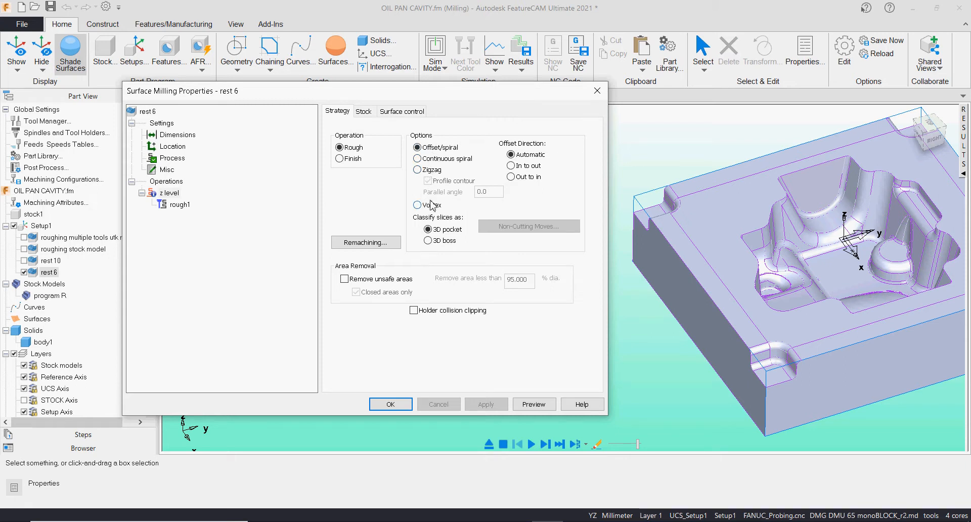
Check the remachining techniques of the z level operation without changing them, and set its offset direction to Out to in
click(381, 242)
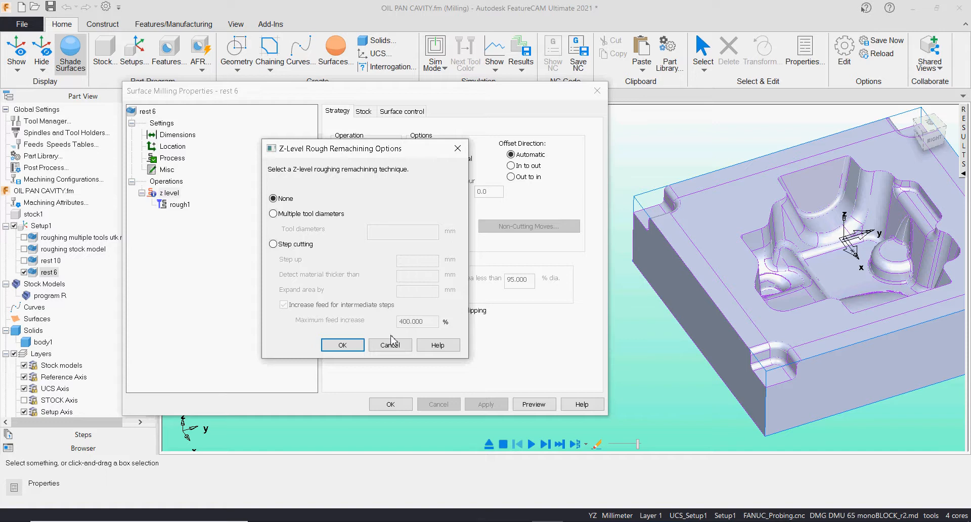
click(392, 340)
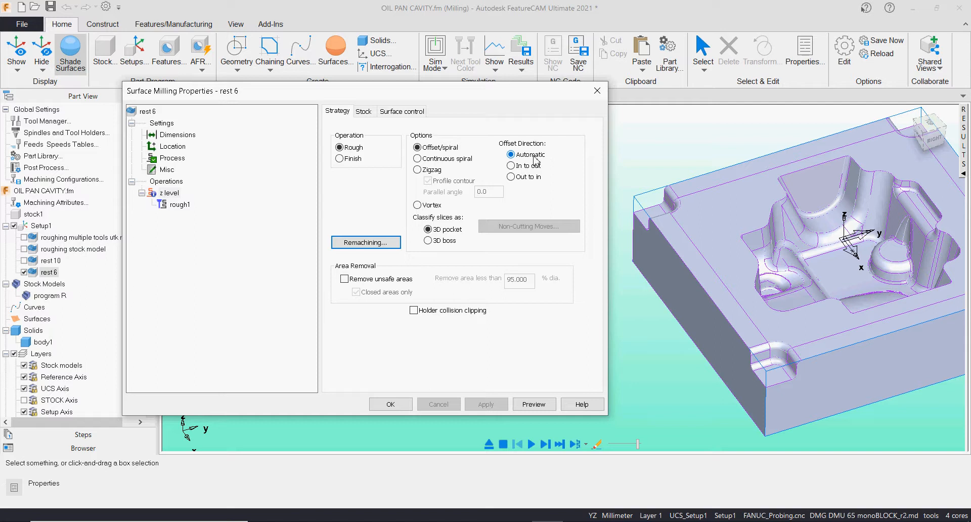
click(511, 166)
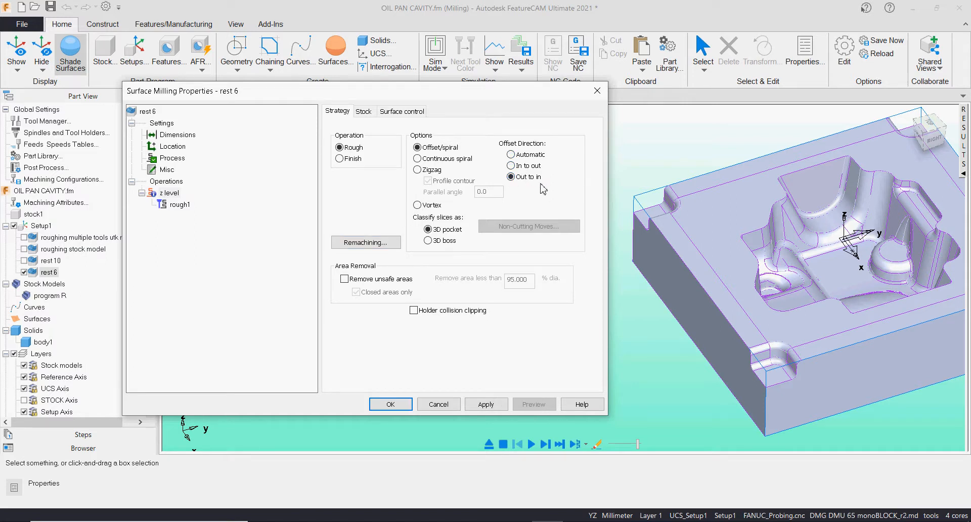
Select the stock block and try the part surface dimensions as the z level operation's clipping boundary
click(364, 112)
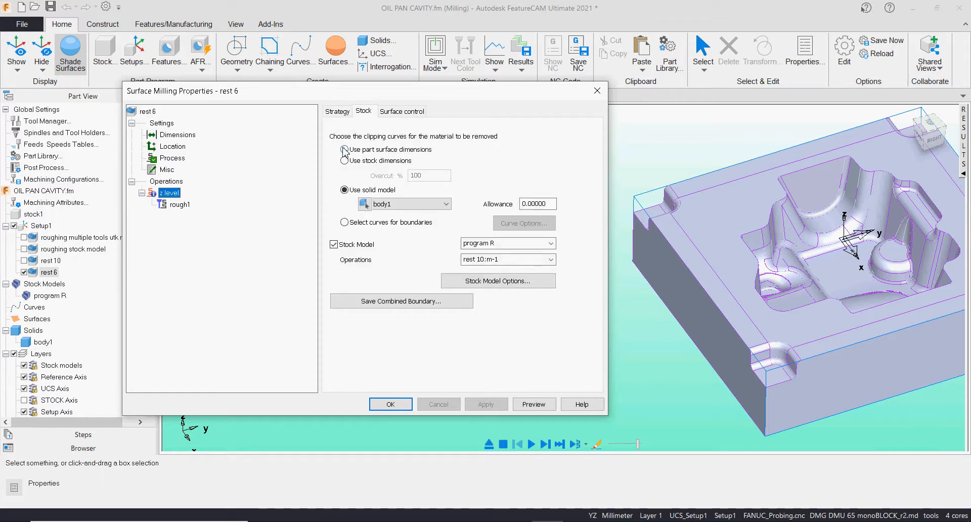
click(636, 203)
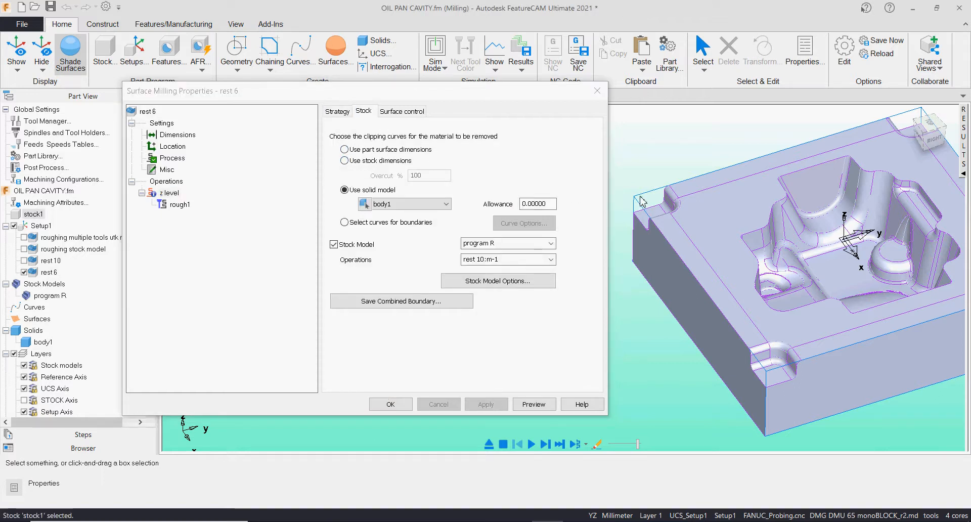
click(363, 150)
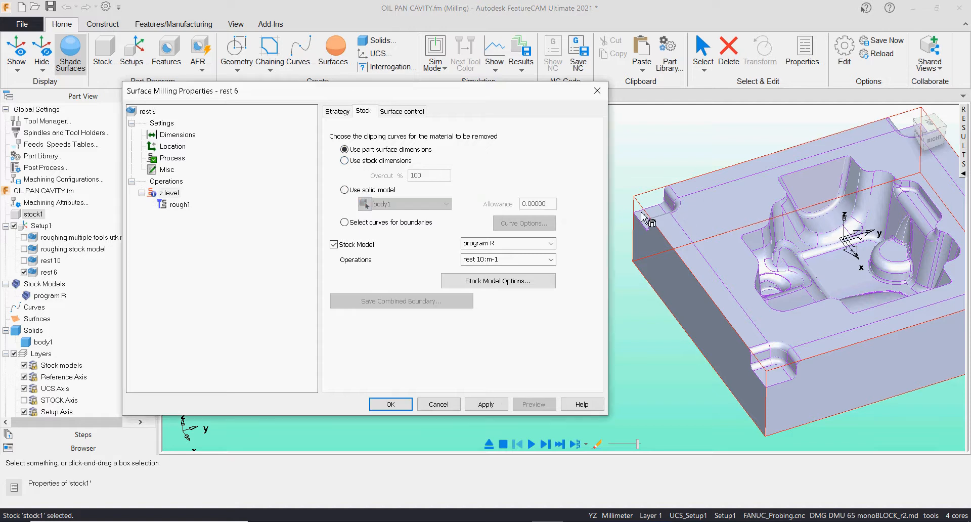
Try the stock dimensions as the clipping boundary and select the overcut percentage while comparing it with the stock outline
click(371, 162)
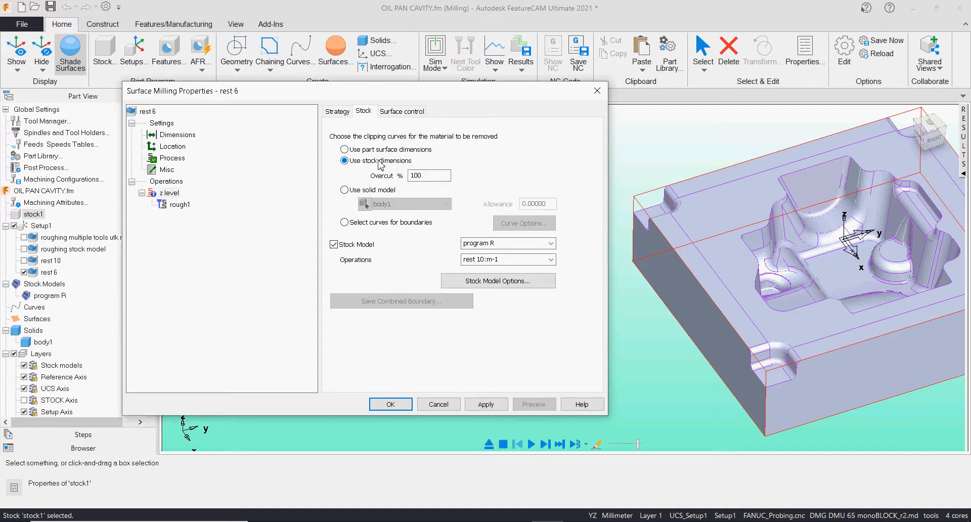
click(428, 177)
drag(427, 177, 407, 177)
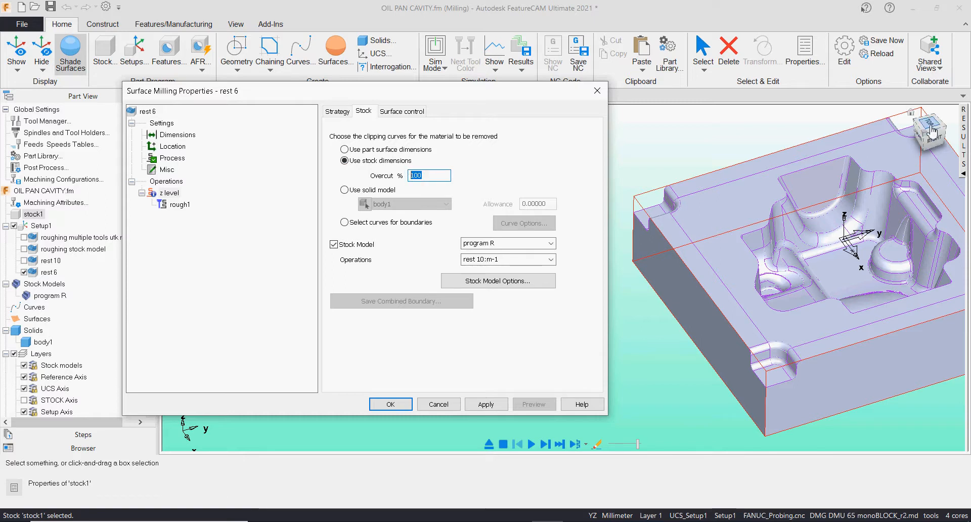
click(929, 126)
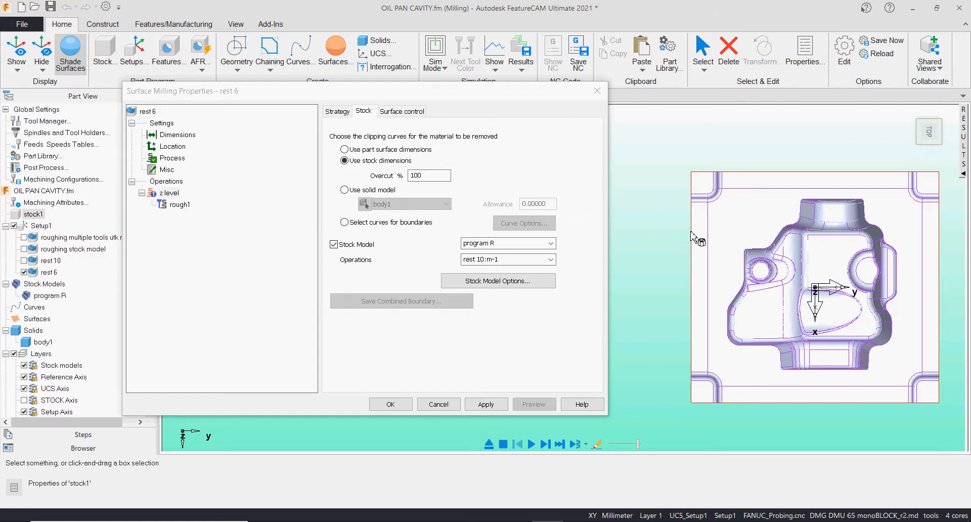
scroll(697, 264, up, 2)
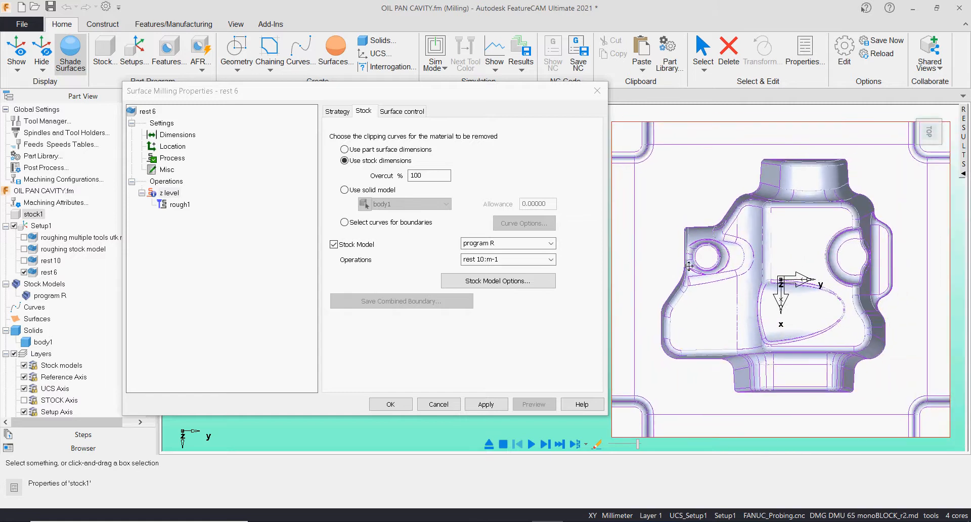
click(406, 175)
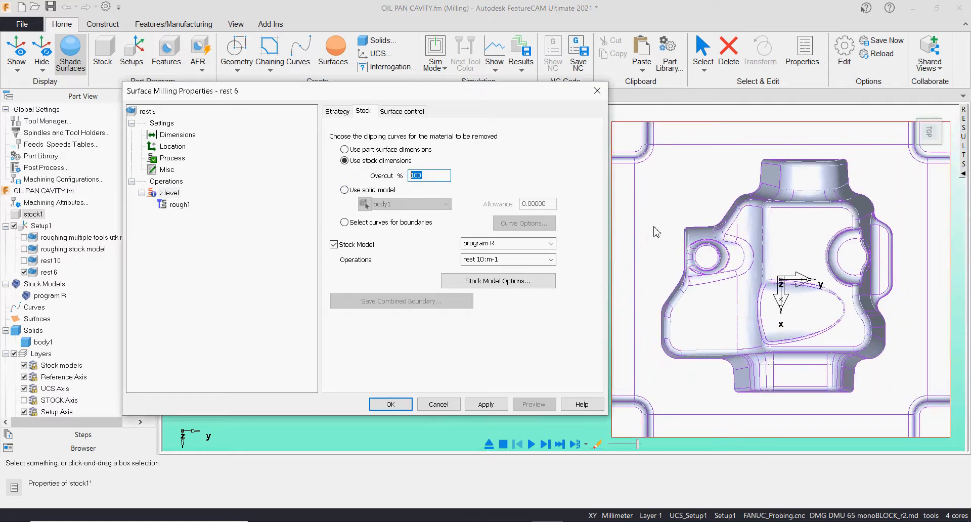
scroll(697, 247, down, 1)
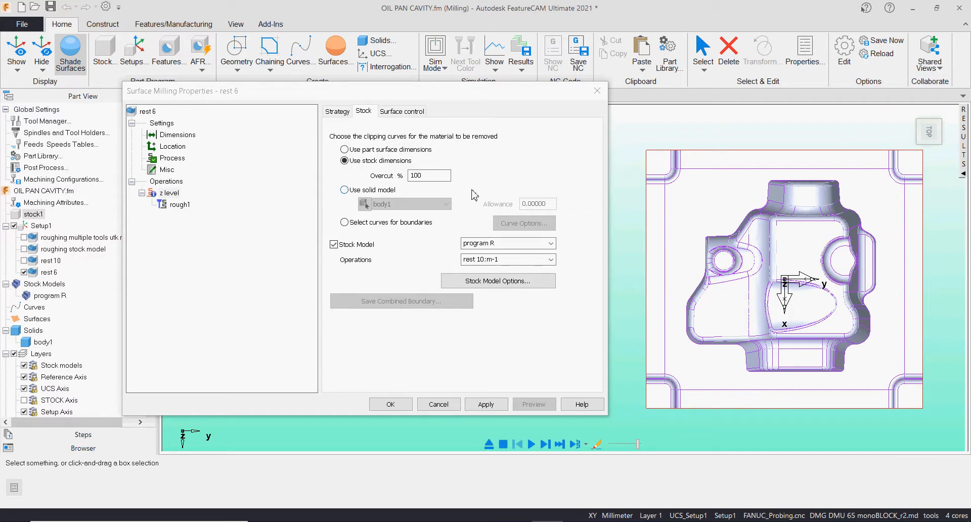
click(406, 175)
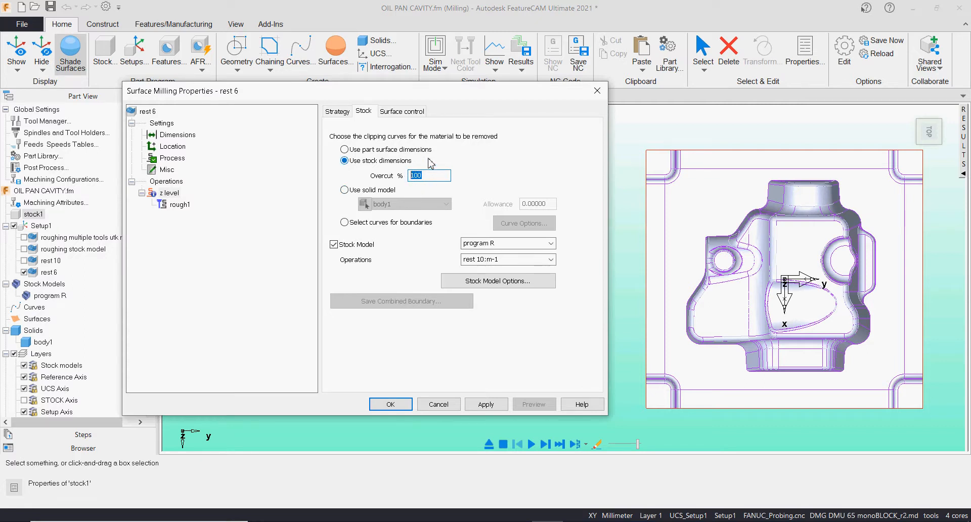
Use the solid model body1 as the z level operation's clipping boundary and select its allowance value
click(349, 190)
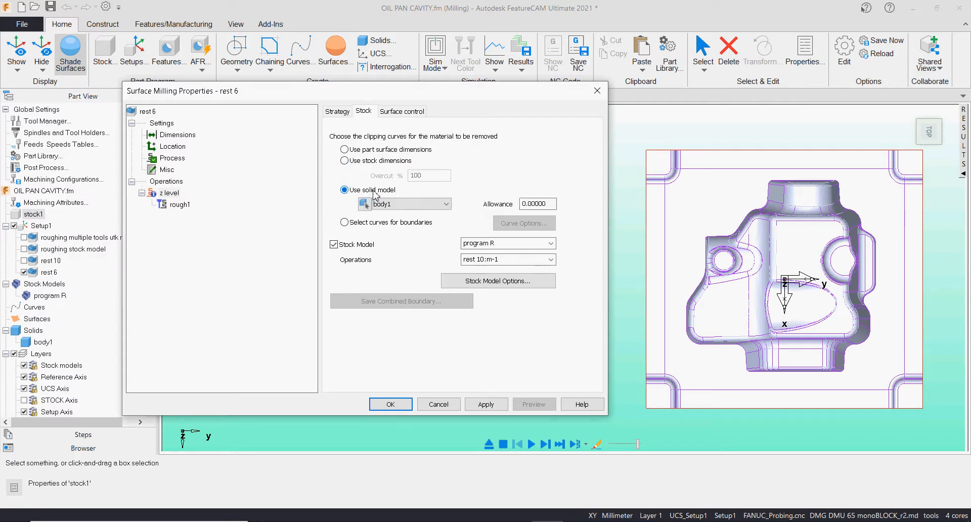
click(38, 217)
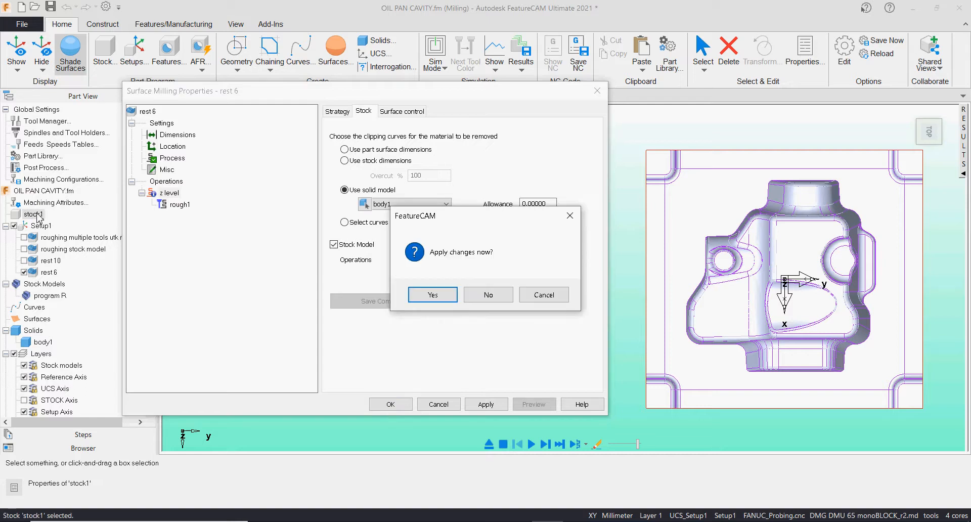
click(565, 297)
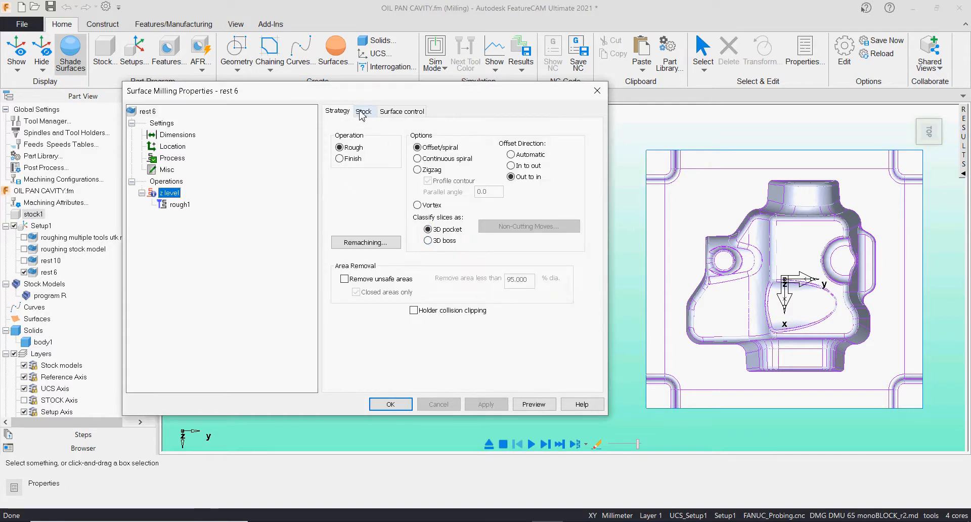
click(363, 112)
click(391, 201)
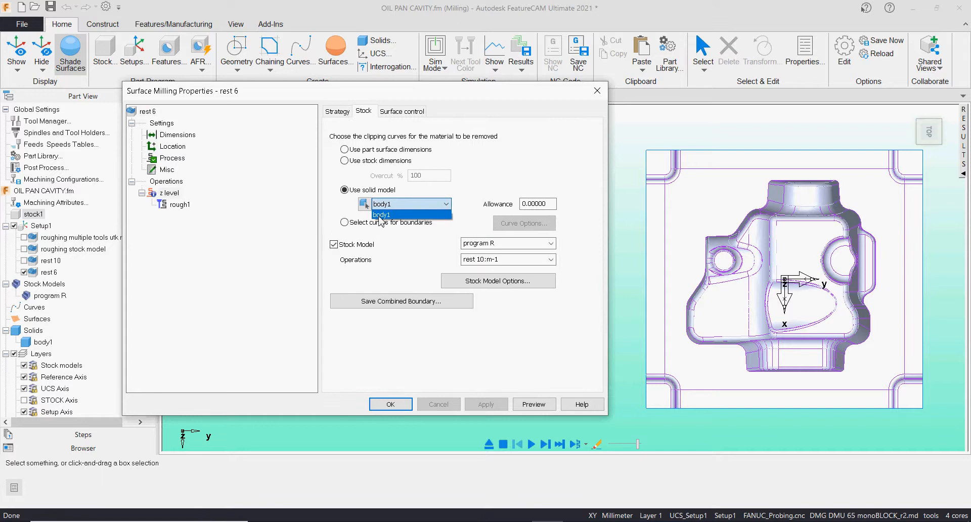
click(423, 216)
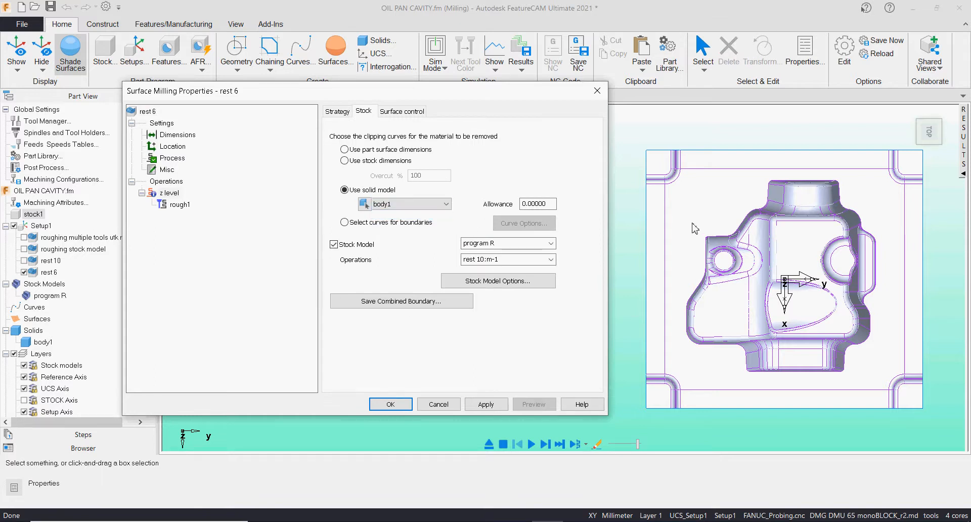
middle_drag(846, 288, 735, 227)
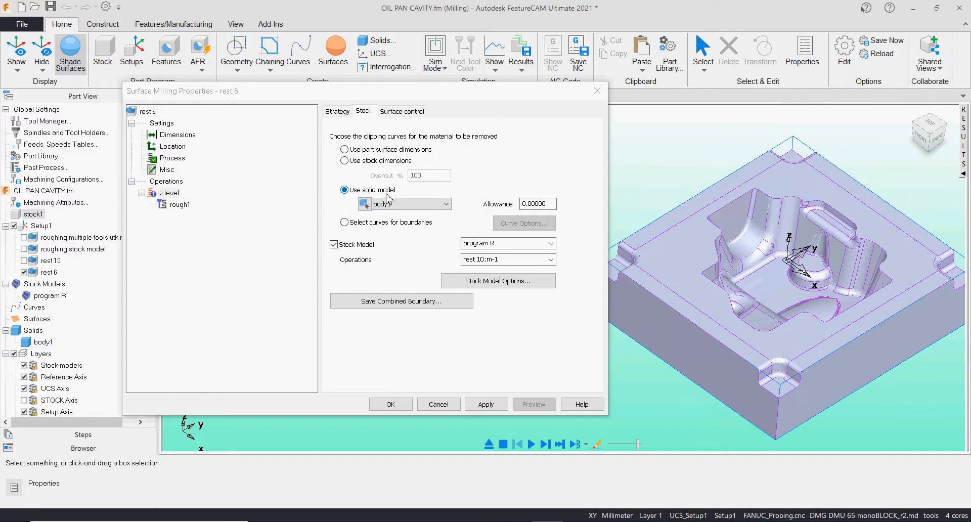
double_click(521, 204)
Choose Select curves for boundaries as the clipping method and review the boundary curve options without changing them
click(345, 222)
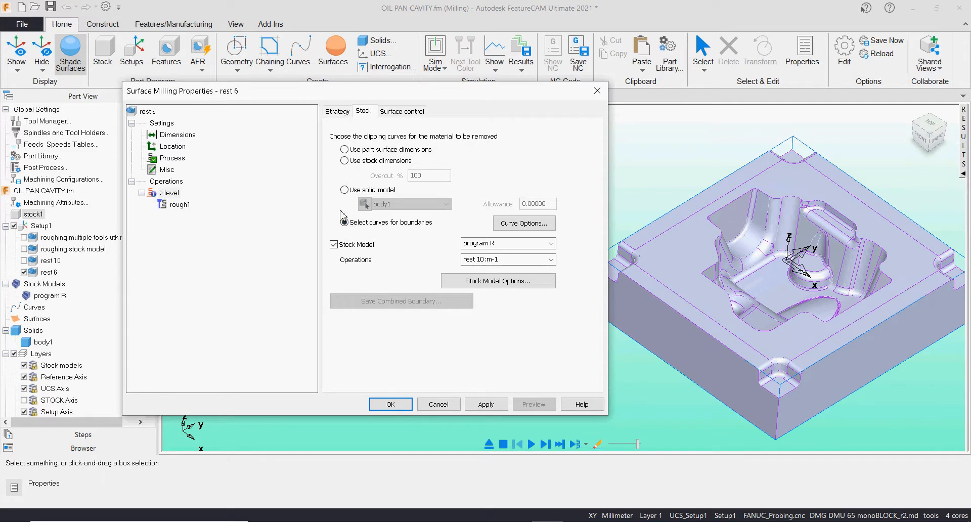
click(535, 227)
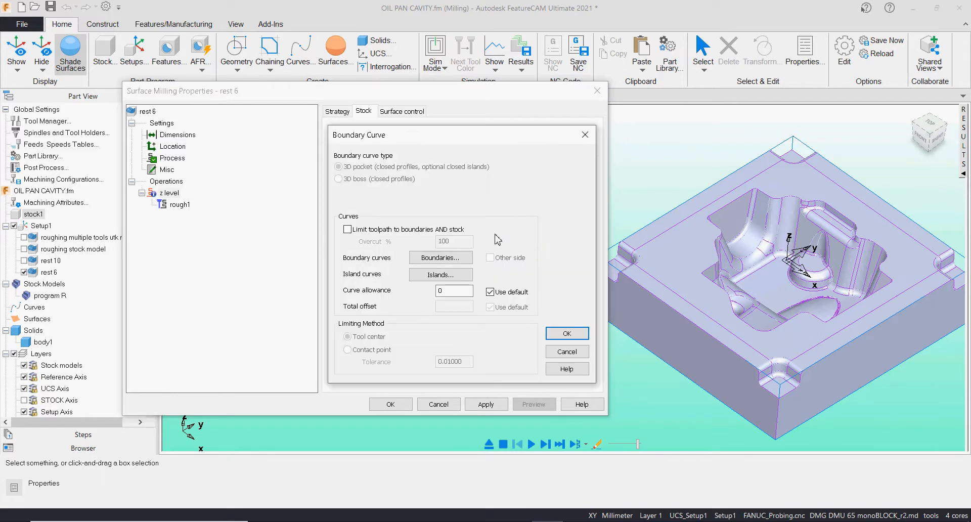
click(561, 351)
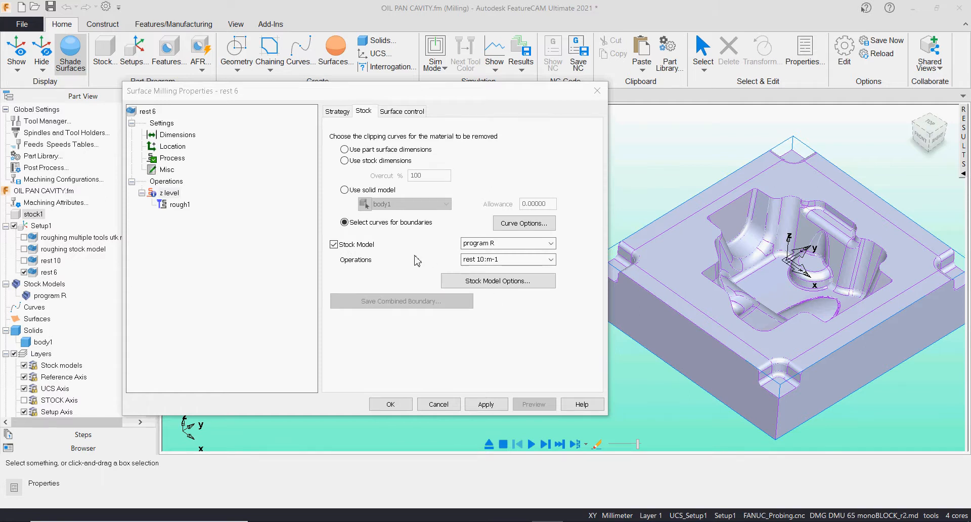
Examine rough1's milling attributes, including Corner radius %, Machine Maximum Stock and Holder Collision Clipping
click(183, 204)
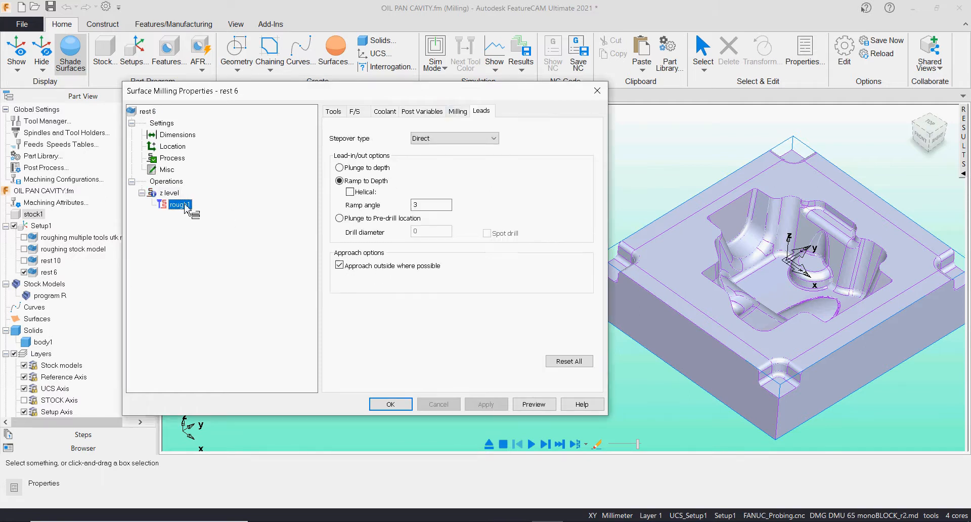
click(454, 116)
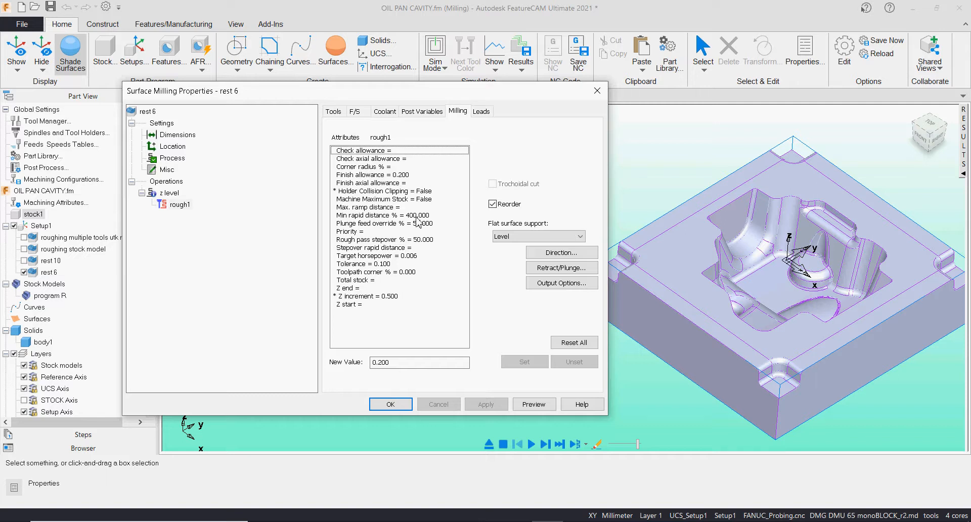
click(398, 167)
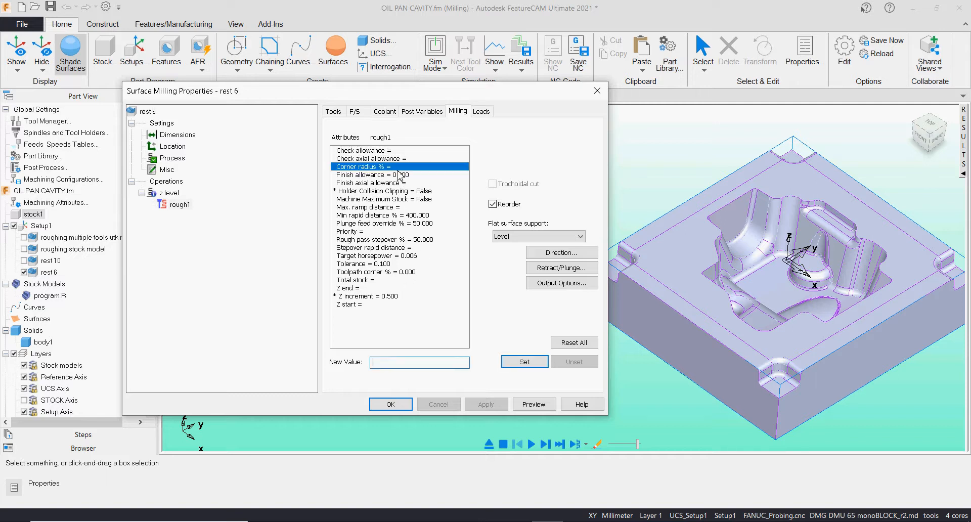
mouse_move(424, 202)
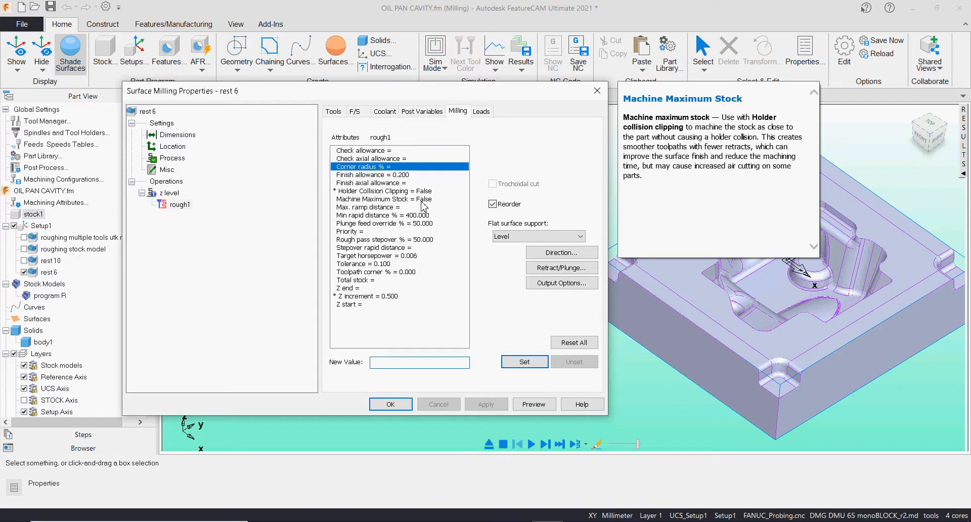
click(367, 199)
click(371, 191)
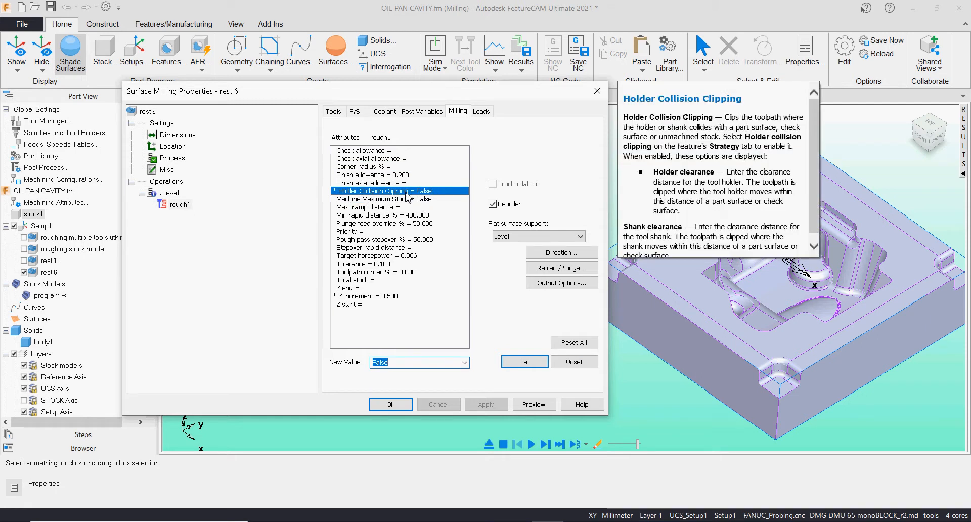
Try setting rough1's Holder Collision Clipping attribute to True and apply it to rest 6
click(464, 362)
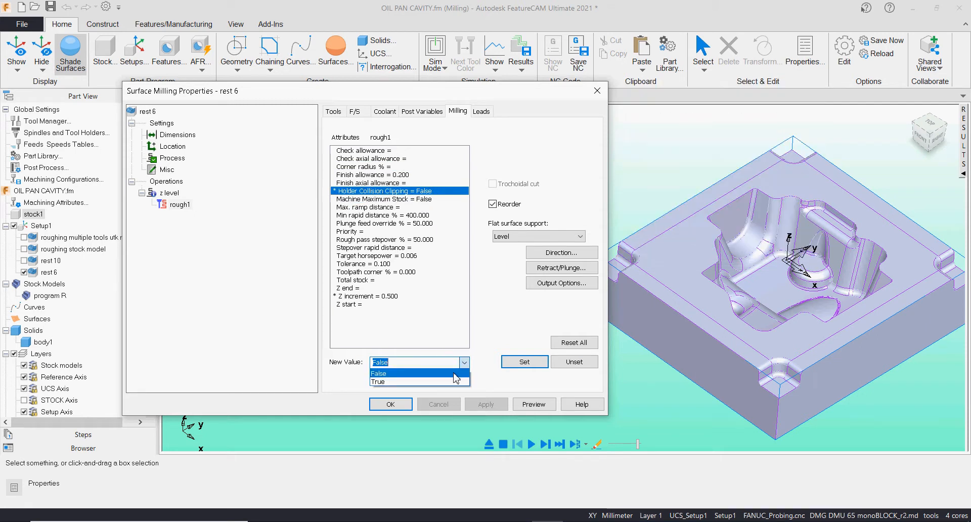
click(445, 385)
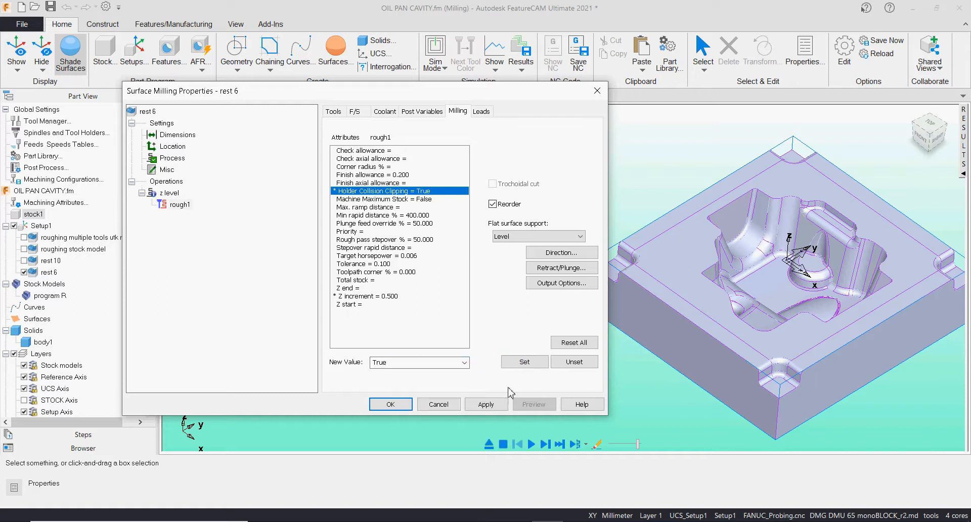
click(524, 362)
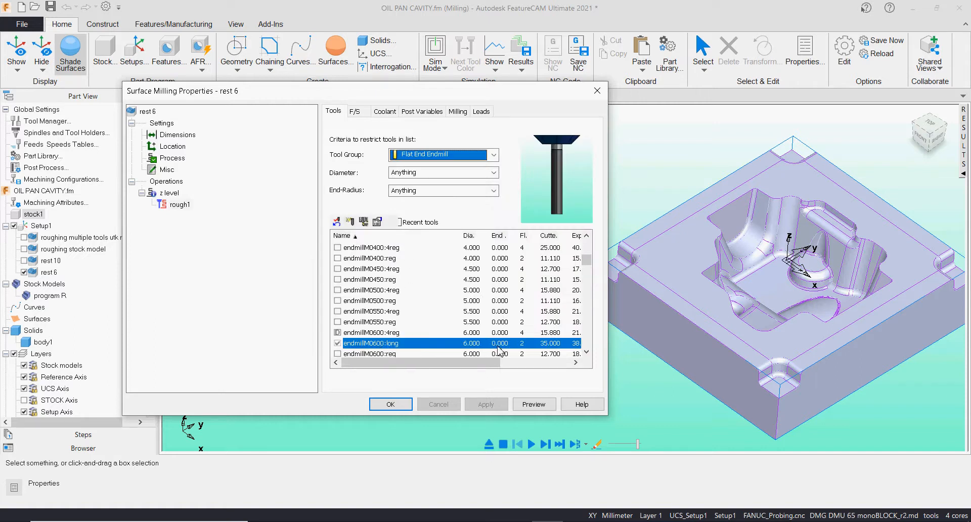
Inspect the cutter length of the endmillM0600:long tool and leave its properties unchanged
double_click(499, 344)
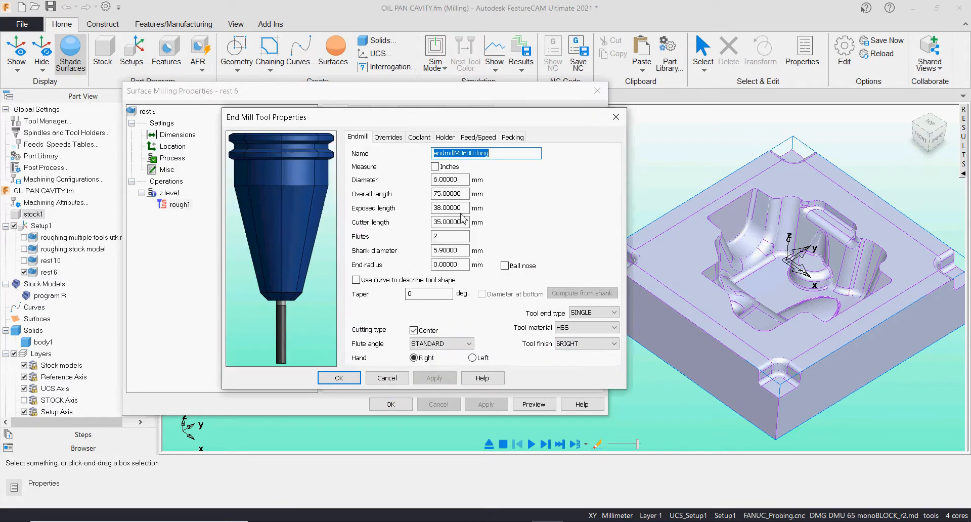
drag(457, 223, 431, 222)
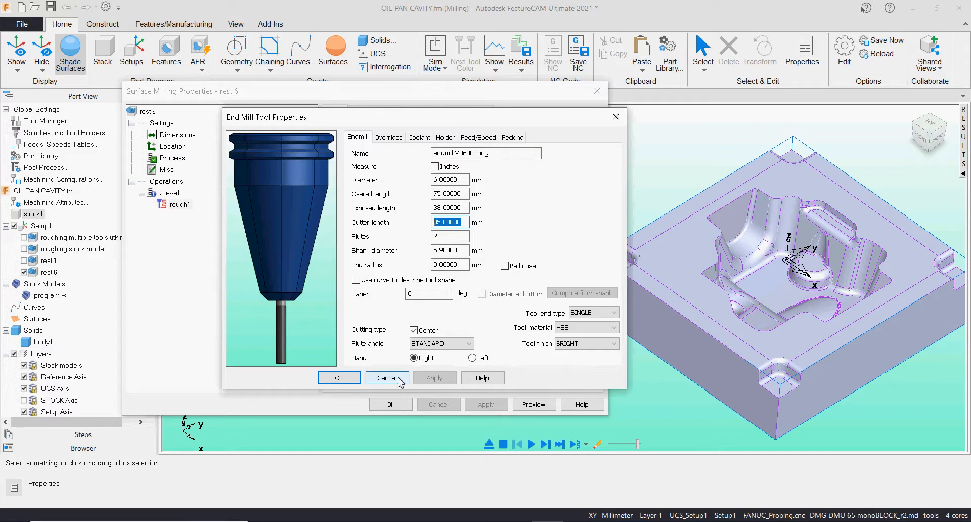
click(399, 379)
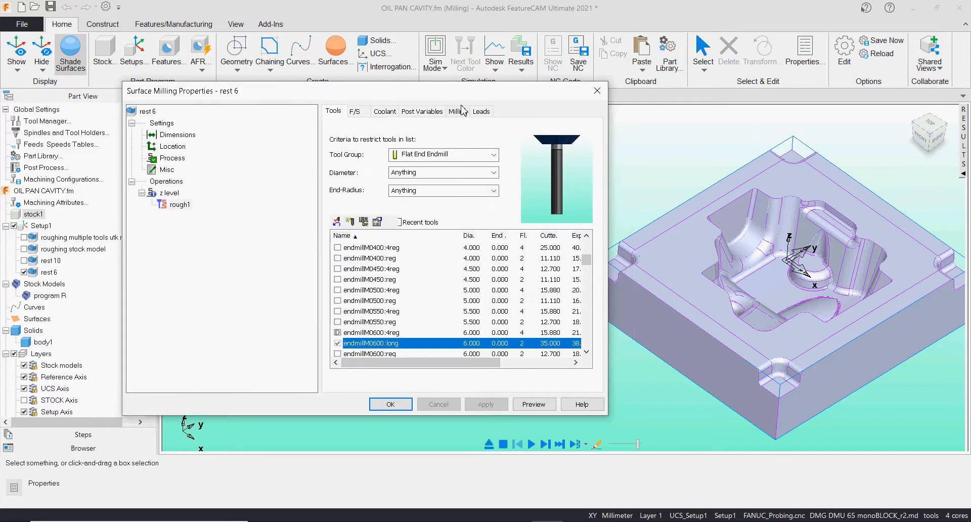
Set rough1's Holder Collision Clipping attribute back to False, apply it and close the rest 6 properties
click(462, 110)
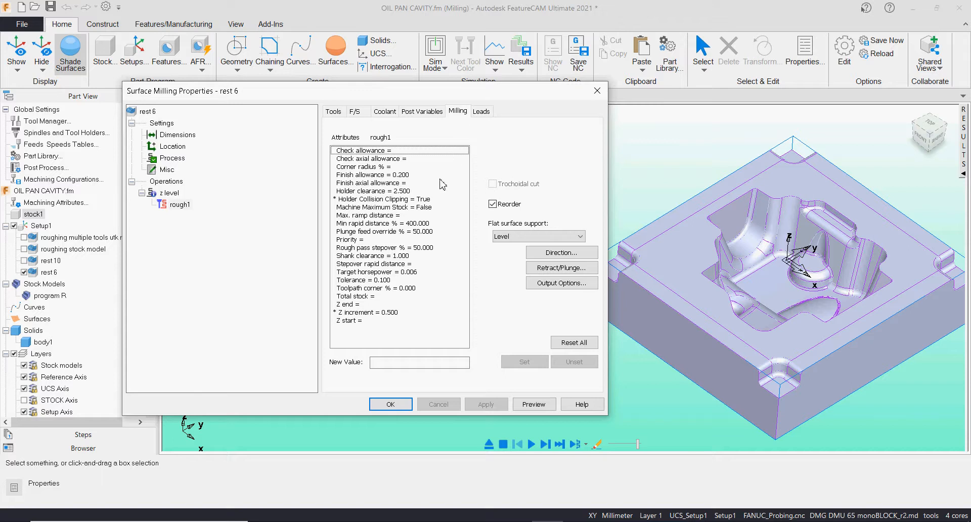
click(395, 209)
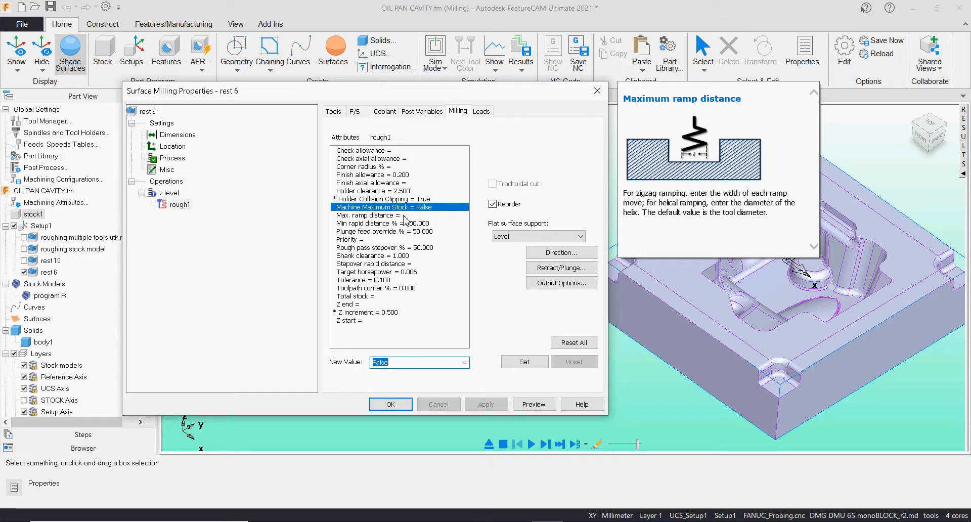
click(423, 199)
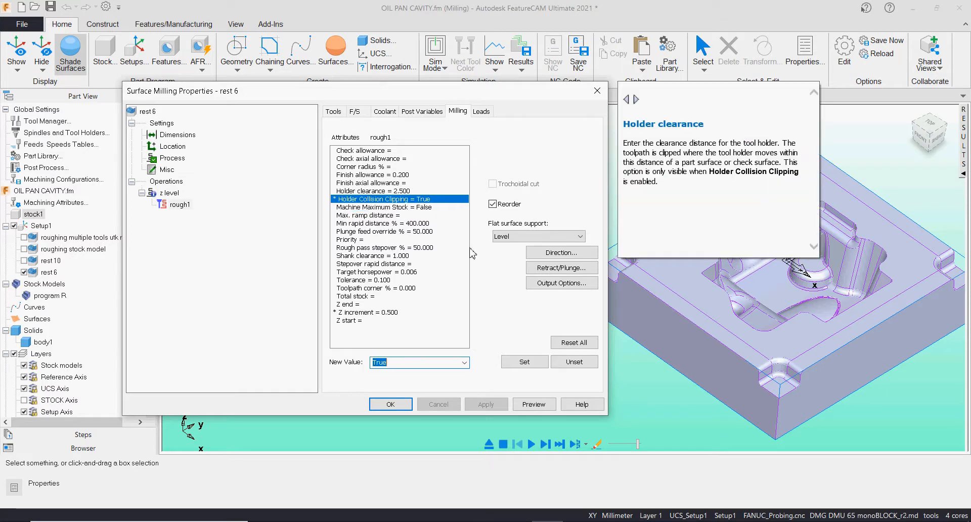
click(464, 362)
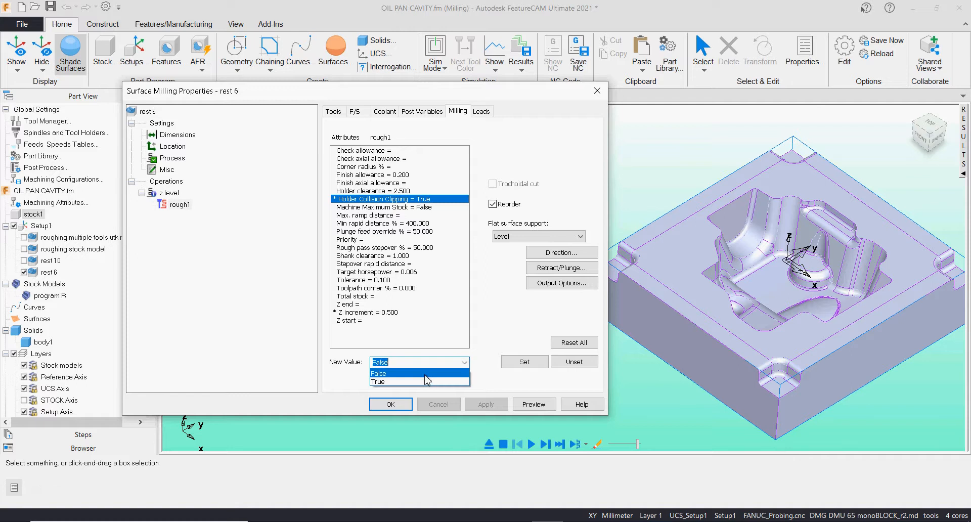
click(447, 374)
click(525, 362)
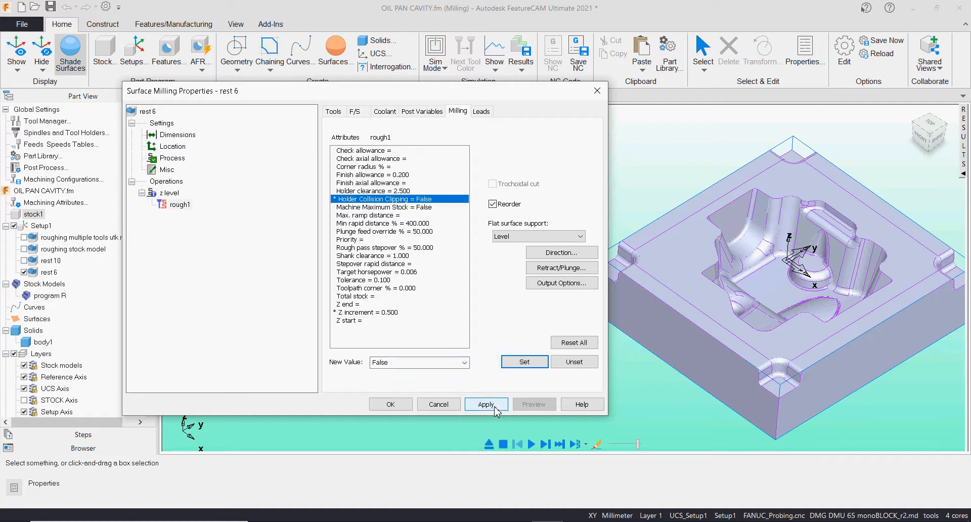
click(486, 404)
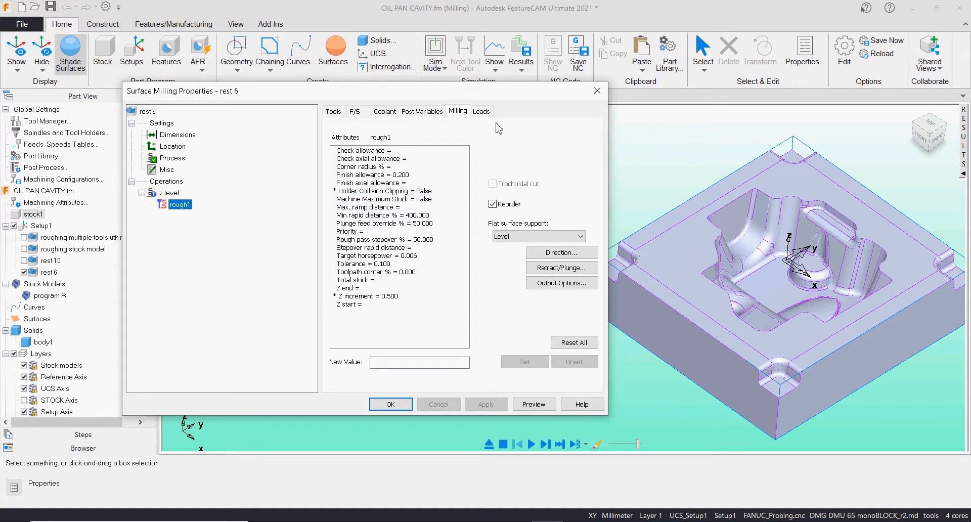
click(387, 404)
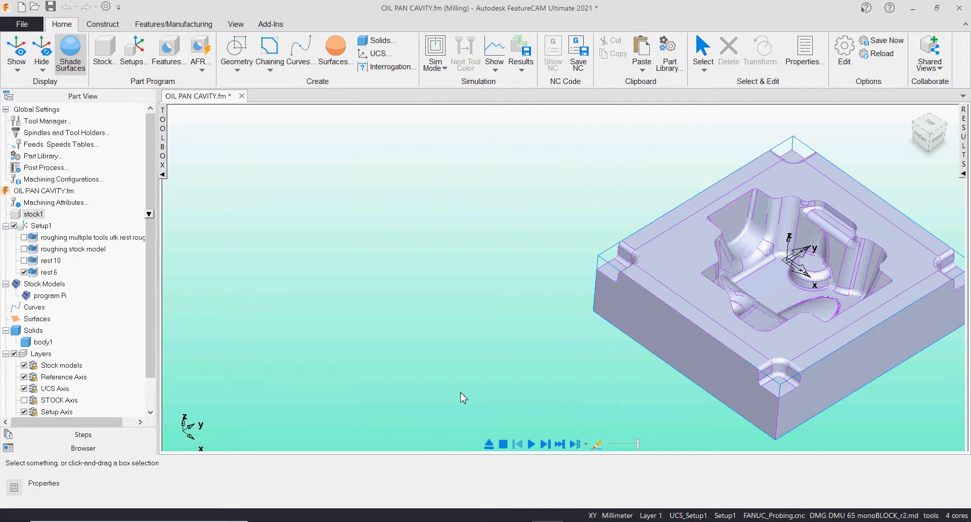
Review the roughing and rest features under Setup1, disable rest 6 and clear the selection
middle_drag(707, 335, 556, 329)
click(116, 238)
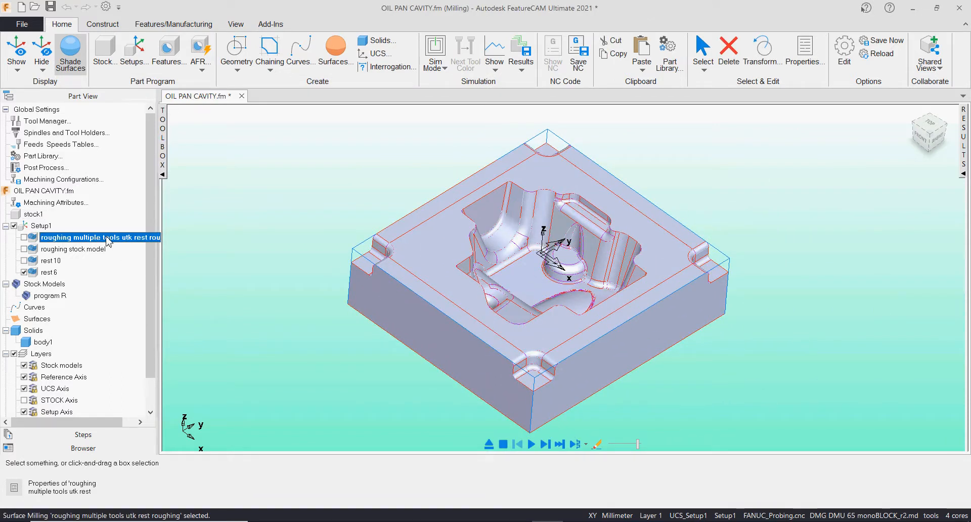
click(73, 249)
click(53, 261)
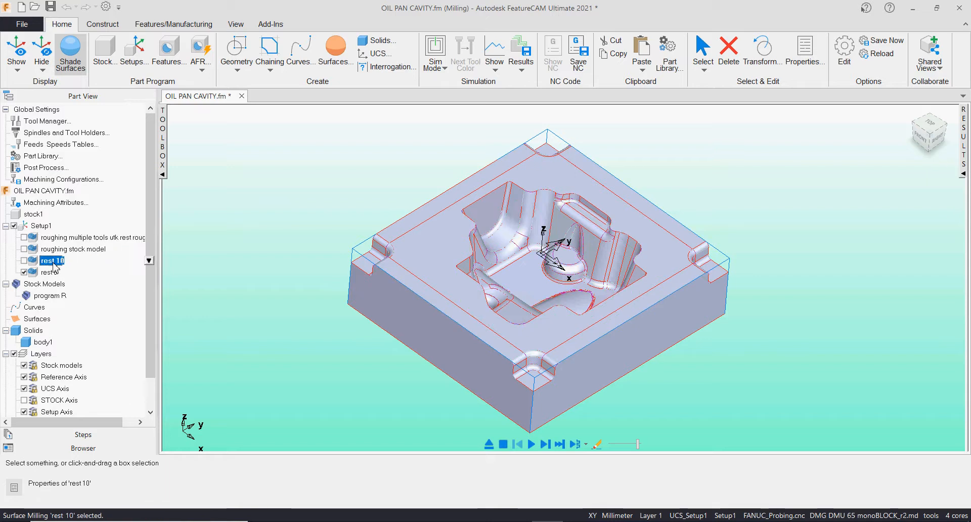
click(50, 273)
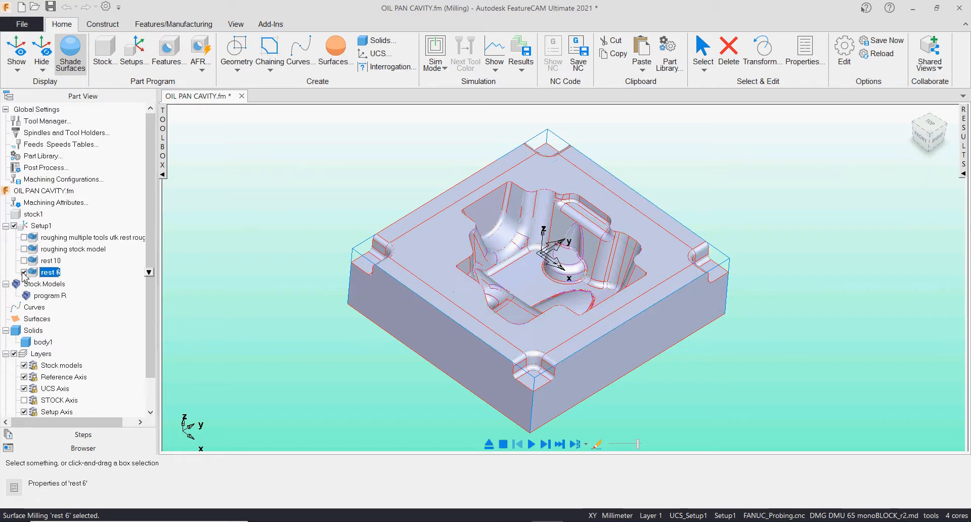
click(281, 253)
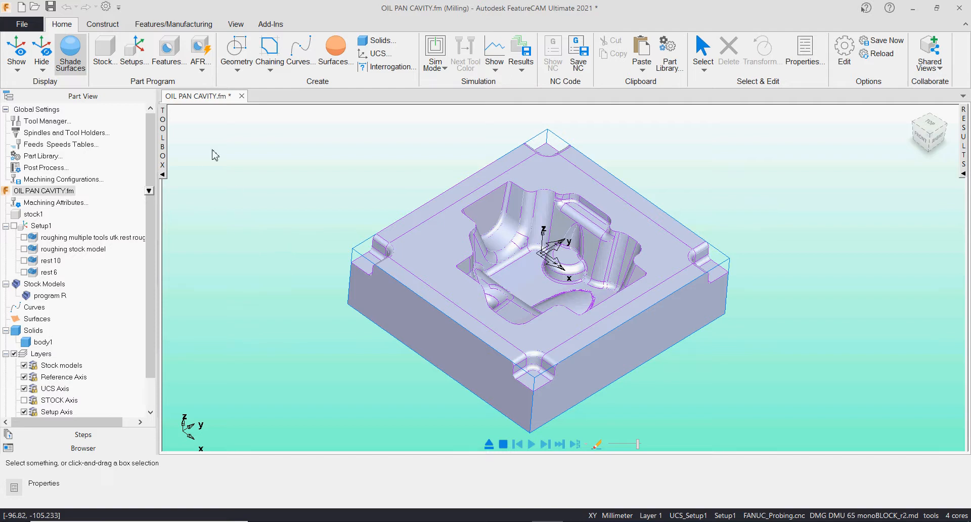
Review the source file path stored for the body1 solid, then close its source file settings without changes
scroll(362, 204, up, 1)
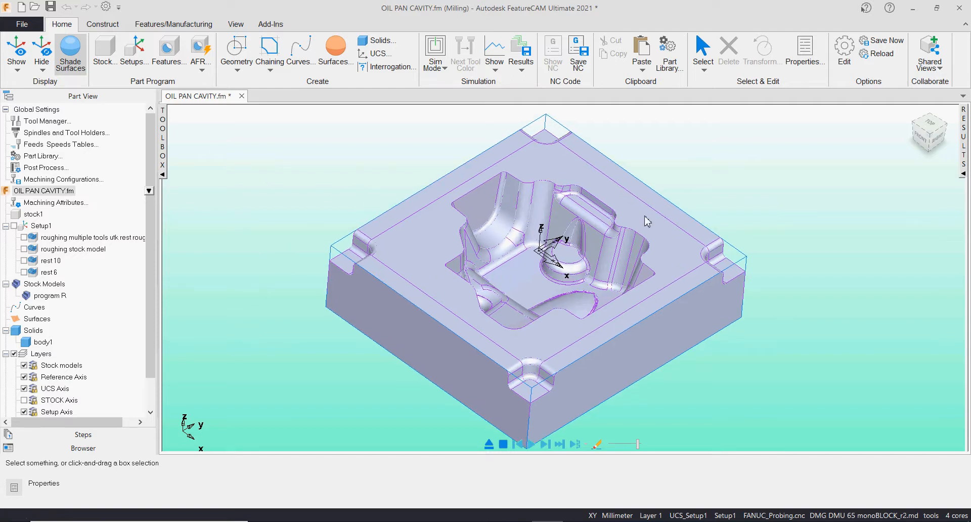
middle_drag(592, 340, 498, 252)
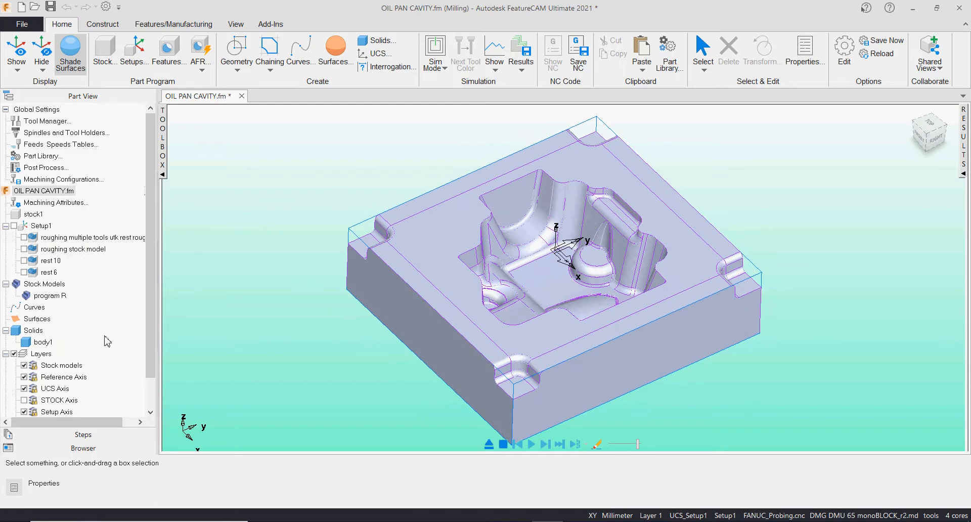
click(42, 344)
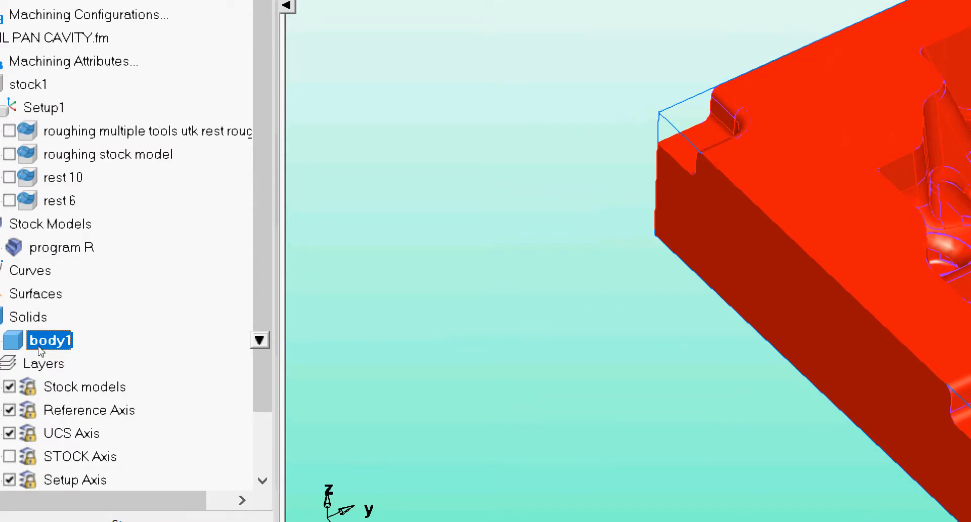
right_click(41, 350)
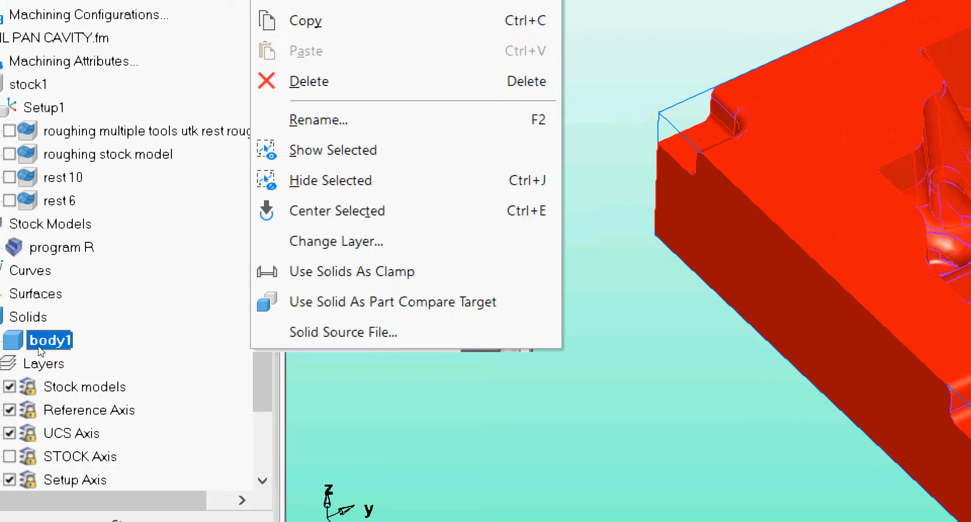
key(Up)
key(Return)
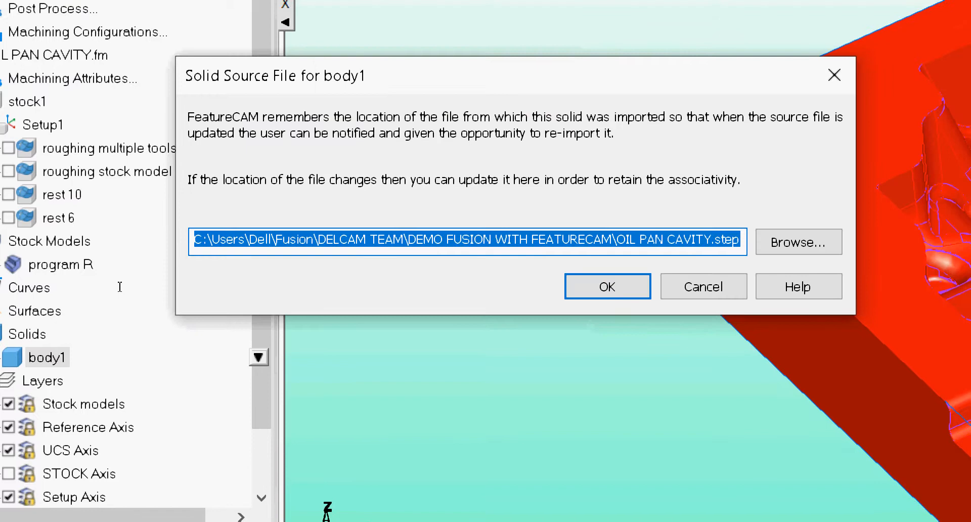
key(Home)
key(shift+Right)
key(shift+Right)
key(shift+Right)
key(shift+Right)
key(shift+Right)
key(shift+Right)
key(shift+Right)
key(shift+Right)
key(shift+Right)
key(shift+Right)
key(shift+Right)
key(shift+Right)
key(shift+Right)
key(shift+Right)
key(shift+Right)
key(shift+Right)
key(shift+Right)
key(shift+Right)
key(shift+Right)
key(shift+Right)
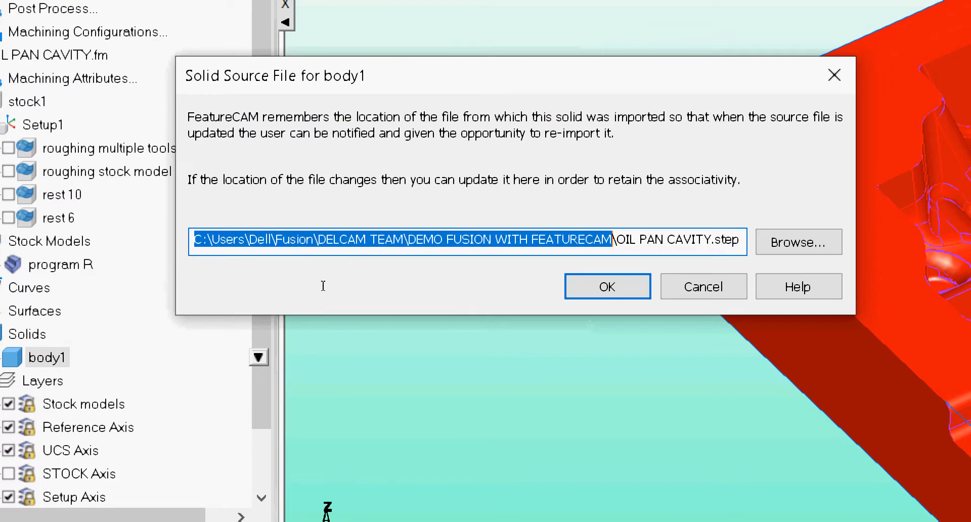
key(shift+Right)
key(shift+Right)
key(shift+Right)
key(shift+Right)
key(shift+Right)
key(shift+Right)
key(shift+Right)
key(shift+Right)
key(shift+Right)
key(shift+Right)
key(shift+Right)
key(shift+Right)
key(shift+Right)
key(shift+Right)
key(shift+Right)
key(shift+Right)
key(shift+Right)
key(shift+Right)
key(shift+Right)
key(shift+Right)
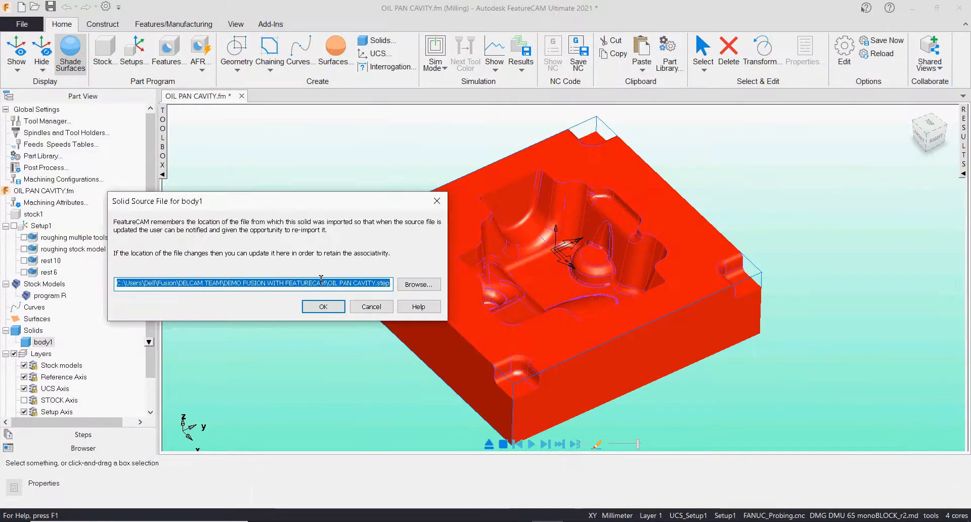
click(371, 306)
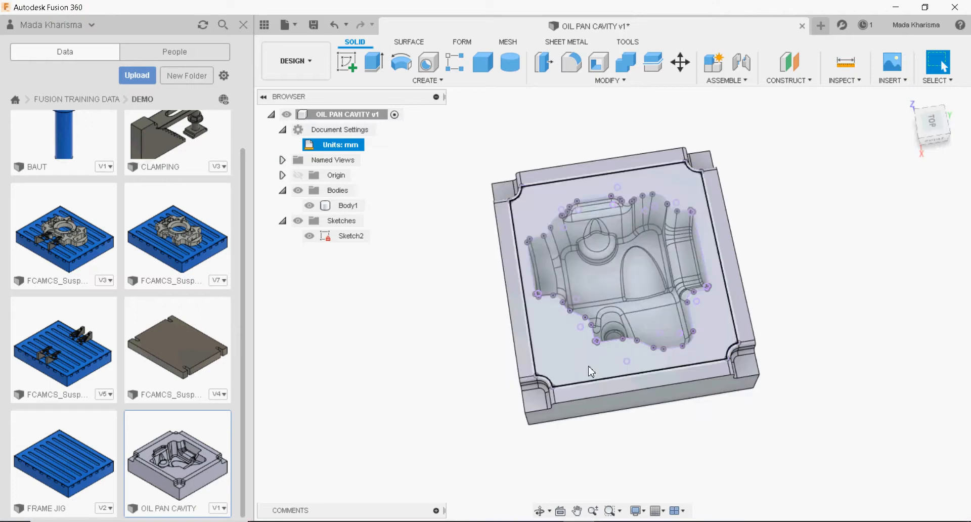
middle_drag(516, 321, 587, 365)
shift+middle_drag(495, 444, 549, 414)
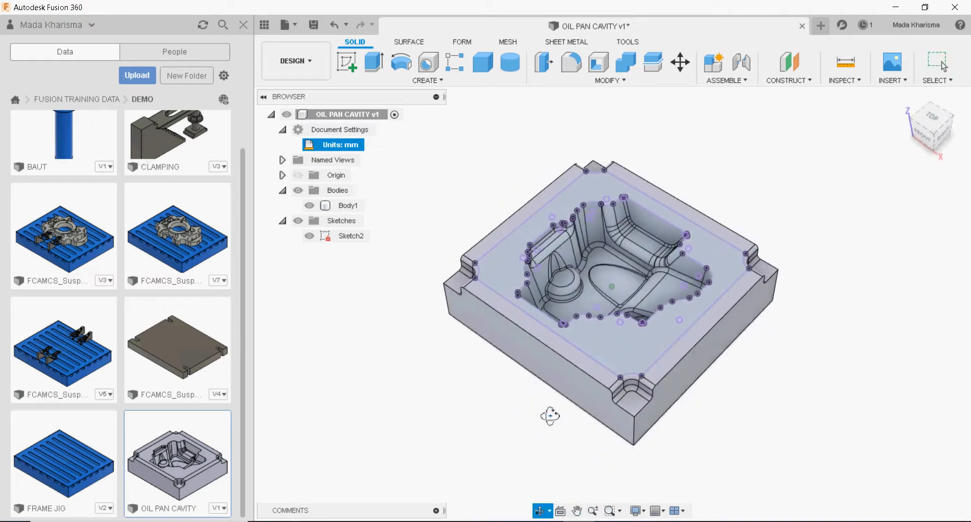
click(287, 25)
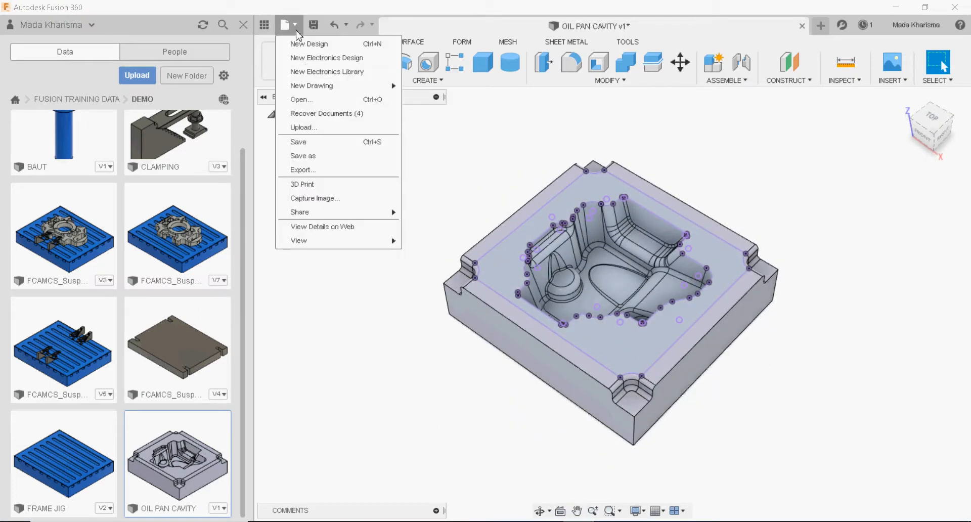
click(299, 100)
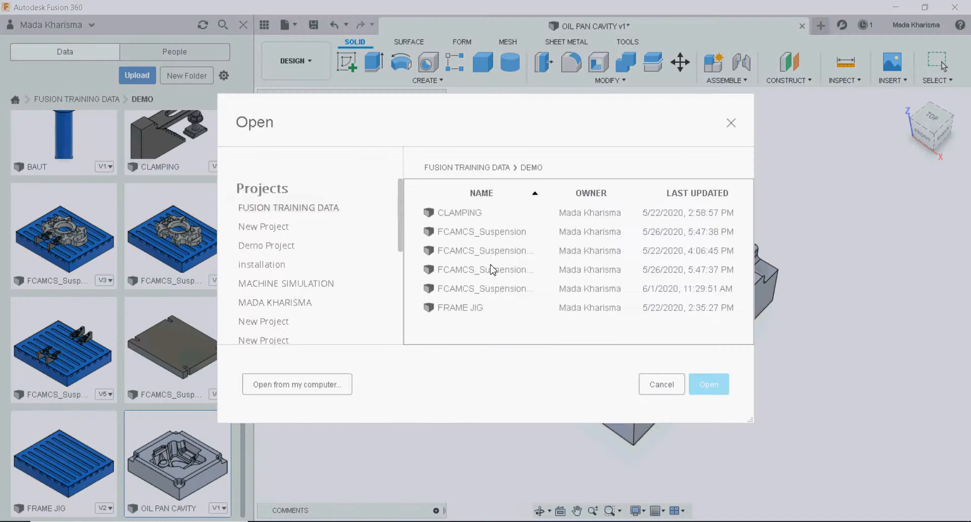
scroll(299, 298, down, 5)
scroll(306, 308, up, 5)
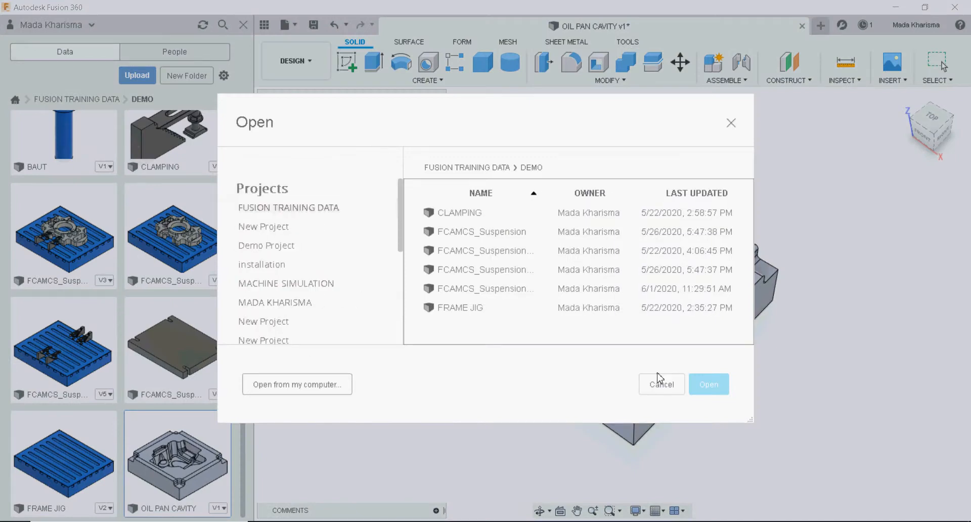
click(670, 388)
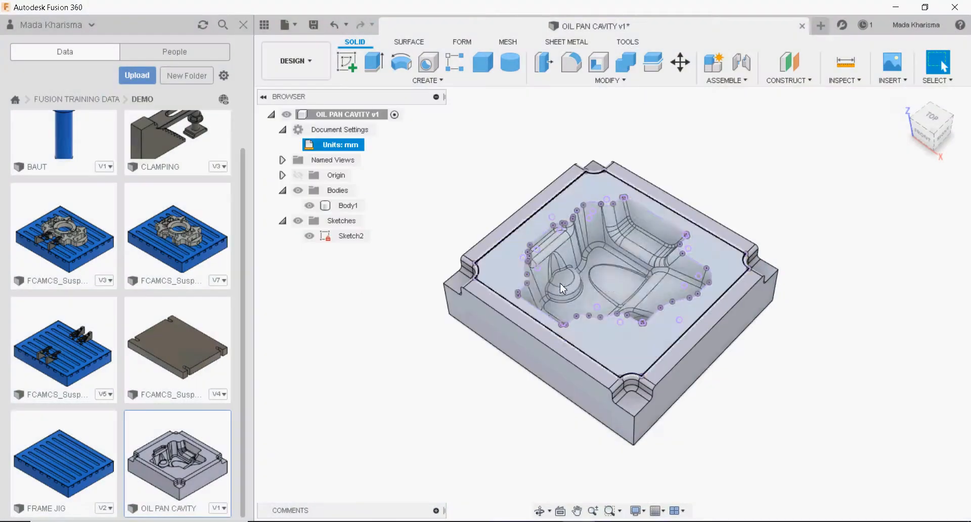
Hide Sketch2 so that only the cavity block is displayed
click(309, 236)
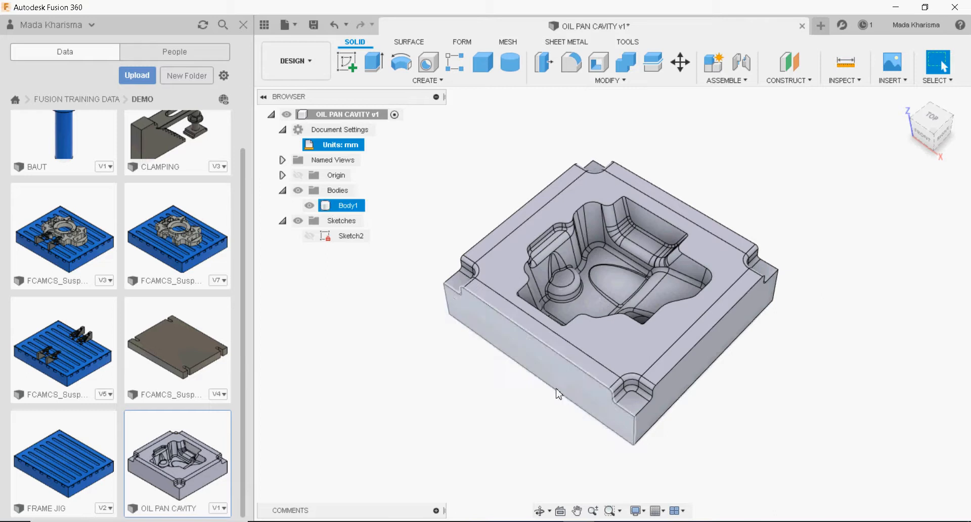
middle_drag(557, 395, 493, 383)
key(Escape)
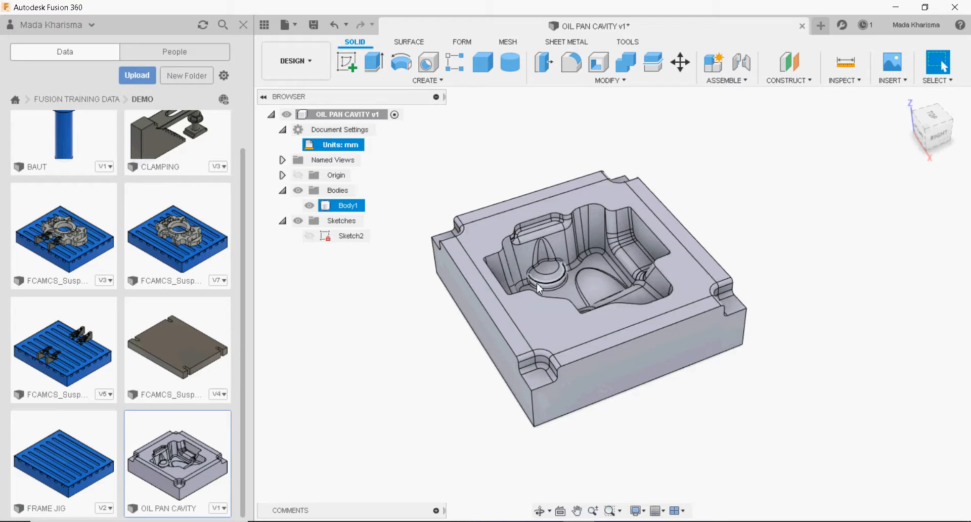
shift+middle_drag(536, 285, 552, 292)
scroll(550, 287, up, 1)
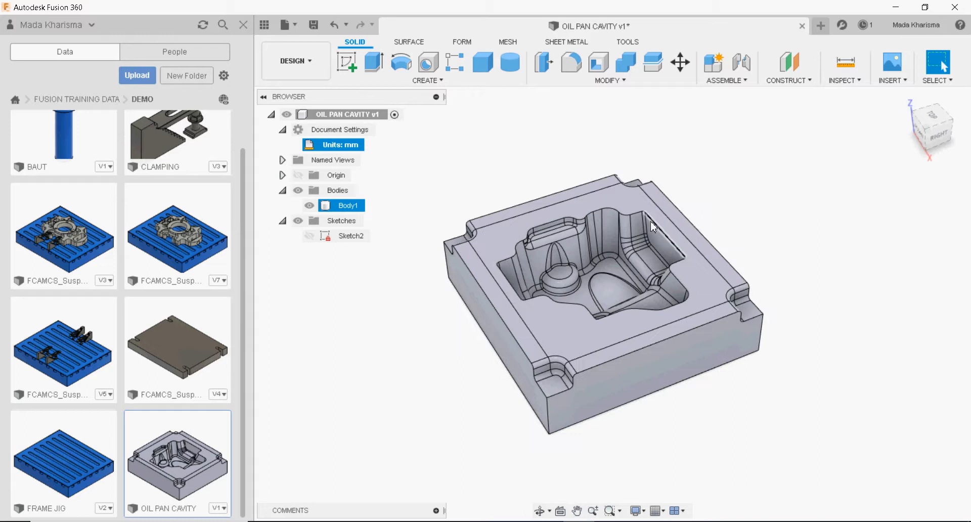
Surface-extrude the block's top face 10 mm upward on one side as a new body
click(409, 42)
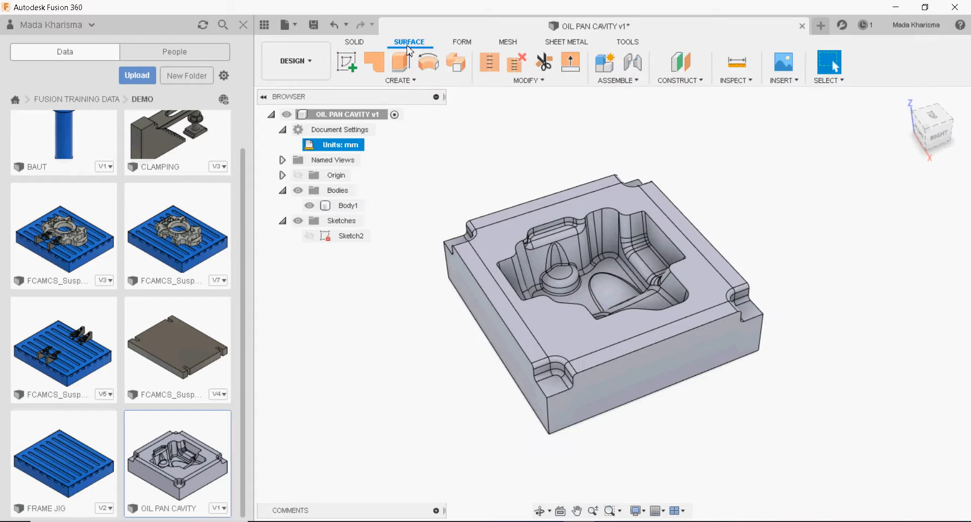
click(401, 62)
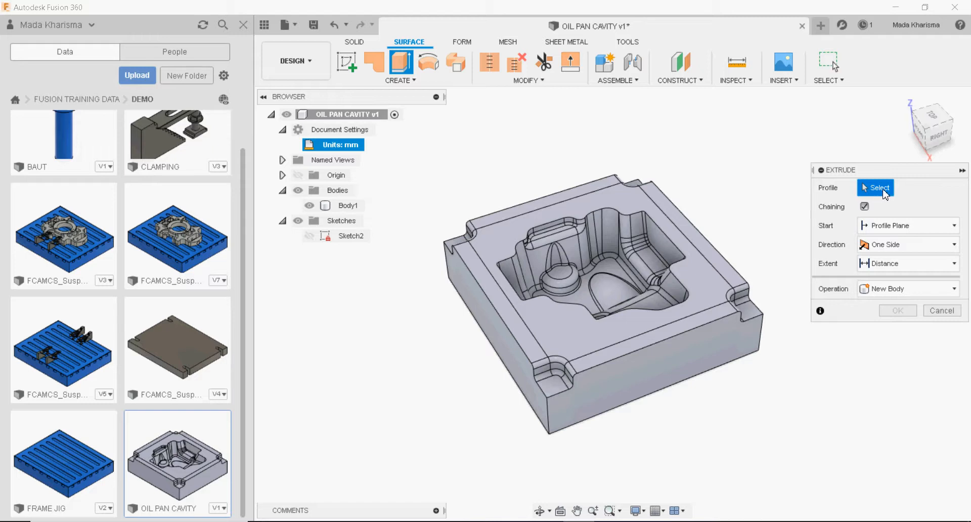
click(613, 318)
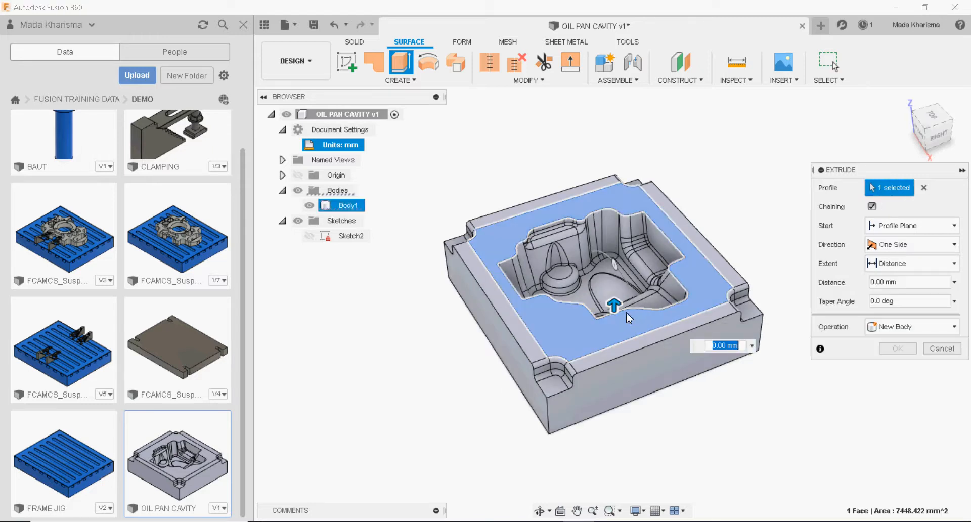
drag(613, 305, 619, 293)
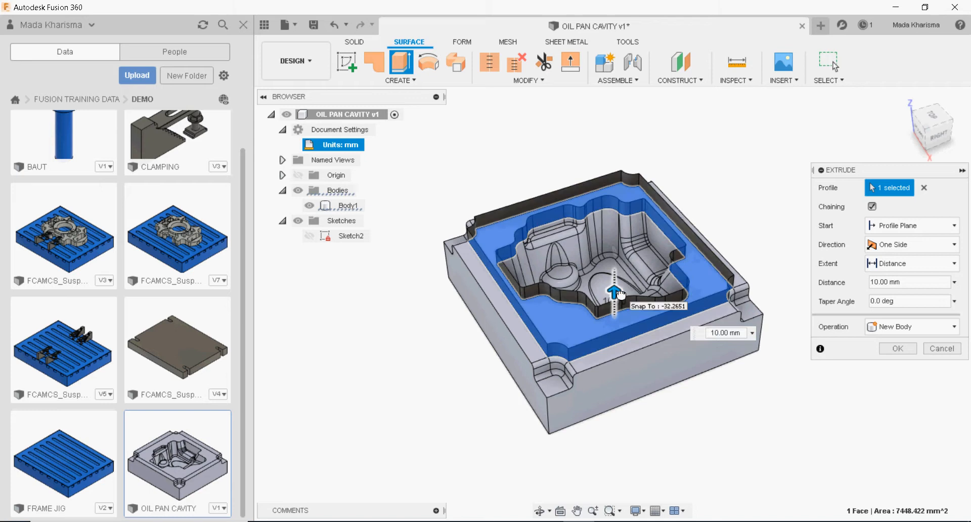
mouse_move(690, 309)
middle_down()
mouse_move(687, 284)
mouse_move(677, 310)
middle_up()
shift+middle_drag(677, 310, 654, 342)
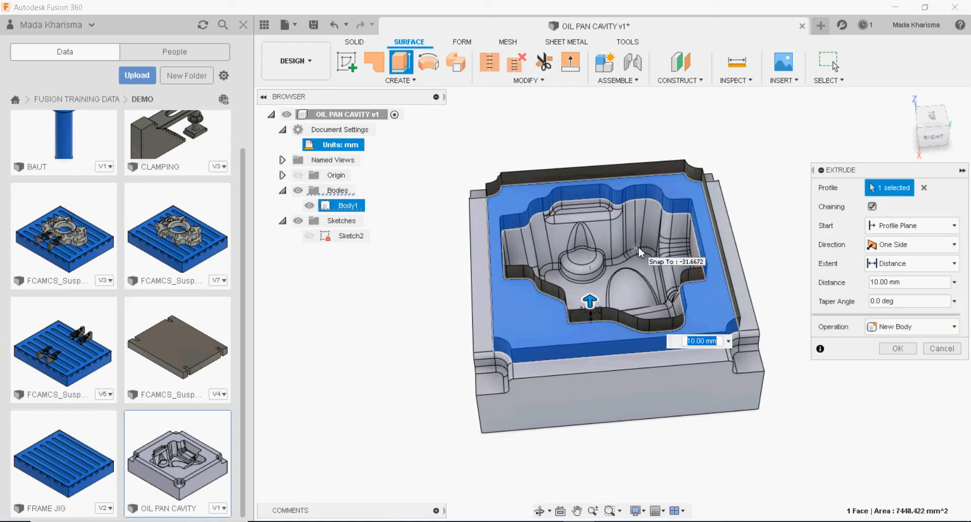
shift+middle_drag(777, 242, 618, 192)
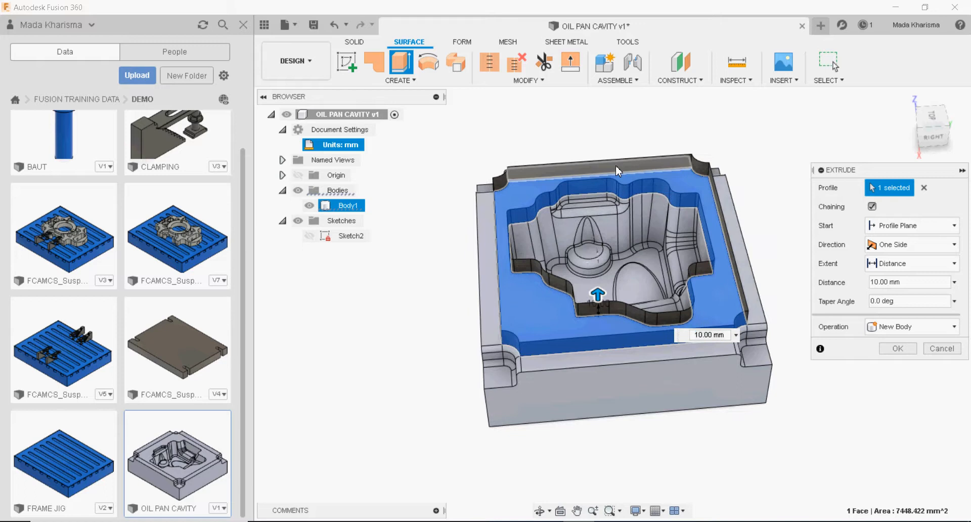
Delete the outer extruded surface body, keeping only the surface wall around the cavity opening
click(617, 173)
middle_drag(607, 228, 602, 263)
click(635, 293)
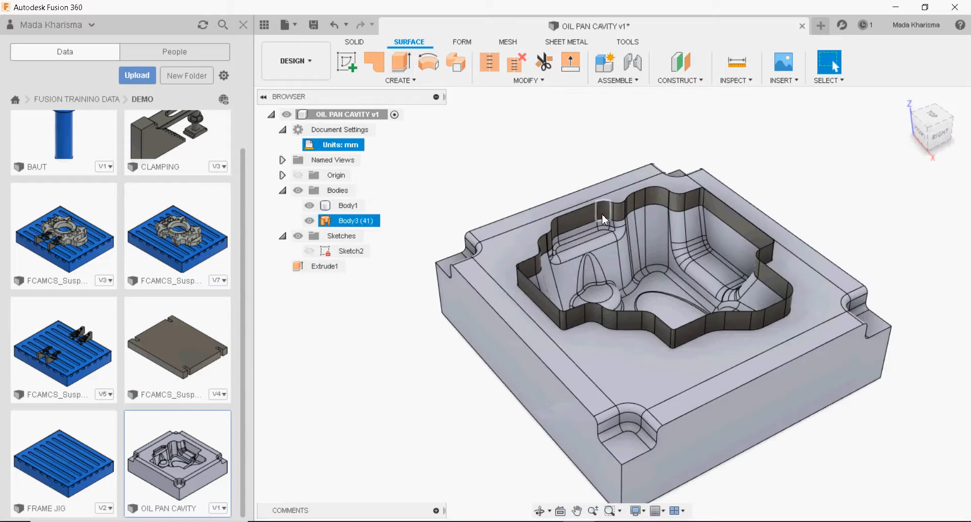
scroll(555, 209, up, 1)
scroll(593, 199, down, 3)
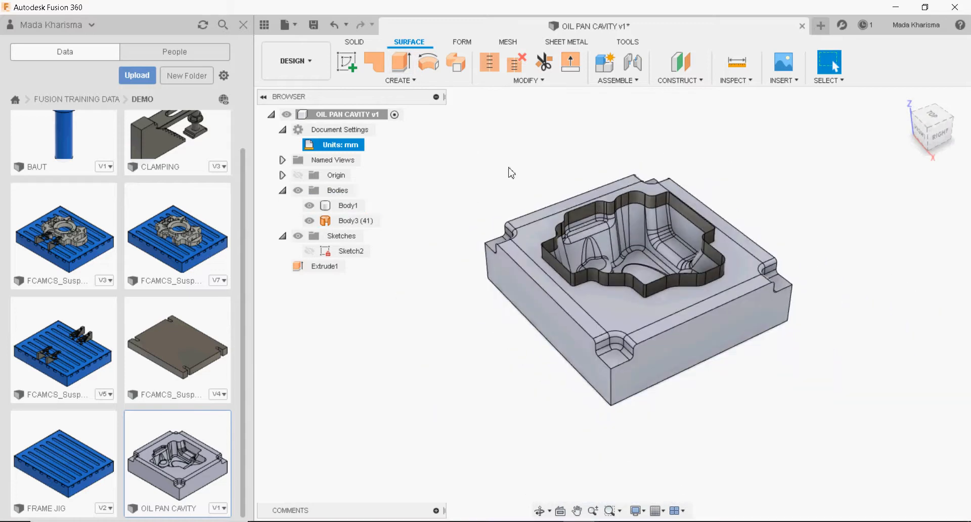
Select the solid block and the surface wall, and set up a design export in STEP format
drag(434, 137, 924, 388)
drag(441, 147, 964, 462)
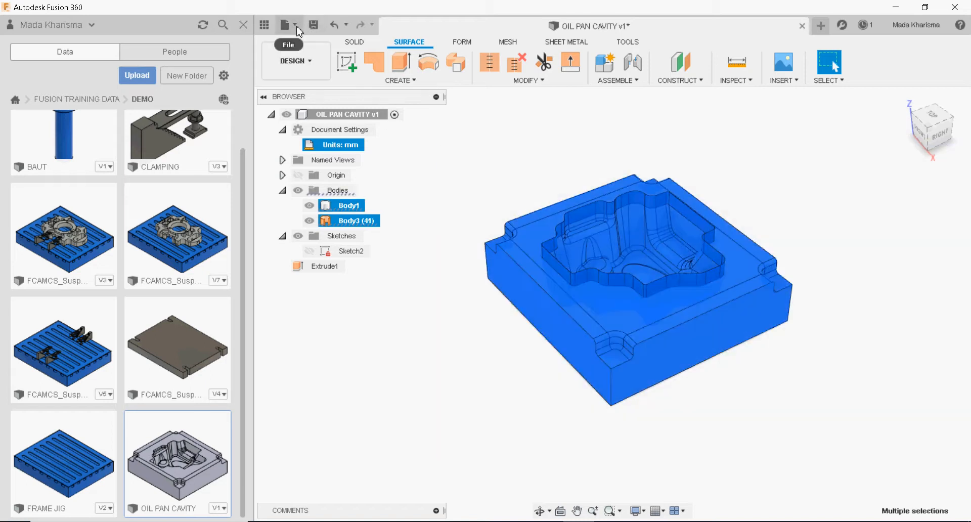
click(287, 25)
click(329, 170)
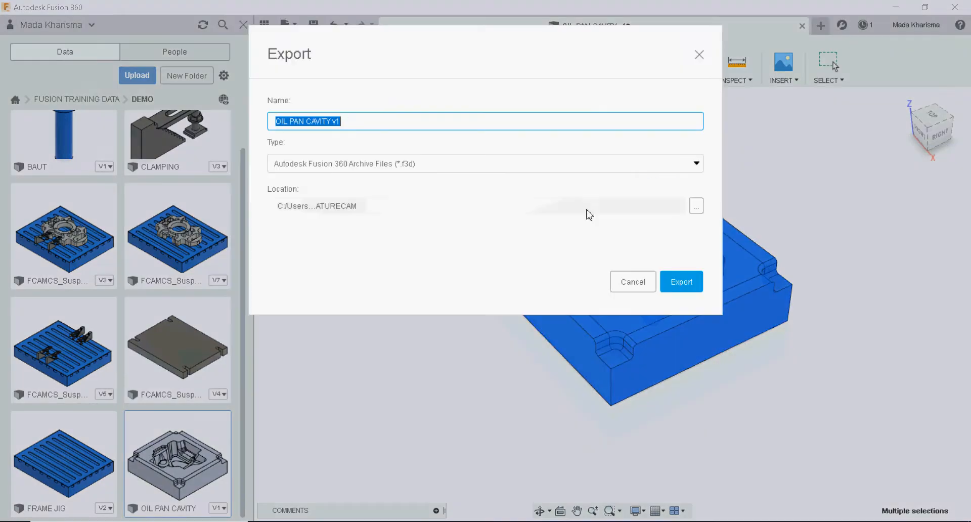
click(498, 171)
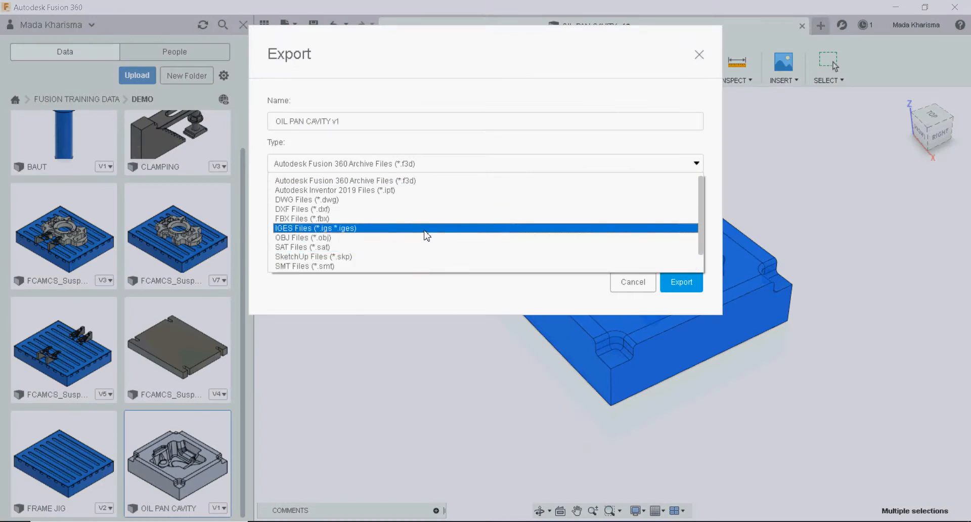
scroll(426, 236, down, 1)
click(420, 256)
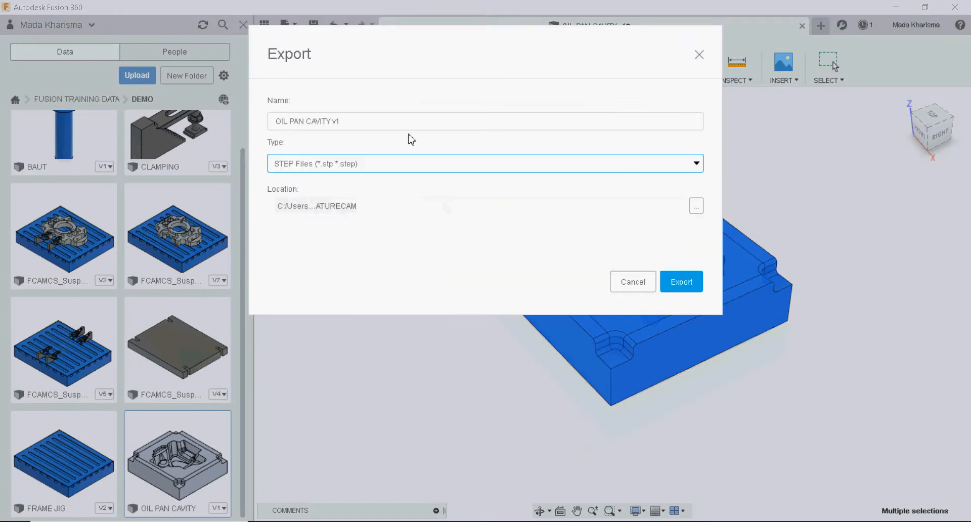
Name the export file OIL PAN CAVITY and export it to the preset folder
click(383, 121)
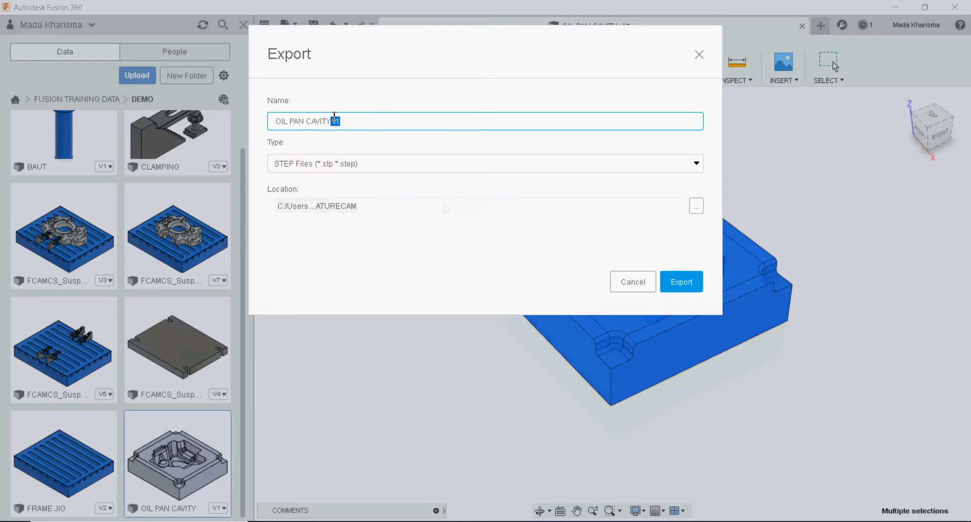
key(BackSpace)
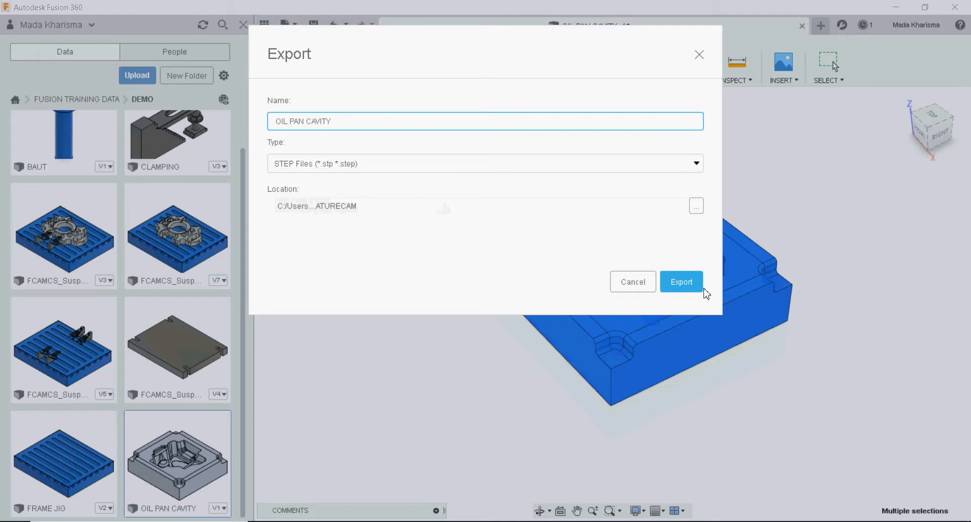
click(693, 282)
click(500, 281)
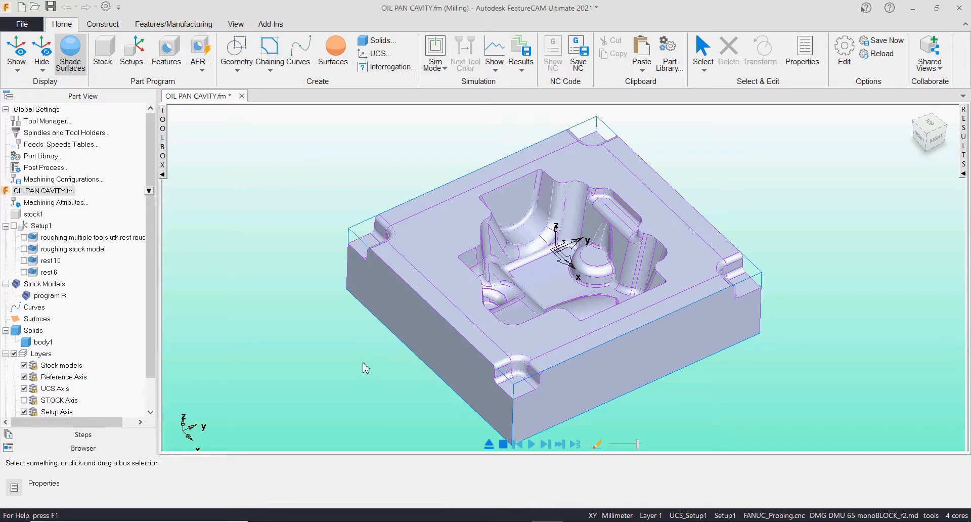
In FeatureCAM, check the solid source file path for body1 and close it without changing the path
right_click(44, 296)
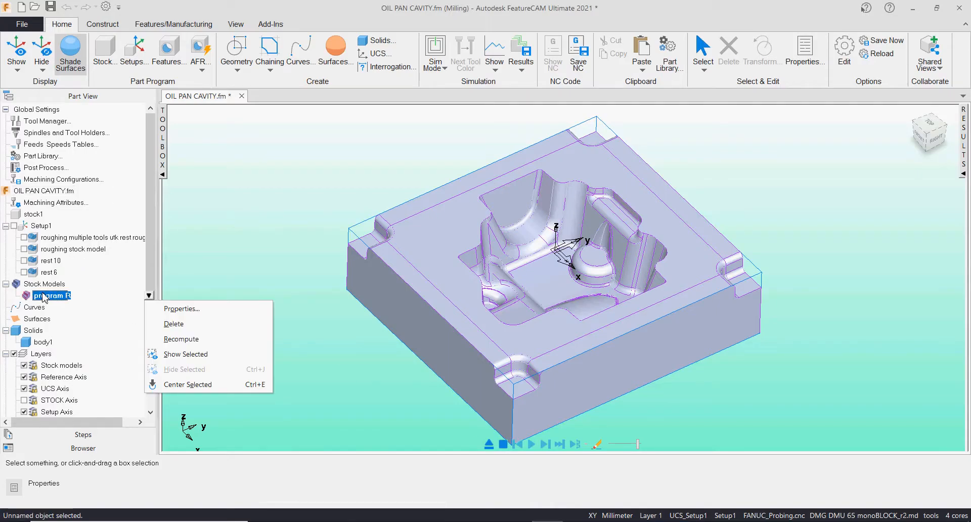
right_click(40, 343)
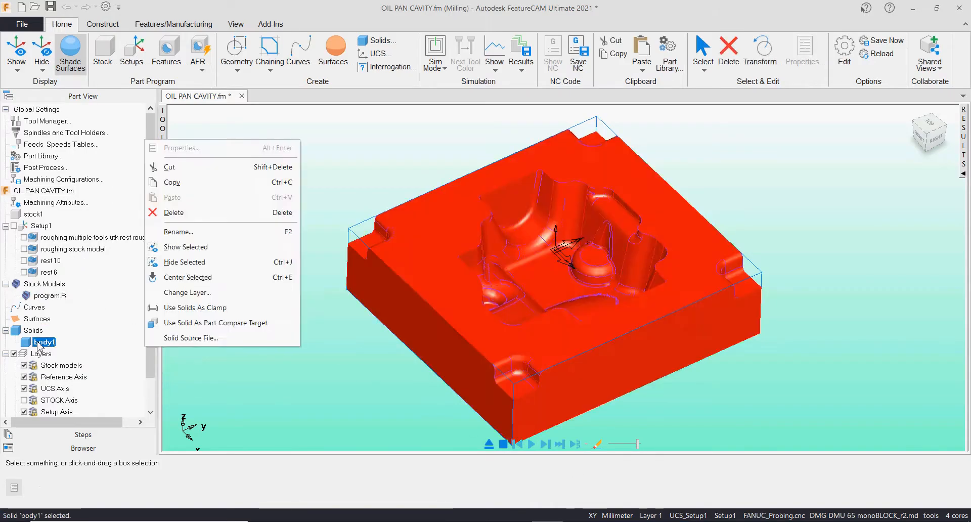
click(213, 338)
click(563, 284)
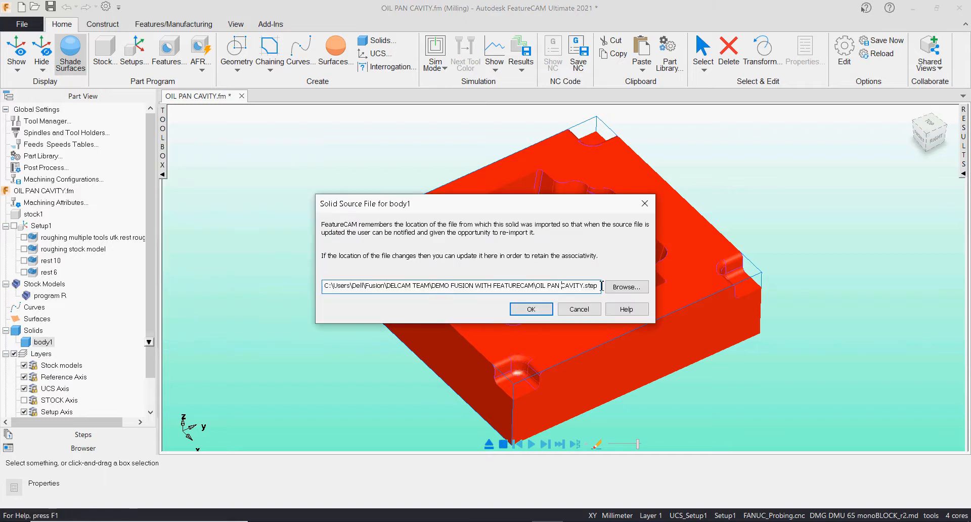
drag(602, 285, 251, 286)
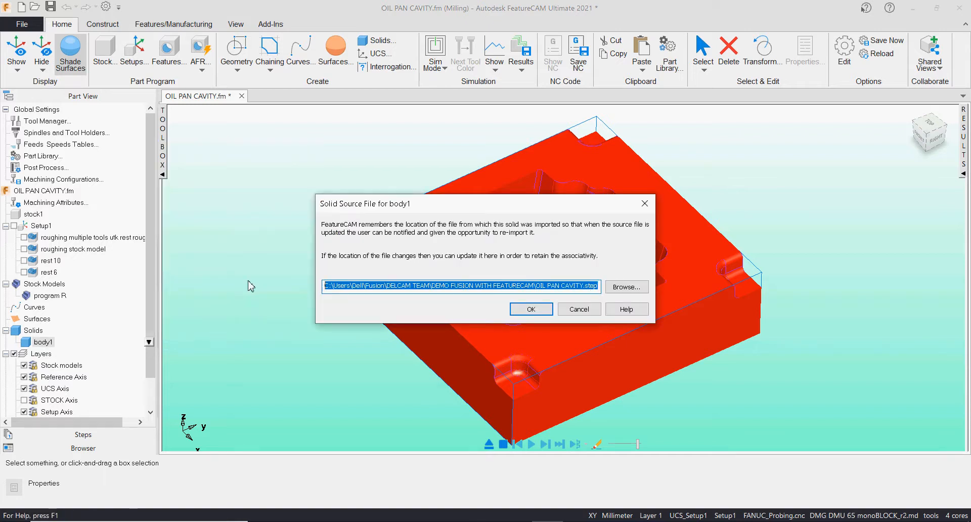
click(531, 309)
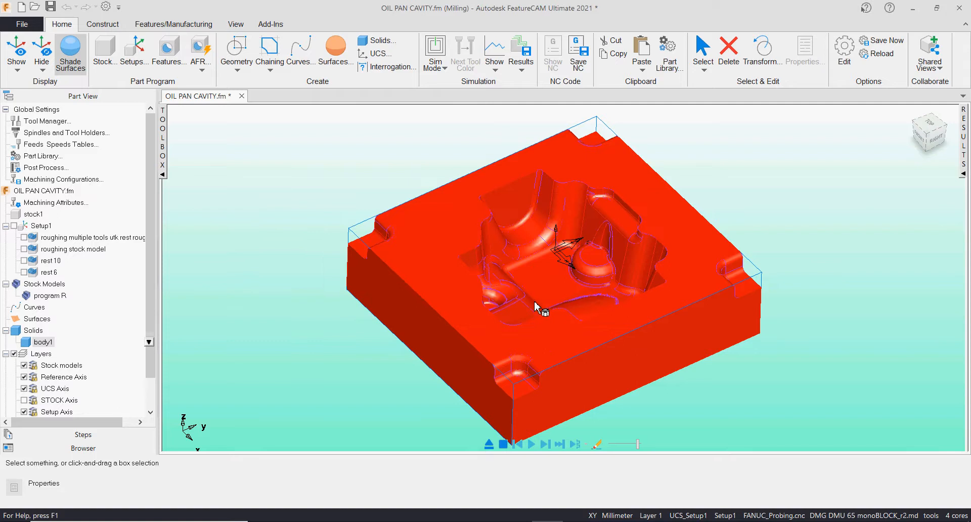
click(270, 303)
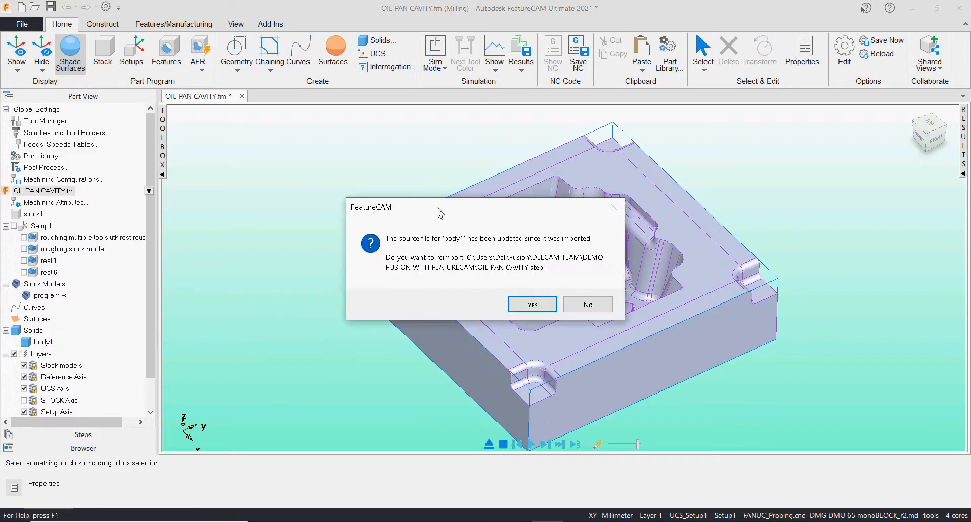
Accept reimporting body1's updated source, open OIL PAN CAVITY.step, and cancel the import results wizard
drag(440, 212, 383, 187)
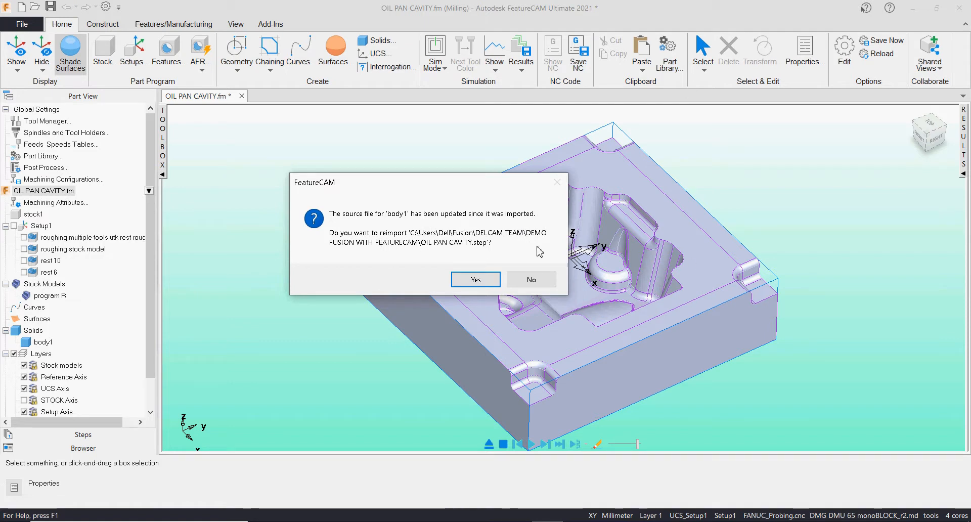
click(476, 279)
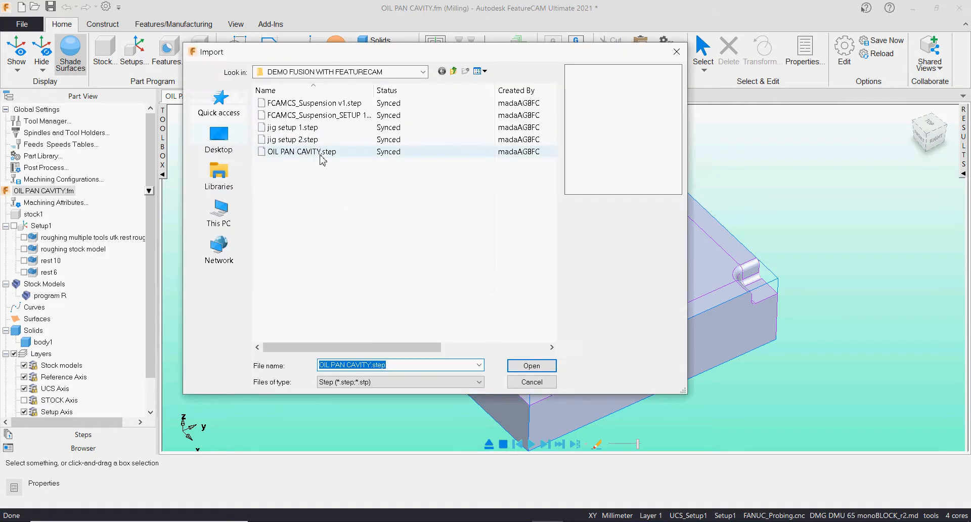
click(320, 152)
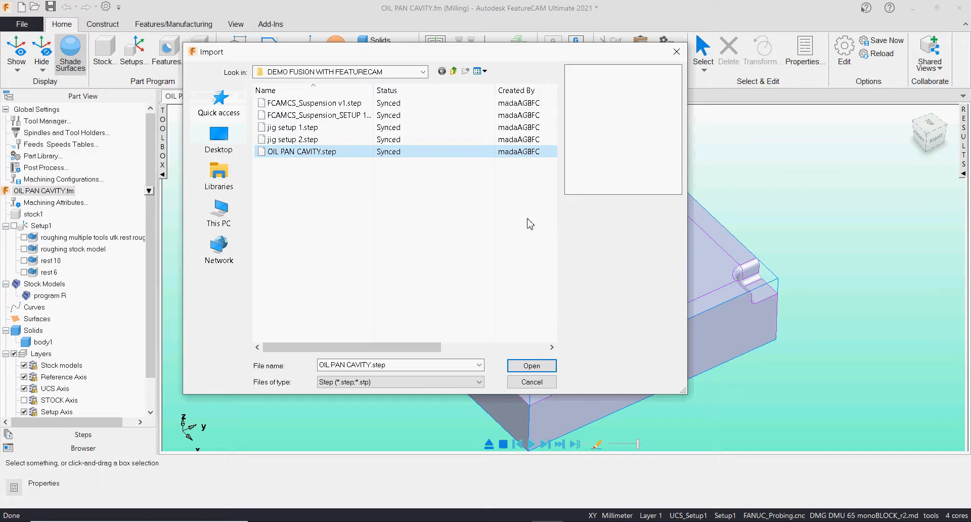
click(531, 366)
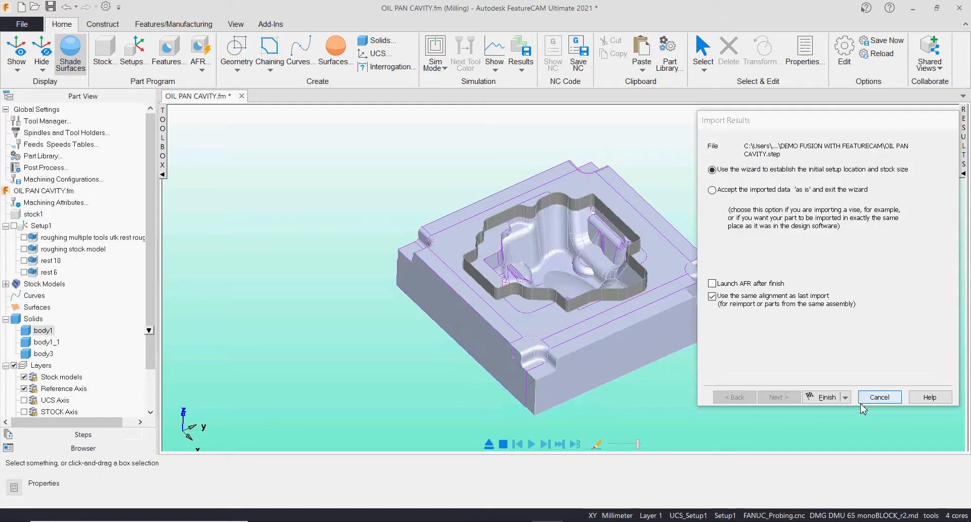
click(887, 398)
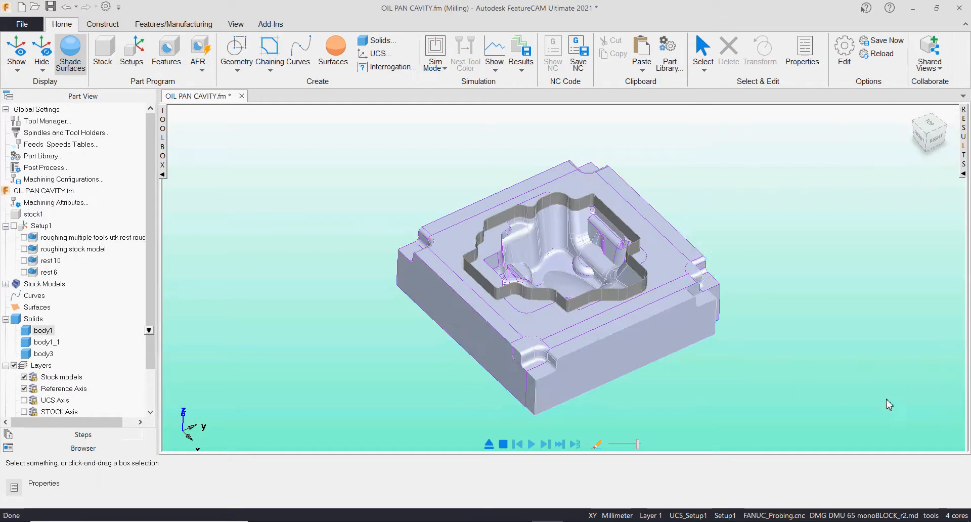
Compare the reimported solid body1_1 with the original body1 by selecting each in turn
click(46, 343)
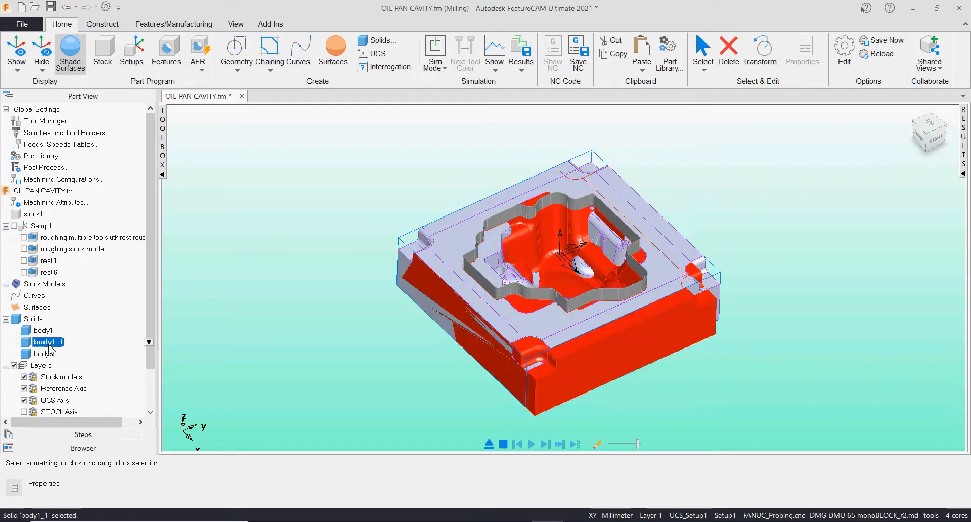
click(49, 332)
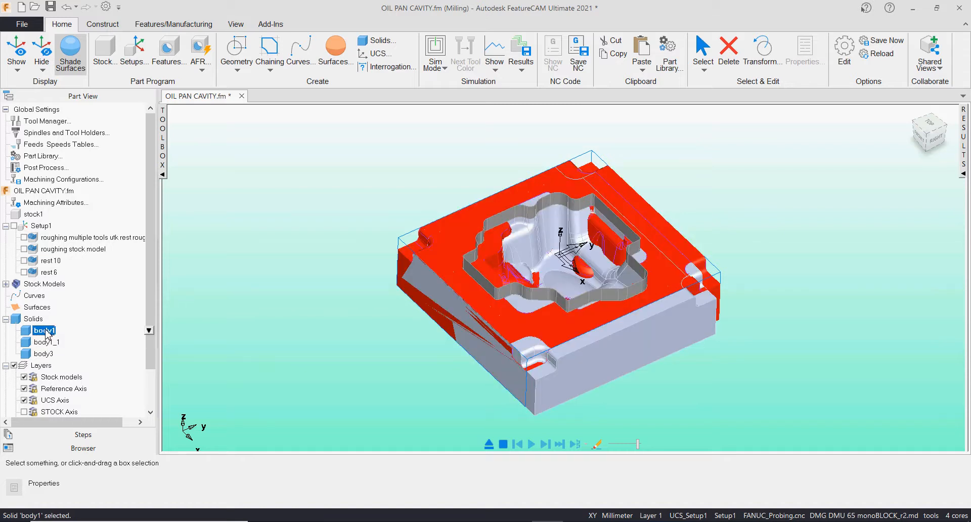
key(ctrl+z)
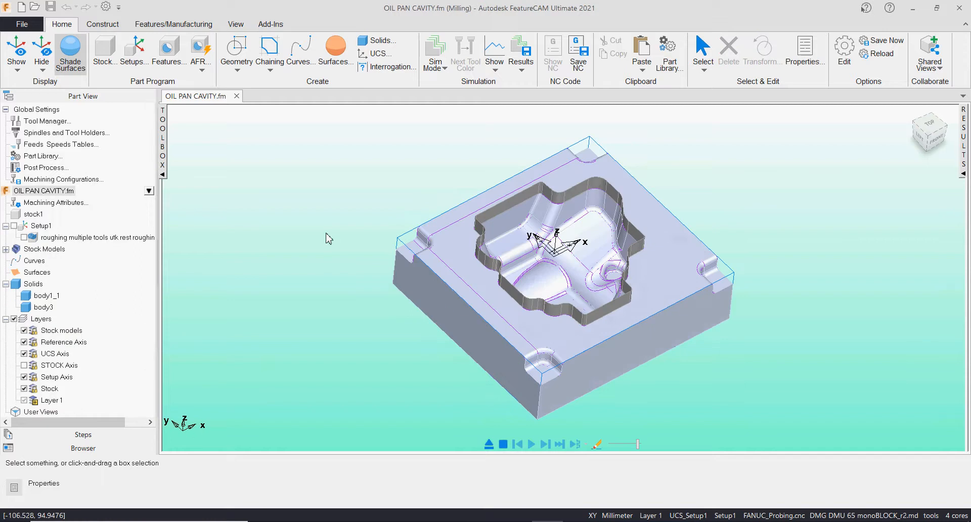
Select one face of the surface wall around the cavity opening and inspect the wall closely
scroll(597, 334, up, 5)
middle_drag(597, 337, 602, 241)
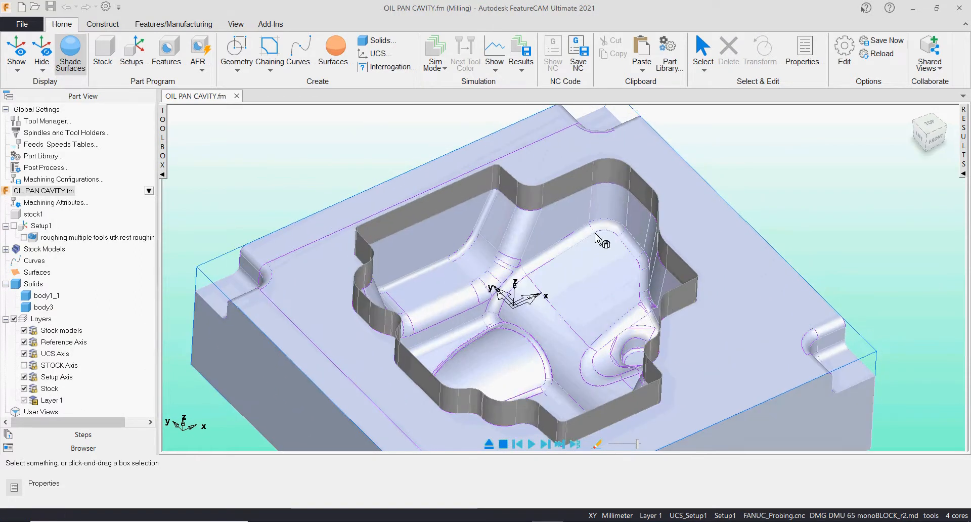
click(582, 195)
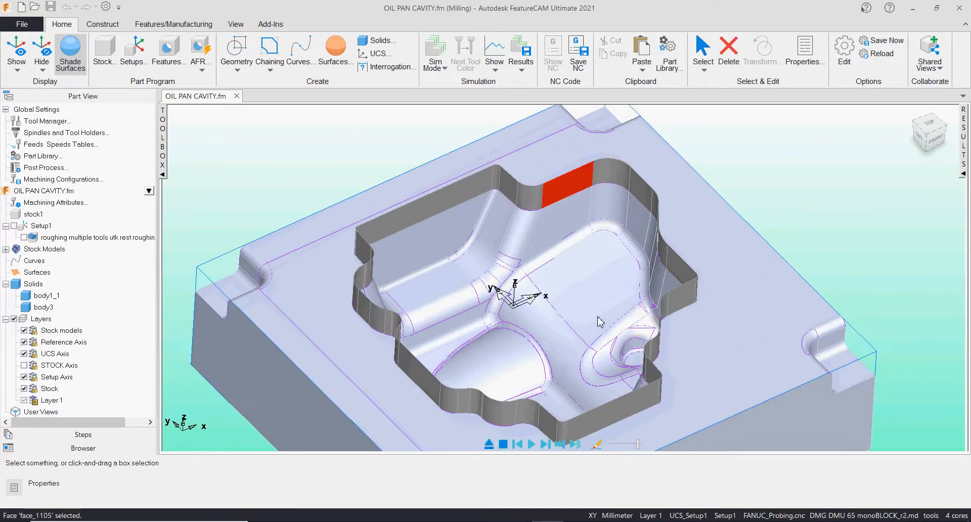
middle_drag(598, 318, 422, 232)
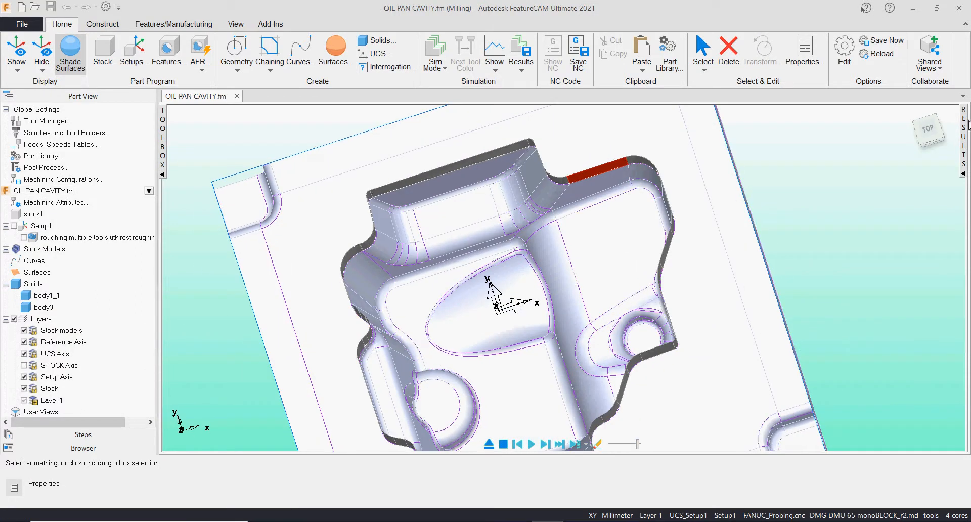
From the top view, start a new Surface Milling feature and remove the preselected wall face from its part surfaces
click(929, 131)
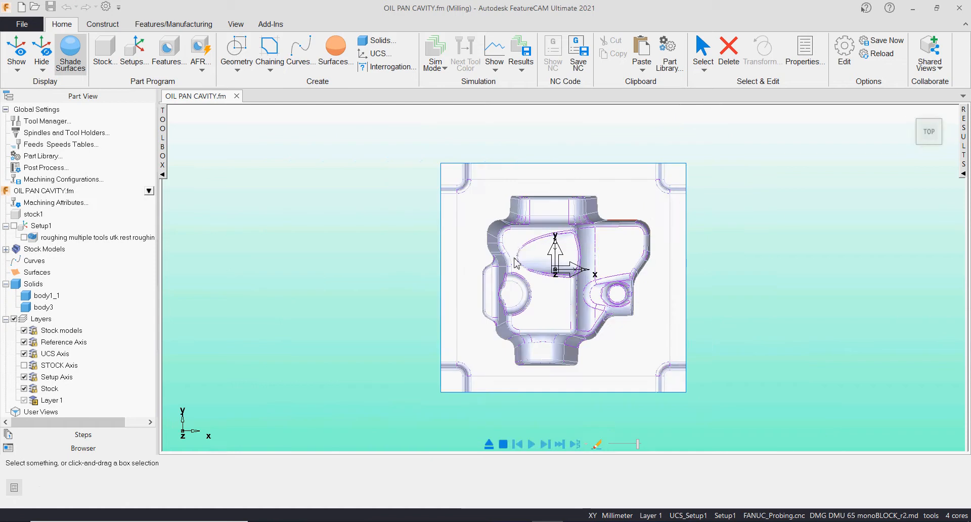
shift+middle_drag(515, 259, 472, 247)
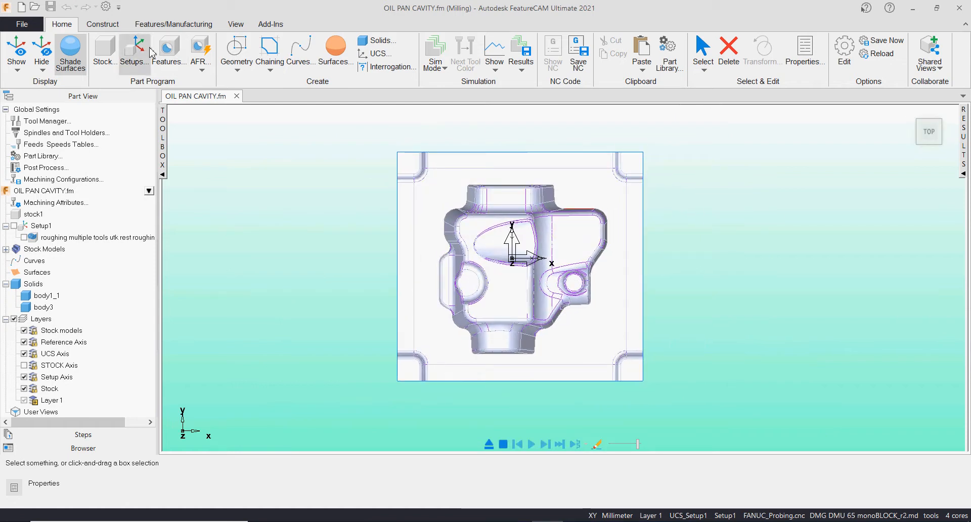
click(151, 51)
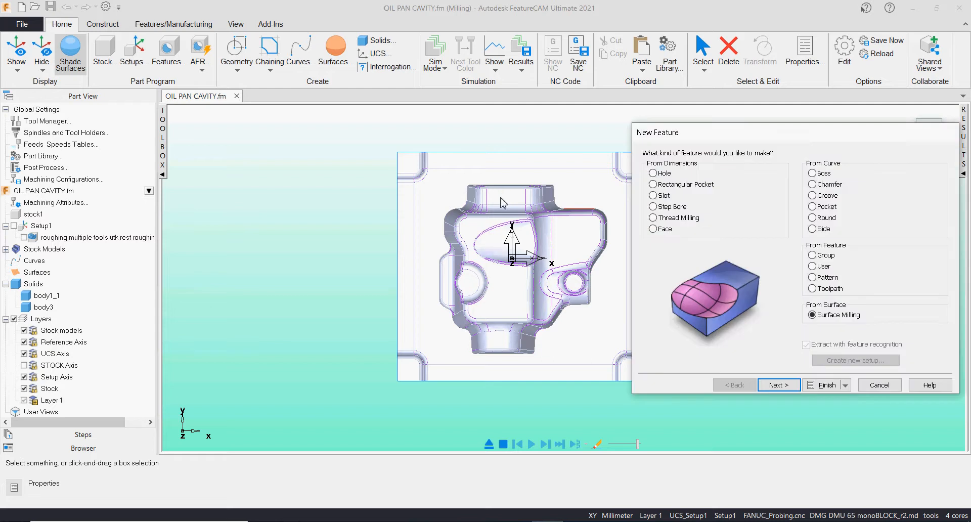
drag(799, 142, 298, 125)
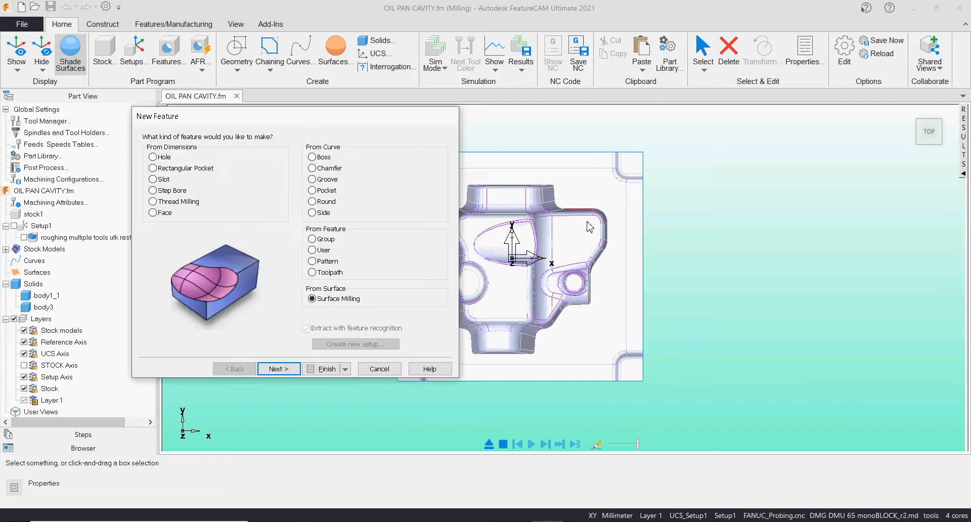
middle_drag(572, 243, 668, 217)
click(279, 369)
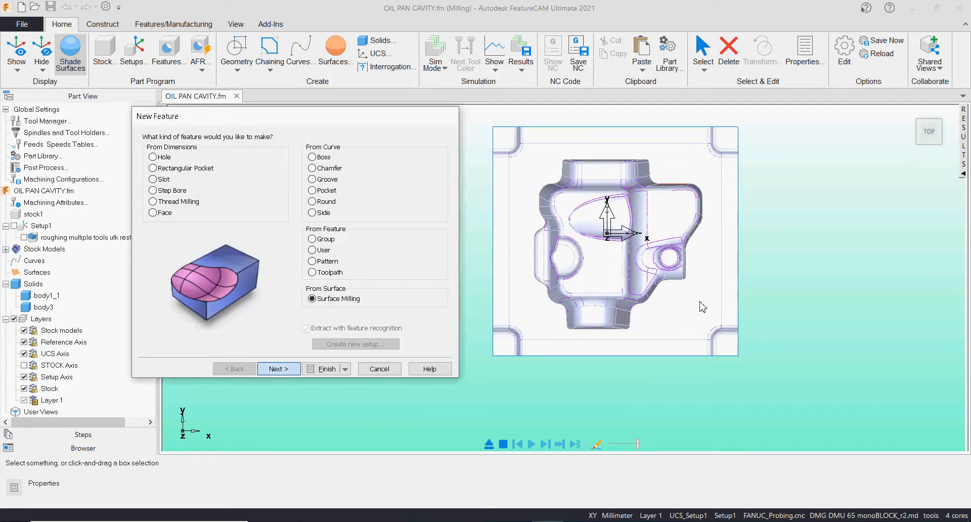
click(177, 174)
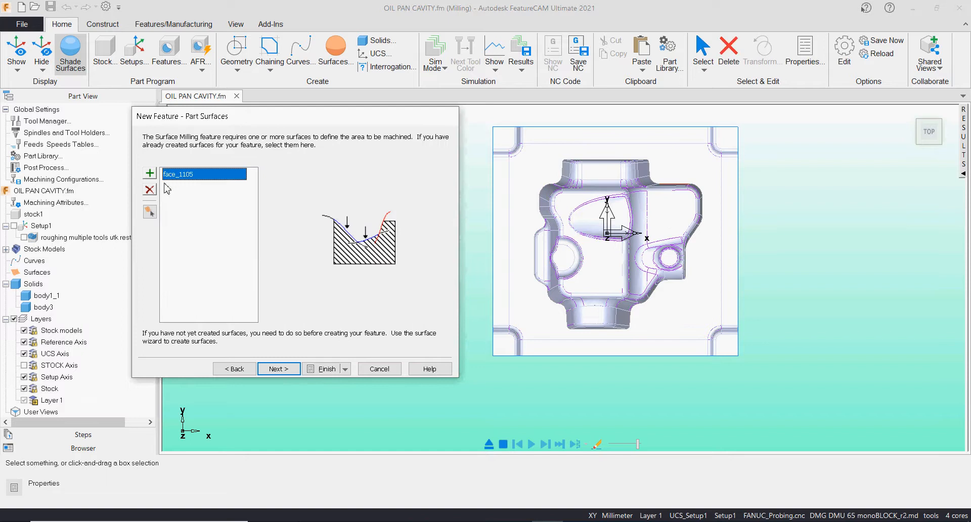
click(150, 189)
Box-select all cavity faces and the surrounding surface wall, and add them to the feature's part surfaces
click(521, 153)
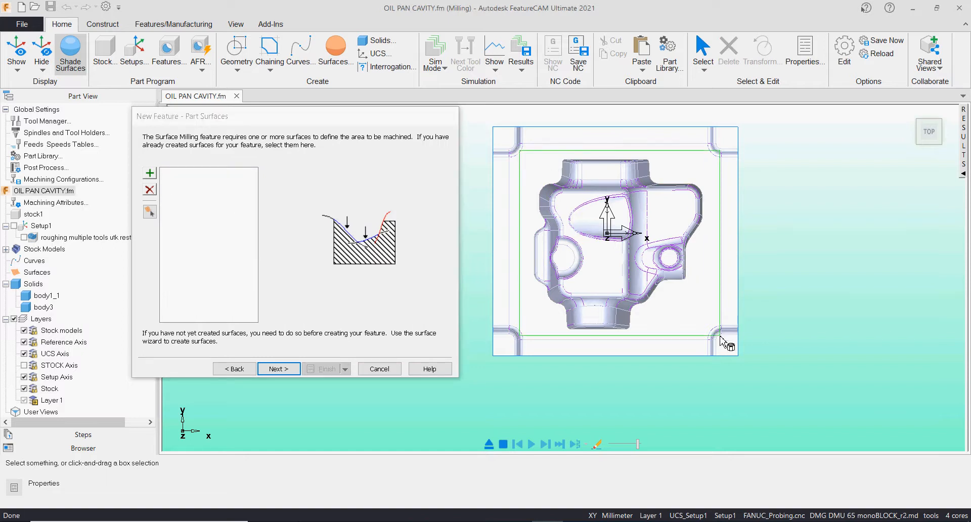
click(722, 341)
scroll(709, 341, up, 4)
middle_drag(699, 340, 763, 314)
scroll(763, 314, down, 5)
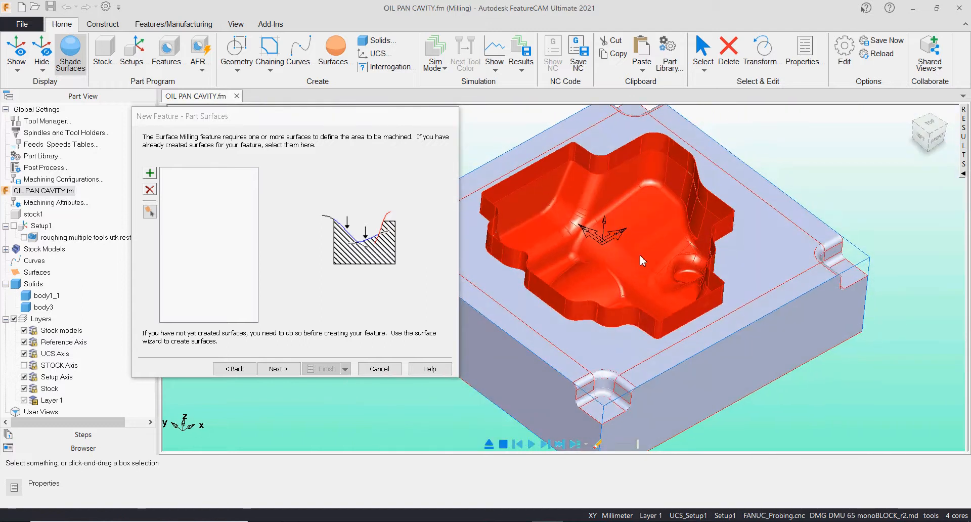
click(150, 173)
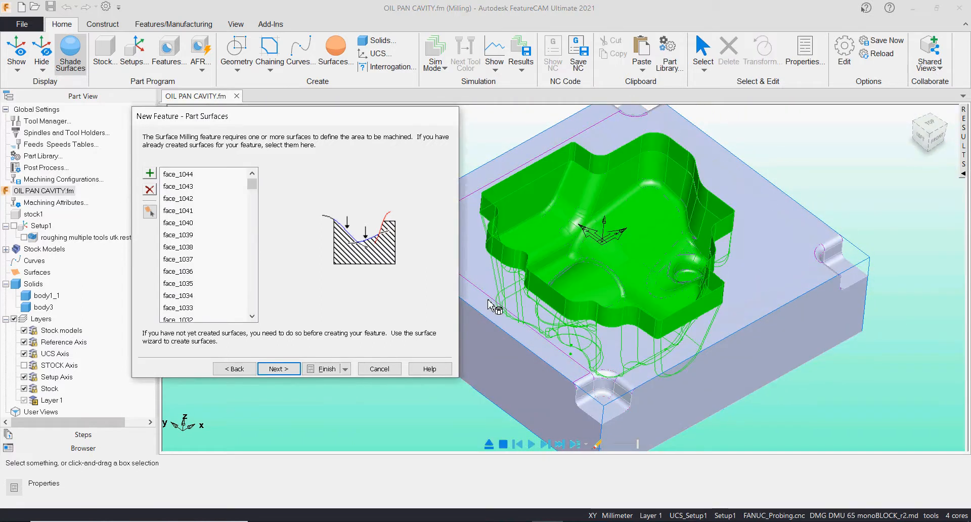
Define the feature as a single operation using the Steep and Shallow strategy
click(278, 368)
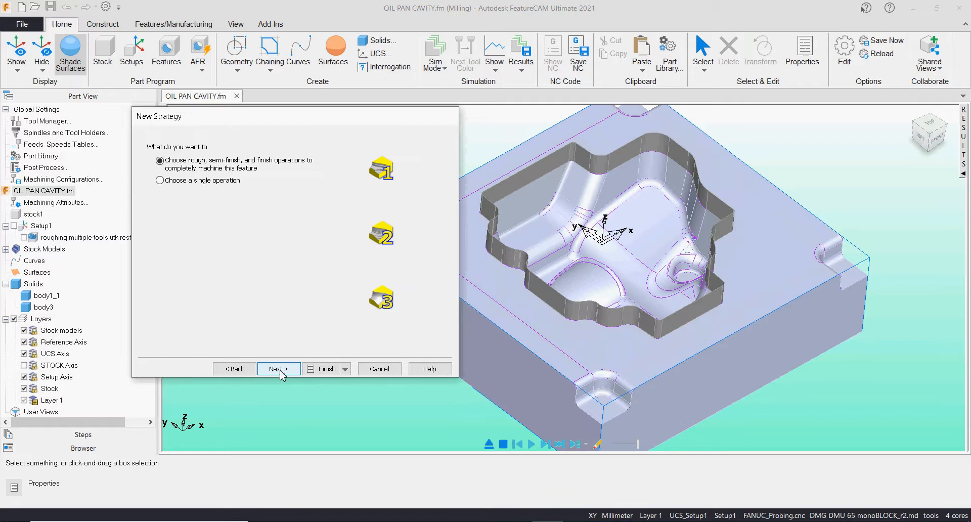
click(179, 181)
click(278, 369)
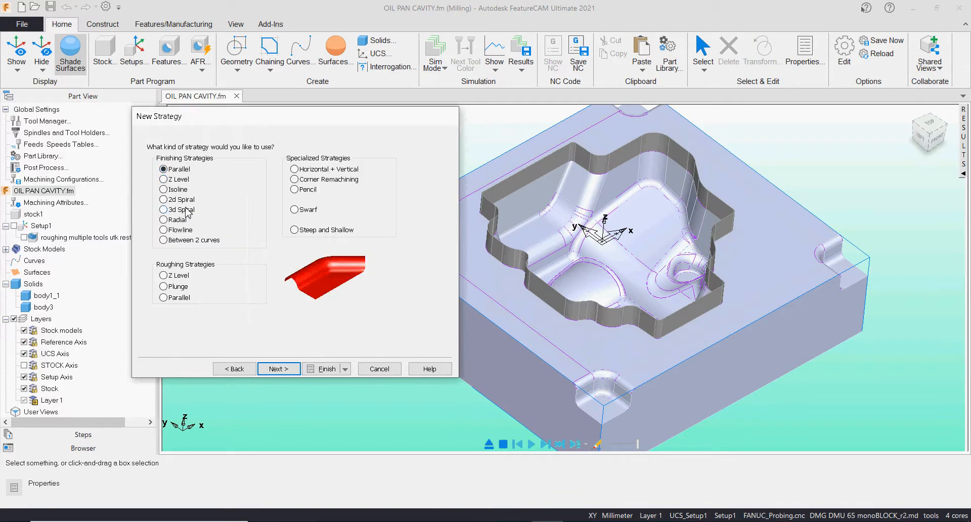
click(184, 190)
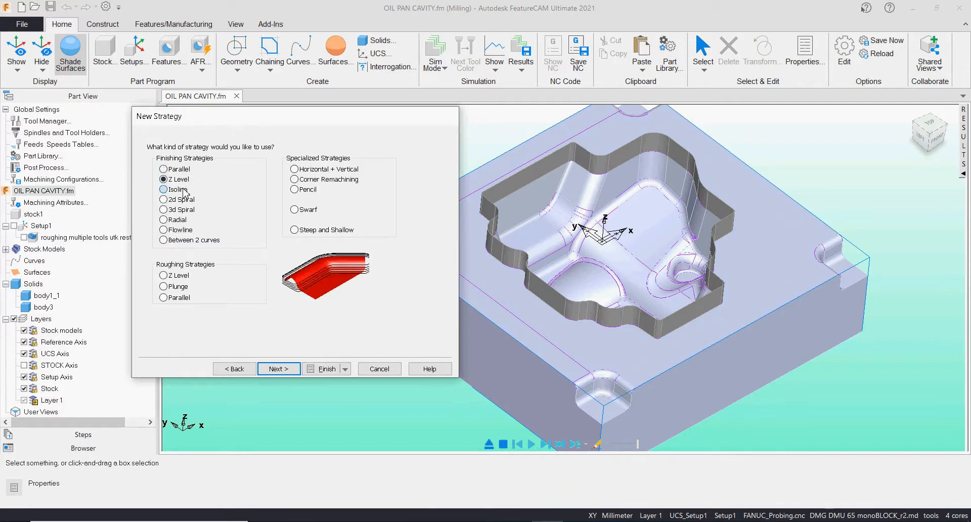
click(181, 240)
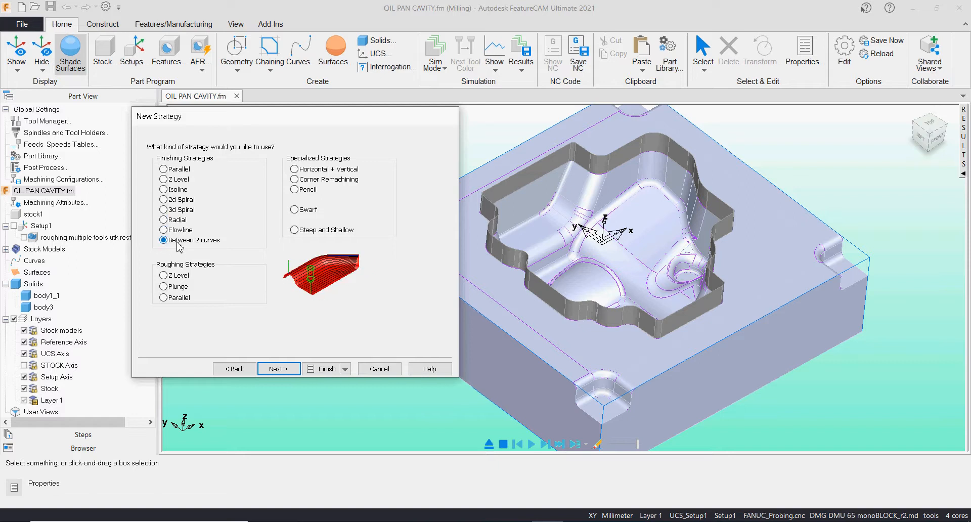
click(316, 232)
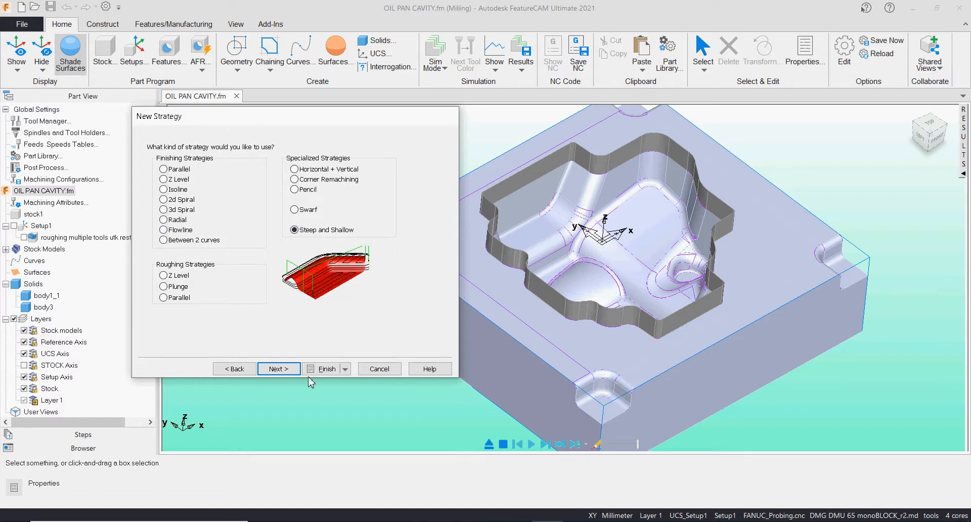
click(284, 369)
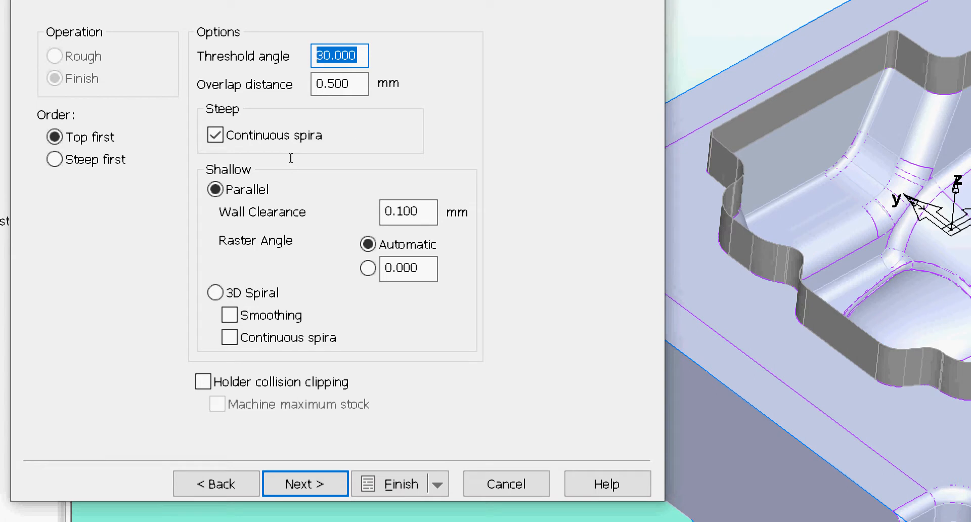
Set the shallow areas to 3D Spiral with a continuous spiral, keeping the 30 threshold angle and 0.5 mm overlap
key(Tab)
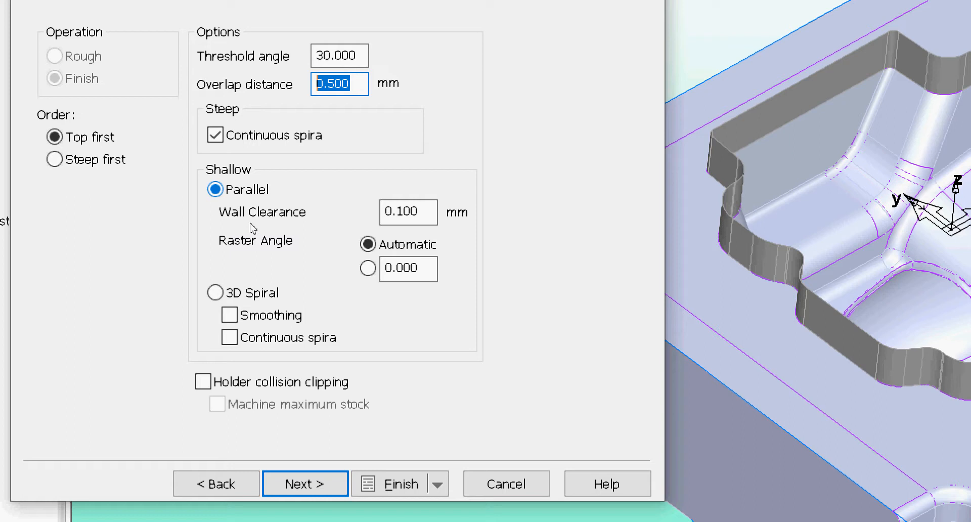
click(243, 292)
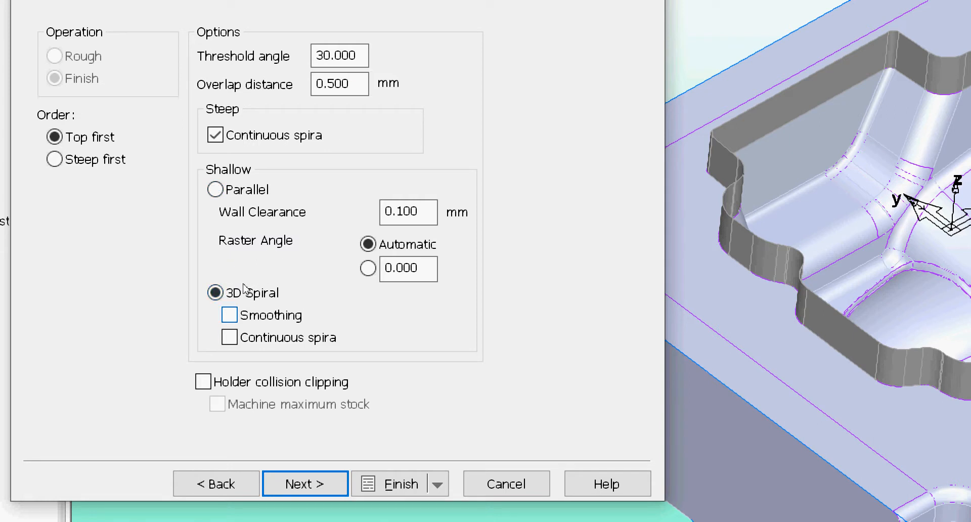
click(231, 337)
key(Tab)
key(Tab)
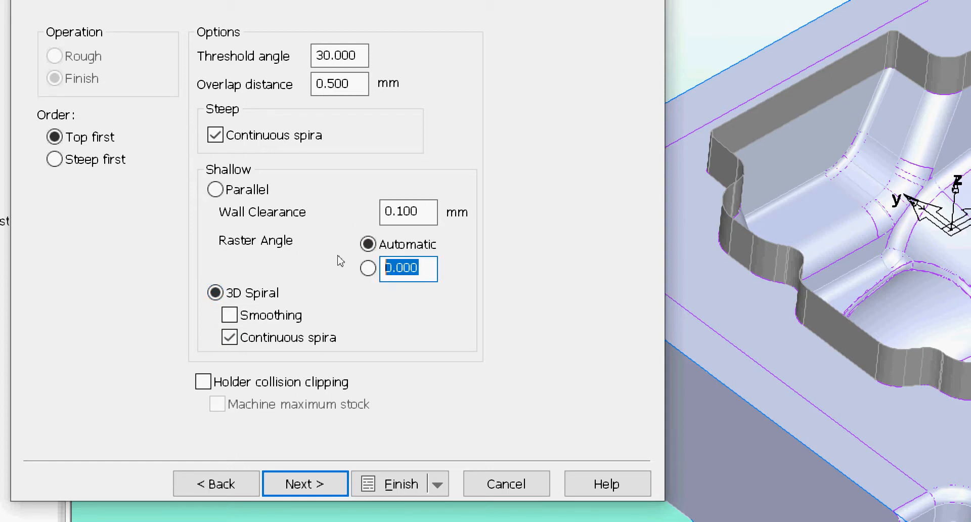
Go through the Edges options Cut to bottom, Cut top edge and Don't roll over the edge at all
key(Return)
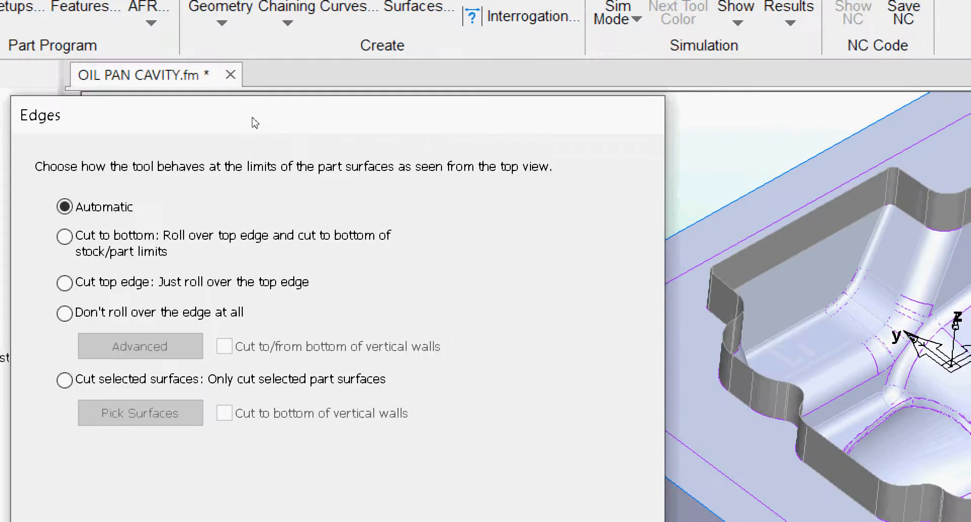
drag(255, 123, 309, 98)
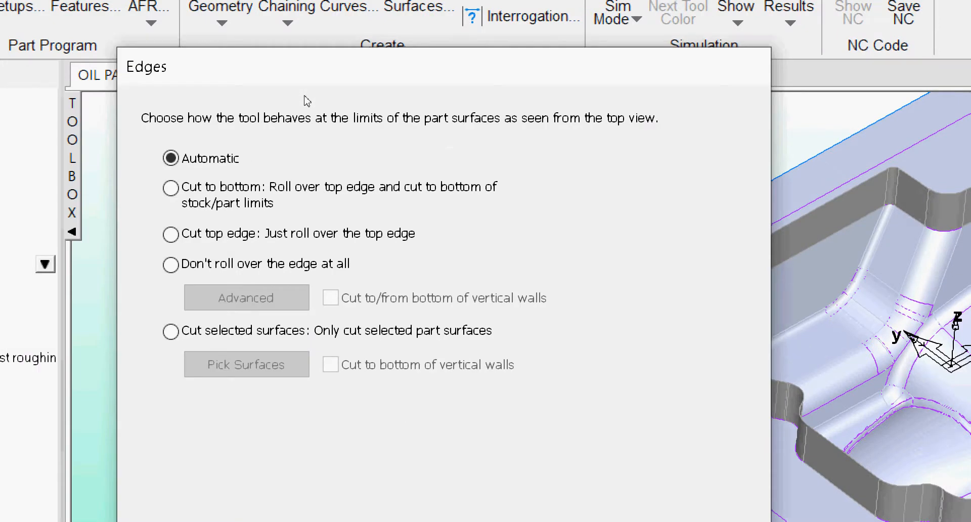
click(218, 151)
key(Down)
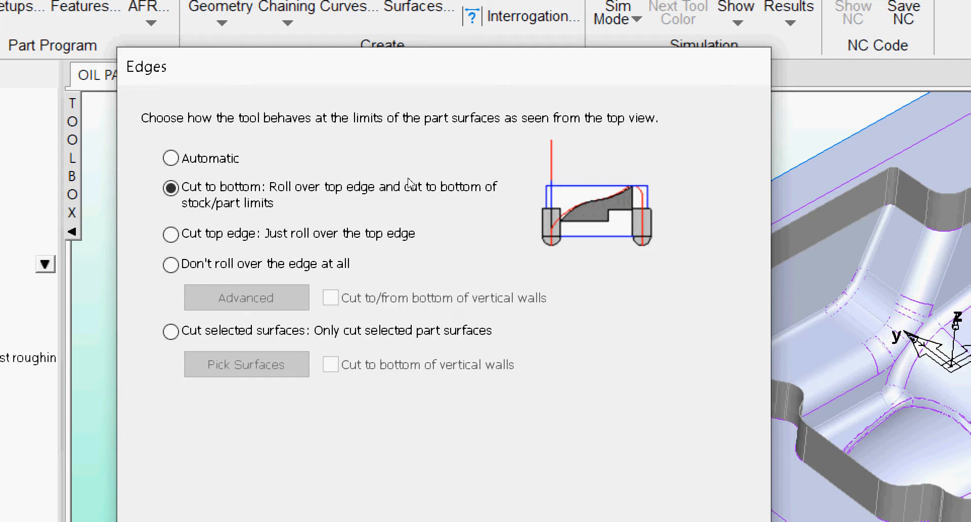
click(211, 143)
key(Down)
key(Down)
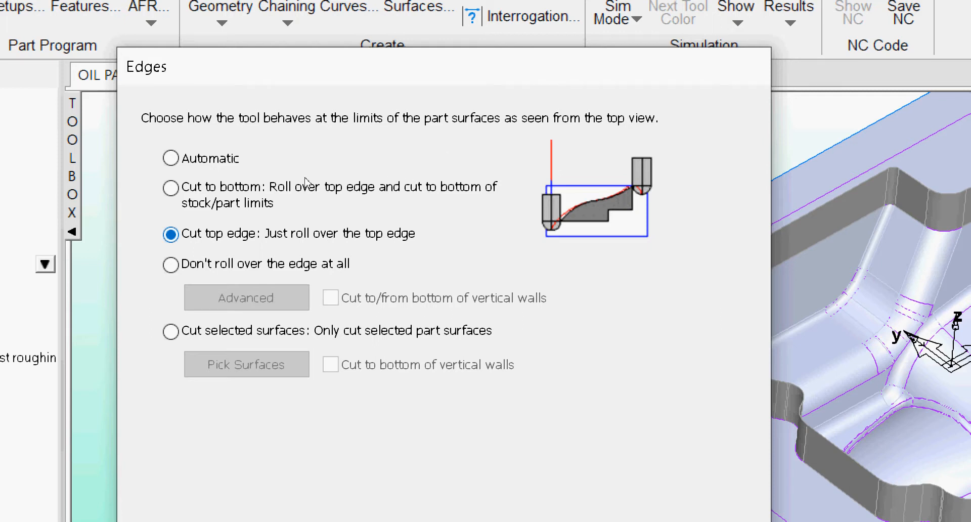
key(Down)
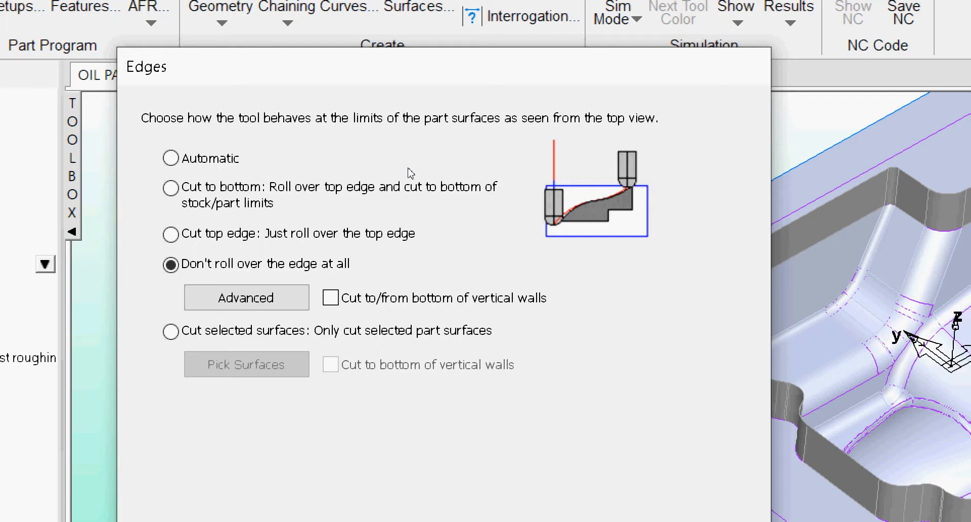
Look at the advanced part boundary tolerance options for not rolling over the edge, and leave them without changes
click(247, 298)
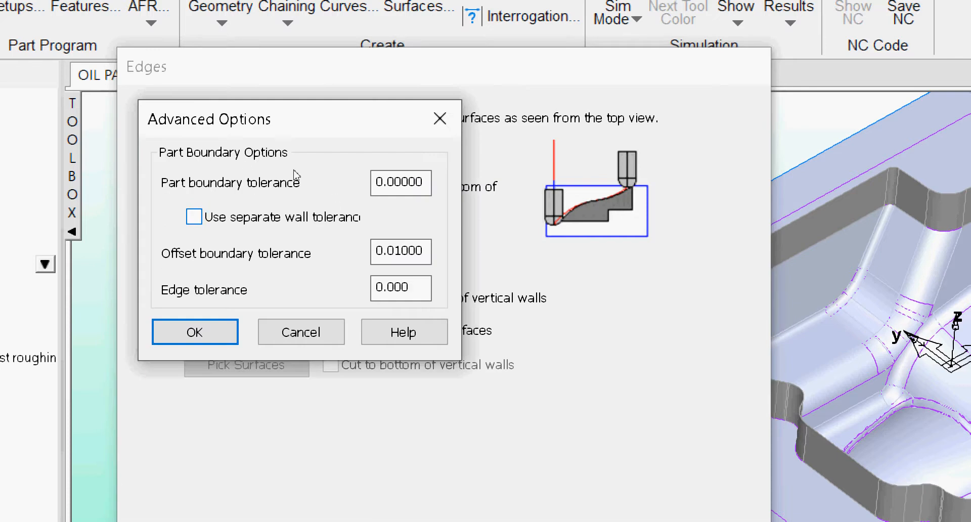
key(Tab)
key(Return)
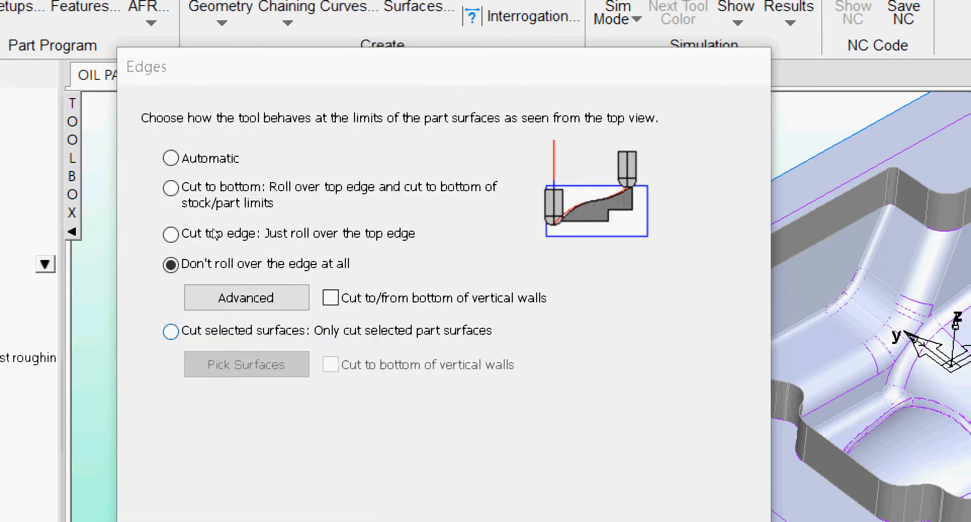
Try the Cut selected surfaces option, view its part surface list, and return the edge behaviour to Automatic
key(Down)
key(Tab)
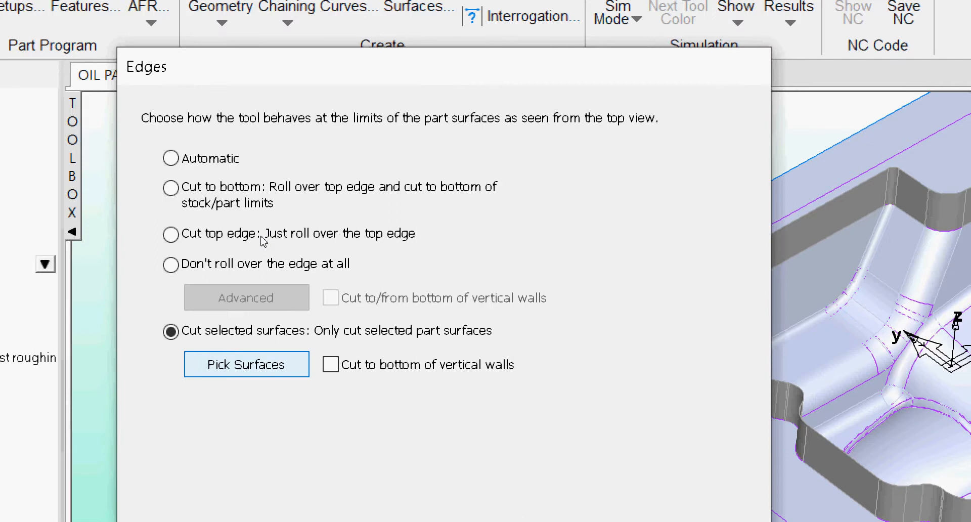
key(Return)
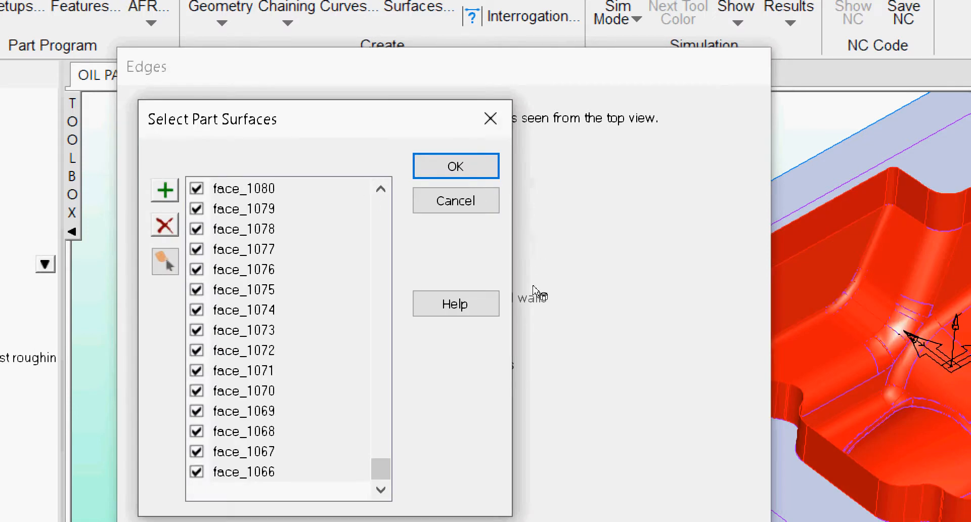
key(Return)
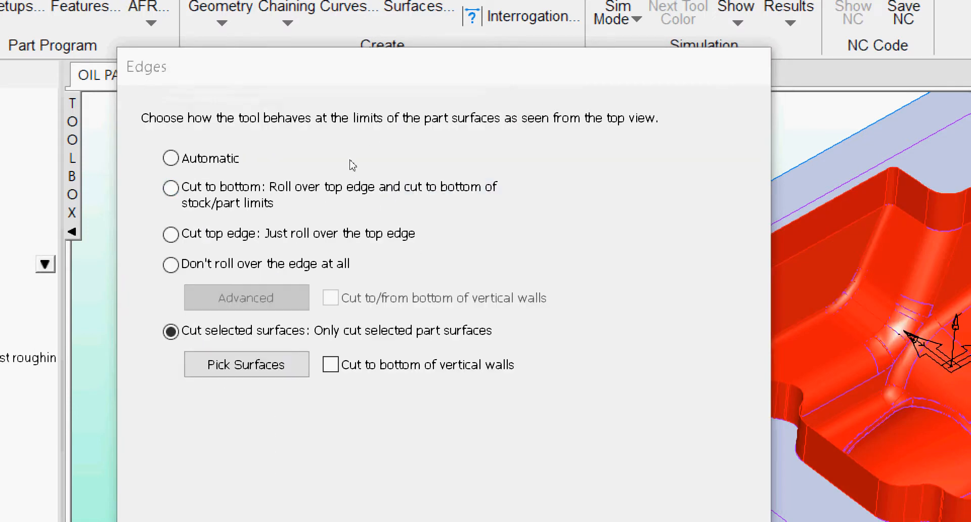
click(212, 144)
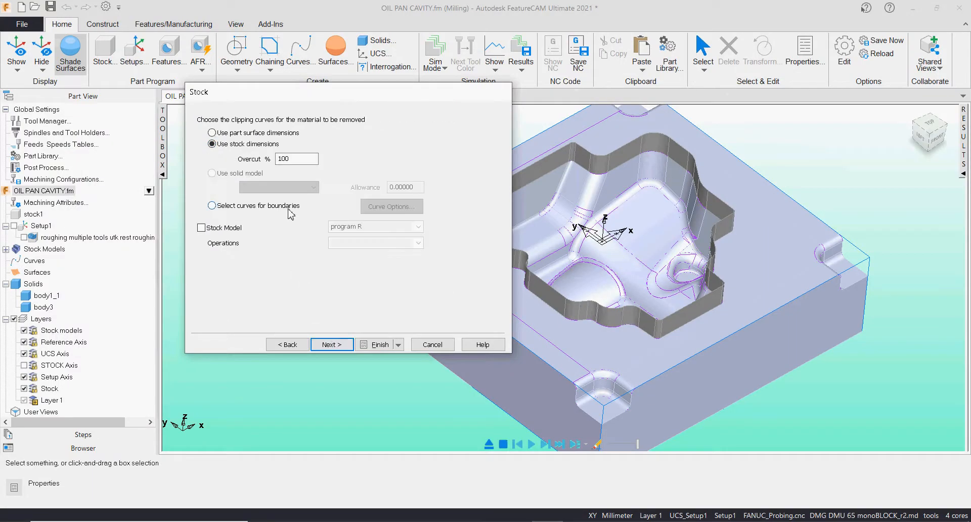
Try part surface dimensions and selected boundary curves as clipping limits, viewing the boundary curve options without changing them
click(261, 133)
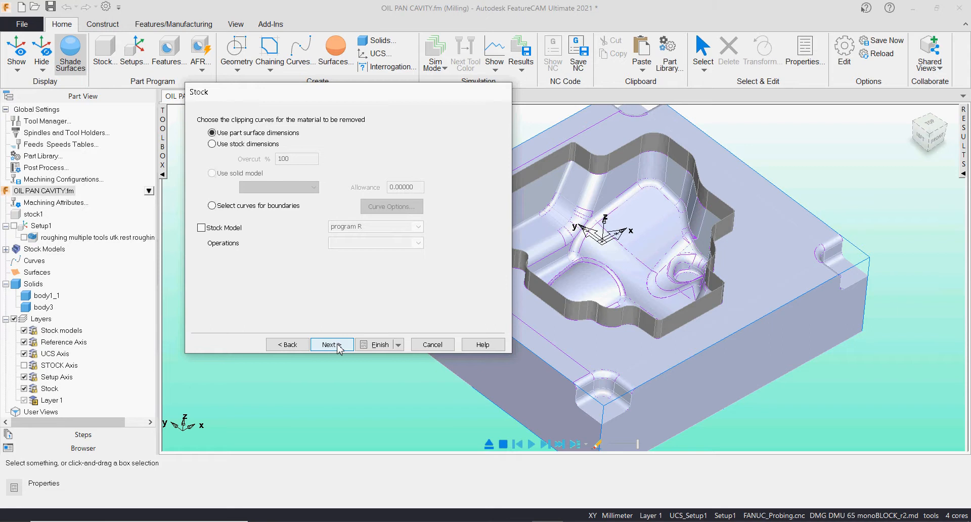
click(233, 205)
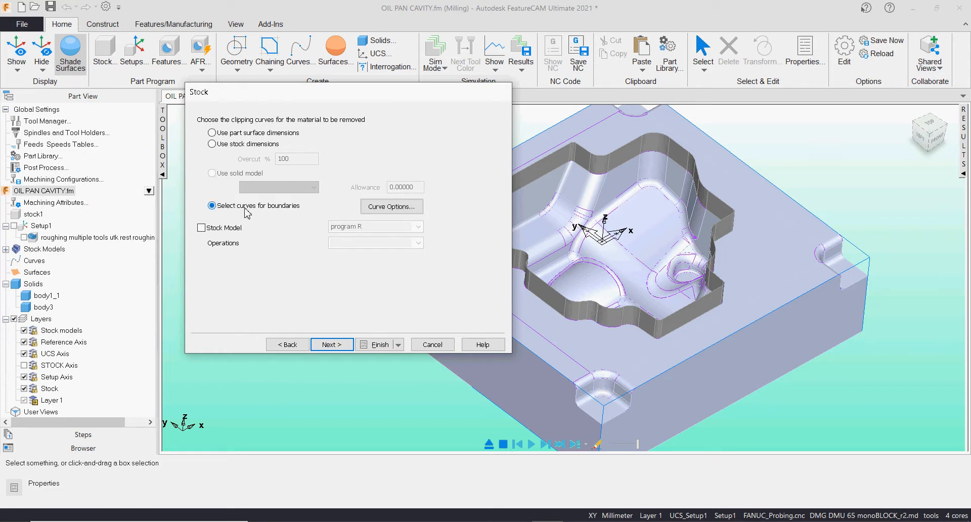
click(380, 209)
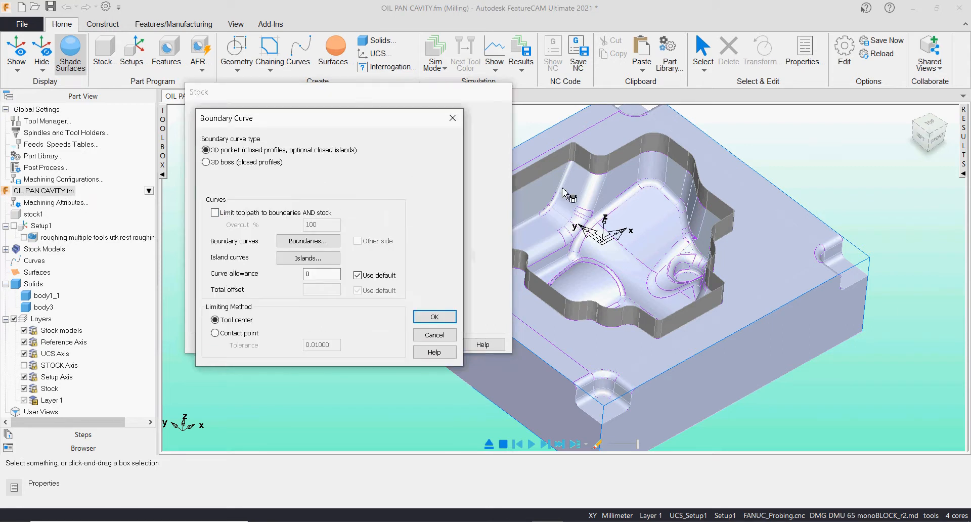
click(435, 336)
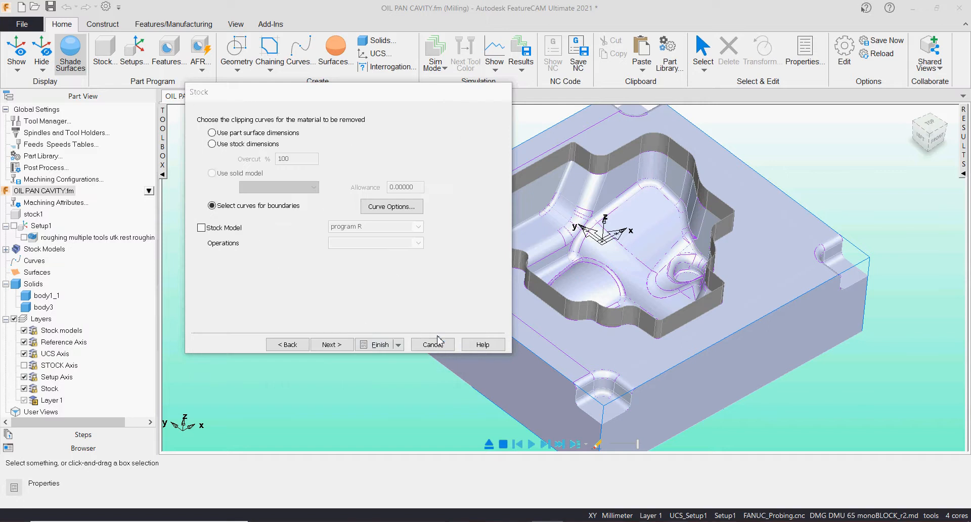
Keep stock dimensions as the clipping limit, finish the feature with the default tool, and open its properties for editing
click(332, 345)
click(333, 346)
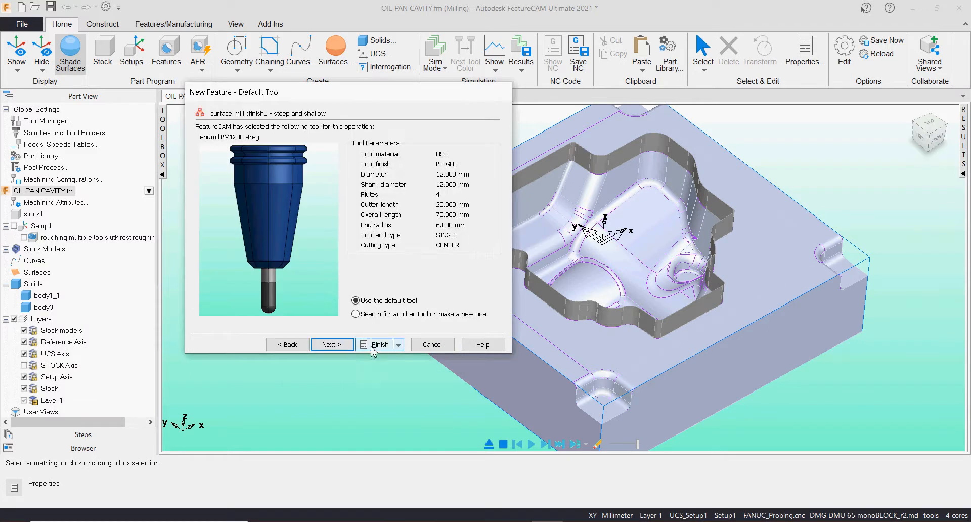
click(398, 345)
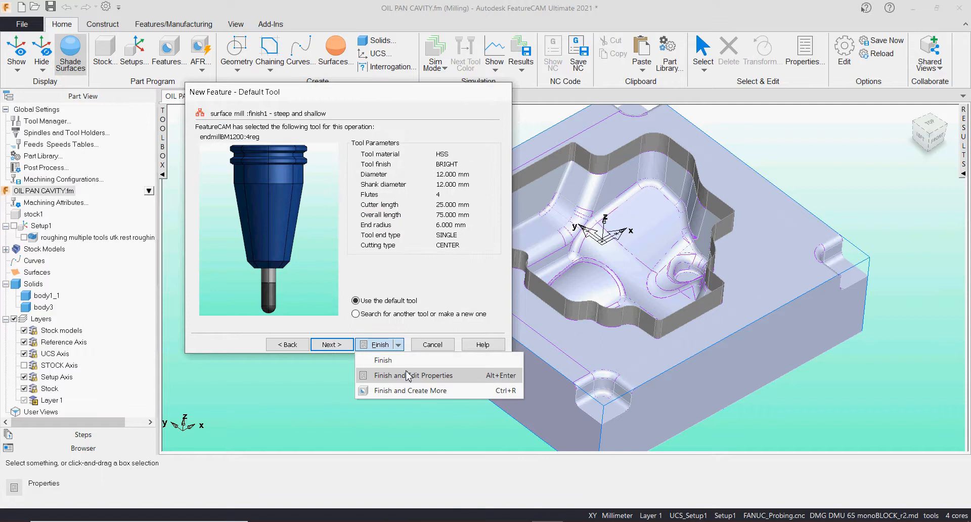
click(410, 376)
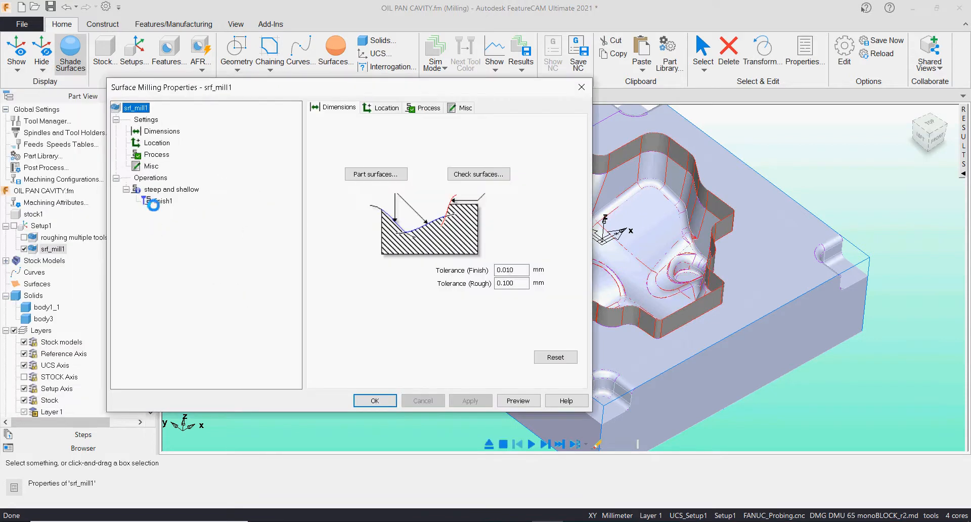
Filter the finish1 ball end mills to a diameter of 6 mm and choose endmillBM0600:4reg
click(161, 201)
click(418, 170)
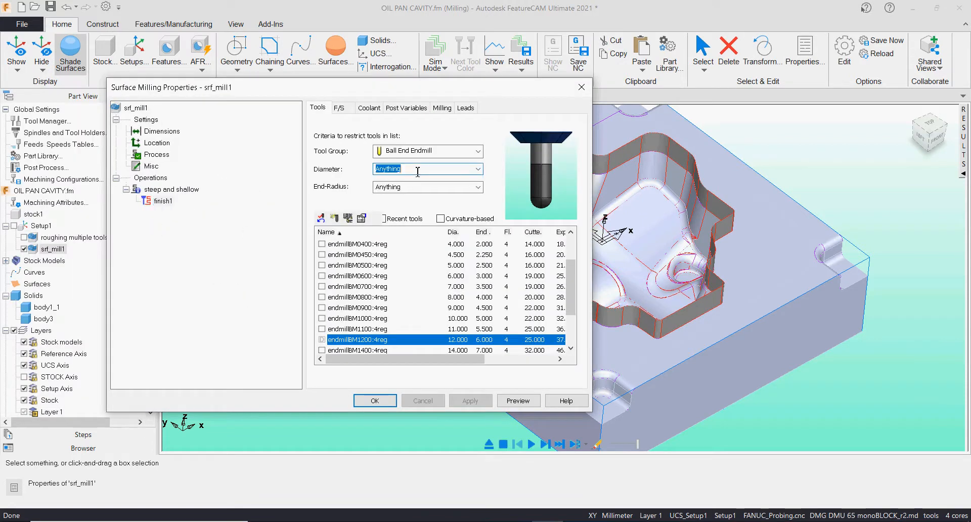
text(6)
click(328, 247)
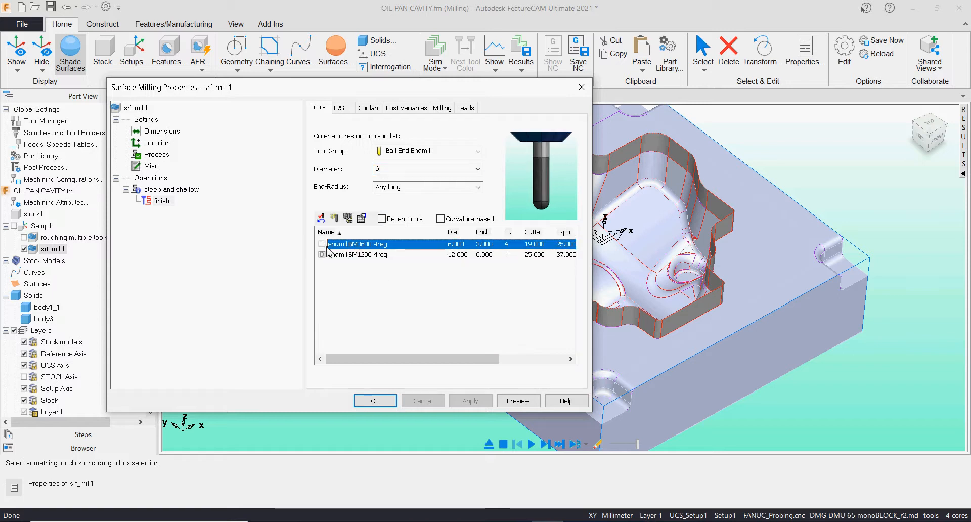
Set the 6 mm ball end mill's cutter length to 25 mm and exposed length to 35 mm, and apply the tool choice
double_click(328, 247)
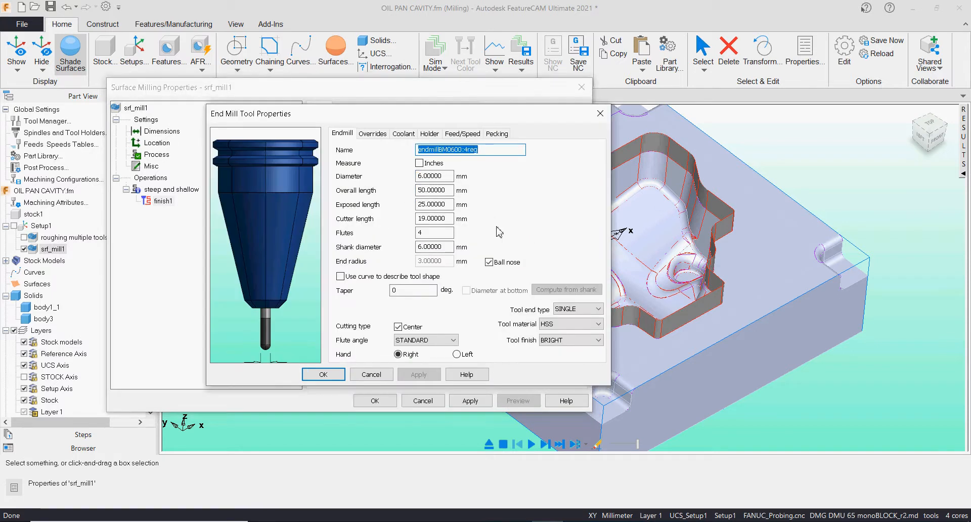
drag(453, 218, 393, 201)
text(25)
text(35)
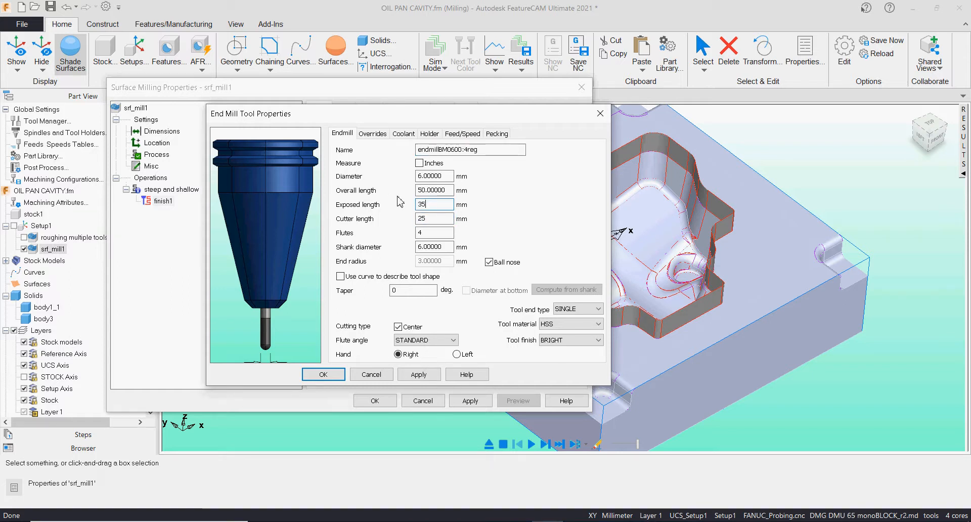
click(405, 376)
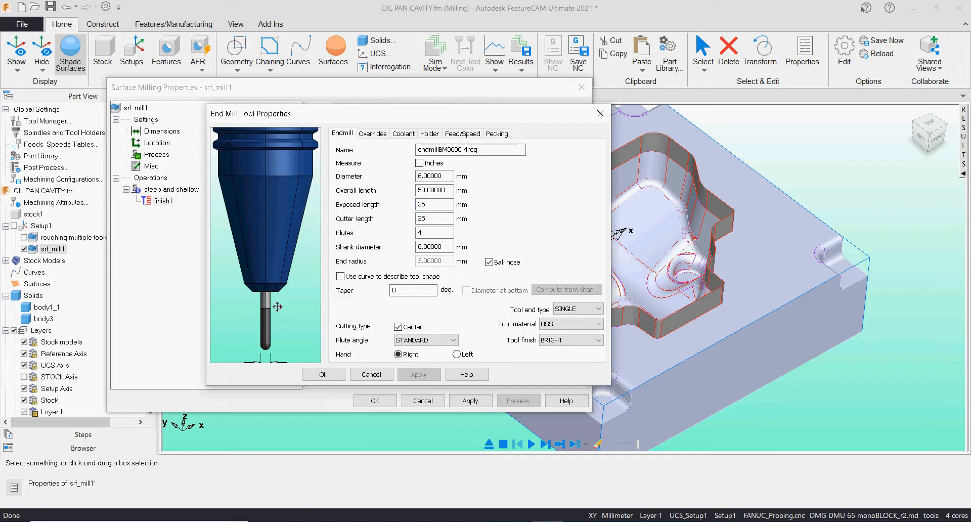
click(323, 374)
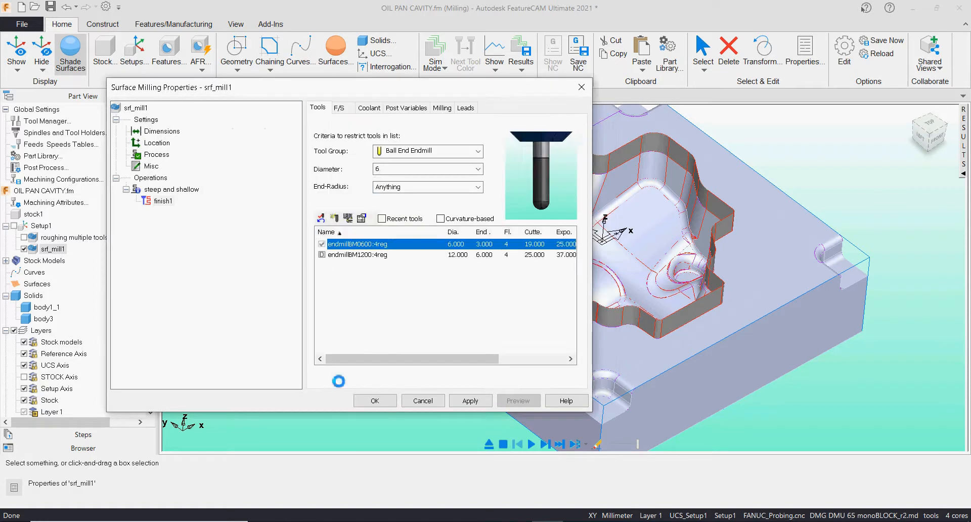
click(488, 404)
Enable holder collision clipping with machine maximum stock for the steep and shallow operation
click(172, 190)
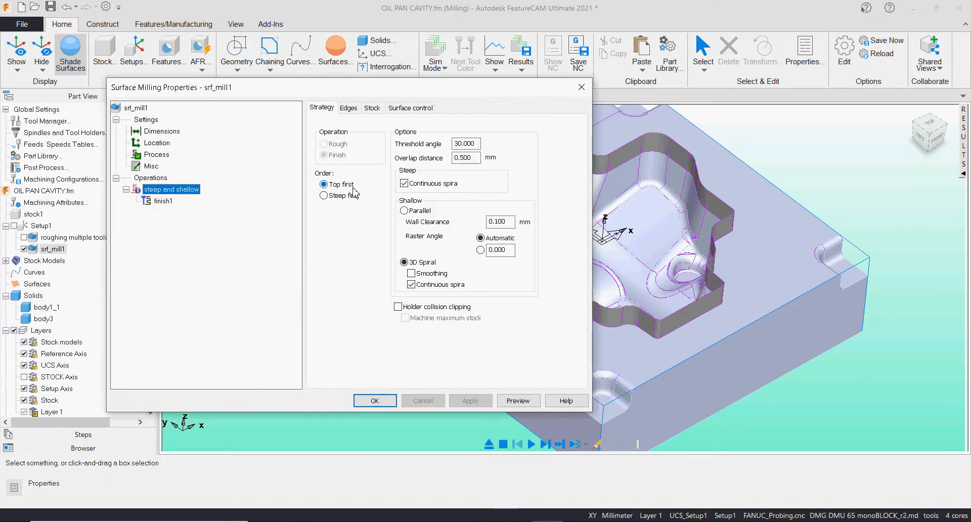
click(372, 108)
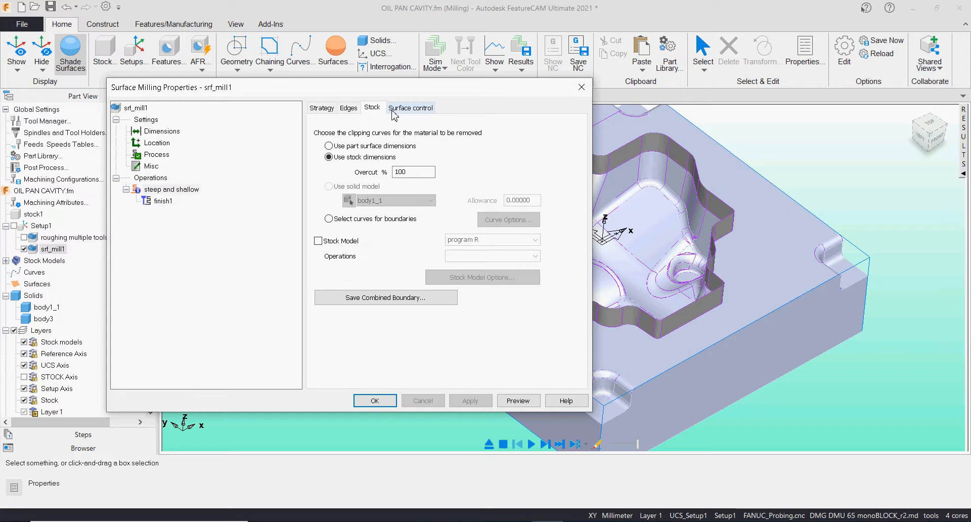
click(335, 111)
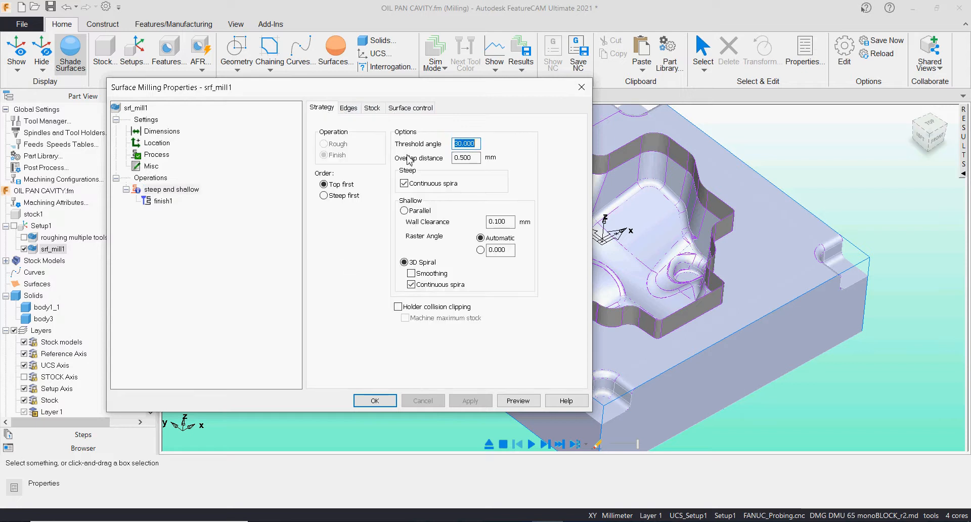
click(399, 307)
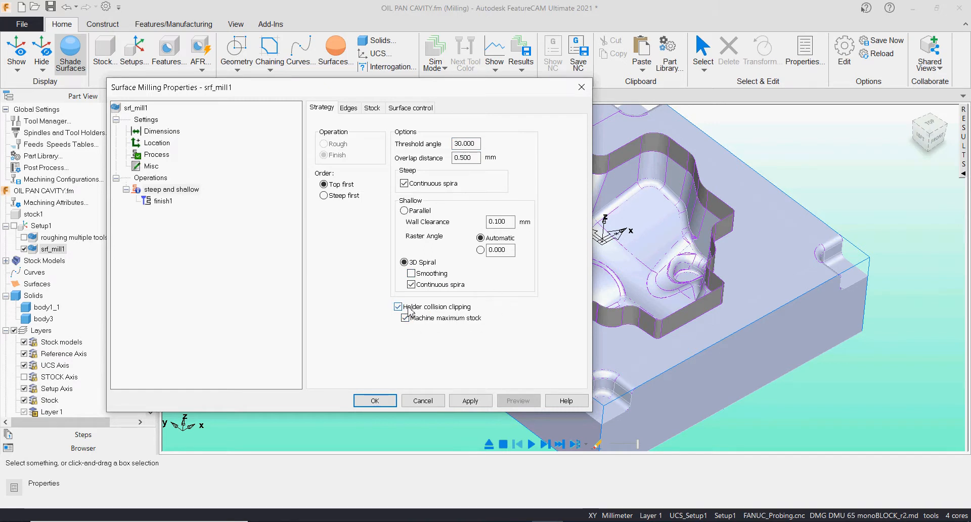
click(373, 108)
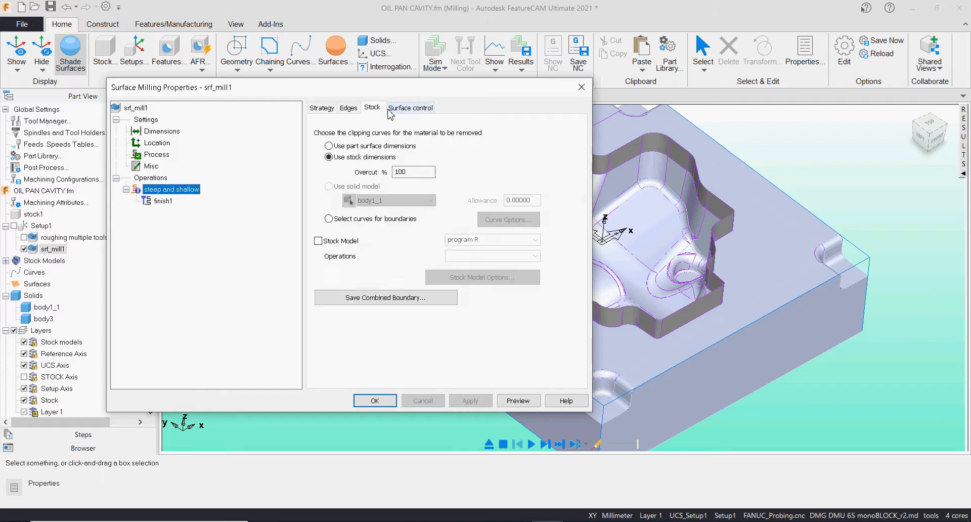
click(398, 110)
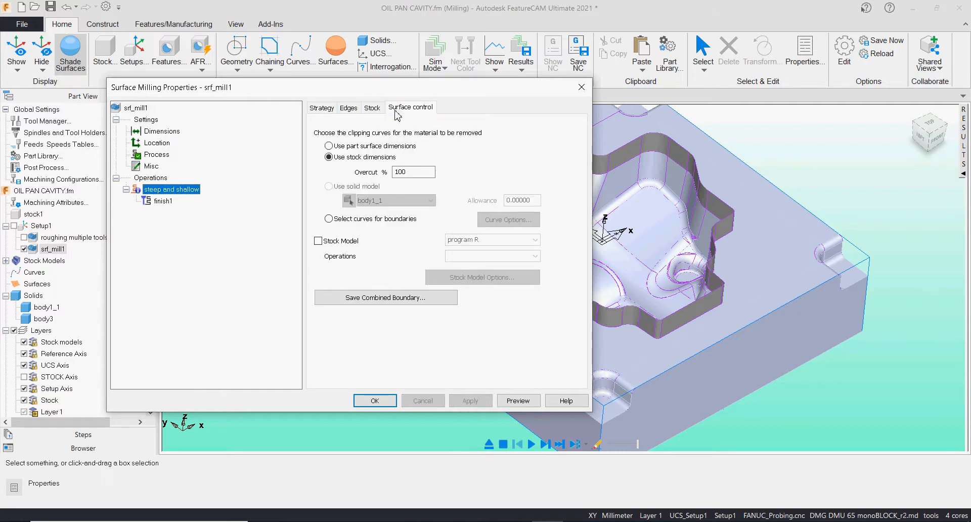
Set the Min. Z increment of the finish1 milling attributes to 0.1
click(167, 202)
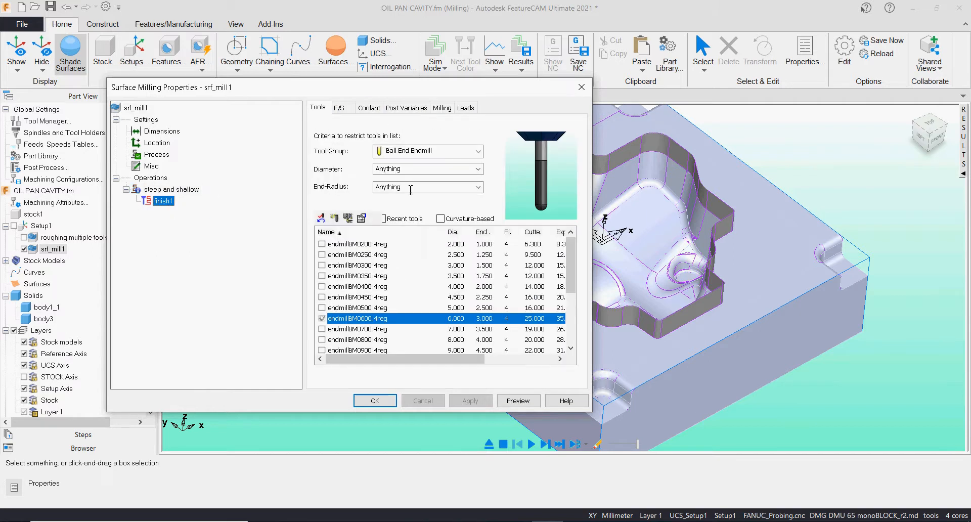
click(442, 107)
mouse_move(387, 254)
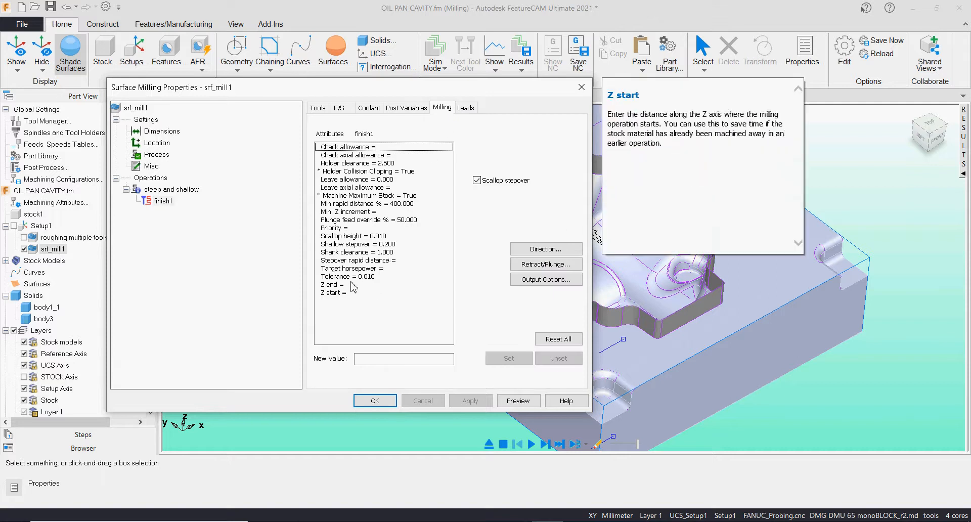
click(374, 212)
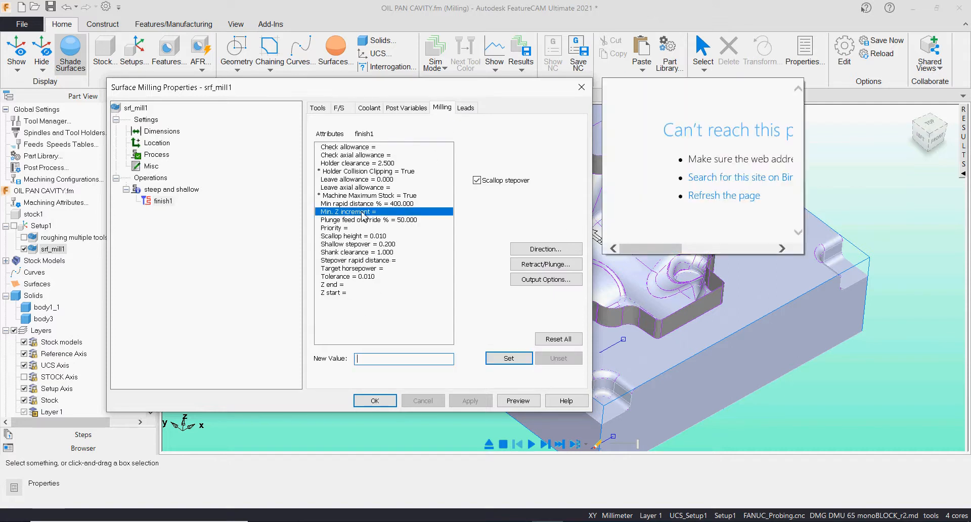
text(0.1)
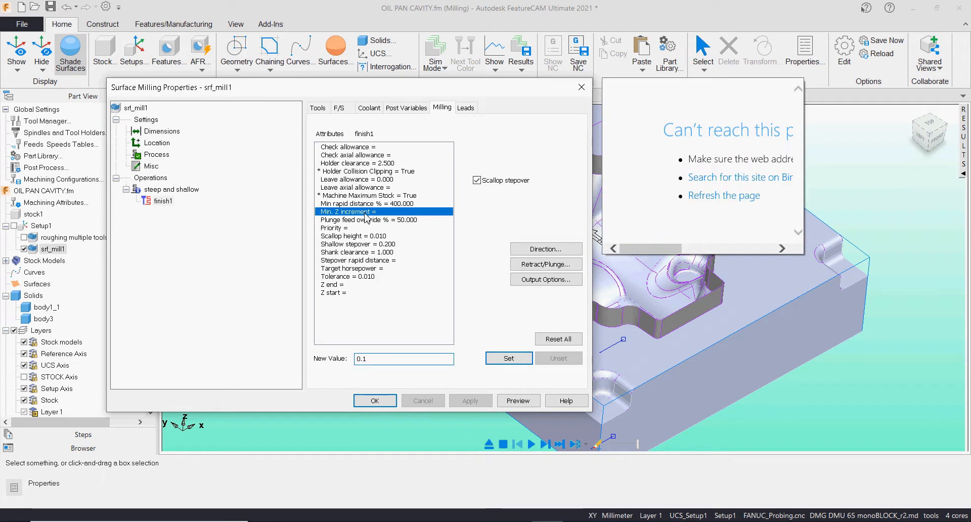
click(512, 359)
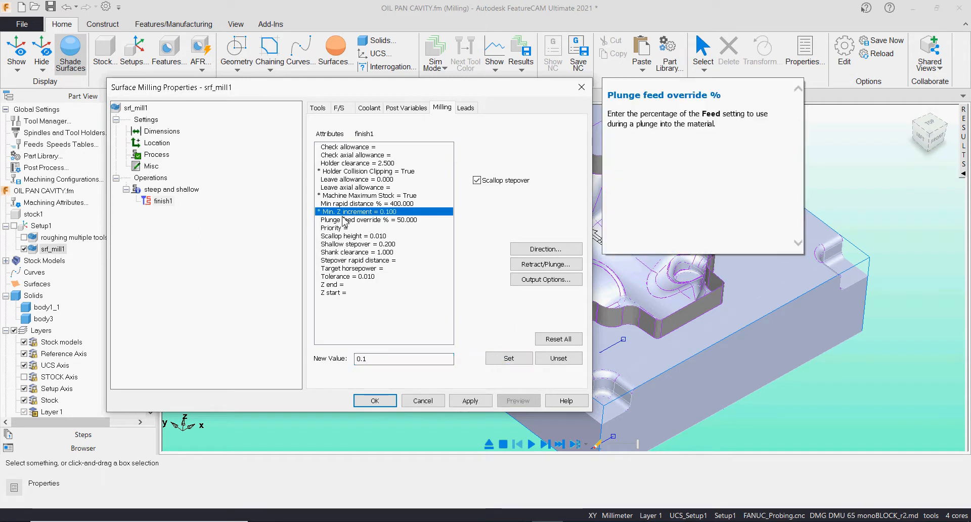
Turn off scallop stepover for finish1 and set its shank clearance to 0.1
click(357, 236)
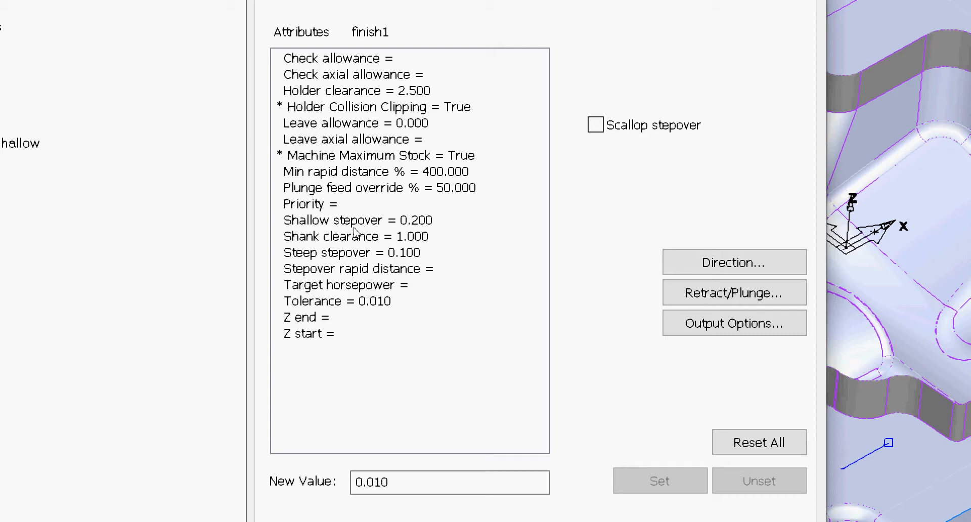
mouse_move(358, 242)
click(388, 241)
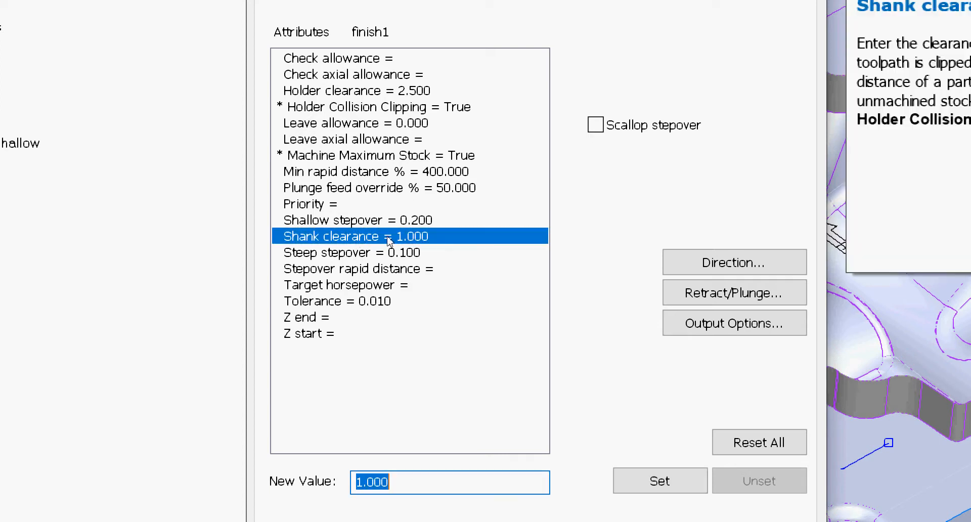
text(0)
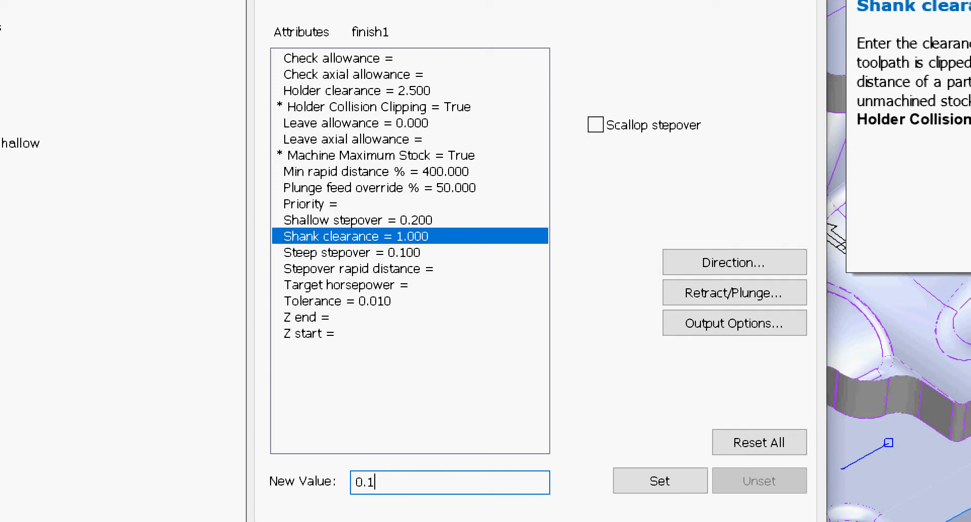
text(.1)
key(Return)
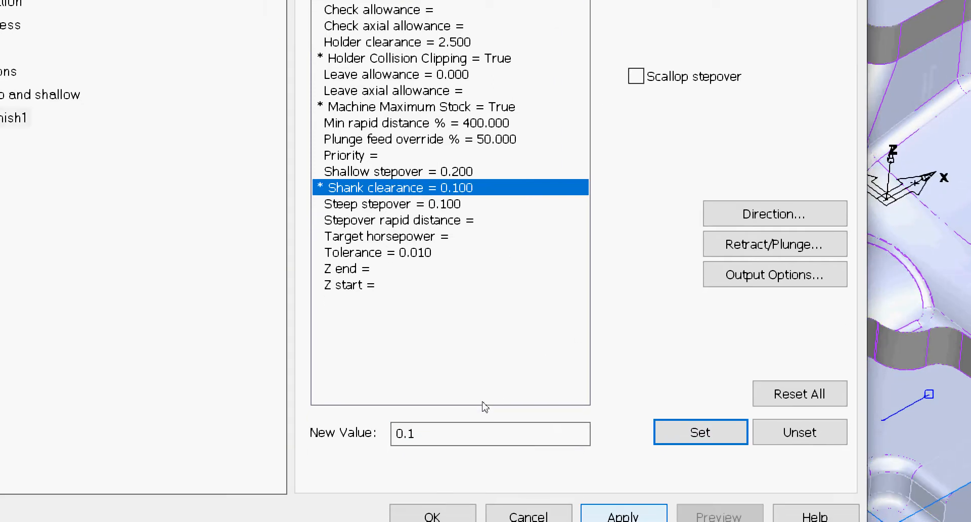
click(333, 277)
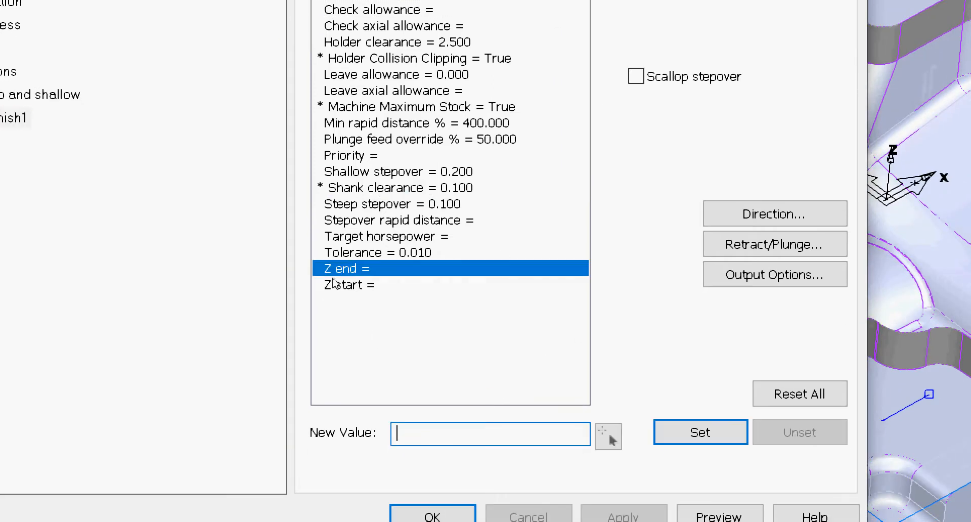
click(333, 285)
key(Up)
key(Up)
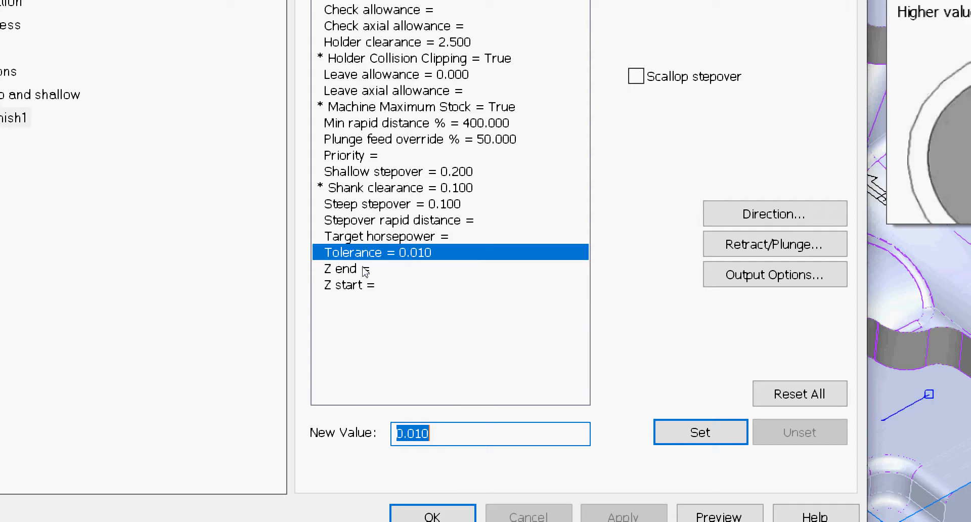
Set the finish1 cut direction to Unidirectional for both the steep and the shallow areas
click(571, 255)
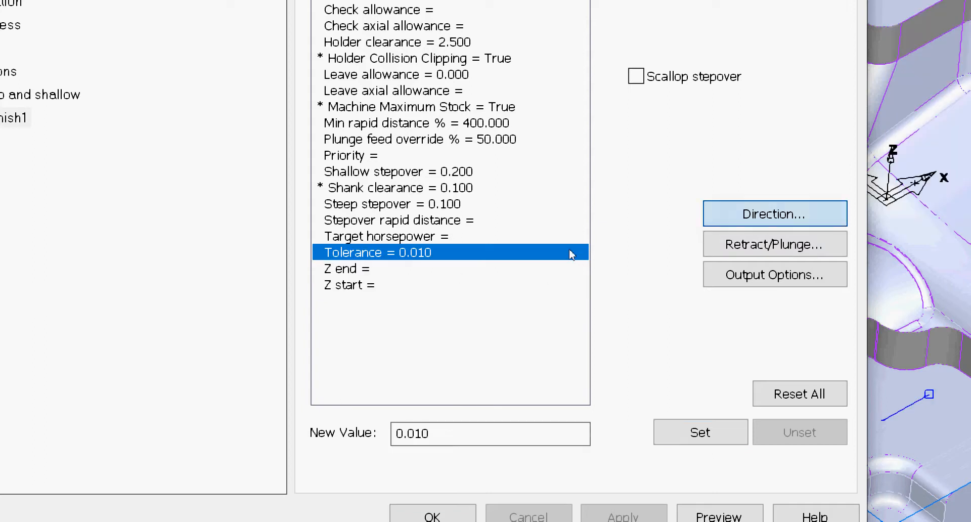
key(Return)
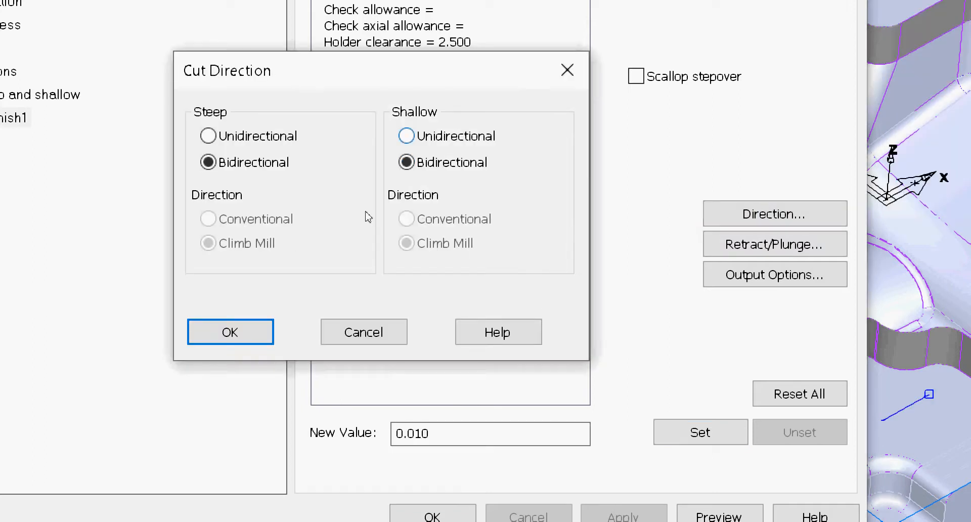
key(Up)
key(shift+Tab)
key(Up)
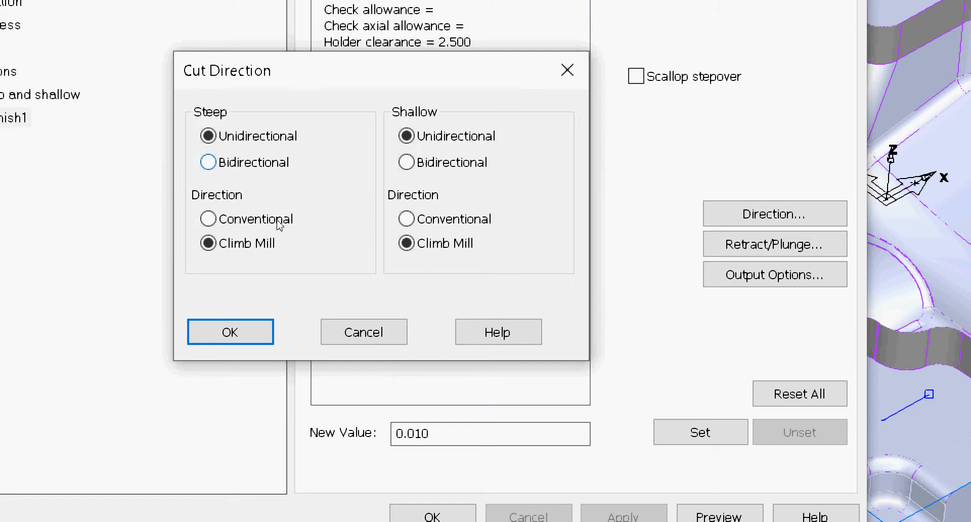
key(Return)
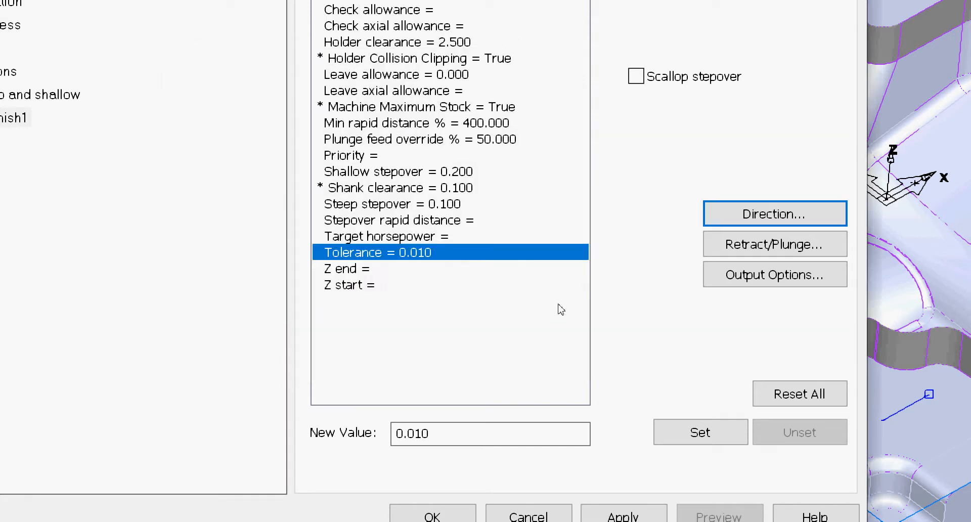
Choose Relative retract in the finish1 retract and plunge options, and accept the surface milling properties
key(Tab)
key(Return)
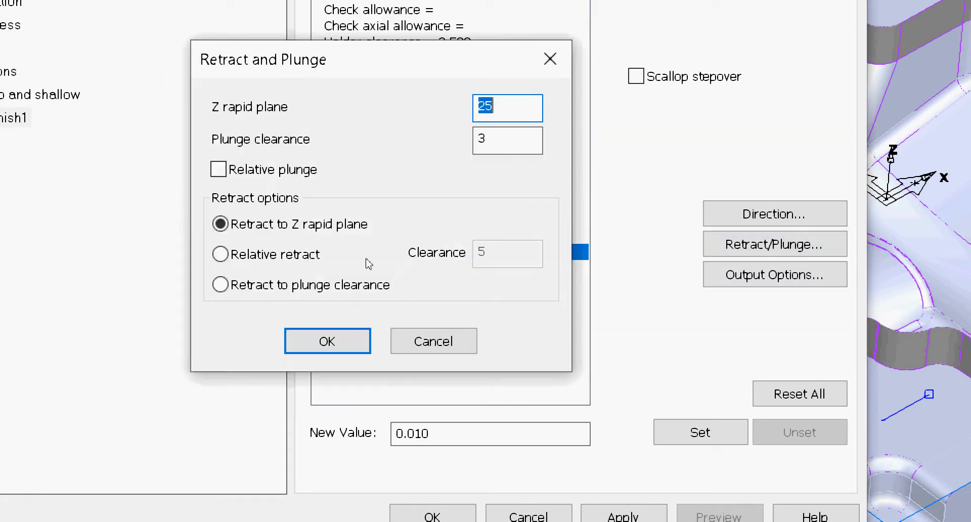
click(263, 268)
key(Return)
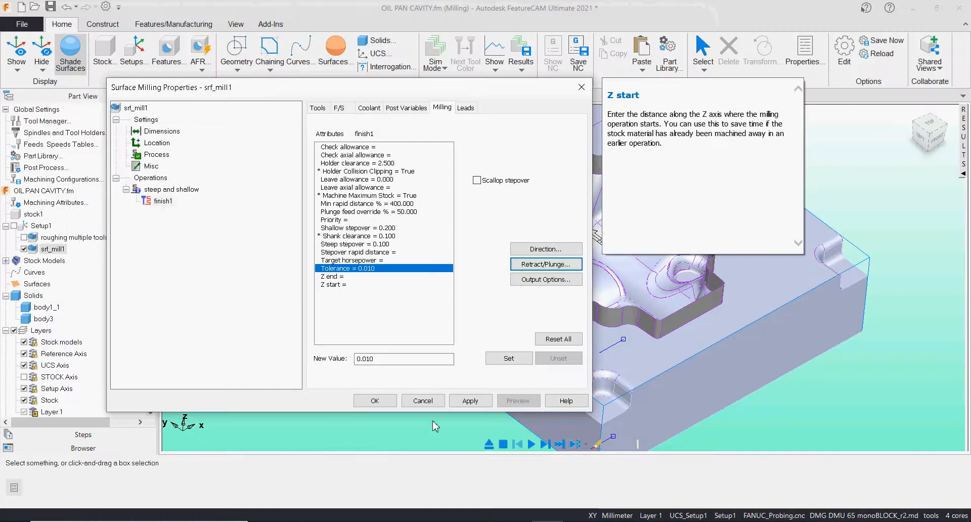
click(623, 516)
click(375, 401)
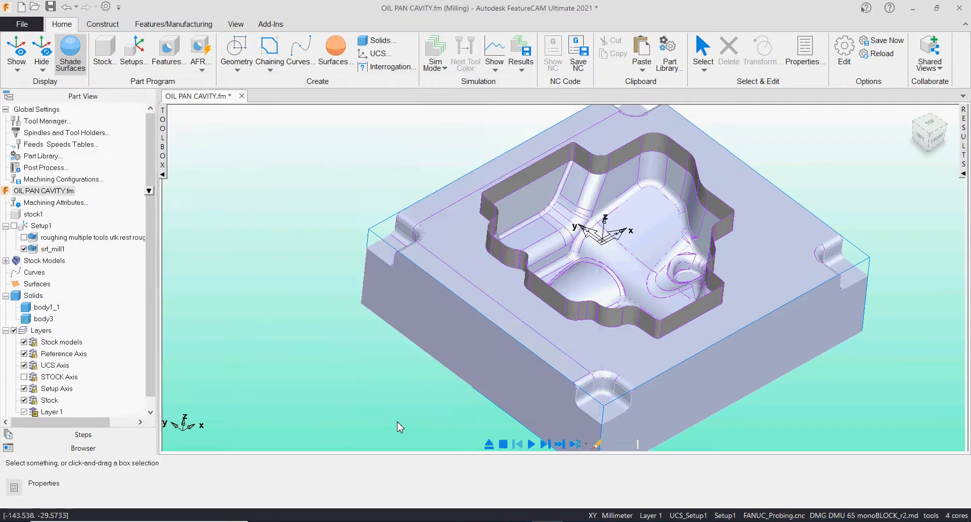
Start a 3D simulation of the steep and shallow feature at a reduced speed and single-step the tool forward
click(442, 66)
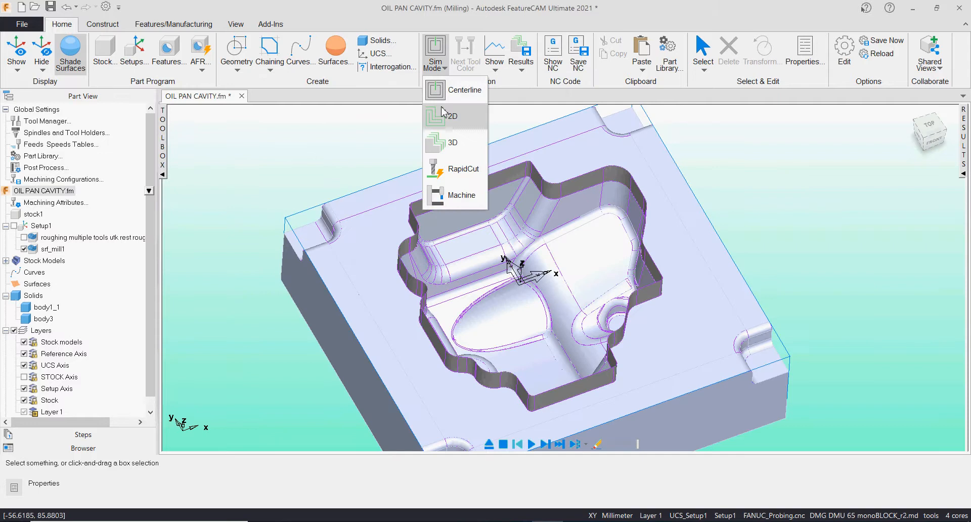
click(453, 143)
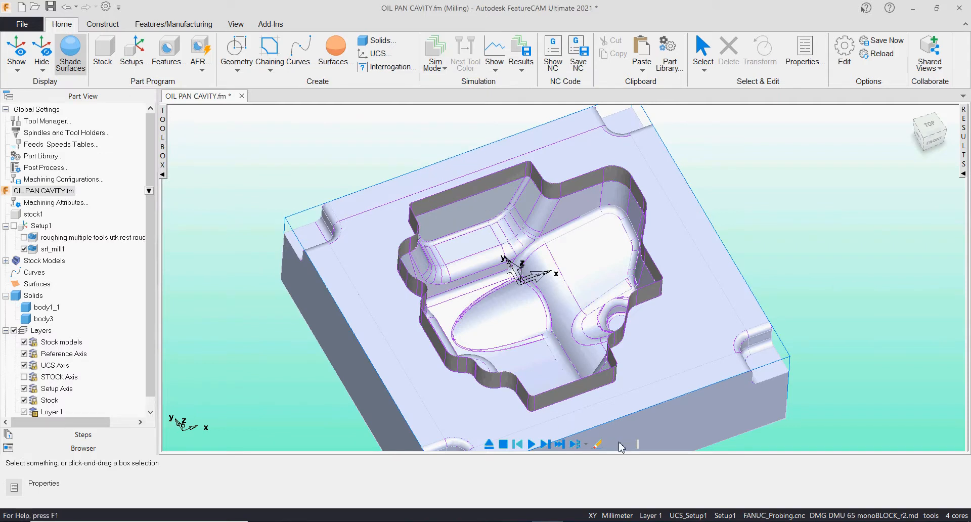
drag(637, 444, 623, 445)
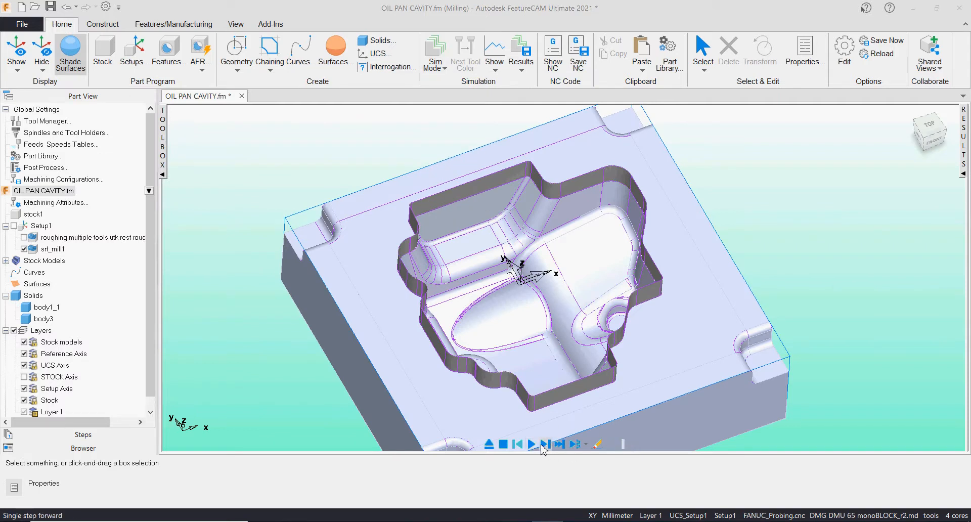
click(544, 444)
scroll(588, 299, down, 2)
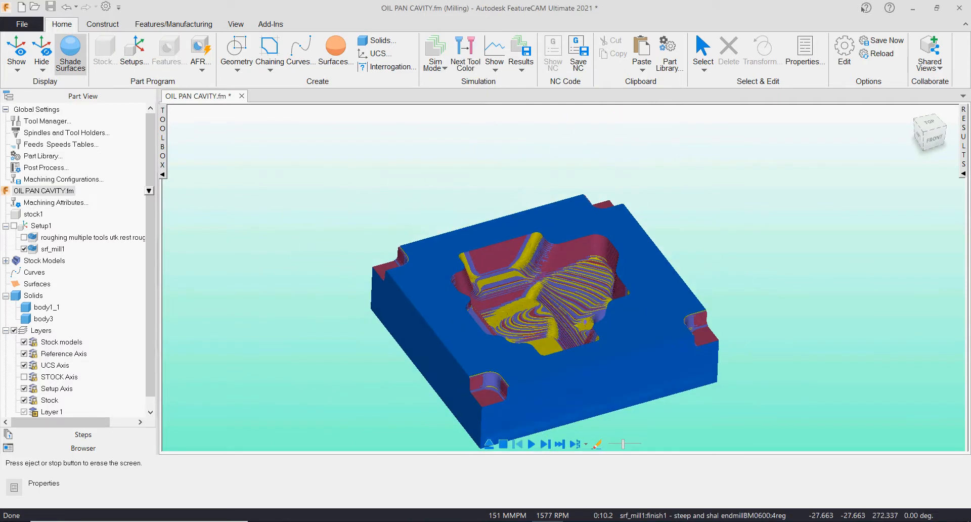
click(545, 445)
Cycle the simulation tool color until the ball end mill is orange
click(467, 53)
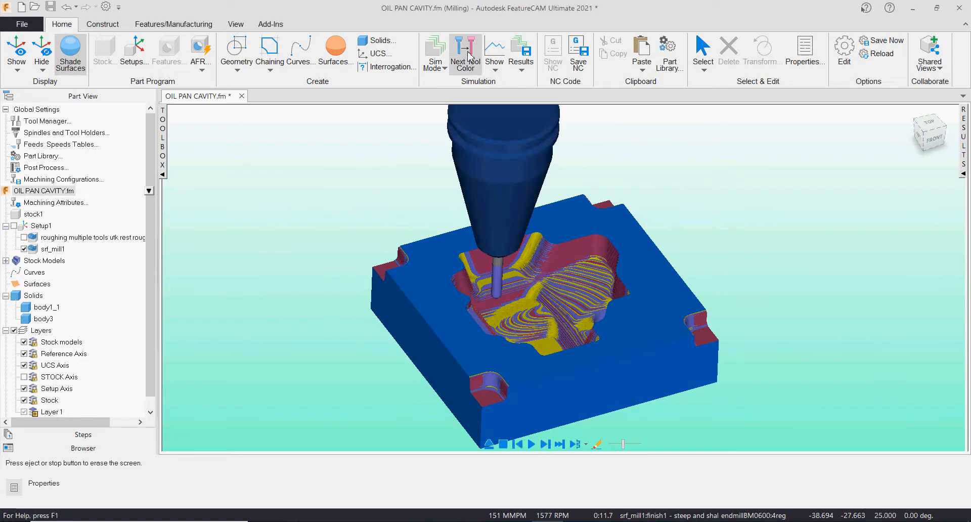
click(470, 55)
click(469, 54)
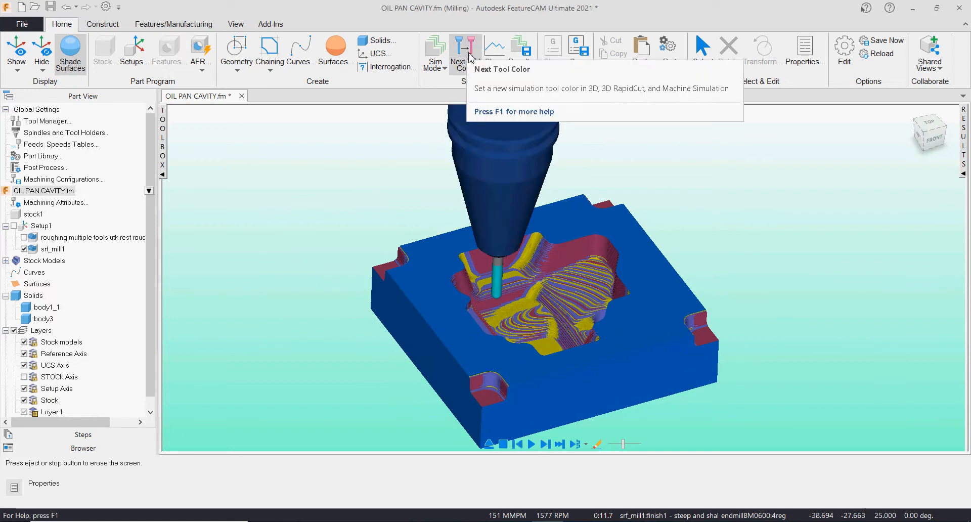
click(470, 56)
click(471, 59)
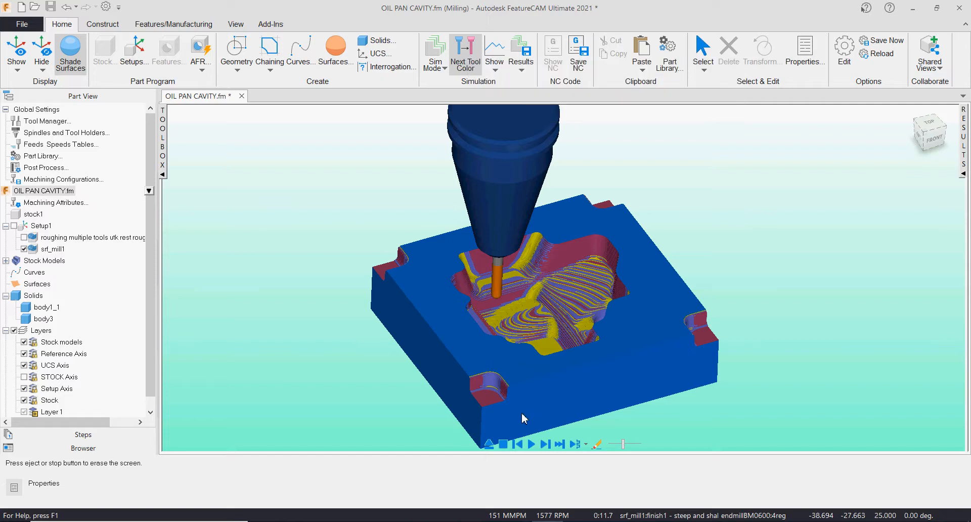
Play the 3D simulation of the finishing toolpath and raise its playback speed
click(531, 444)
scroll(573, 408, up, 4)
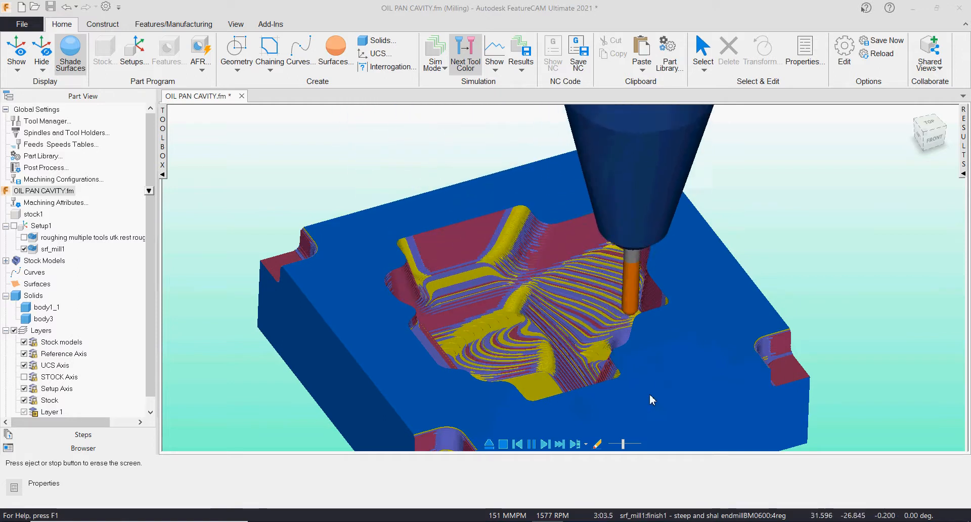
drag(623, 444, 635, 444)
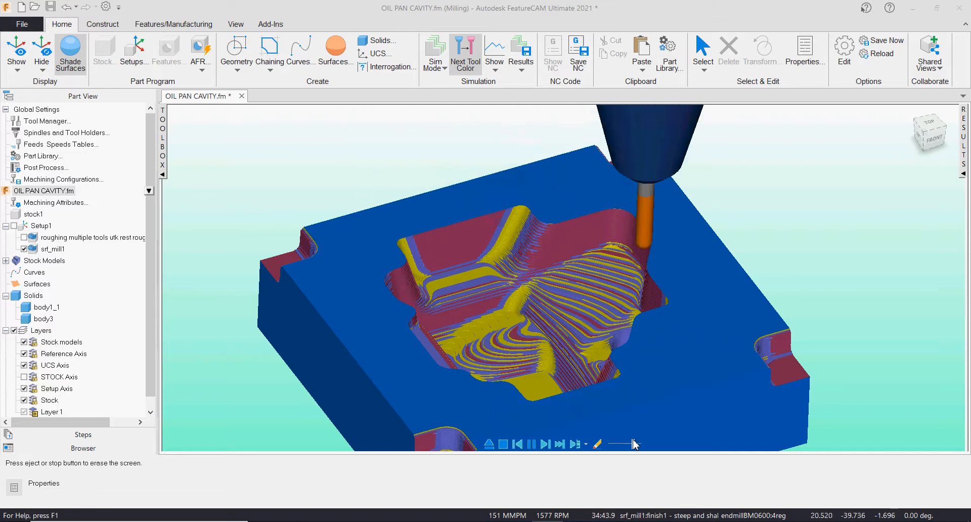
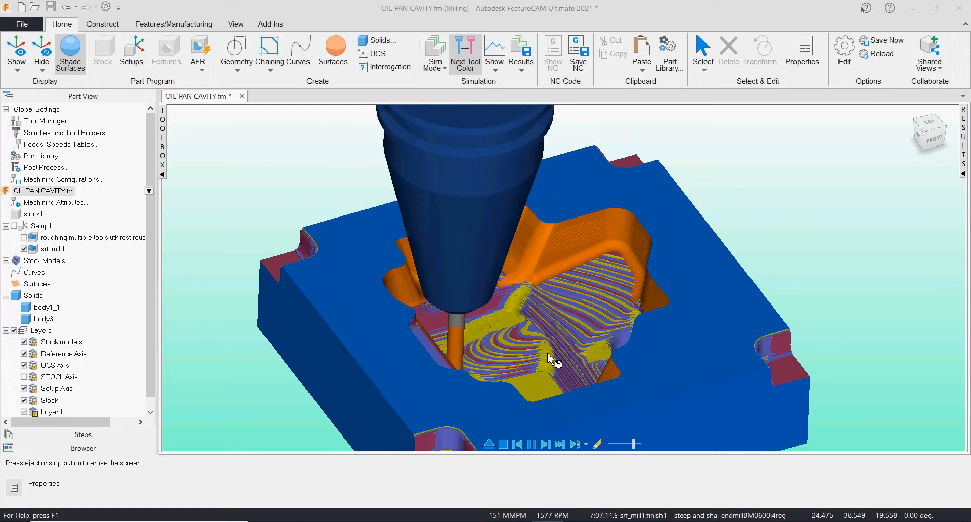
Examine the simulated cavity from several angles for finished areas, leftover roughing stock and marked spots on the walls
middle_drag(547, 357, 493, 367)
middle_drag(401, 335, 429, 341)
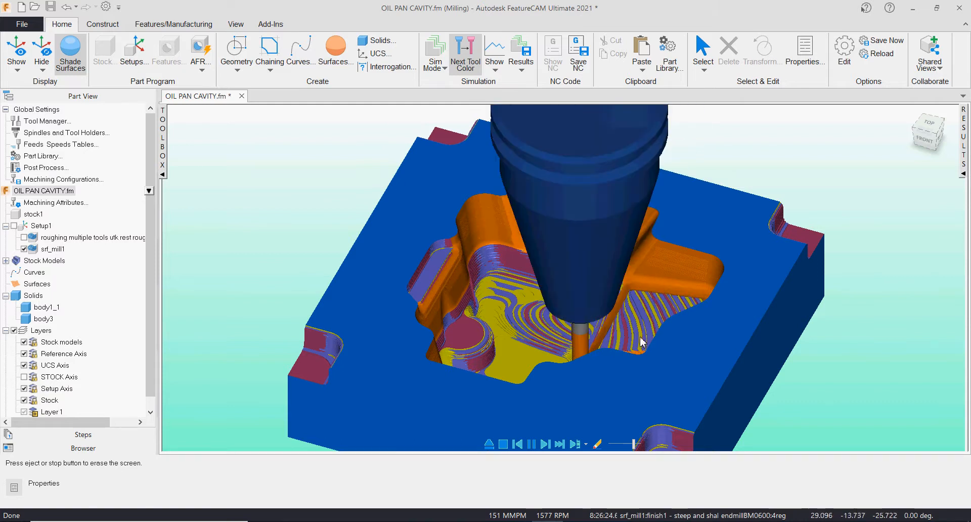
middle_drag(647, 278, 804, 329)
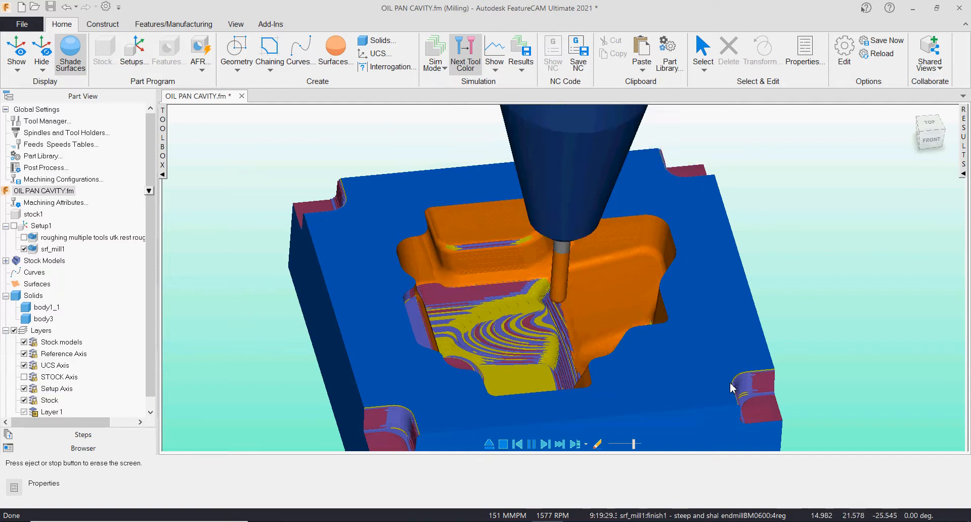
middle_drag(732, 389, 509, 341)
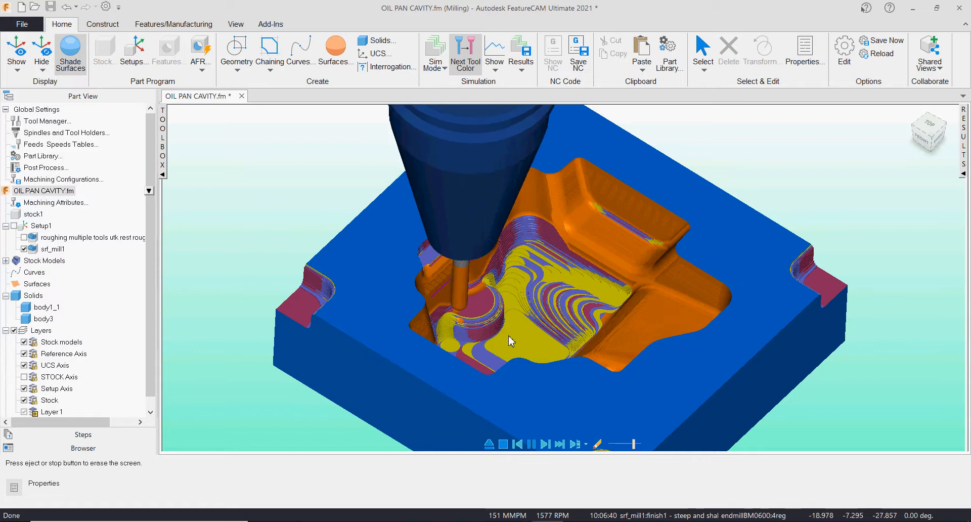
scroll(602, 383, up, 2)
middle_drag(602, 383, 544, 389)
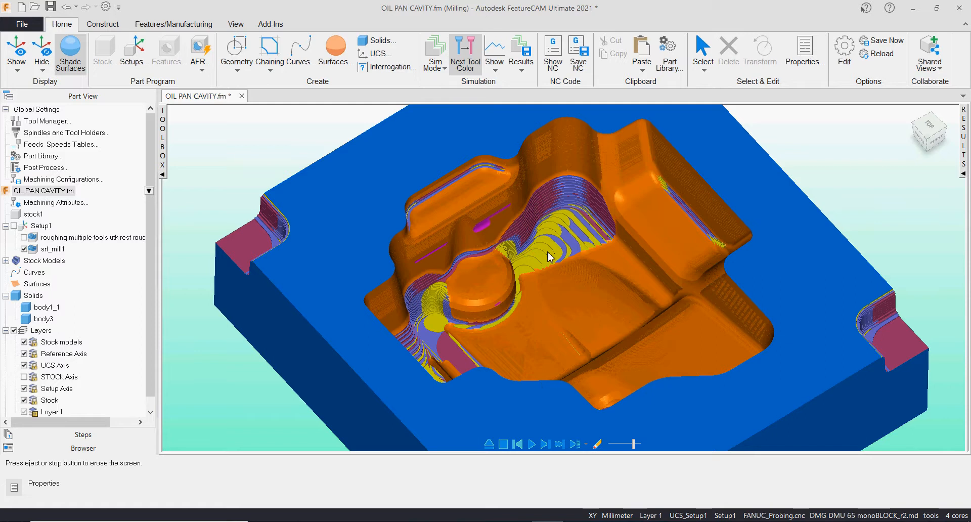
middle_drag(580, 312, 567, 266)
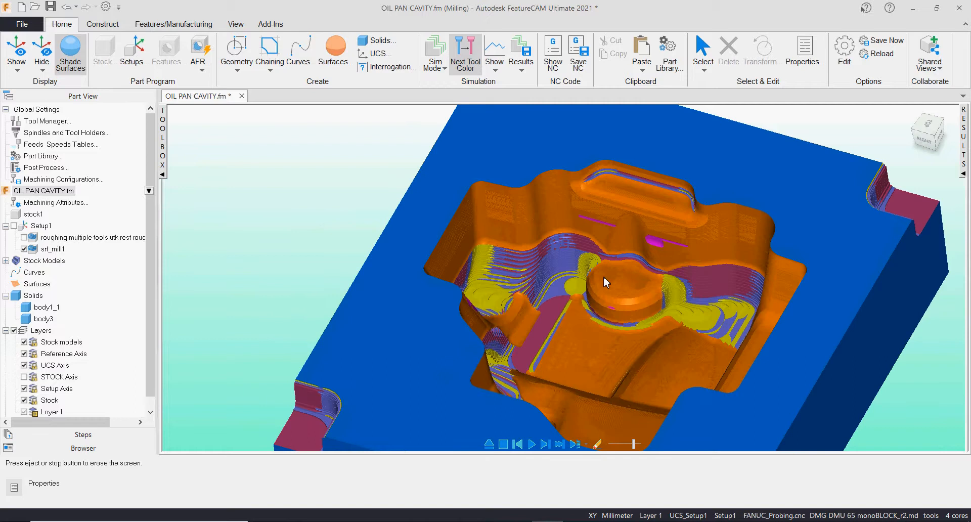
middle_drag(627, 343, 559, 129)
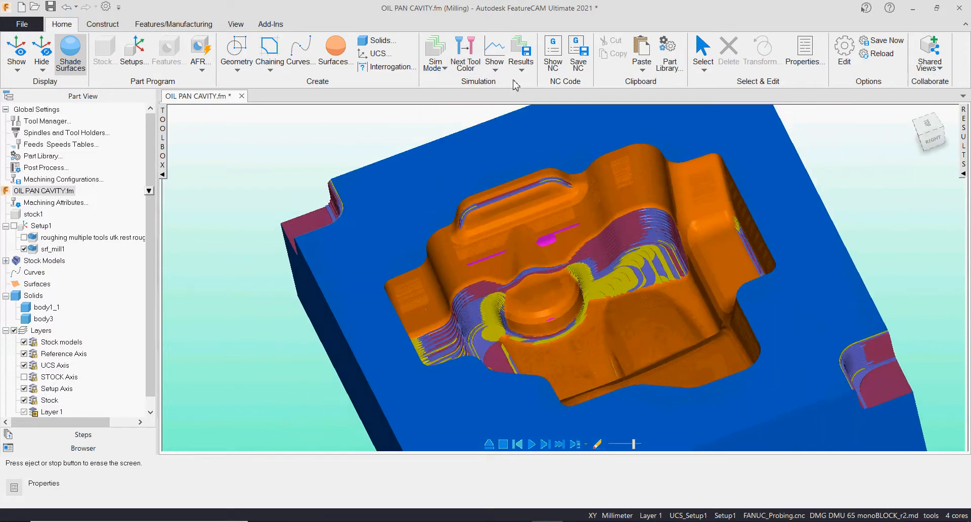
Stop the 3D simulation and clear its result from the cavity model
click(521, 65)
click(559, 144)
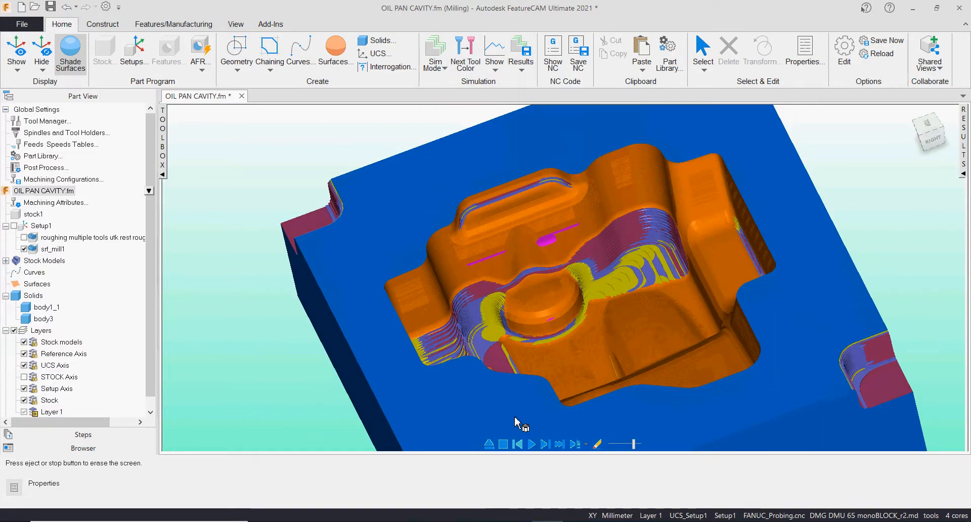
click(502, 445)
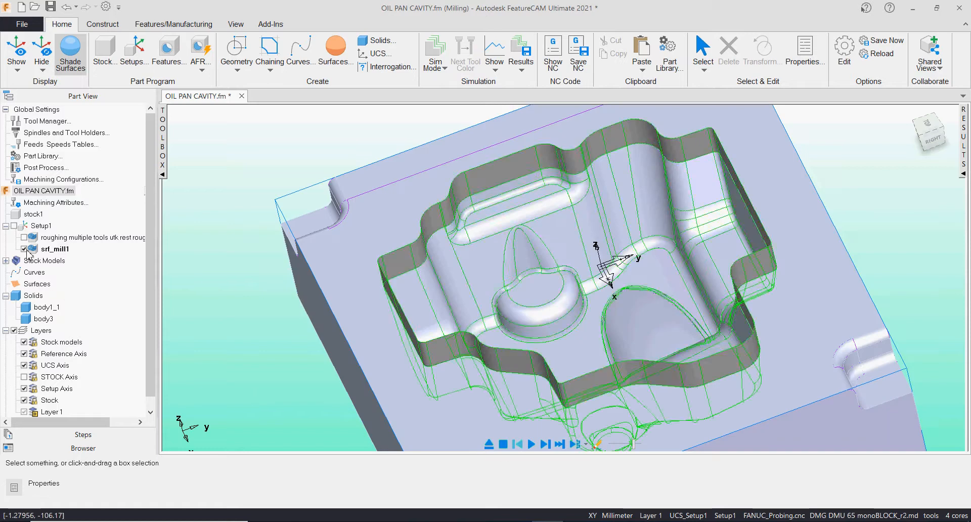
Turn off holder collision clipping in the steep and shallow operation of srf_mill1
double_click(51, 249)
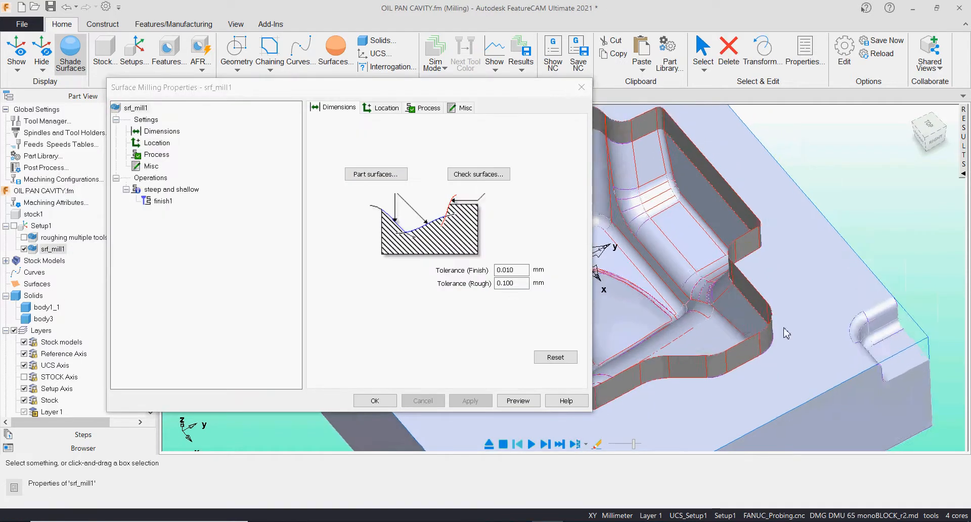
click(165, 192)
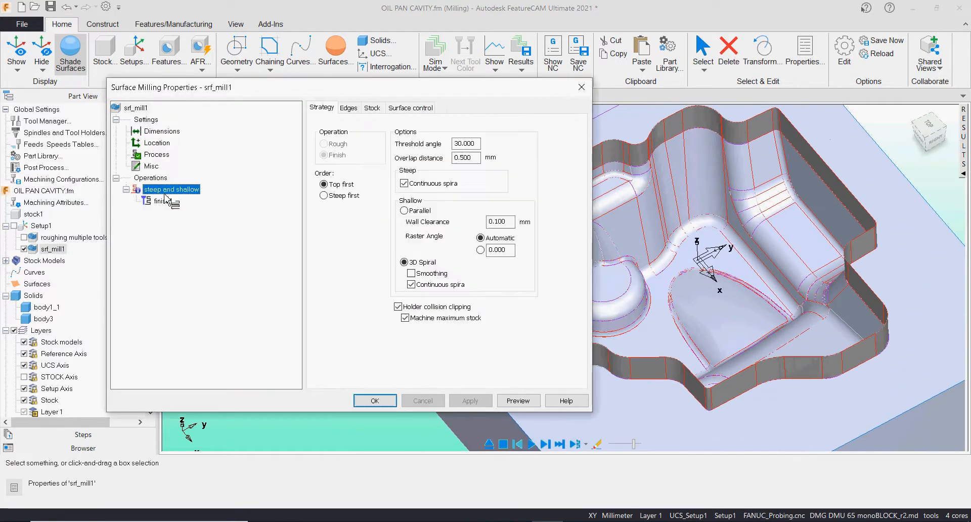
click(398, 307)
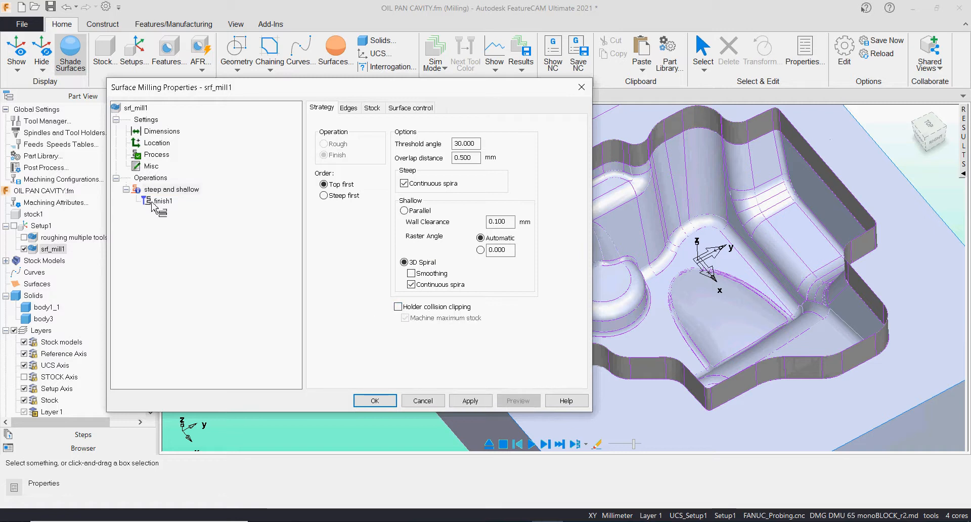
Measure the cavity's vertical depth with a dimension between its floor and the top face, using the front view
middle_drag(744, 258, 779, 248)
click(485, 94)
drag(485, 94, 235, 152)
middle_drag(820, 270, 750, 274)
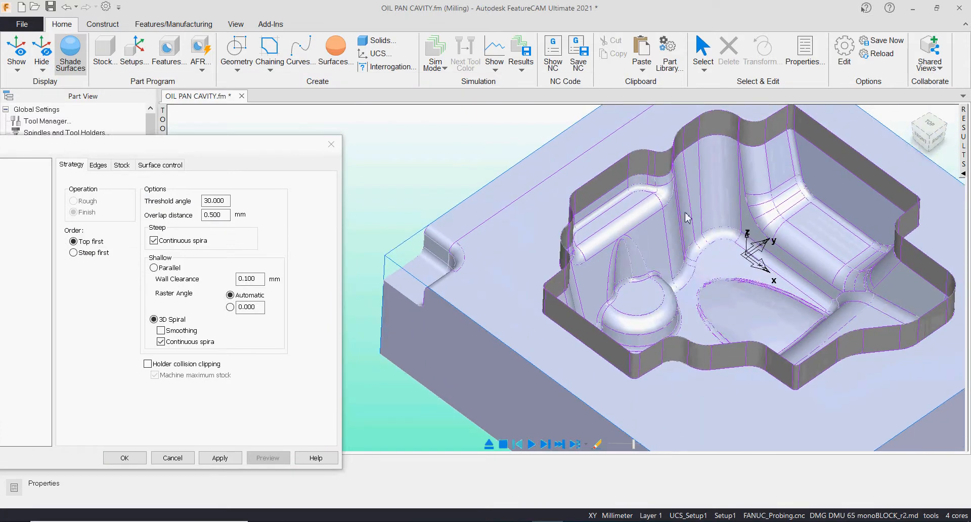
click(103, 24)
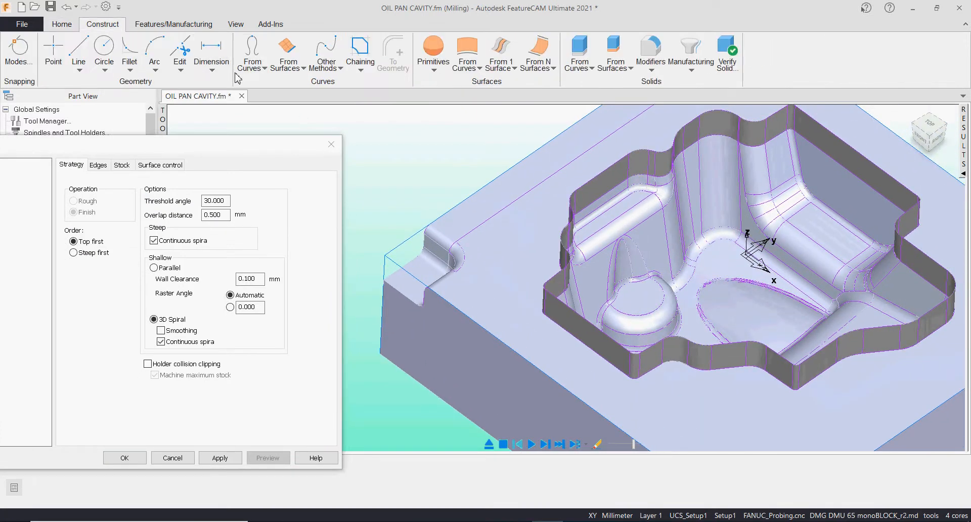
click(211, 64)
click(226, 113)
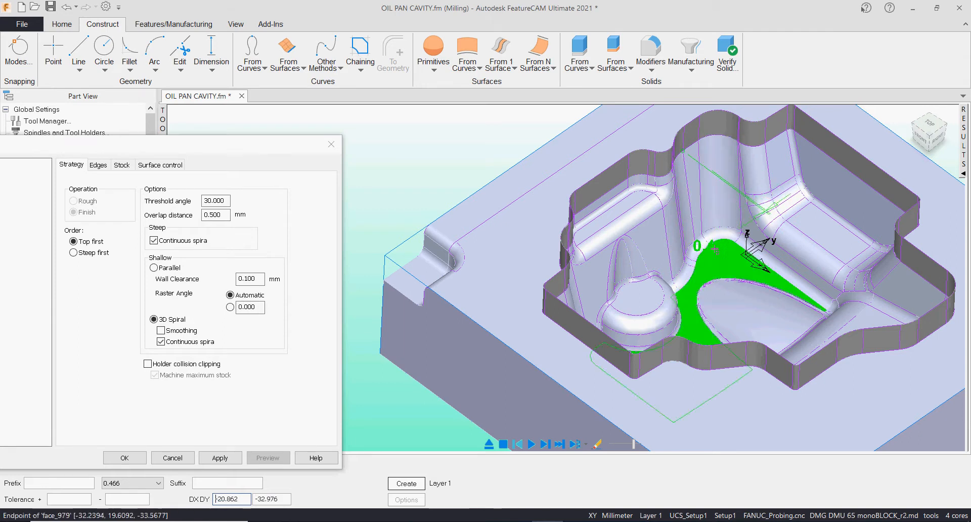
click(920, 143)
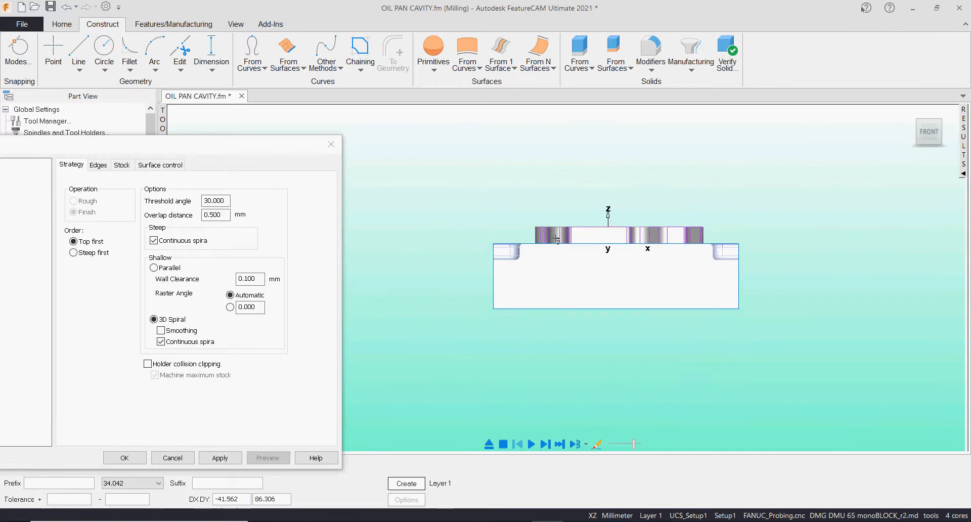
scroll(486, 248, up, 2)
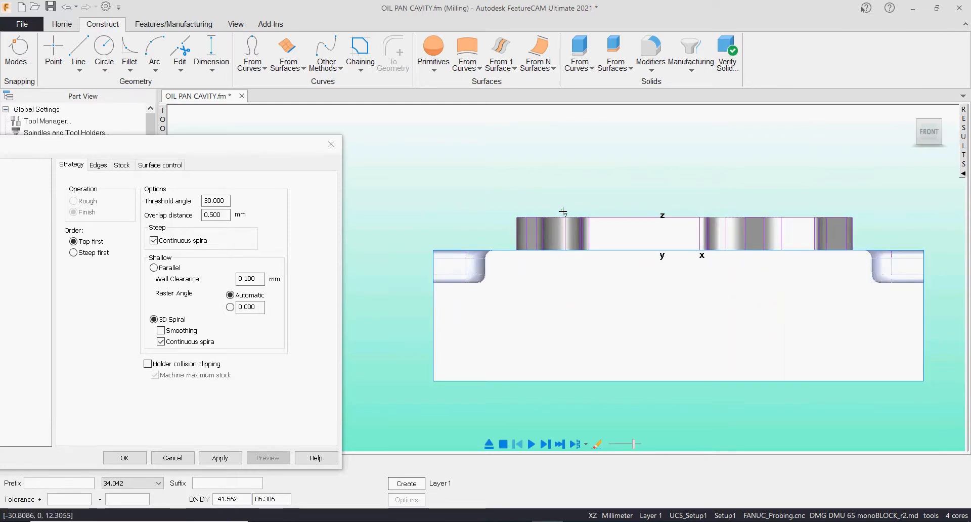
click(525, 253)
middle_drag(577, 275, 586, 322)
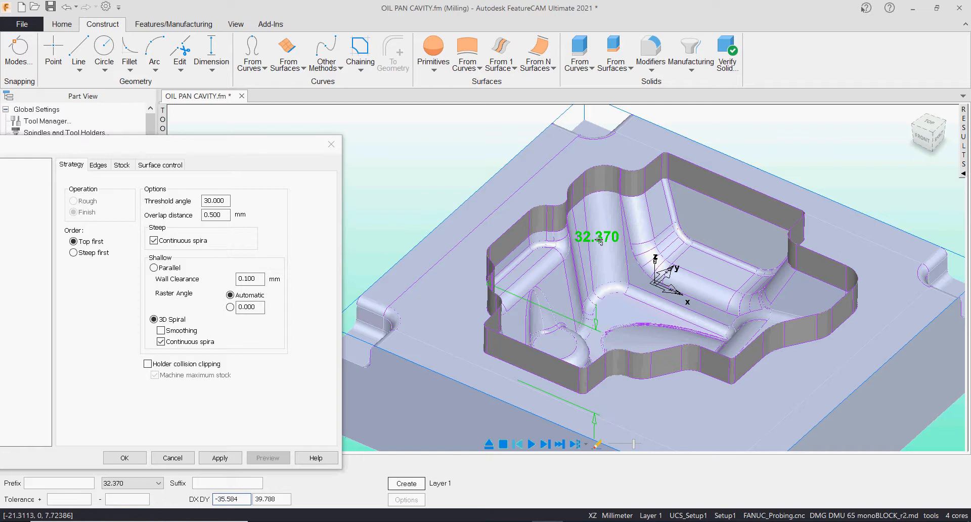
Set the 6 mm ball end mill's cutter length to 35 mm and exposed length to 45 mm, and accept the srf_mill1 properties
drag(221, 155, 537, 105)
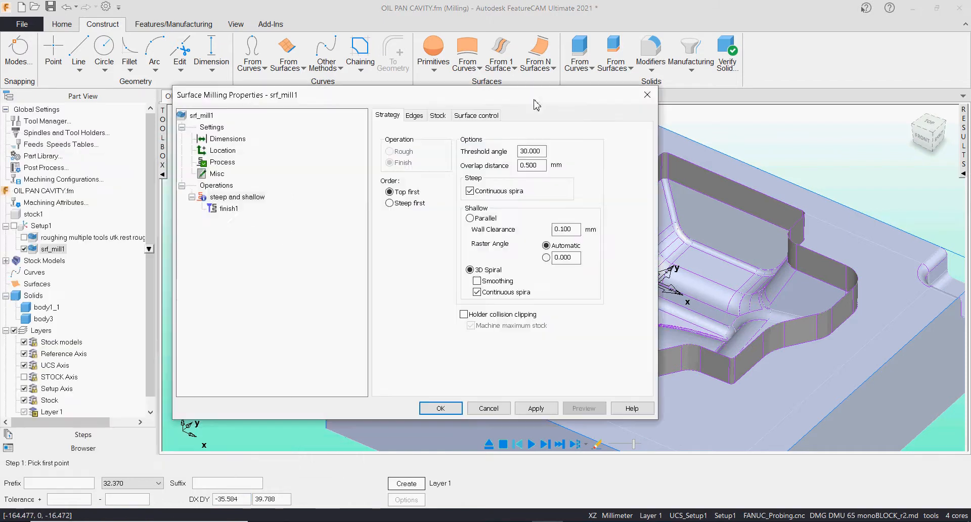
click(229, 209)
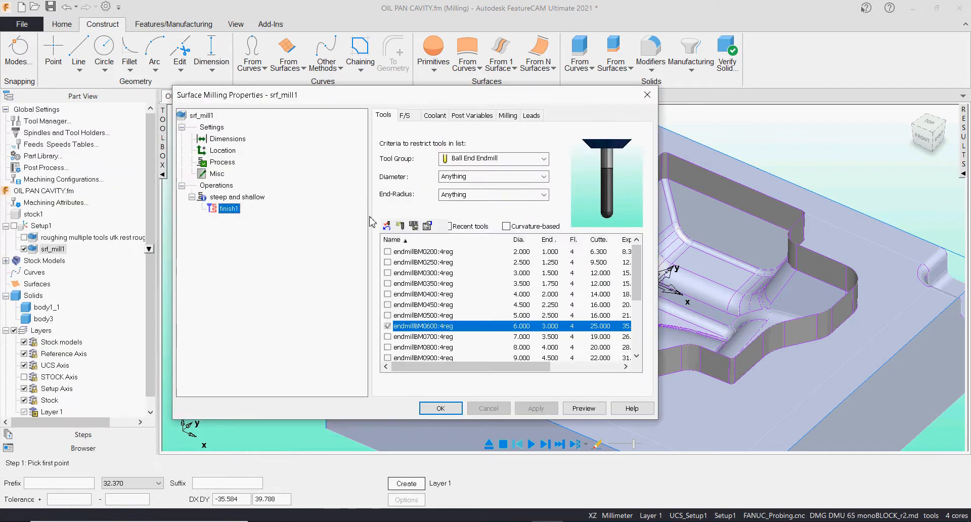
double_click(435, 326)
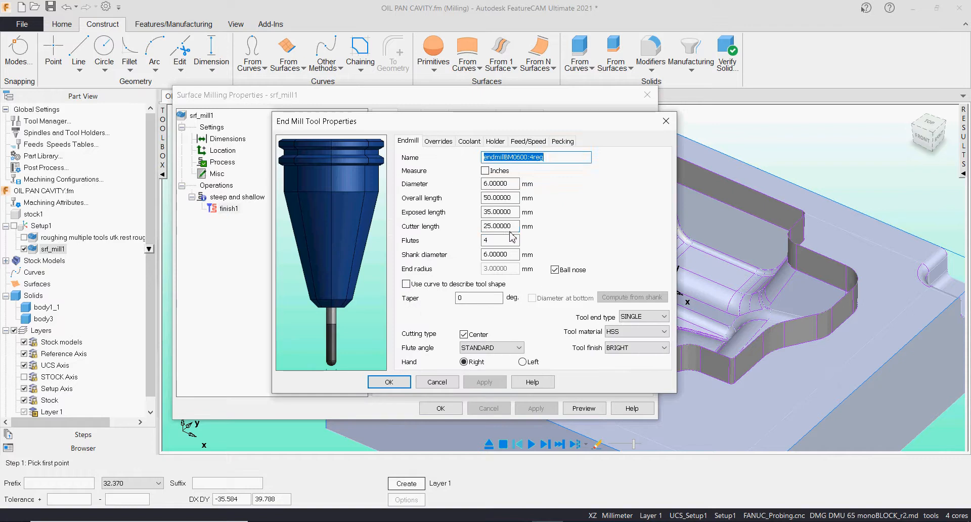
double_click(483, 225)
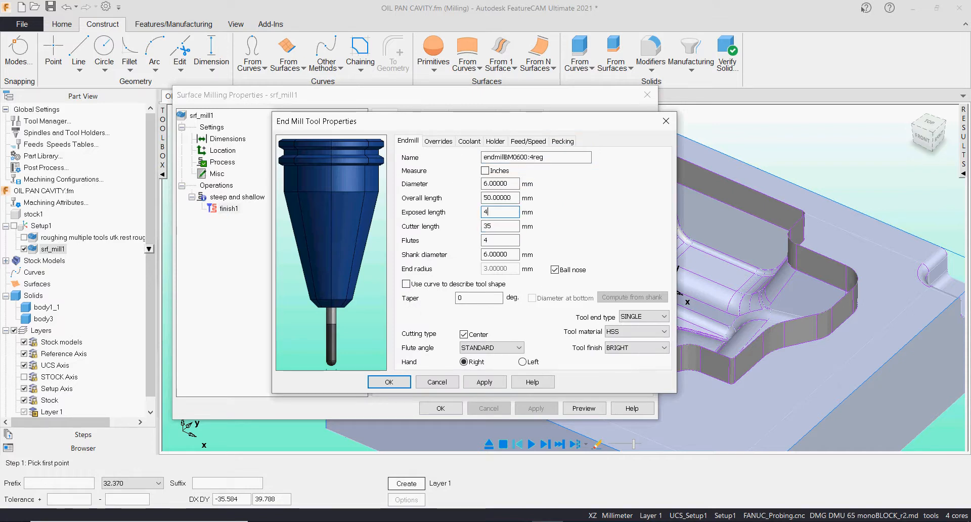
click(484, 382)
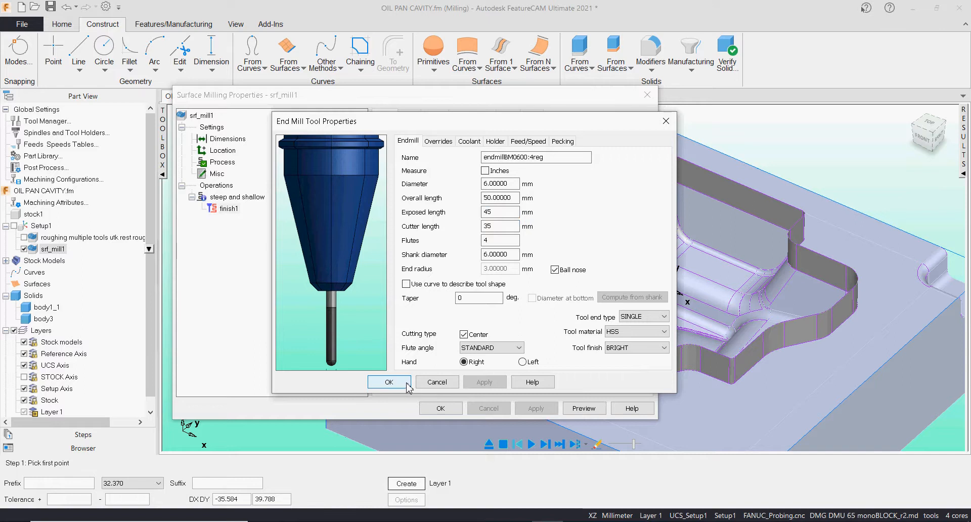
click(389, 382)
click(526, 409)
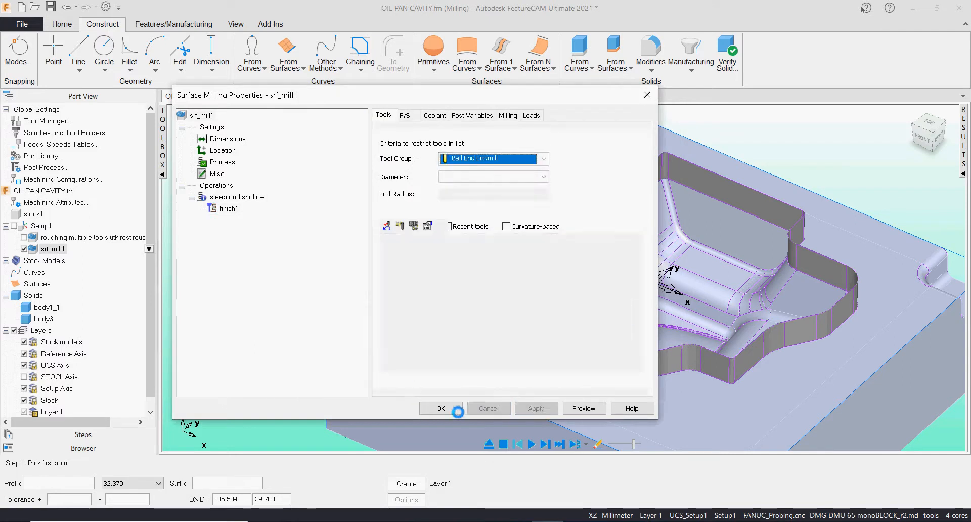
click(440, 409)
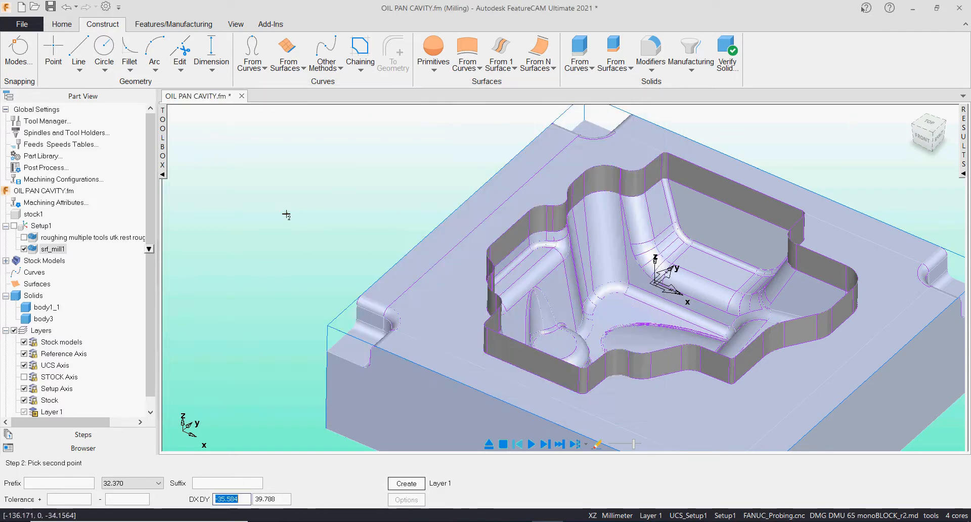
middle_drag(511, 253, 429, 257)
click(429, 257)
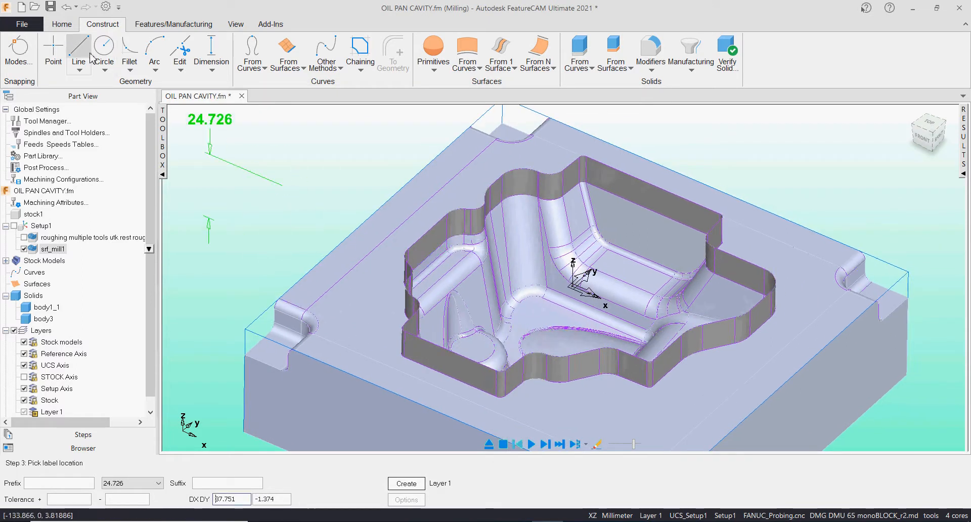
click(61, 24)
key(Escape)
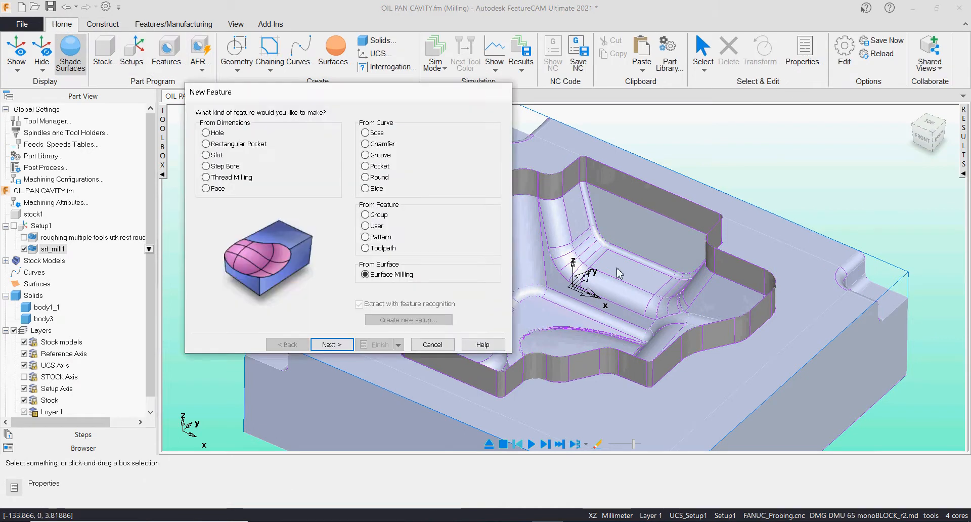
Begin a new Surface Milling feature and add all cavity surfaces as its part surfaces, selecting them from the top view
click(929, 122)
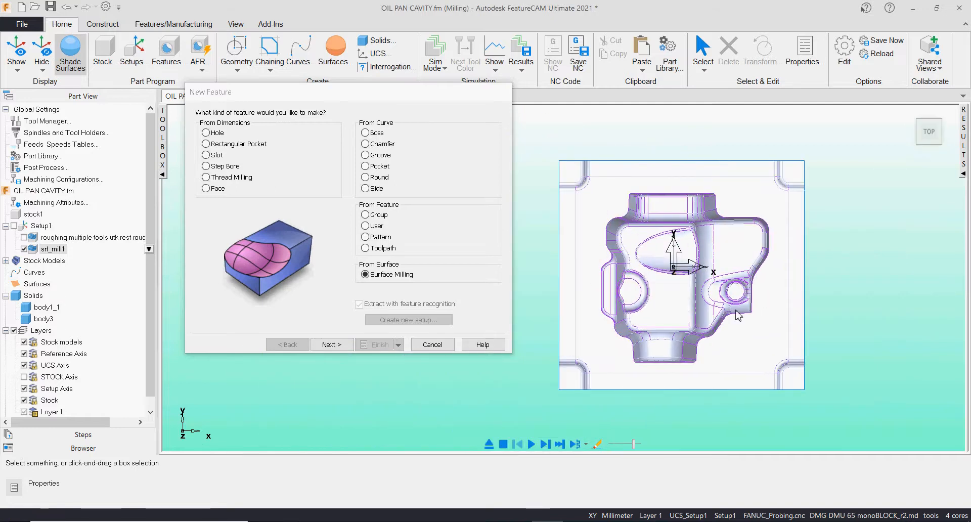
click(792, 368)
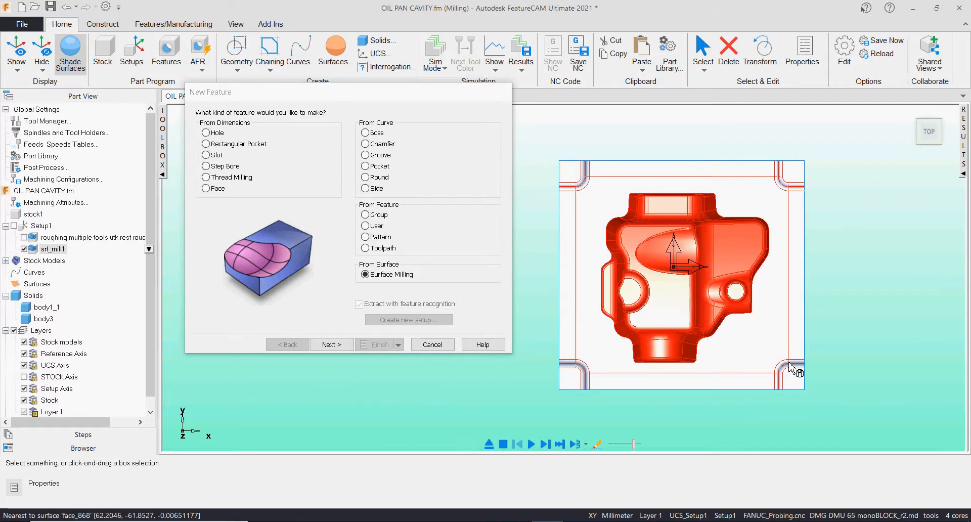
click(343, 344)
click(203, 148)
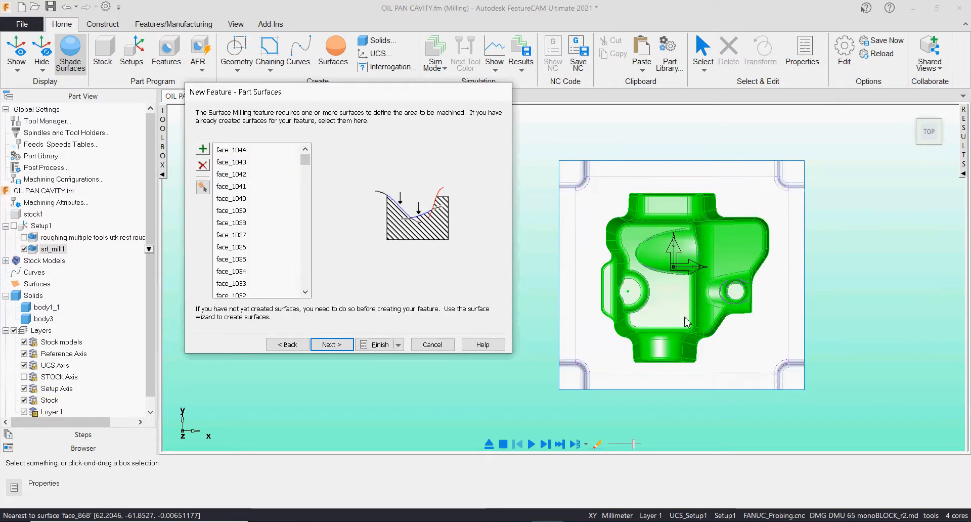
Choose a single operation for the new feature with the Steep and Shallow strategy
click(329, 346)
click(237, 157)
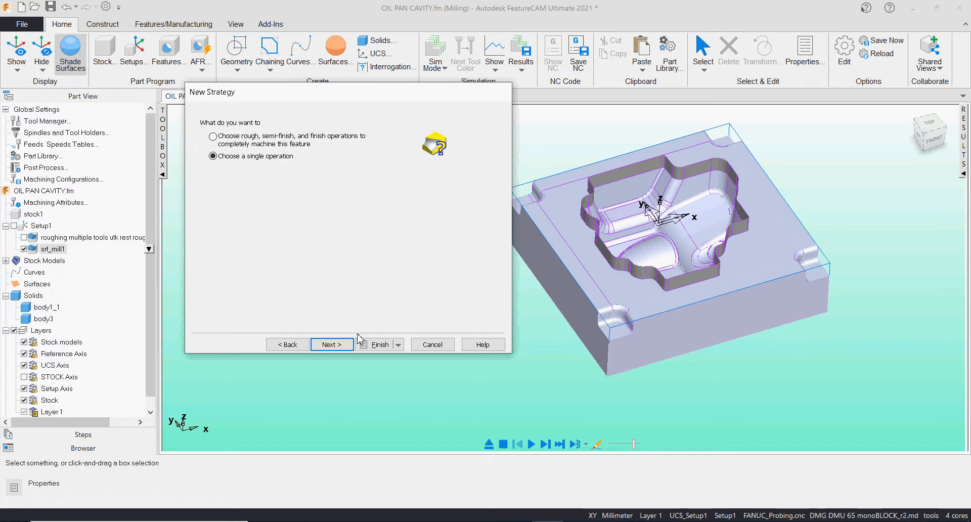
click(329, 344)
click(348, 206)
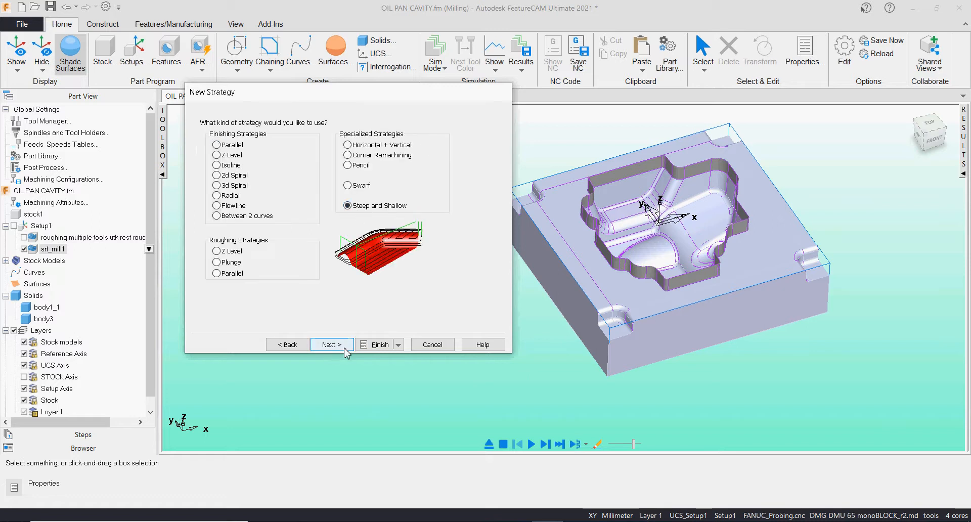
click(332, 344)
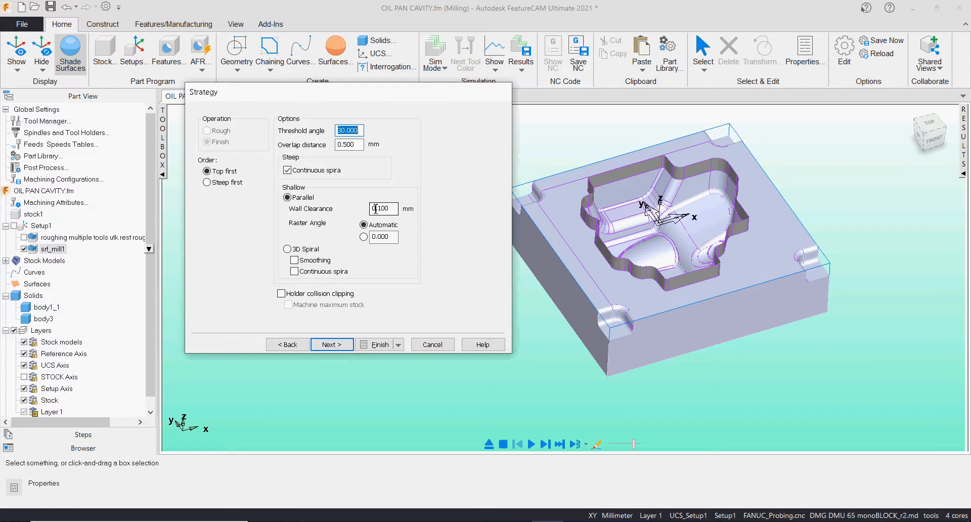
Try a fixed raster angle for the shallow Parallel passes and restore the Automatic raster angle
scroll(604, 273, up, 5)
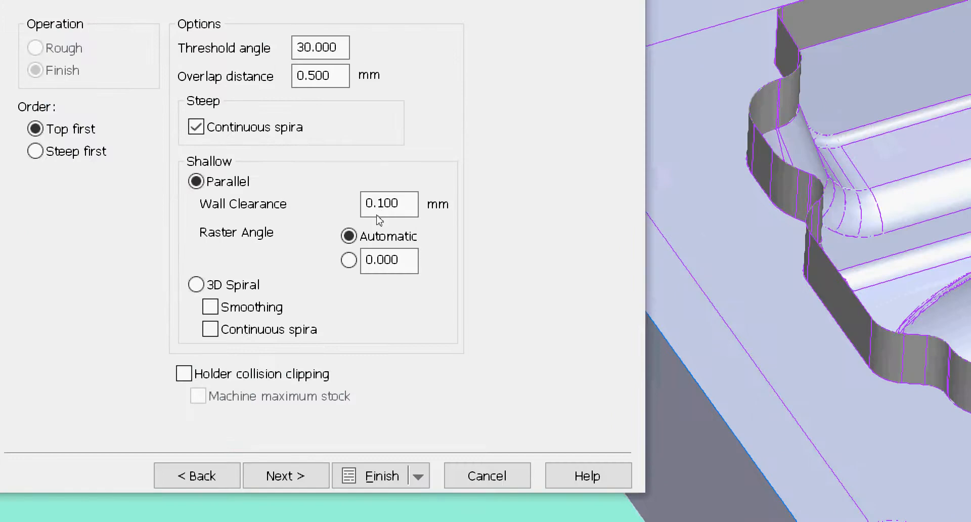
click(349, 259)
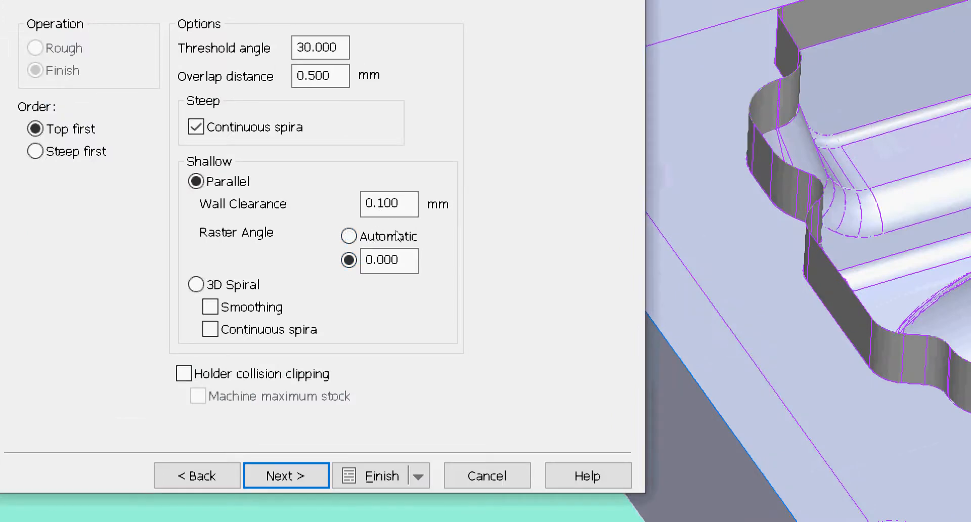
key(Tab)
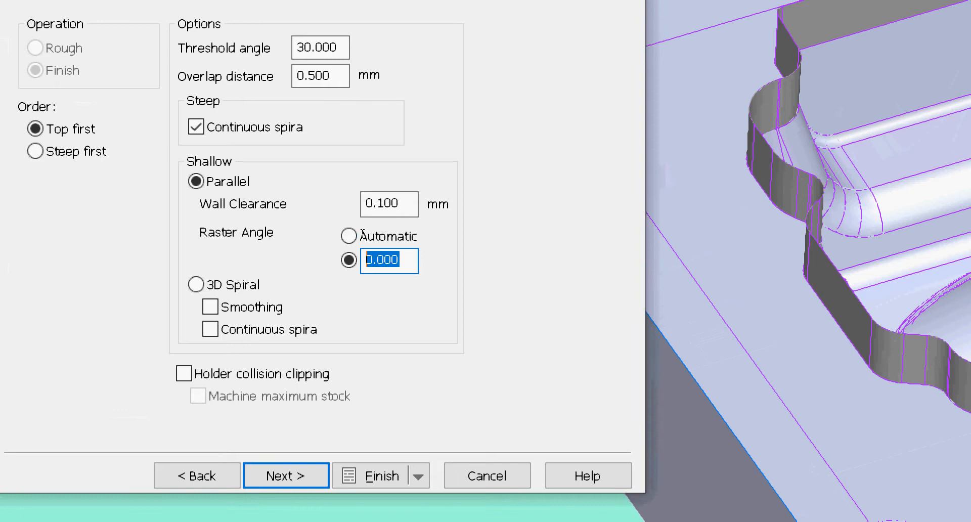
click(363, 227)
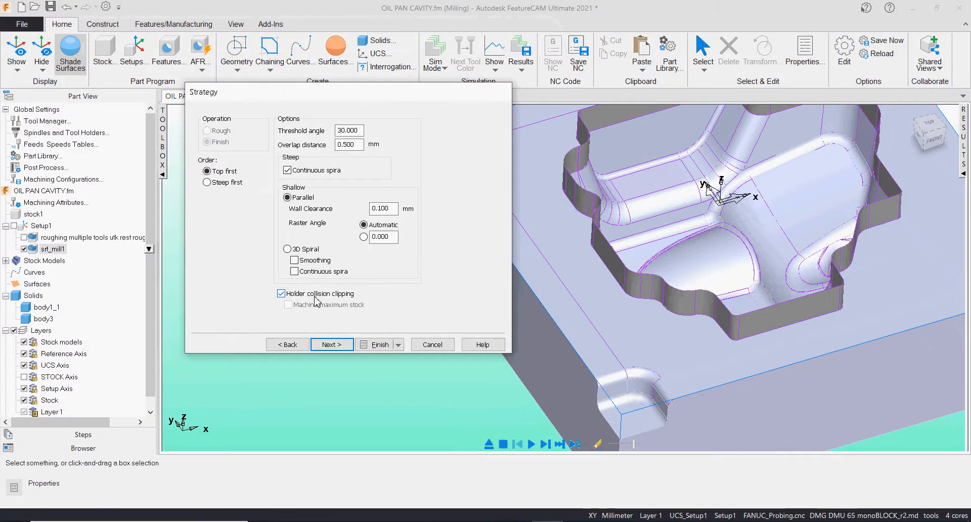
Keep Automatic edge behaviour, create the Steep and Shallow feature and open its properties for editing
click(347, 344)
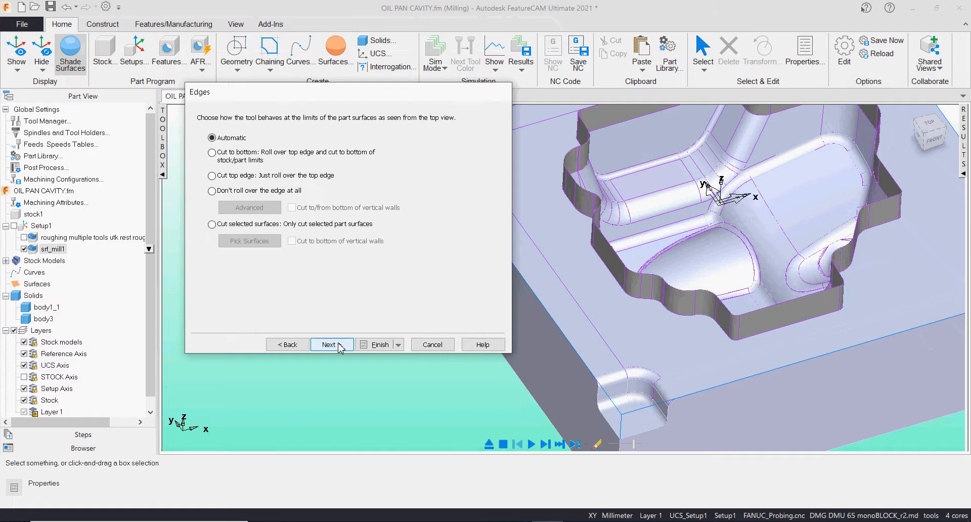
click(338, 345)
click(338, 345)
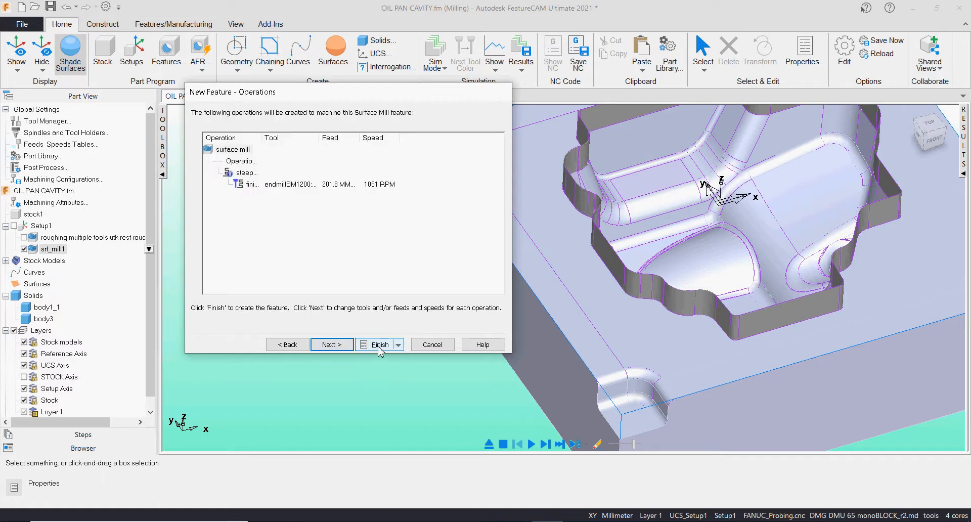
click(399, 344)
click(411, 377)
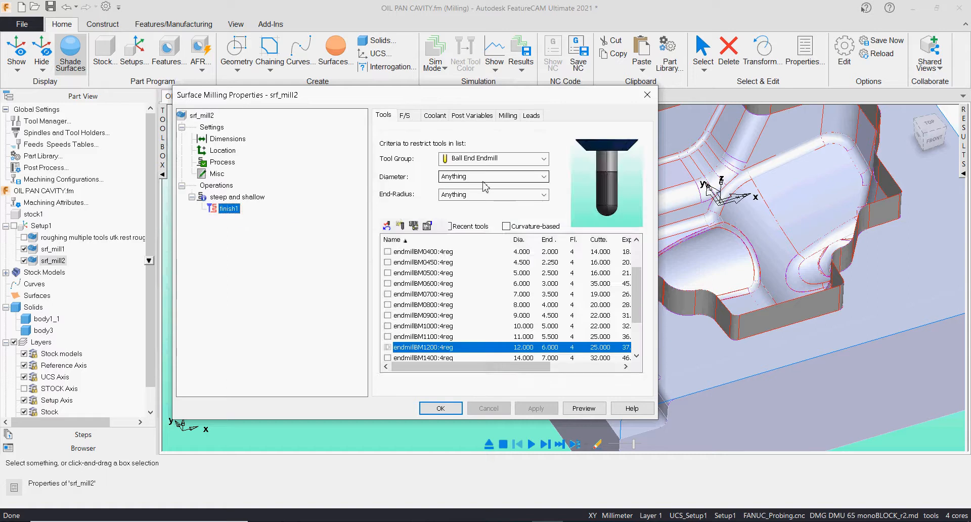
Try the Direct stepover type in the finish operation's lead settings and restore Loop
click(531, 115)
click(504, 146)
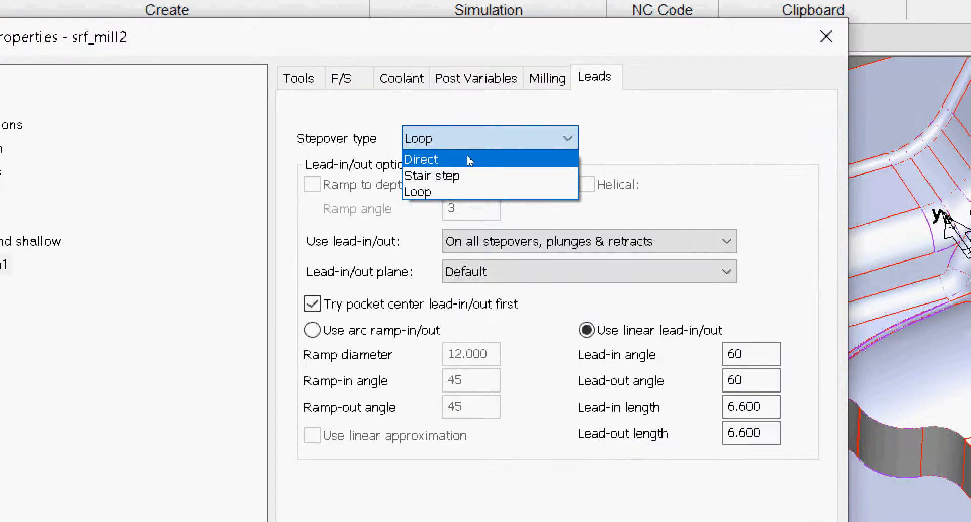
click(467, 158)
click(469, 145)
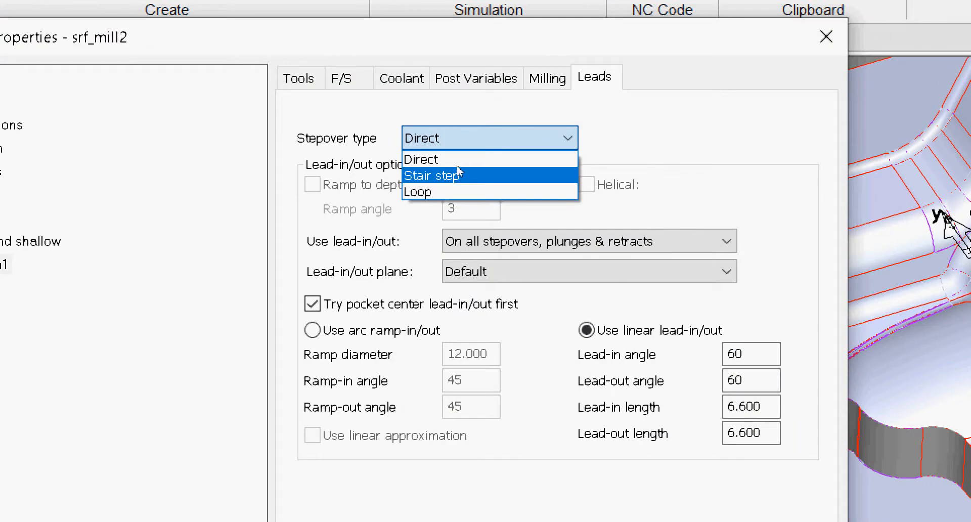
key(Down)
key(Return)
key(Tab)
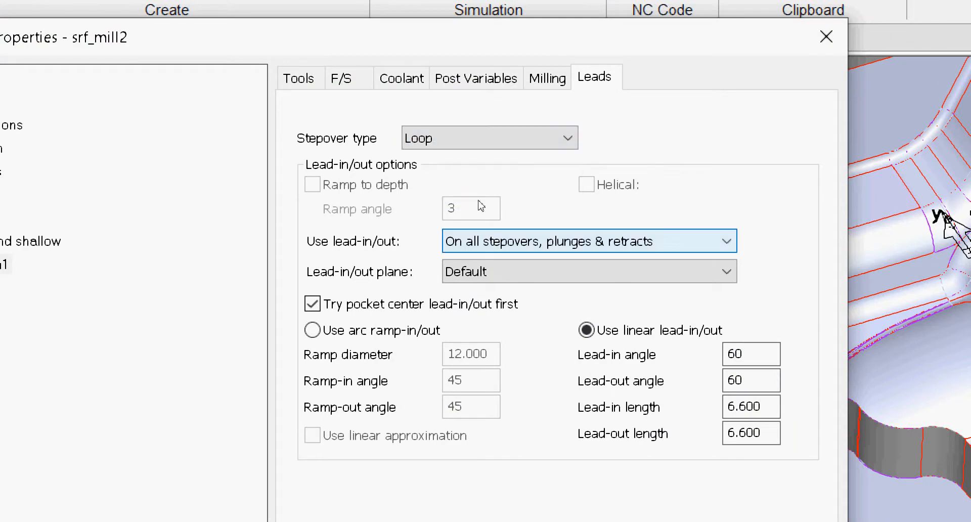
Review the lead-in/out usage choices, keeping "On all stepovers, plunges & retracts"
key(alt+Down)
key(Up)
key(Down)
key(Return)
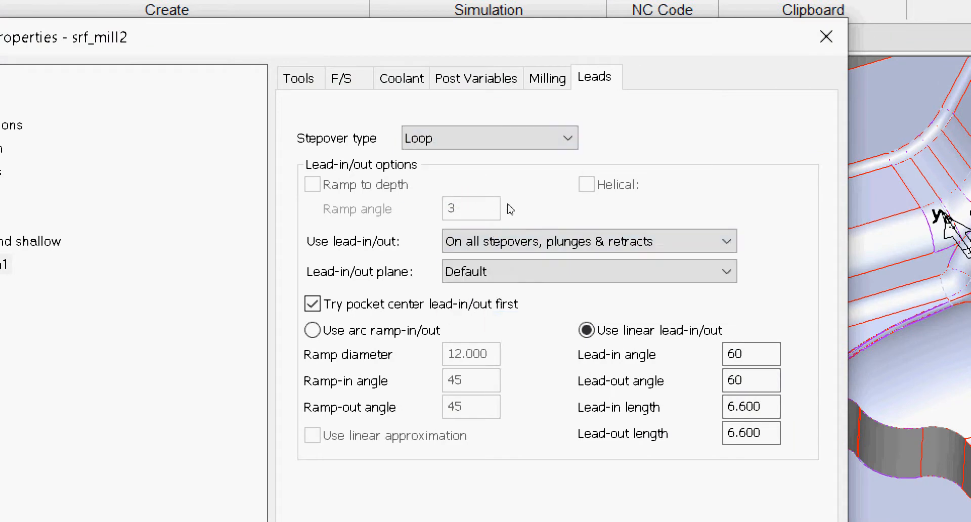
Set the lead-in/out plane of the finish operation to Horizontal
key(Tab)
key(alt+Down)
key(Down)
key(Down)
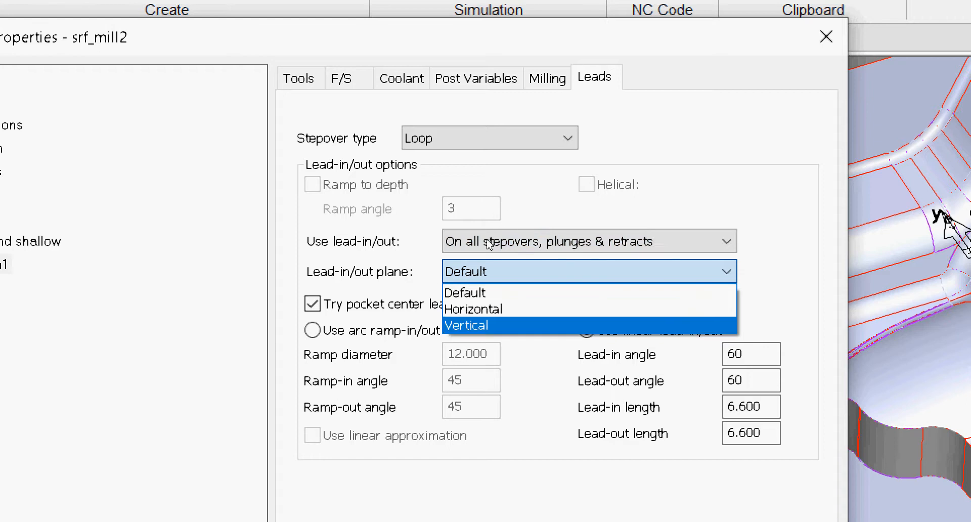
key(Up)
key(Return)
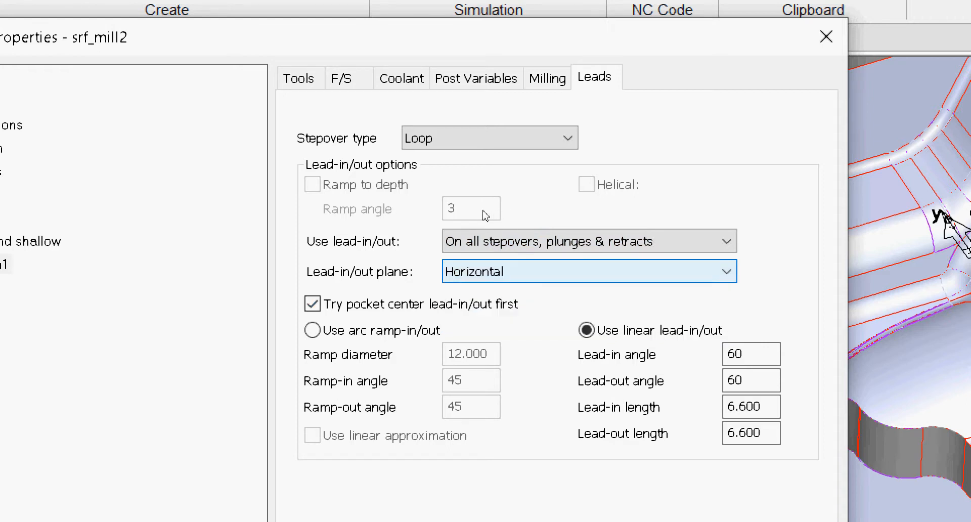
Set the linear lead-in and lead-out lengths to 2, turn off "Try pocket center lead-in/out first" and apply the changes
key(Tab)
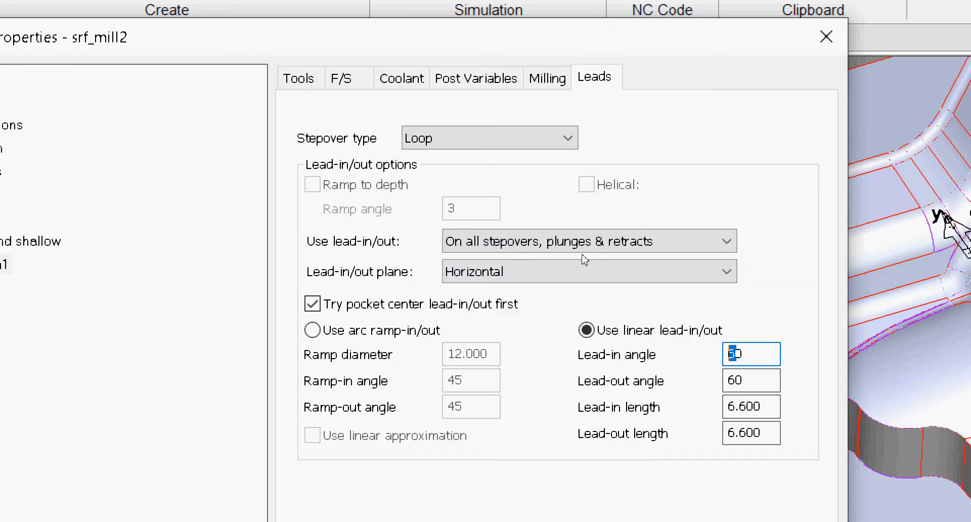
key(Tab)
key(Tab)
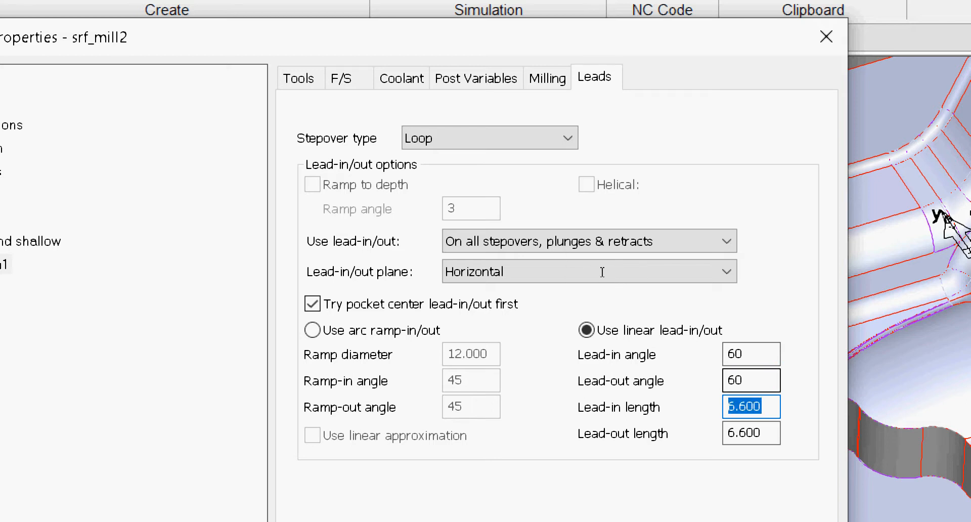
text(2)
key(Tab)
text(2)
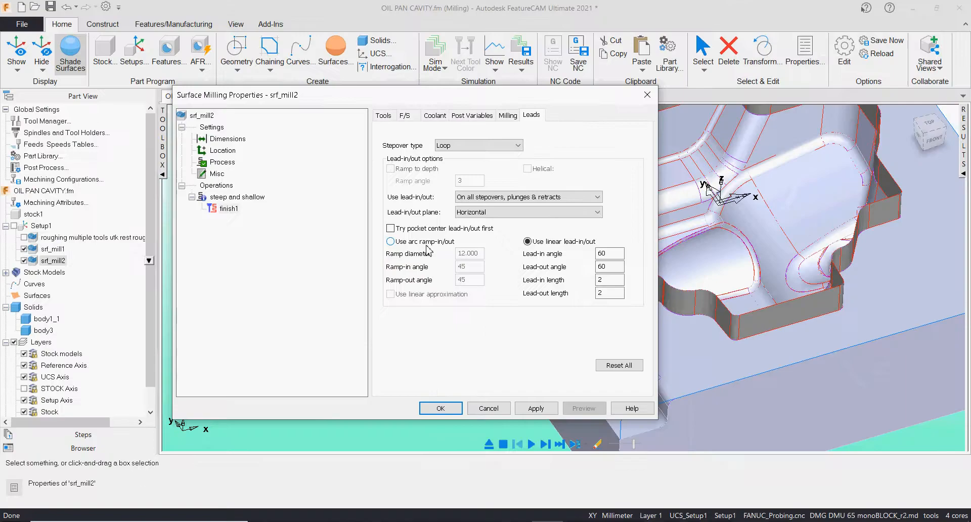
click(543, 409)
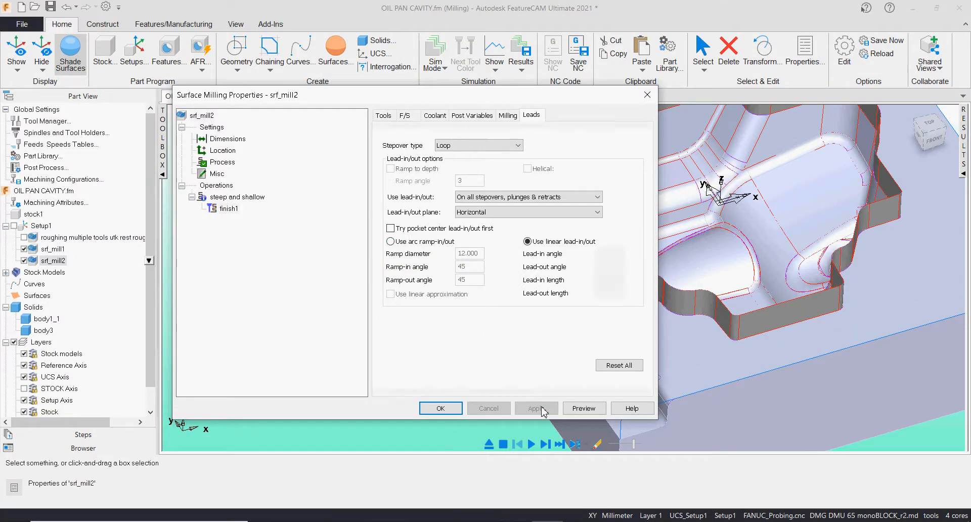
Review the finish operation's milling attributes, comparing scallop height with shallow stepover and keeping Scallop stepover enabled
click(516, 117)
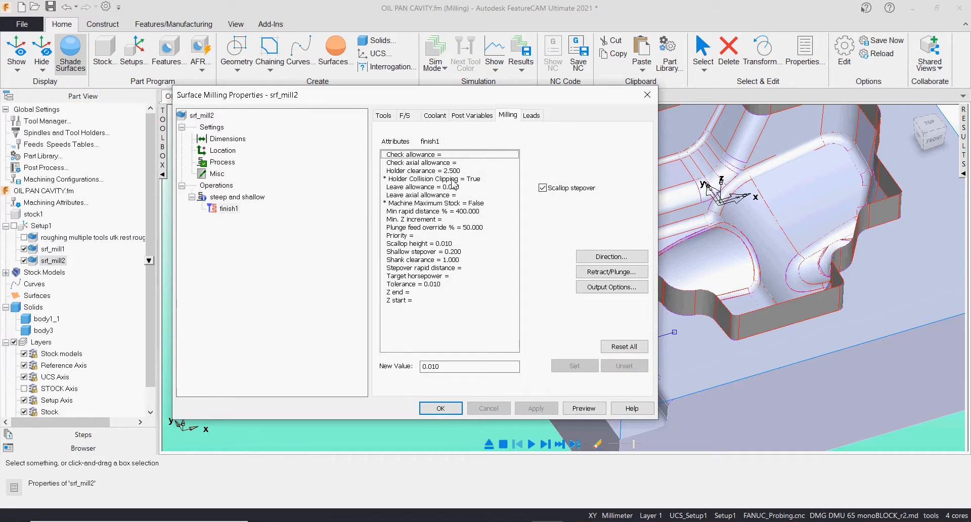
mouse_move(453, 191)
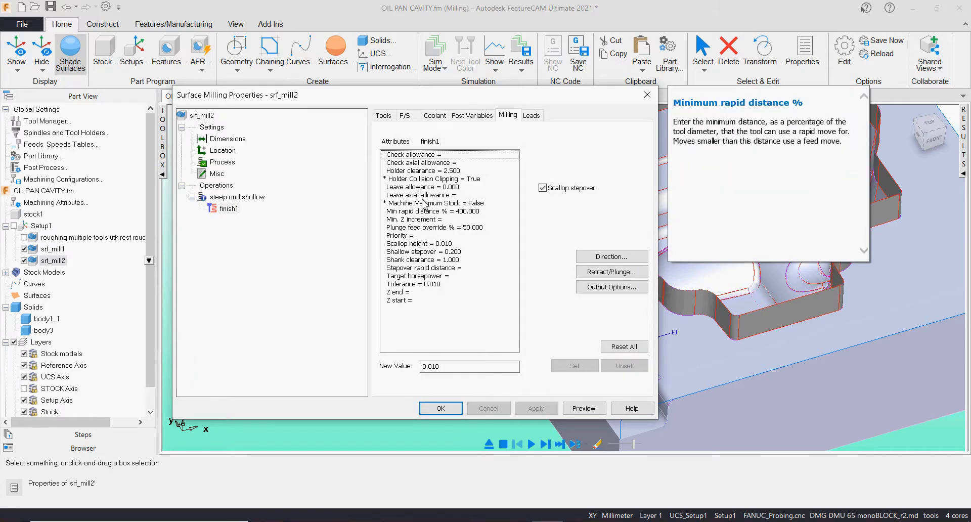
mouse_move(426, 230)
mouse_move(439, 244)
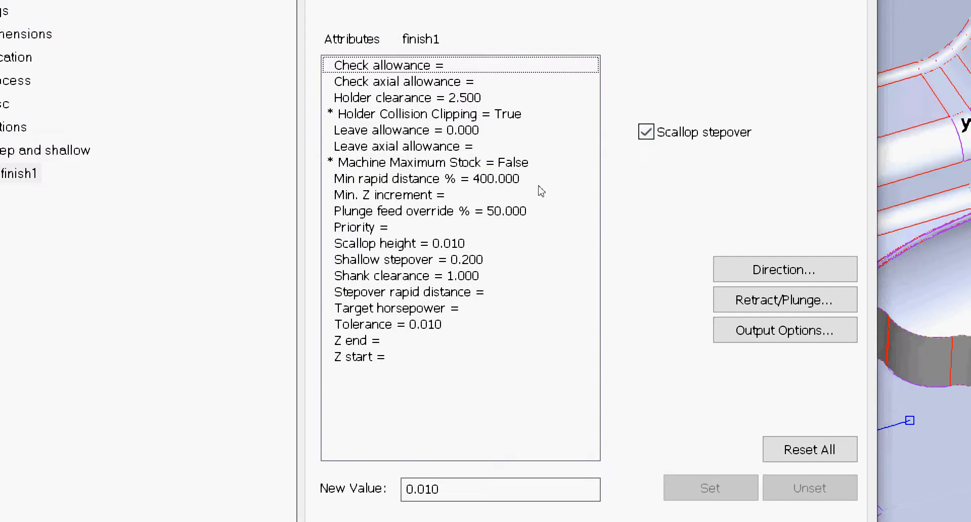
click(543, 188)
key(space)
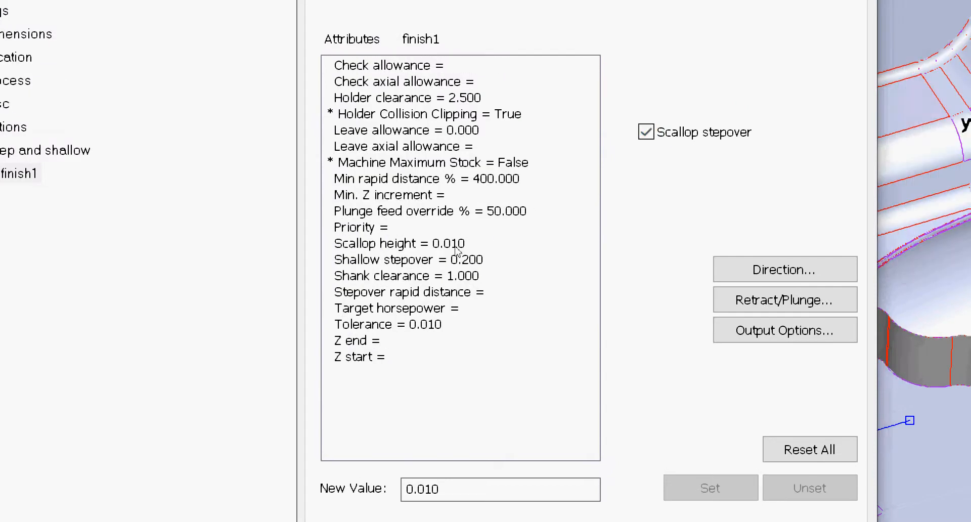
click(439, 247)
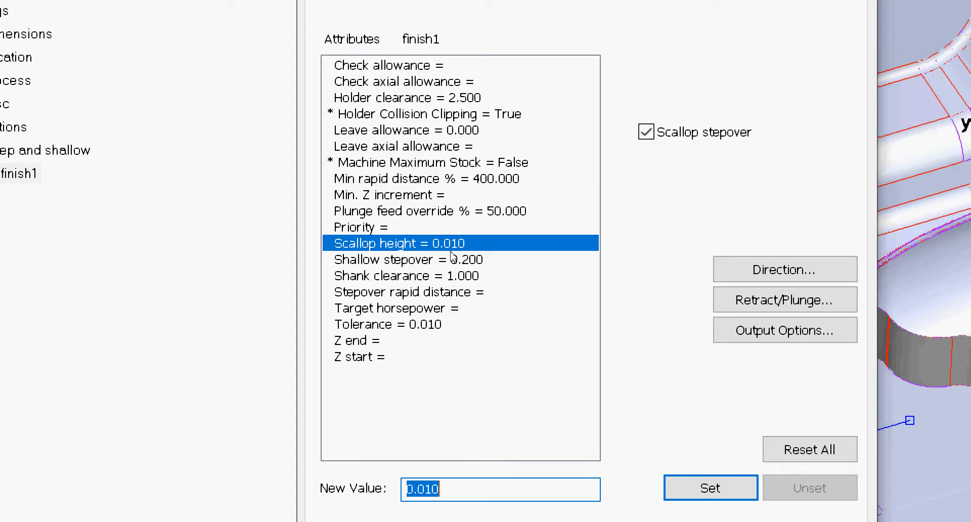
click(437, 257)
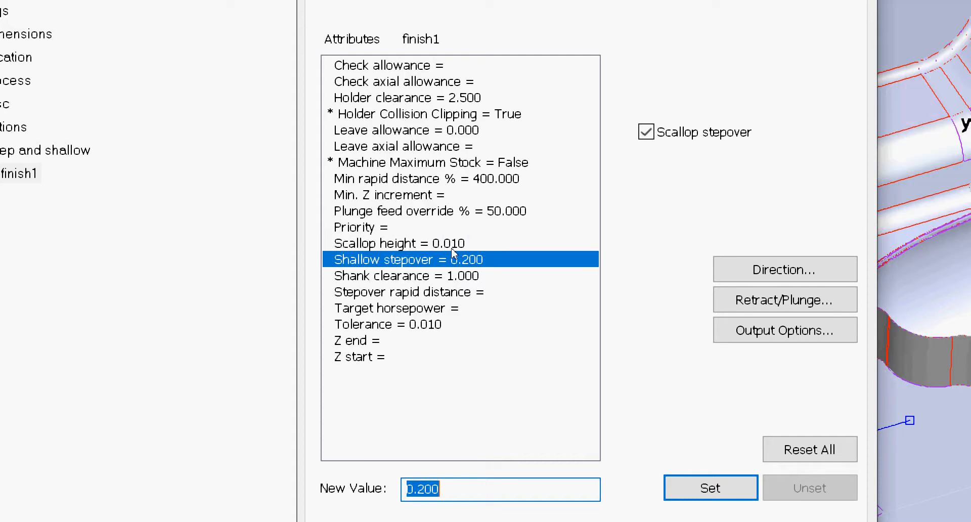
click(447, 247)
click(448, 253)
click(448, 246)
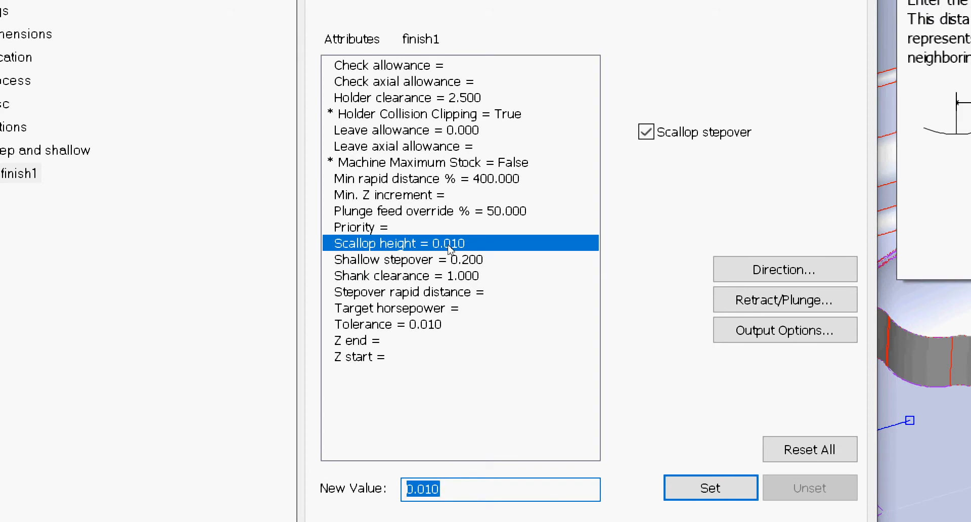
click(451, 257)
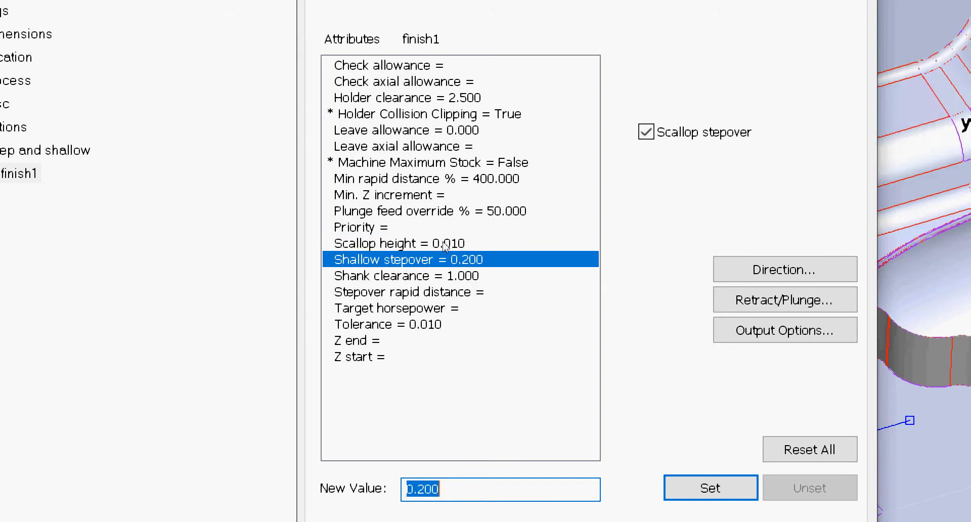
click(445, 246)
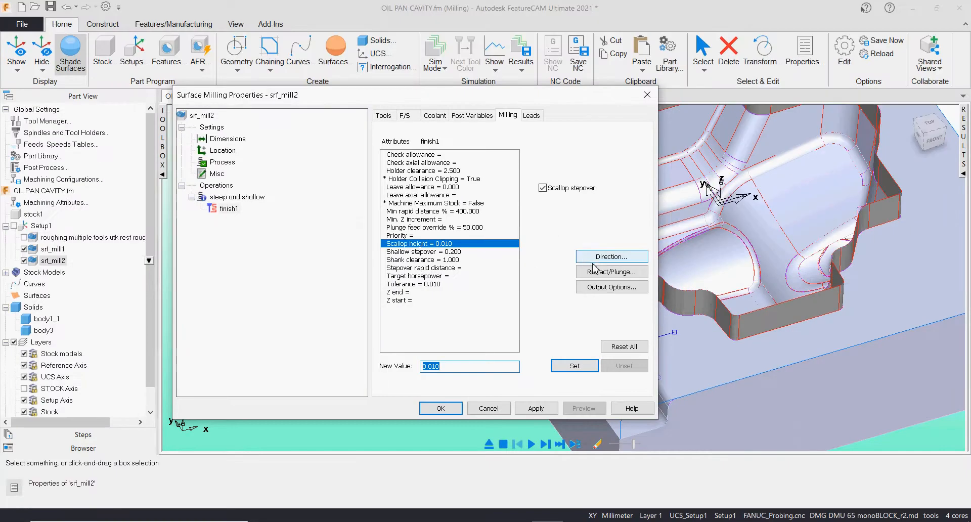
Set the finish operation's retract option to Relative retract and accept the feature properties
click(718, 288)
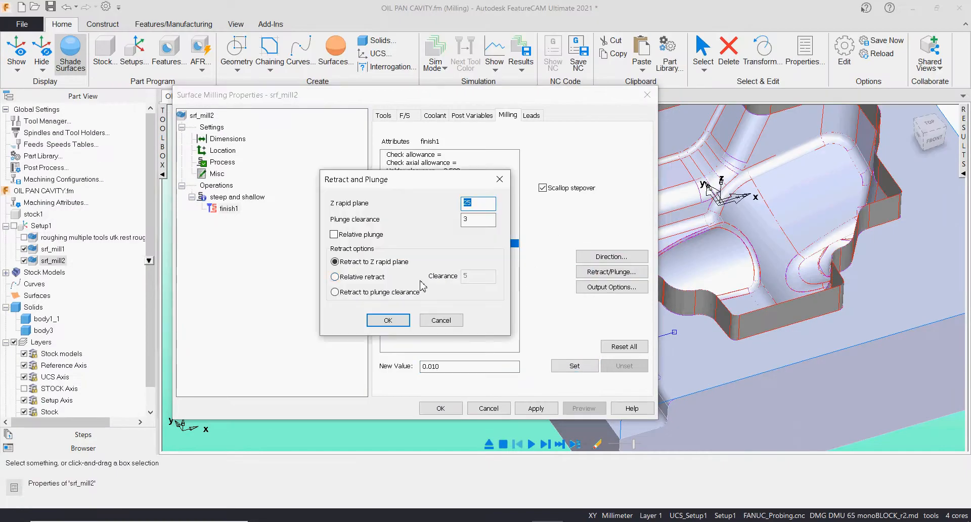
click(335, 276)
click(388, 320)
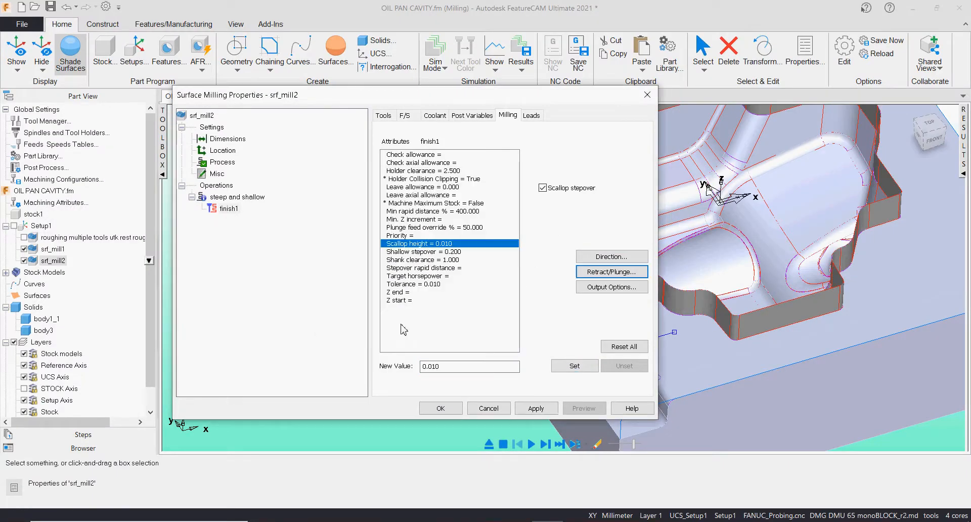
click(454, 413)
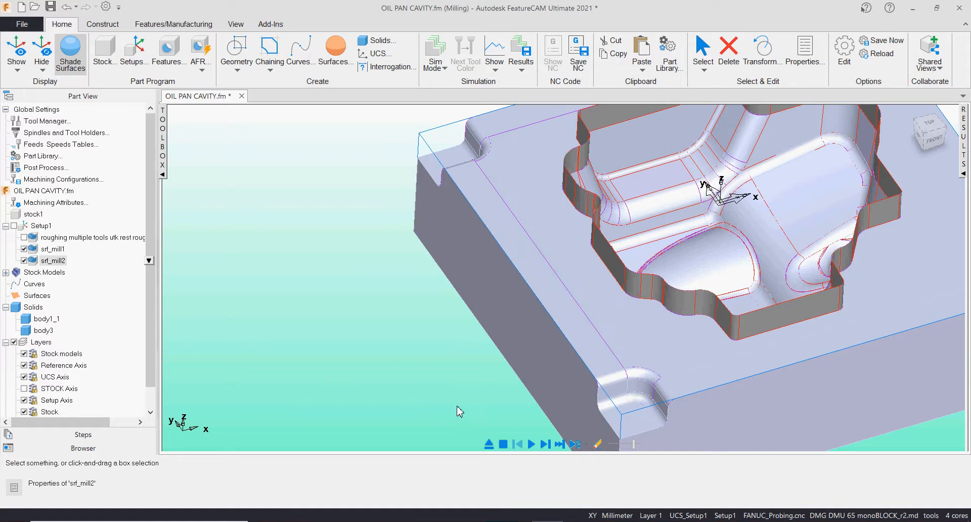
Leave srf_mill1 out, start simulating srf_mill2 and change the simulated tool colour to cyan
scroll(615, 321, down, 3)
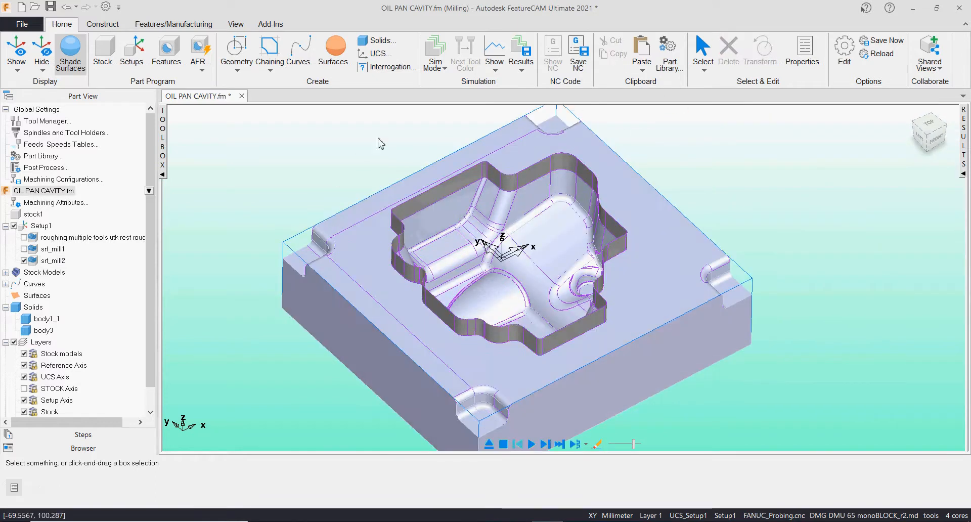
click(545, 445)
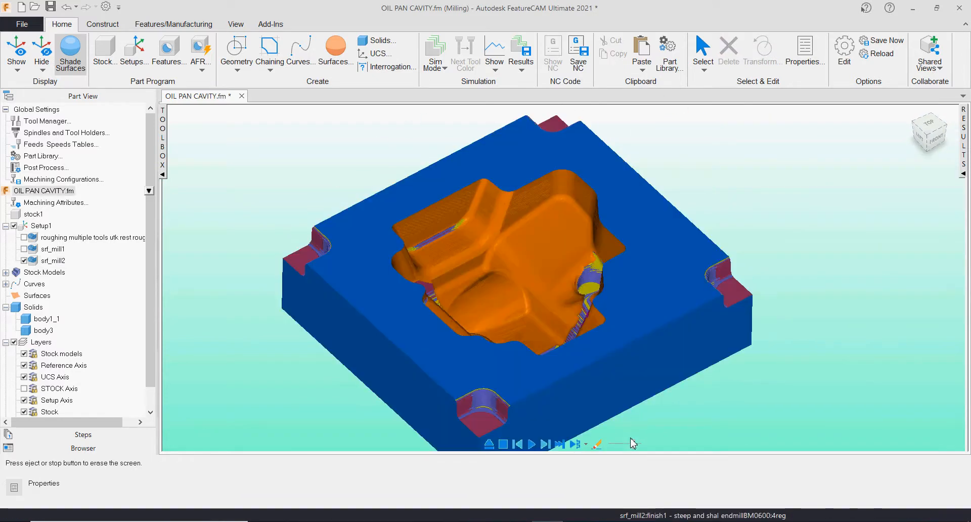
click(558, 445)
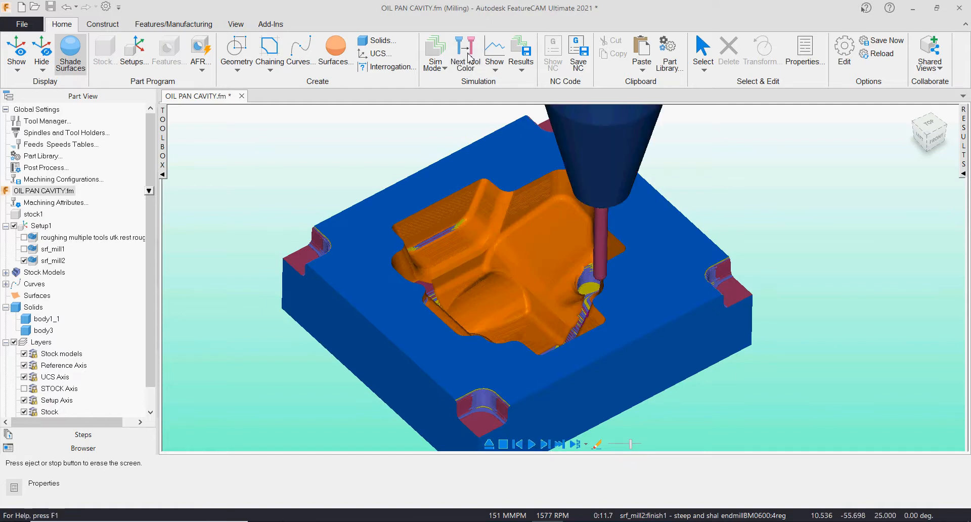
click(469, 55)
click(469, 55)
click(469, 55)
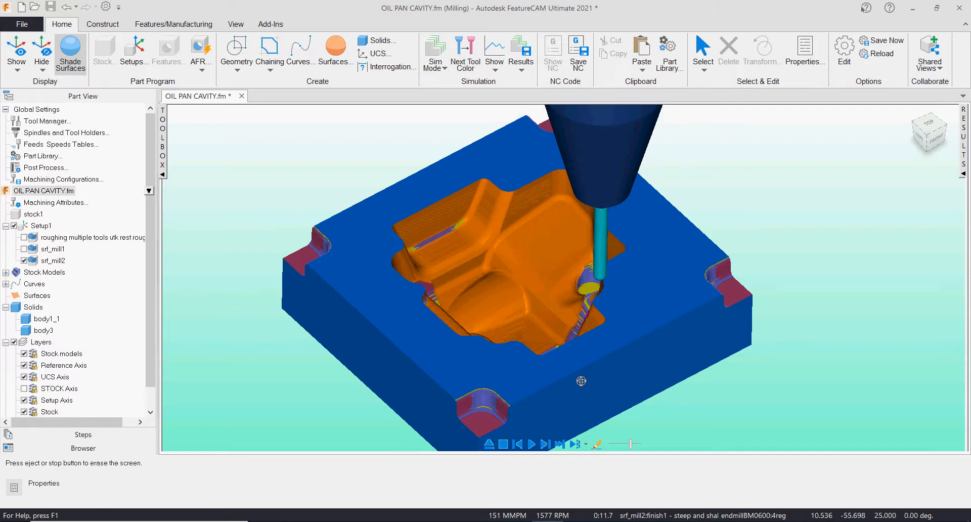
Run the srf_mill2 toolpath simulation and adjust its playback speed
click(531, 443)
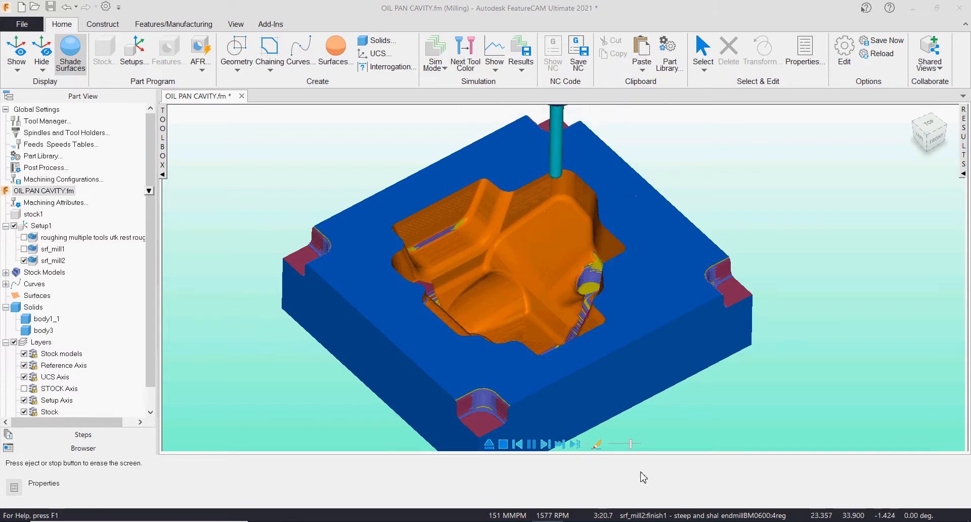
drag(631, 445, 633, 448)
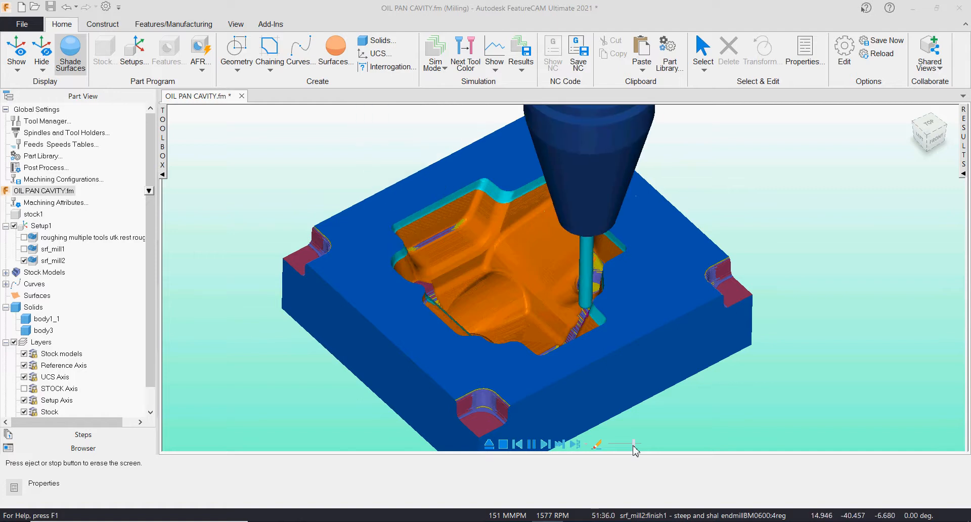
drag(634, 447, 628, 447)
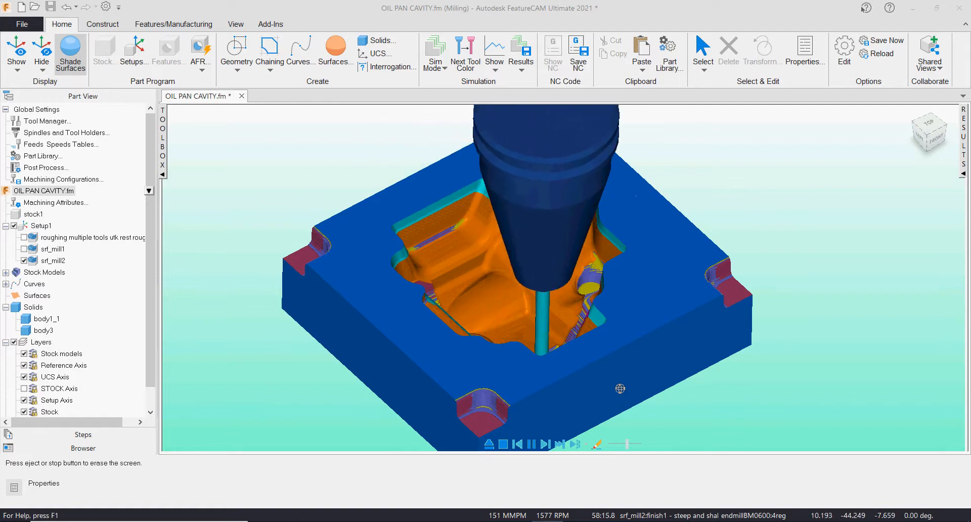
click(633, 445)
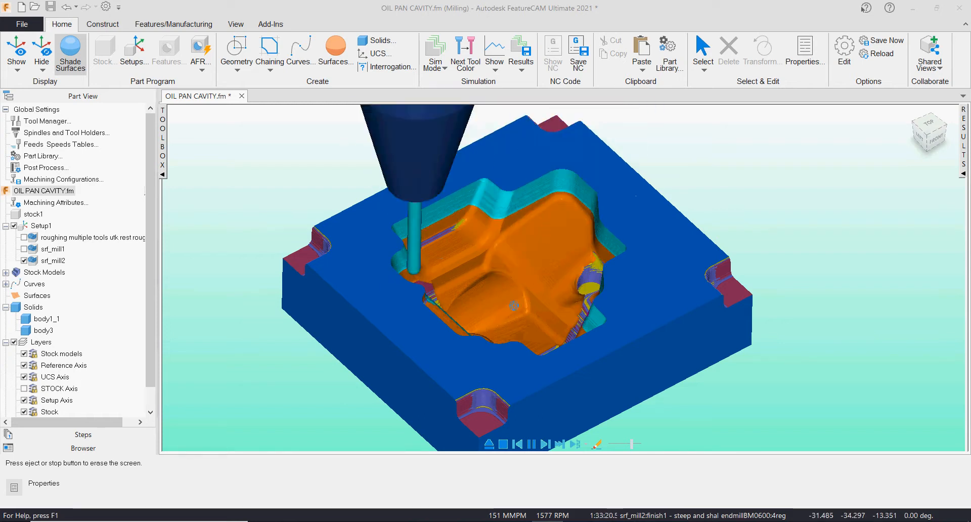
Examine the steep and shallow finishing passes across the cavity's walls, floor and corners until the simulation ends
middle_drag(415, 268, 538, 331)
scroll(537, 332, up, 2)
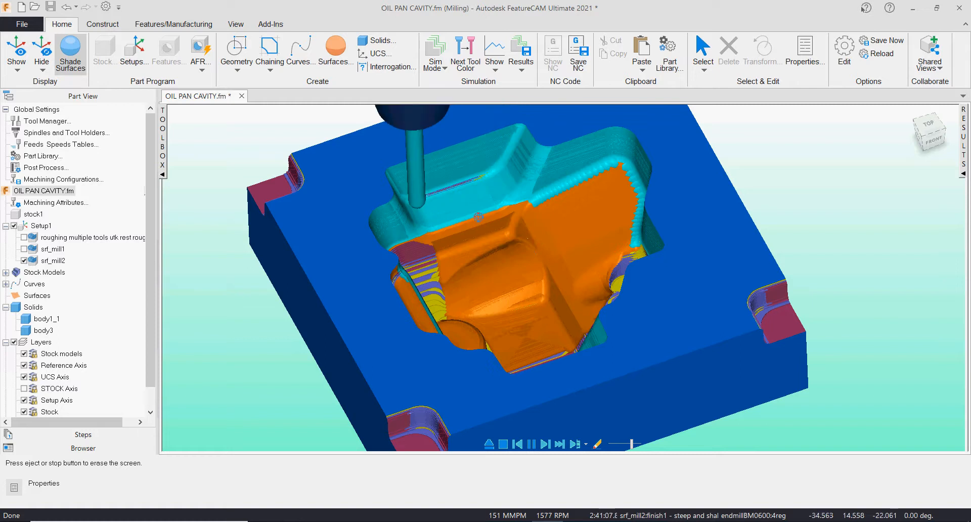
middle_drag(479, 217, 566, 312)
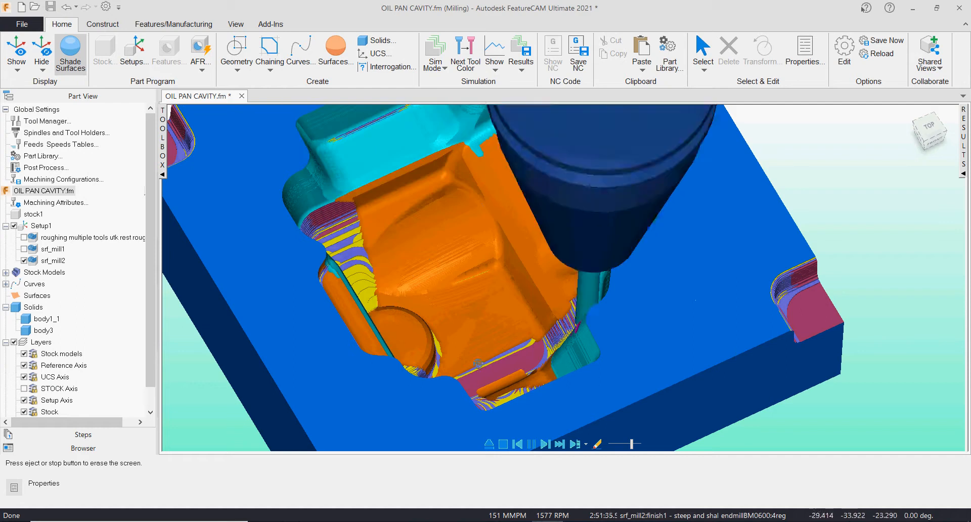
middle_drag(478, 363, 522, 311)
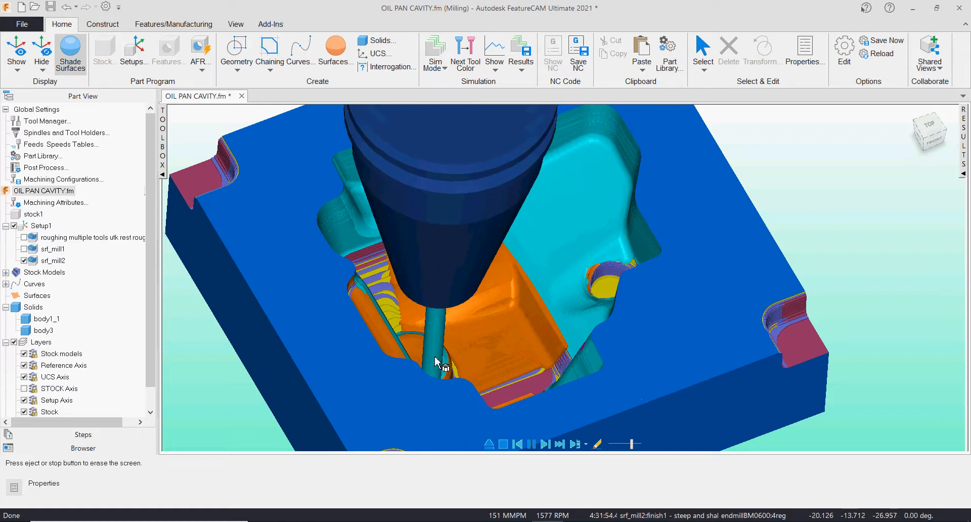
middle_drag(423, 353, 472, 369)
scroll(452, 385, down, 3)
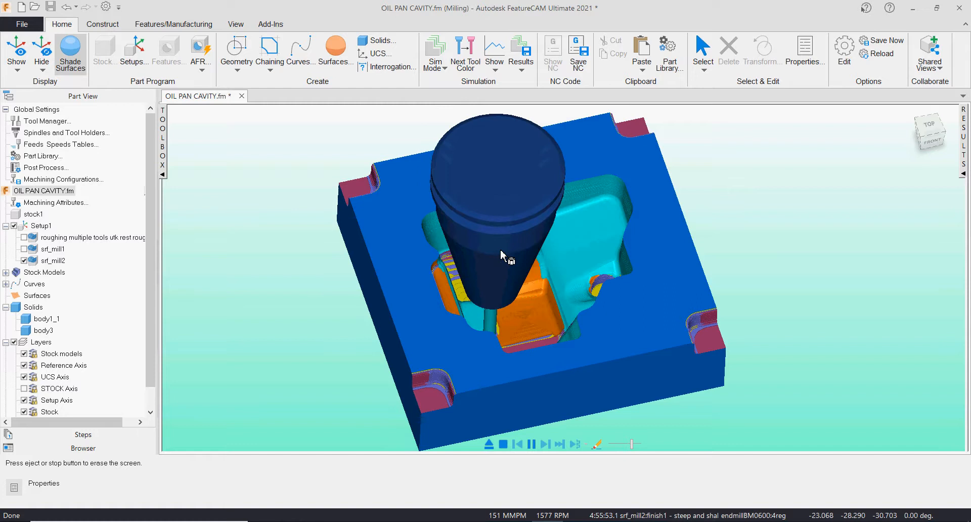
scroll(500, 251, up, 2)
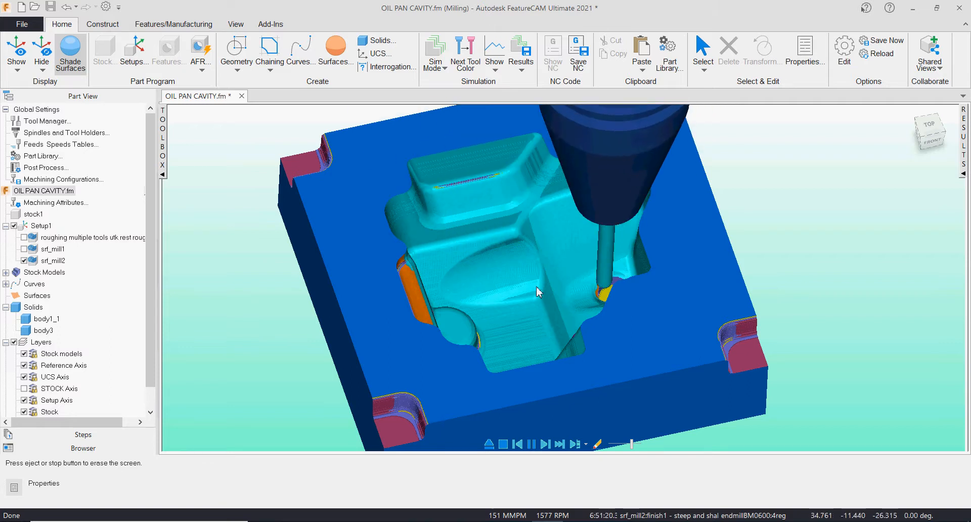
middle_drag(554, 305, 631, 341)
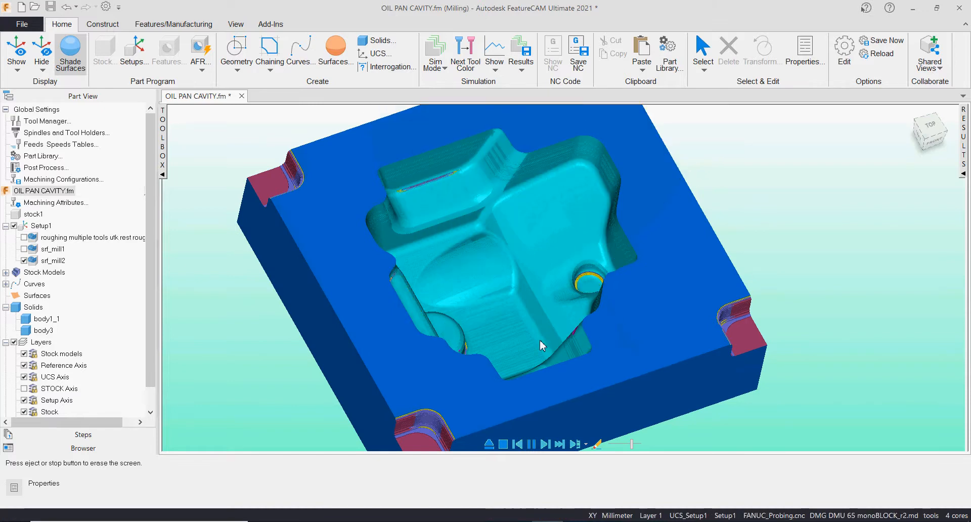
scroll(517, 342, up, 3)
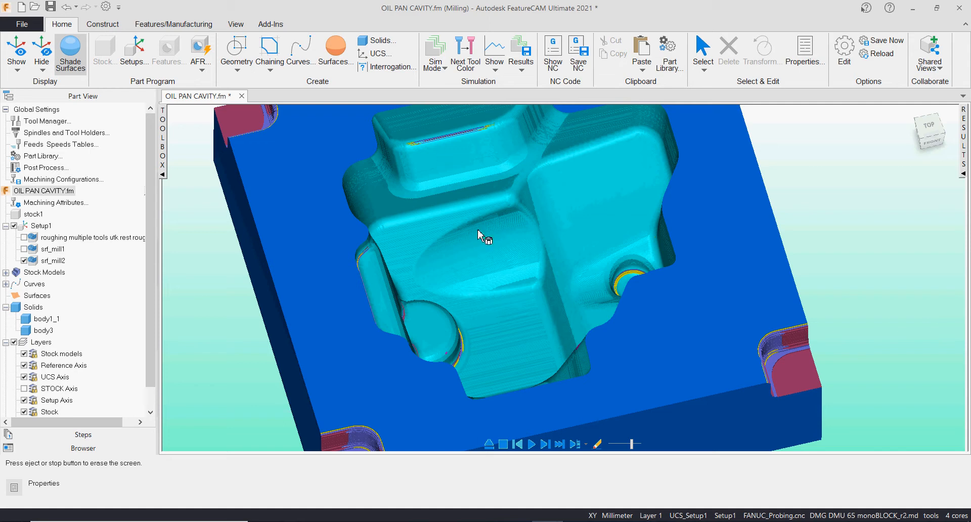
middle_drag(479, 233, 515, 271)
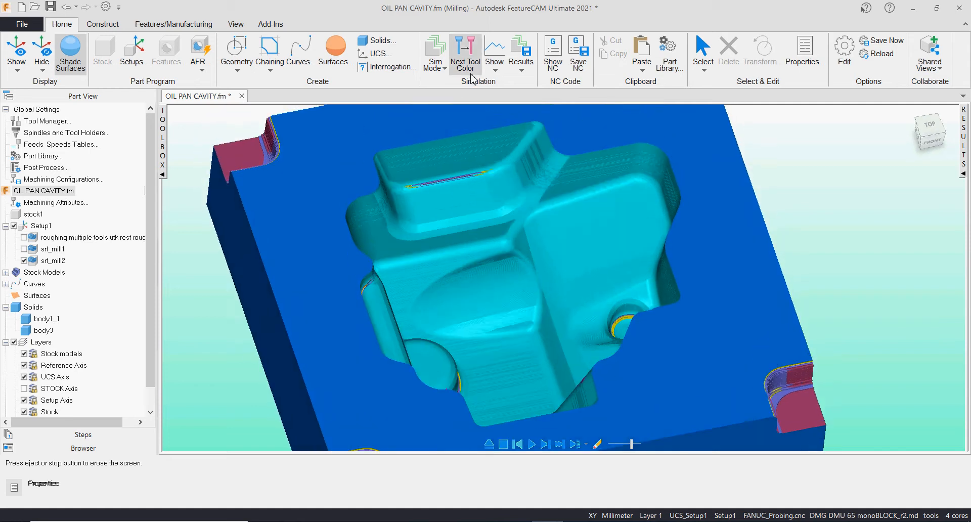
Use the simulation results as the starting point, stop the simulation and leave srf_mill2 out of machining
click(521, 60)
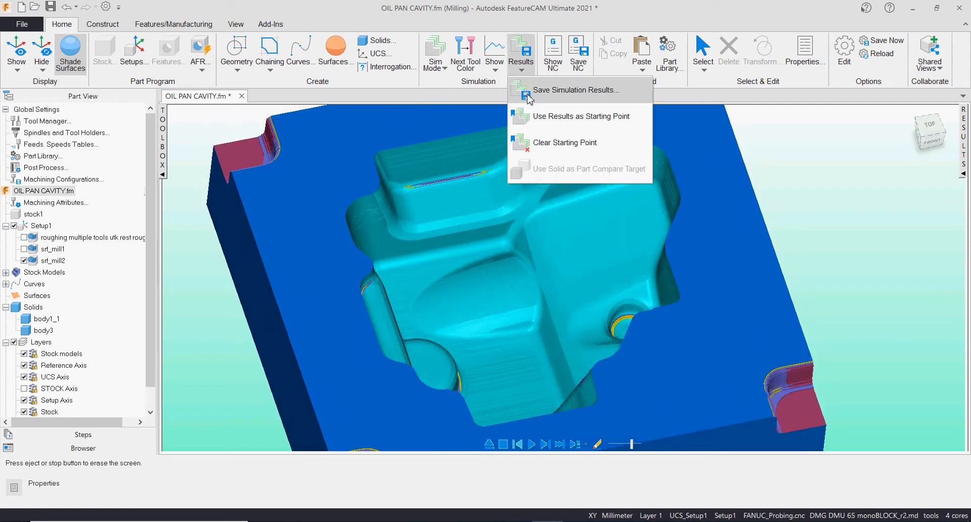
click(539, 119)
click(503, 444)
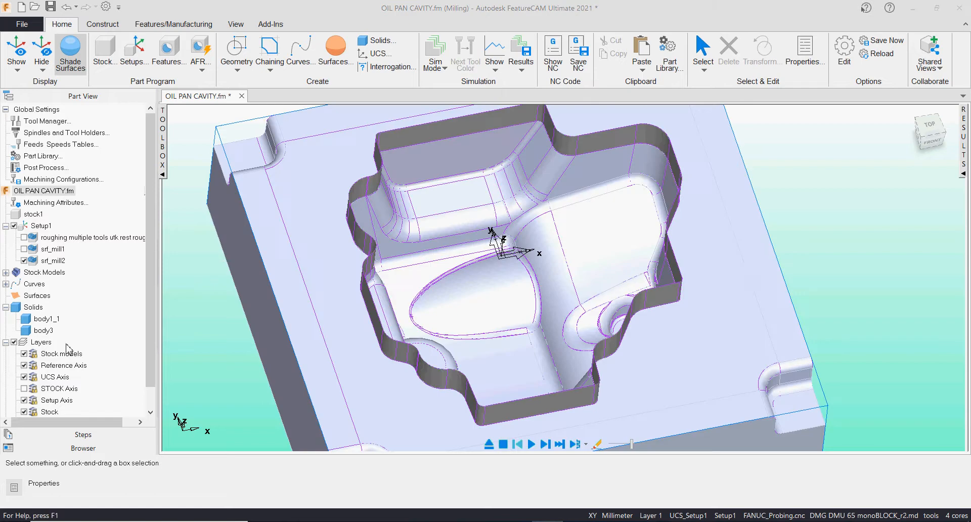
click(24, 261)
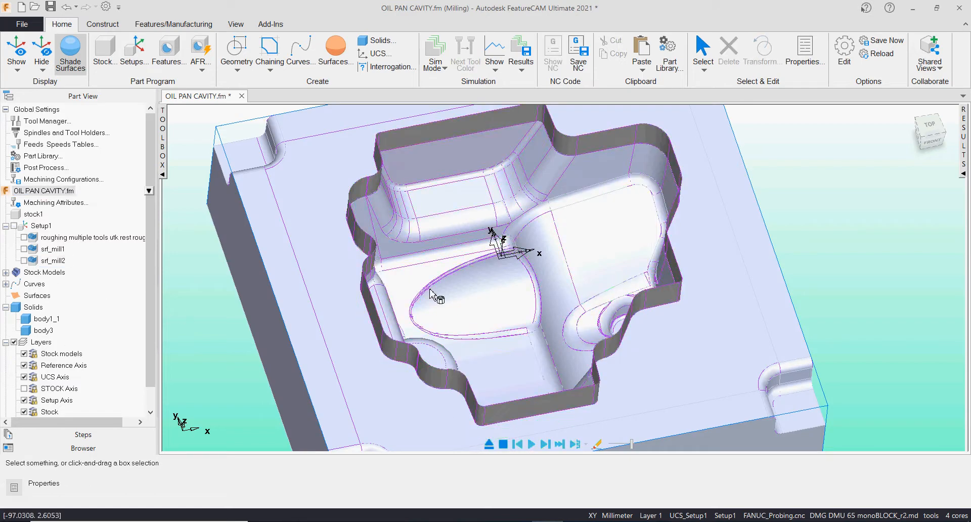
Start a new Surface Milling feature and add all surfaces of the cavity block as its part surfaces
middle_drag(431, 294, 505, 263)
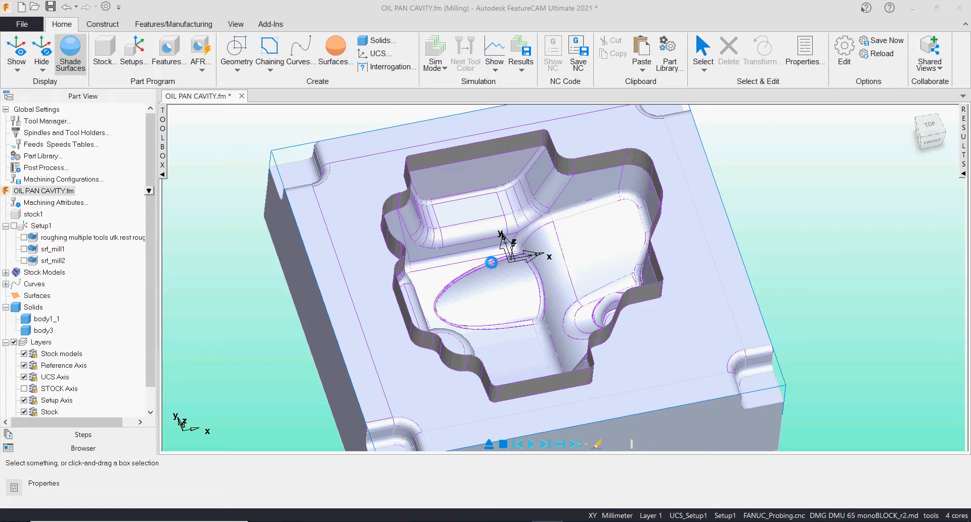
scroll(547, 276, down, 2)
middle_drag(534, 304, 657, 291)
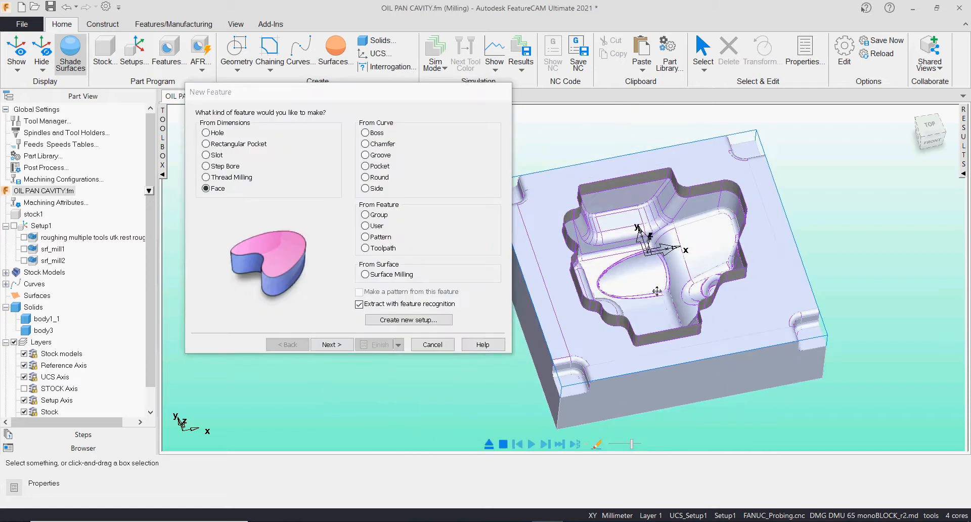
click(365, 274)
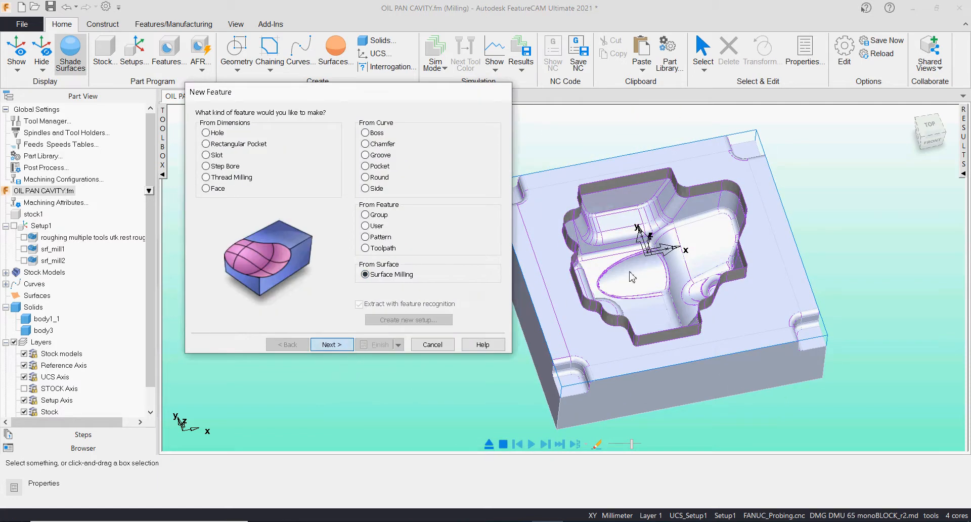
key(Return)
scroll(649, 269, down, 2)
middle_drag(522, 236, 569, 223)
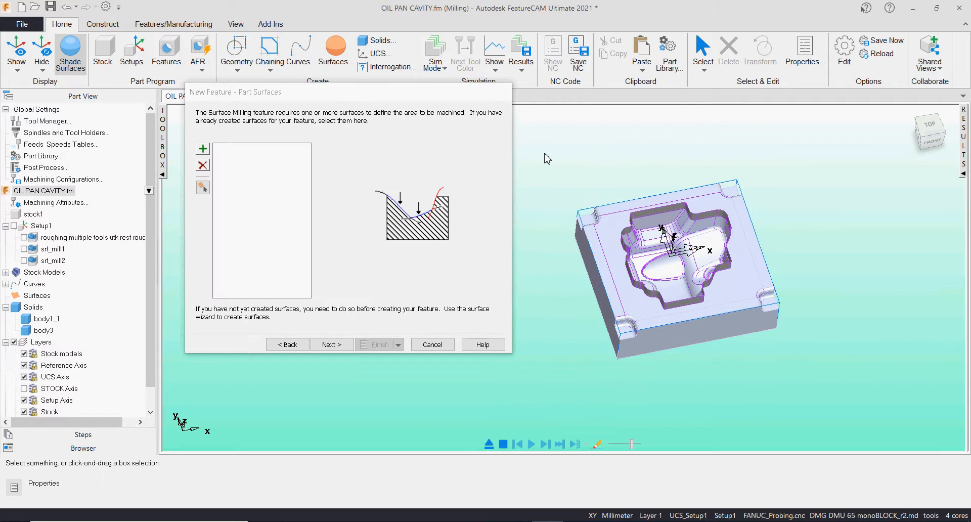
drag(545, 154, 845, 377)
click(203, 148)
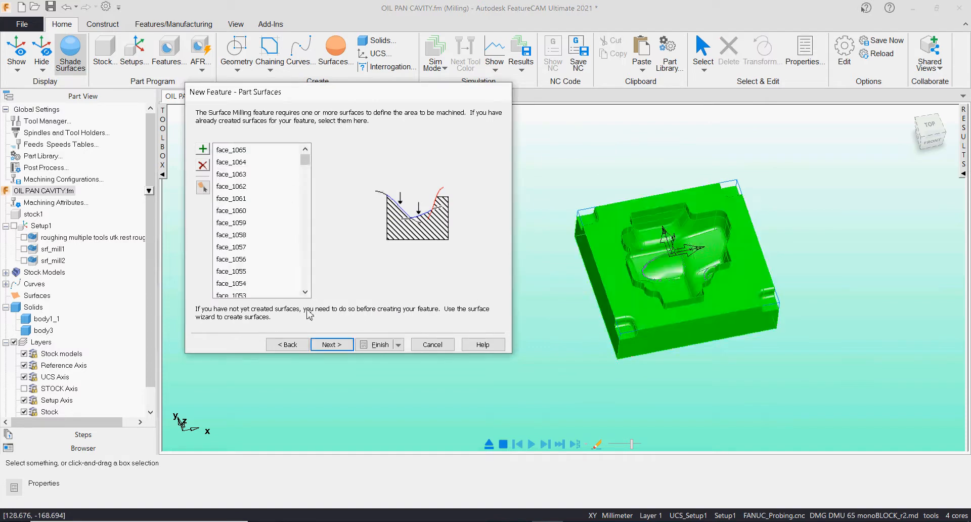
Define the feature as a single operation using the Corner Remachining strategy
click(334, 345)
click(244, 158)
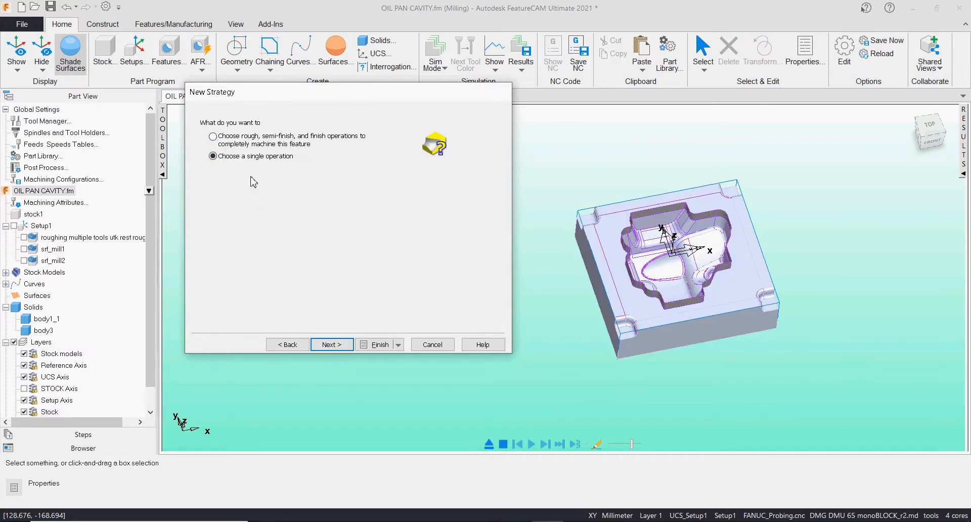
click(335, 348)
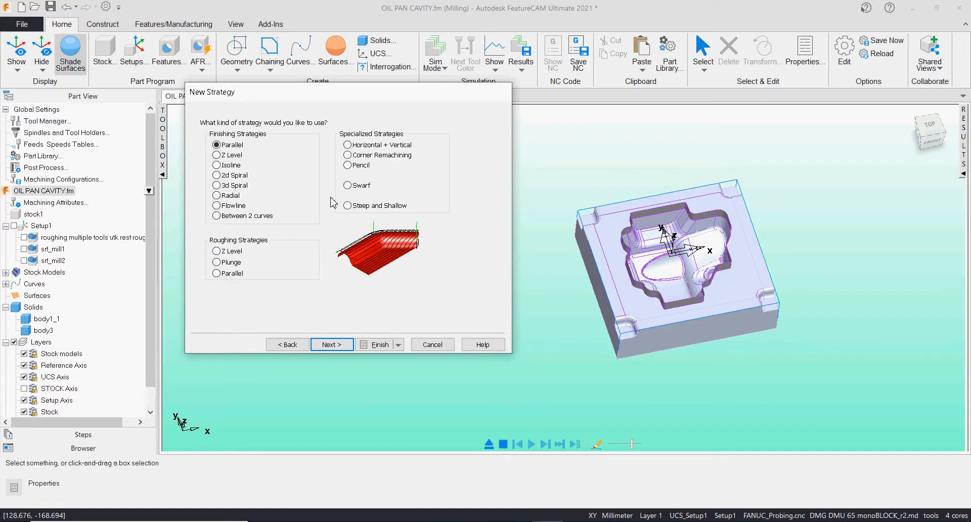
click(348, 155)
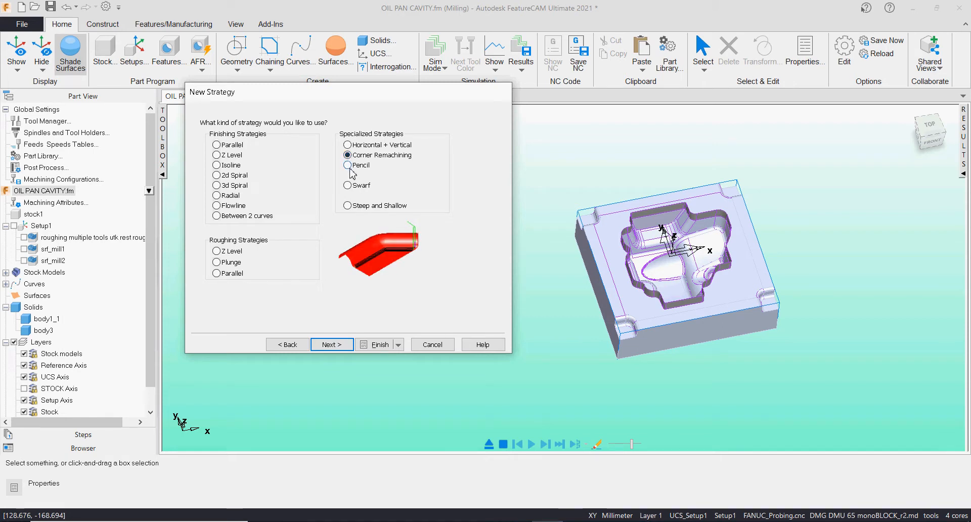
click(340, 346)
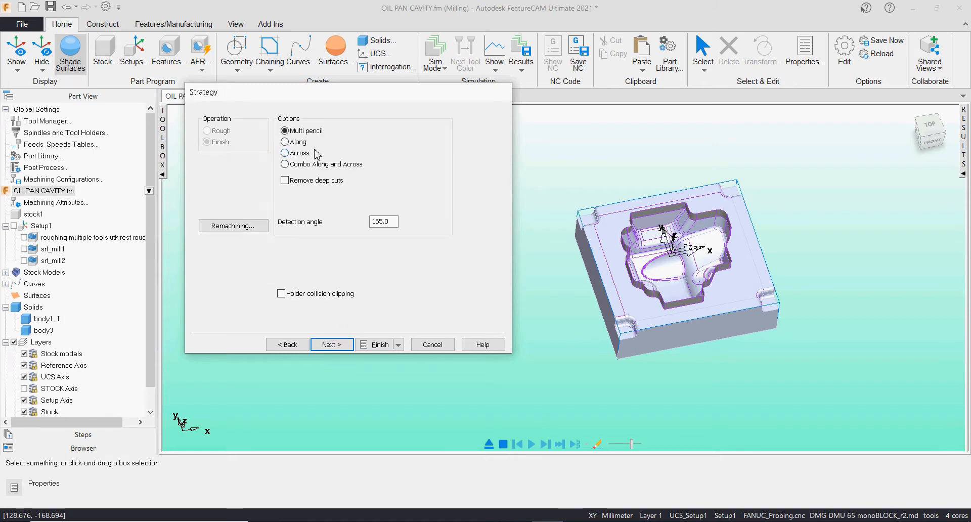
Set the corner remachining option to Along and define the previous tool as a 6 mm ball nose
click(298, 142)
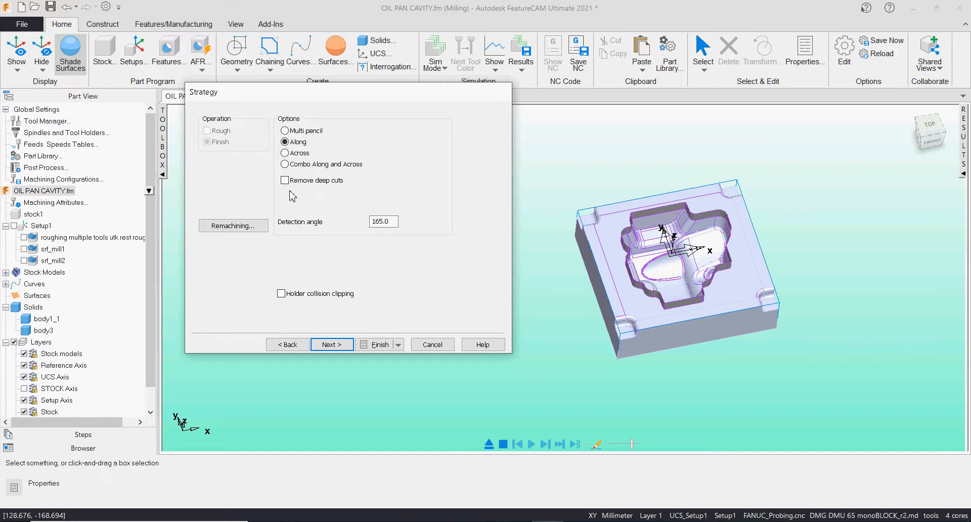
click(261, 226)
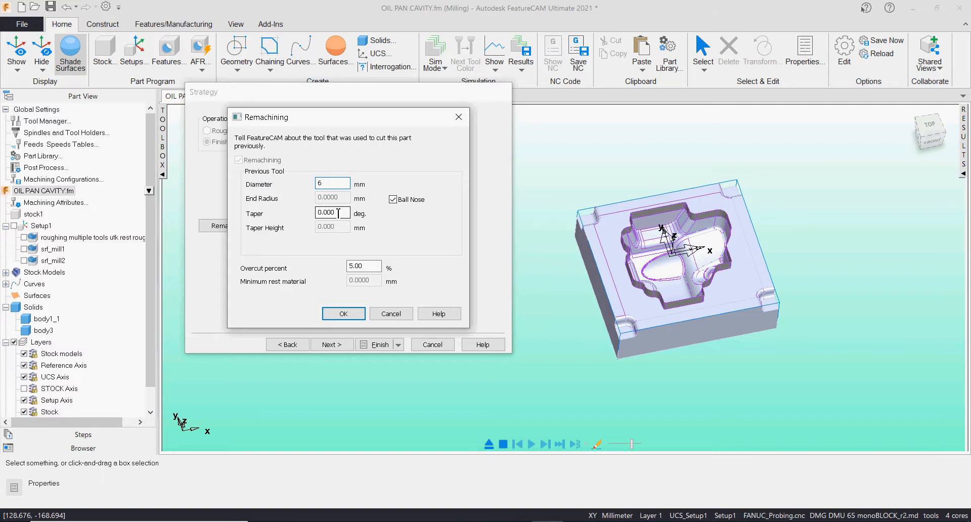
click(344, 313)
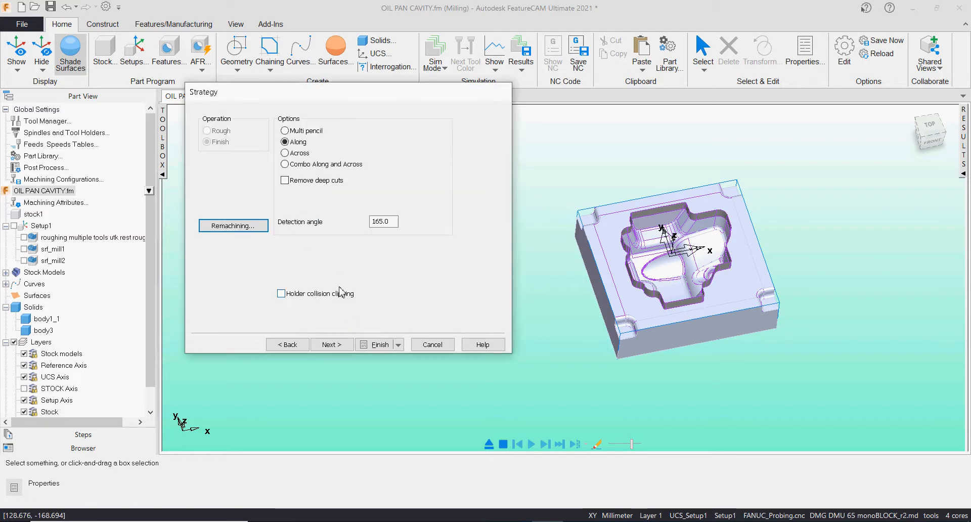
Accept automatic edges, stock dimensions and no slope limitations, finish the feature and open its properties
click(338, 345)
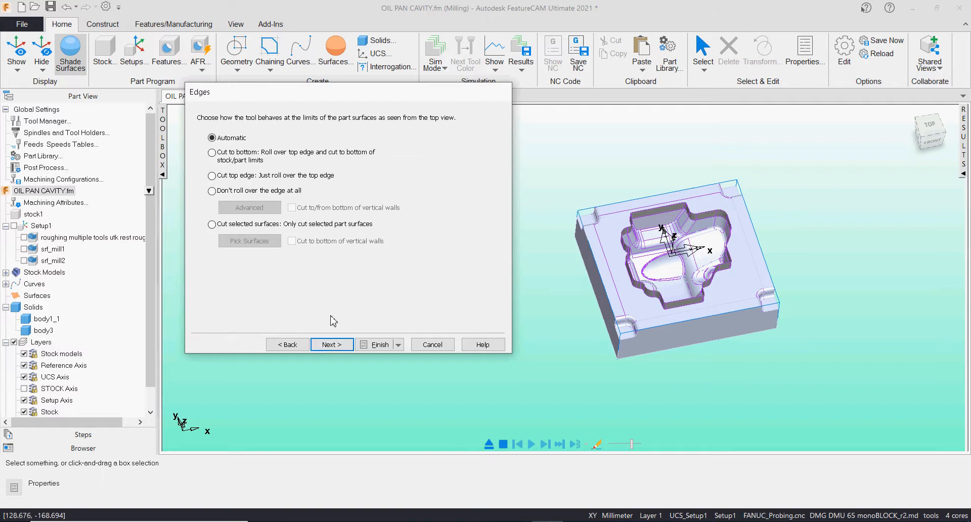
click(344, 347)
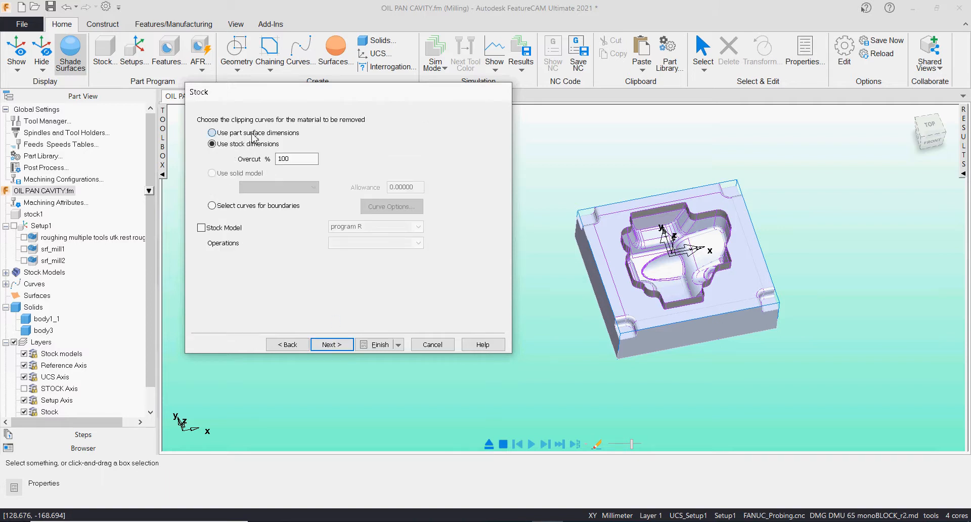
click(332, 345)
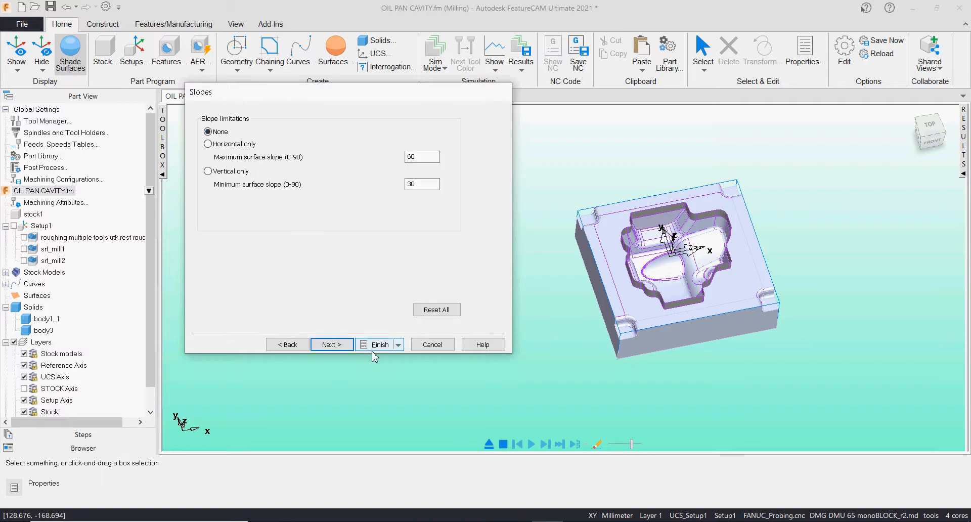
click(399, 345)
click(390, 377)
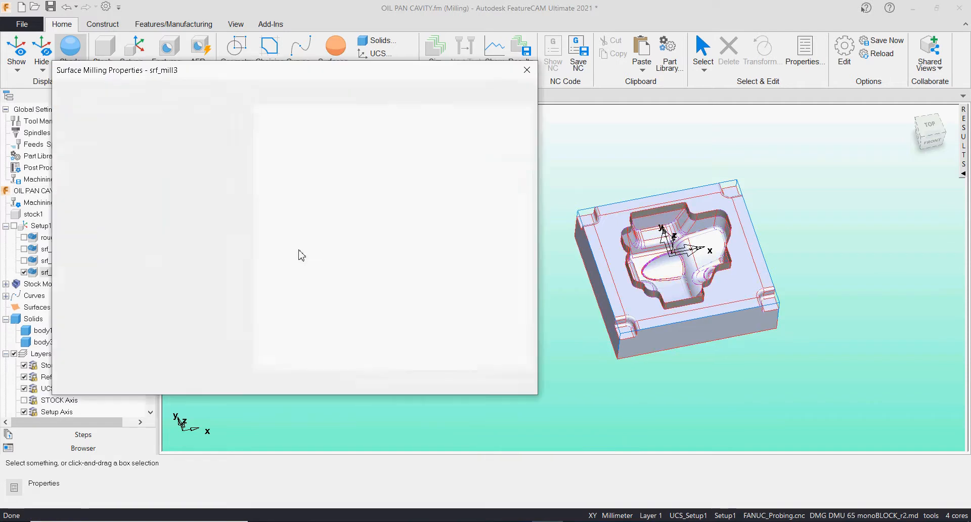
Create a copy of the 4 mm ball end mill with 30 mm exposed length and 25 mm cutter length for finish1
click(108, 184)
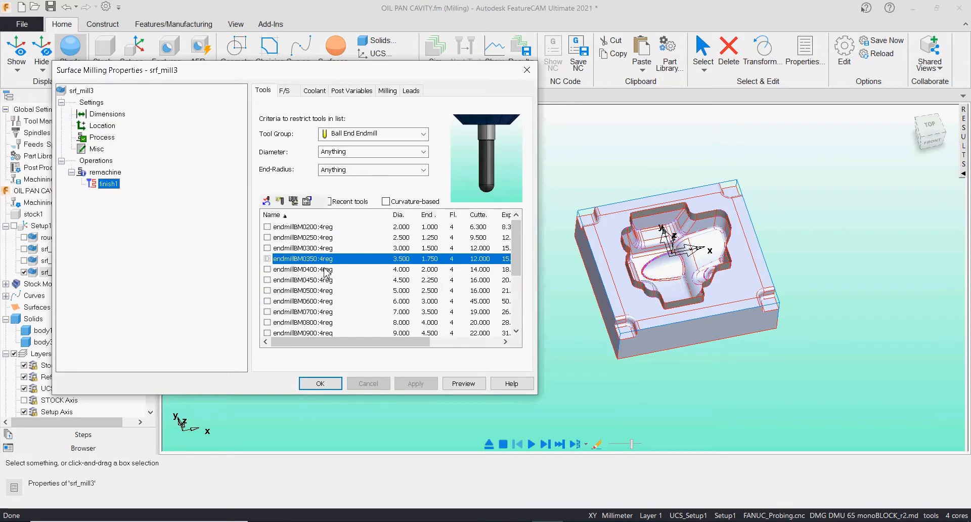
click(425, 269)
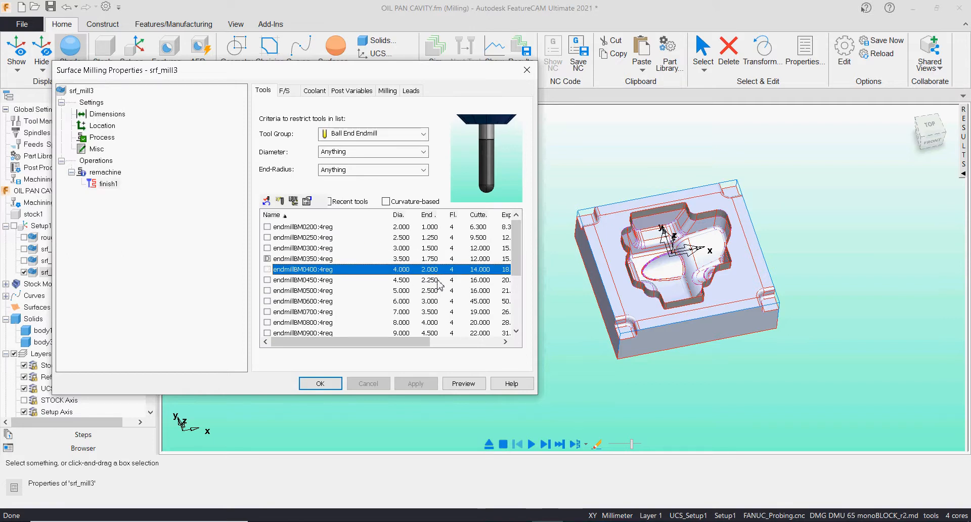
click(280, 201)
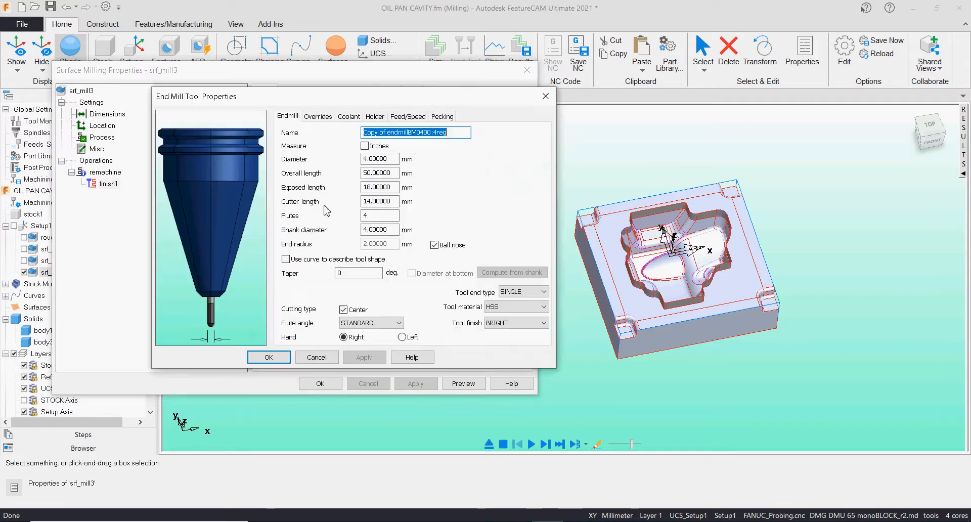
double_click(380, 187)
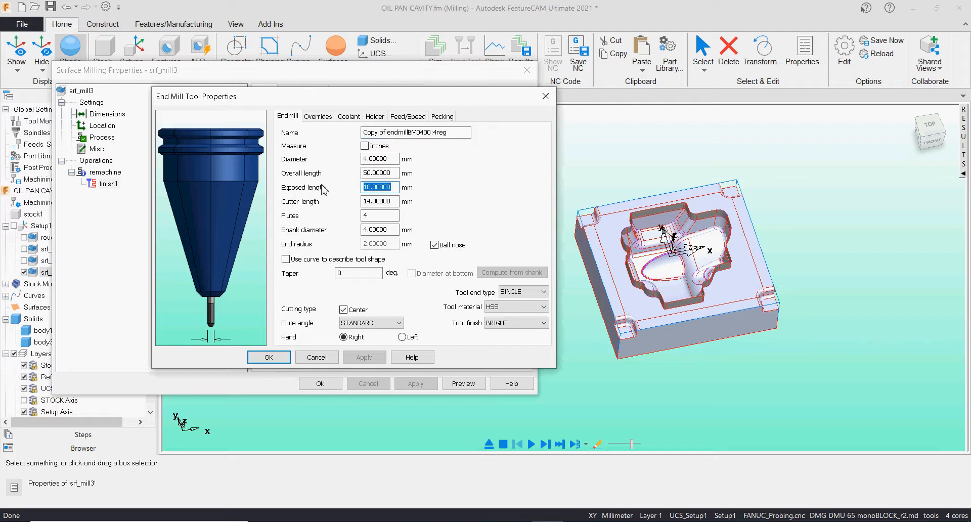
text(30)
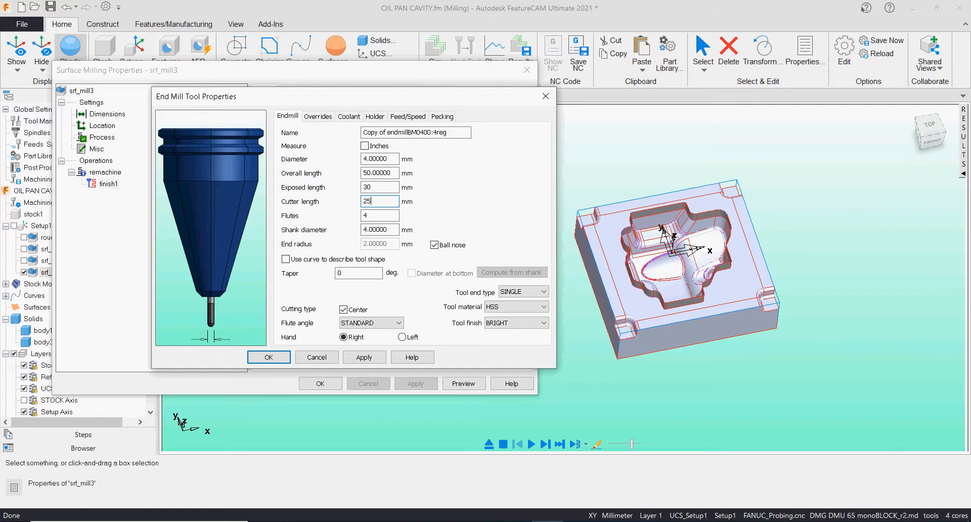
click(369, 358)
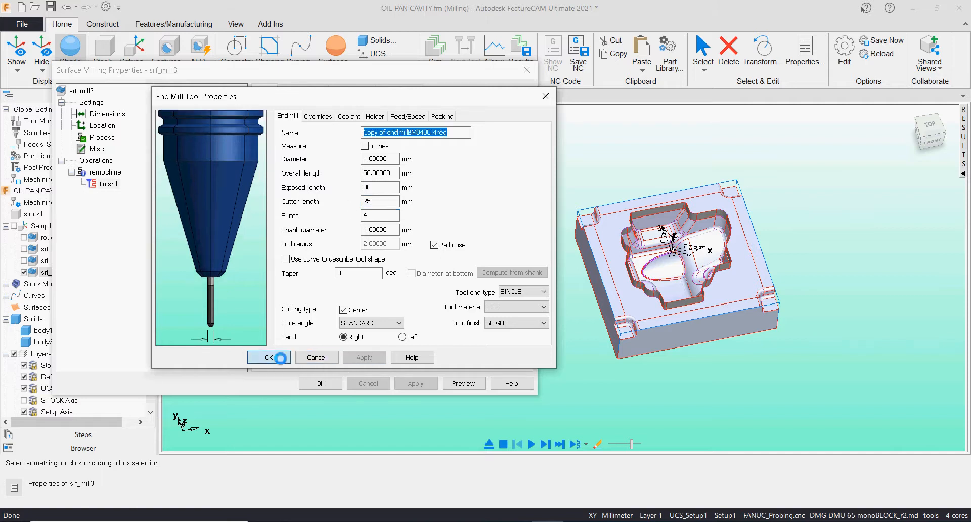
click(268, 357)
click(278, 262)
click(407, 383)
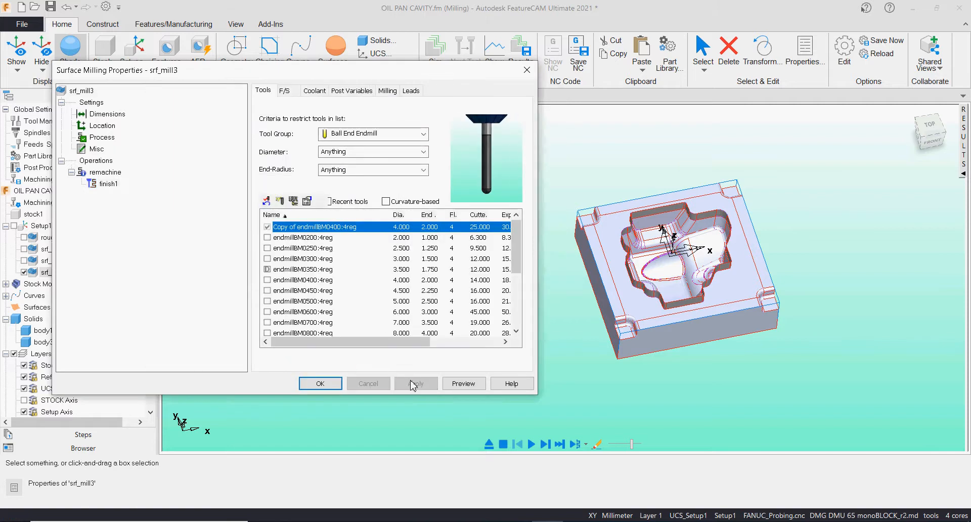
Use Relative retract and a Bidirectional cut direction for the finish1 operation and apply the milling settings
click(388, 91)
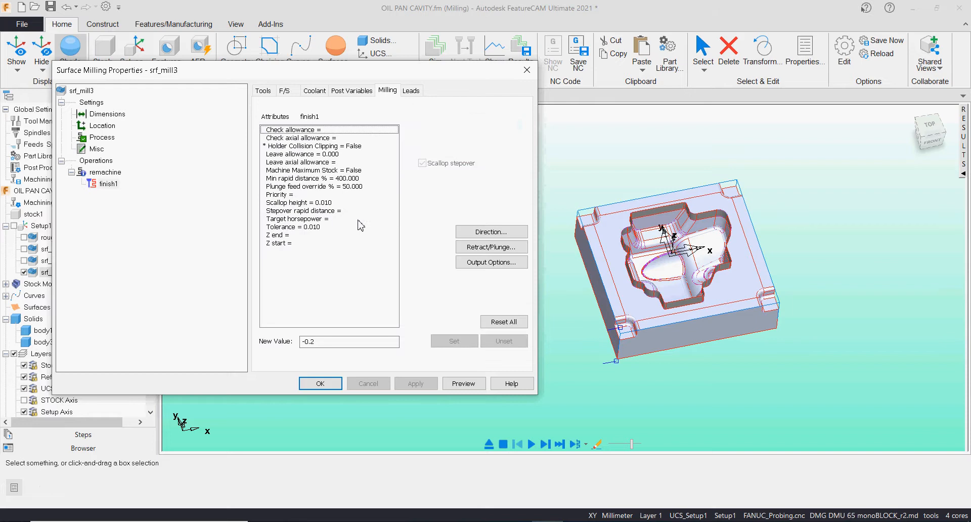
click(318, 203)
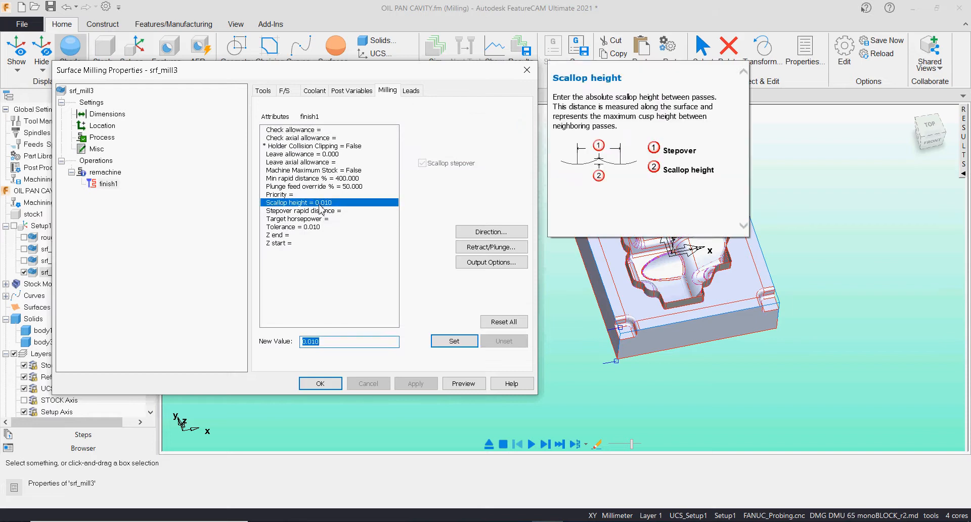
click(492, 247)
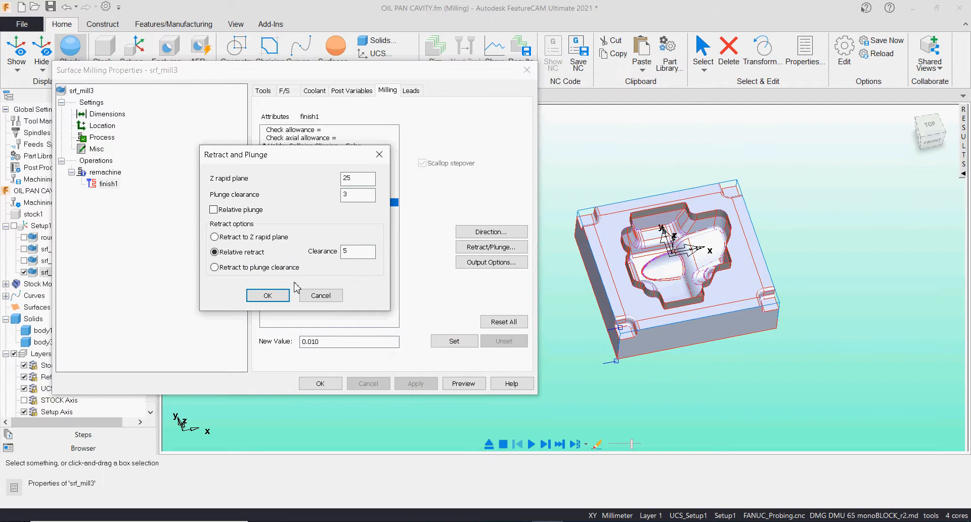
click(285, 296)
click(493, 231)
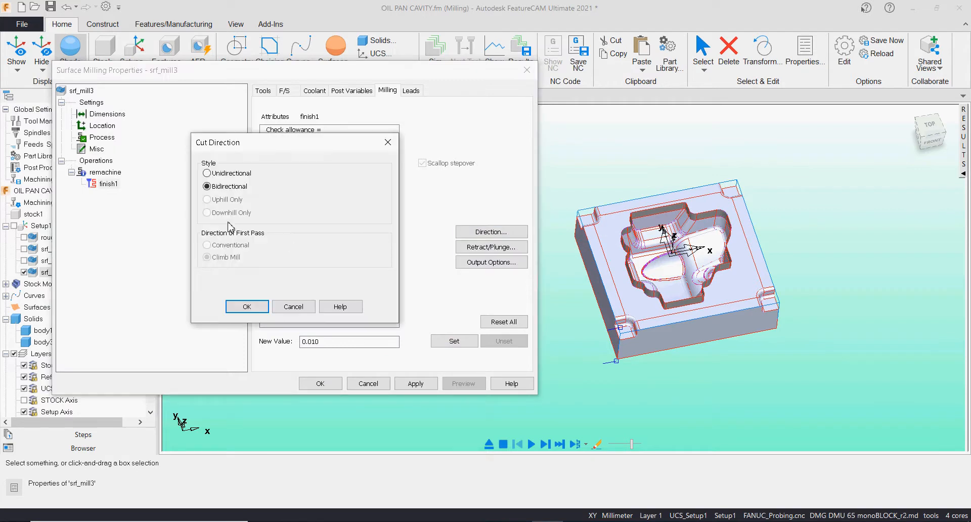
click(232, 305)
click(428, 381)
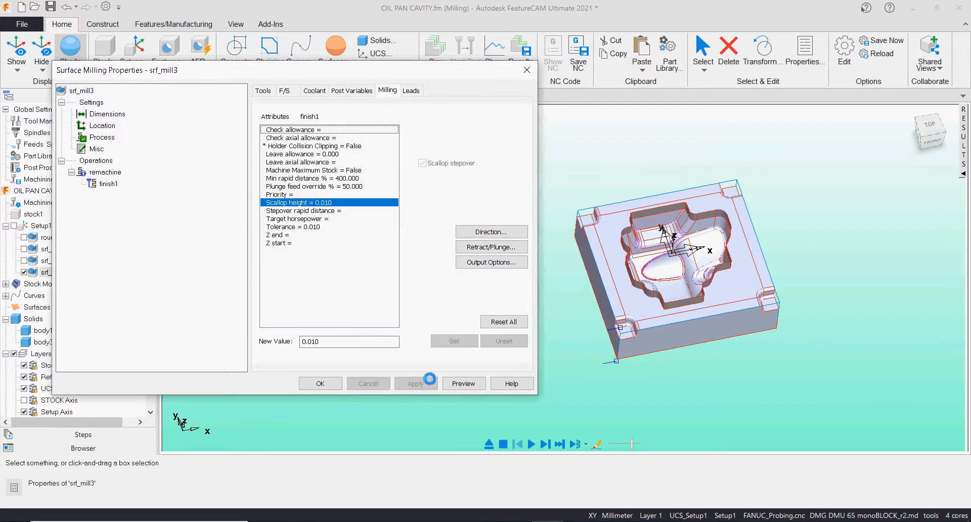
Set finish1's Holder Collision Clipping attribute to True and select the Machine Maximum Stock attribute
click(303, 146)
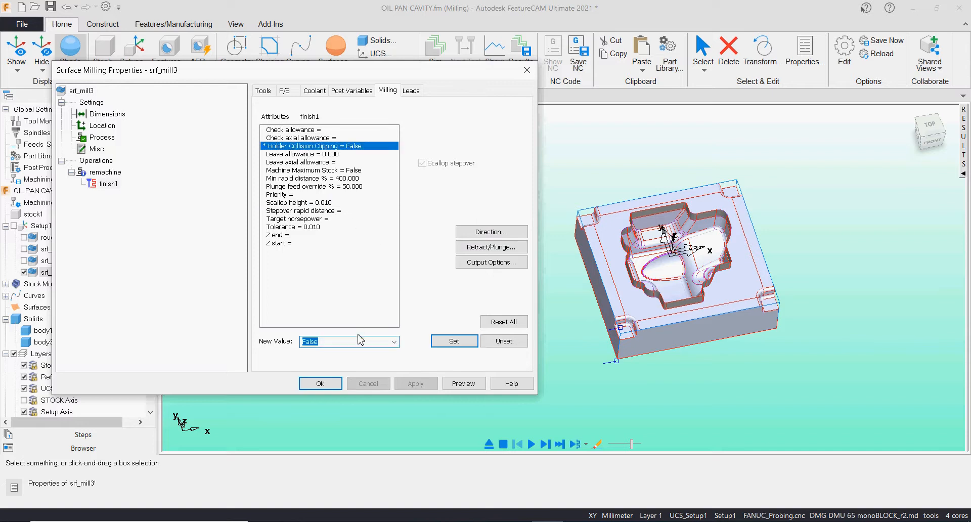
click(395, 342)
click(373, 363)
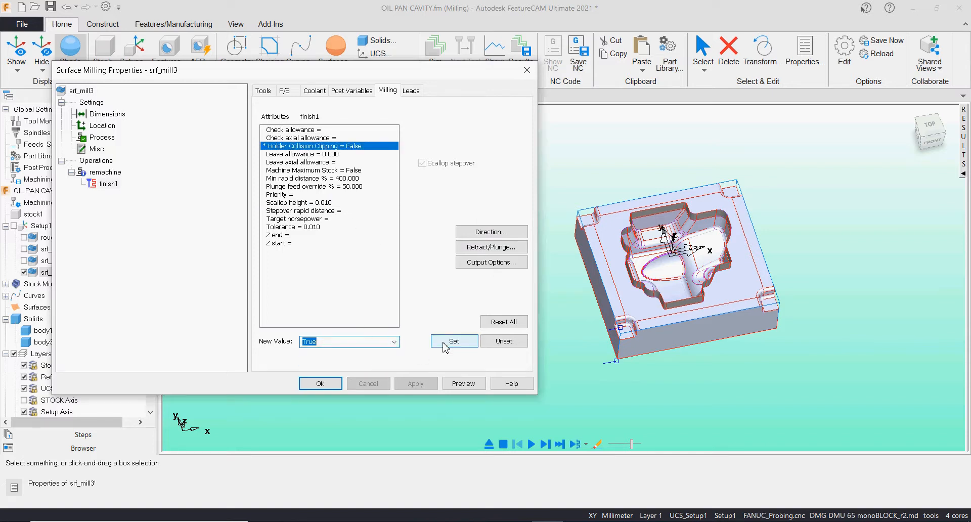
click(455, 341)
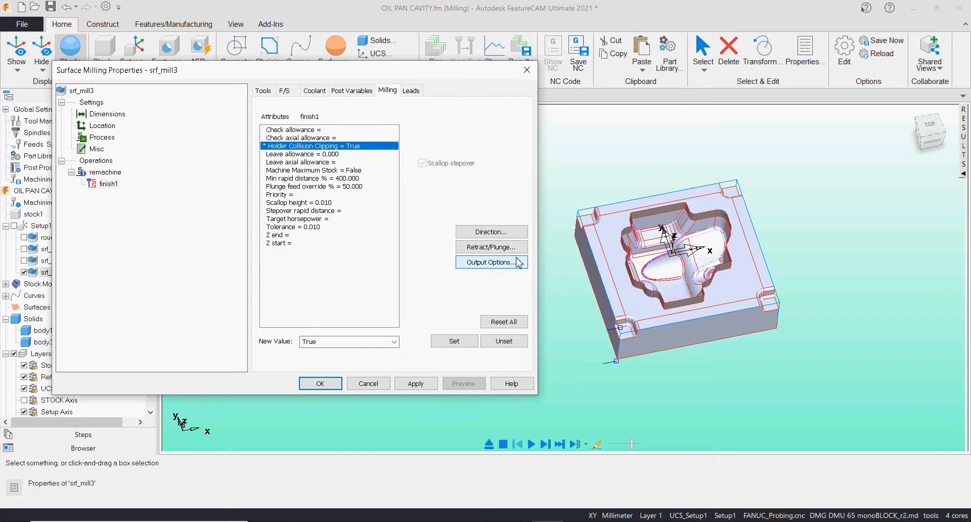
mouse_move(332, 192)
click(337, 171)
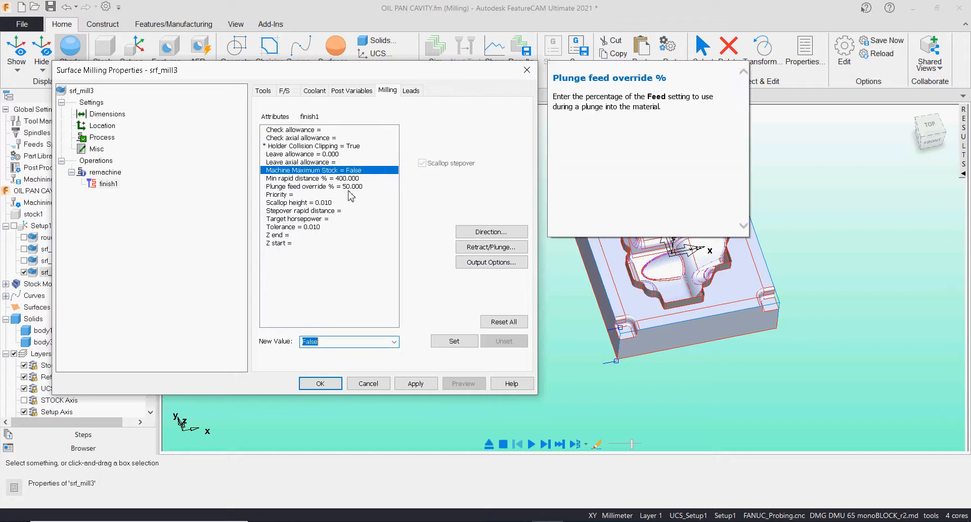
Set finish1's Machine Maximum Stock attribute to True, review the remachine strategy and accept the feature properties
click(392, 342)
click(375, 360)
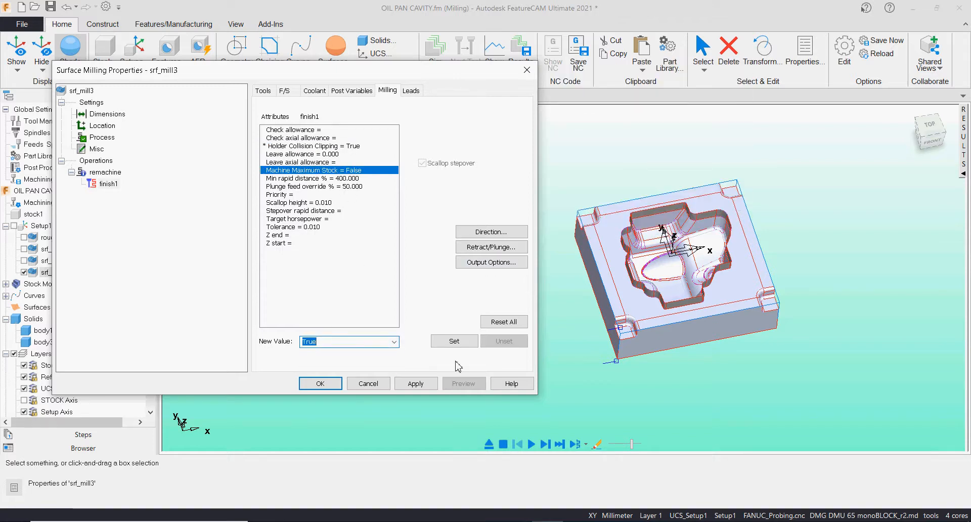
click(454, 342)
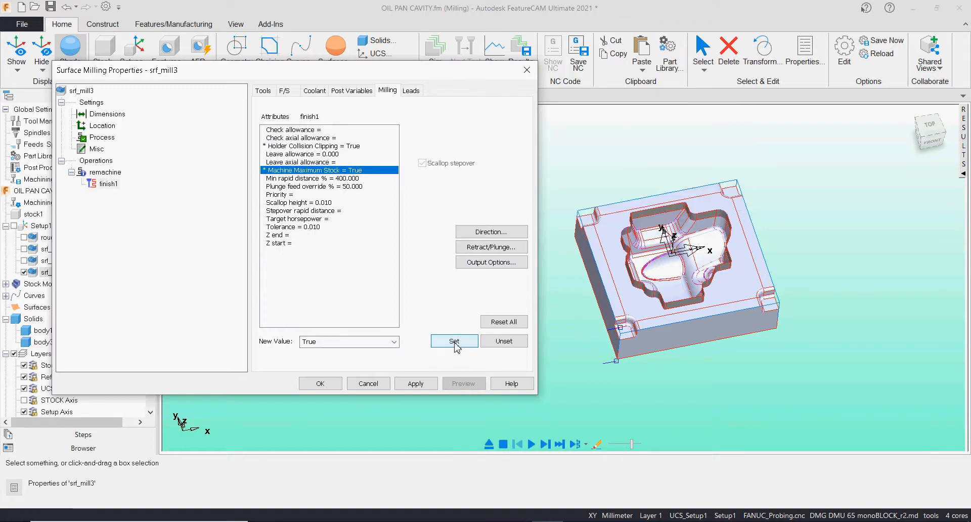
click(109, 172)
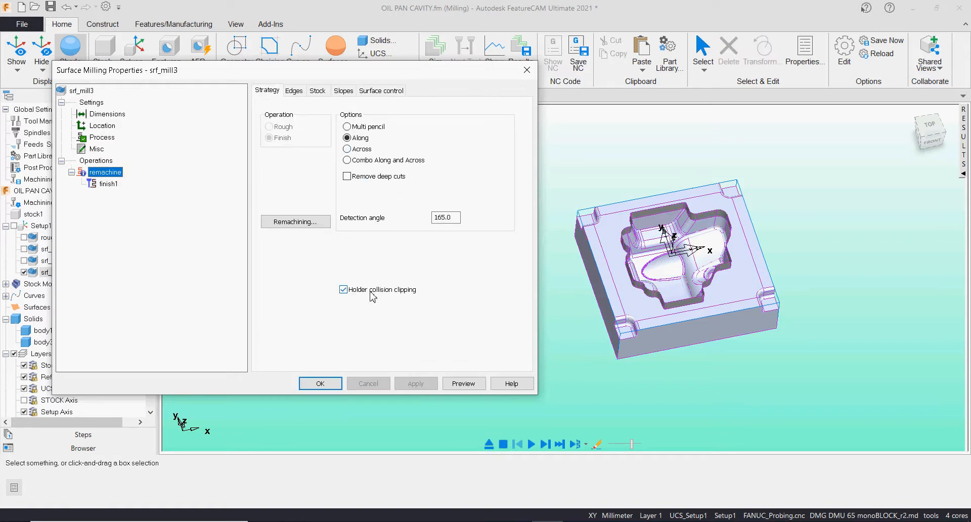
click(321, 384)
Check which surfaces of the oil pan cavity block the corner feature covers
middle_drag(575, 306, 596, 292)
scroll(594, 291, up, 2)
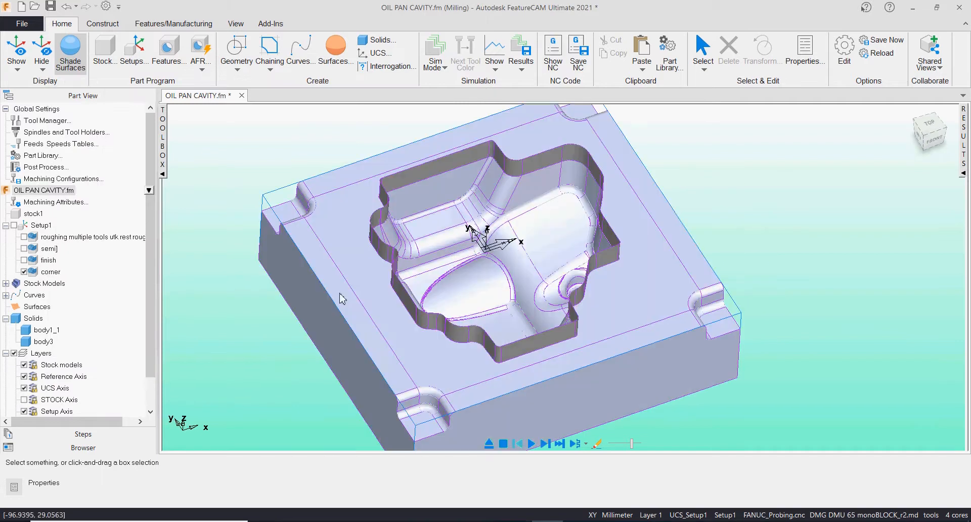
scroll(271, 321, up, 2)
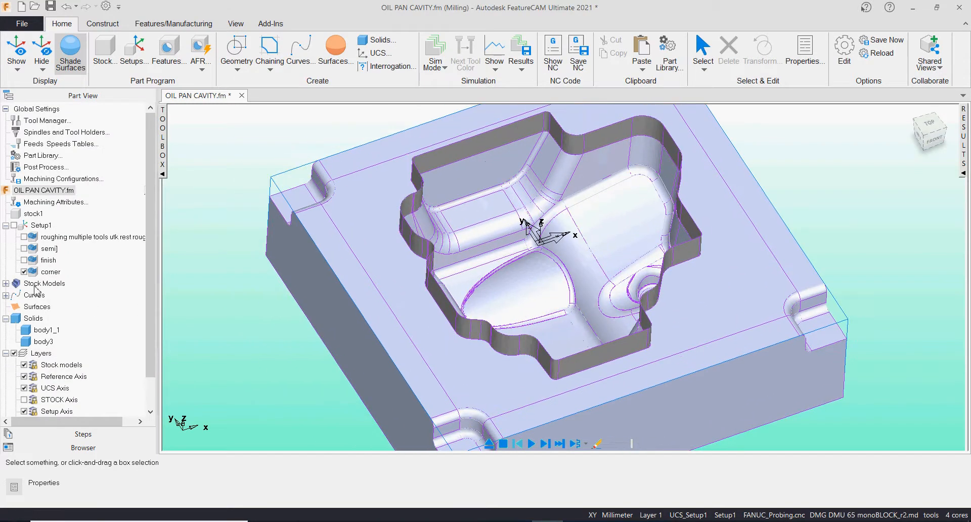
click(33, 272)
click(33, 273)
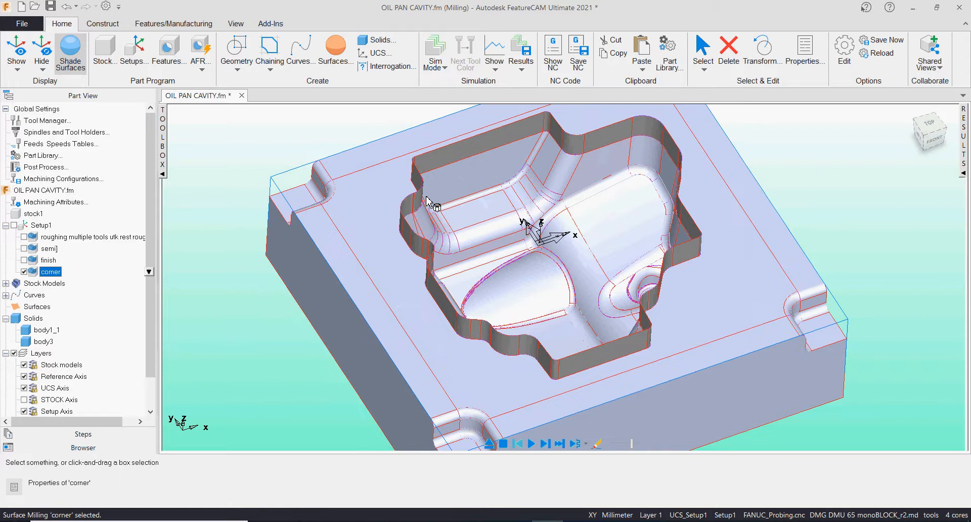
click(205, 192)
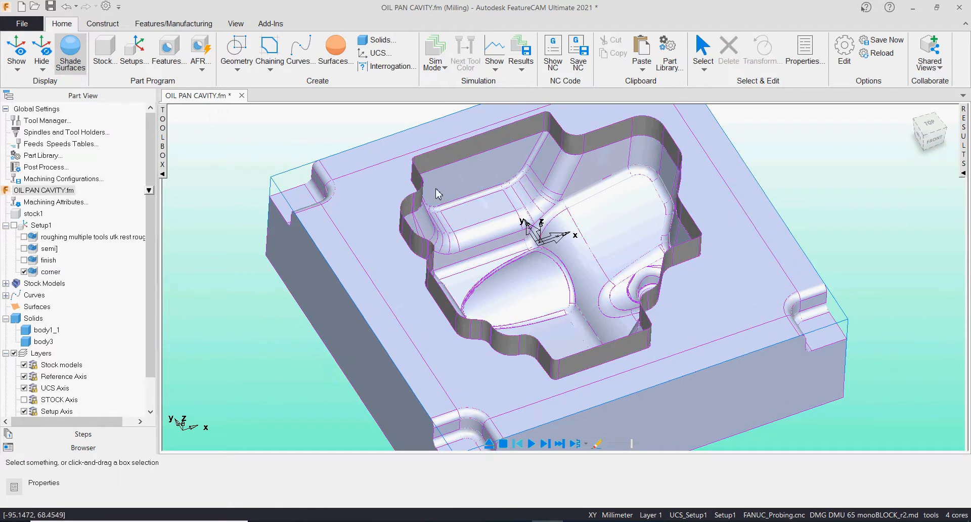
Start a Trimmed Edge curve and choose the block's flat top face around the cavity as its surface
click(113, 24)
click(293, 71)
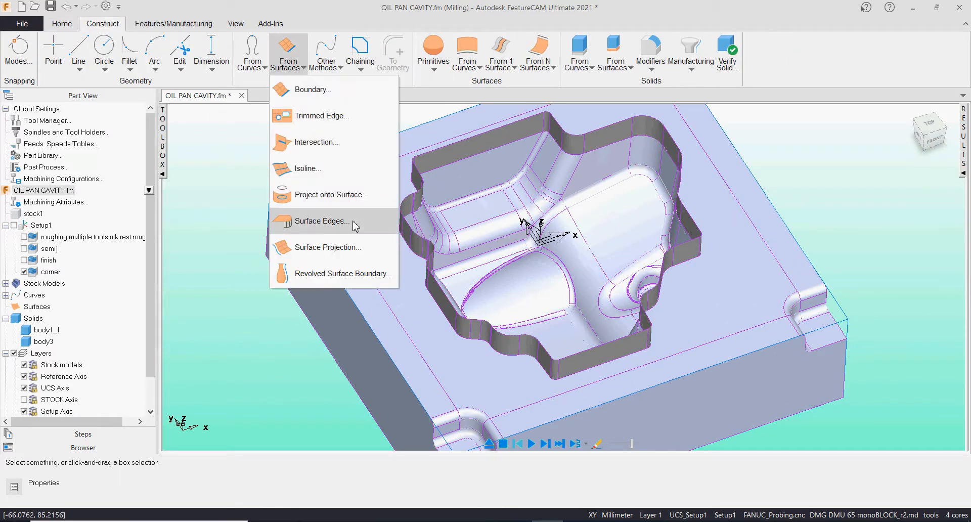
click(312, 115)
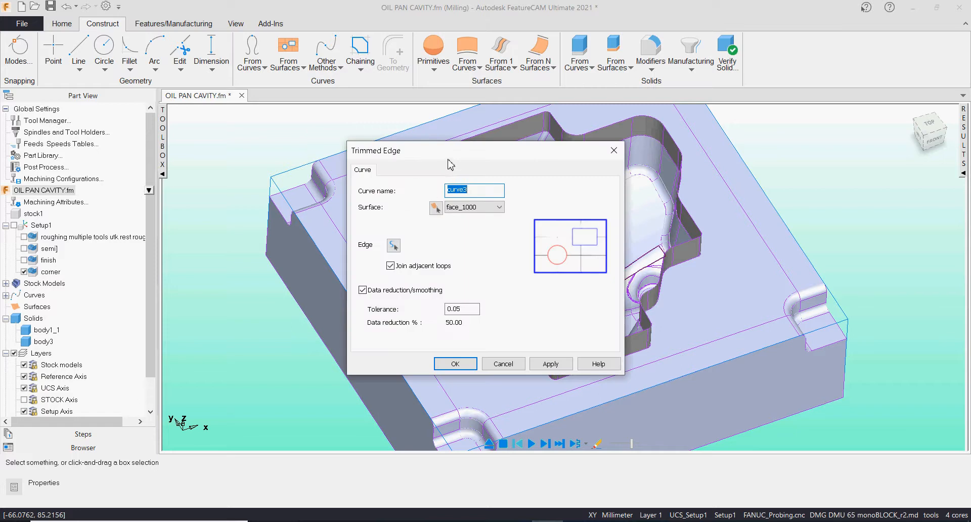
drag(448, 160, 257, 142)
click(244, 189)
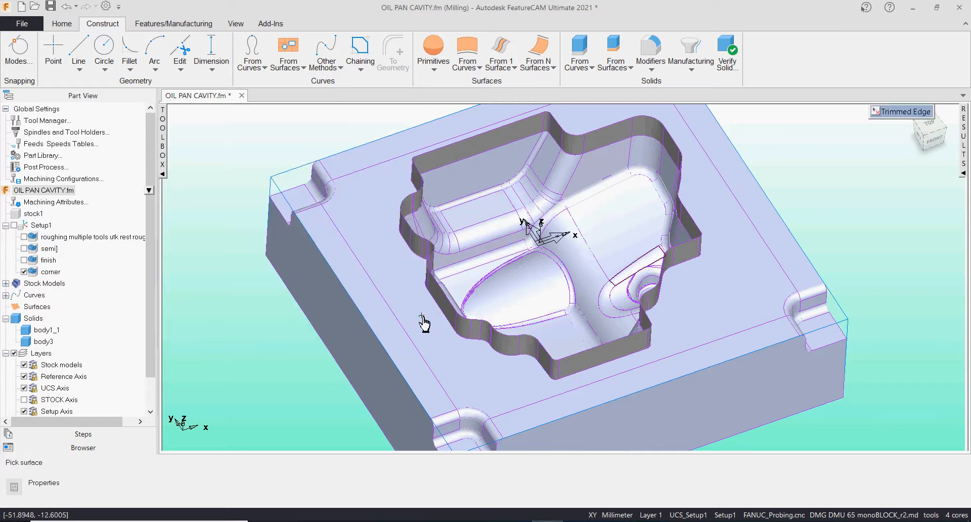
click(454, 334)
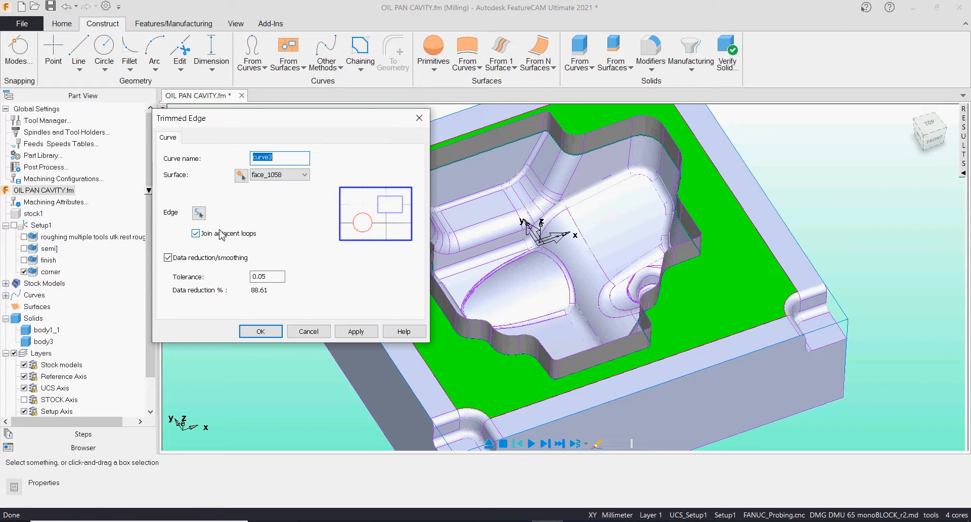
Use the cavity opening's edge loop with adjacent loops joined and create the trimmed edge curve
click(199, 213)
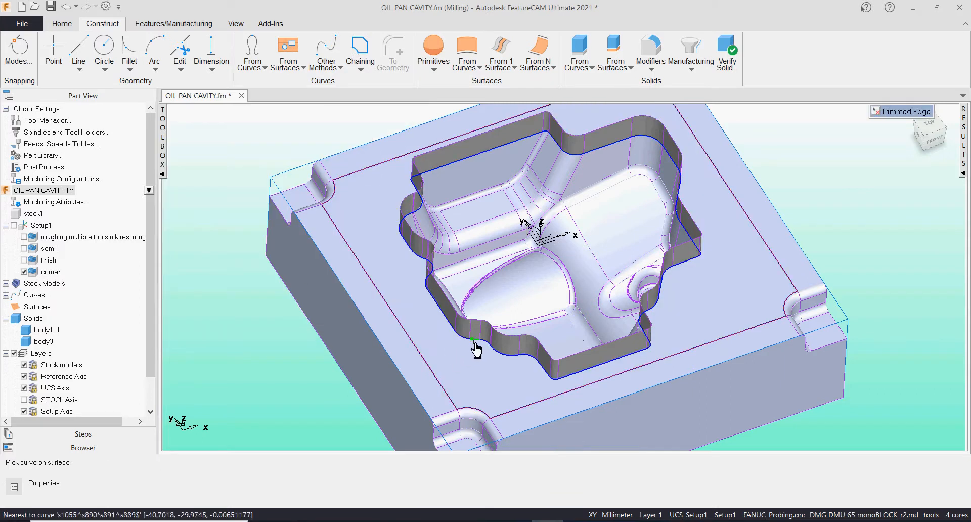
click(475, 344)
click(589, 379)
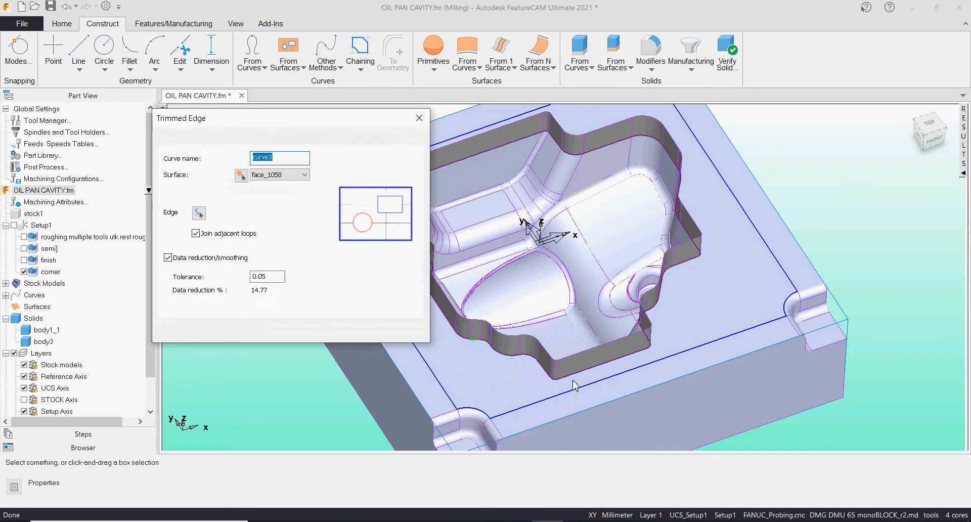
middle_drag(548, 346, 577, 343)
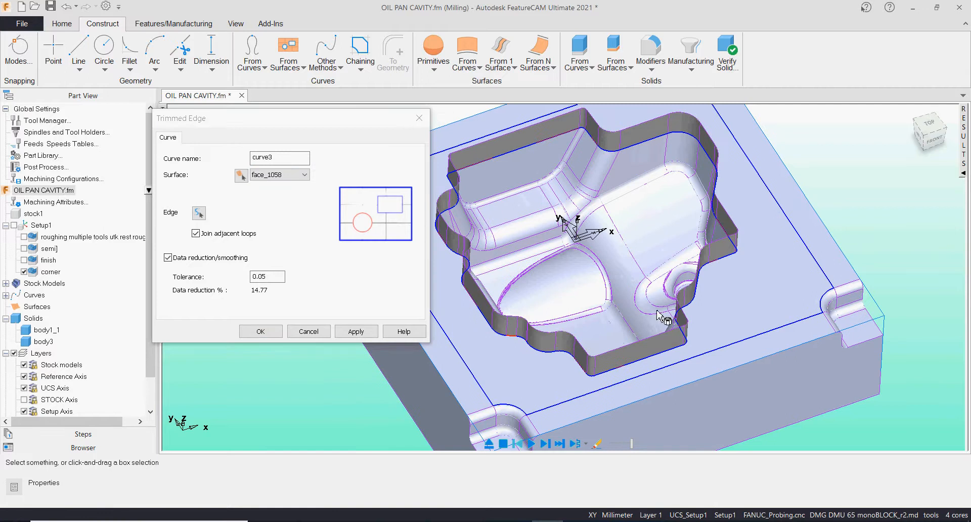
click(260, 332)
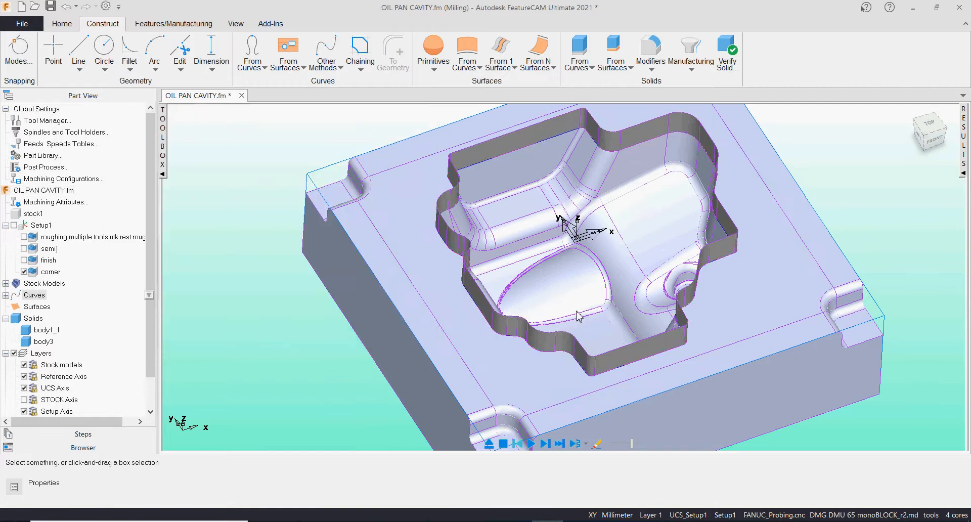
Hide the body3 solid that surrounds the cavity opening
click(44, 341)
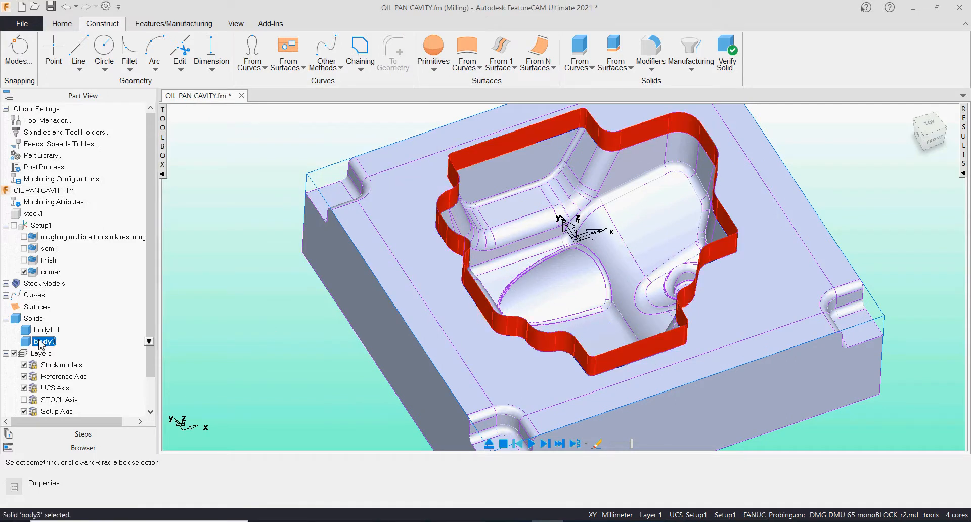
right_click(44, 341)
click(172, 261)
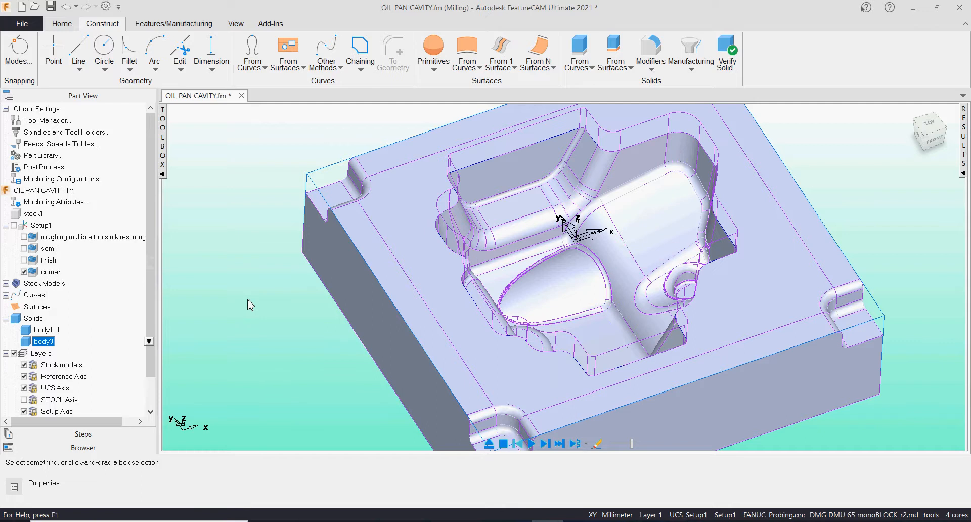
Rename curve3, the cavity opening's edge curve, as "boundaries product"
click(6, 295)
click(45, 330)
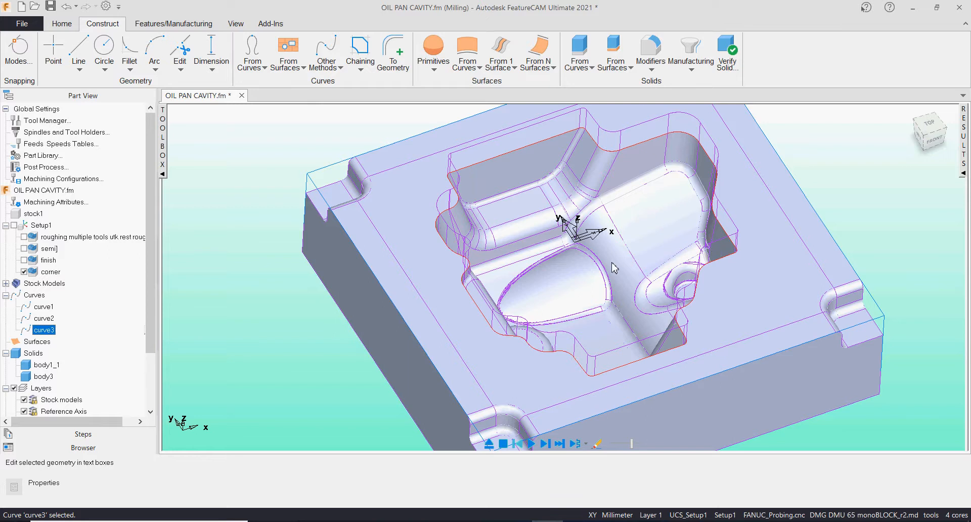
middle_drag(612, 263, 571, 271)
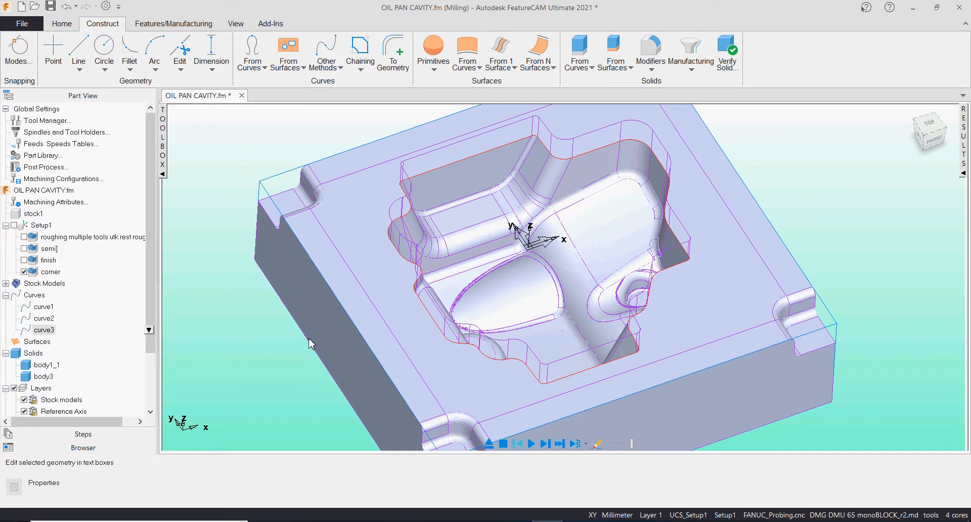
click(45, 331)
text(bounda)
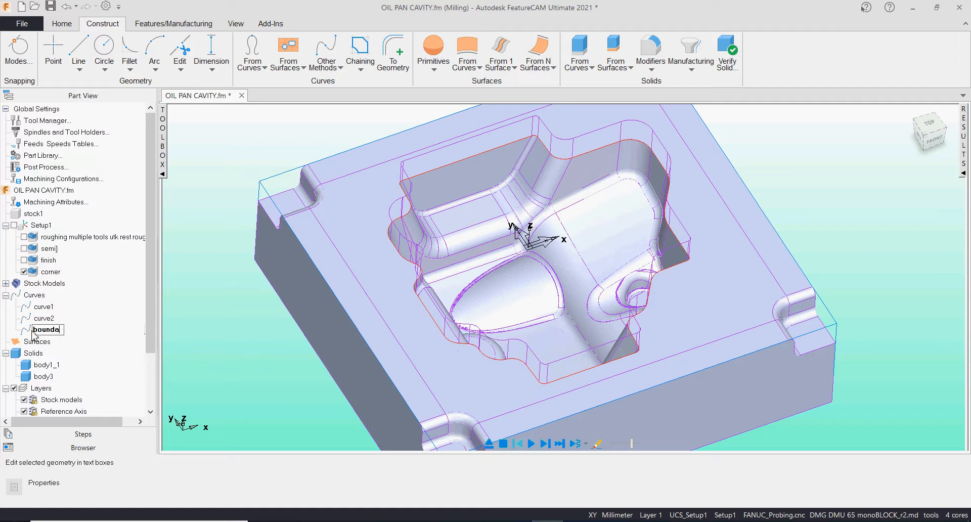
text(ries profuc)
key(Return)
key(Menu)
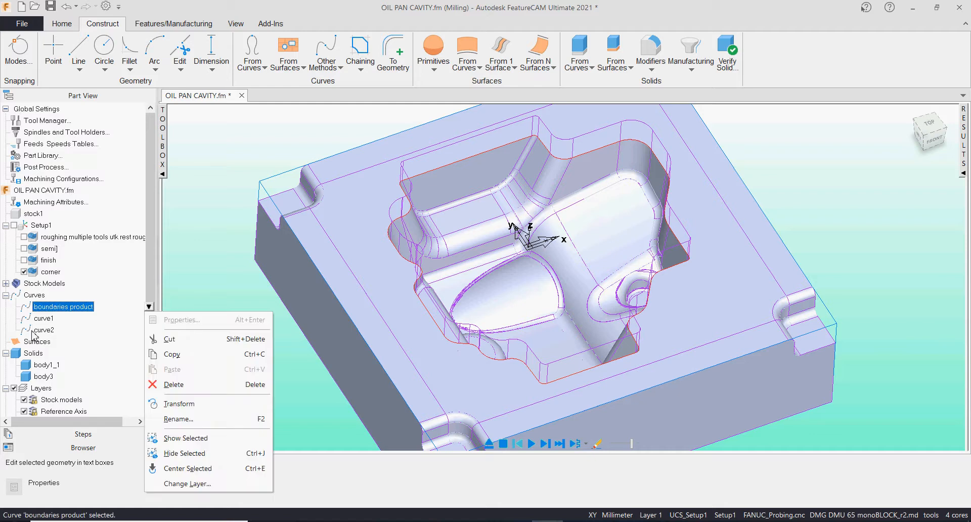
Limit the corner feature's remachine operation with selected boundary curves, using the "boundaries product" curve as a 3D pocket boundary
double_click(36, 274)
click(116, 172)
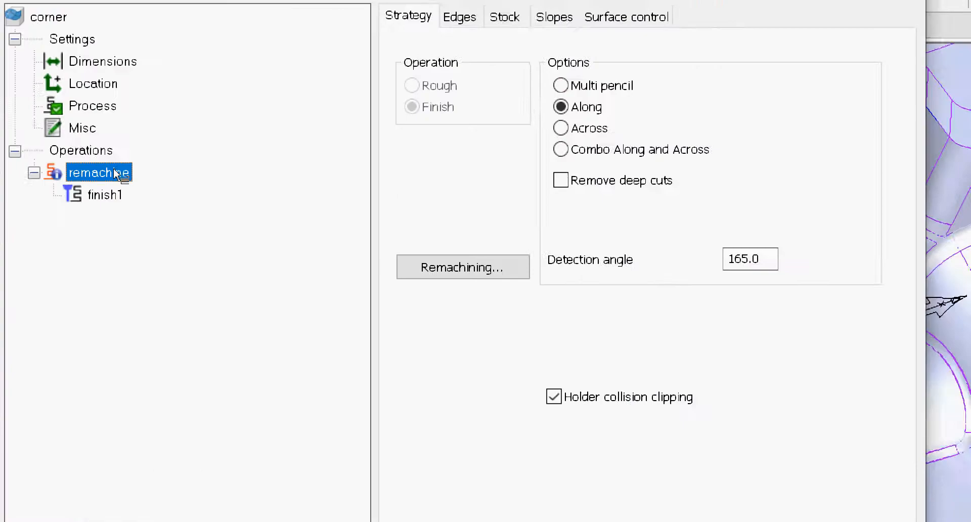
click(319, 93)
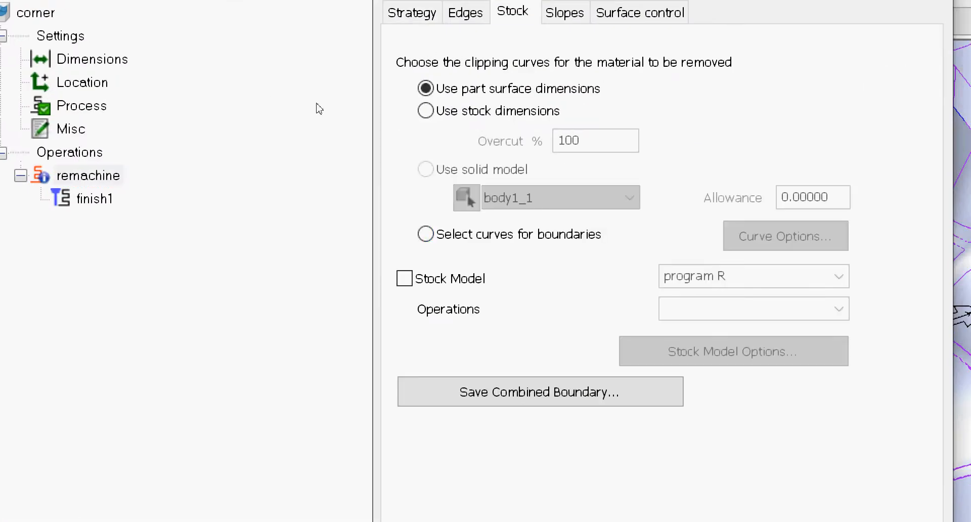
click(426, 233)
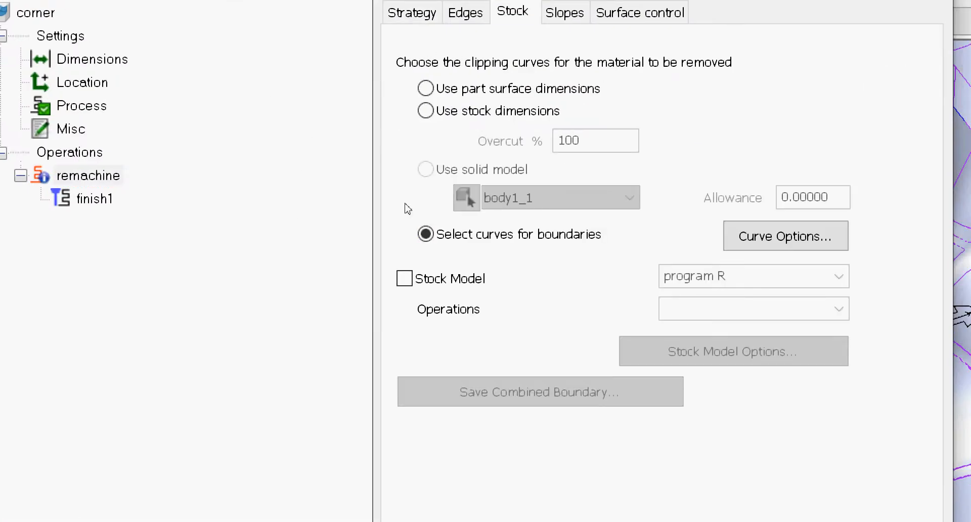
click(785, 236)
key(alt+b)
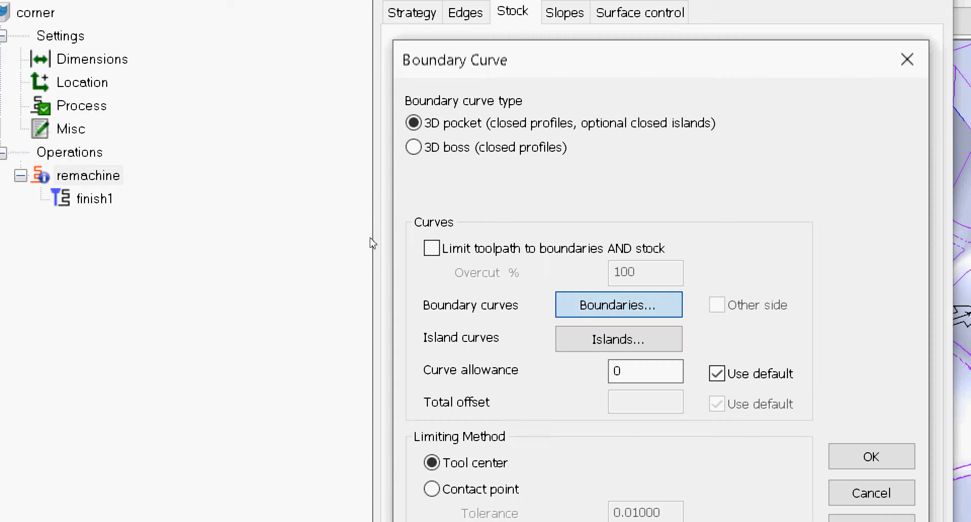
key(space)
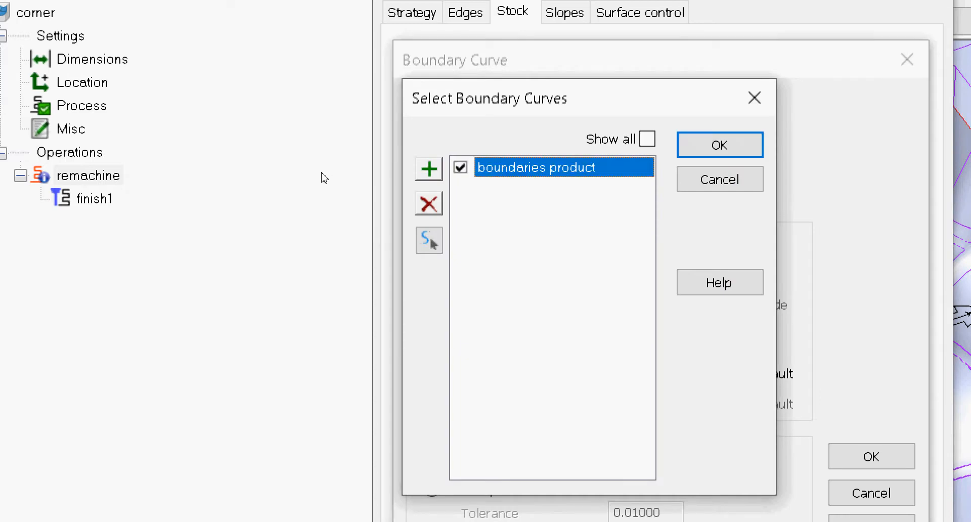
click(720, 145)
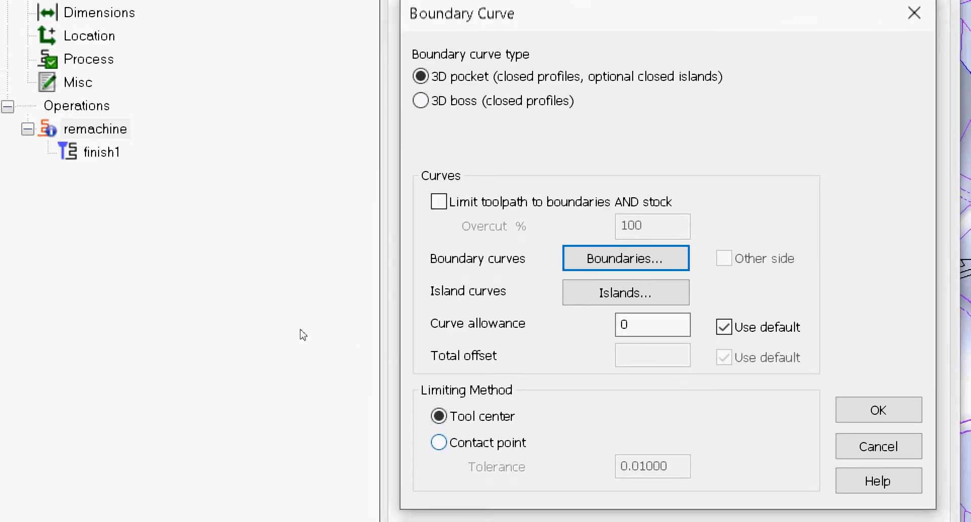
Keep Tool center as the boundary's limiting method, accept the curve options and apply the corner feature's properties
click(439, 442)
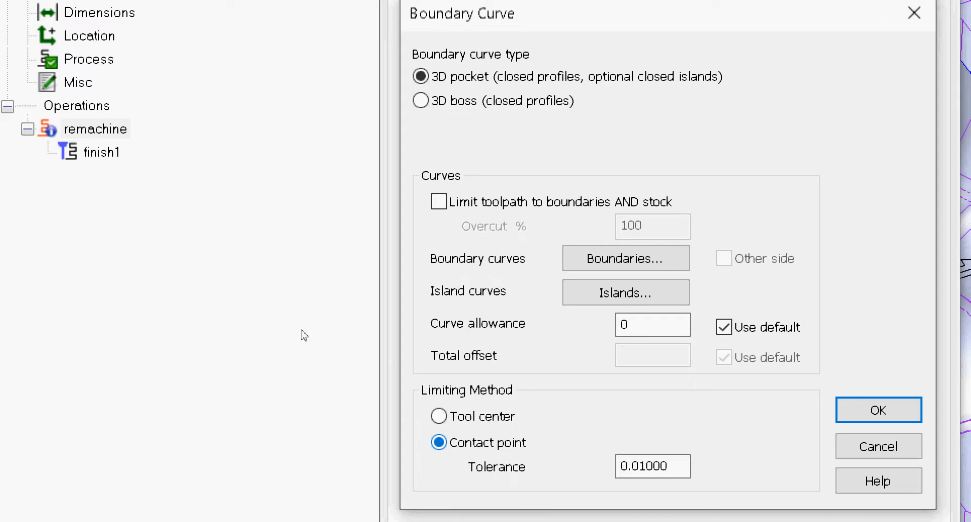
key(Up)
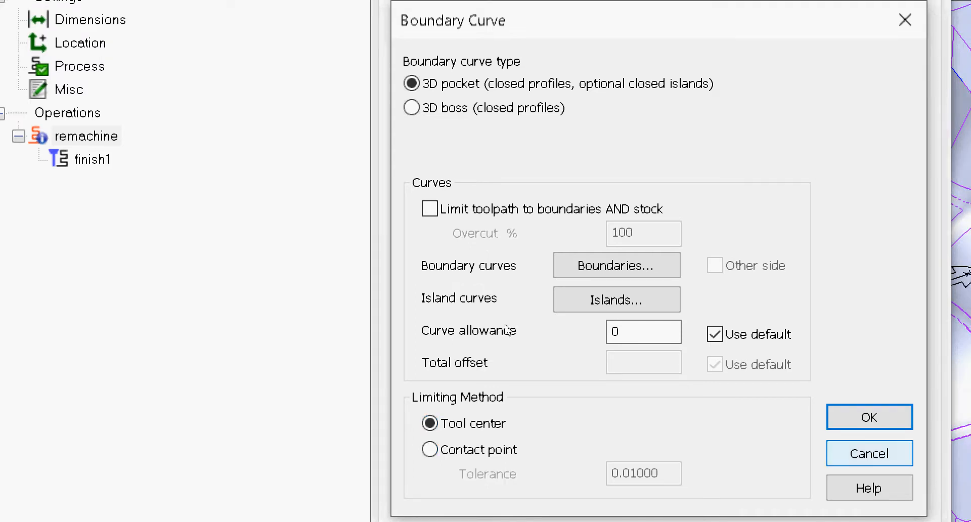
key(Return)
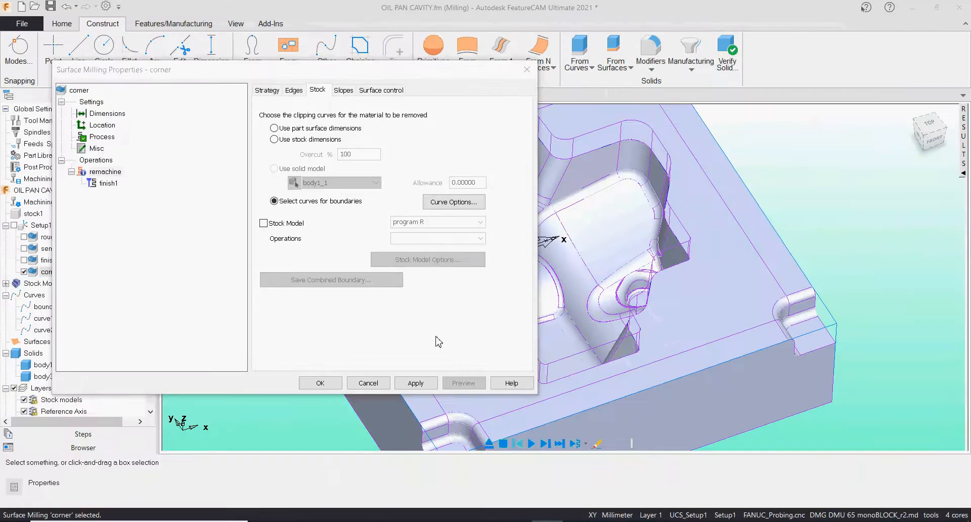
click(416, 383)
click(331, 384)
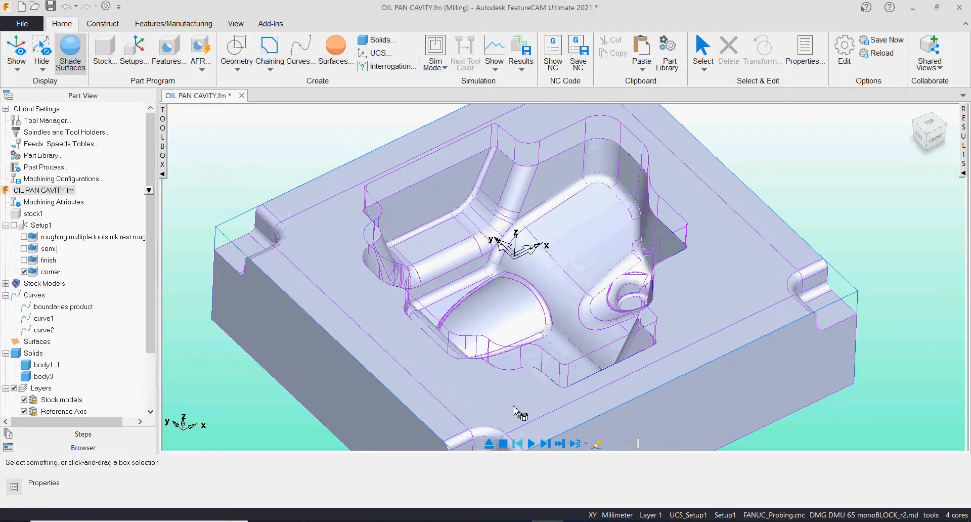
Simulate the corner feature's toolpath, inspect it along the cavity's corners, and clear it for a top view of the part
click(531, 444)
scroll(555, 255, up, 2)
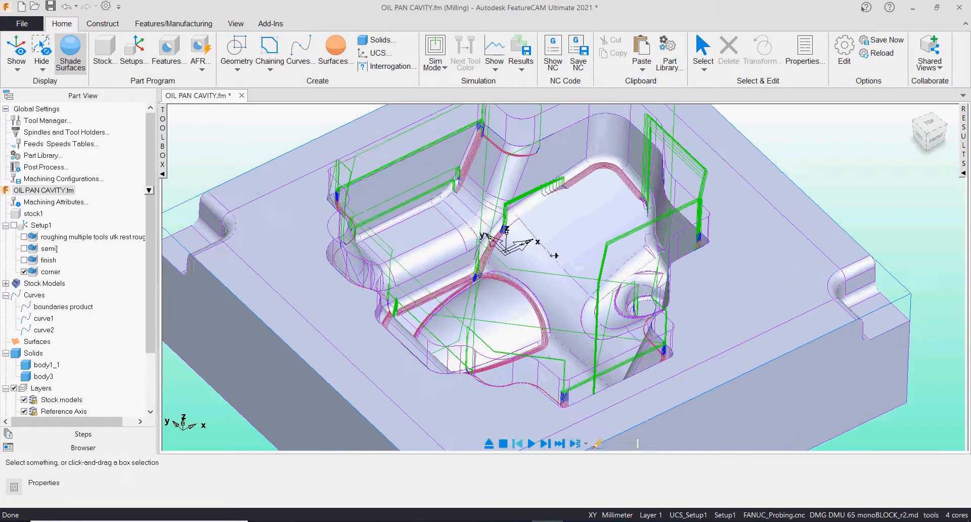
scroll(554, 255, up, 2)
middle_drag(470, 281, 470, 238)
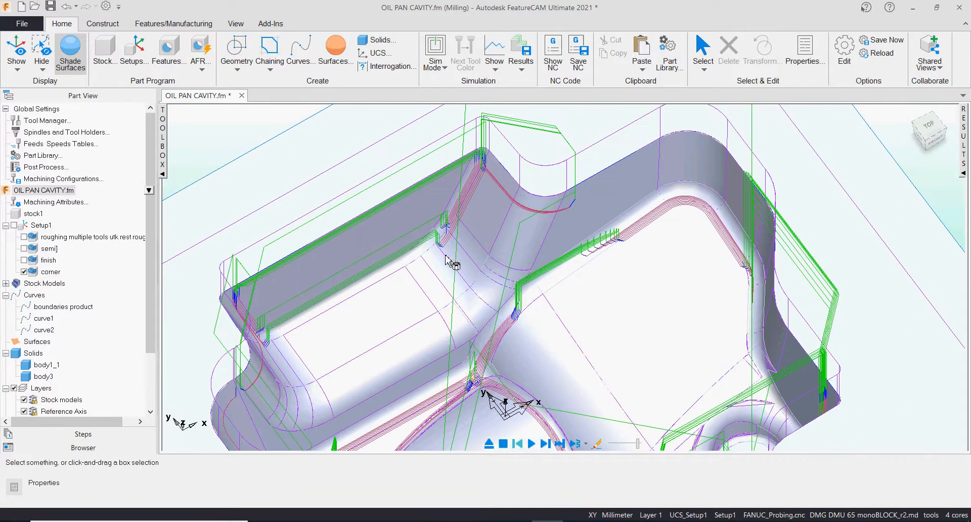
middle_drag(700, 235, 505, 440)
click(503, 443)
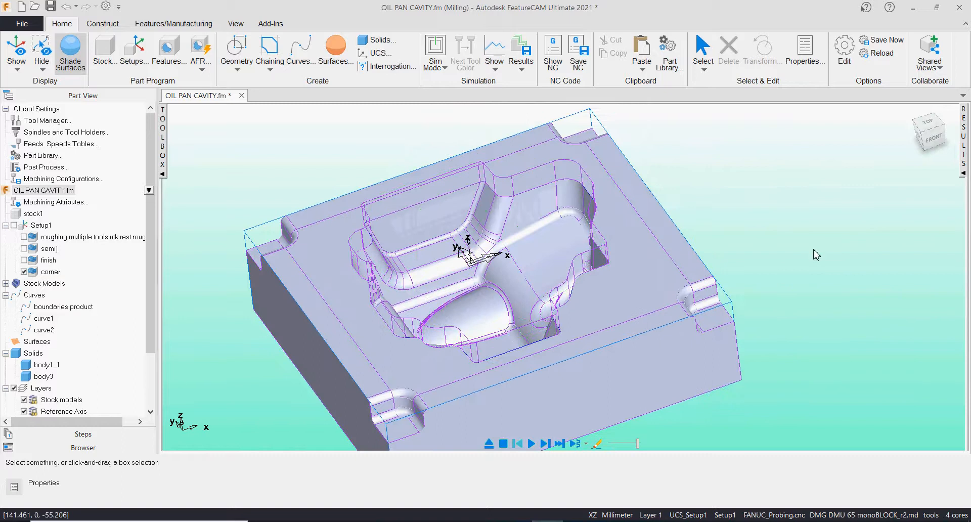
click(927, 126)
shift+middle_drag(493, 384, 490, 359)
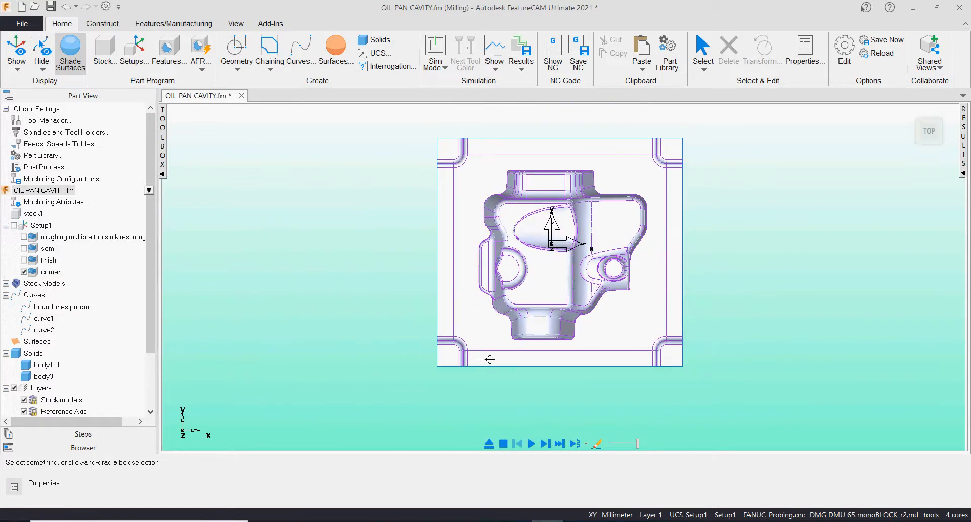
Create a Face feature with feature recognition from the block's flat upper surfaces, generating all found features
middle_drag(688, 326, 686, 242)
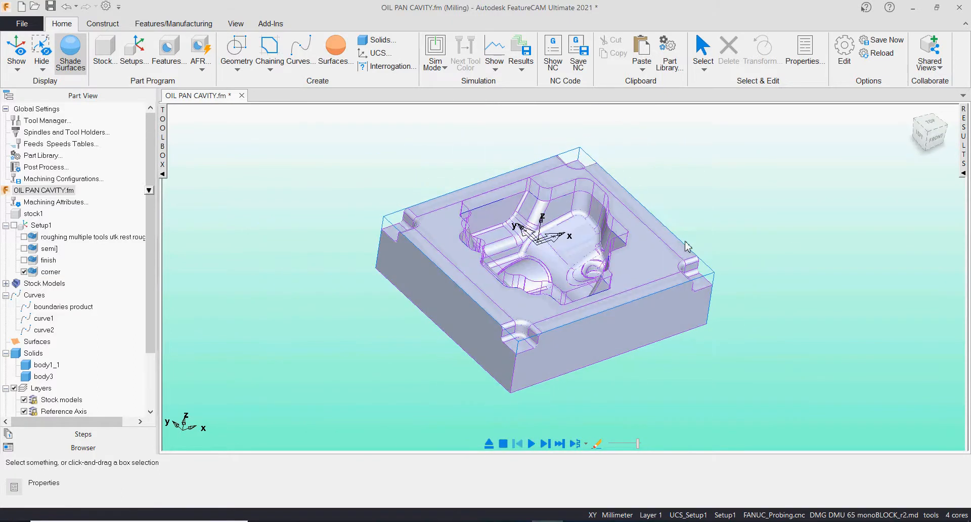
middle_drag(396, 248, 403, 244)
click(85, 72)
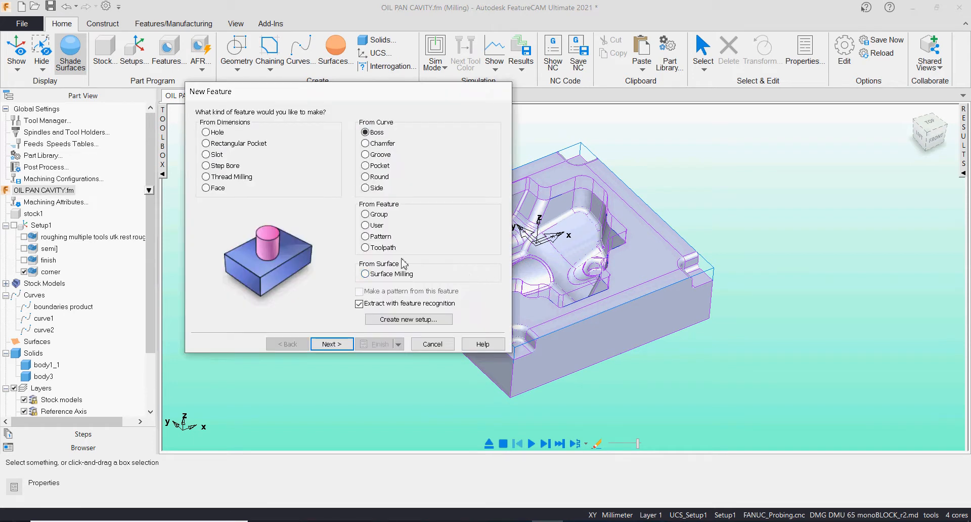
click(206, 188)
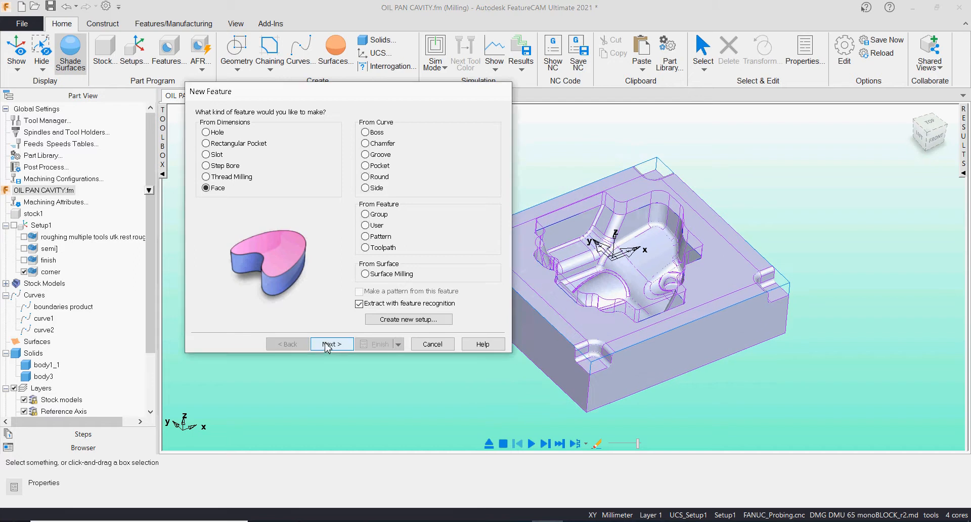
click(327, 345)
click(618, 345)
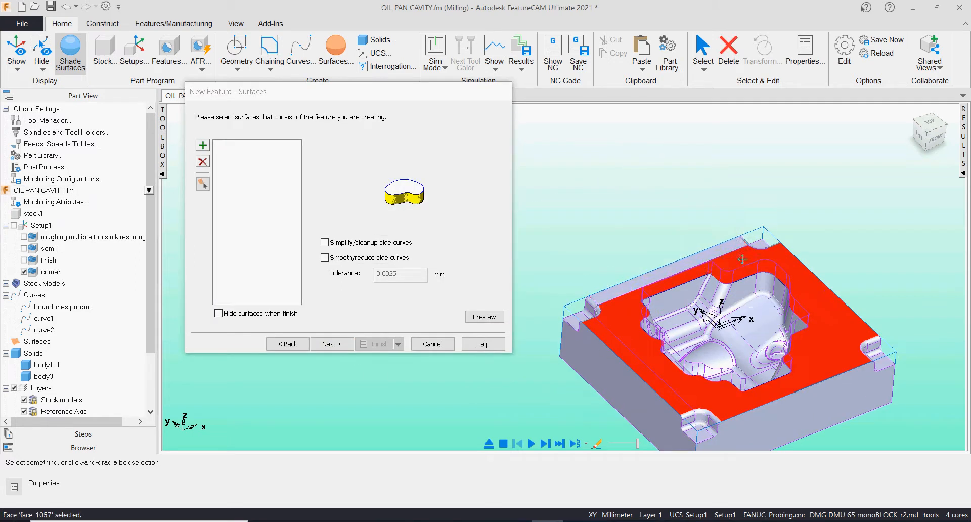
click(717, 248)
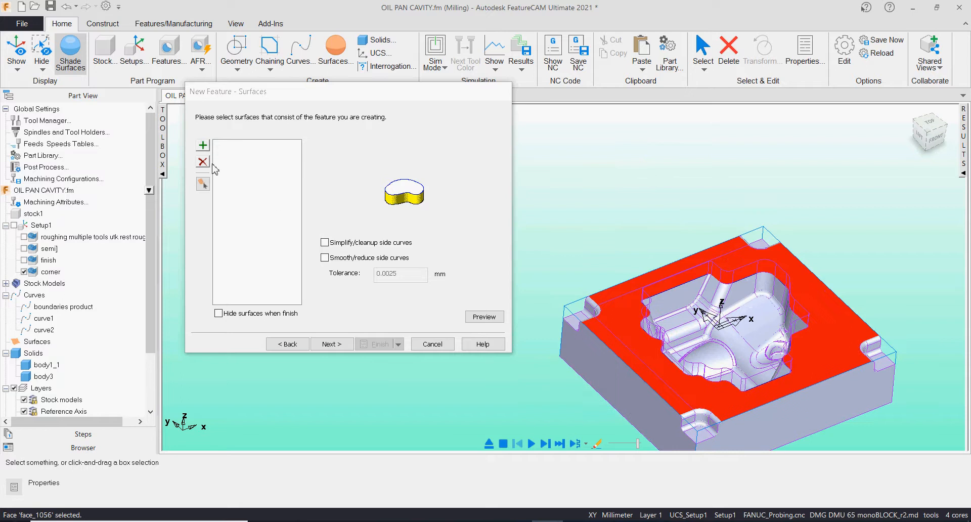
click(203, 146)
click(346, 348)
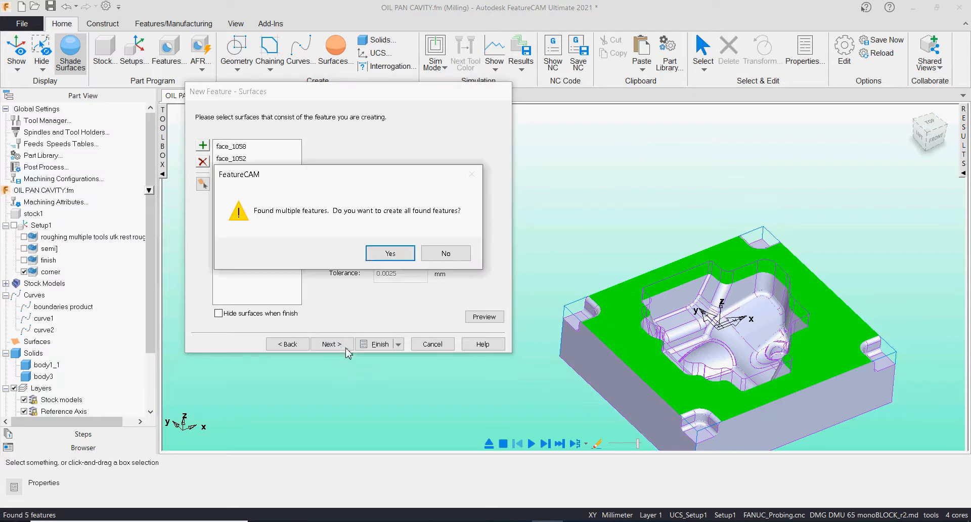
click(390, 253)
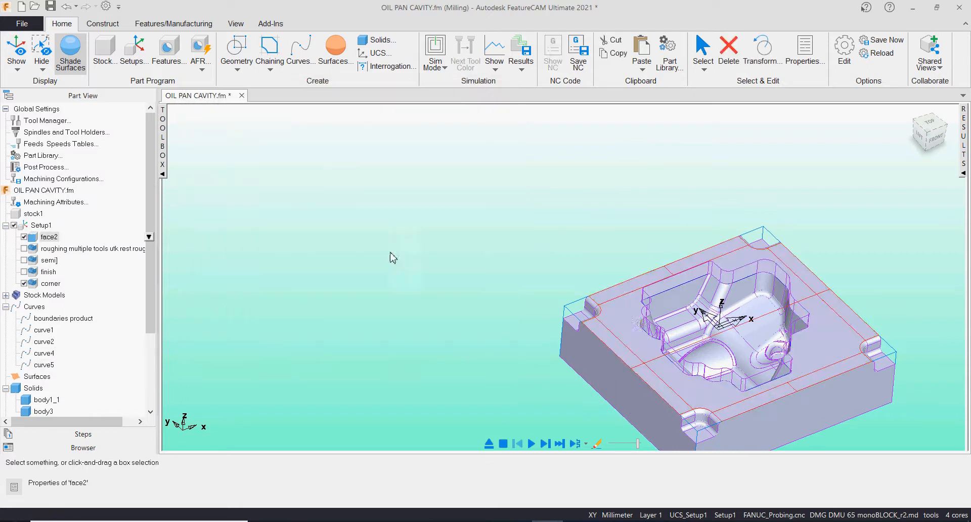
Move the new face feature below corner in Setup1's machining order and exclude the corner feature from machining
middle_drag(691, 393, 598, 344)
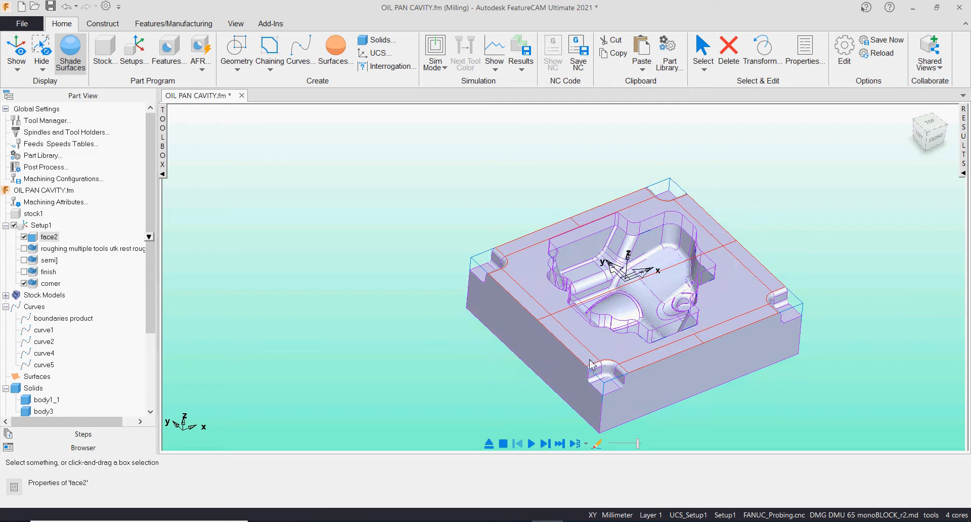
click(929, 123)
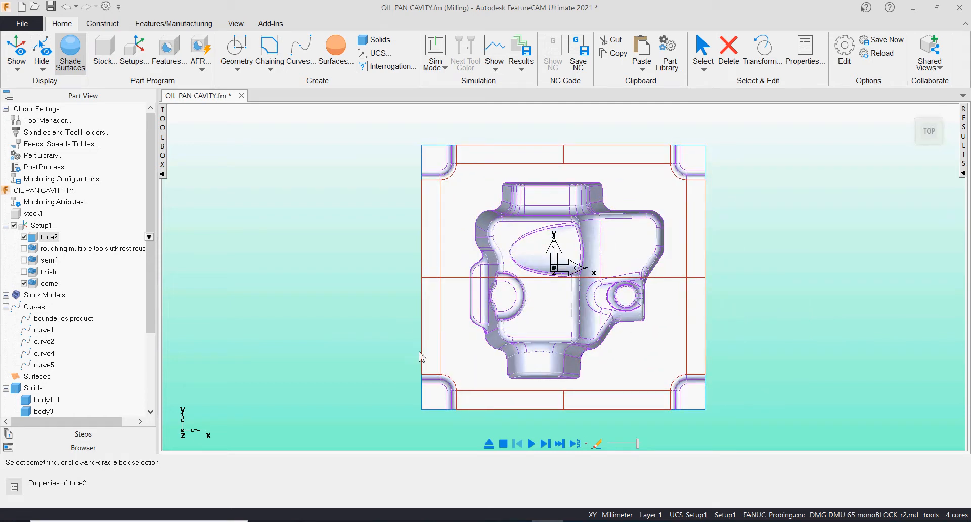
middle_drag(708, 284, 454, 313)
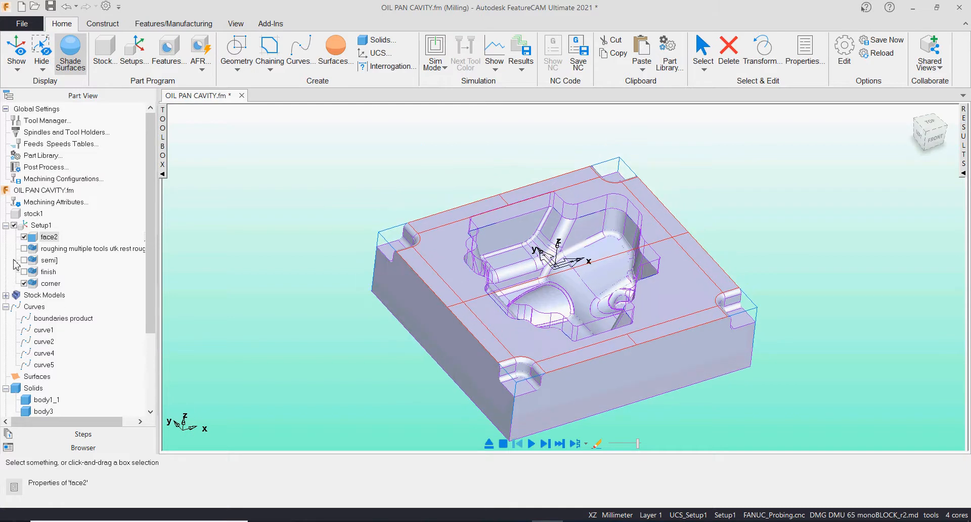
drag(47, 237, 35, 287)
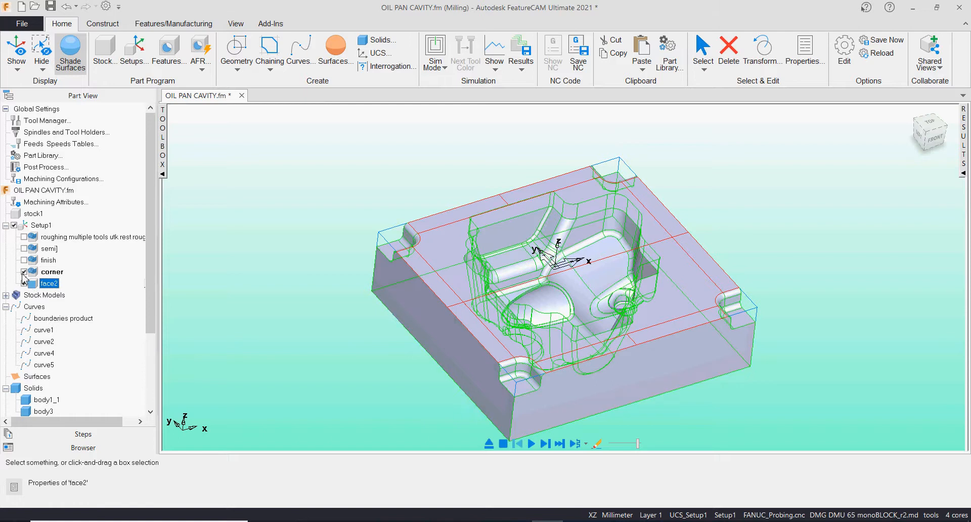
click(401, 184)
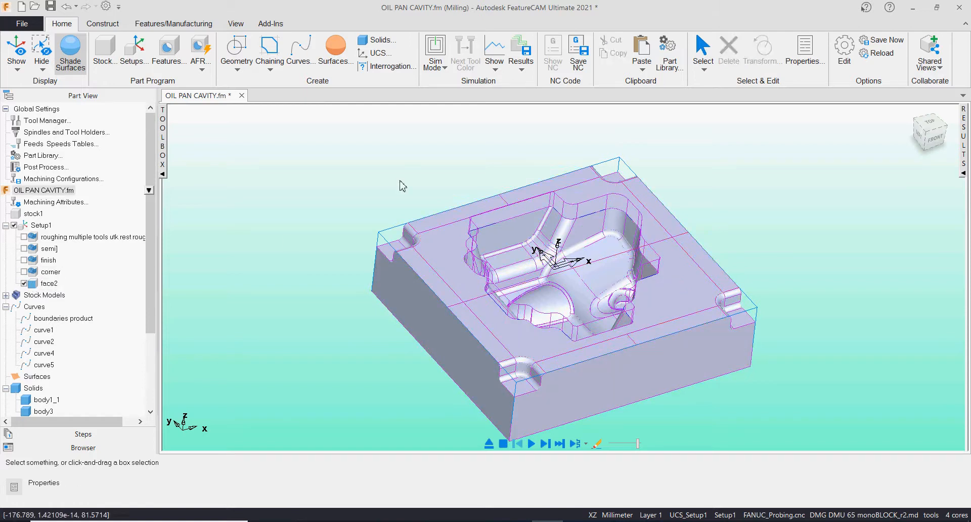
Run the solid simulation of the face feature on the machined block, inspect the faced surface and restart the simulation
click(435, 63)
click(454, 147)
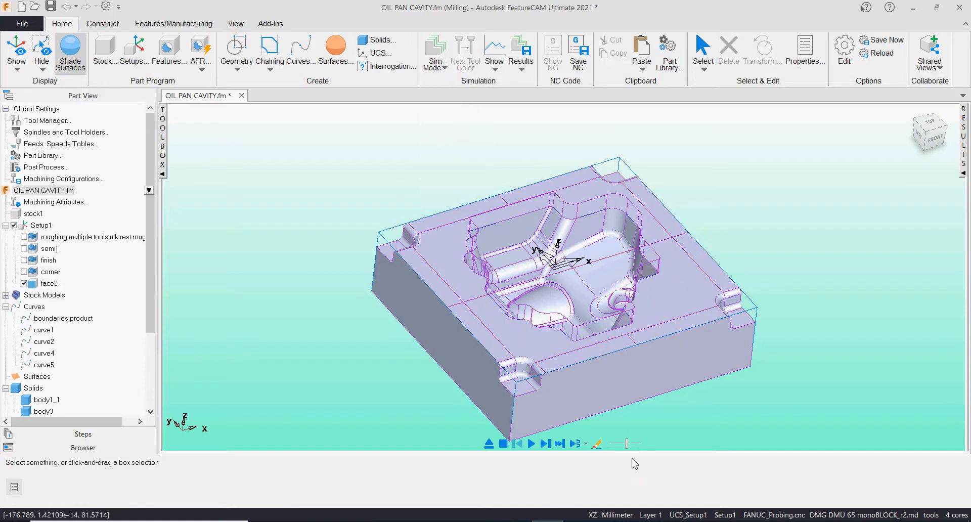
click(532, 444)
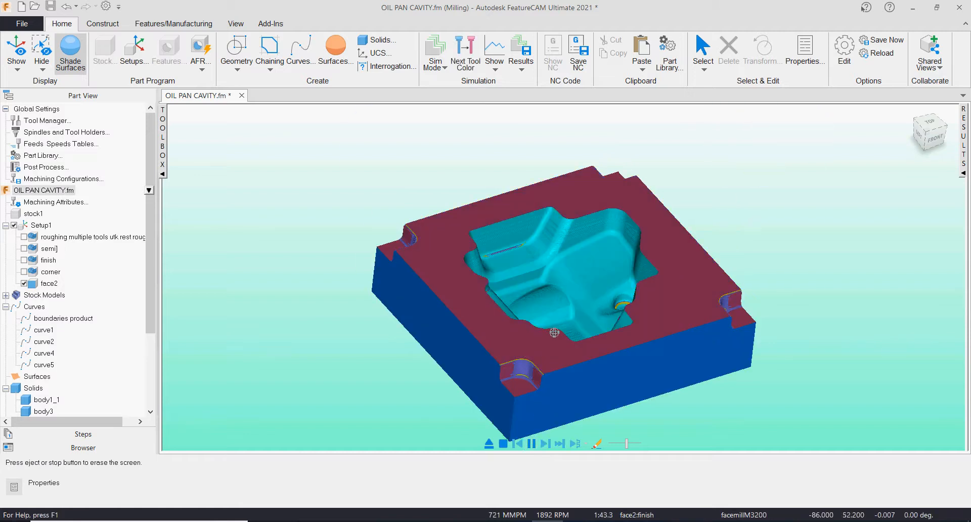
middle_drag(555, 333, 536, 404)
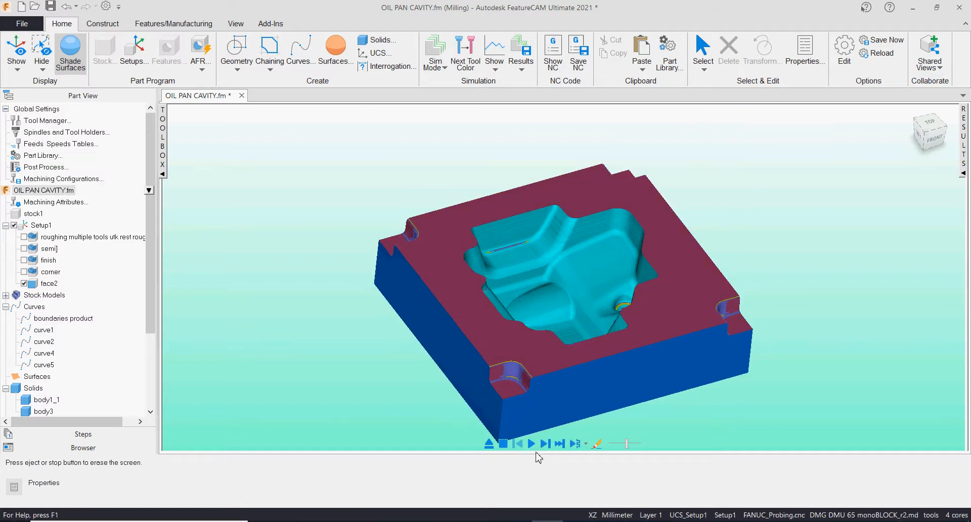
click(548, 444)
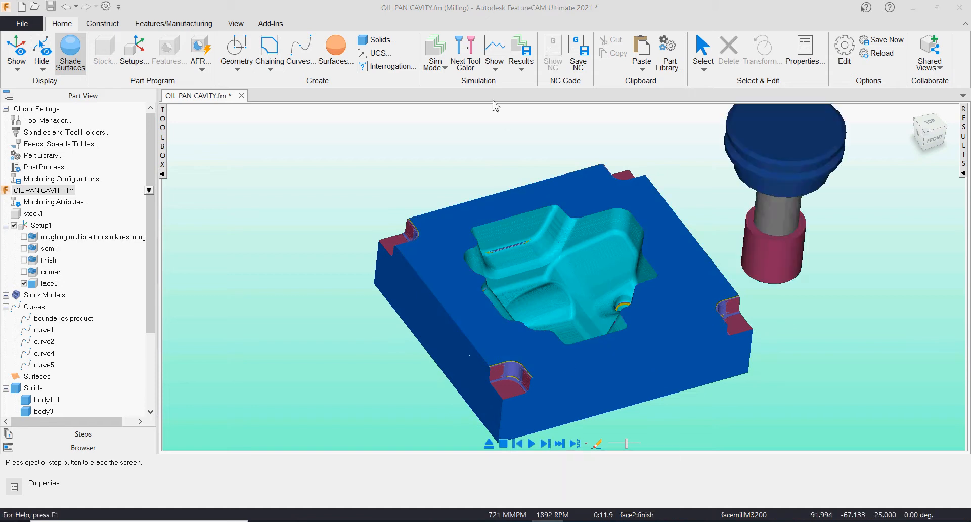
Change the simulation's tool color to yellow and replay the facing pass at an adjusted speed to inspect its coverage
click(468, 52)
click(470, 55)
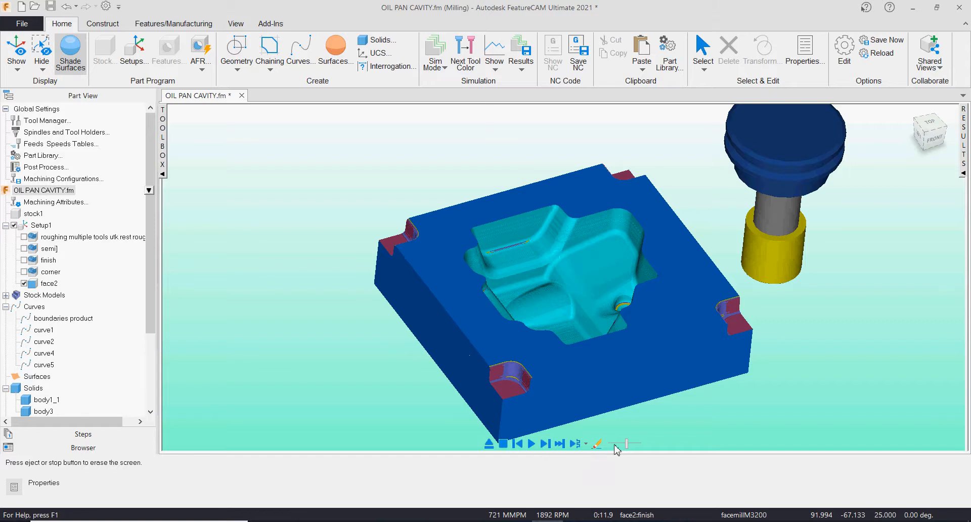
click(614, 445)
click(531, 444)
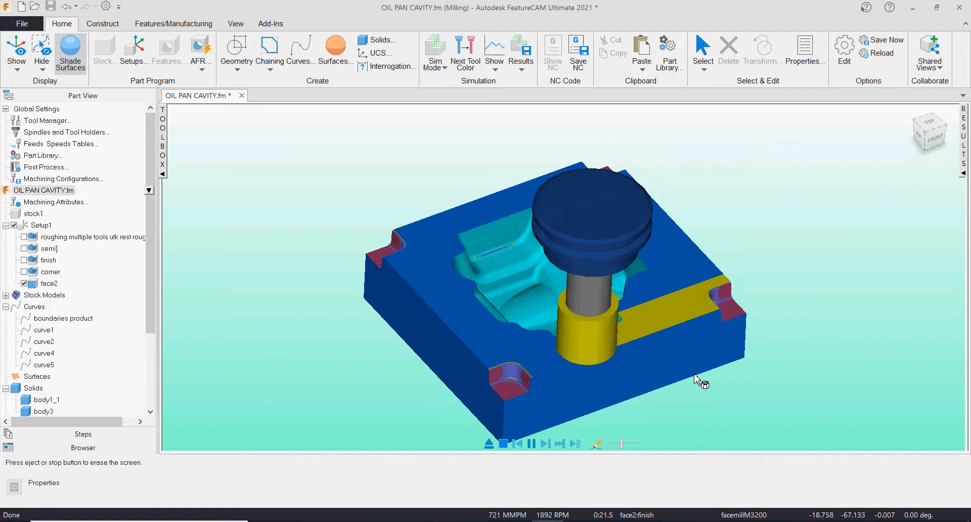
drag(623, 445, 626, 445)
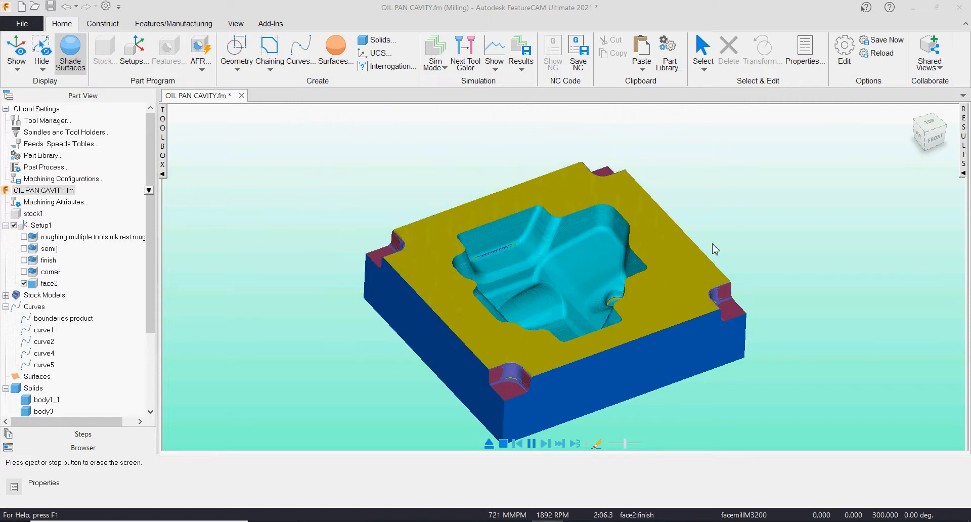
mouse_move(653, 344)
middle_down()
mouse_move(645, 354)
mouse_move(646, 343)
middle_up()
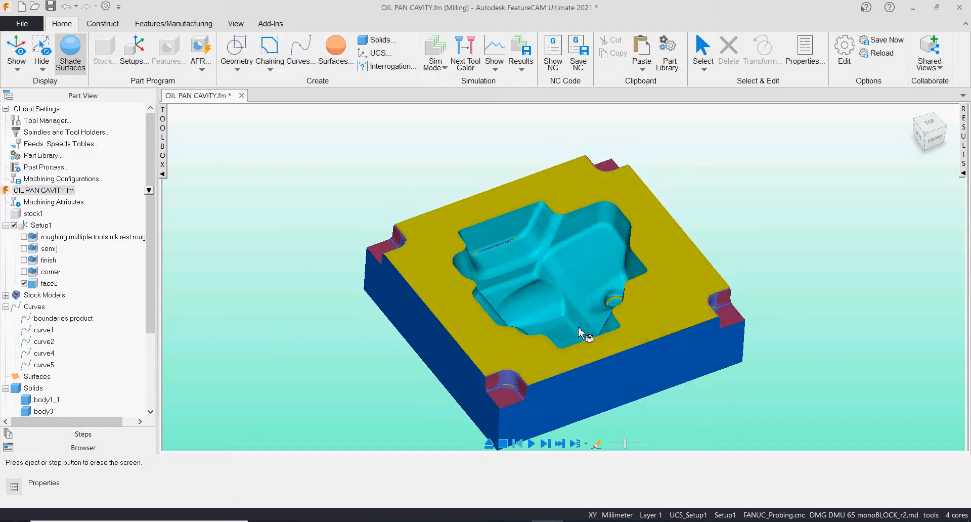
Store the face feature's simulation result and stop the simulation
click(521, 59)
click(540, 117)
click(503, 444)
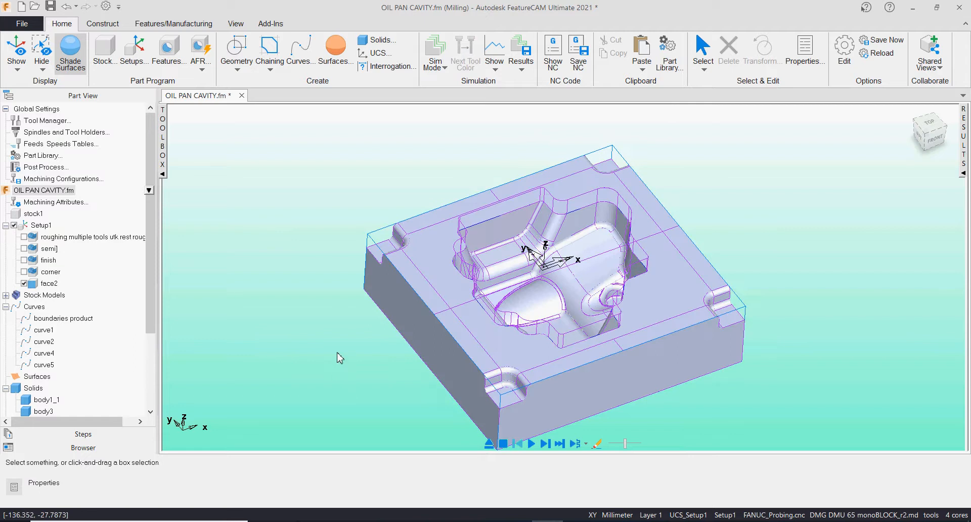
Start a new Surface Milling feature for the block's corner notches and proceed to its part surface selection
scroll(324, 273, up, 4)
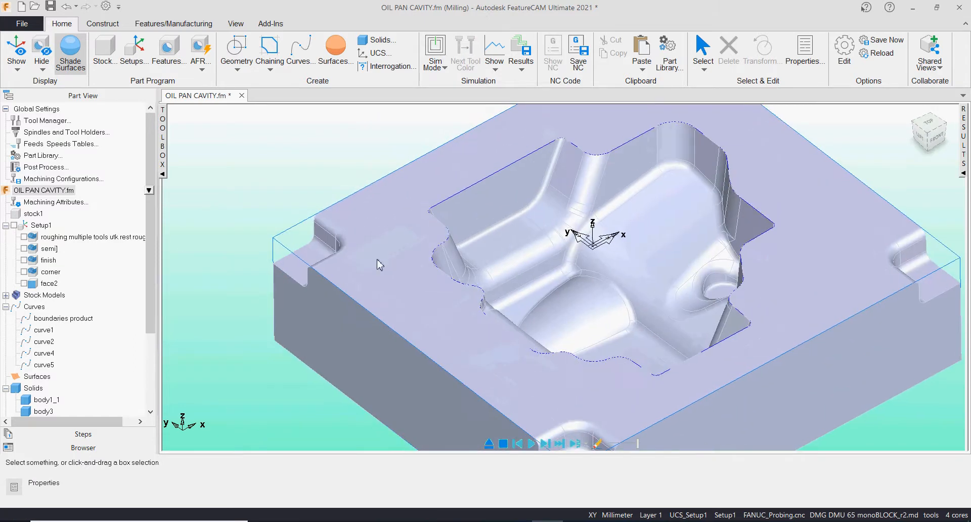
click(329, 234)
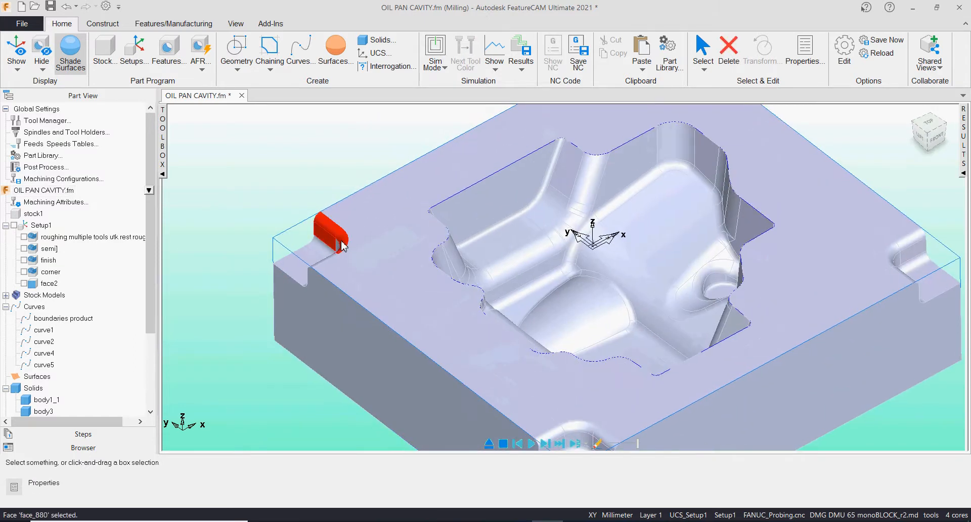
key(Delete)
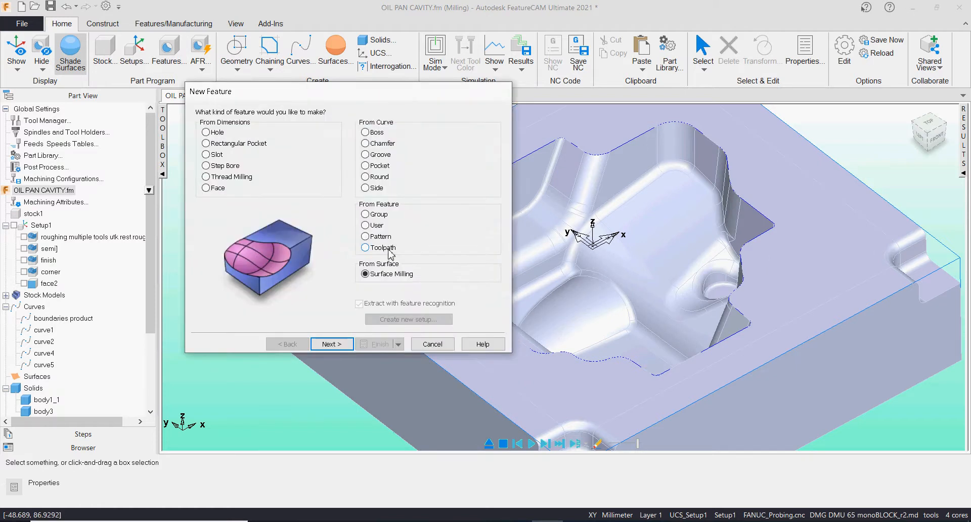
key(Return)
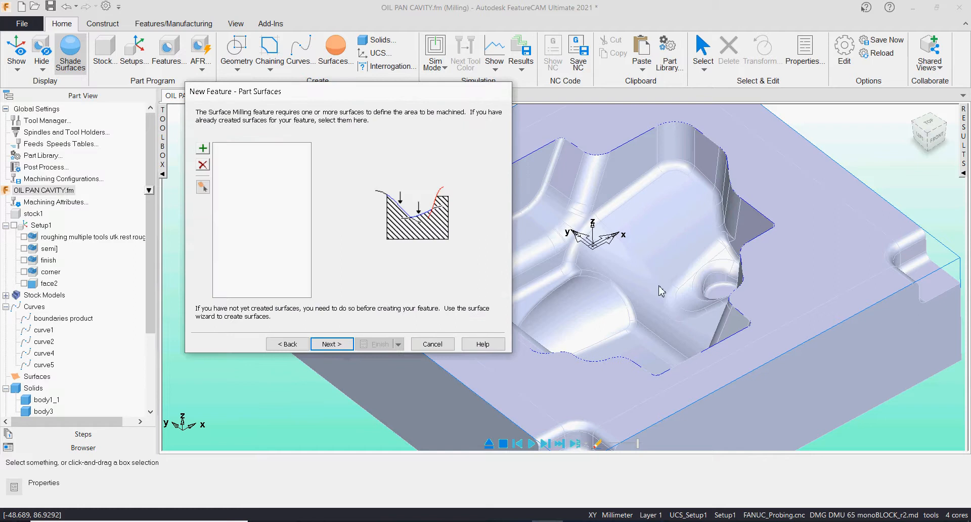
Add the faces of the two corner notches on the block's positive X side as part surfaces
click(935, 137)
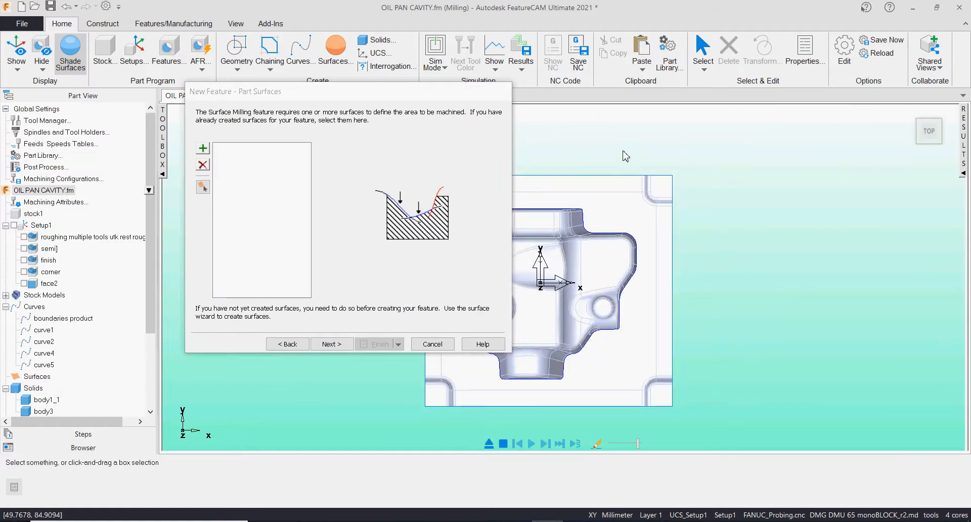
drag(624, 151, 699, 225)
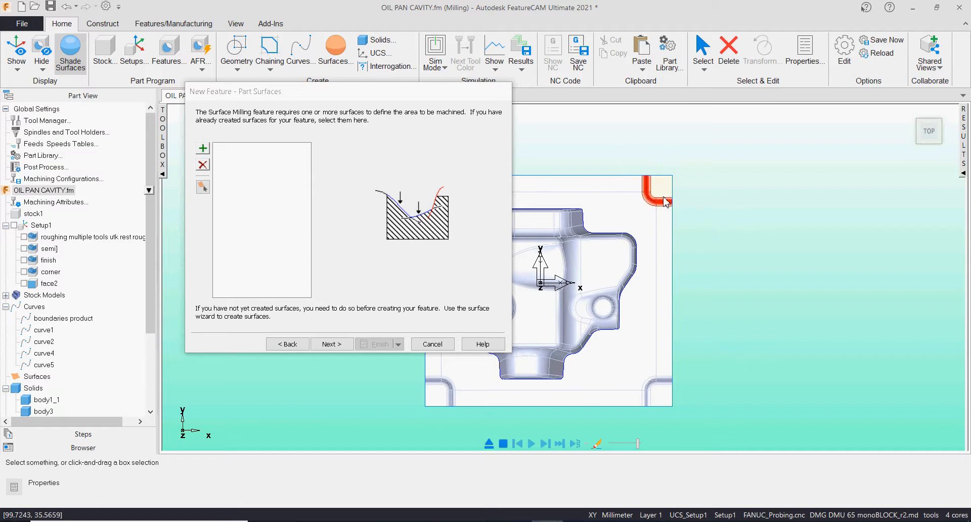
scroll(666, 202, up, 5)
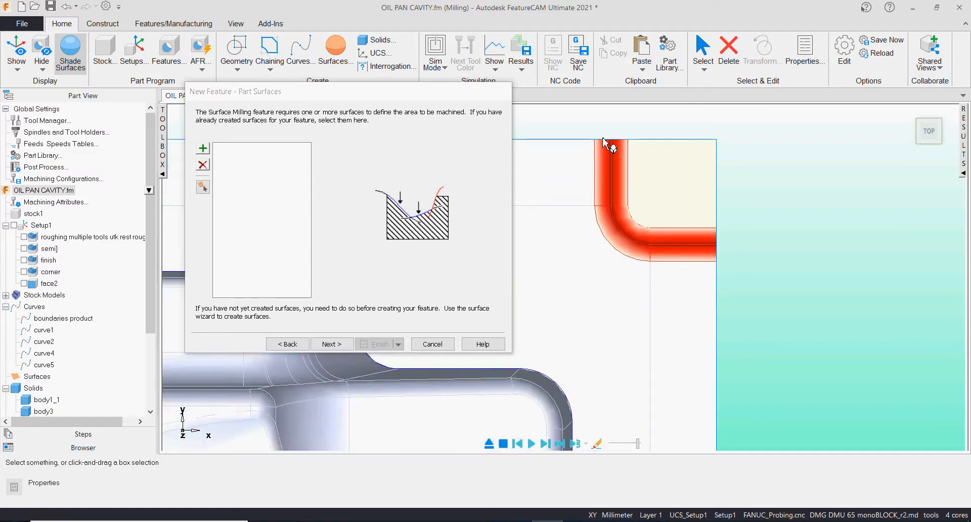
click(203, 148)
scroll(693, 210, down, 5)
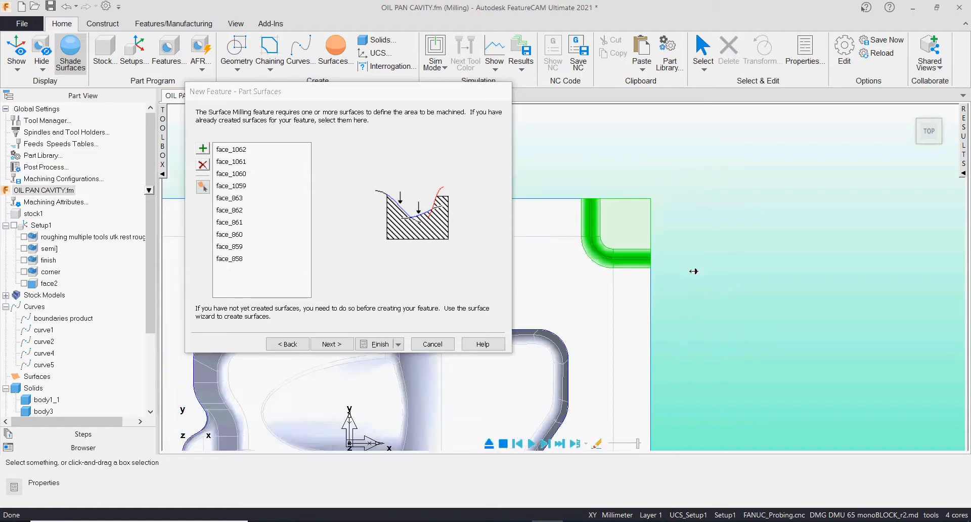
click(678, 265)
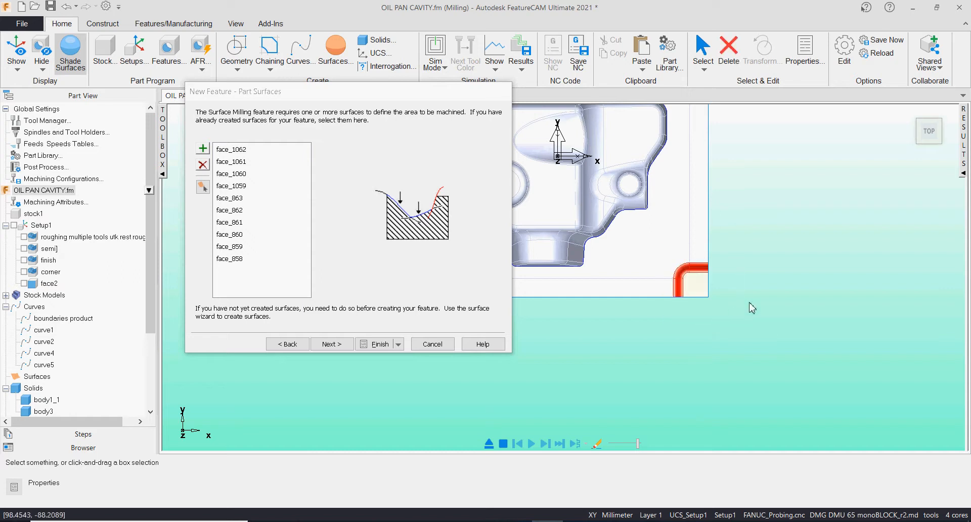
click(203, 148)
Add the faces of the two corner notches on the block's negative X side as part surfaces
middle_drag(581, 193, 757, 182)
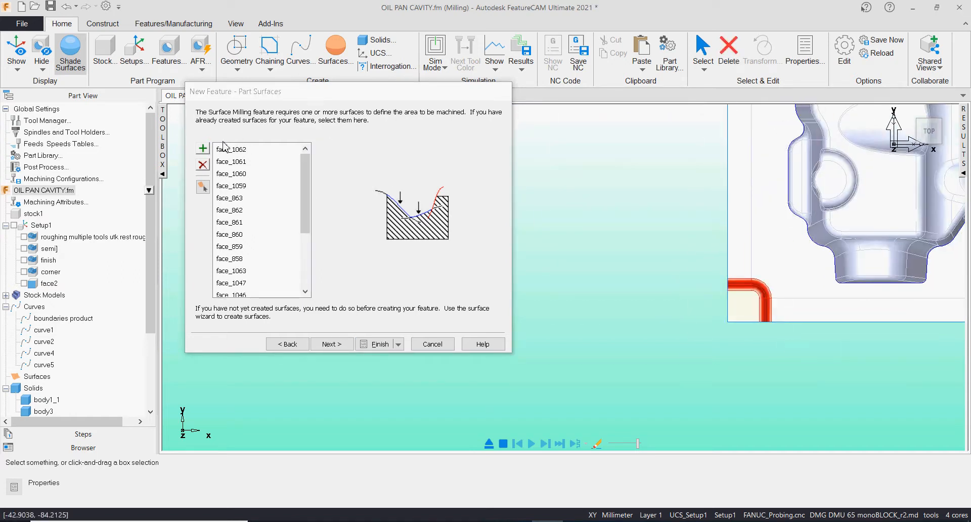
click(202, 149)
middle_drag(592, 107, 491, 316)
drag(576, 165, 688, 289)
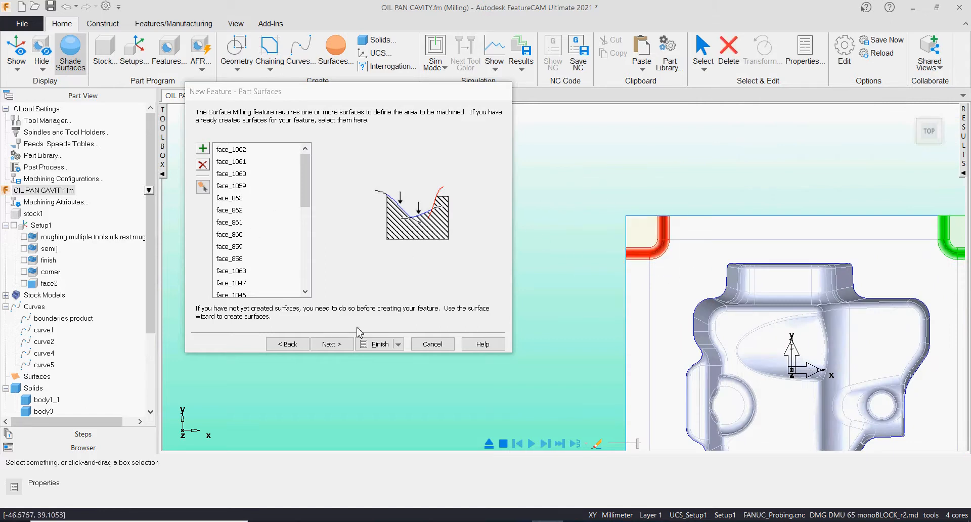
click(203, 149)
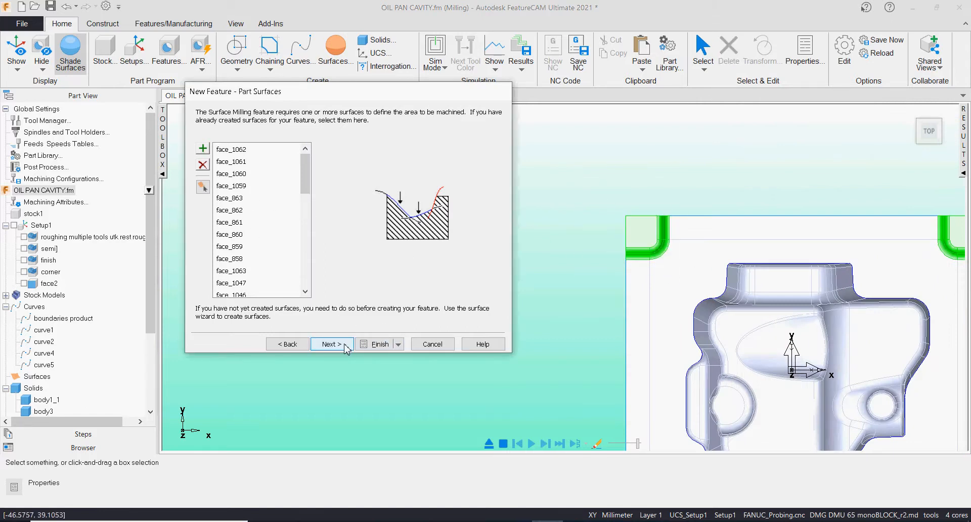
Accept the notch surfaces and use a single operation for the surface milling feature, proceeding to the strategy choice
click(334, 344)
click(268, 158)
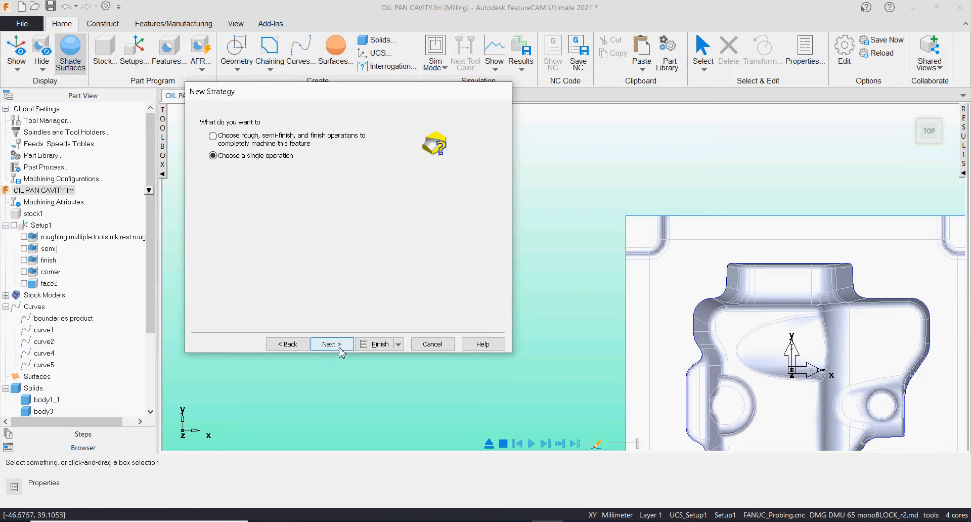
click(337, 345)
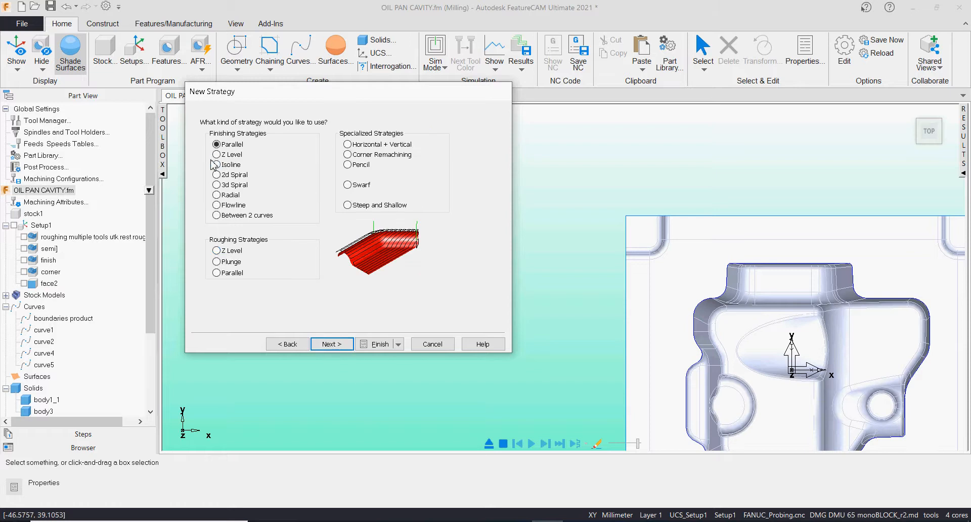
Use the Z Level finishing strategy for the corner notches with interleaved spiral paths and continuous spiral enabled
click(216, 154)
click(331, 344)
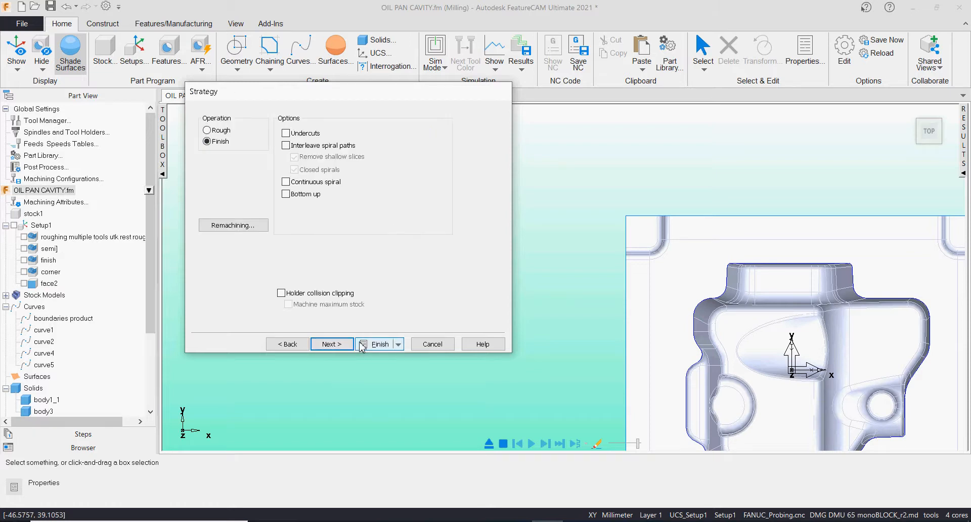
click(291, 147)
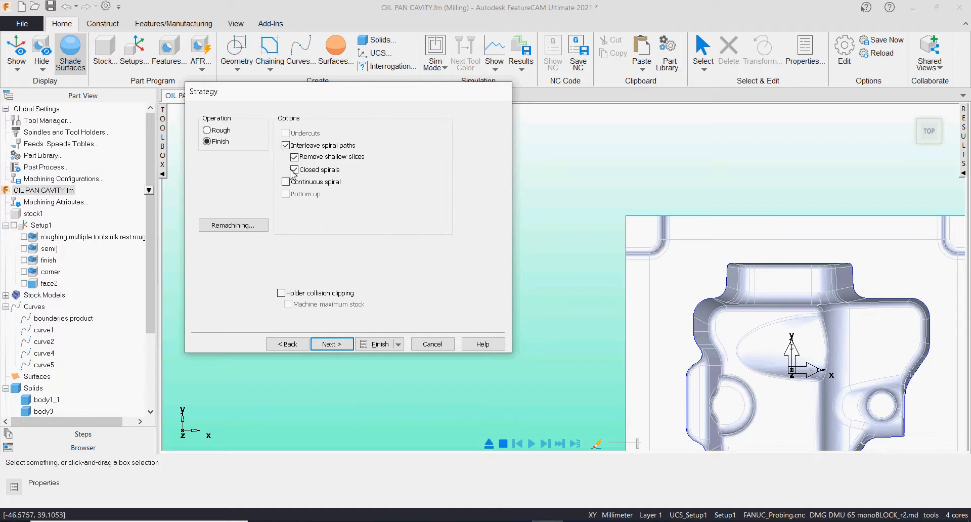
click(330, 345)
click(334, 345)
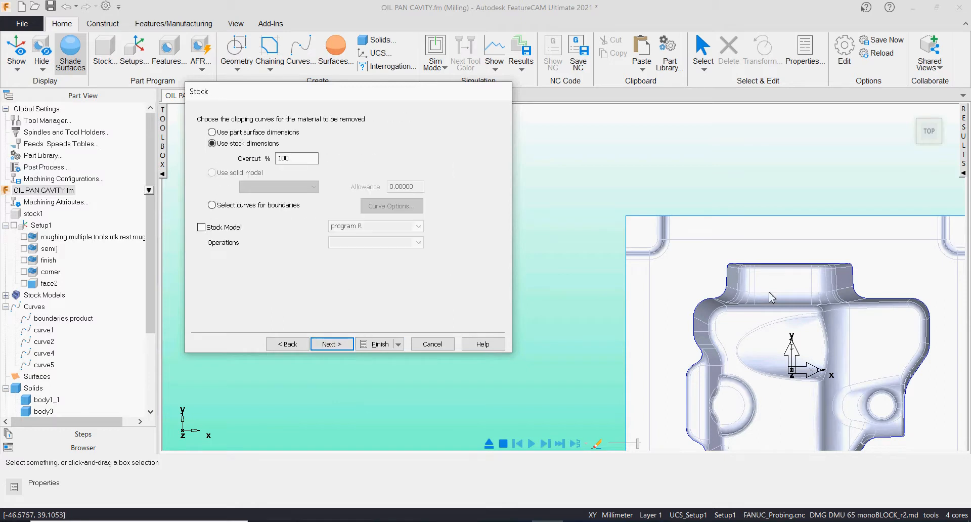
Limit the material to be removed to the part surface dimensions and proceed to the operations list
middle_drag(769, 299, 812, 320)
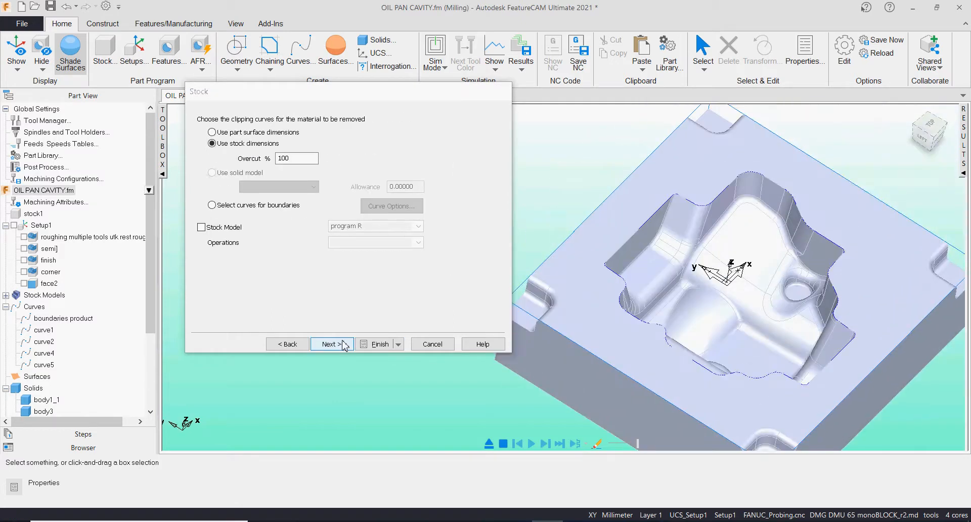
click(324, 346)
click(305, 343)
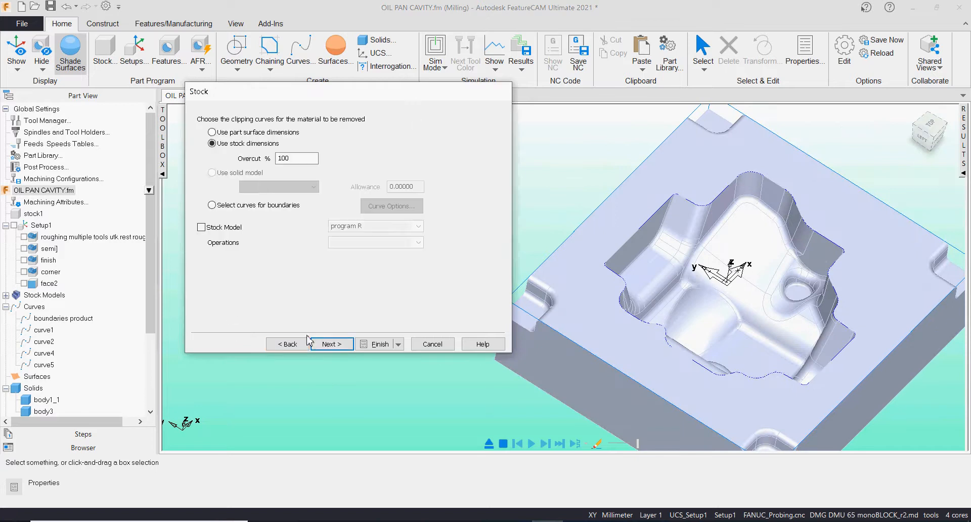
click(249, 133)
click(340, 341)
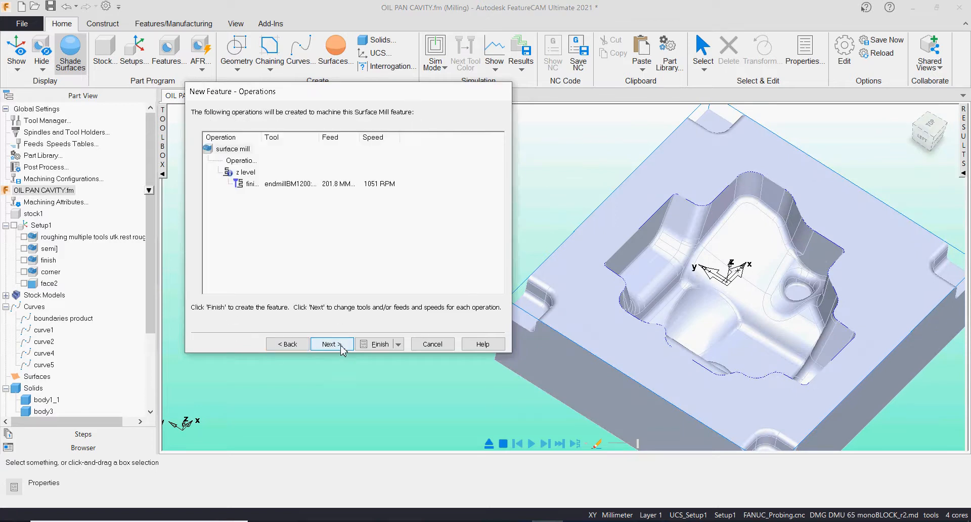
Start a search for another tool for the Z level finish operation and look through the ball end endmills
click(345, 349)
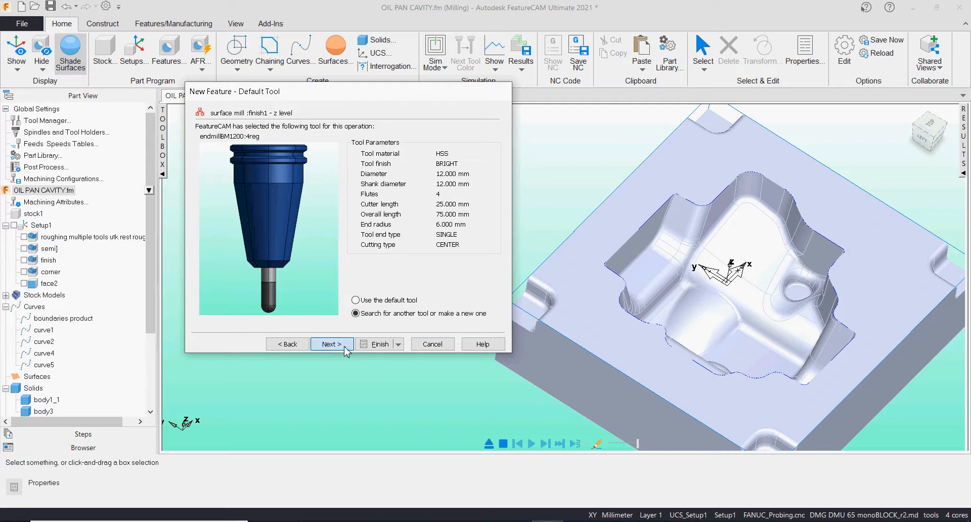
click(342, 346)
middle_drag(637, 308, 682, 250)
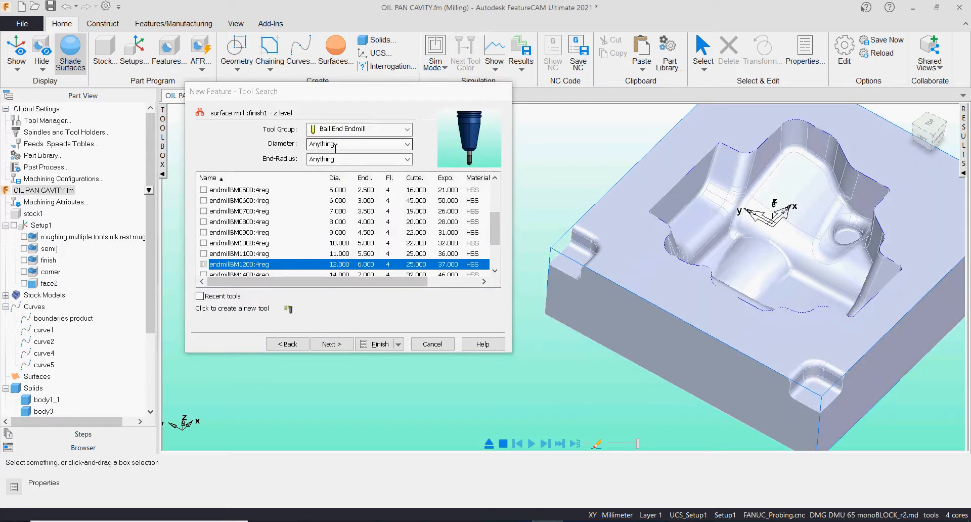
click(348, 132)
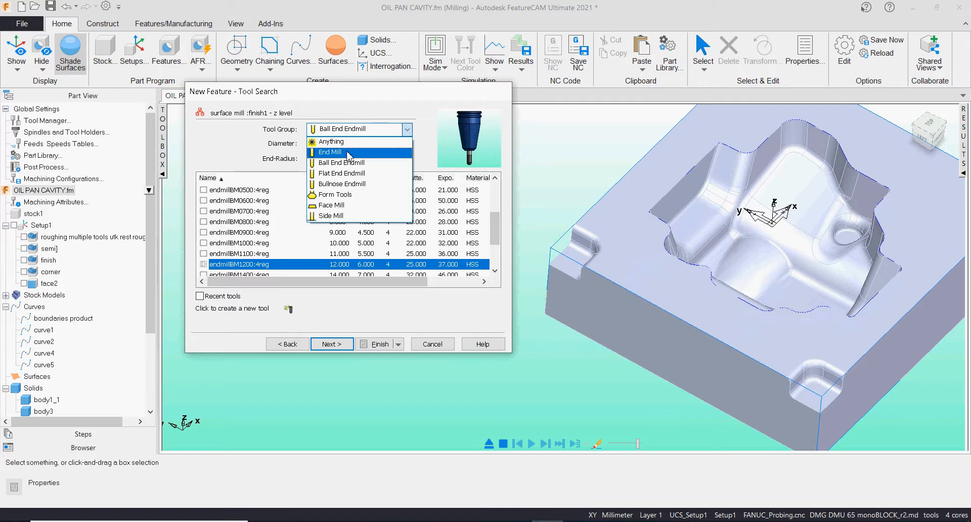
click(352, 166)
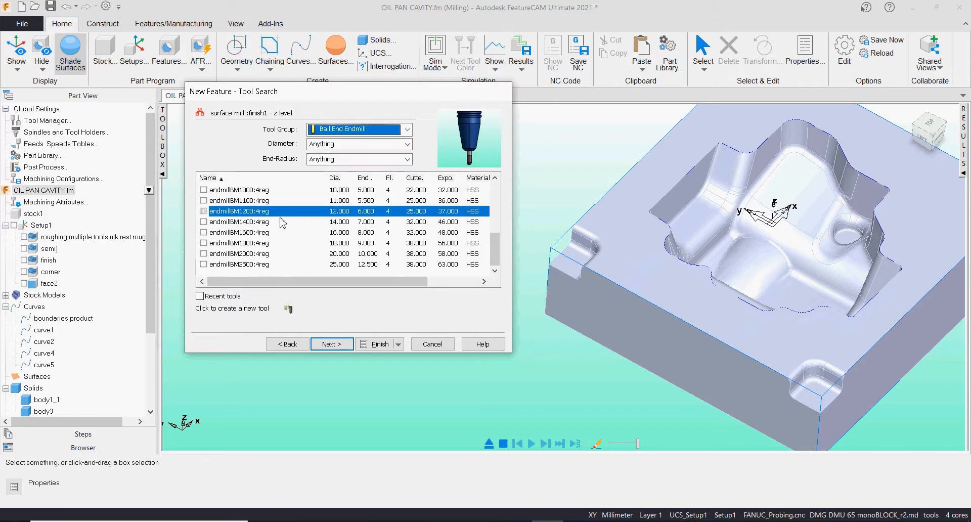
scroll(286, 223, up, 5)
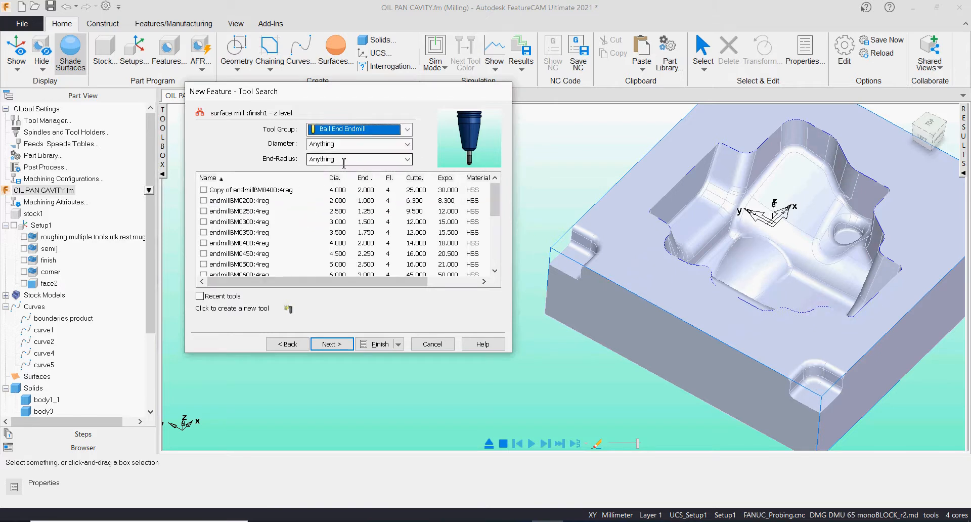
Filter tools of any group to 10 mm diameter and assign endmil10r2 to the Z level finish operation
click(354, 129)
click(346, 140)
key(Tab)
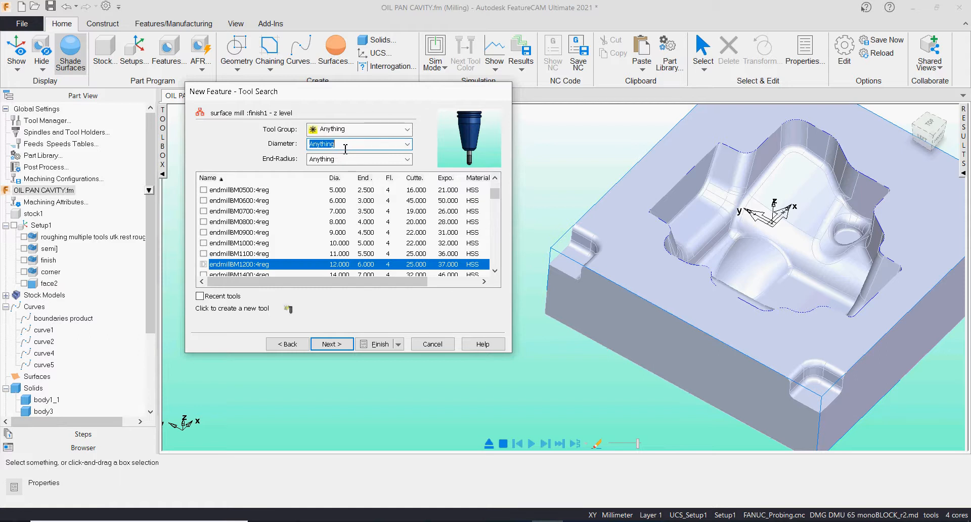
text(10)
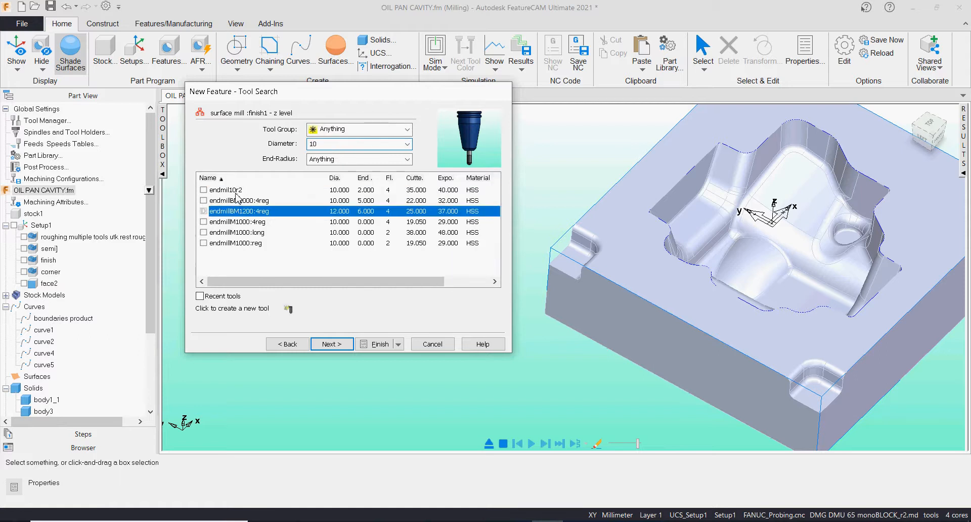
click(213, 190)
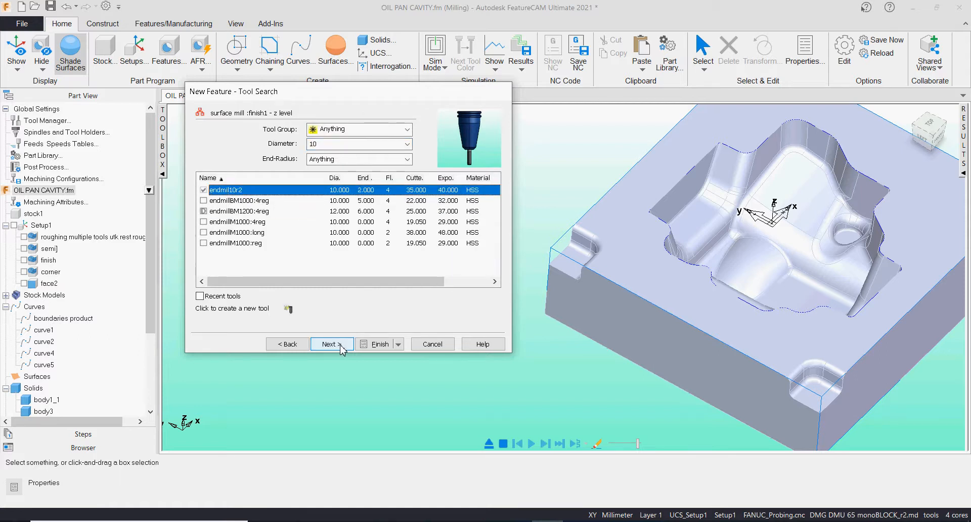
click(332, 344)
click(331, 344)
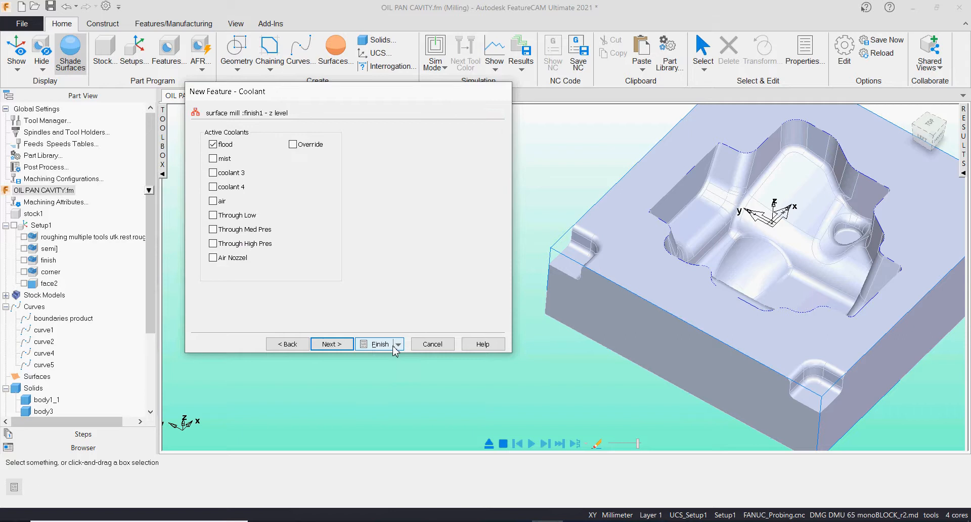
Create the notch surface milling feature, open its properties and review the Z level strategy, edge and stock settings
click(399, 344)
click(400, 375)
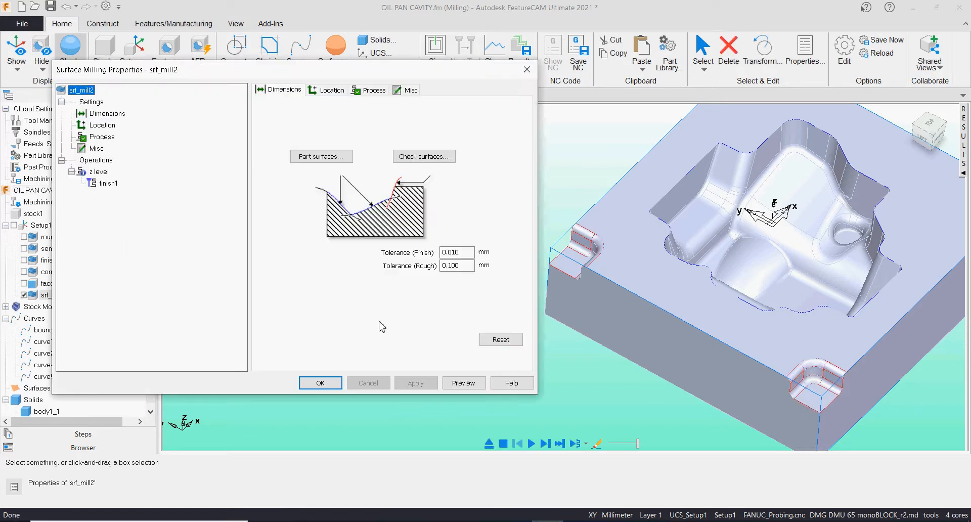
click(101, 172)
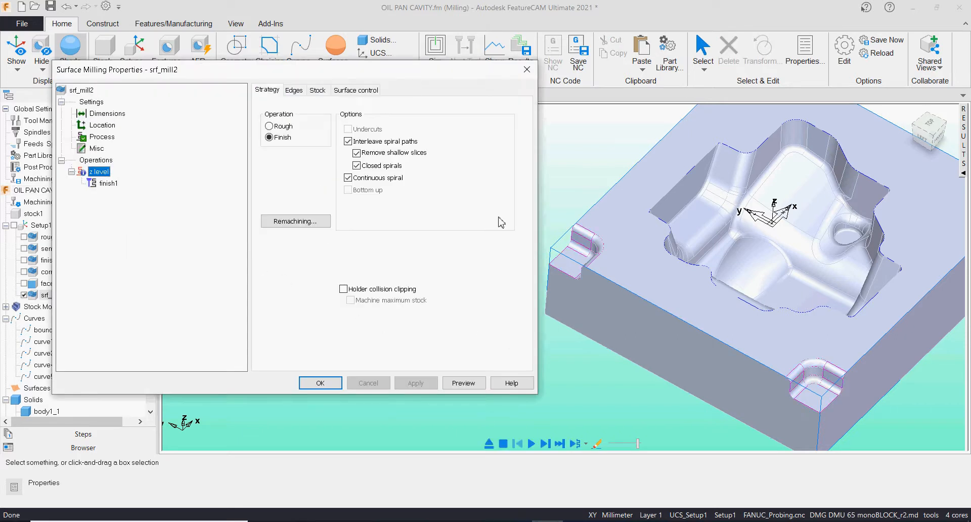
middle_drag(691, 270, 678, 264)
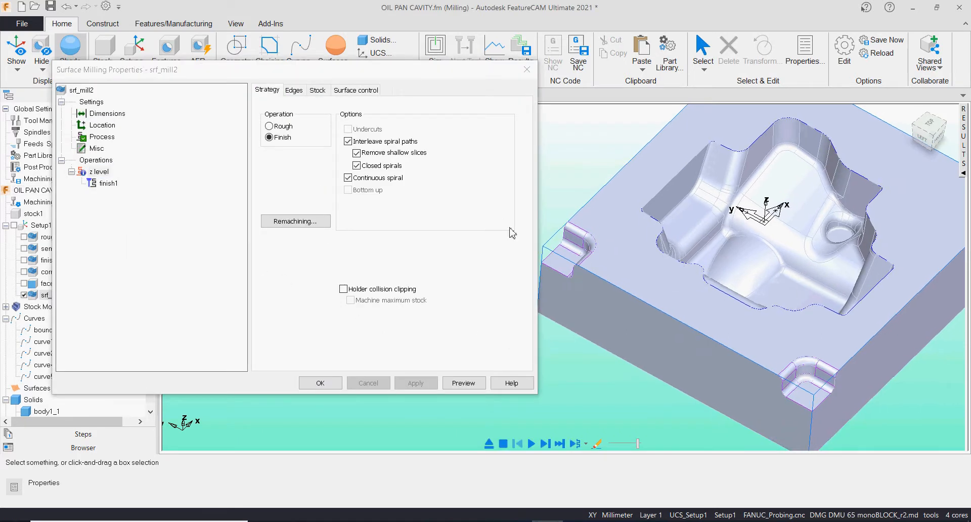
click(294, 91)
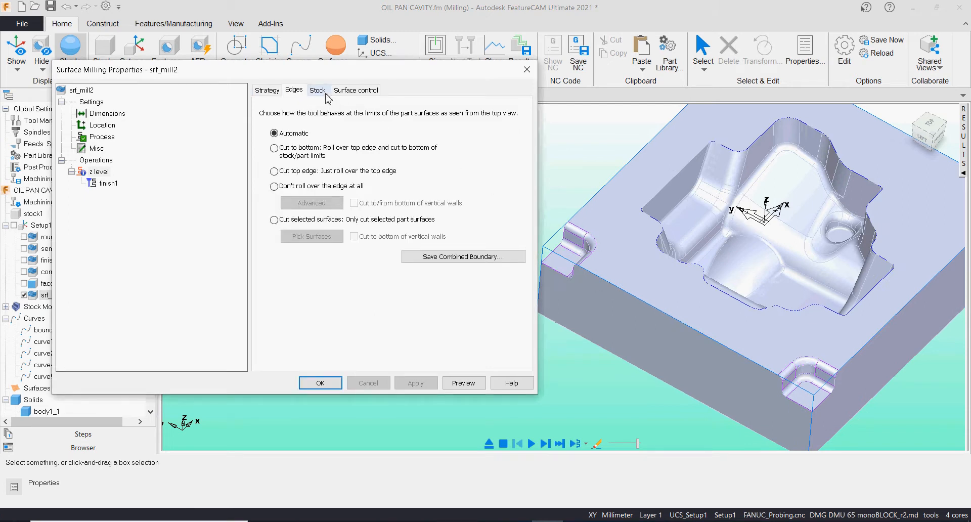
click(319, 91)
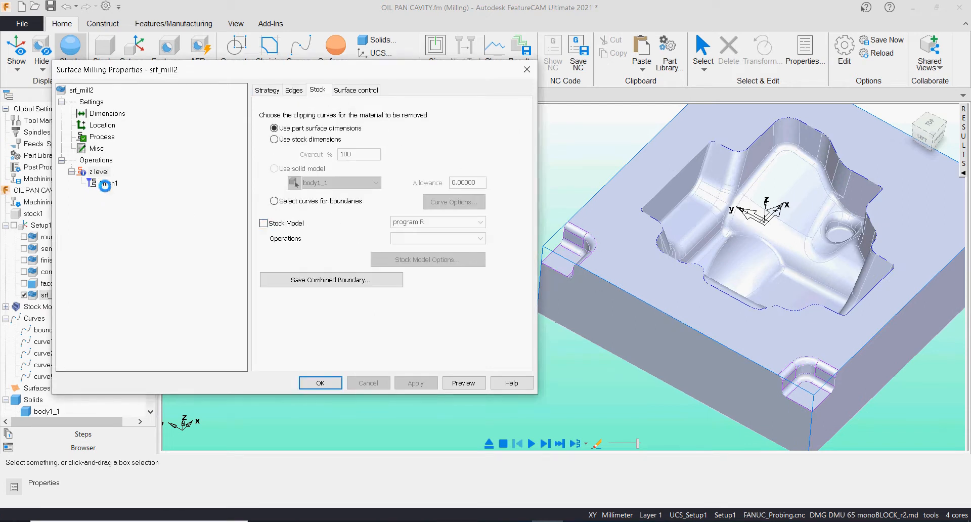
Set the finish operation's Z increment to 0.3 mm
click(105, 183)
click(387, 90)
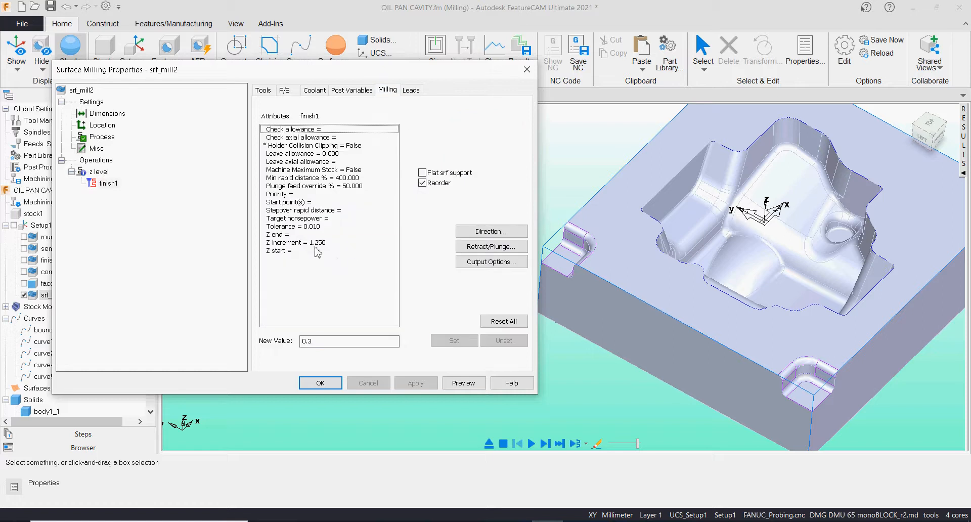
click(317, 243)
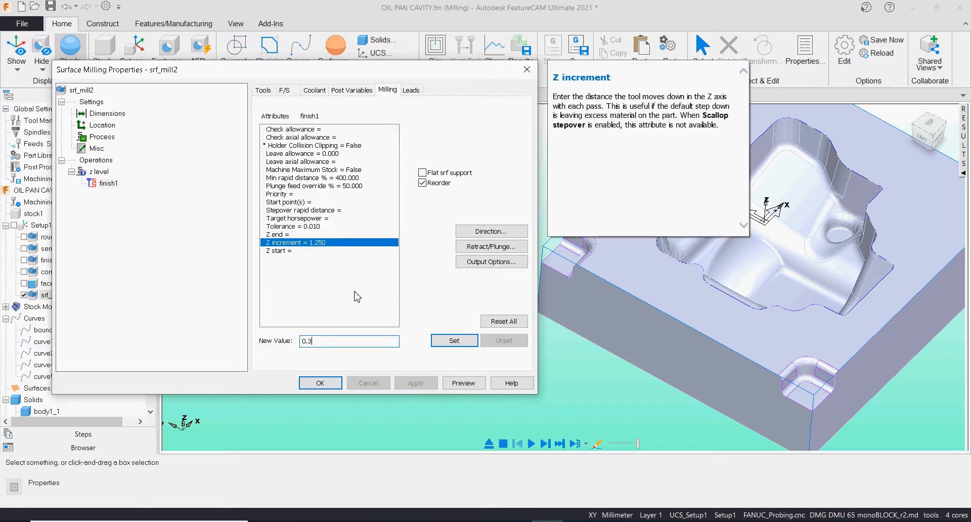
click(454, 341)
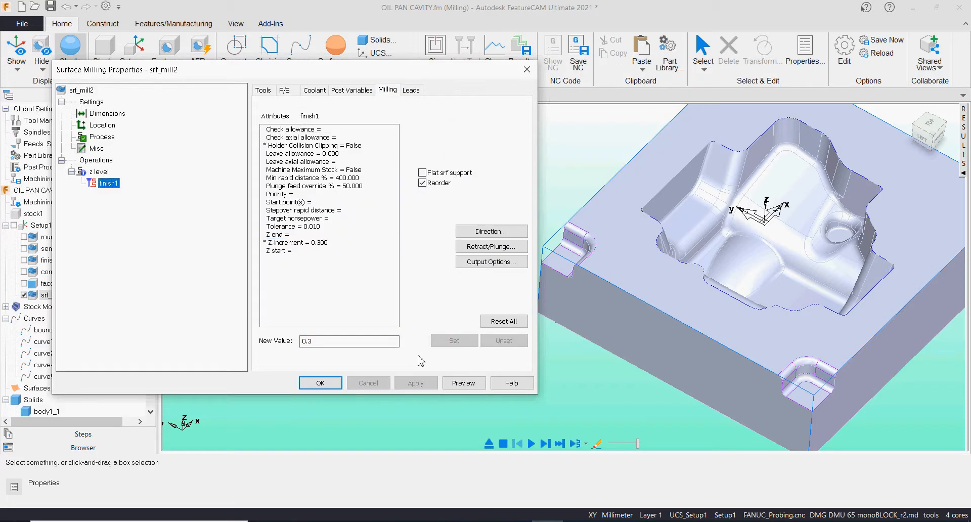
Check the finish operation's tolerance and its retract and plunge settings, and accept the feature properties
click(318, 228)
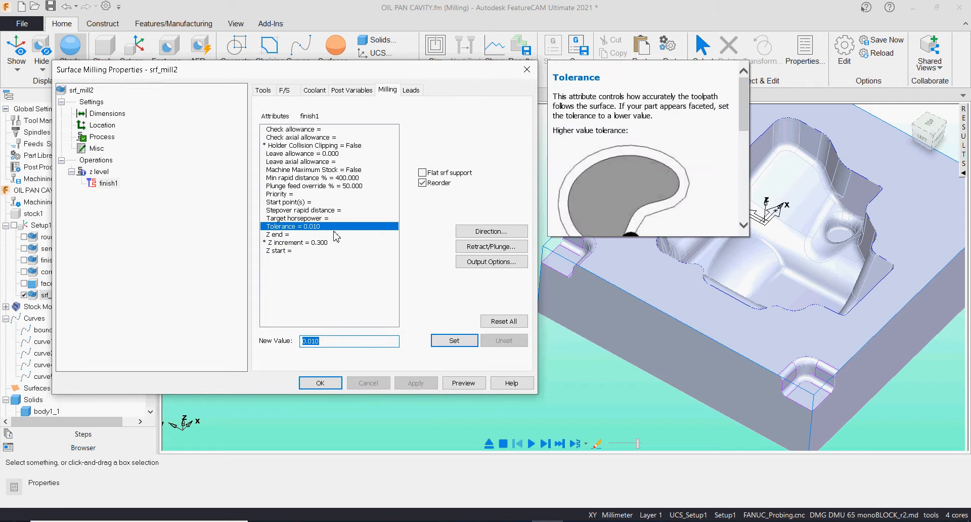
click(491, 246)
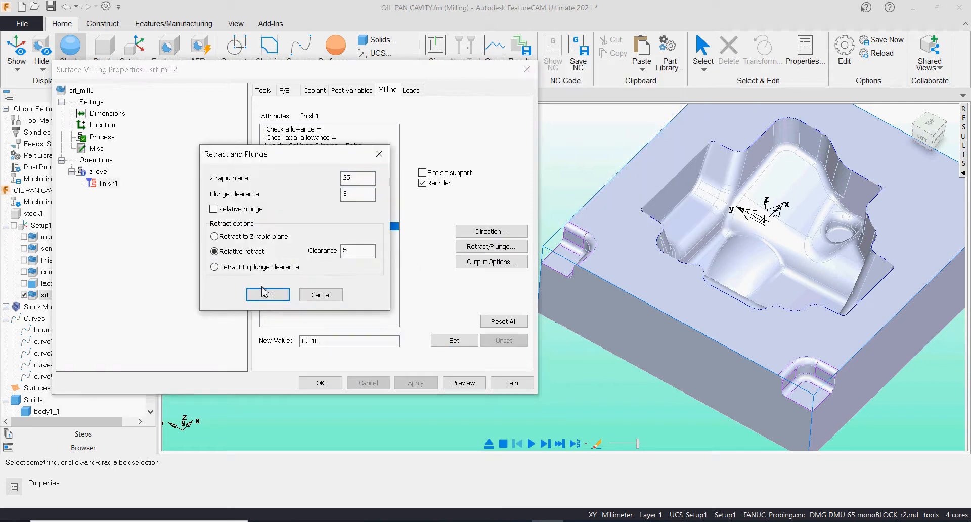
click(267, 295)
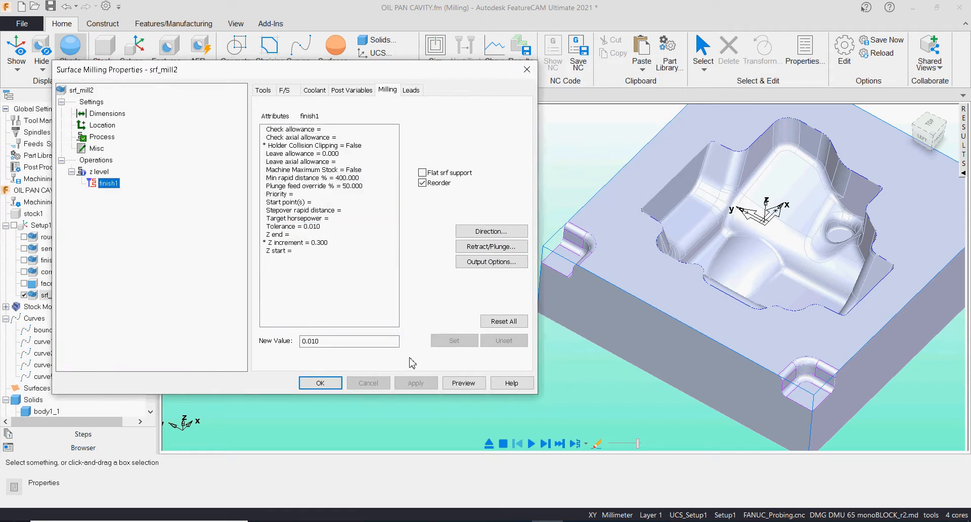
click(321, 383)
Run the centerline simulation of the notch milling feature and inspect its toolpaths at the four corners
middle_drag(585, 321, 496, 352)
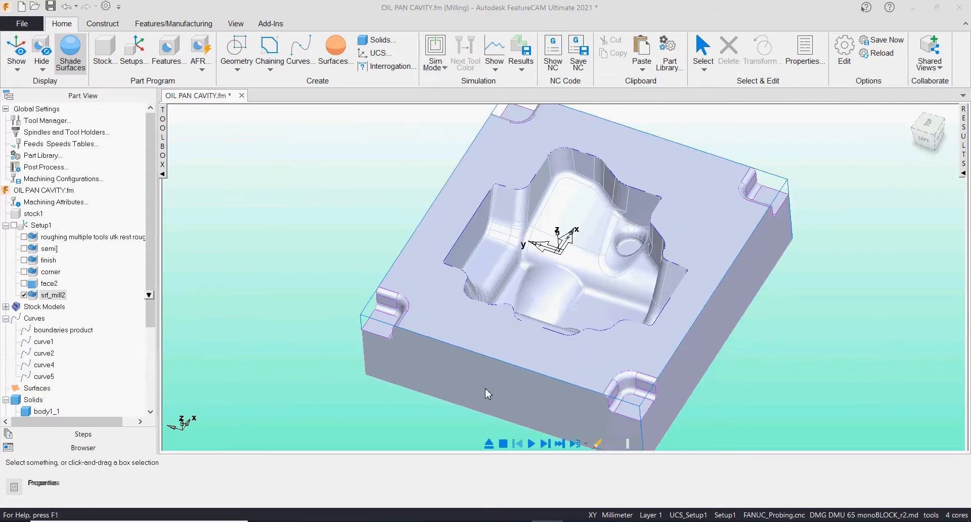
click(531, 443)
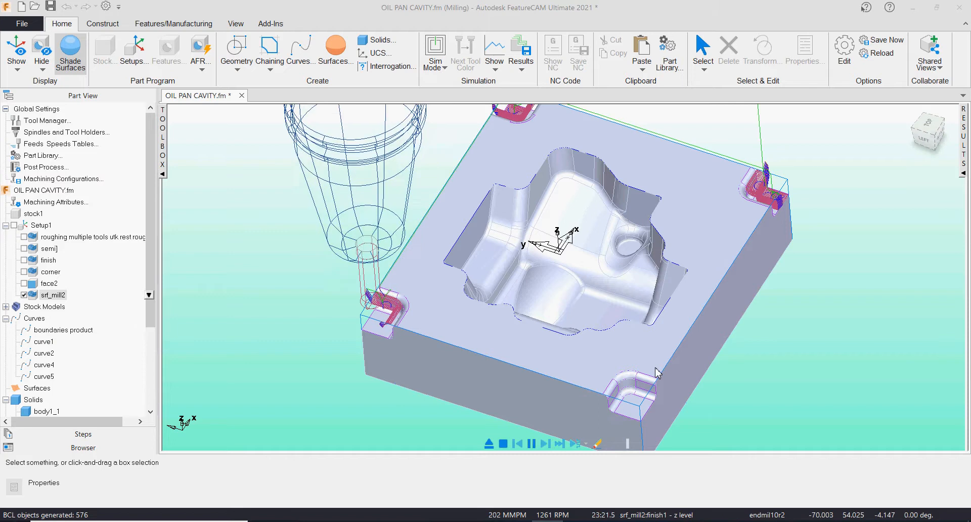
scroll(607, 314, up, 8)
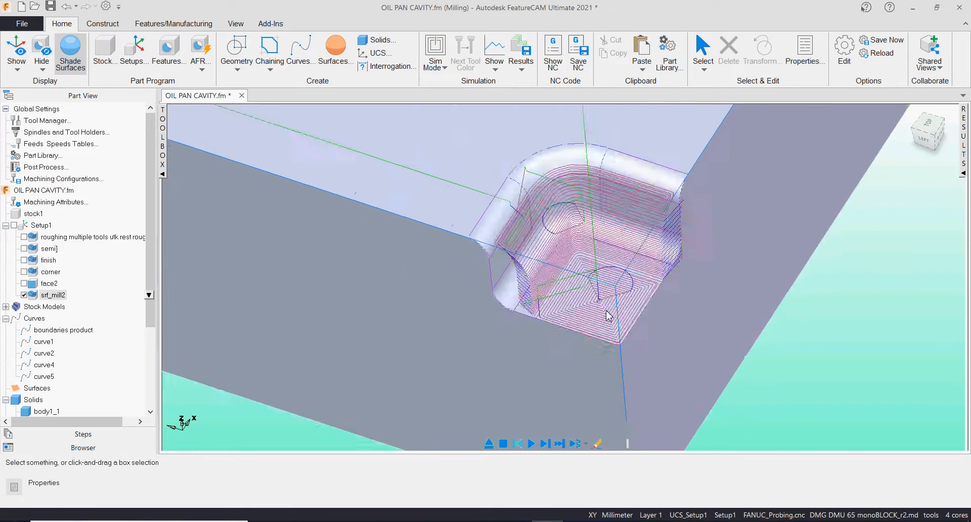
scroll(686, 344, down, 8)
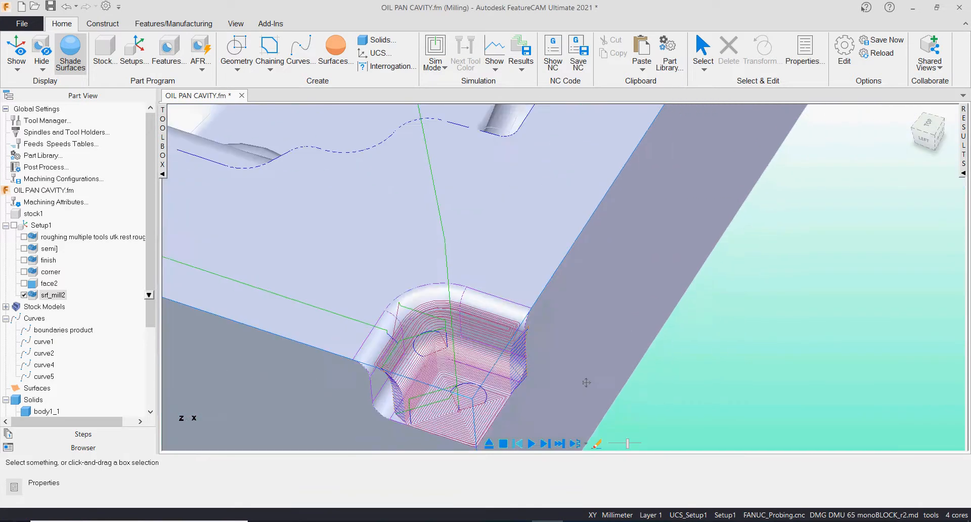
middle_drag(687, 344, 733, 299)
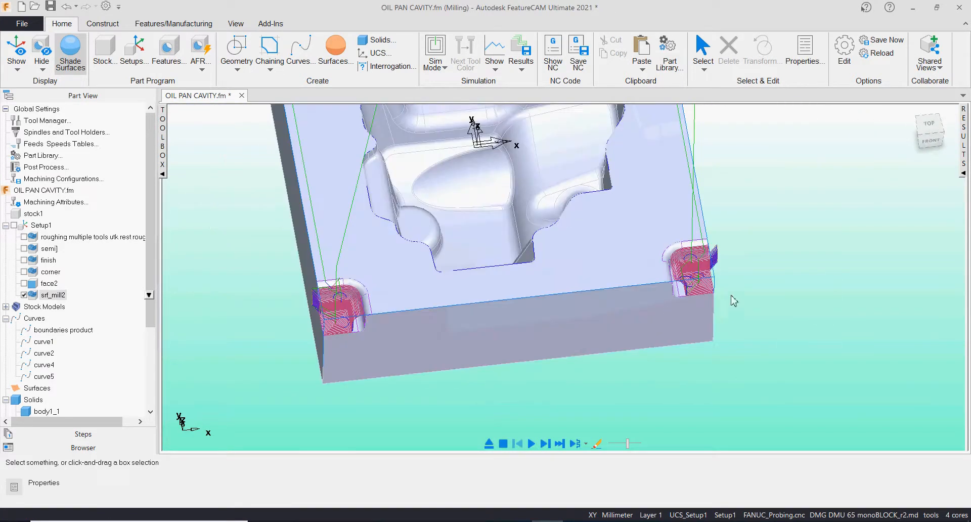
scroll(619, 234, up, 5)
scroll(644, 228, down, 8)
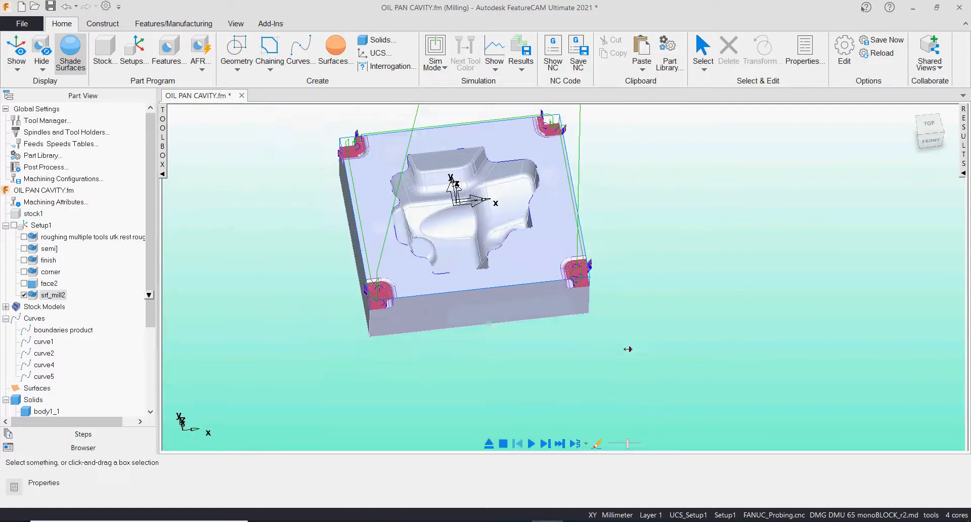
middle_drag(626, 350, 705, 379)
Simulate the notch milling operation in 3D mode and set a new simulation tool color
click(435, 65)
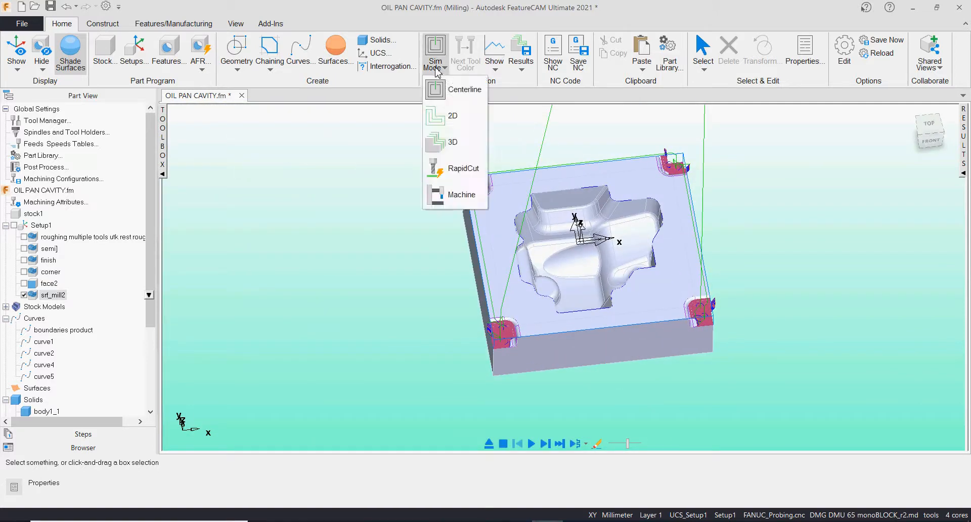
click(458, 142)
click(545, 443)
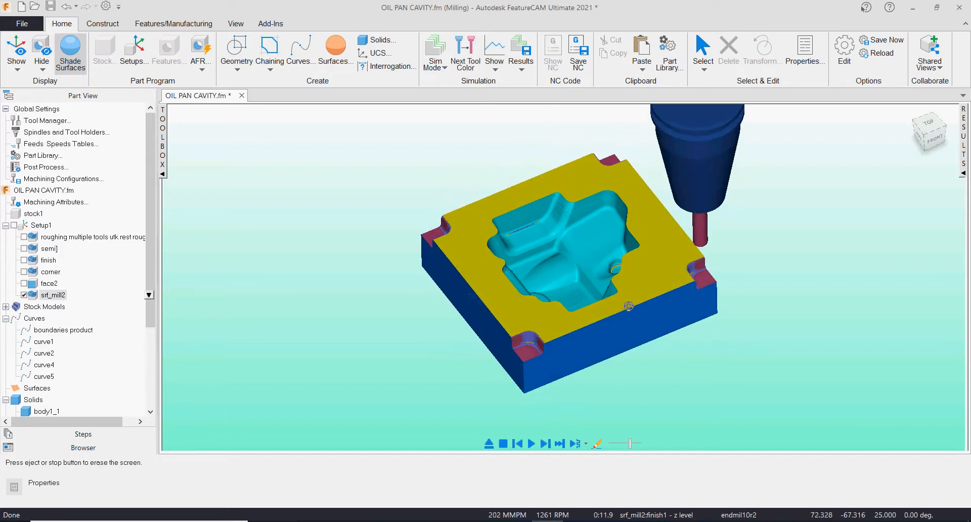
click(464, 62)
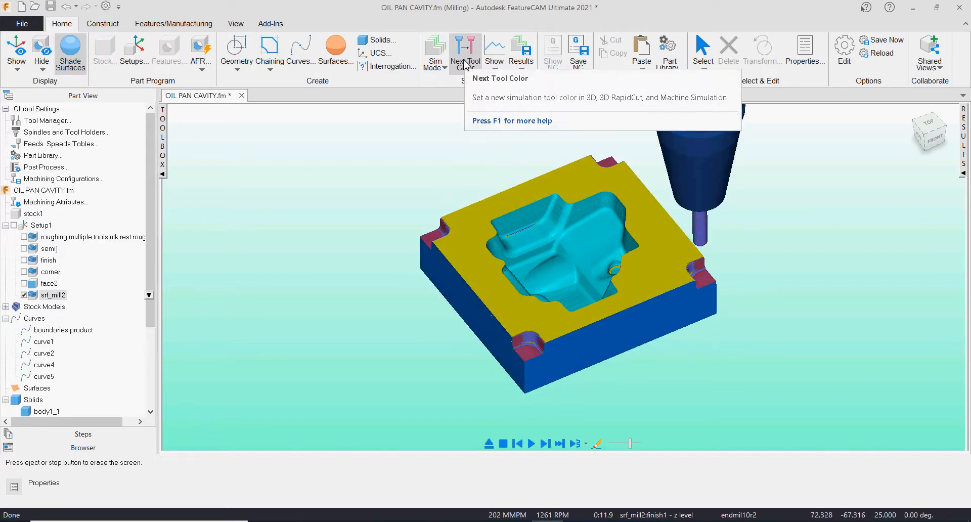
Cycle the simulation tool color to purple and run the 3D simulation of the notch finish operation
click(464, 62)
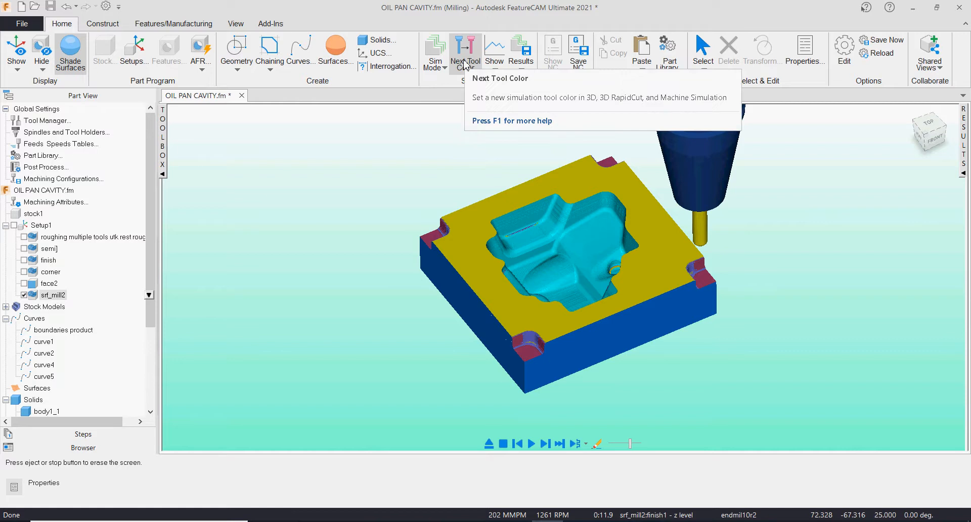
click(464, 62)
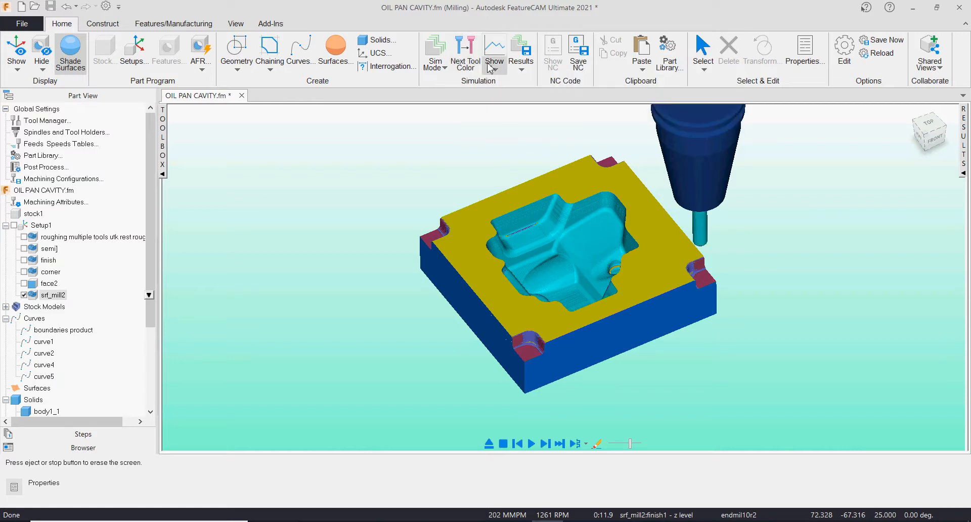
click(473, 50)
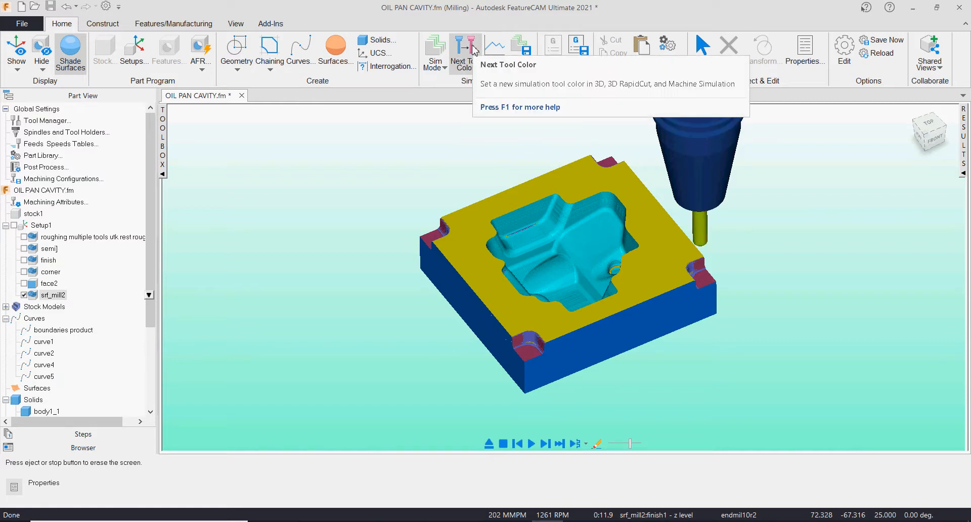
click(474, 51)
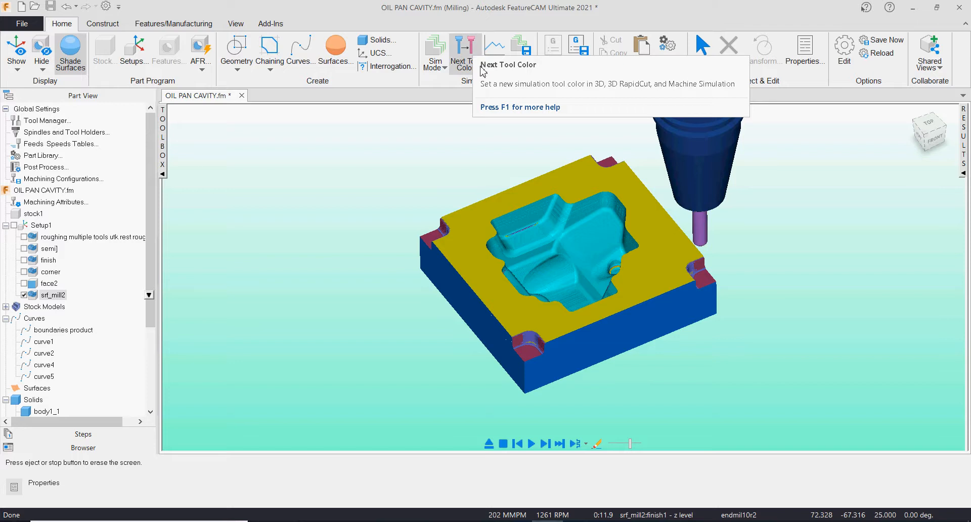
click(531, 444)
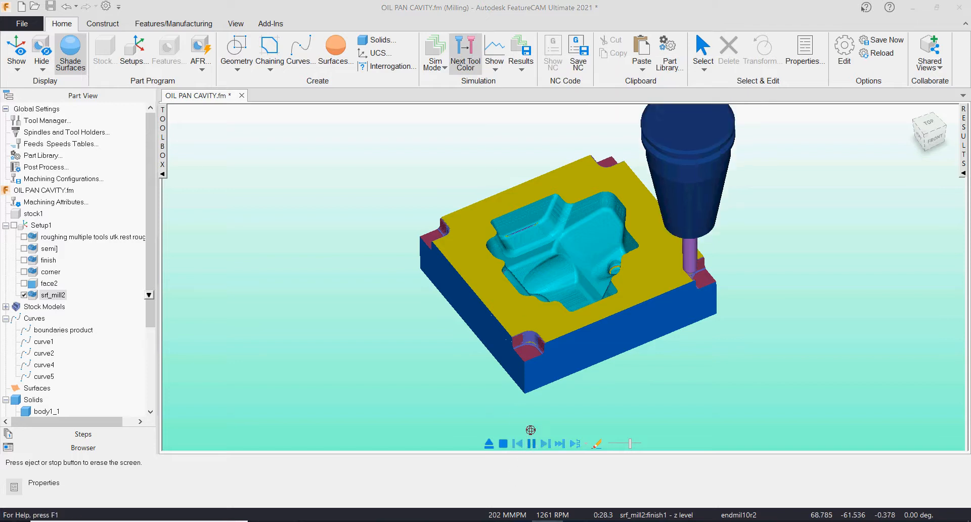
Follow the running simulation and examine the finish cuts at the block's corner notches from close up
scroll(709, 360, up, 1)
middle_drag(731, 368, 627, 371)
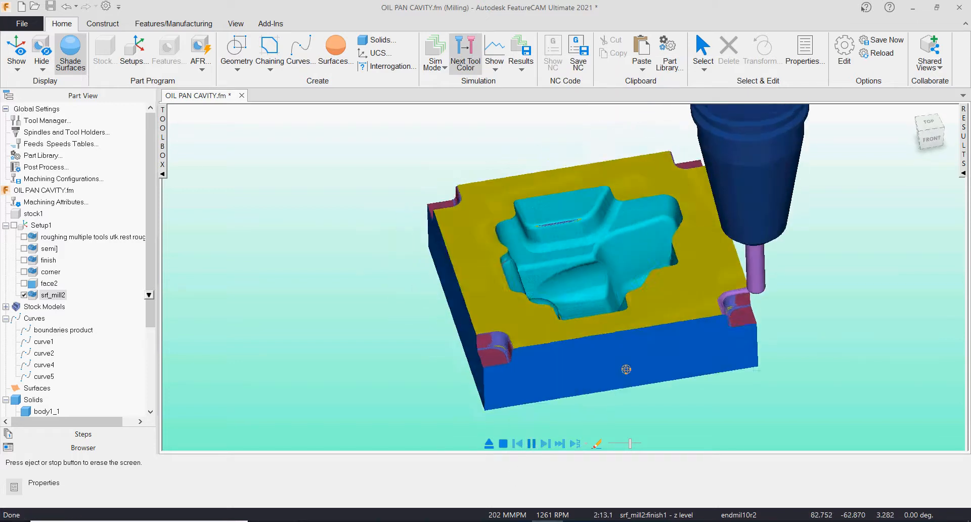
shift+middle_drag(724, 372, 616, 341)
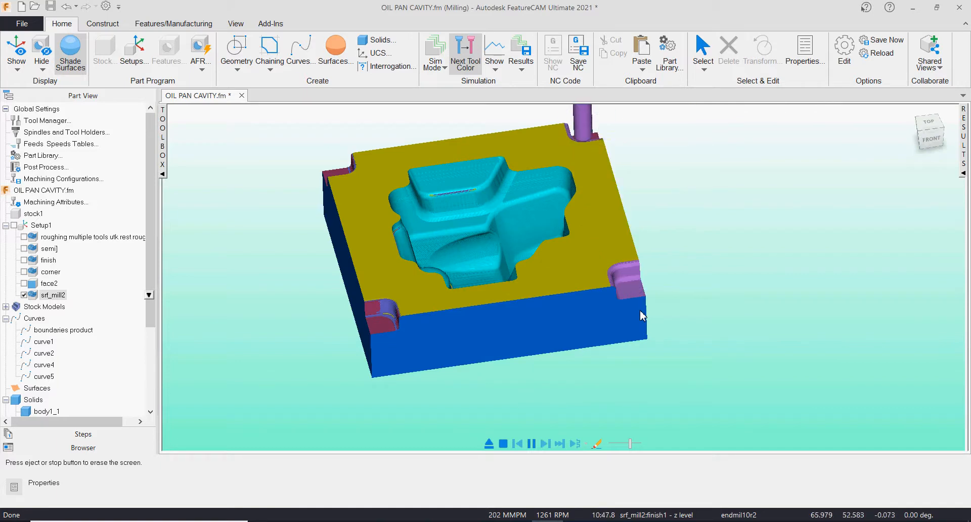
mouse_move(598, 360)
middle_down()
mouse_move(561, 354)
mouse_move(624, 392)
mouse_move(774, 327)
mouse_move(737, 317)
mouse_move(580, 357)
middle_up()
scroll(690, 314, up, 2)
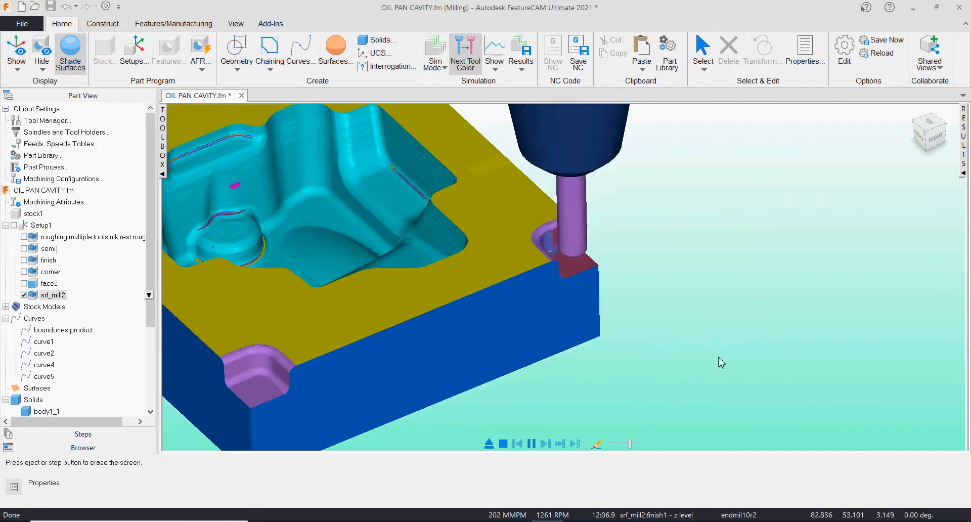
middle_drag(718, 362, 665, 349)
middle_drag(719, 299, 725, 226)
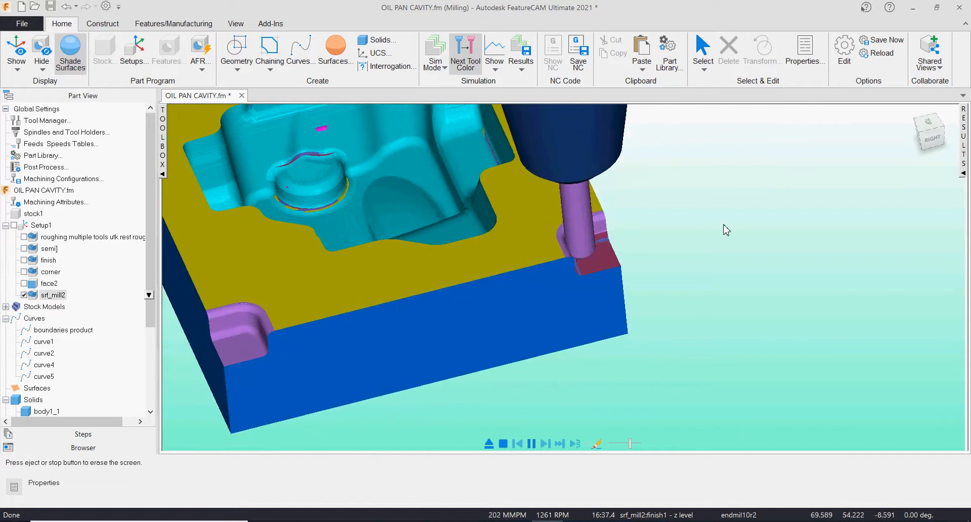
scroll(708, 238, down, 3)
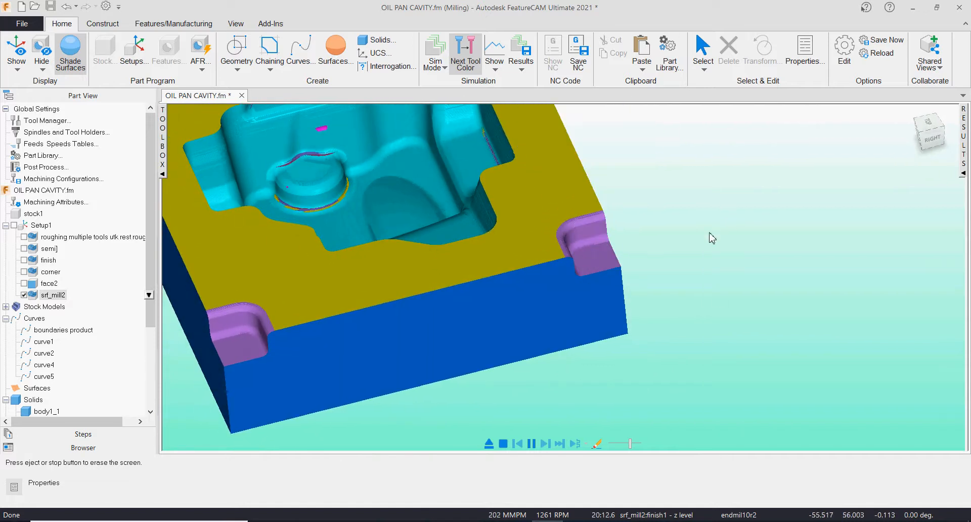
middle_drag(665, 308, 537, 331)
scroll(708, 303, up, 4)
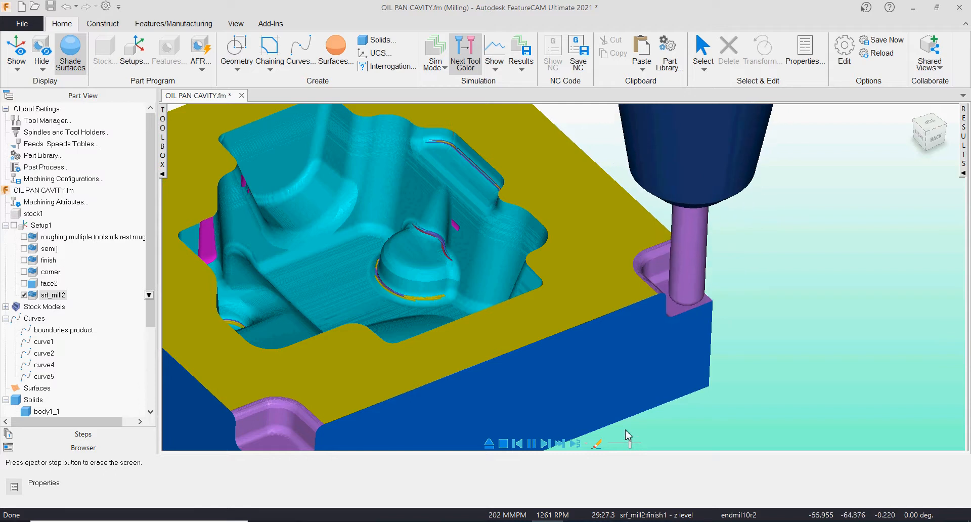
Inspect the last notch being finished and examine the whole machined block with its cavity and four corners
scroll(710, 352, down, 3)
scroll(710, 352, down, 2)
middle_drag(700, 357, 734, 321)
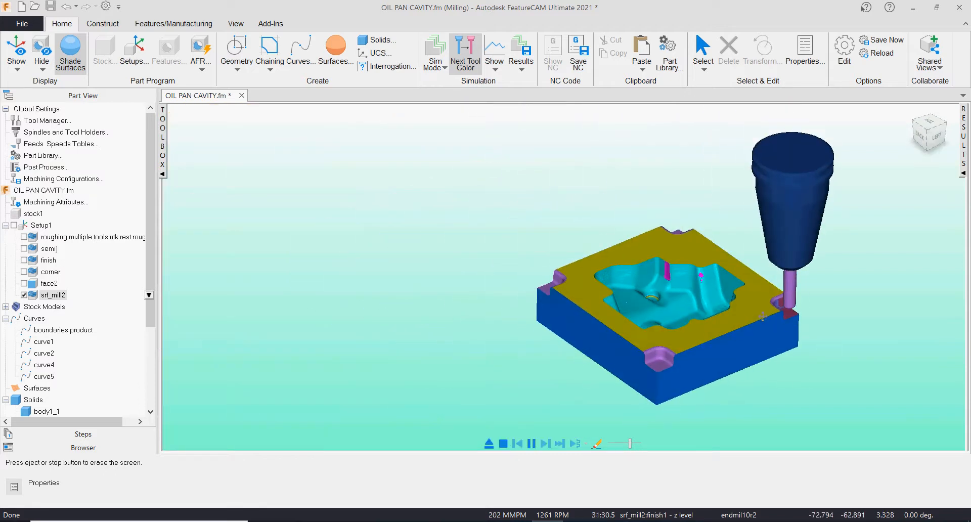
scroll(733, 321, up, 5)
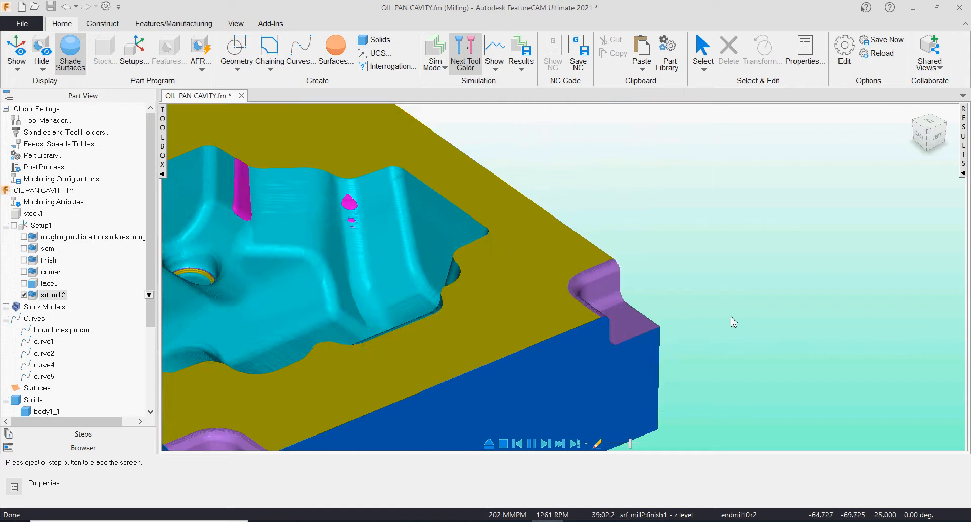
scroll(731, 368, down, 5)
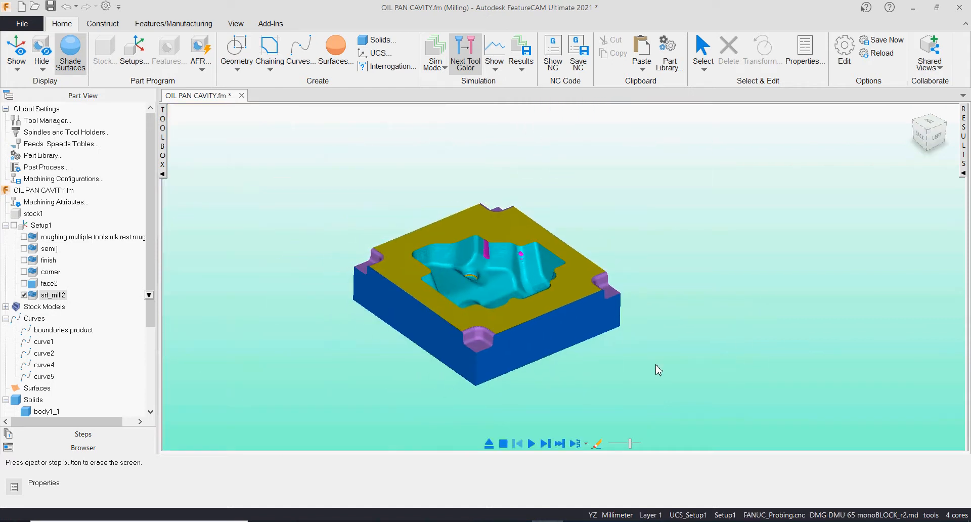
middle_drag(769, 342, 818, 310)
middle_drag(813, 406, 848, 392)
scroll(852, 381, up, 3)
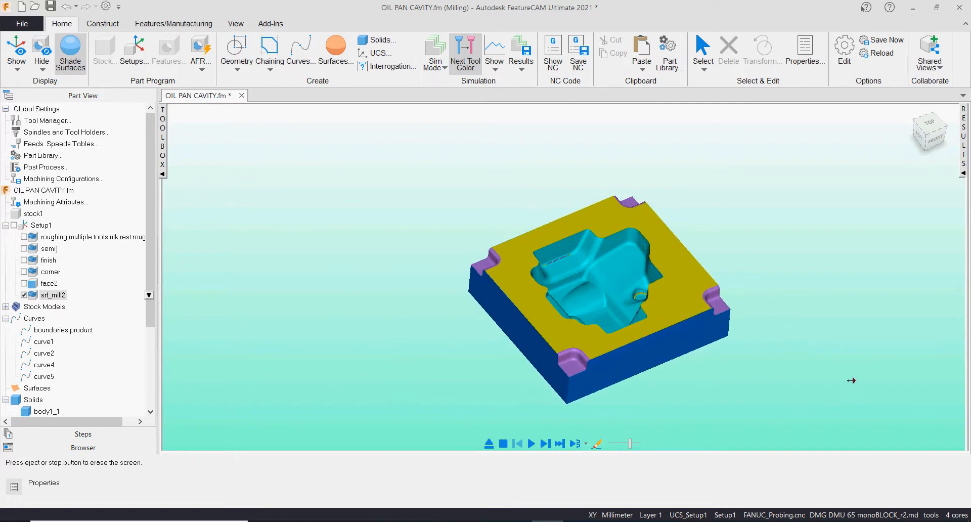
Review the generated NC code of the notch milling program and close the results view
click(965, 194)
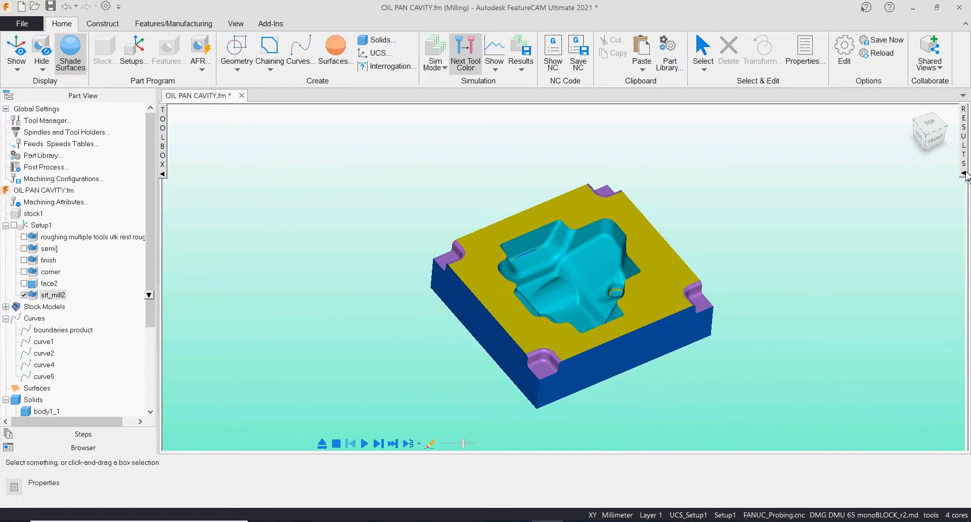
click(696, 443)
click(741, 443)
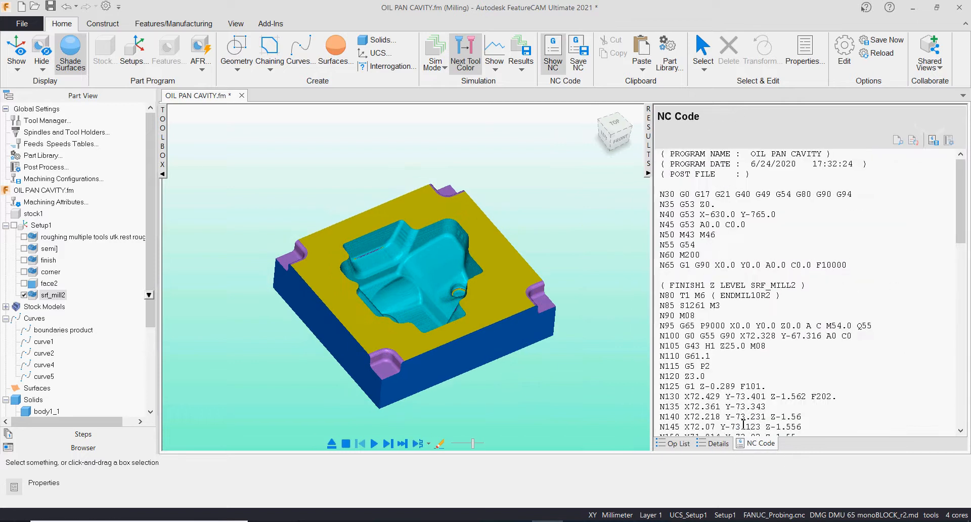
scroll(744, 320, down, 20)
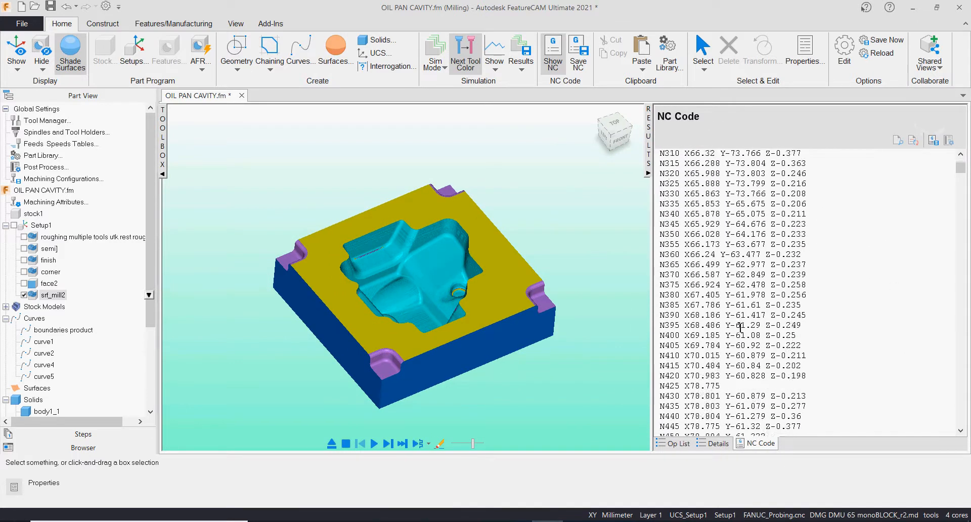
scroll(765, 344, down, 10)
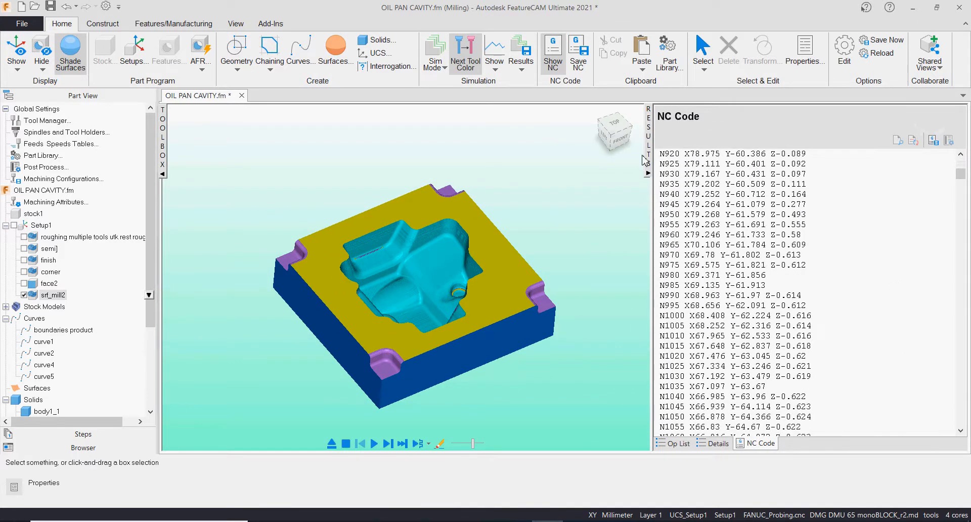
click(648, 173)
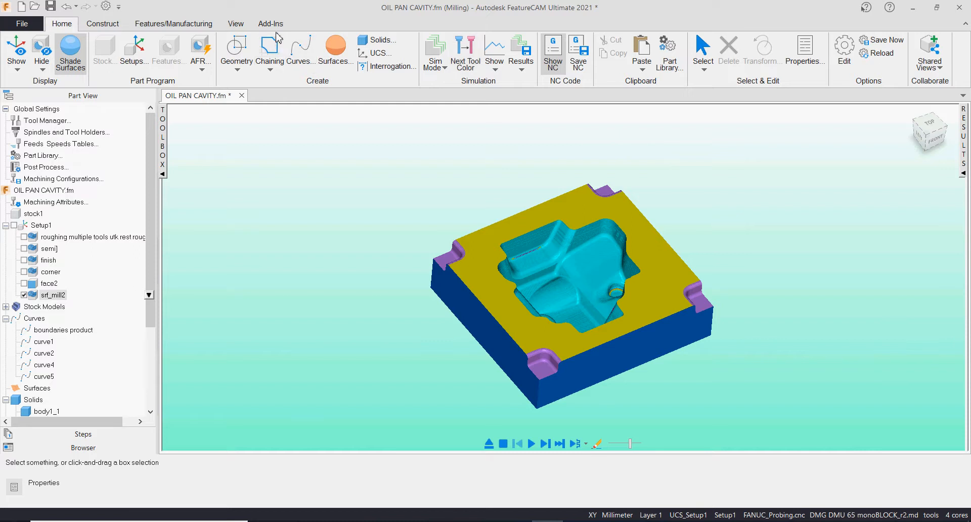
Stop the simulation, enable all features of Setup1, and start the SetupSheet macro
click(273, 24)
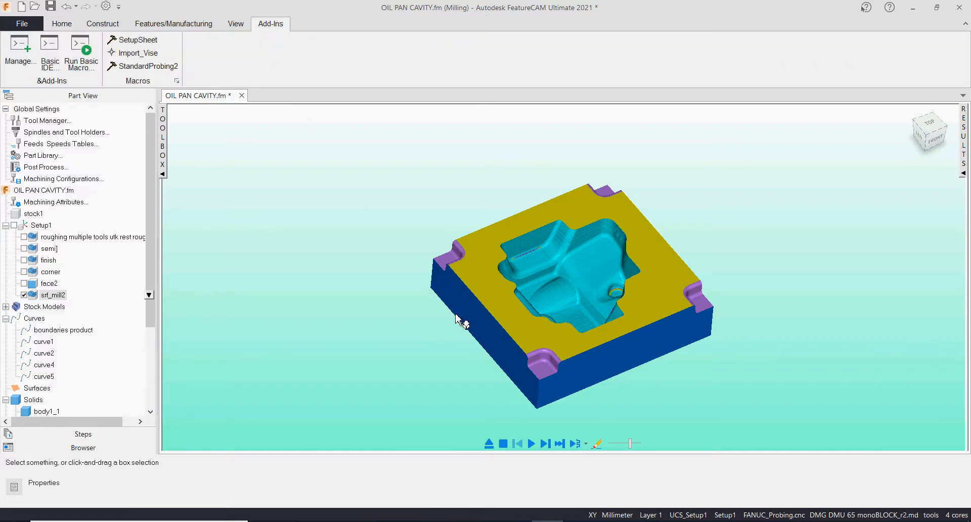
click(502, 445)
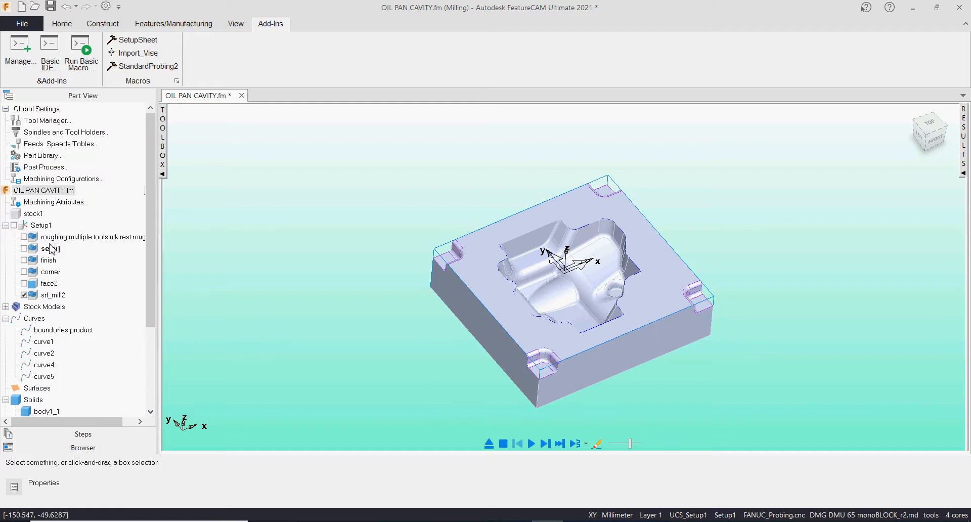
click(40, 225)
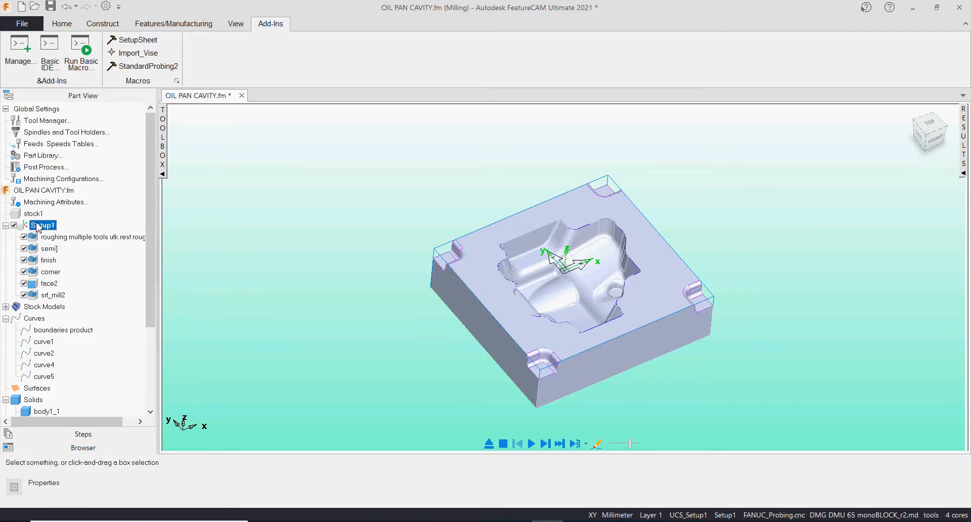
click(131, 40)
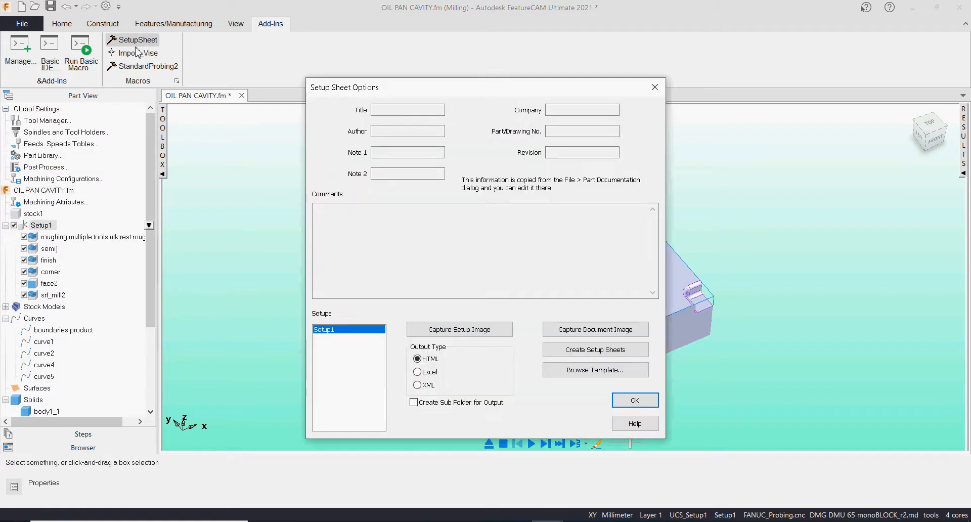
Save the part file including its milling toolpaths and return to the setup sheet options
click(51, 6)
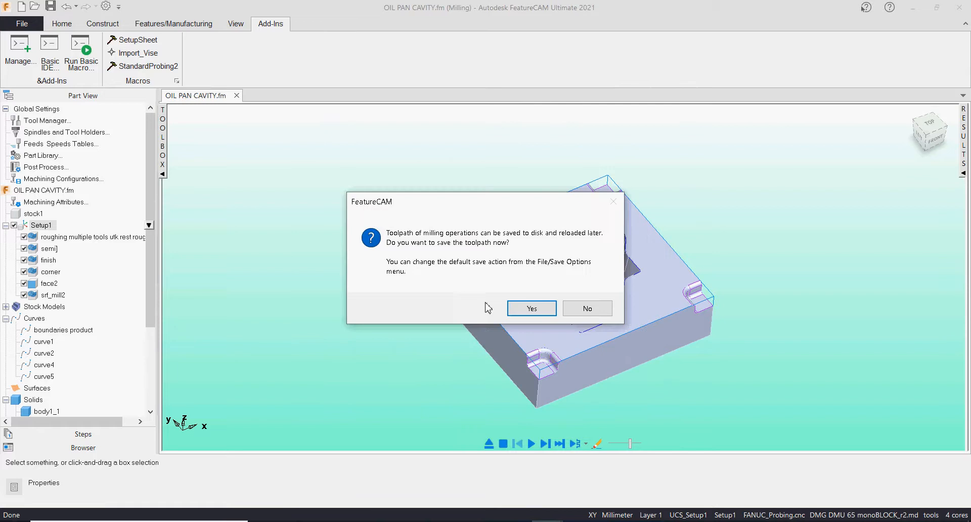
click(531, 307)
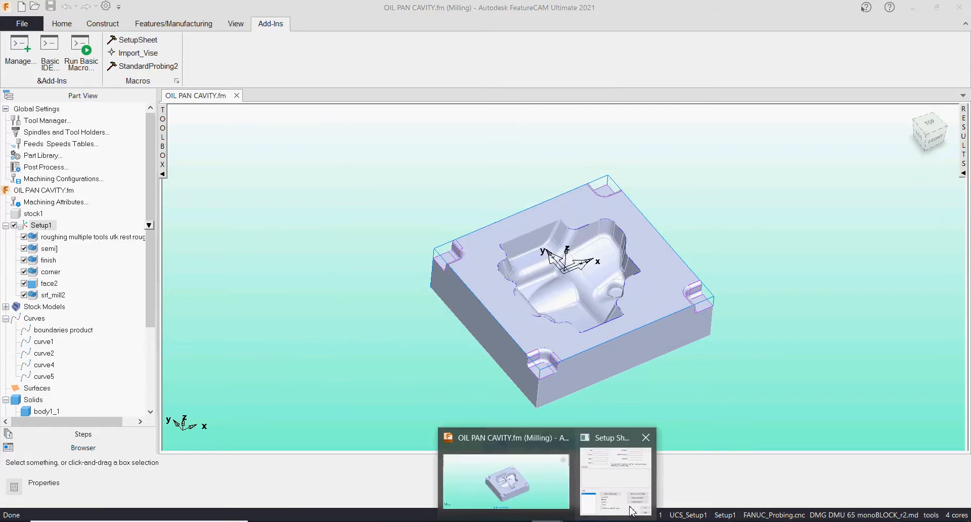
click(633, 508)
Show the part in top view and capture it as the image for Setup1
drag(457, 89, 282, 58)
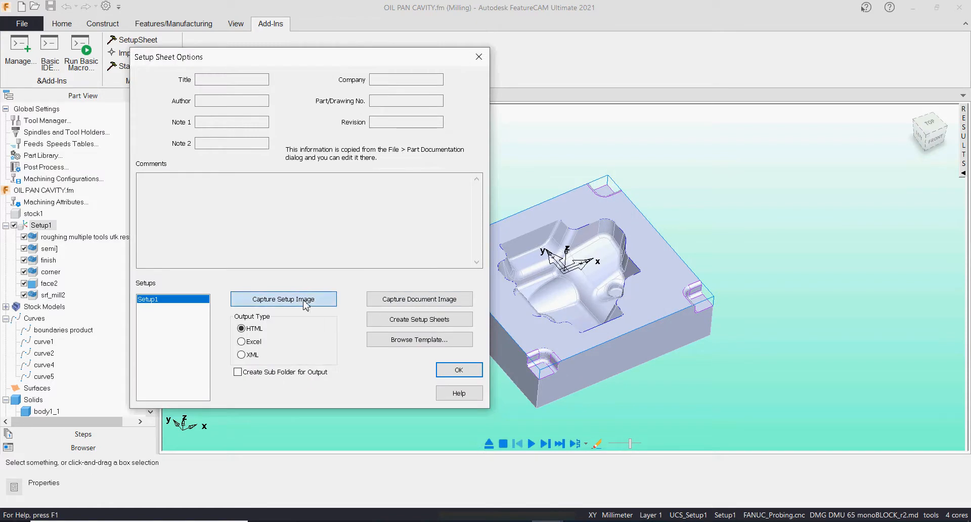
click(930, 129)
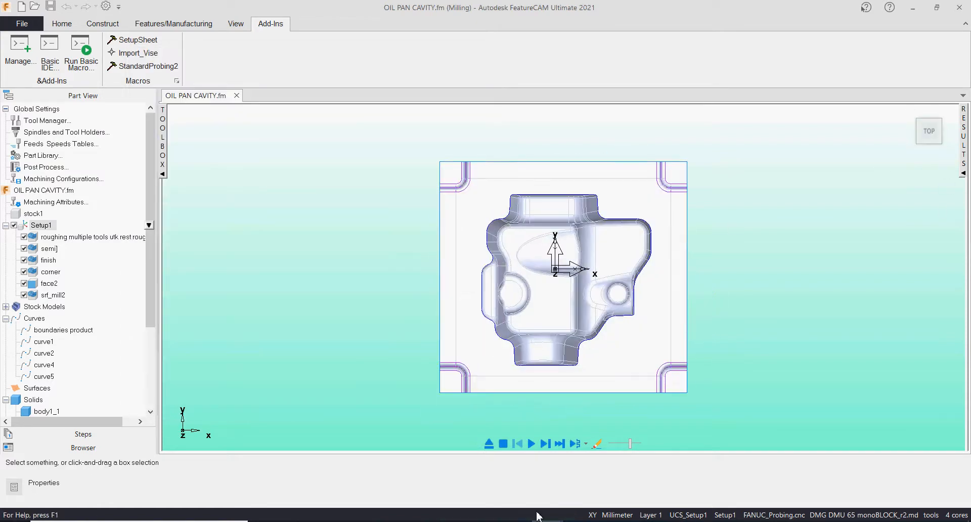
mouse_move(538, 516)
click(618, 501)
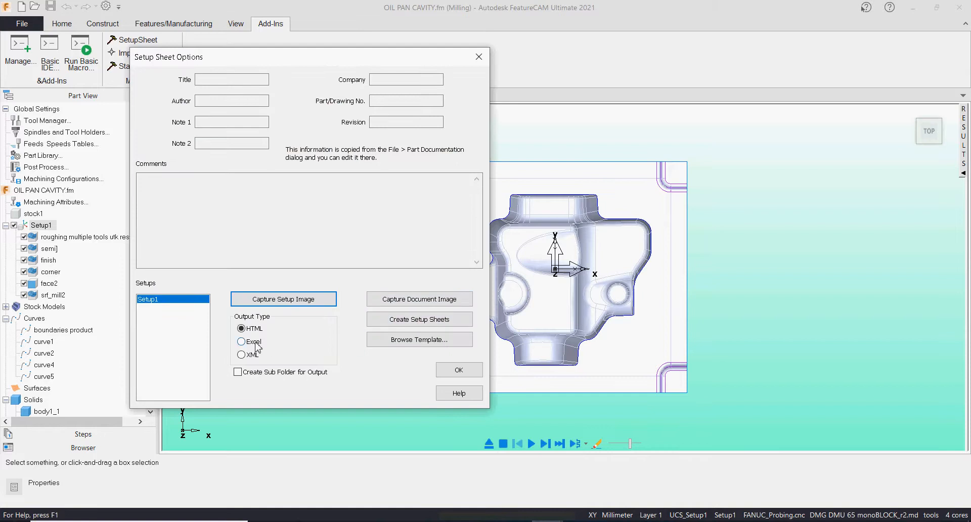
Create the setup sheets as Excel output using the SetupSheetTemplate.xls template
click(408, 340)
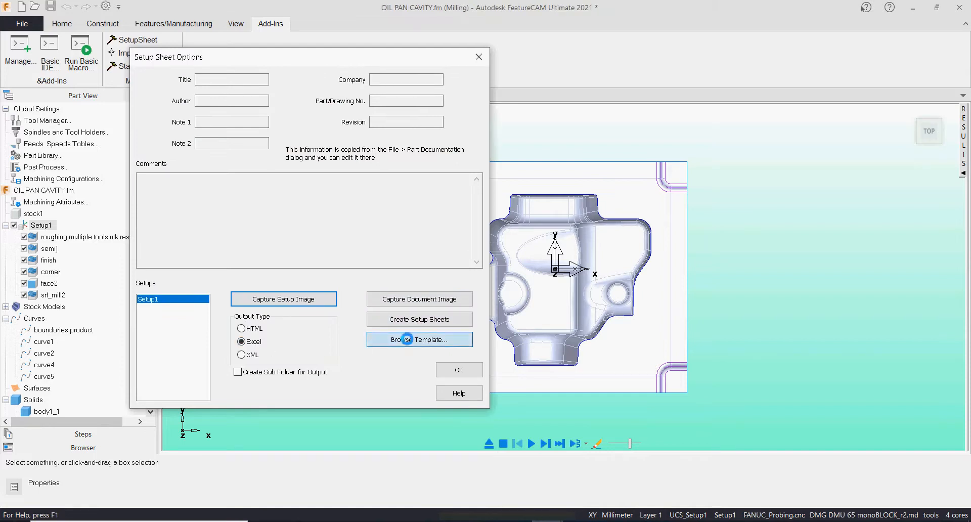
click(480, 277)
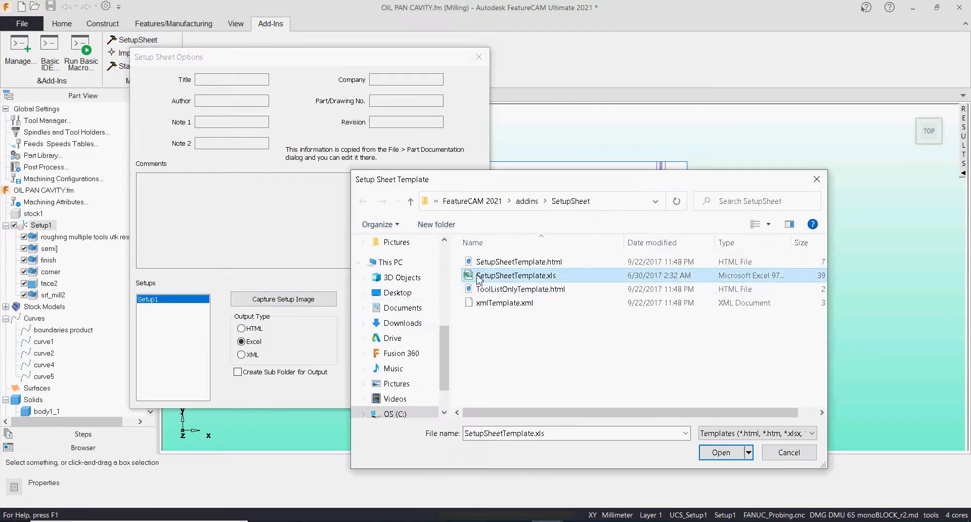
click(721, 453)
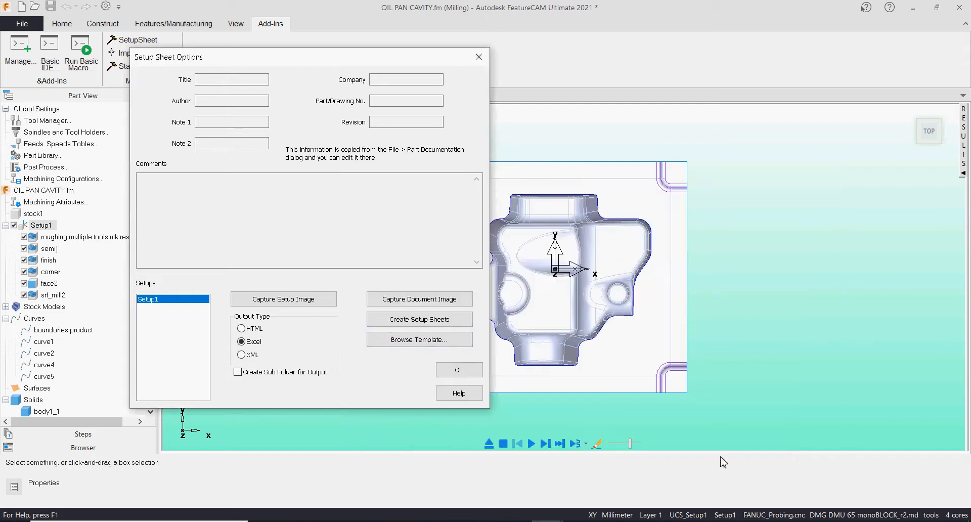
click(433, 323)
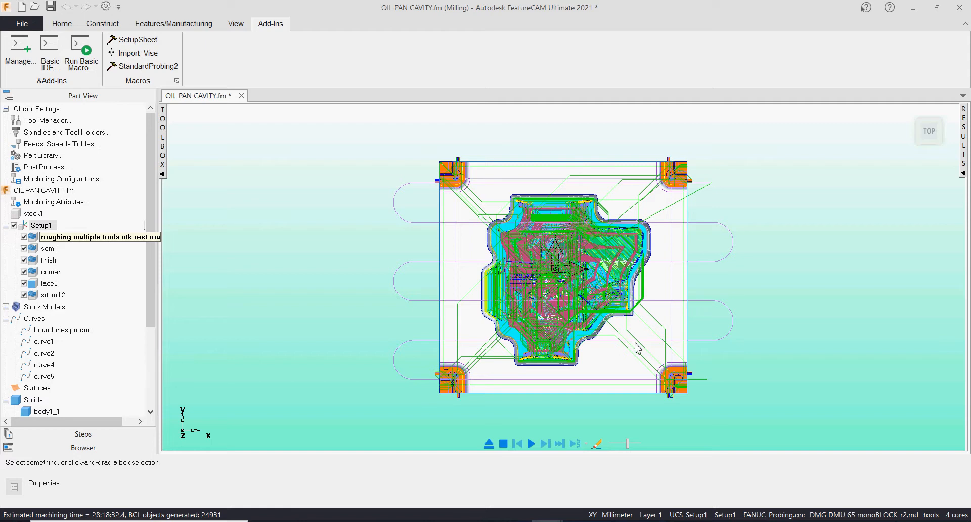
Show the toolpaths in isometric view, and switch to Excel to examine the stock info and tool list in OIL PAN CAVITY.xls
key(ctrl+i)
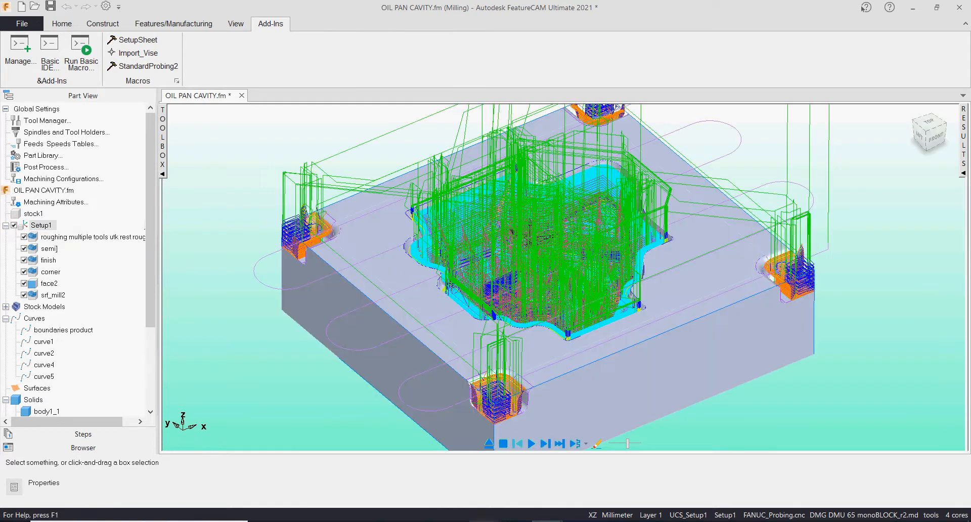
click(485, 521)
click(552, 497)
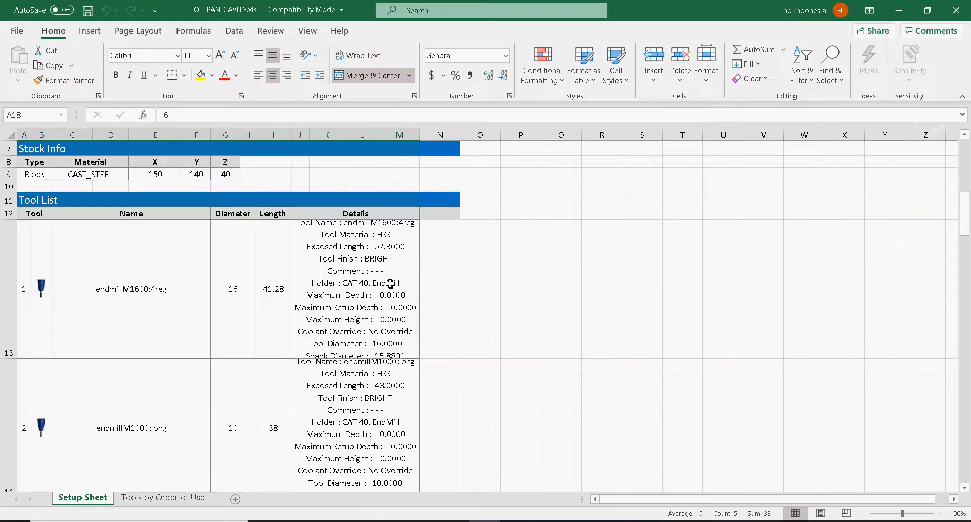
Examine the Setup1 operations table in the setup sheet, including the tools, feeds, speeds, operation times and total setup time
scroll(385, 275, down, 10)
scroll(327, 288, up, 3)
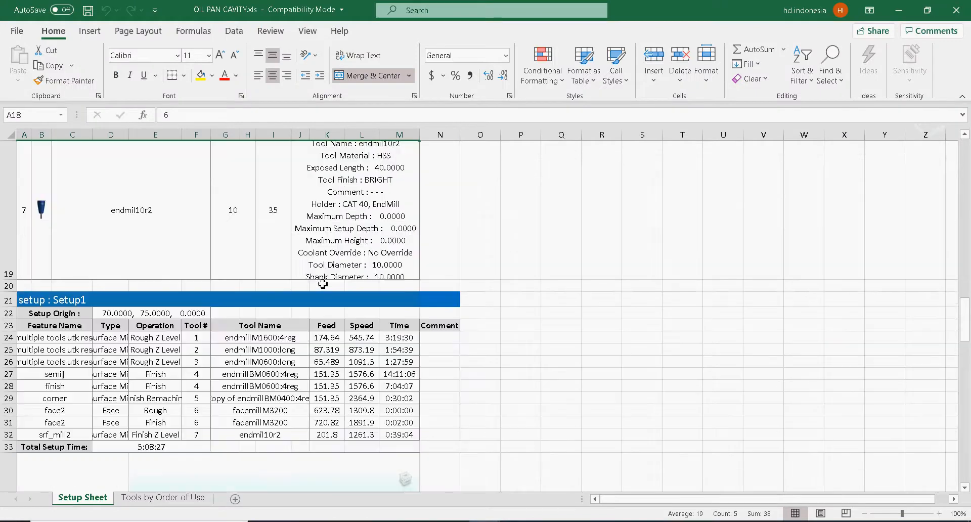
ctrl+scroll(302, 350, up, 1)
ctrl+scroll(301, 355, up, 1)
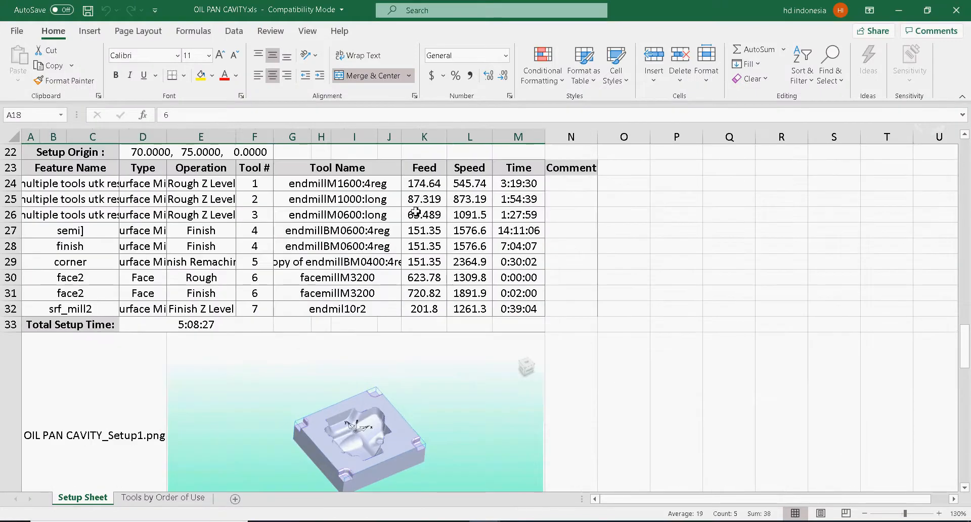
mouse_move(64, 189)
mouse_down()
mouse_move(367, 214)
mouse_move(492, 297)
mouse_up()
drag(522, 184, 528, 296)
click(208, 325)
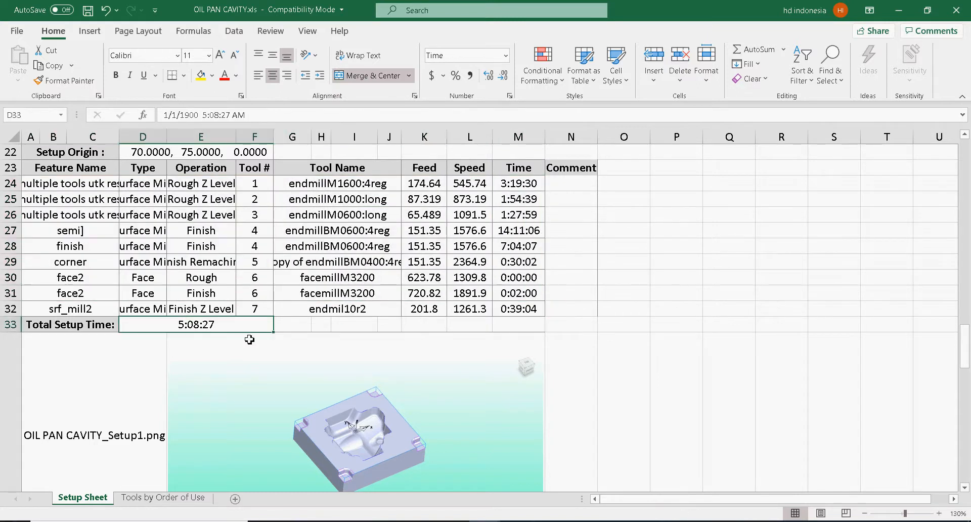
Review the captured part images and the tool details in the setup sheet
scroll(319, 395, down, 2)
scroll(339, 350, down, 3)
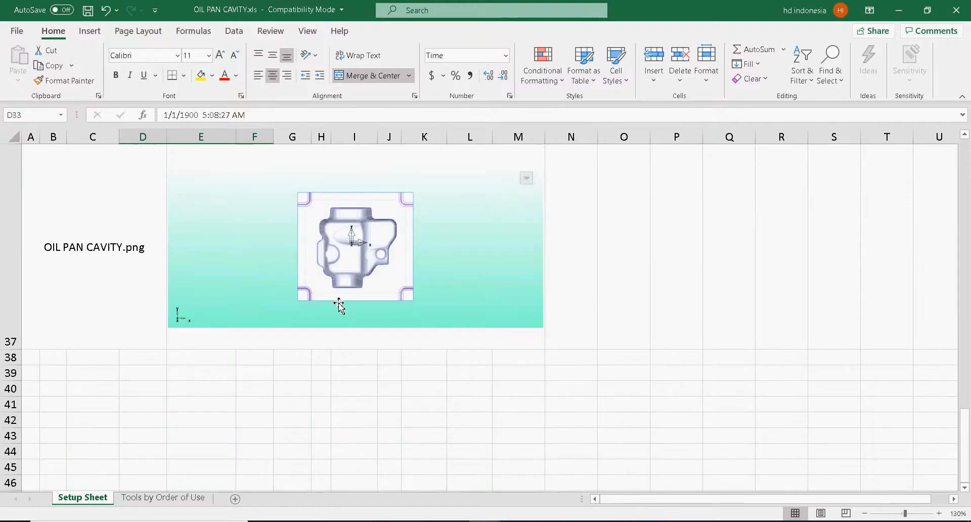
scroll(353, 220, up, 2)
scroll(353, 220, up, 10)
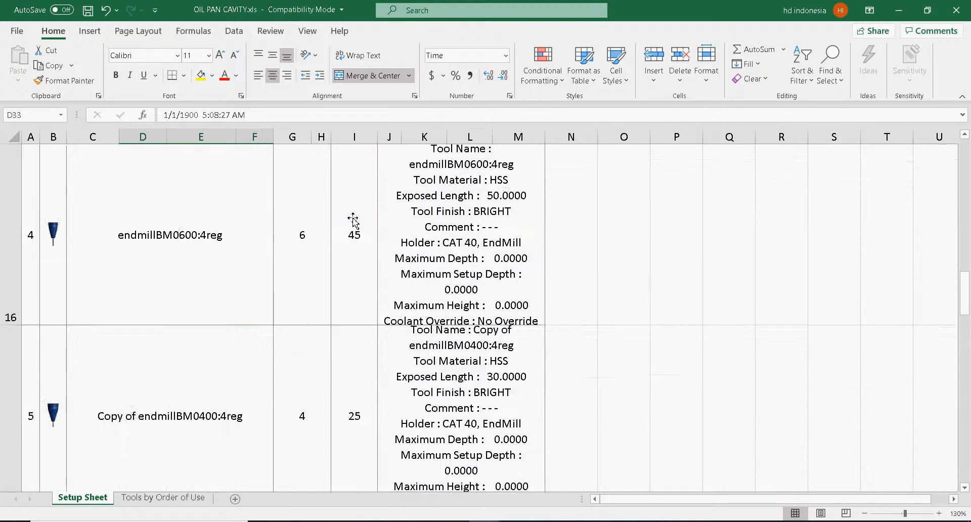
scroll(295, 264, down, 8)
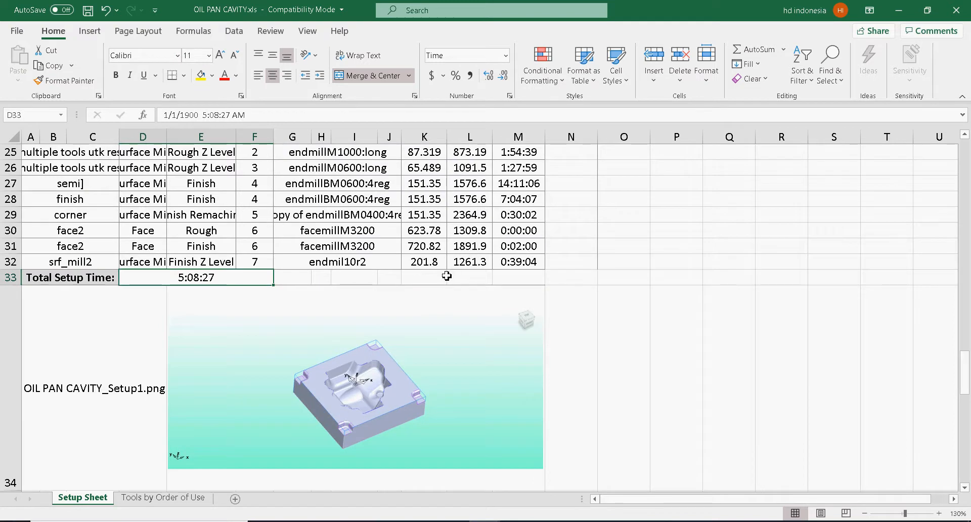
Return to FeatureCAM and stop the simulation to clear the toolpaths, and switch to the OIL PAN CAVITY model in Fusion 360
mouse_move(557, 513)
click(551, 497)
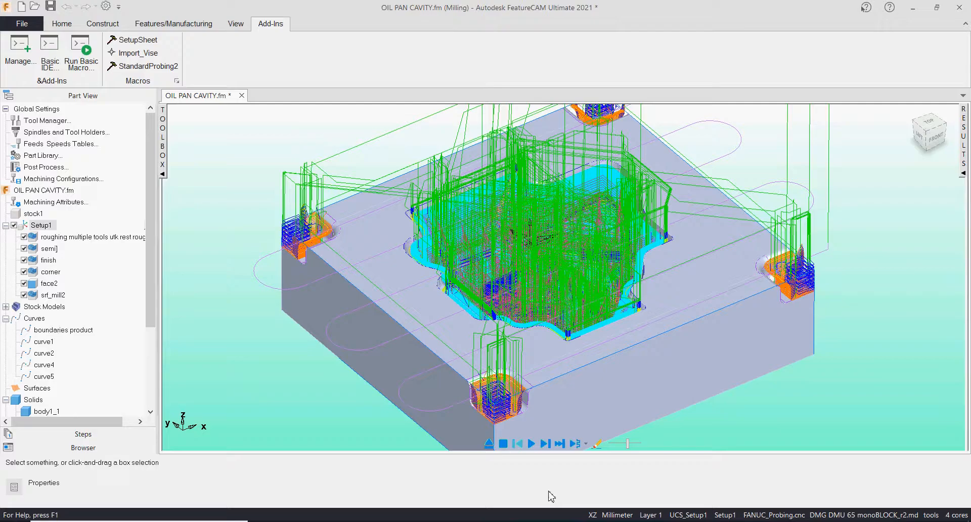
click(503, 443)
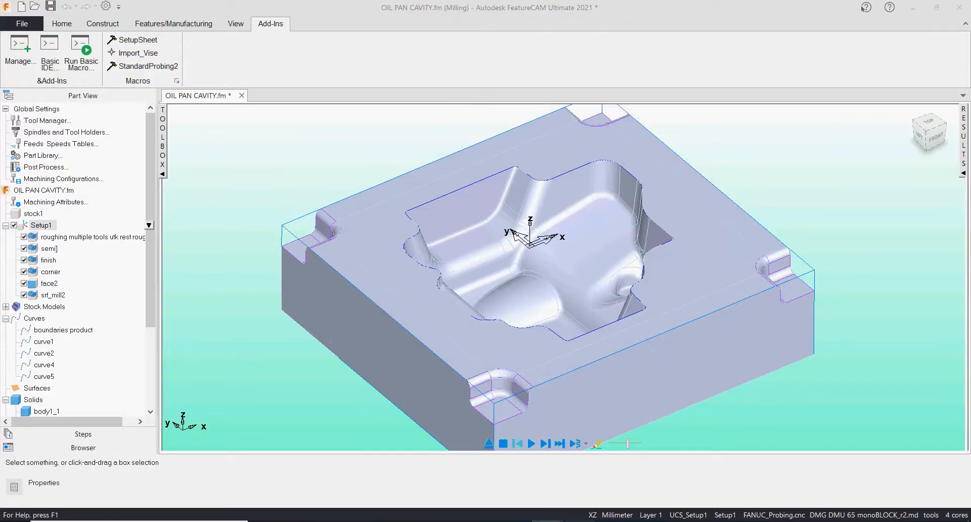
key(alt+Tab)
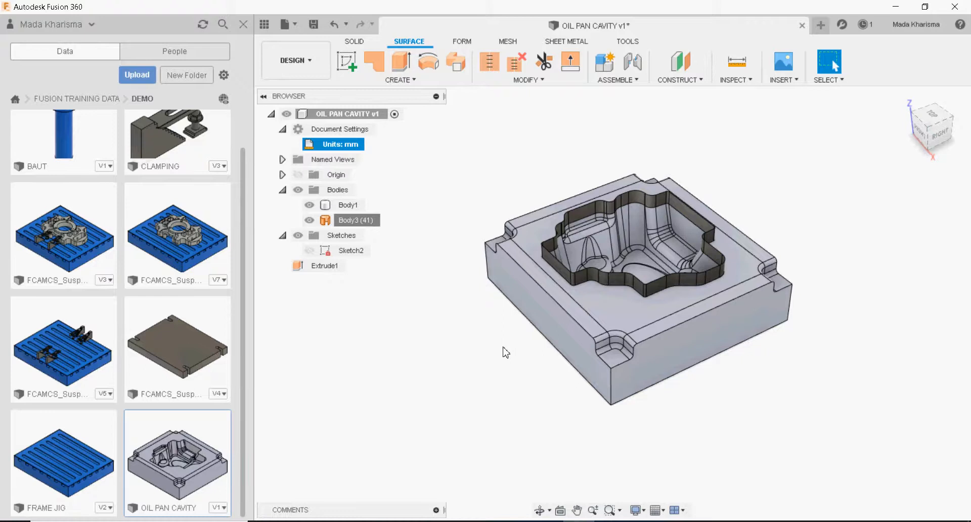